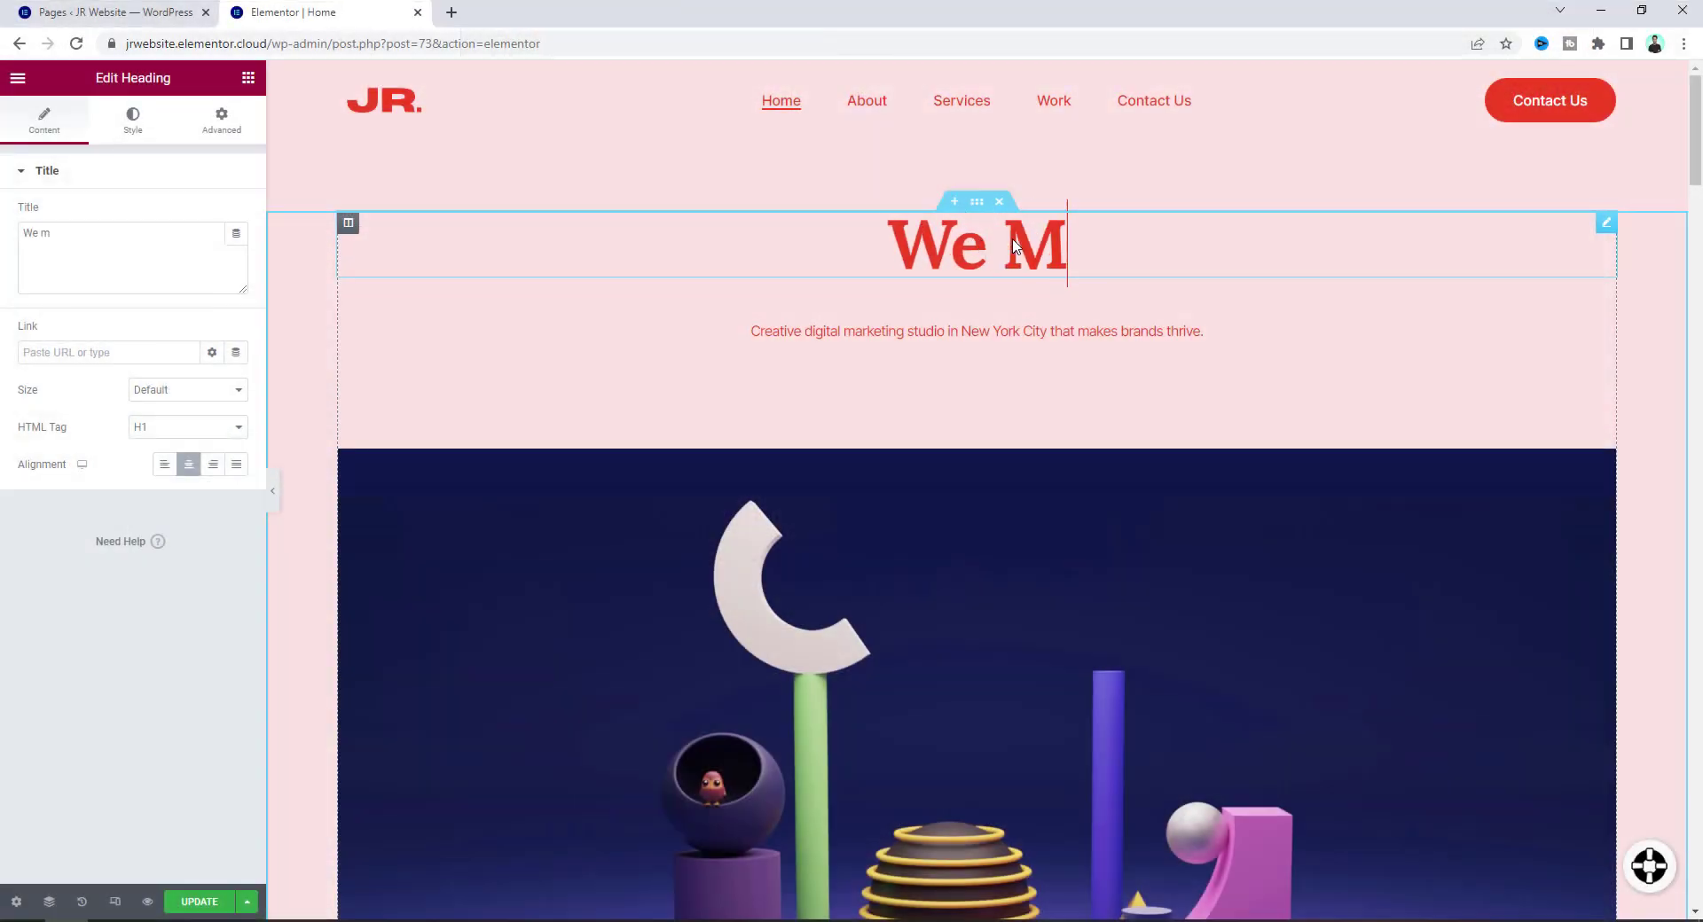
# Complete the hero heading's title so it reads "We make professional website for".
pyautogui.write('ake pro')
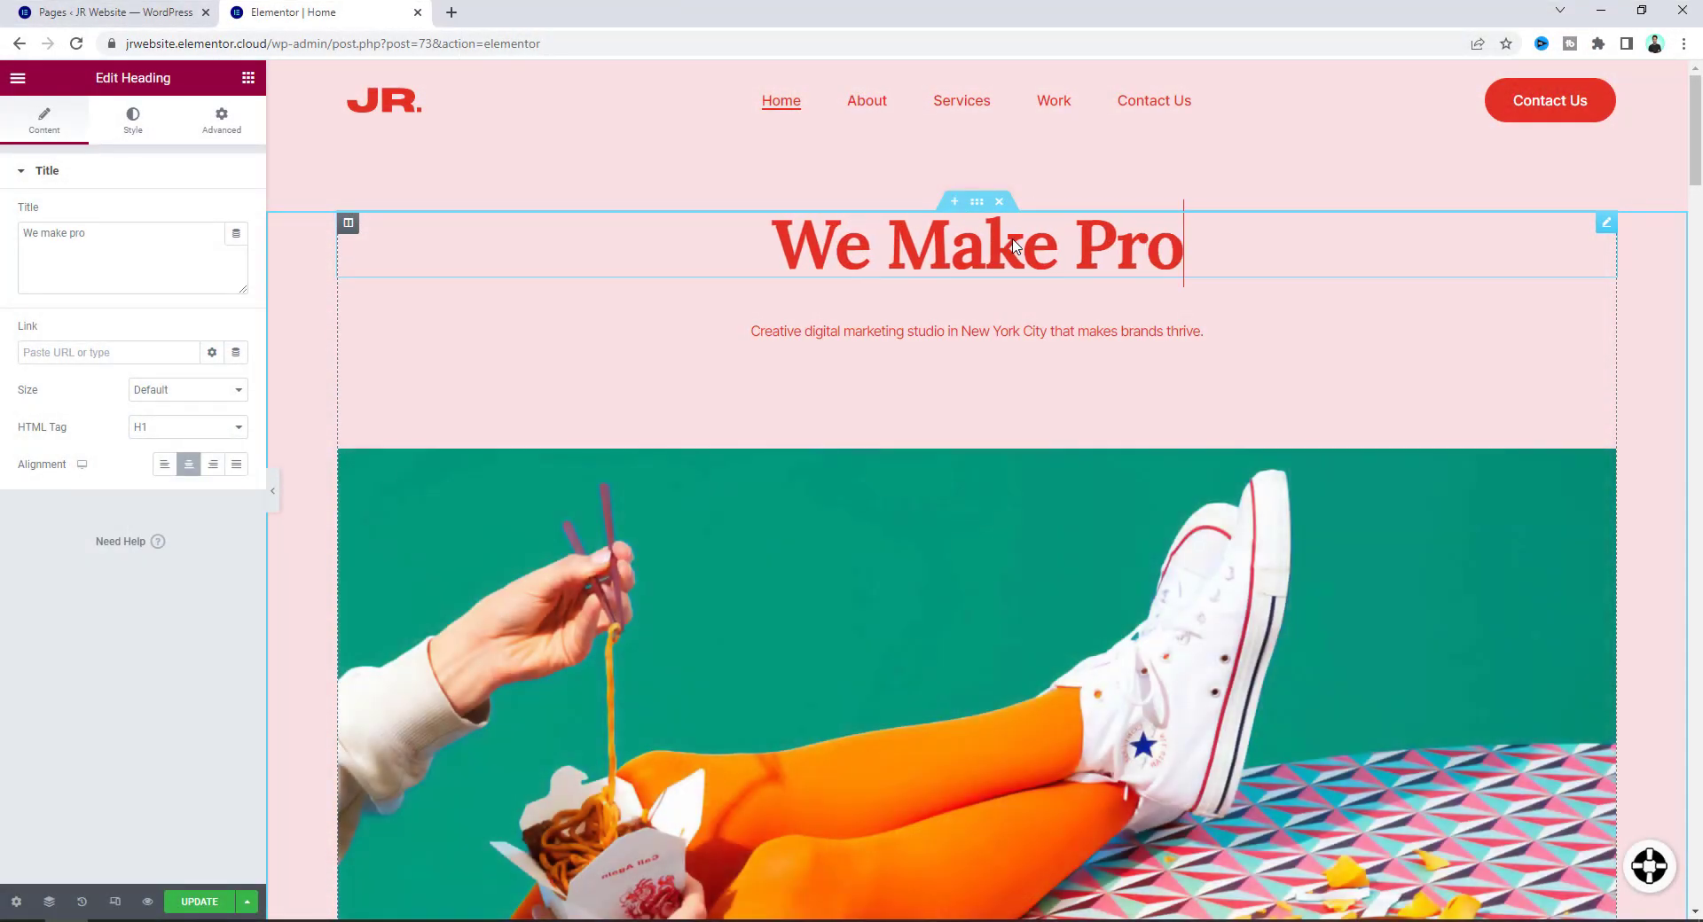
pyautogui.write('fessional website f')
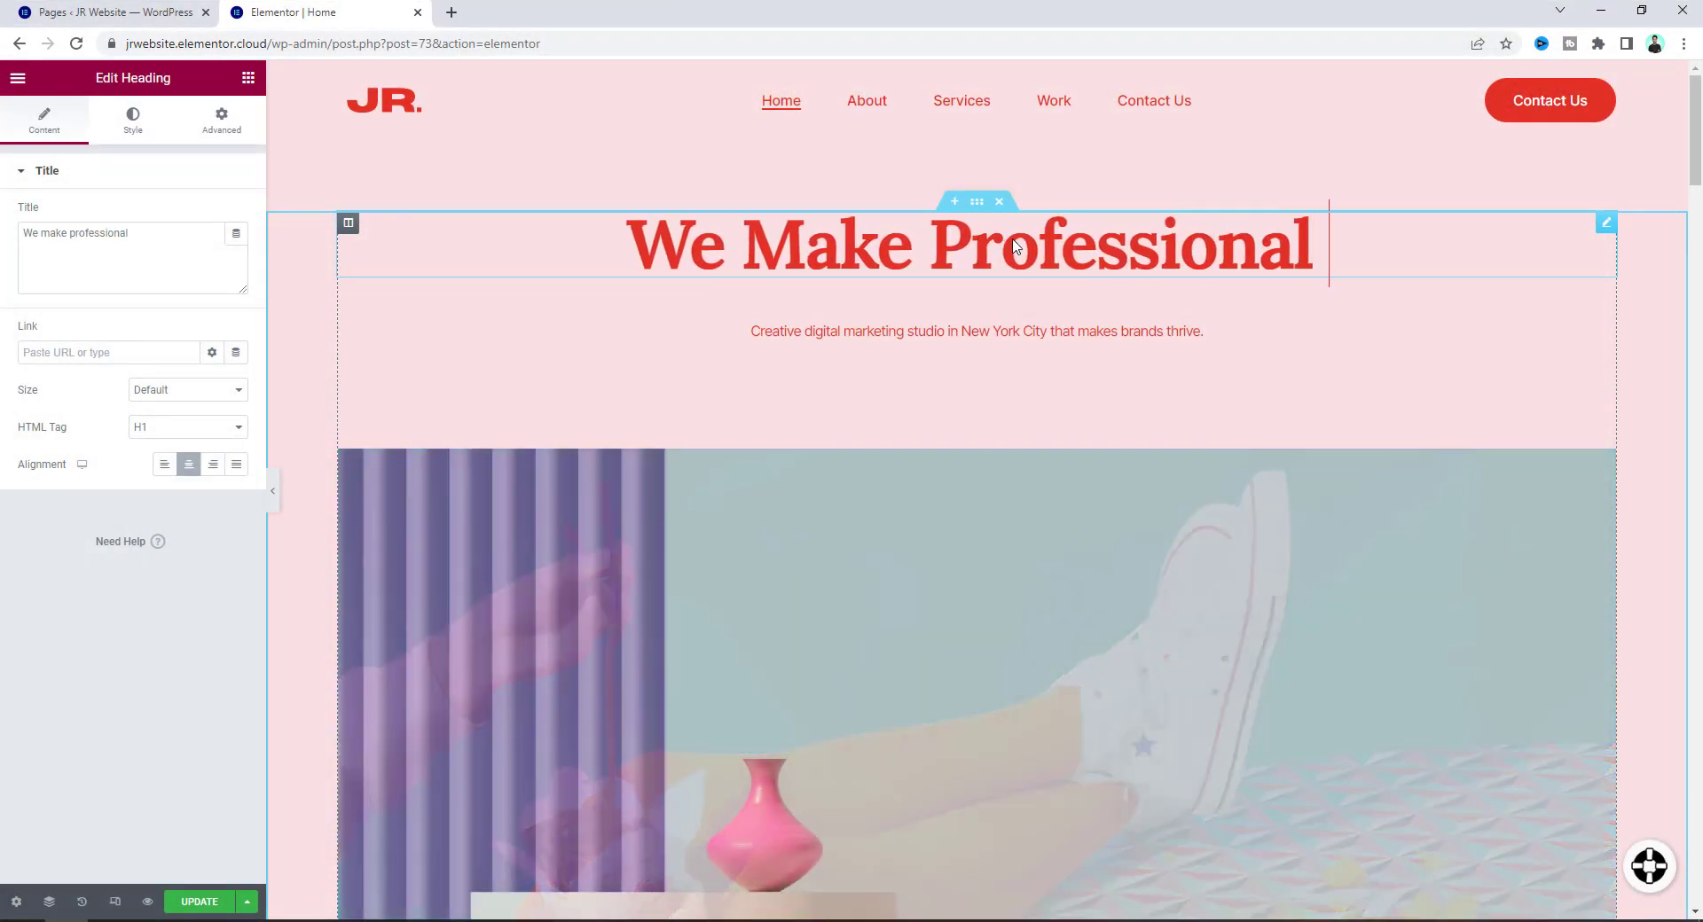
pyautogui.write('or')
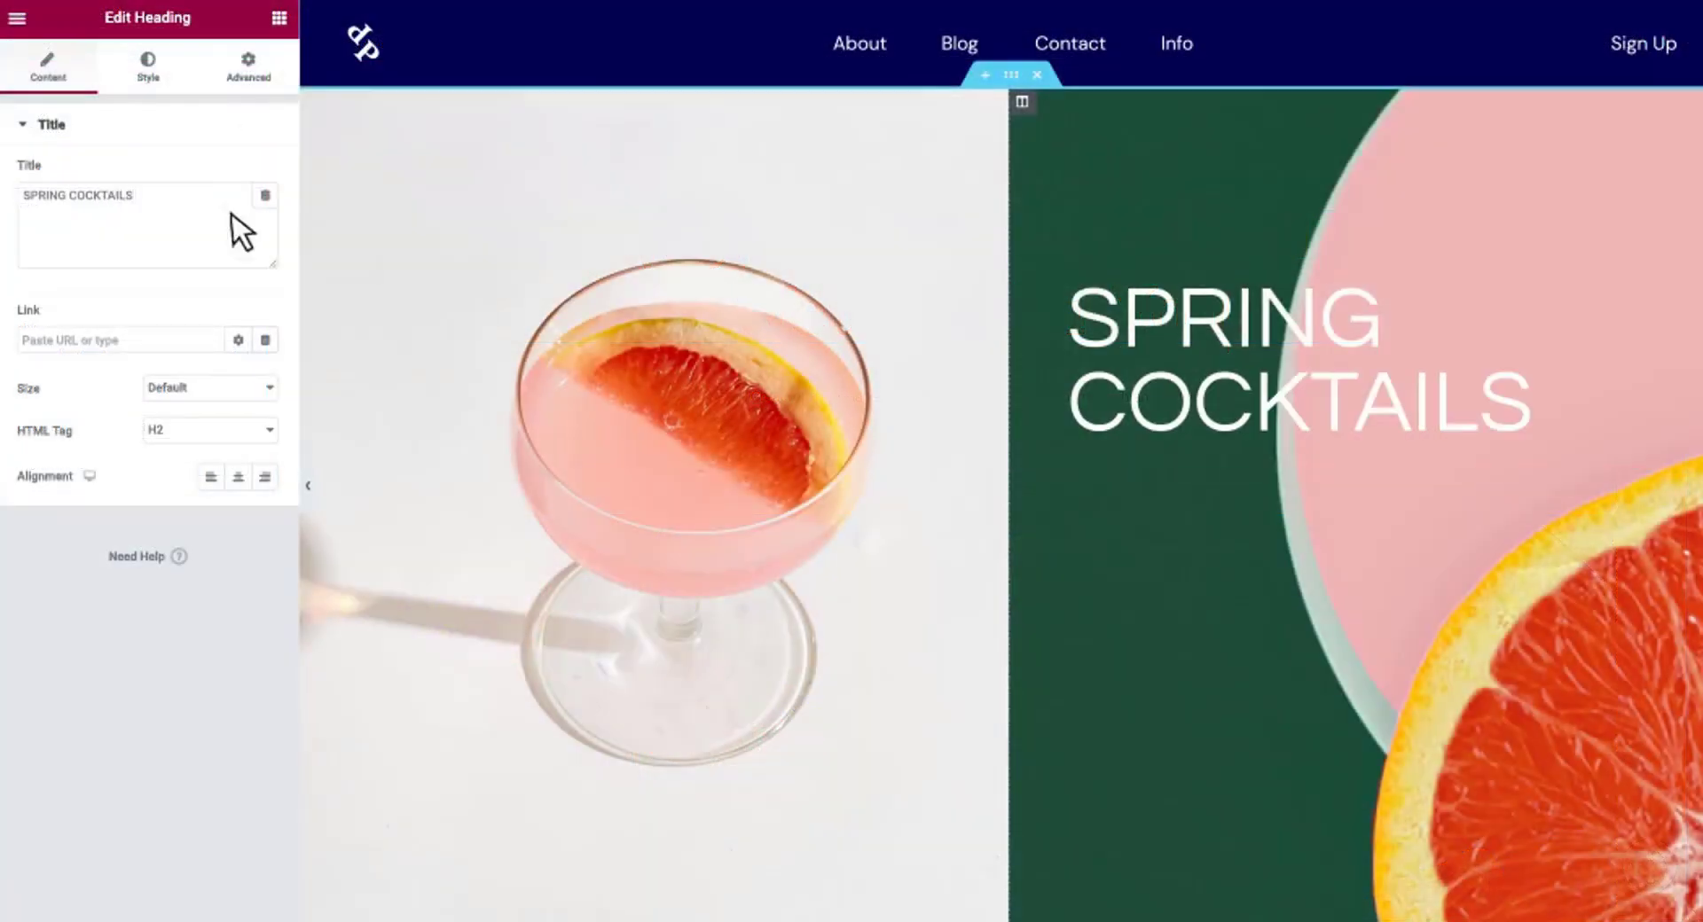
# Add a Text Editor widget and a Button widget below the "SPRING COCKTAILS" heading.
pyautogui.click(280, 19)
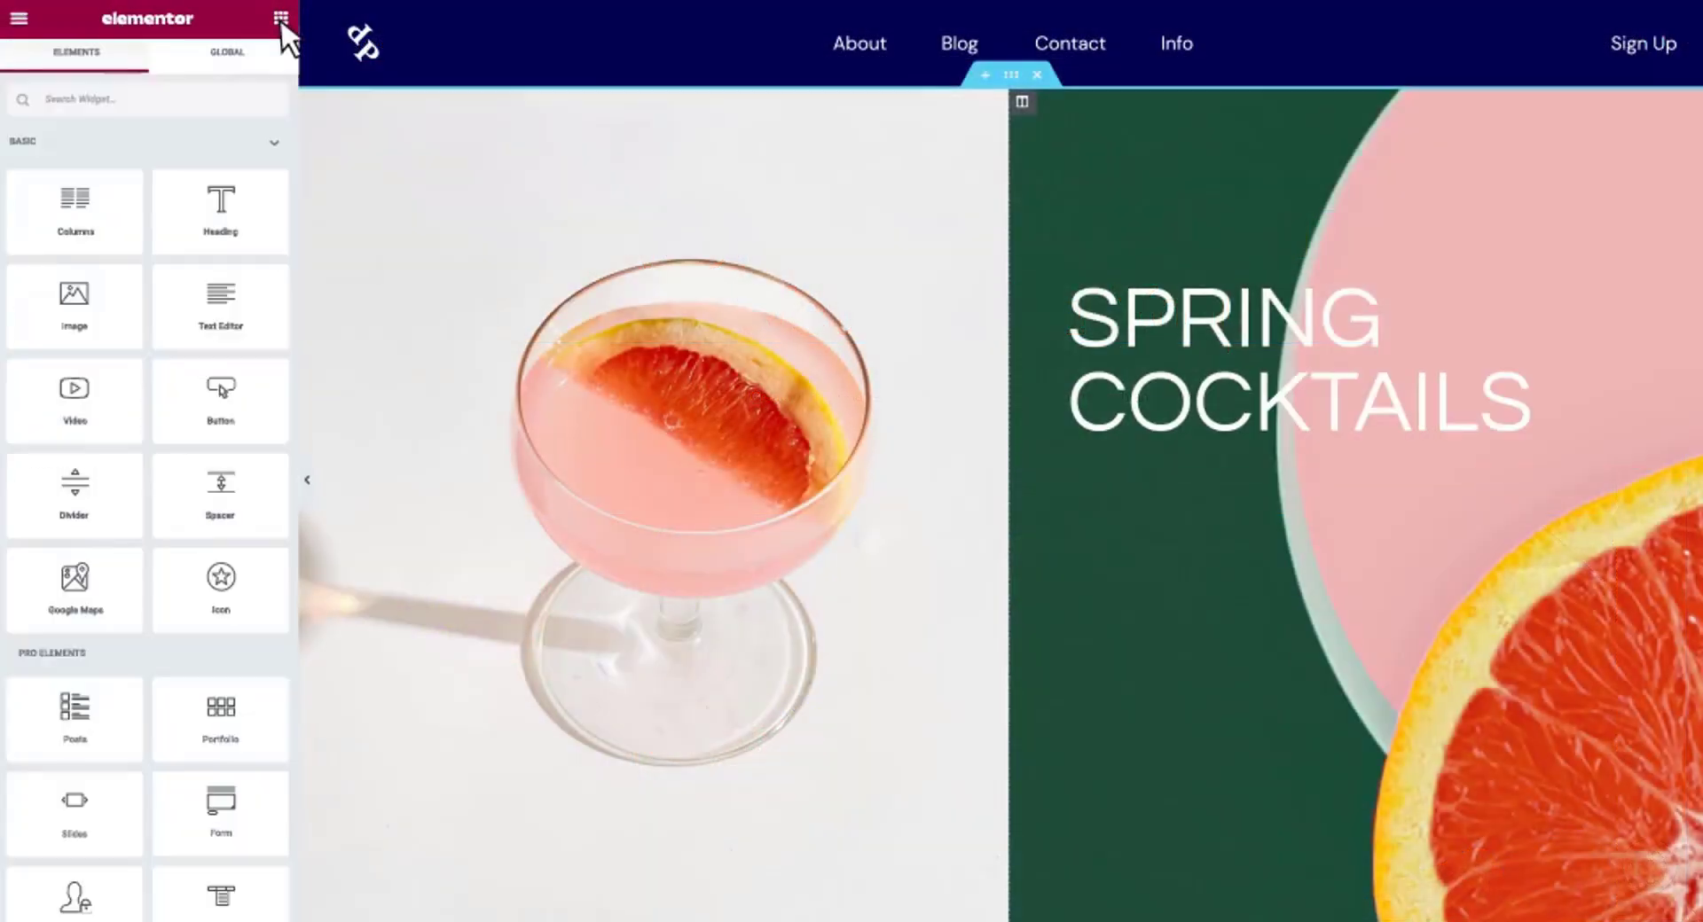
pyautogui.moveTo(247, 328); pyautogui.dragTo(1300, 479)
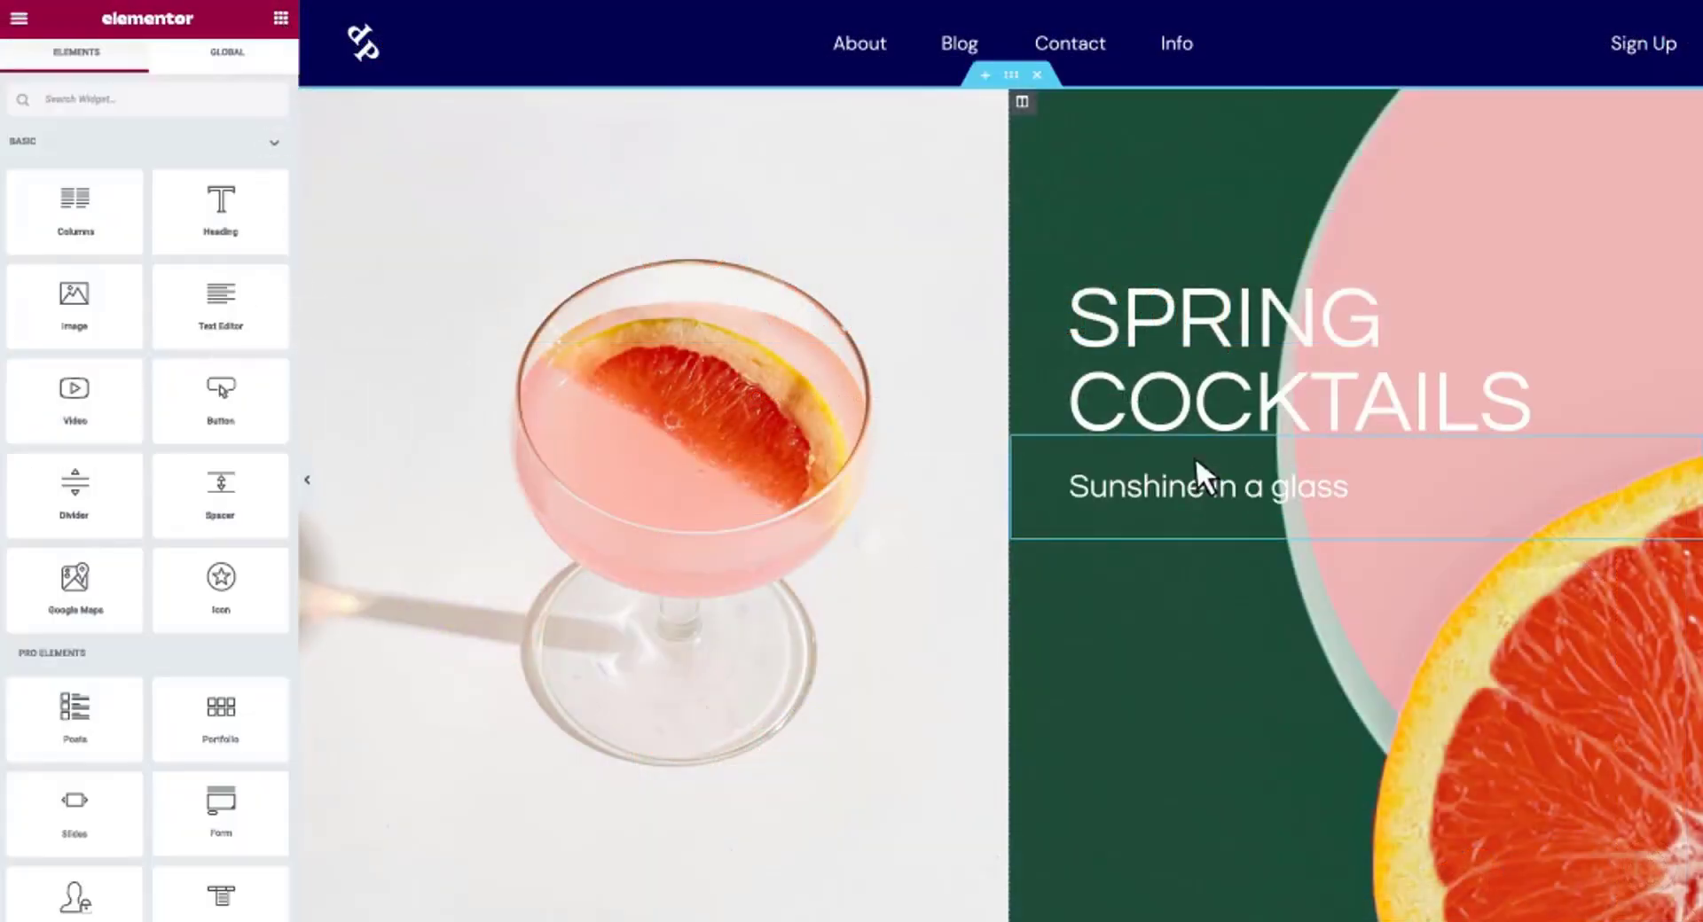
pyautogui.moveTo(263, 411); pyautogui.dragTo(1446, 621)
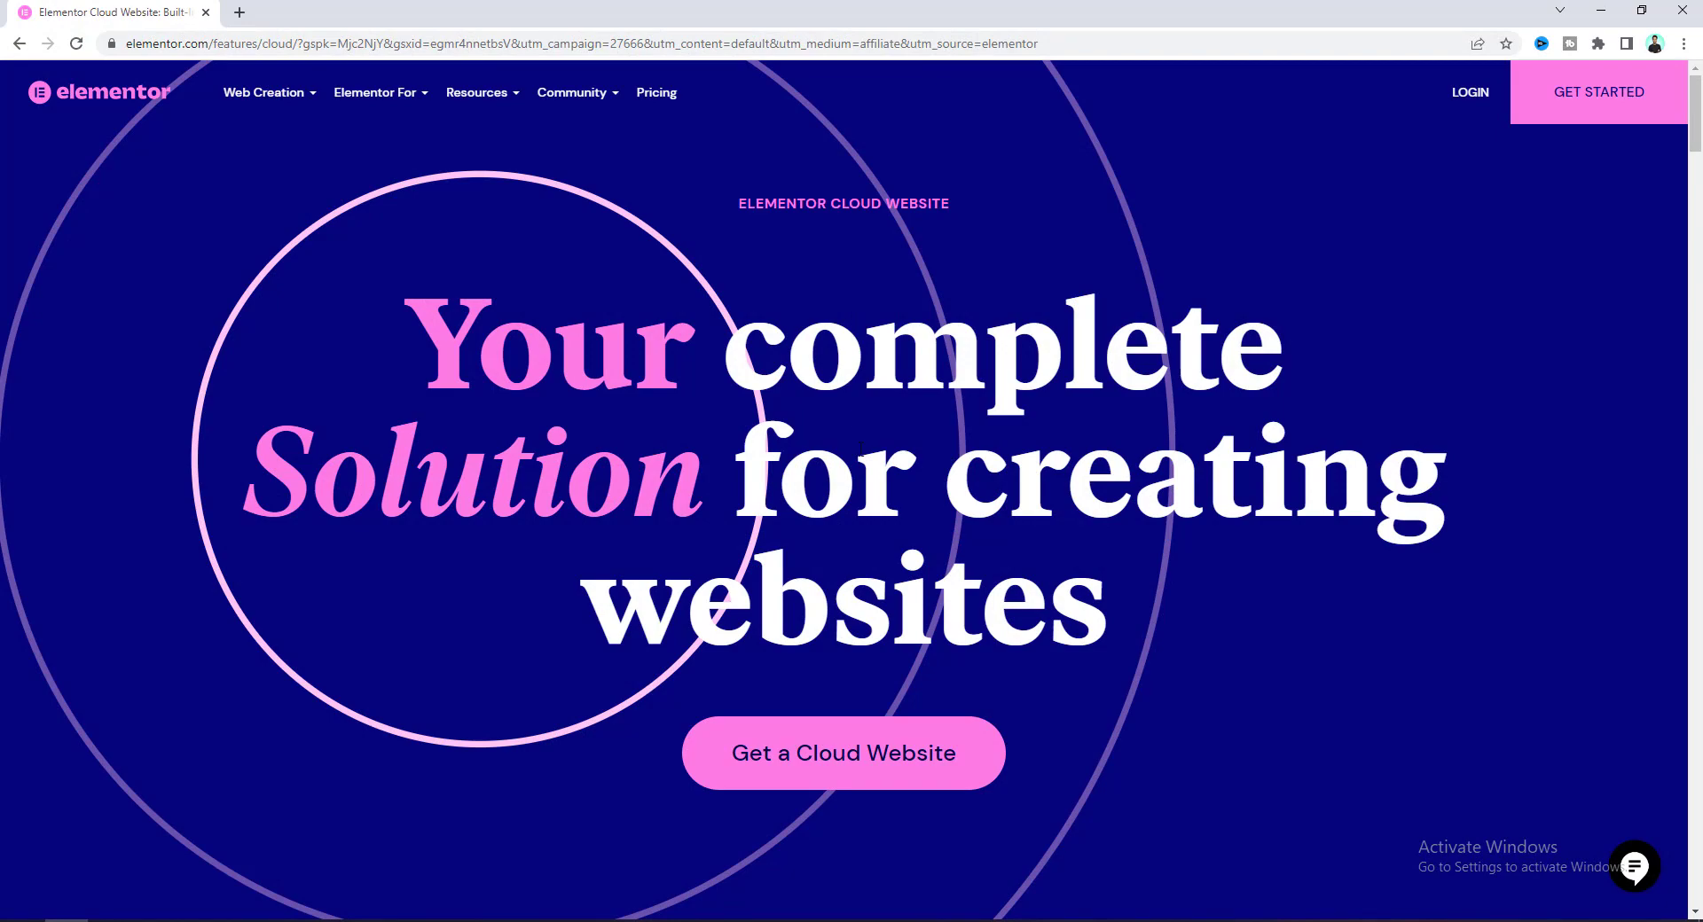
# Review the Elementor Cloud Website page's hosting features, specs, security, premium support and annual pricing.
pyautogui.scroll(-10, 724, 761)
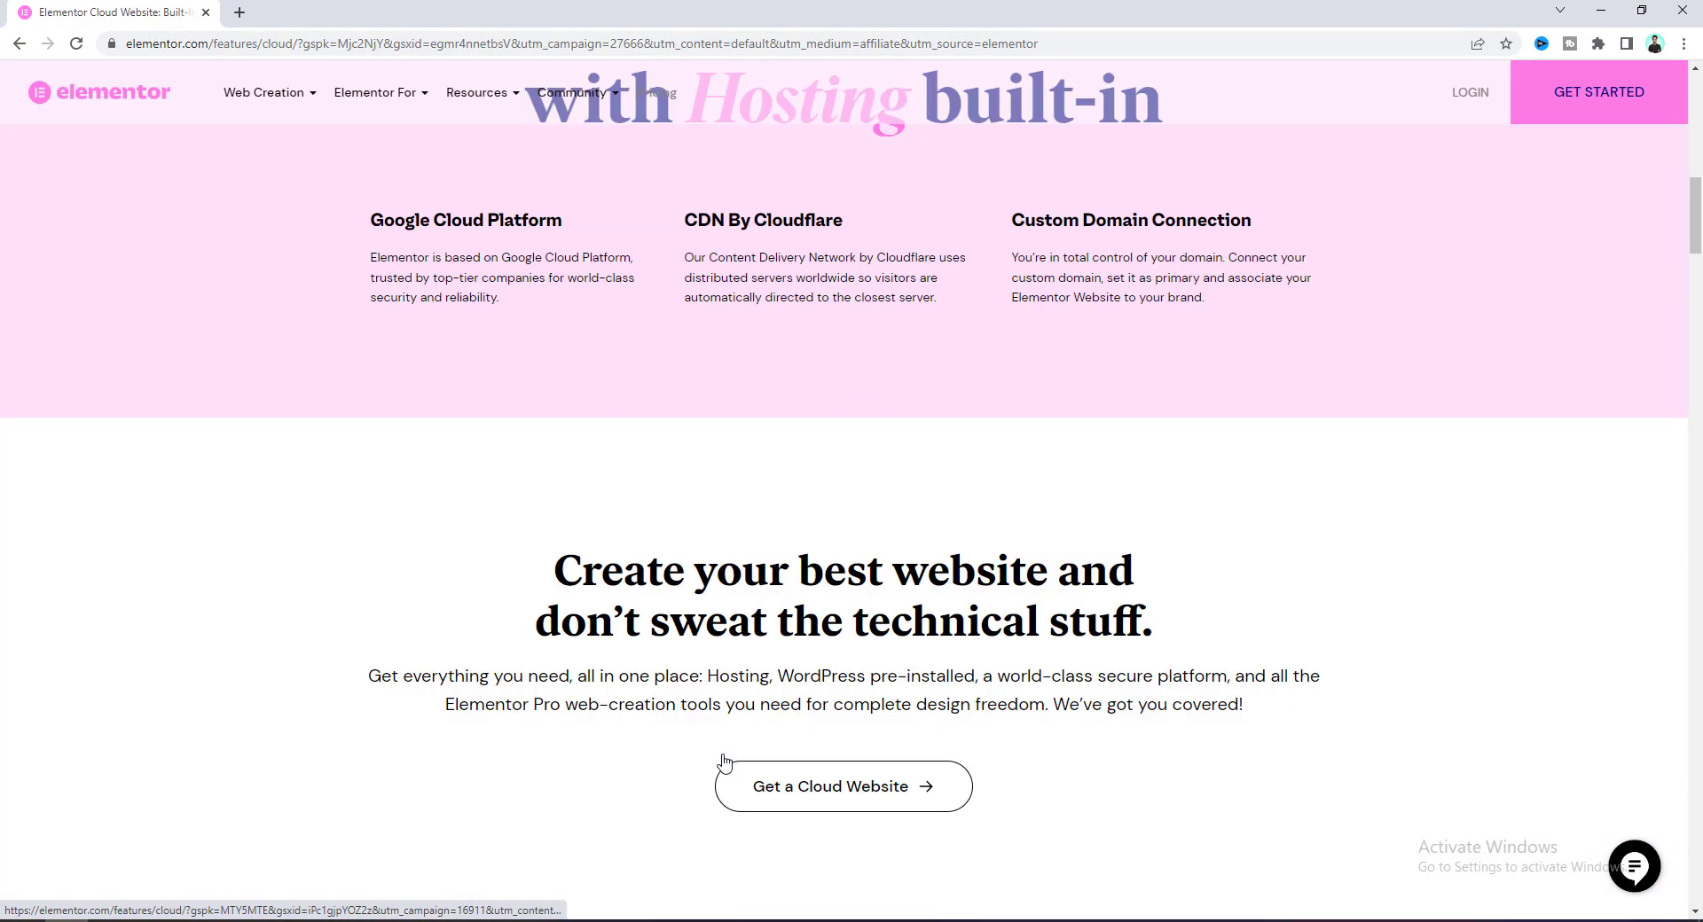
pyautogui.scroll(-10, 724, 761)
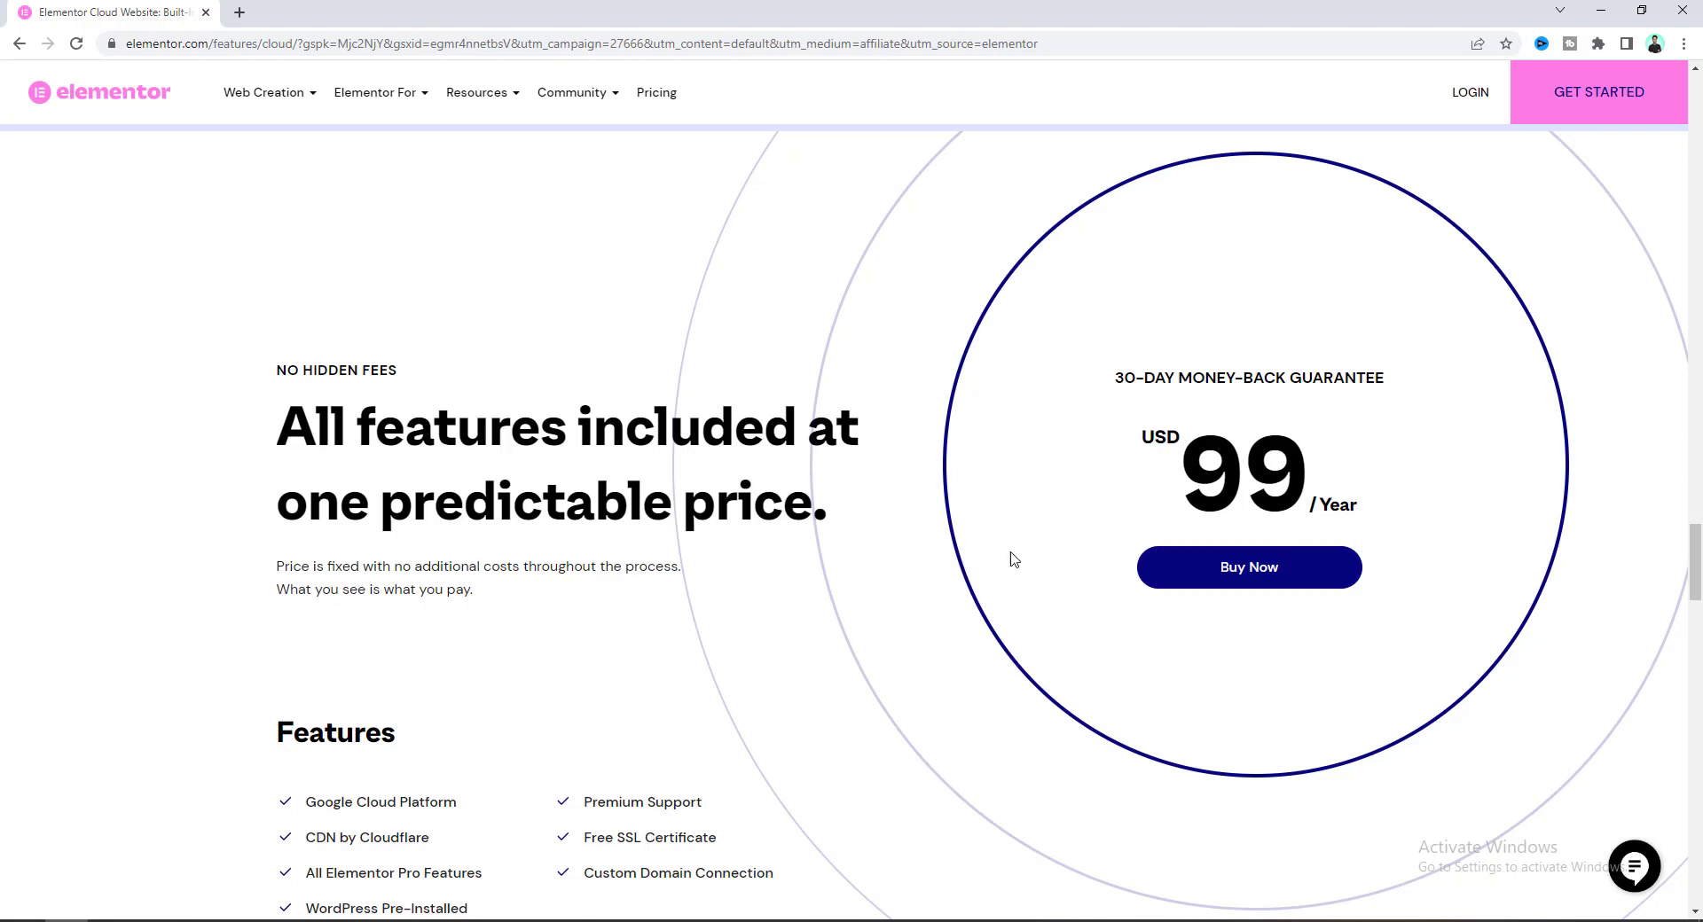
pyautogui.scroll(-2, 1029, 576)
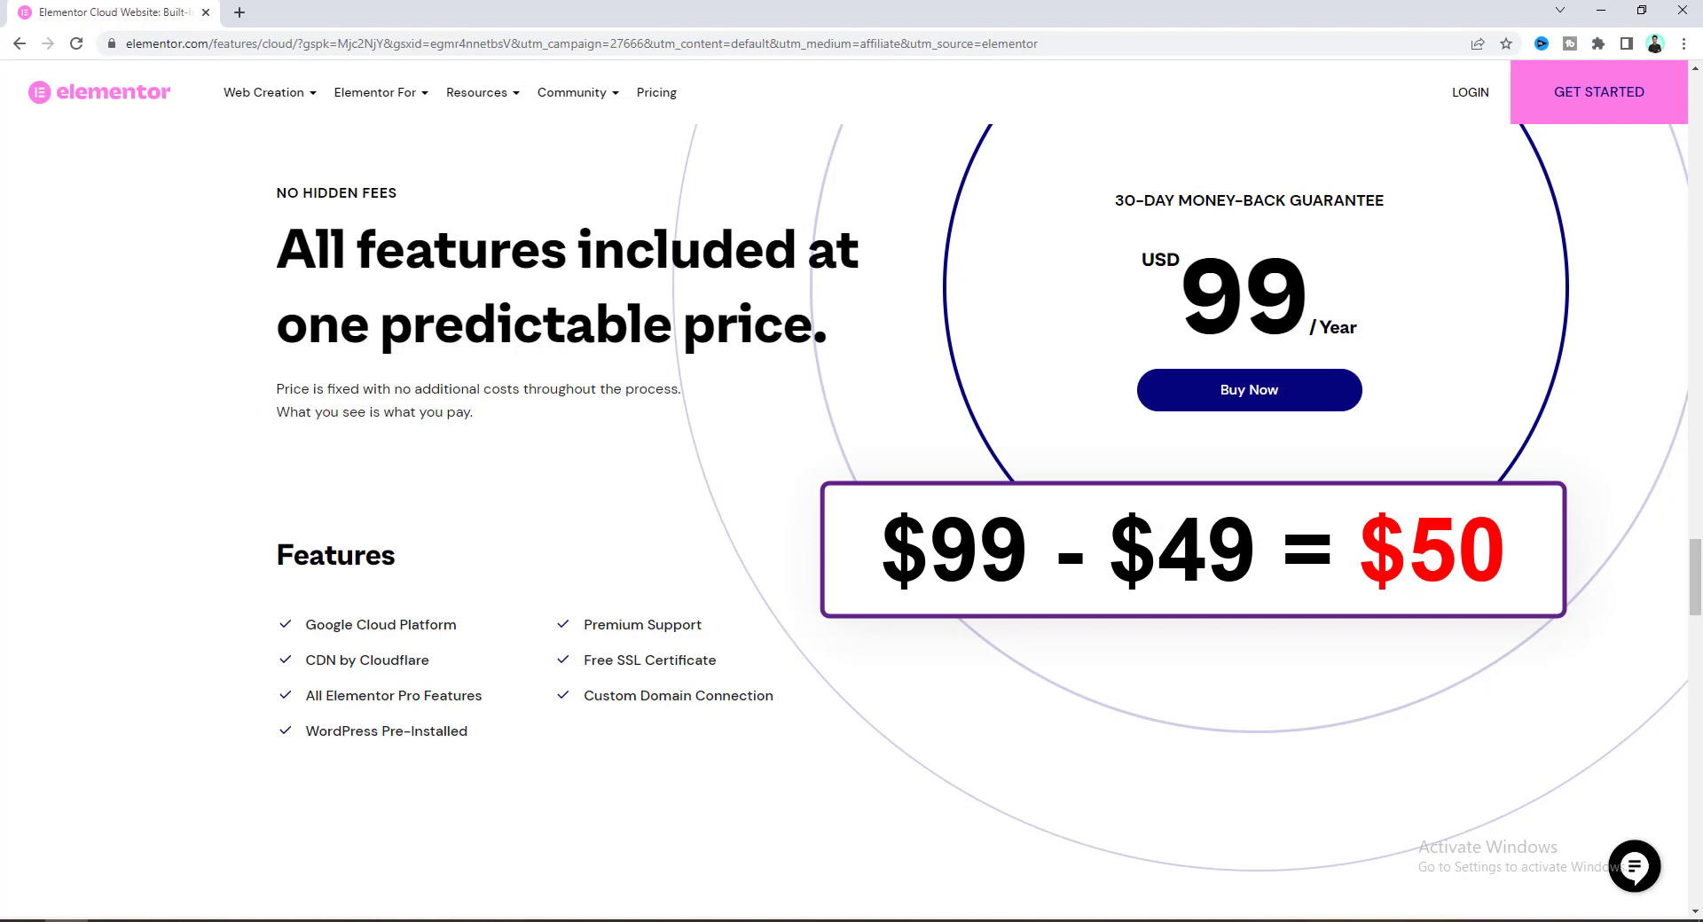
pyautogui.scroll(2, 1020, 559)
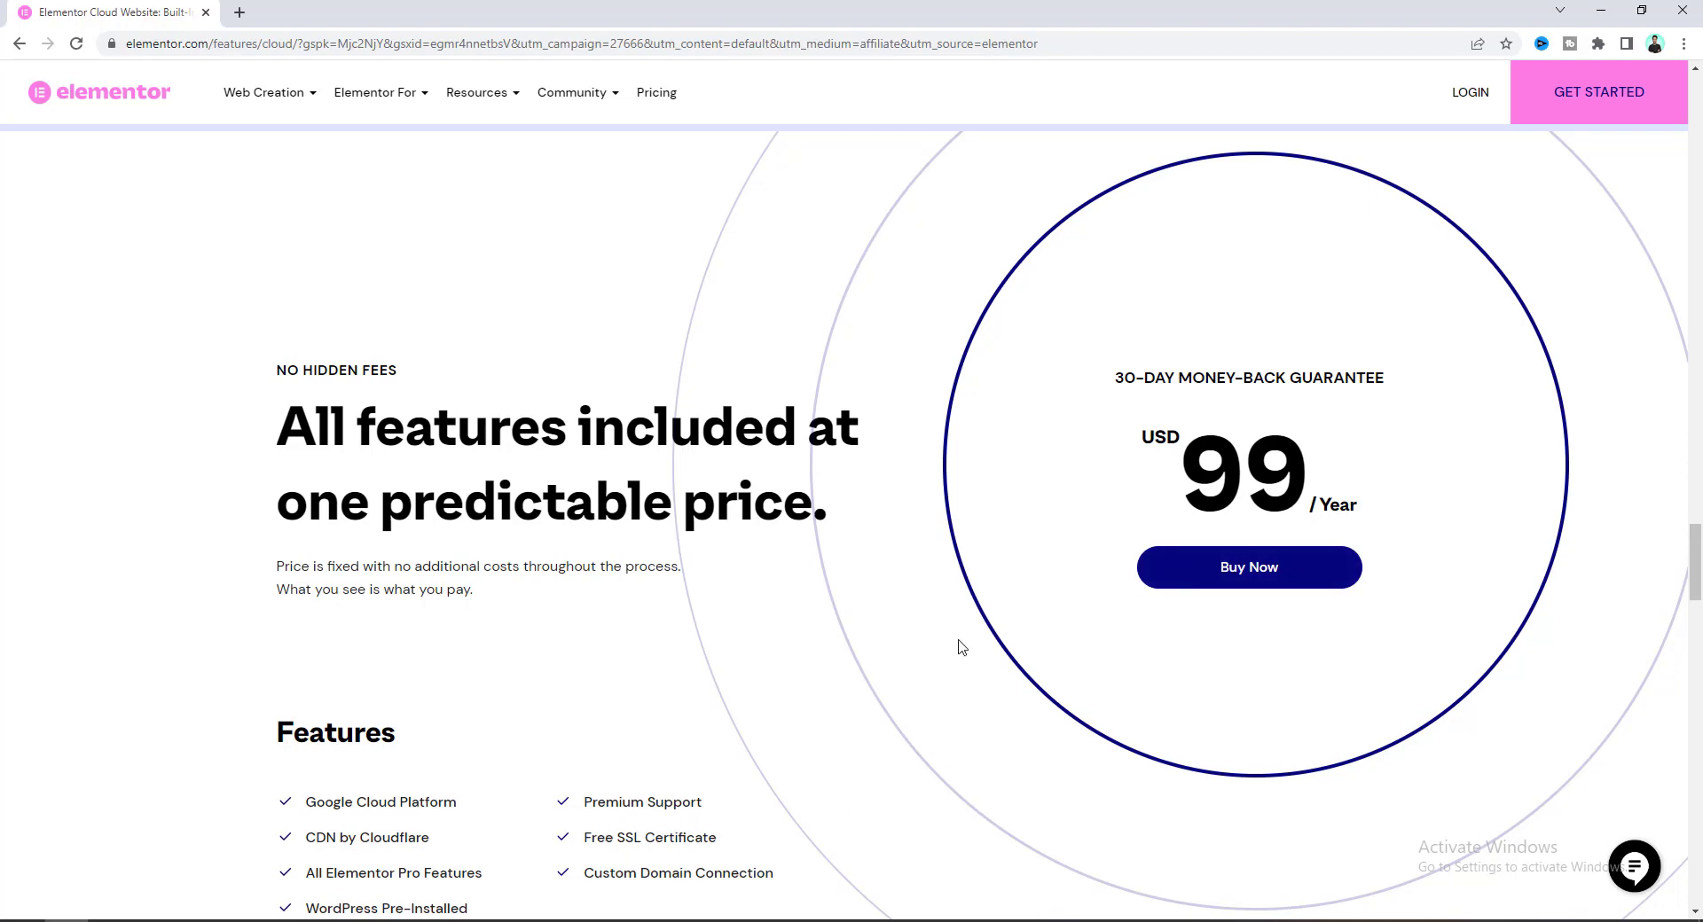
pyautogui.scroll(15, 957, 646)
pyautogui.scroll(10, 960, 647)
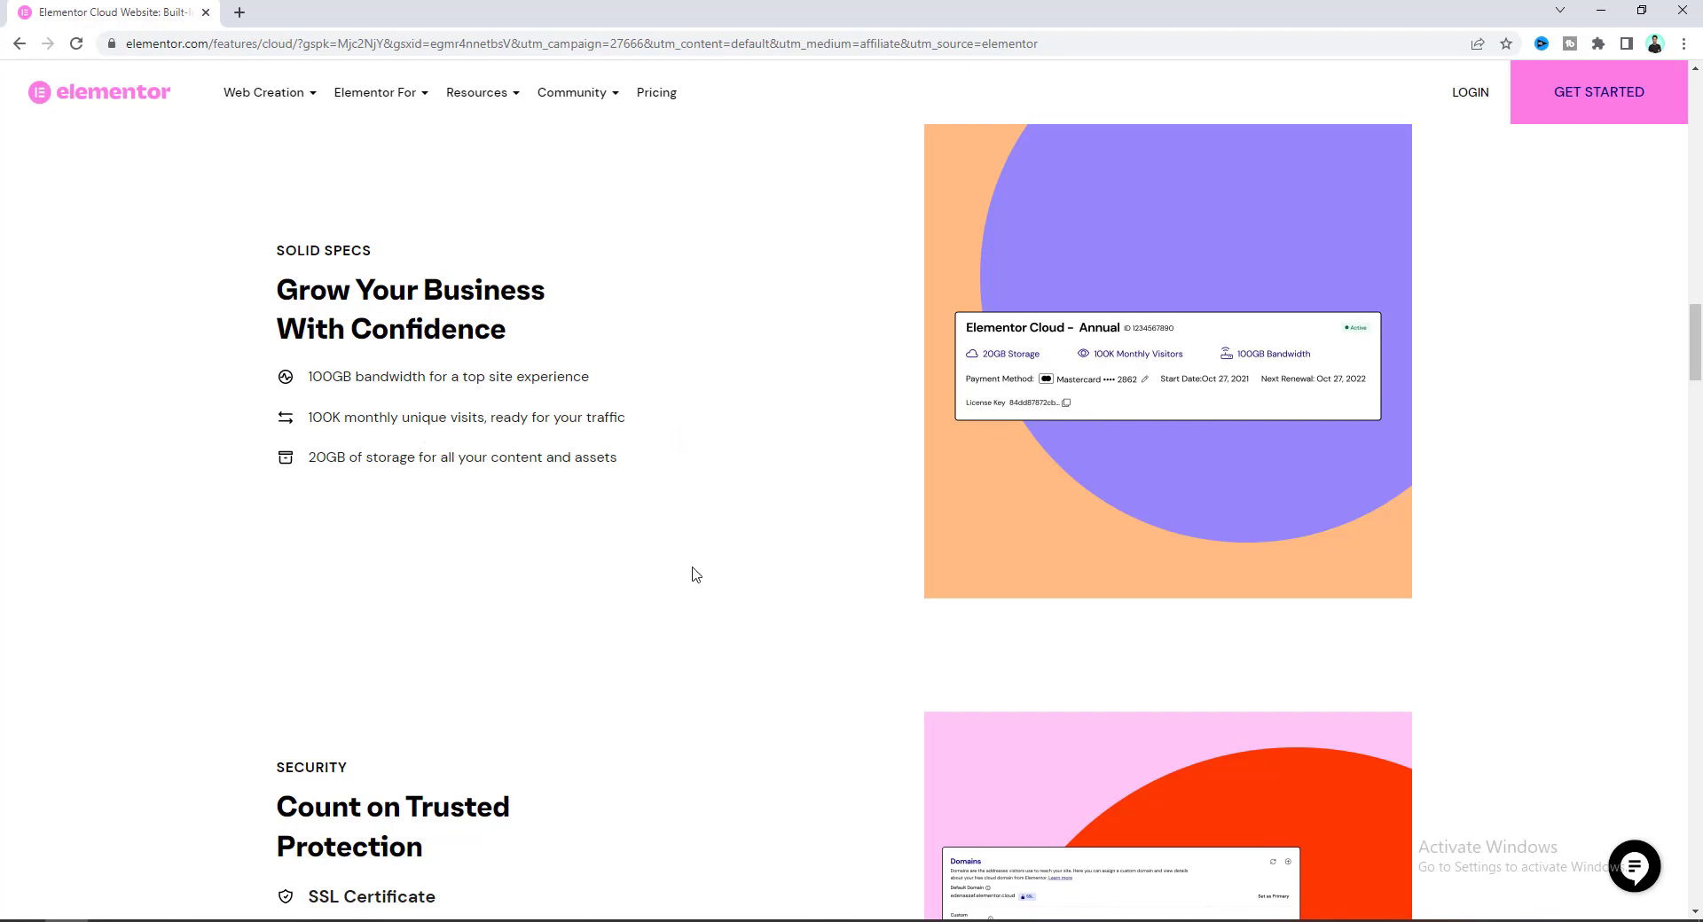
pyautogui.scroll(-6, 695, 575)
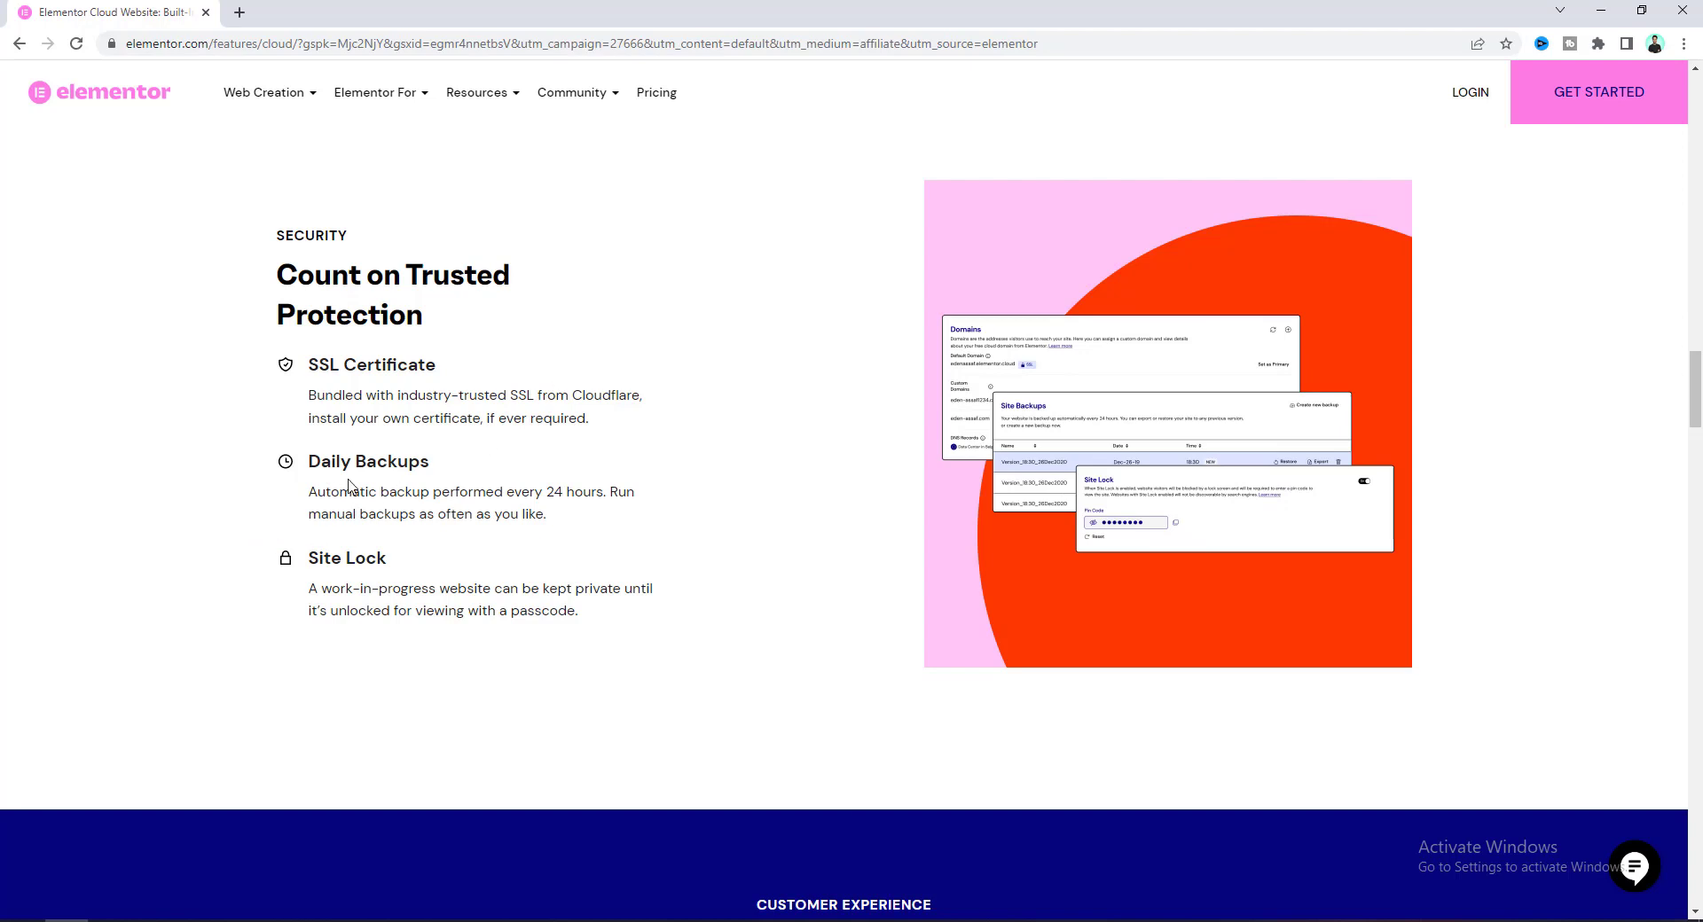
pyautogui.scroll(-1, 359, 482)
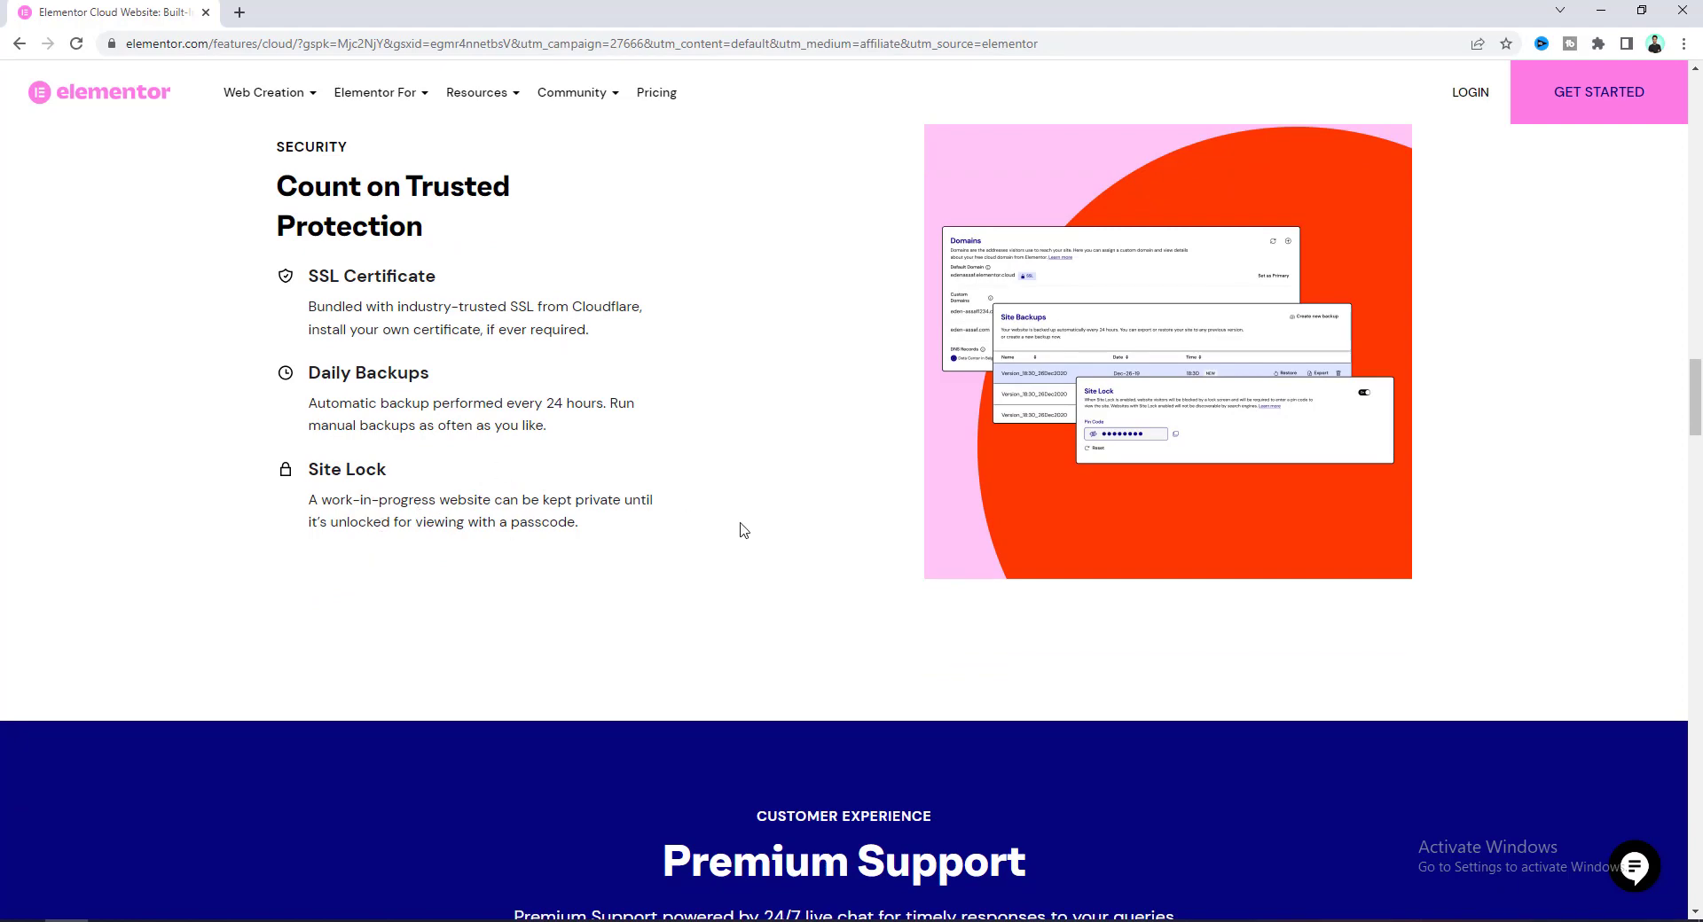
pyautogui.scroll(-7, 399, 654)
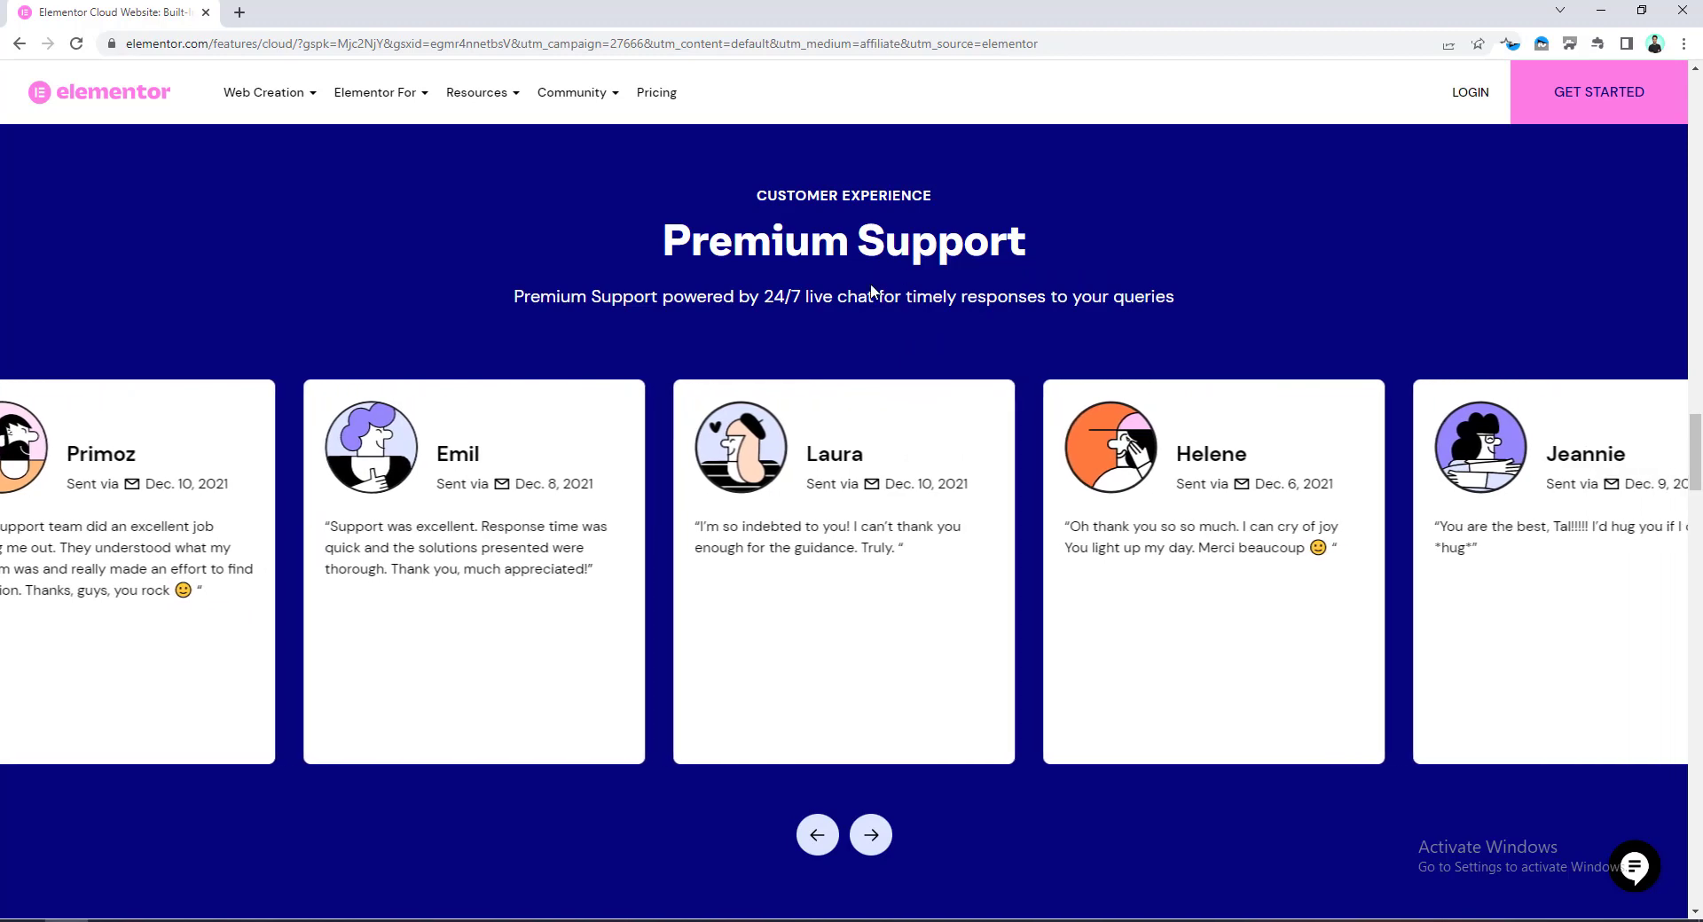
pyautogui.scroll(-15, 1025, 336)
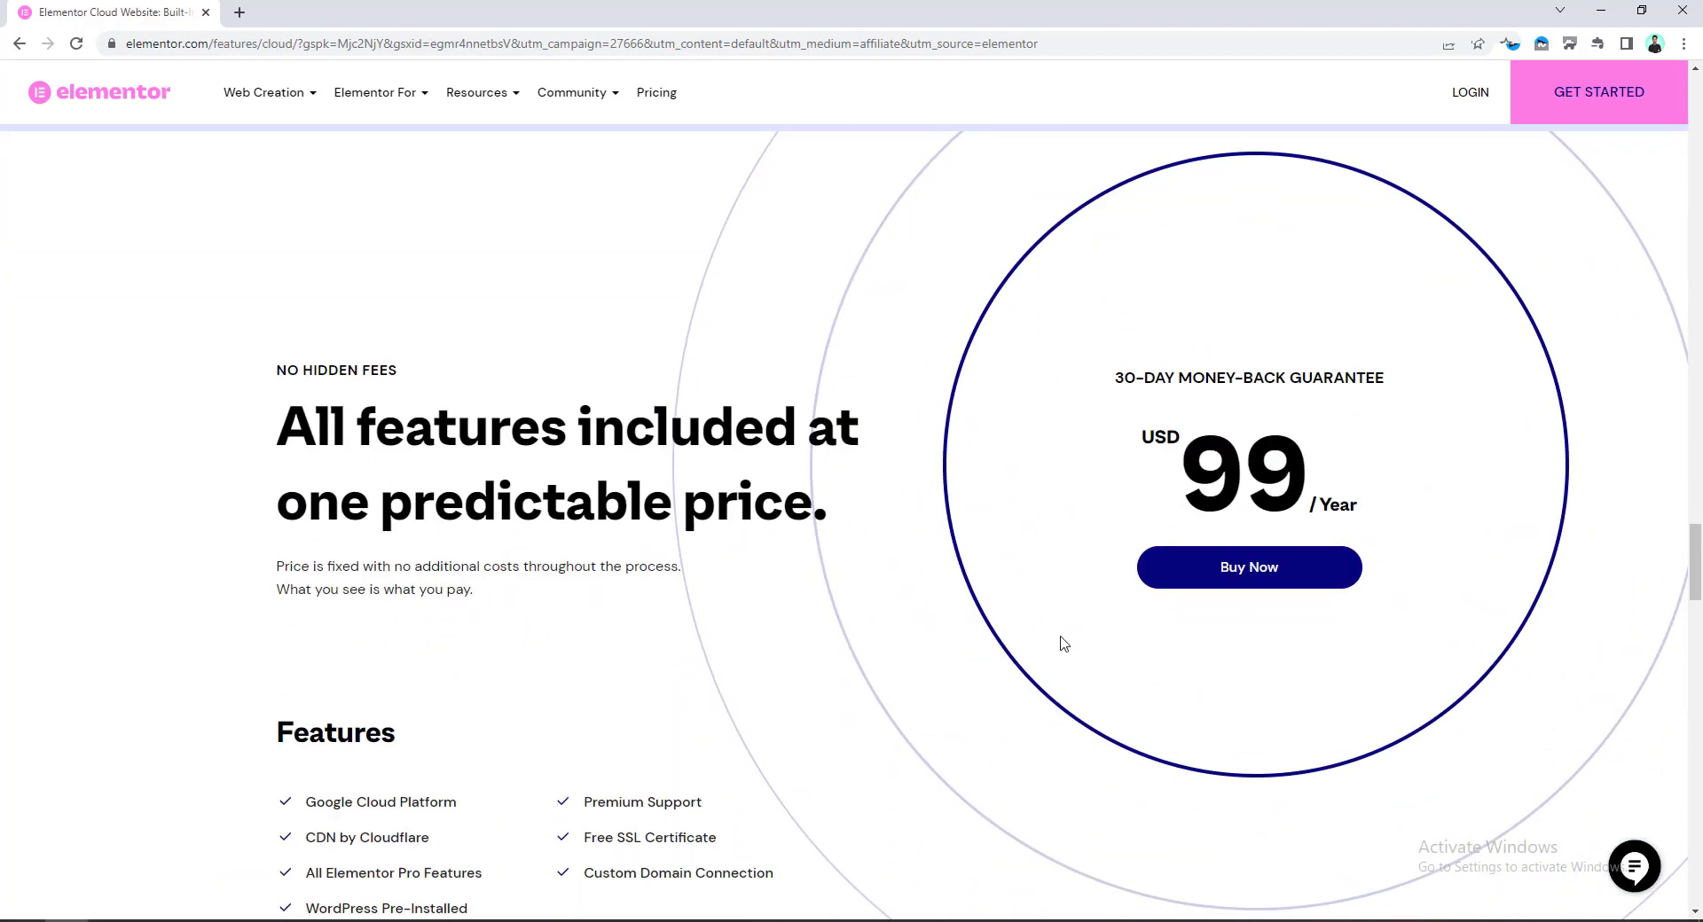
# Start buying the Elementor Cloud Website plan and create the account by entering the account email and password.
pyautogui.click(1210, 577)
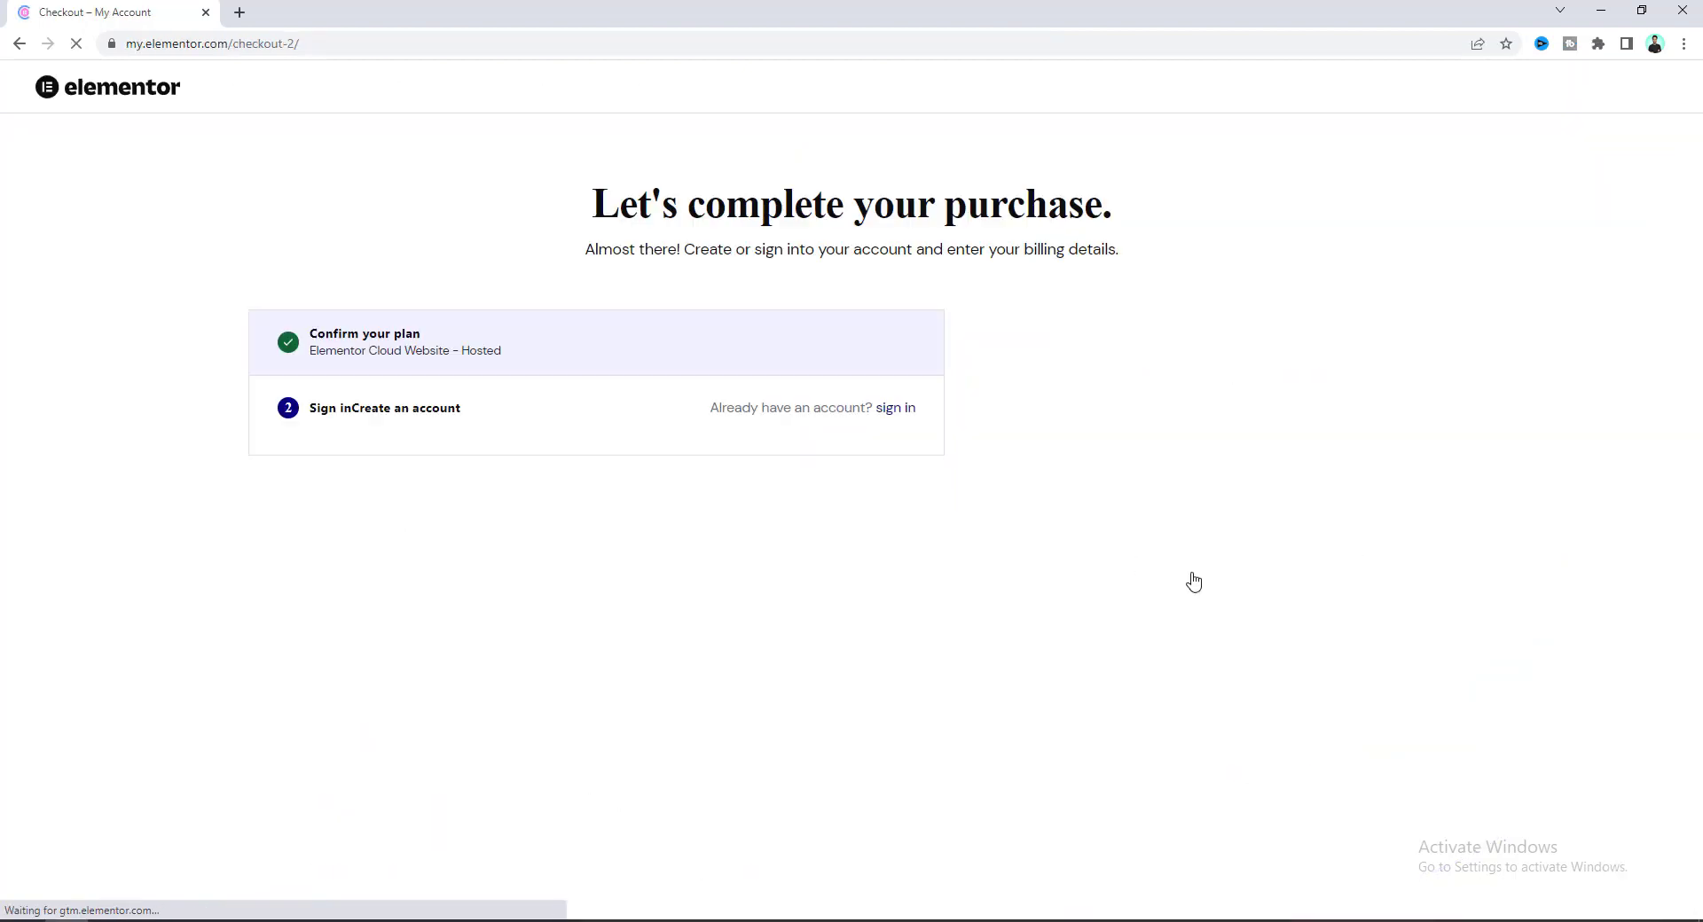
pyautogui.click(410, 495)
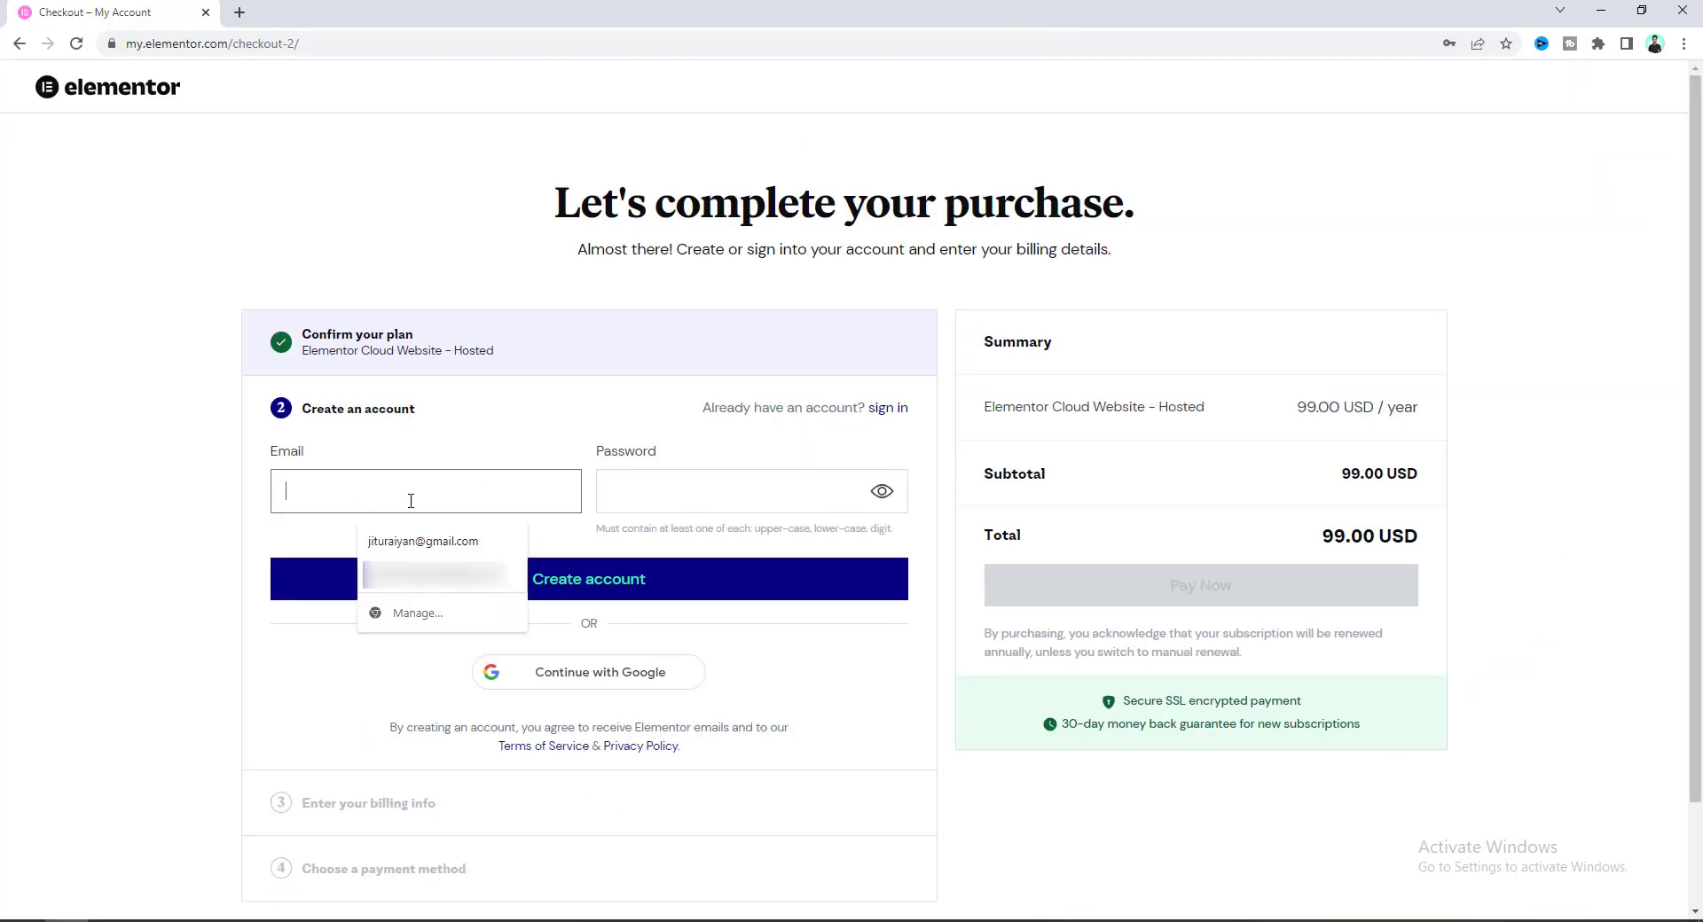
pyautogui.click(411, 543)
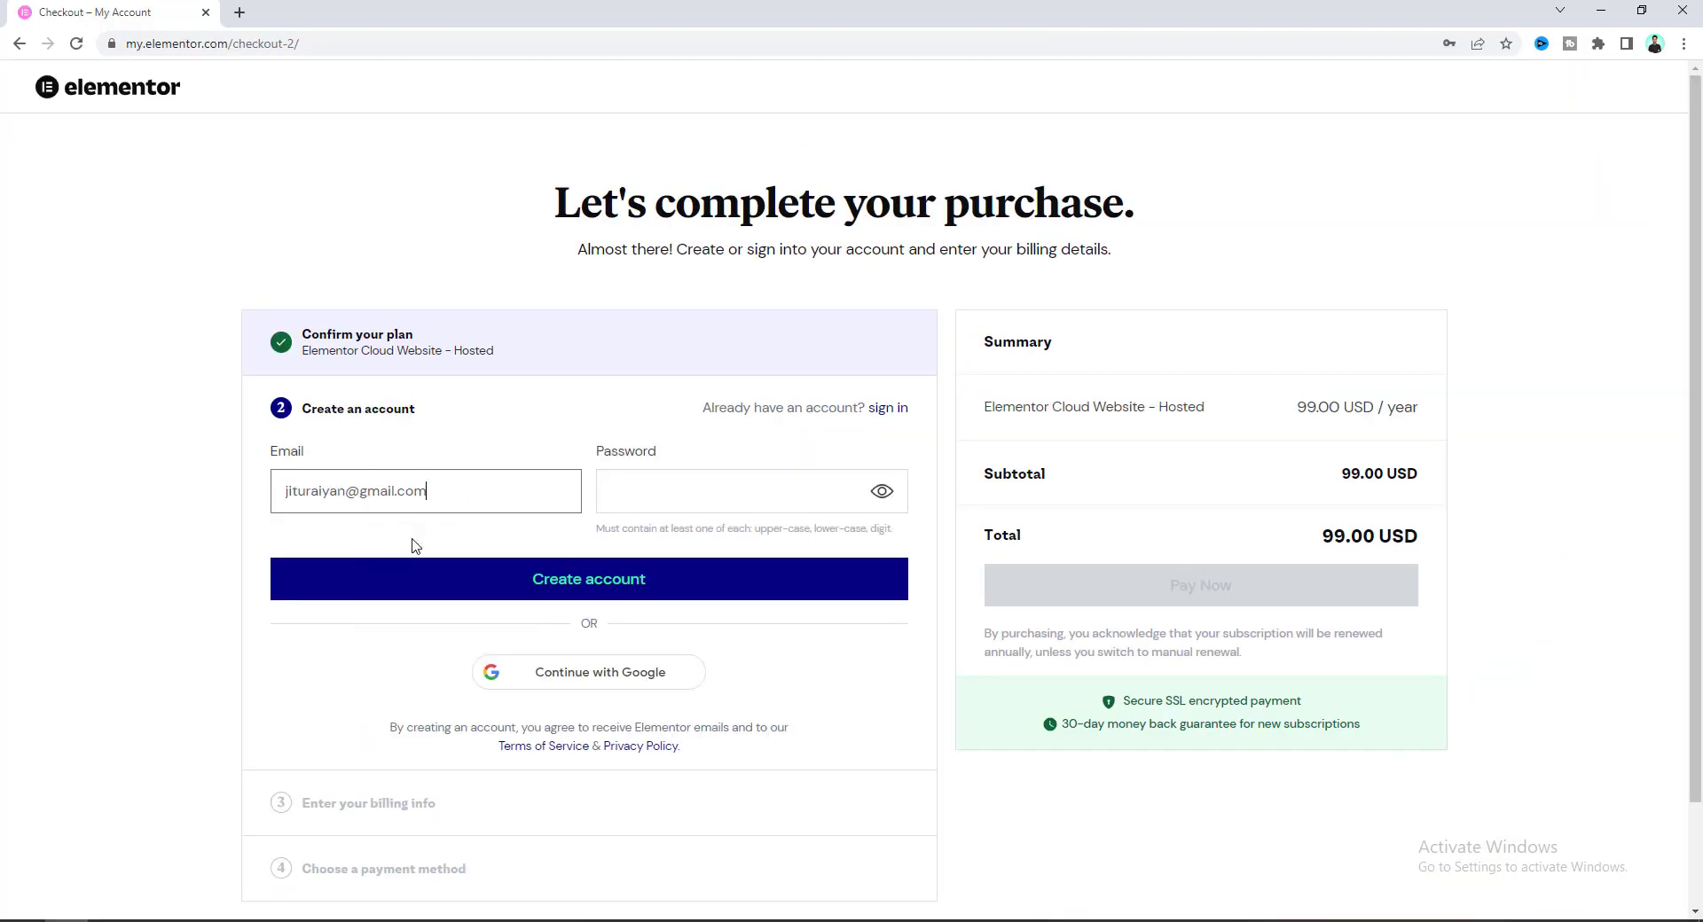
pyautogui.click(625, 497)
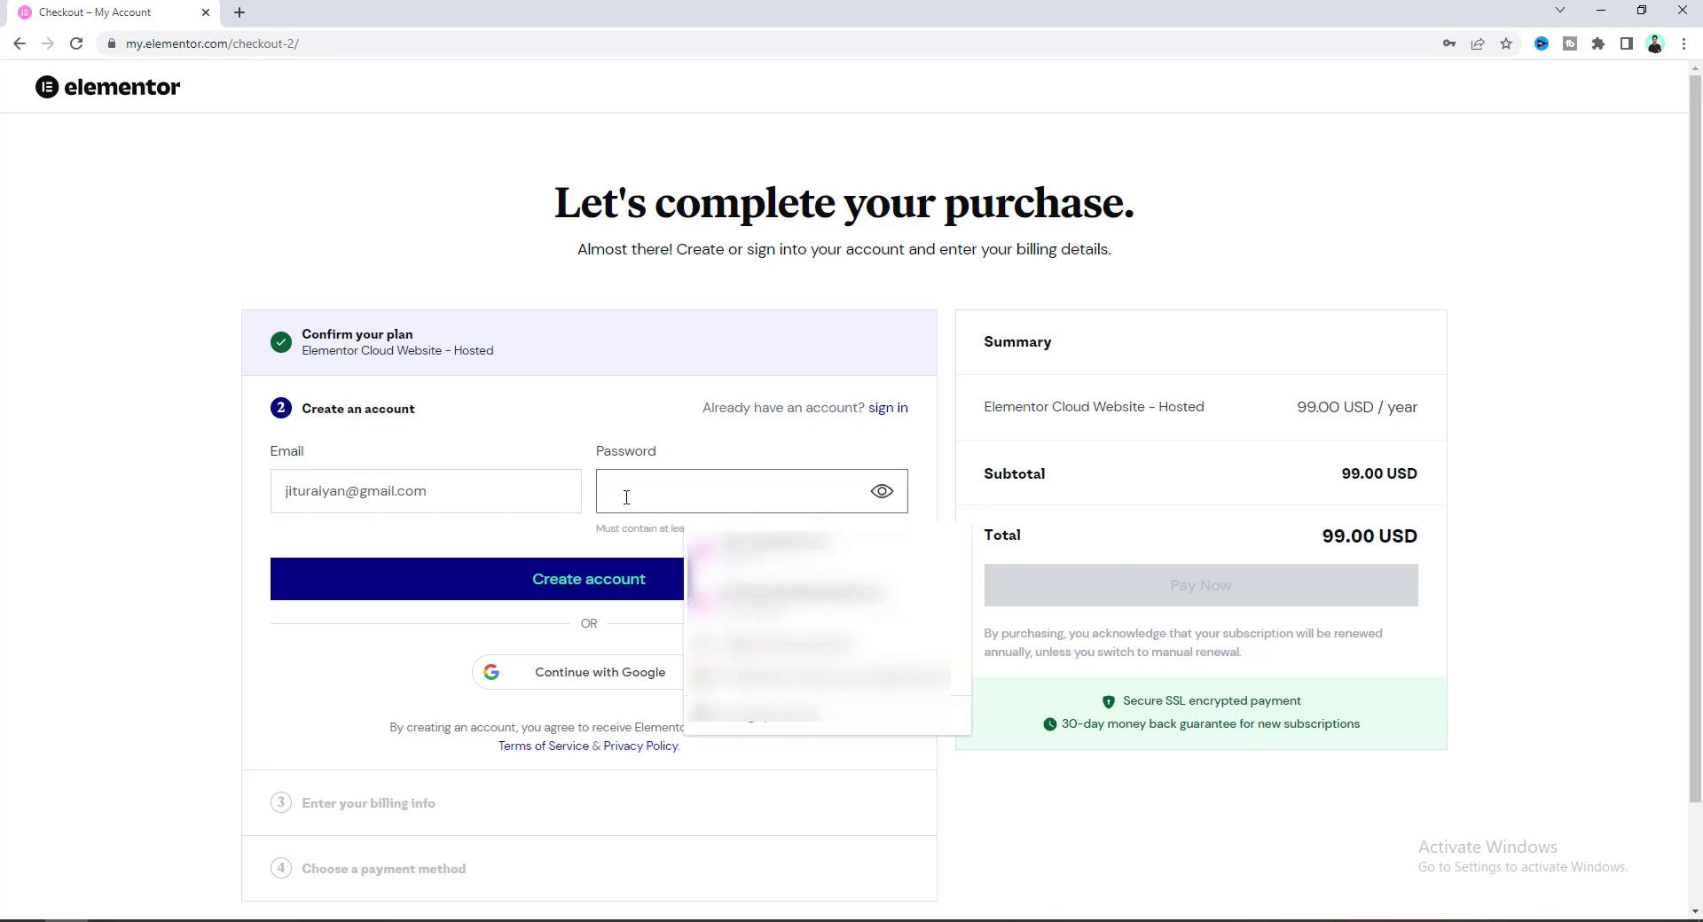
pyautogui.write('••••••••')
pyautogui.click(604, 544)
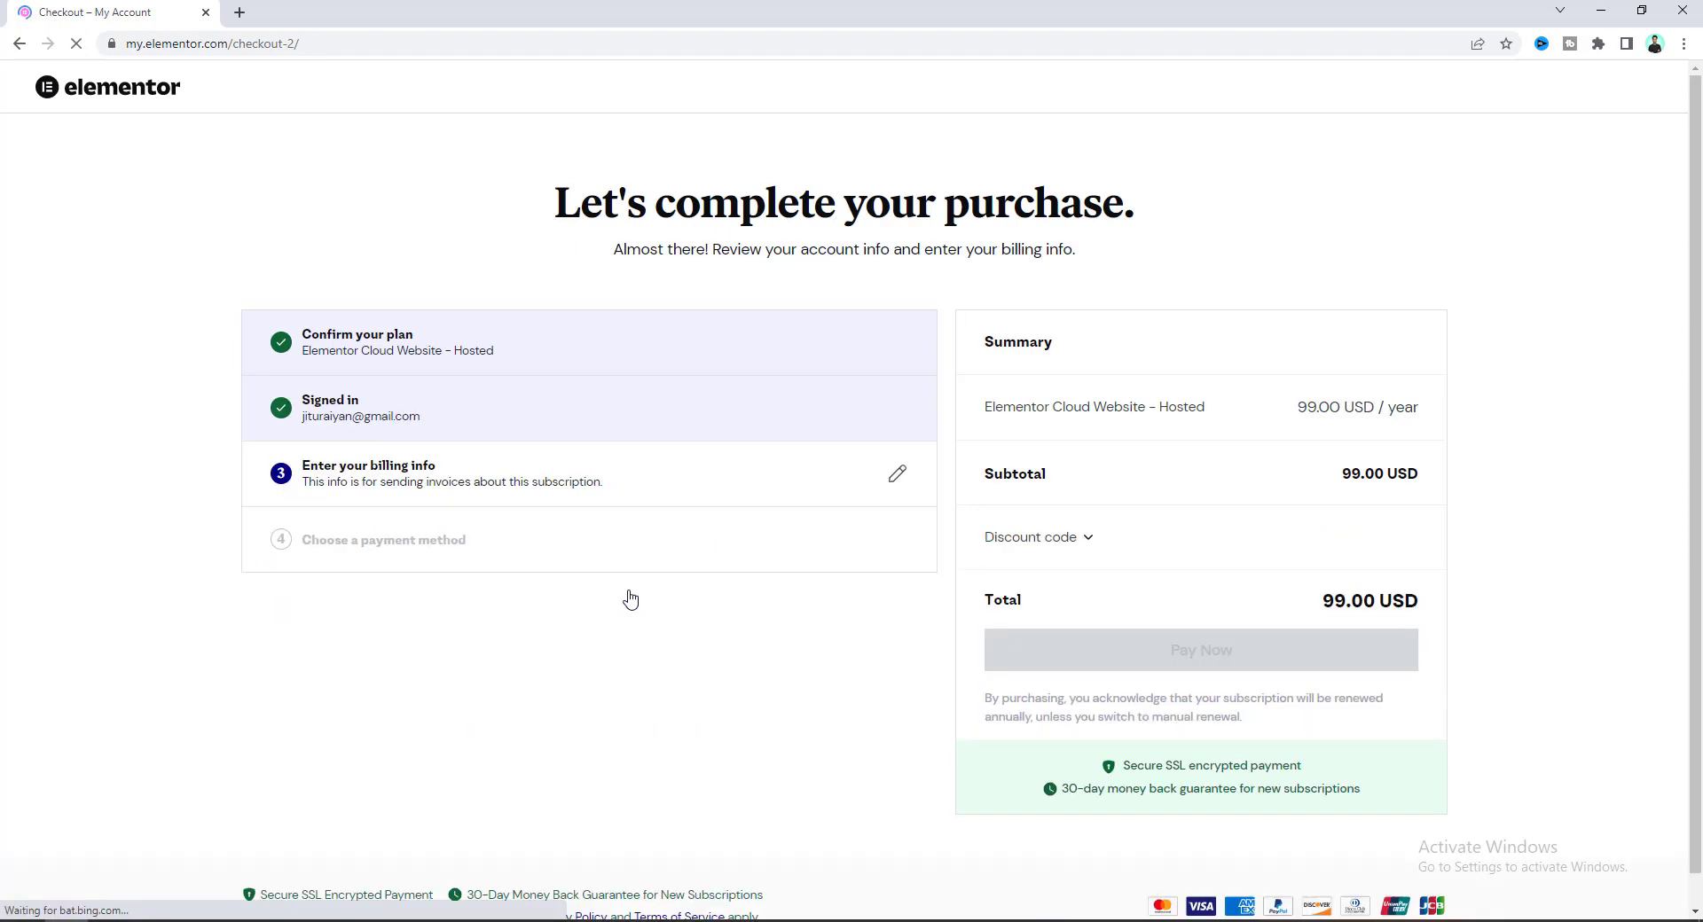
# Complete the billing info with the saved contact details and a capitalized last name, and continue to the payment method.
pyautogui.scroll(-2, 244, 521)
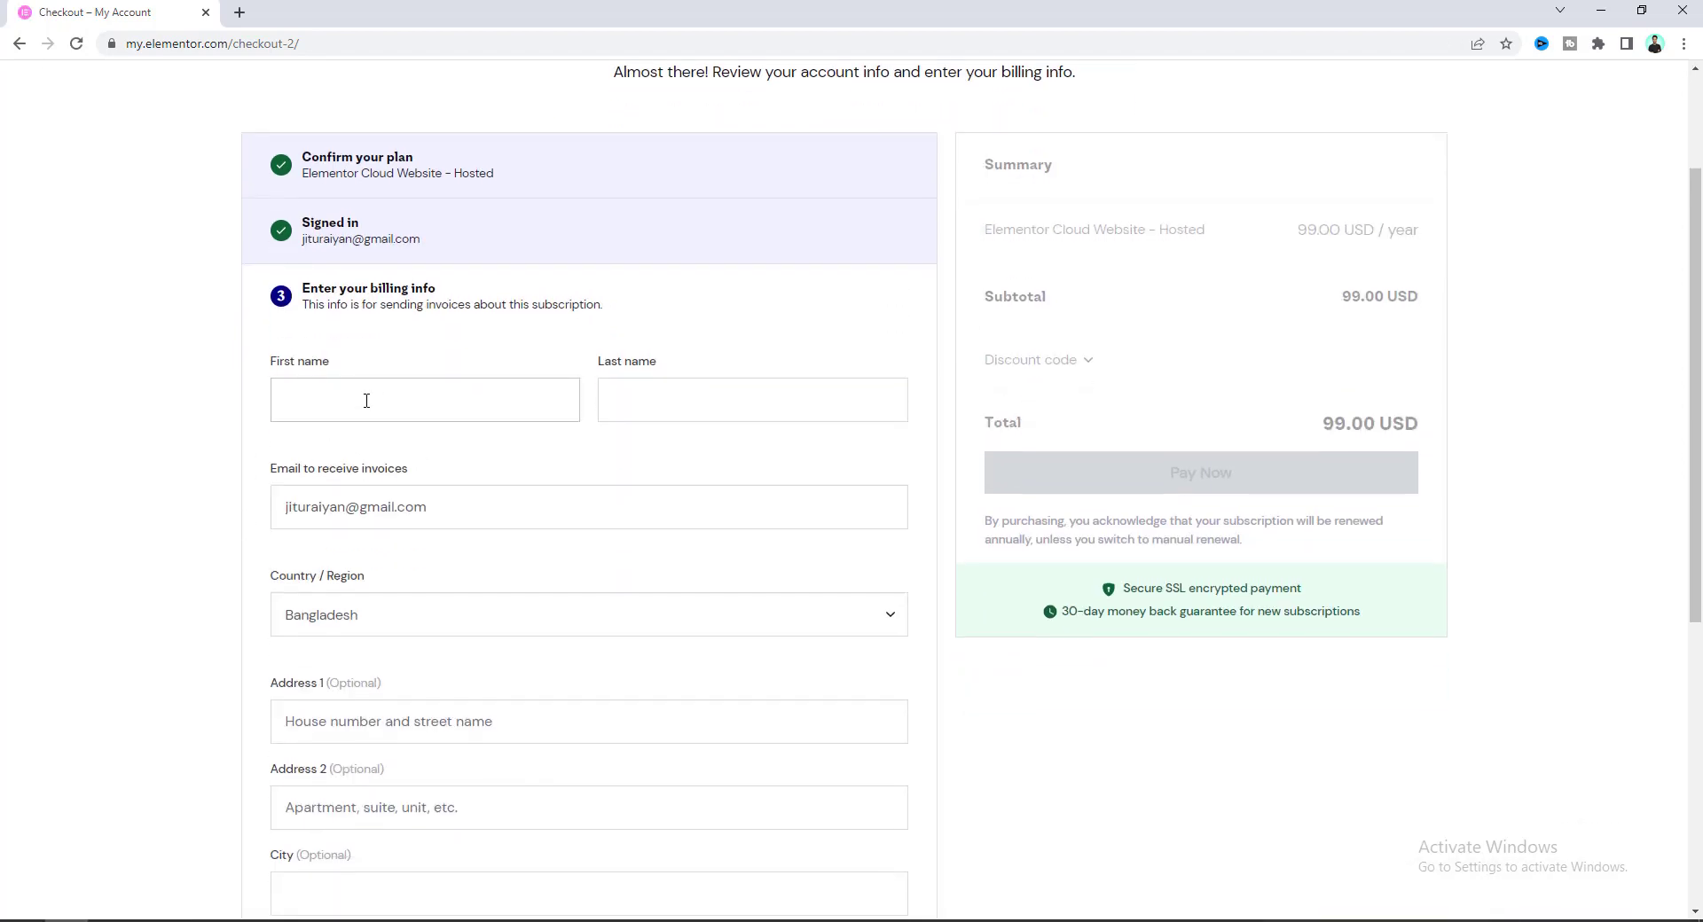
pyautogui.click(366, 401)
pyautogui.press('Down')
pyautogui.click(456, 453)
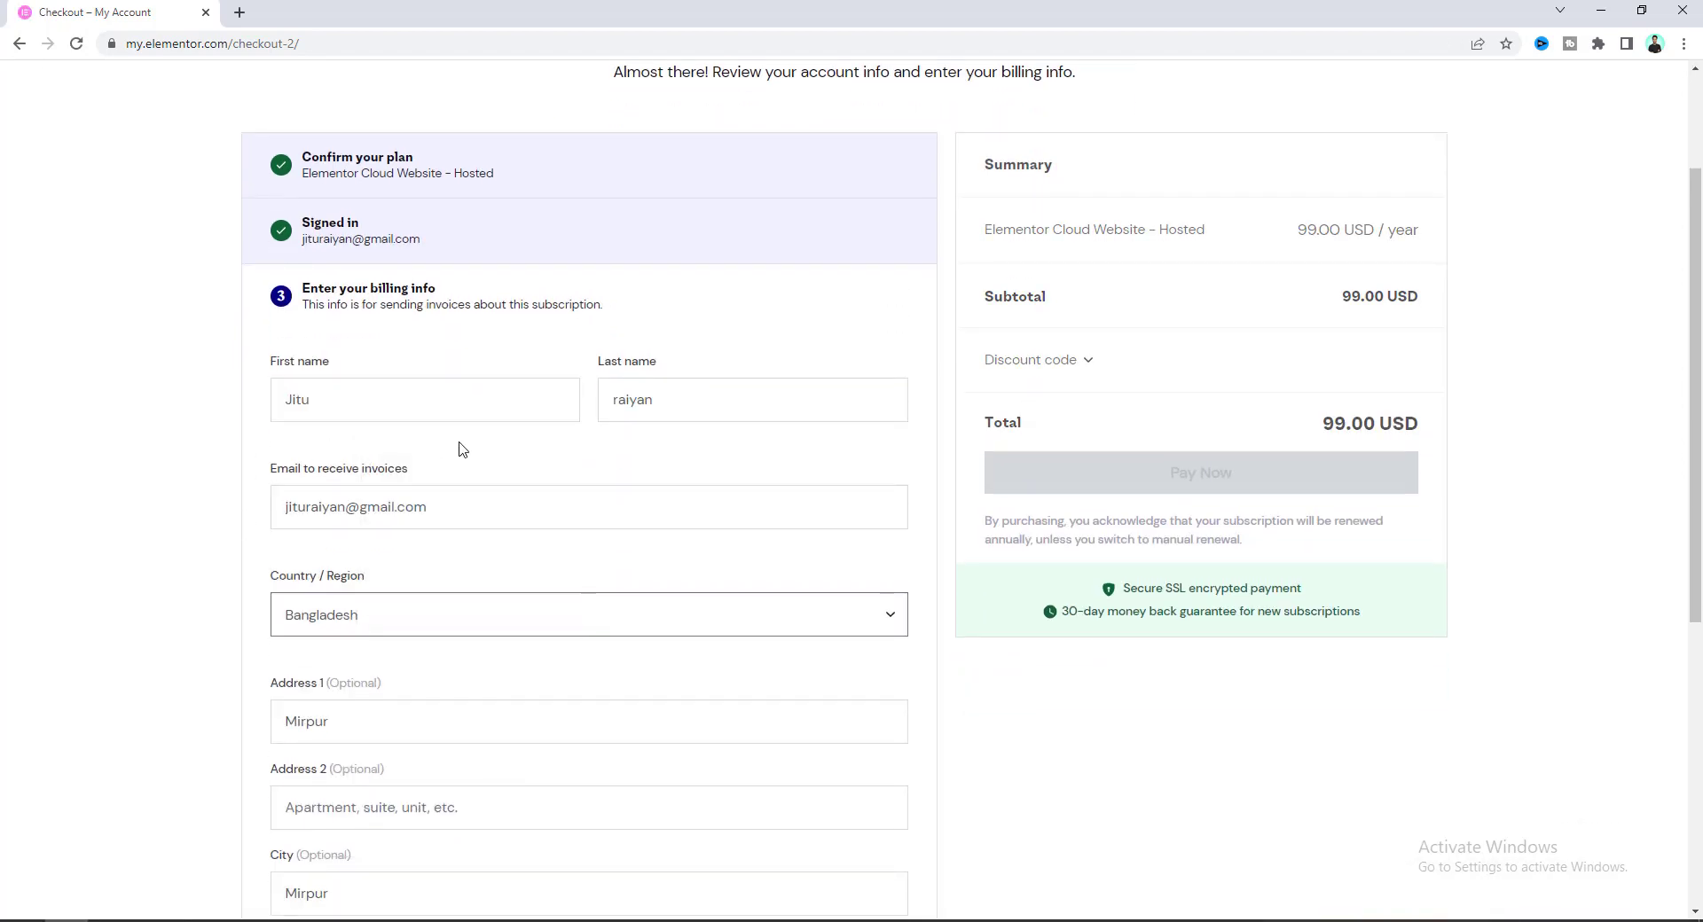
pyautogui.click(617, 399)
pyautogui.press('BackSpace')
pyautogui.write('R')
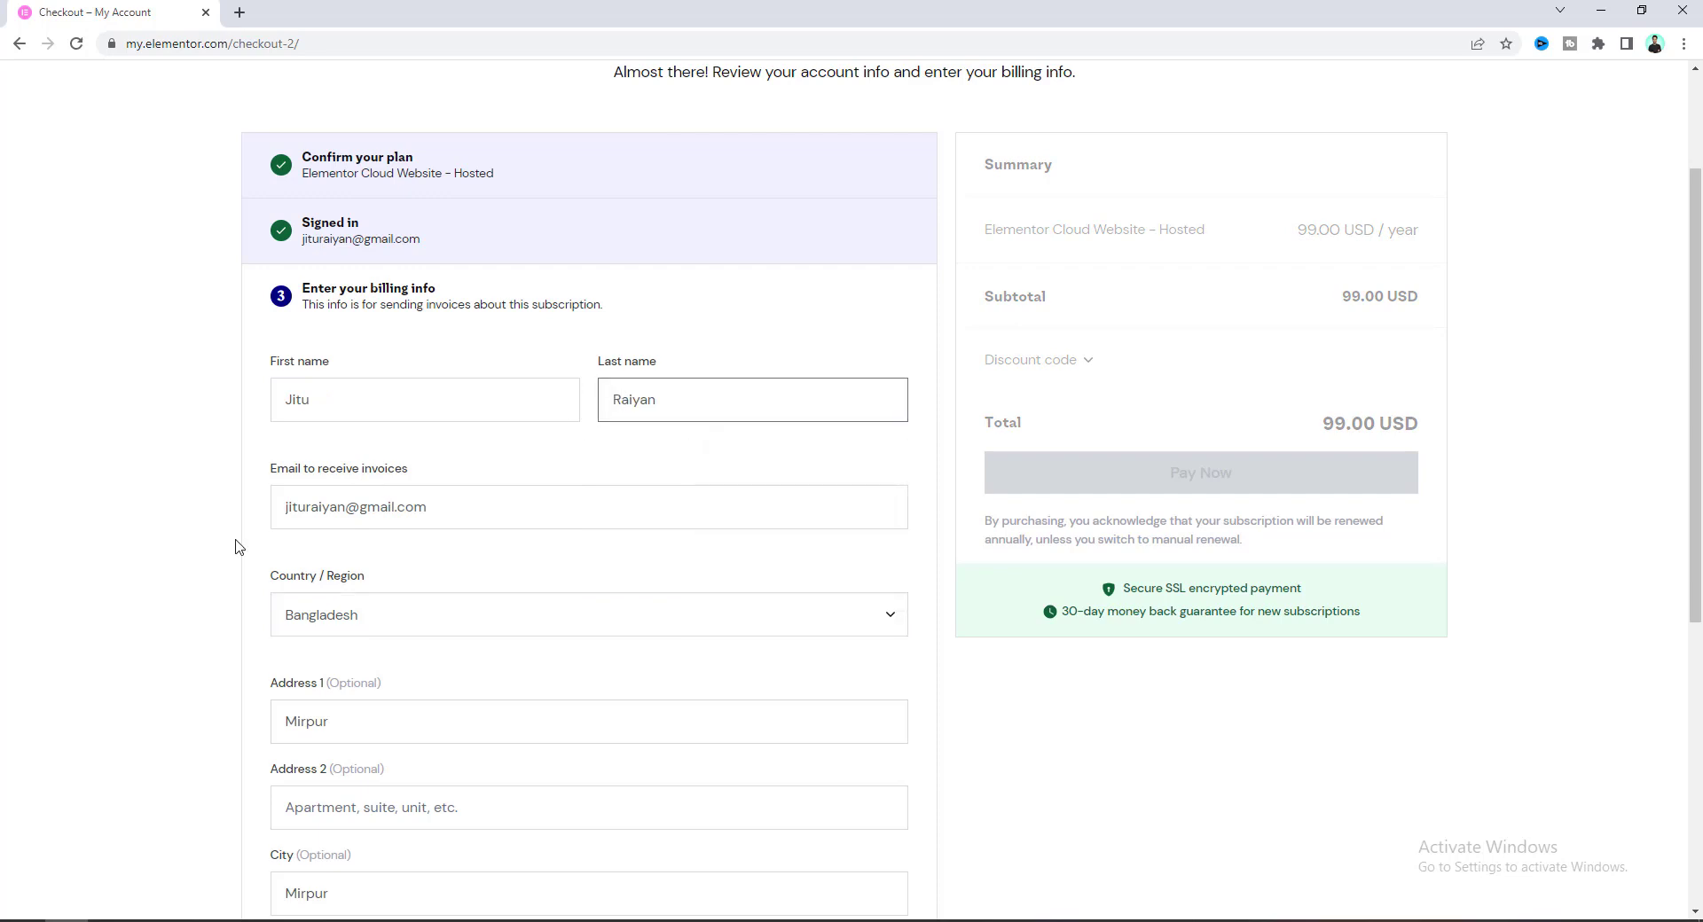
pyautogui.scroll(-3, 236, 544)
pyautogui.scroll(-2, 296, 600)
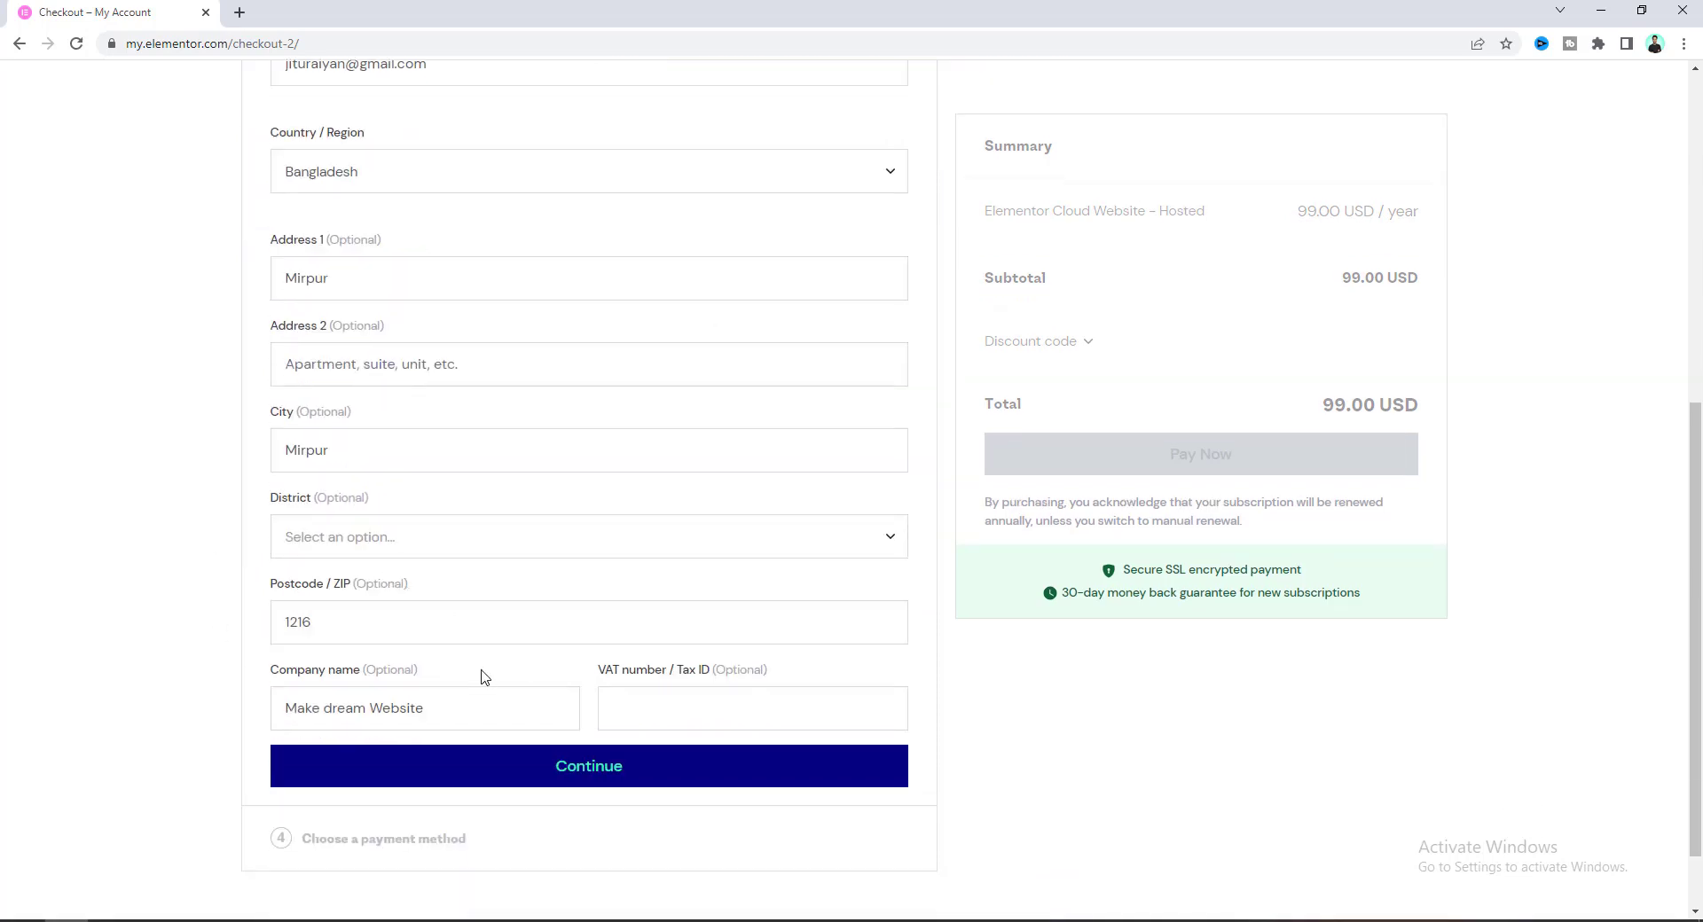
pyautogui.scroll(-1, 478, 679)
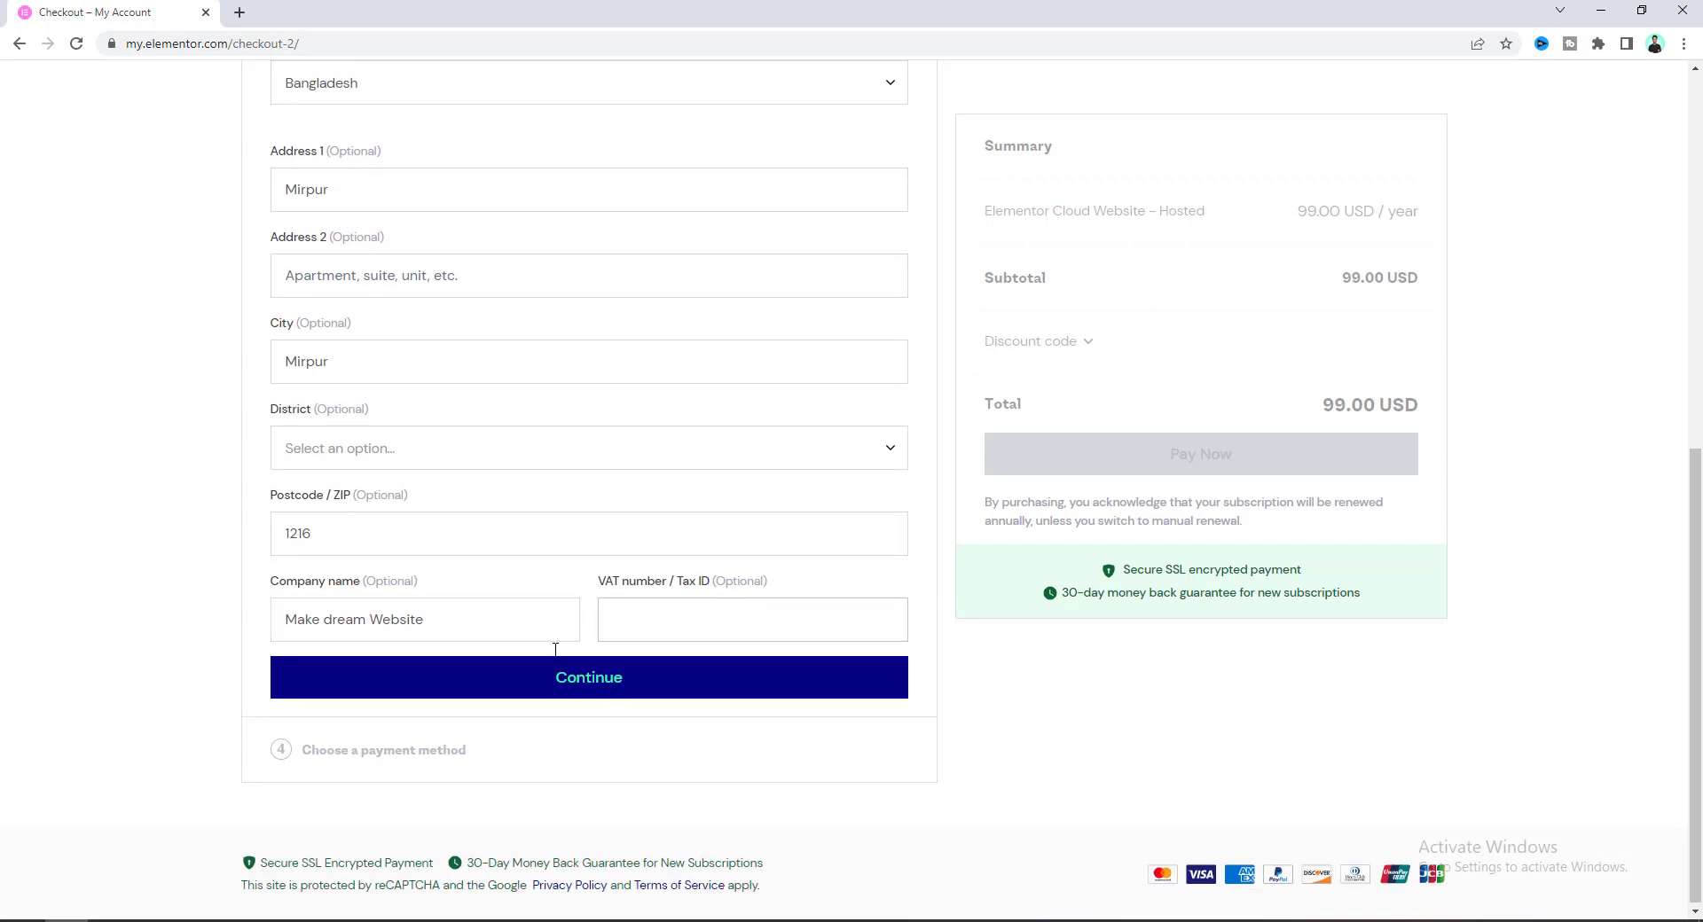
pyautogui.click(536, 690)
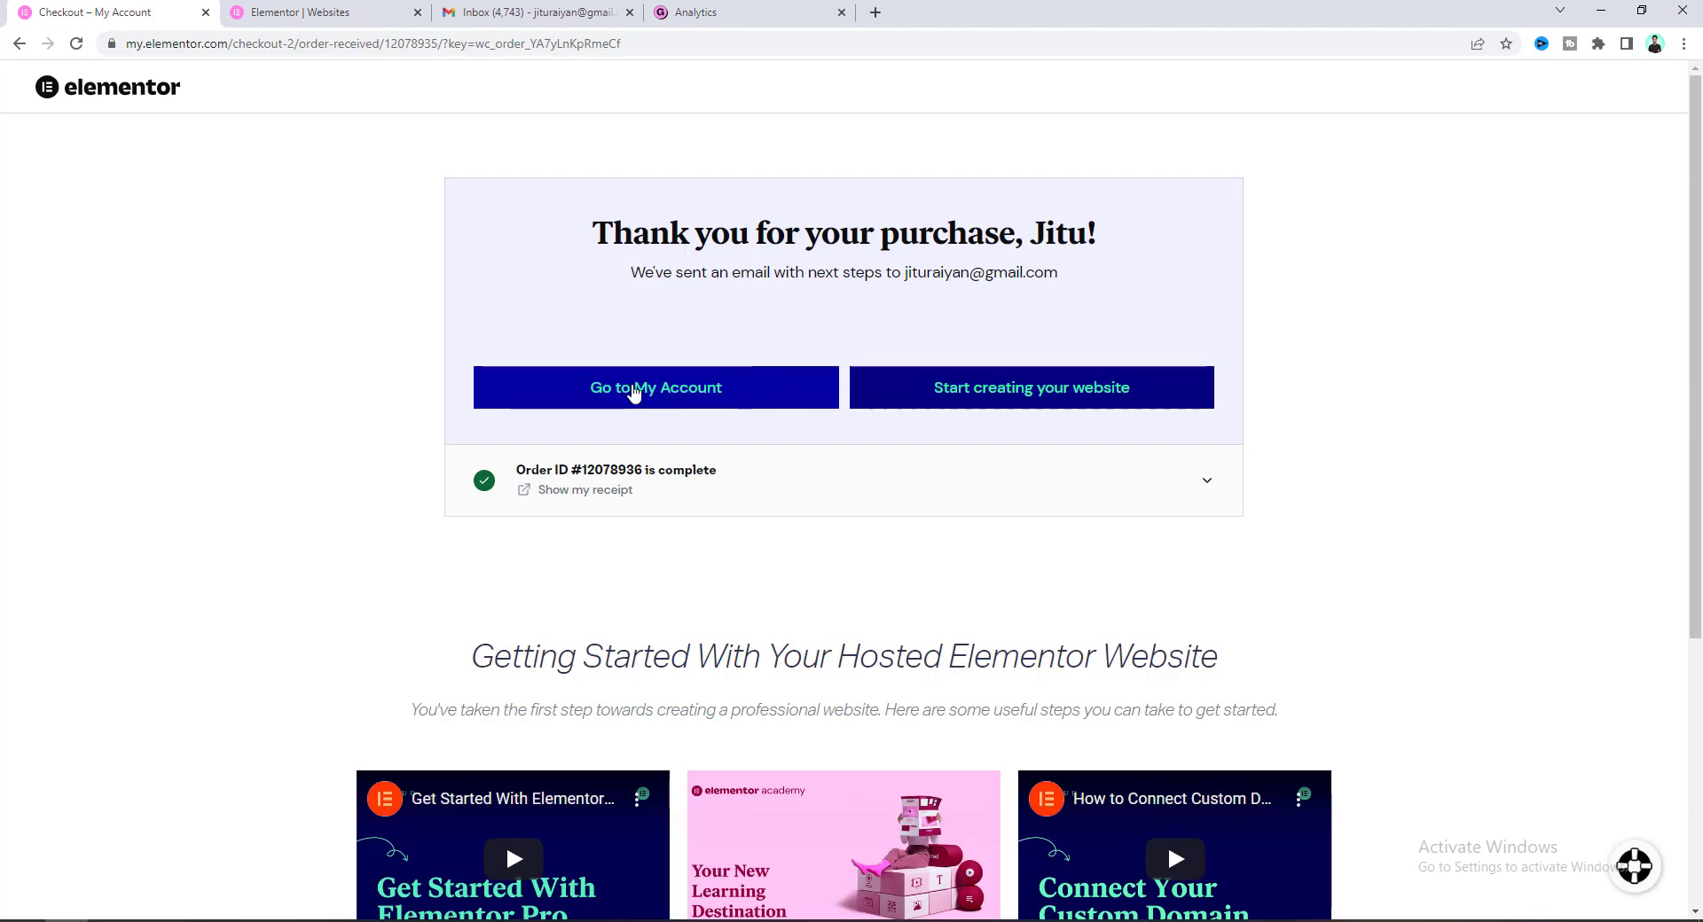
# View the account's Websites dashboard, and return to the purchase confirmation page.
pyautogui.rightClick(638, 394)
pyautogui.click(341, 12)
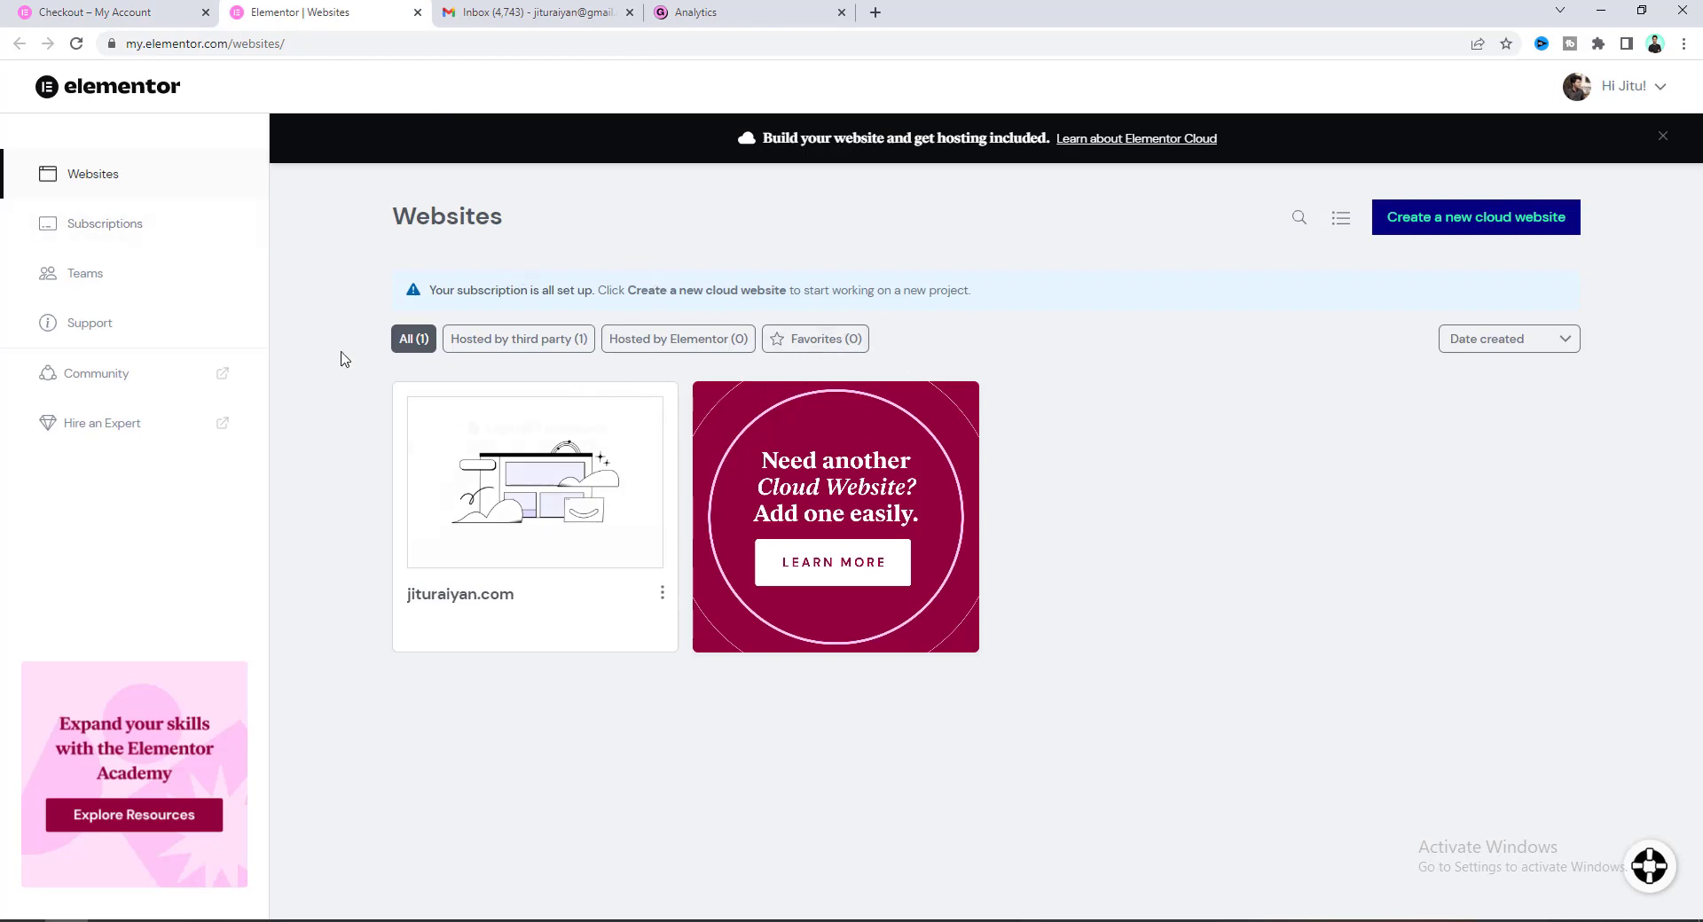
pyautogui.click(107, 12)
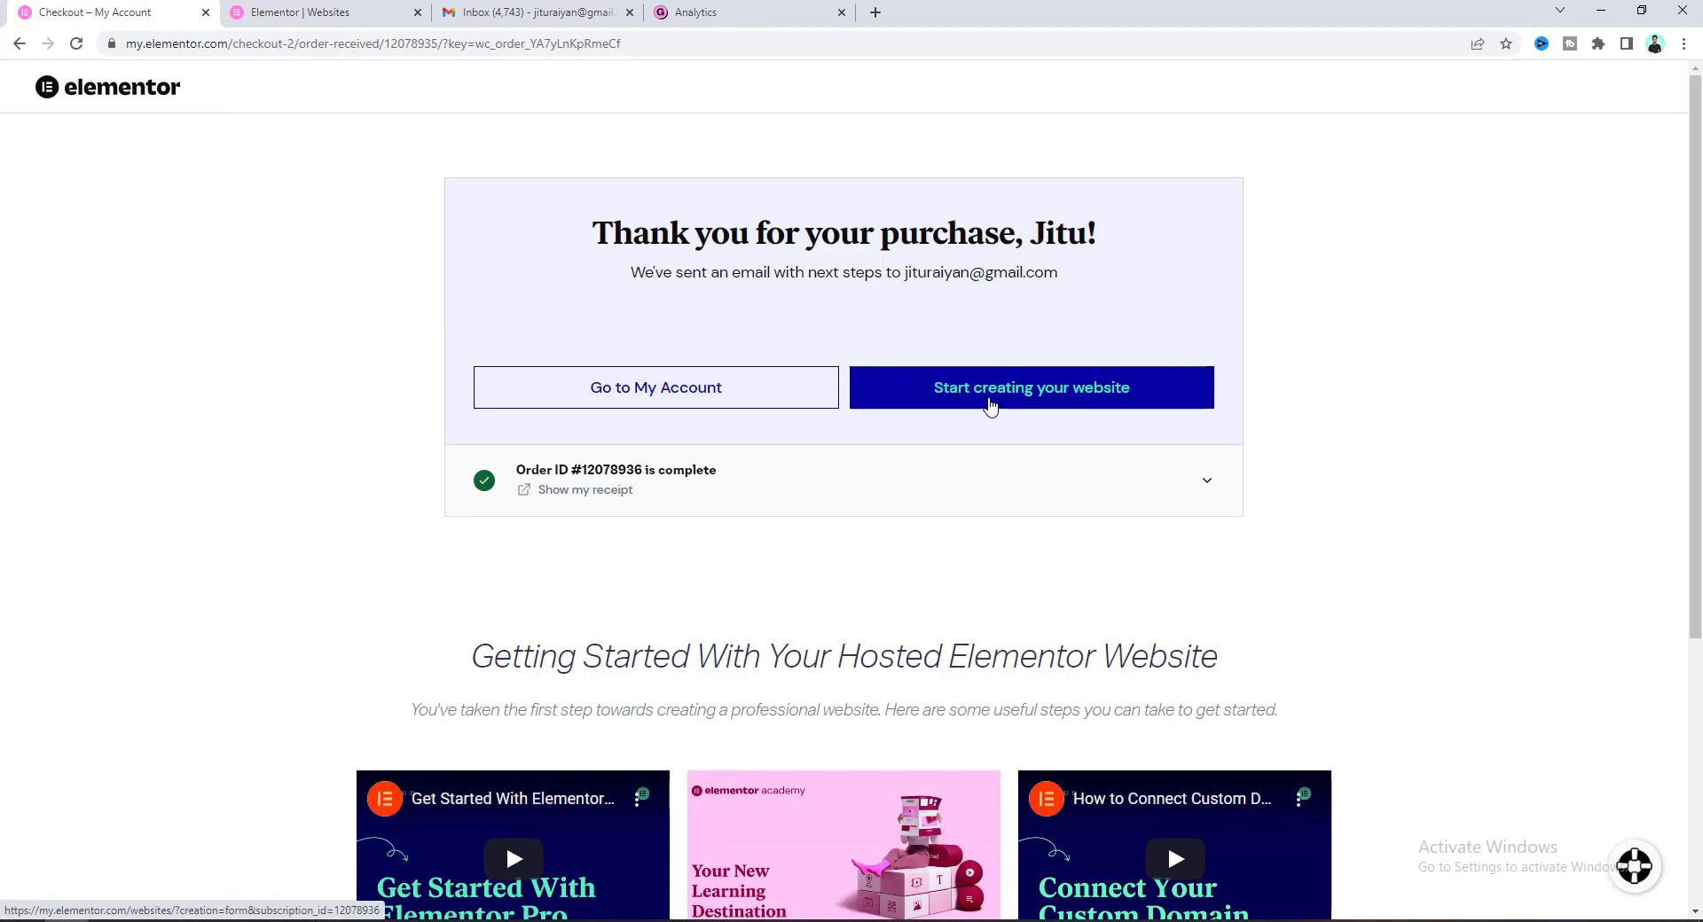
# Set up a new website named JR Website with the domain jrwebsite.elementor.cloud and Portfolio as its kind.
pyautogui.click(991, 406)
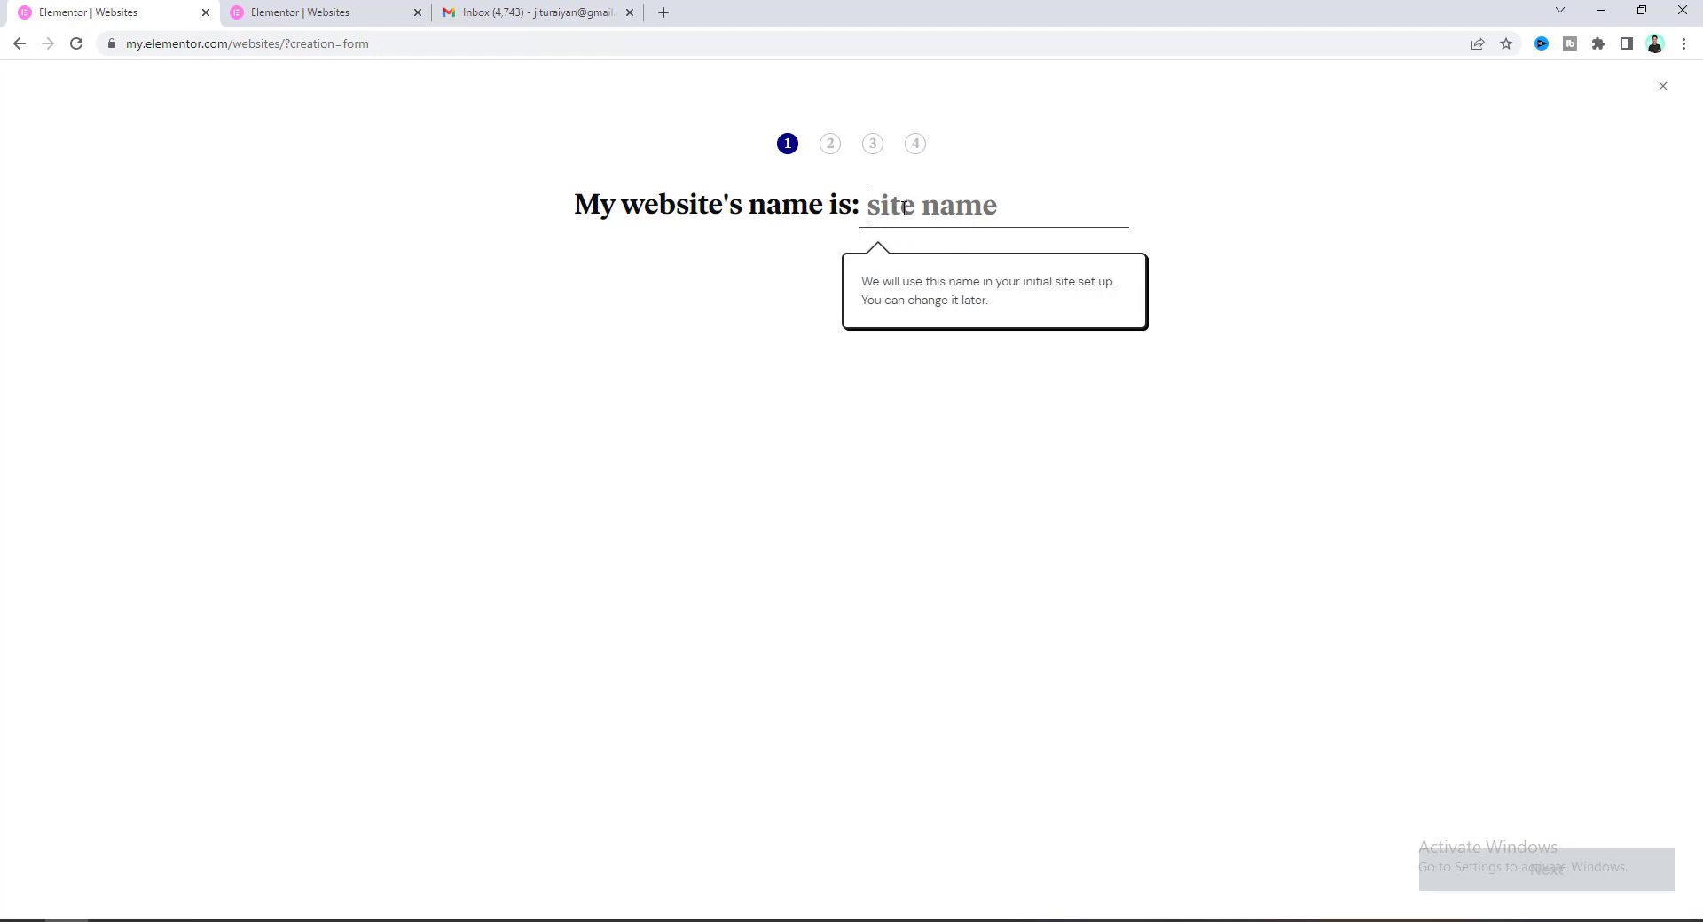
pyautogui.write('JR Website')
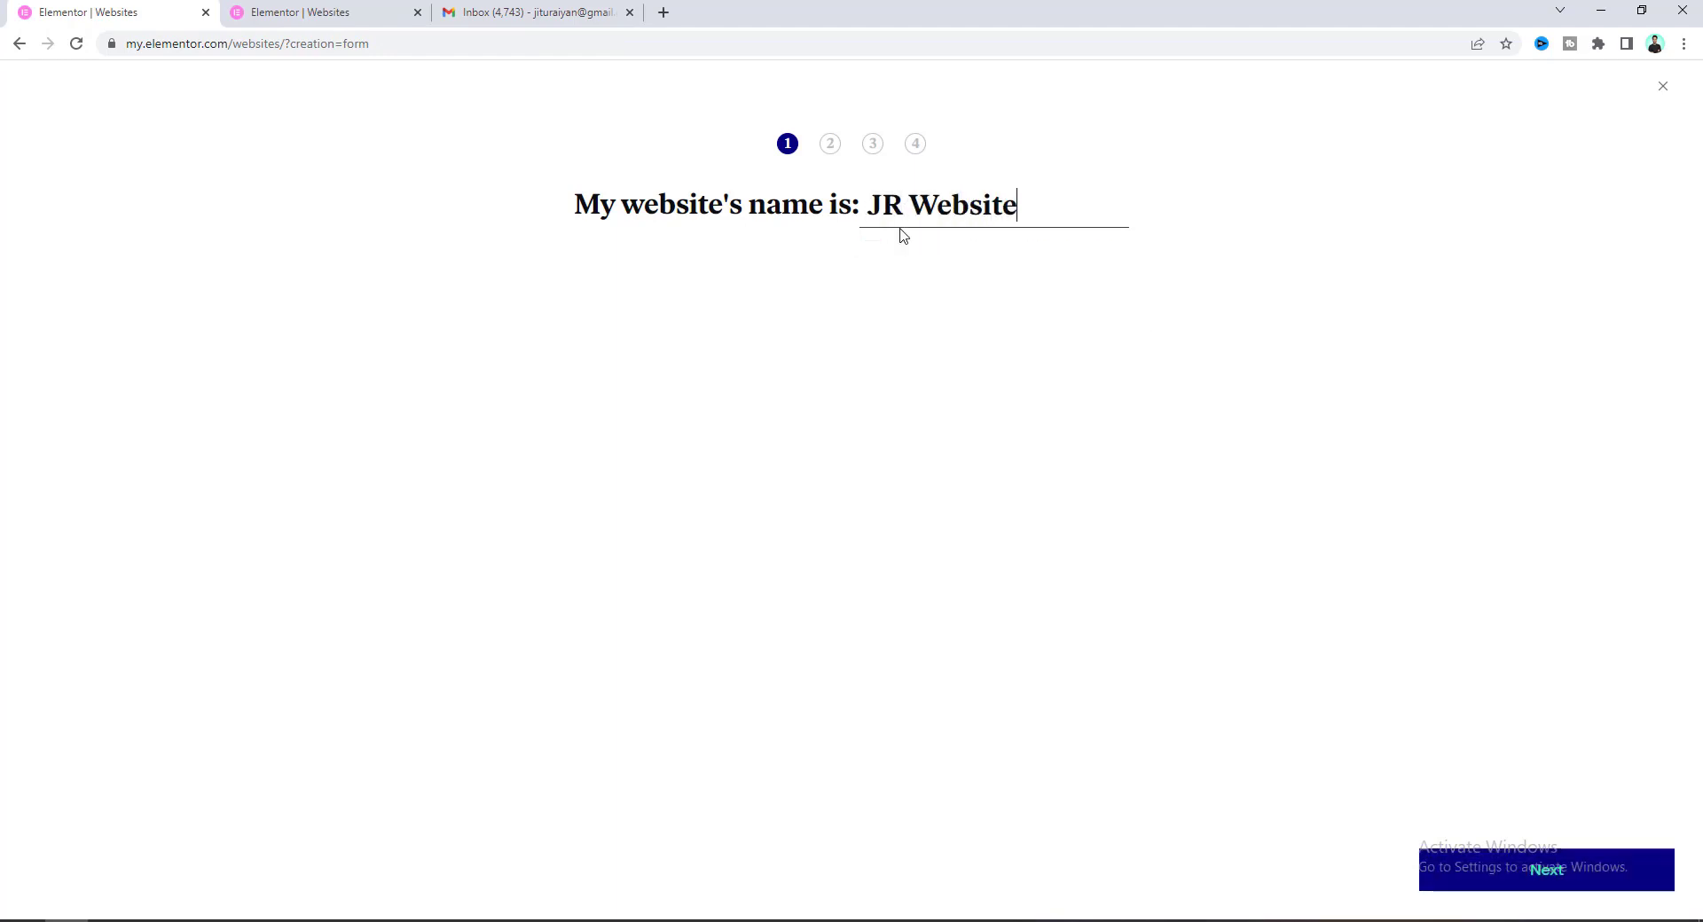
pyautogui.click(1512, 885)
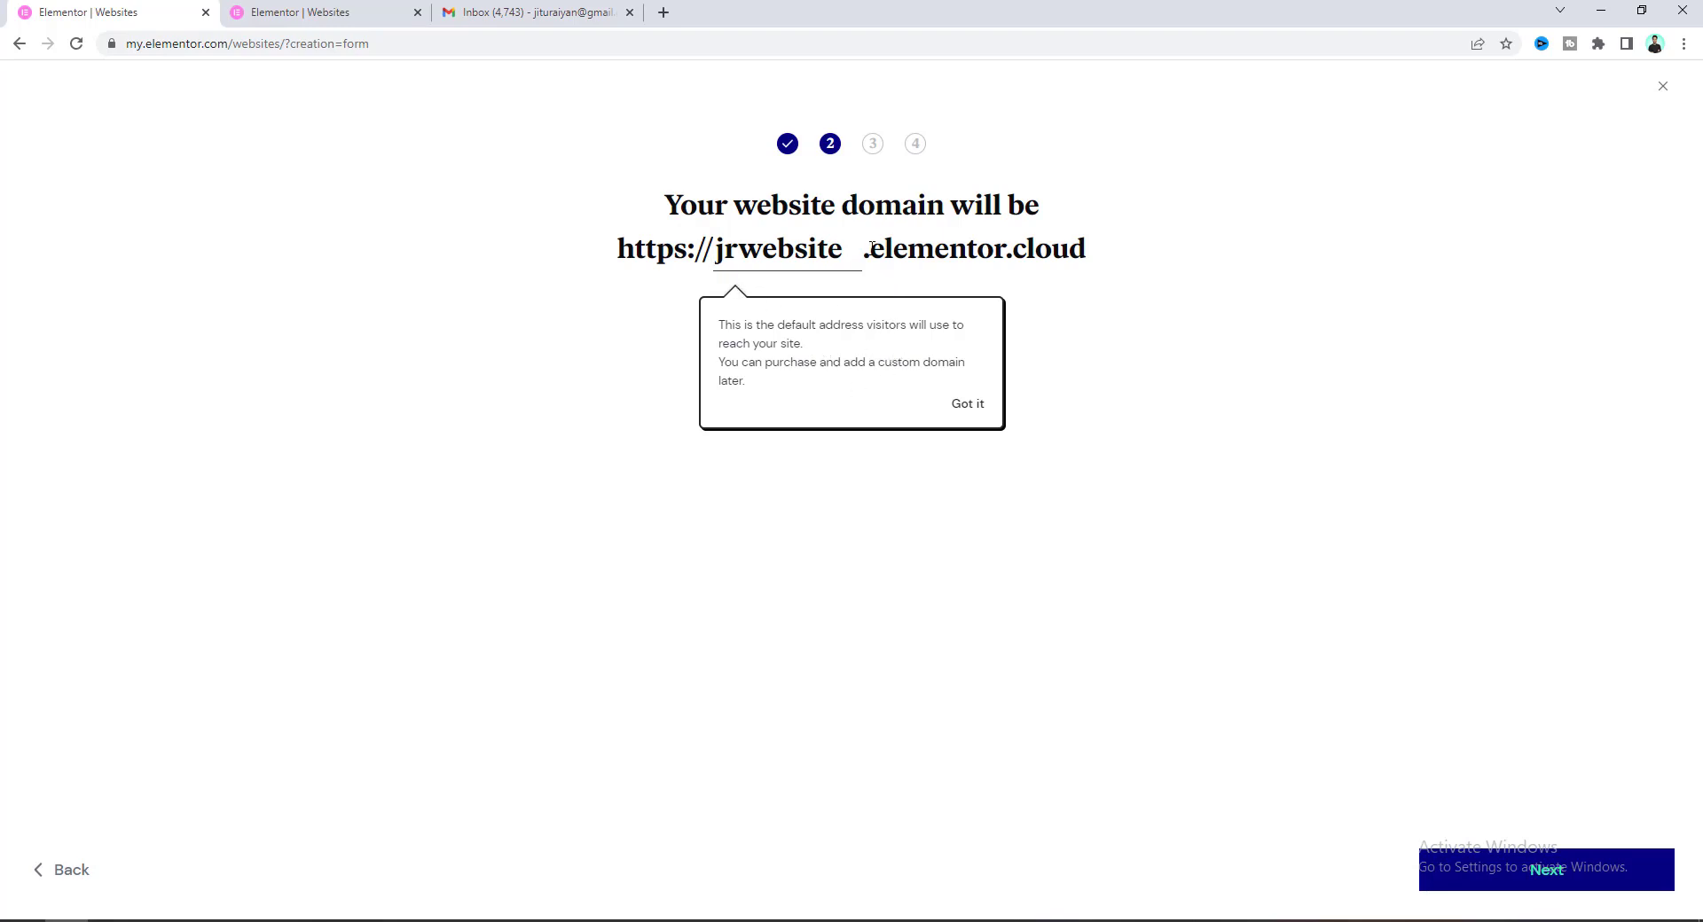
pyautogui.click(1502, 873)
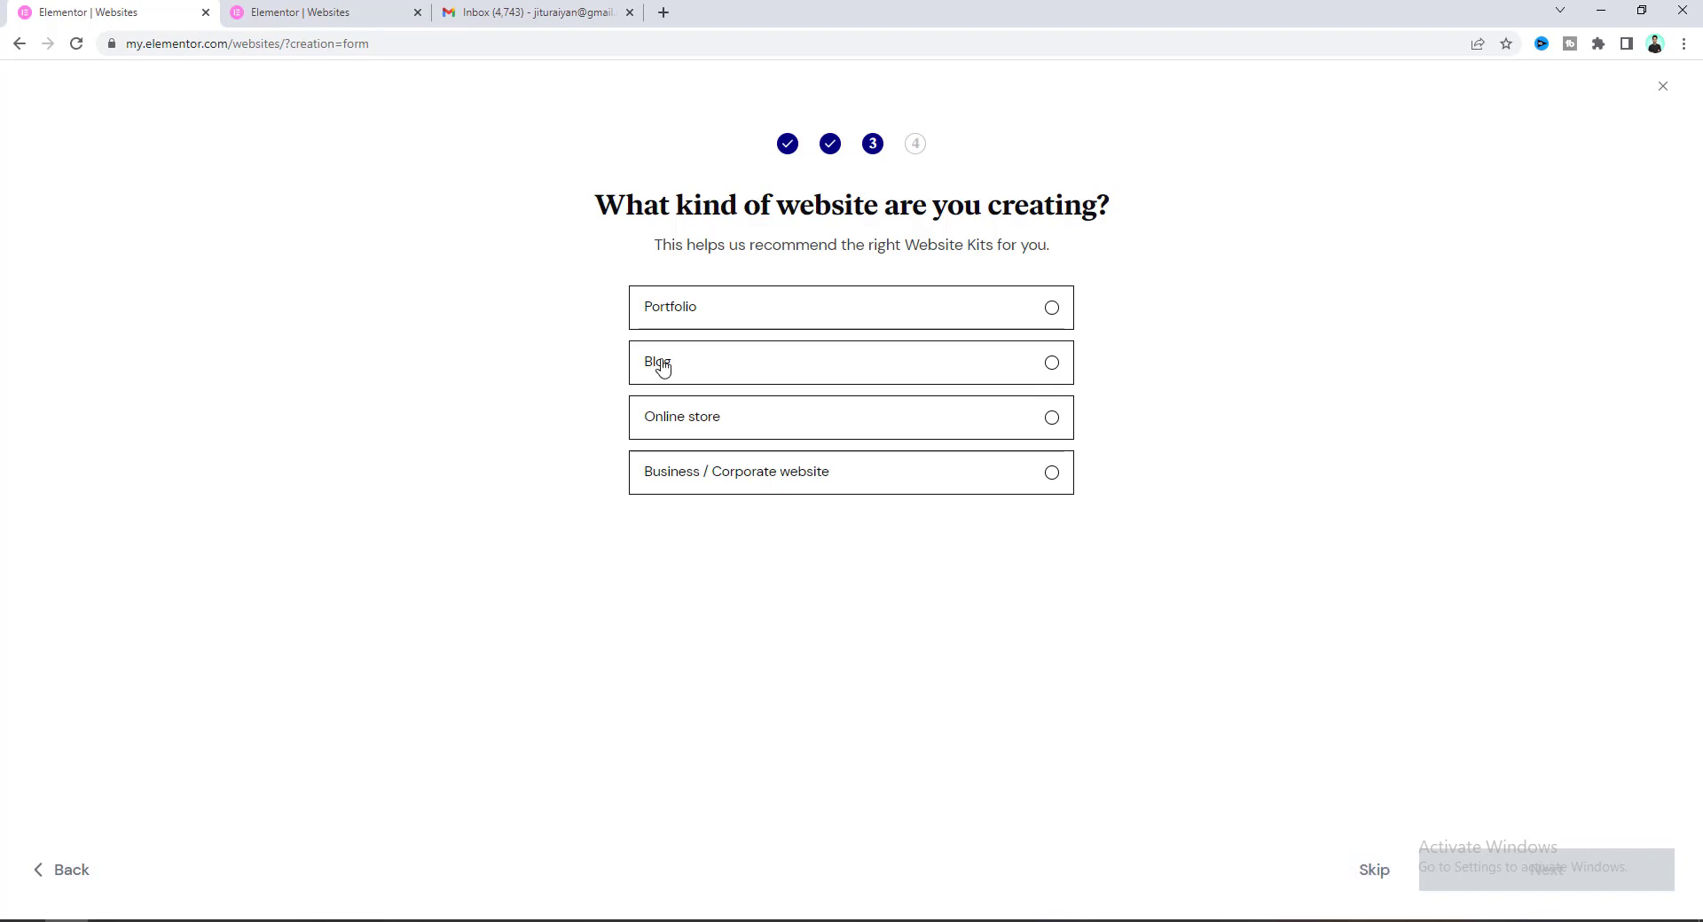
pyautogui.click(773, 317)
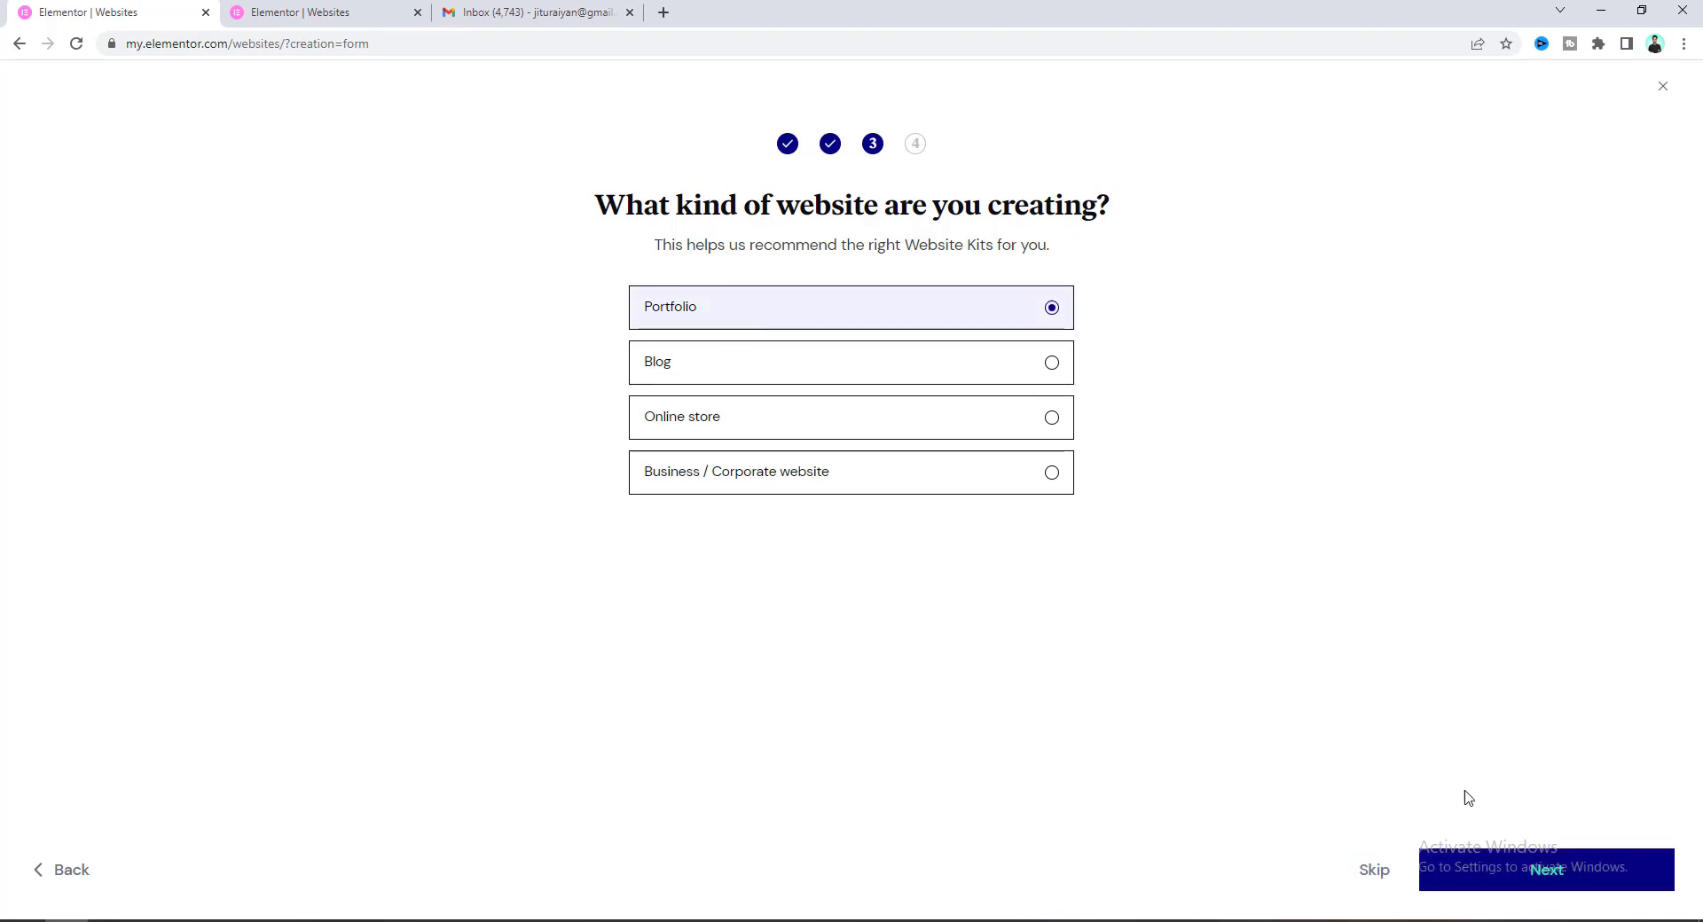
pyautogui.click(1520, 872)
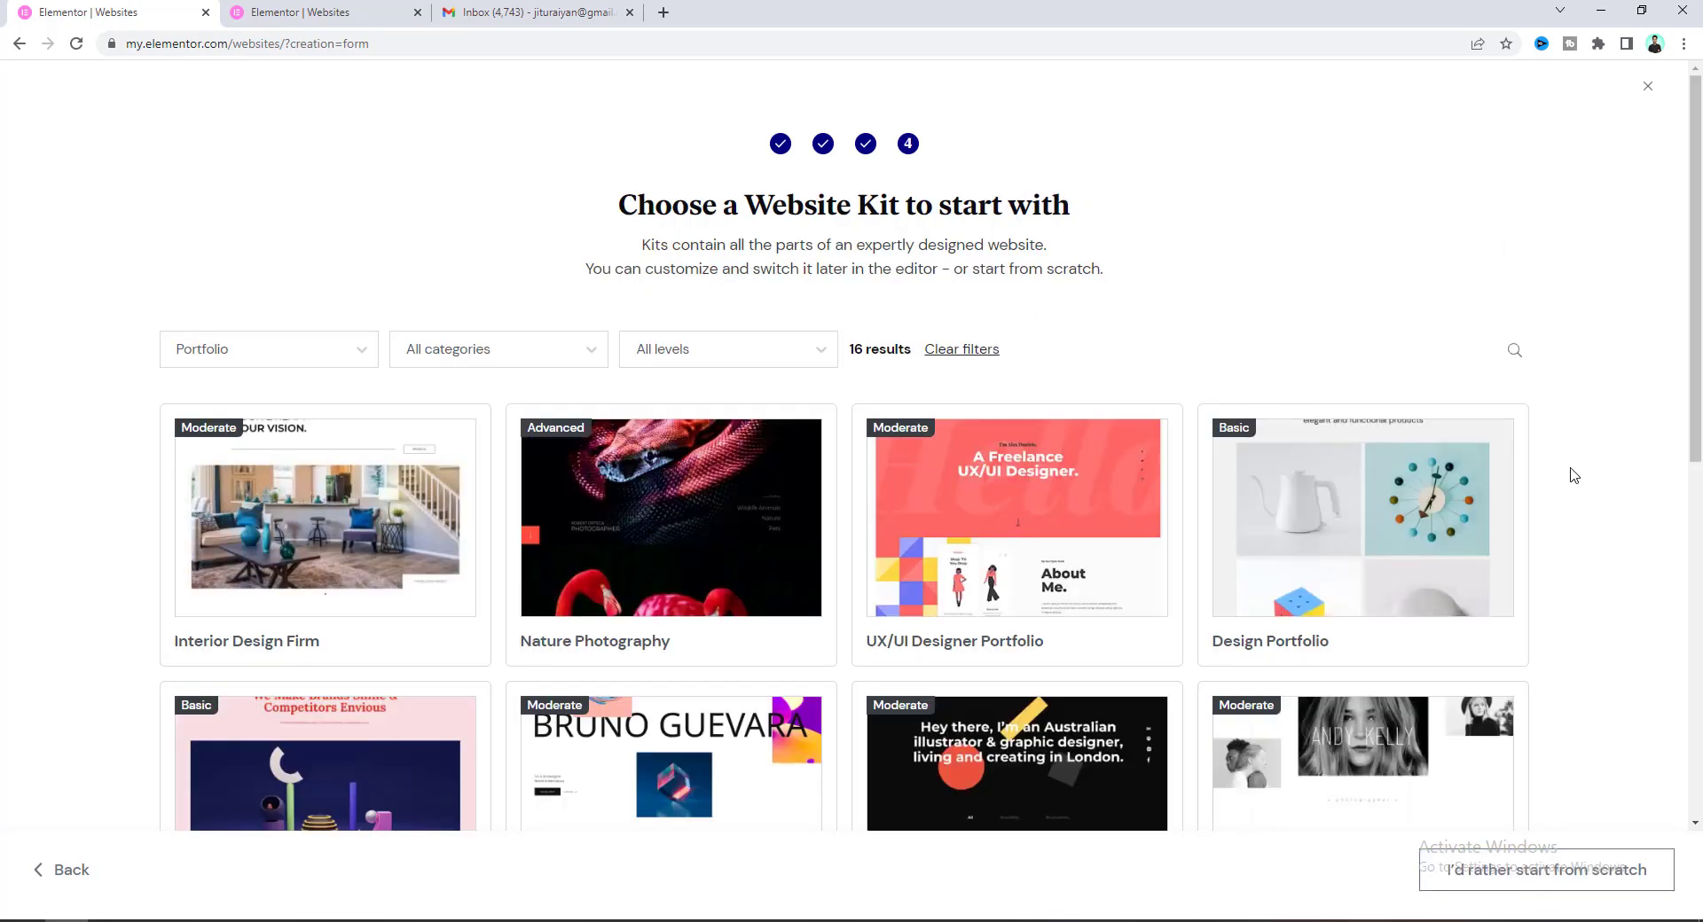
# Browse the portfolio website kits and look through the available website types in the filter.
pyautogui.scroll(-7, 1573, 476)
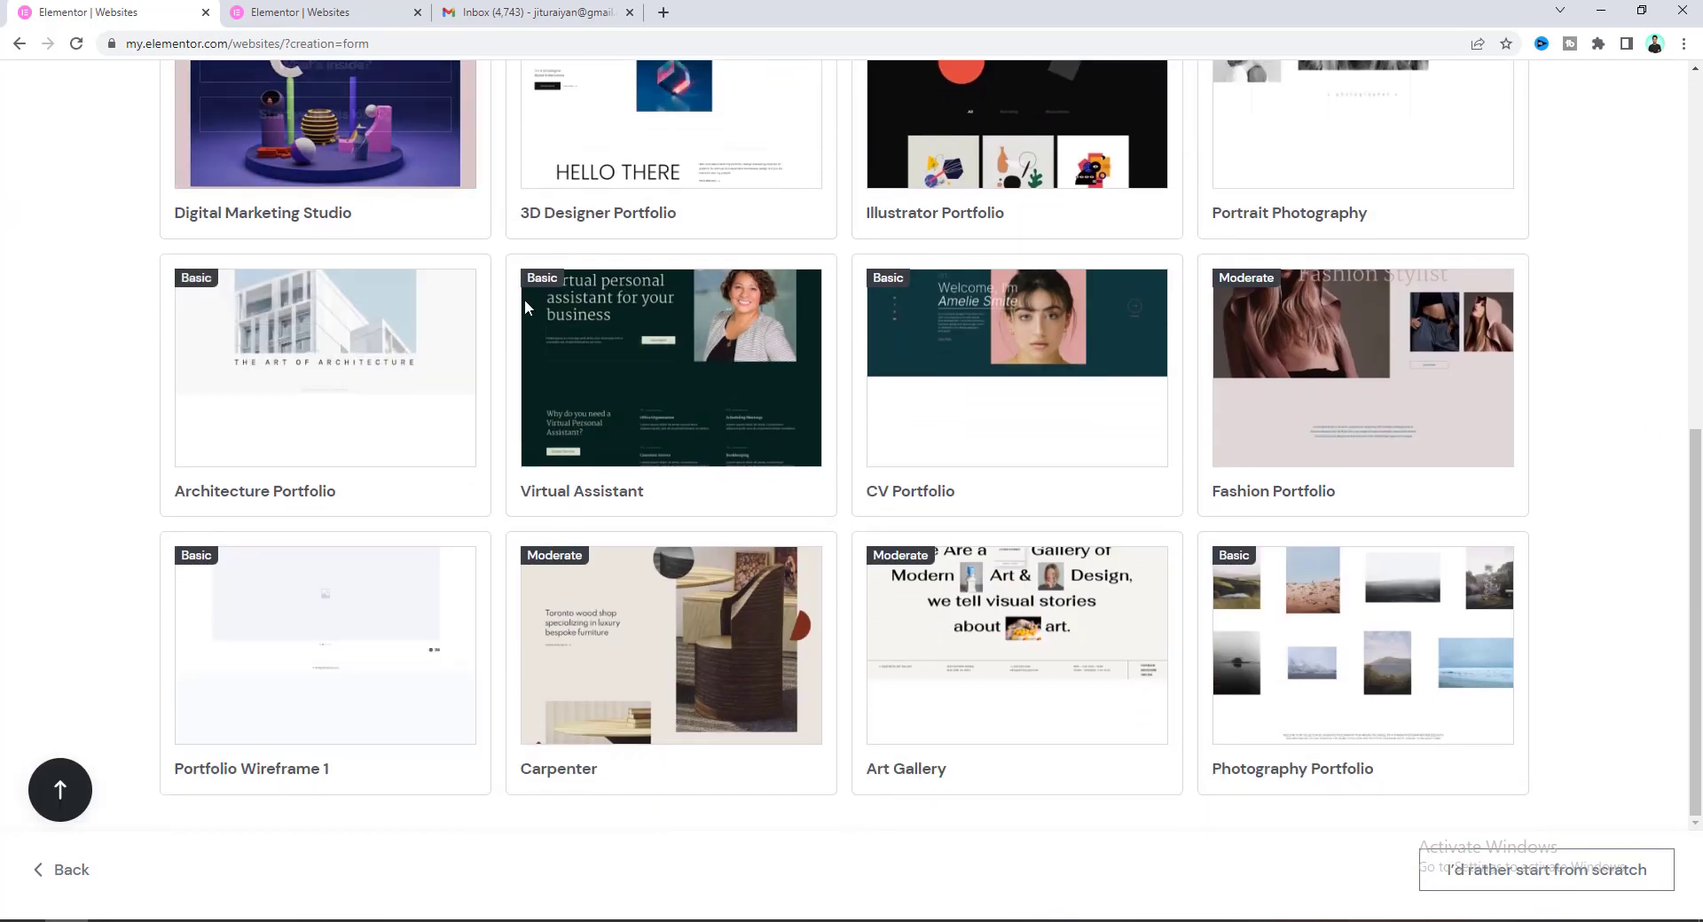
pyautogui.scroll(6, 494, 360)
pyautogui.scroll(1, 350, 348)
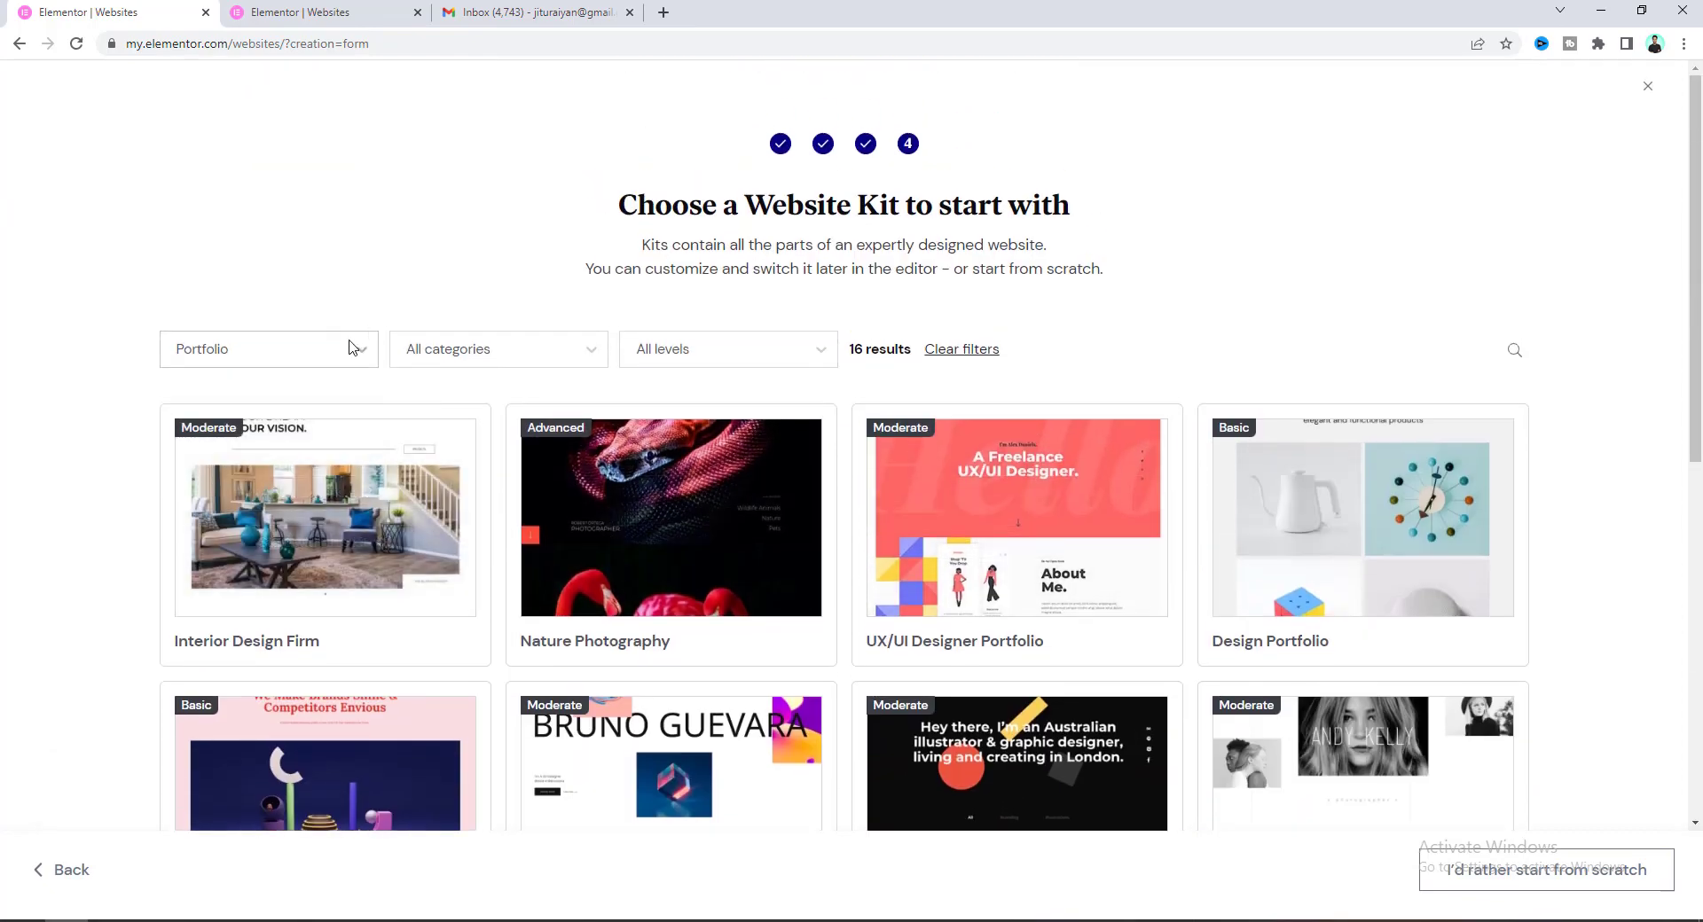
pyautogui.click(308, 355)
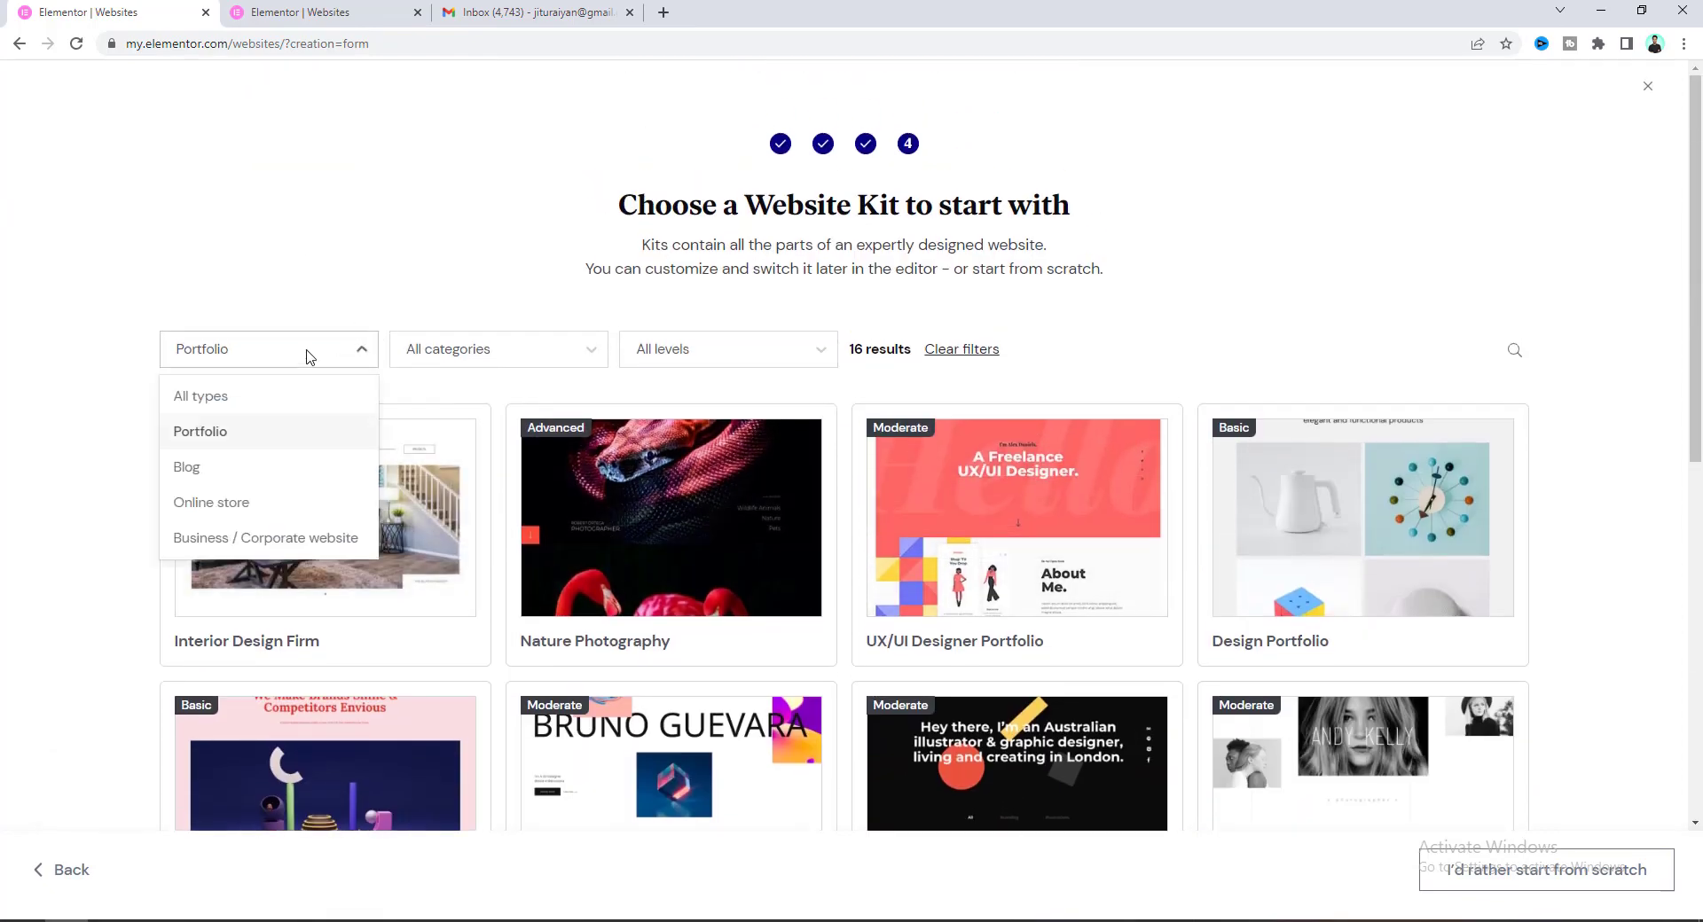
pyautogui.click(296, 358)
pyautogui.click(296, 360)
pyautogui.click(239, 275)
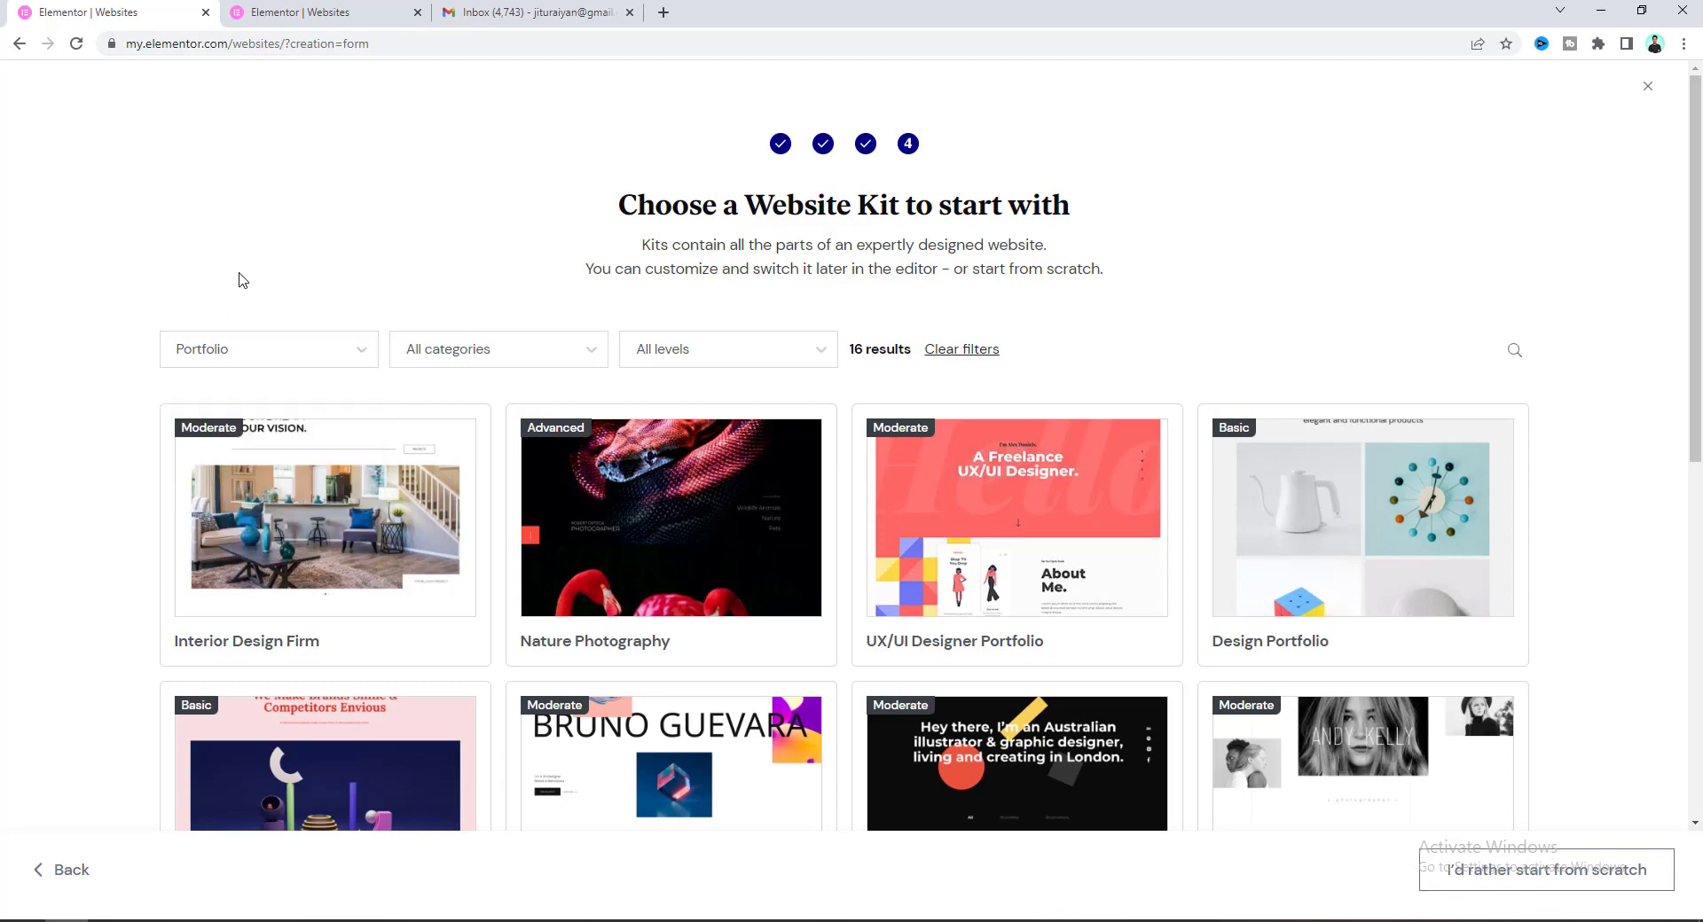
pyautogui.scroll(-7, 1655, 474)
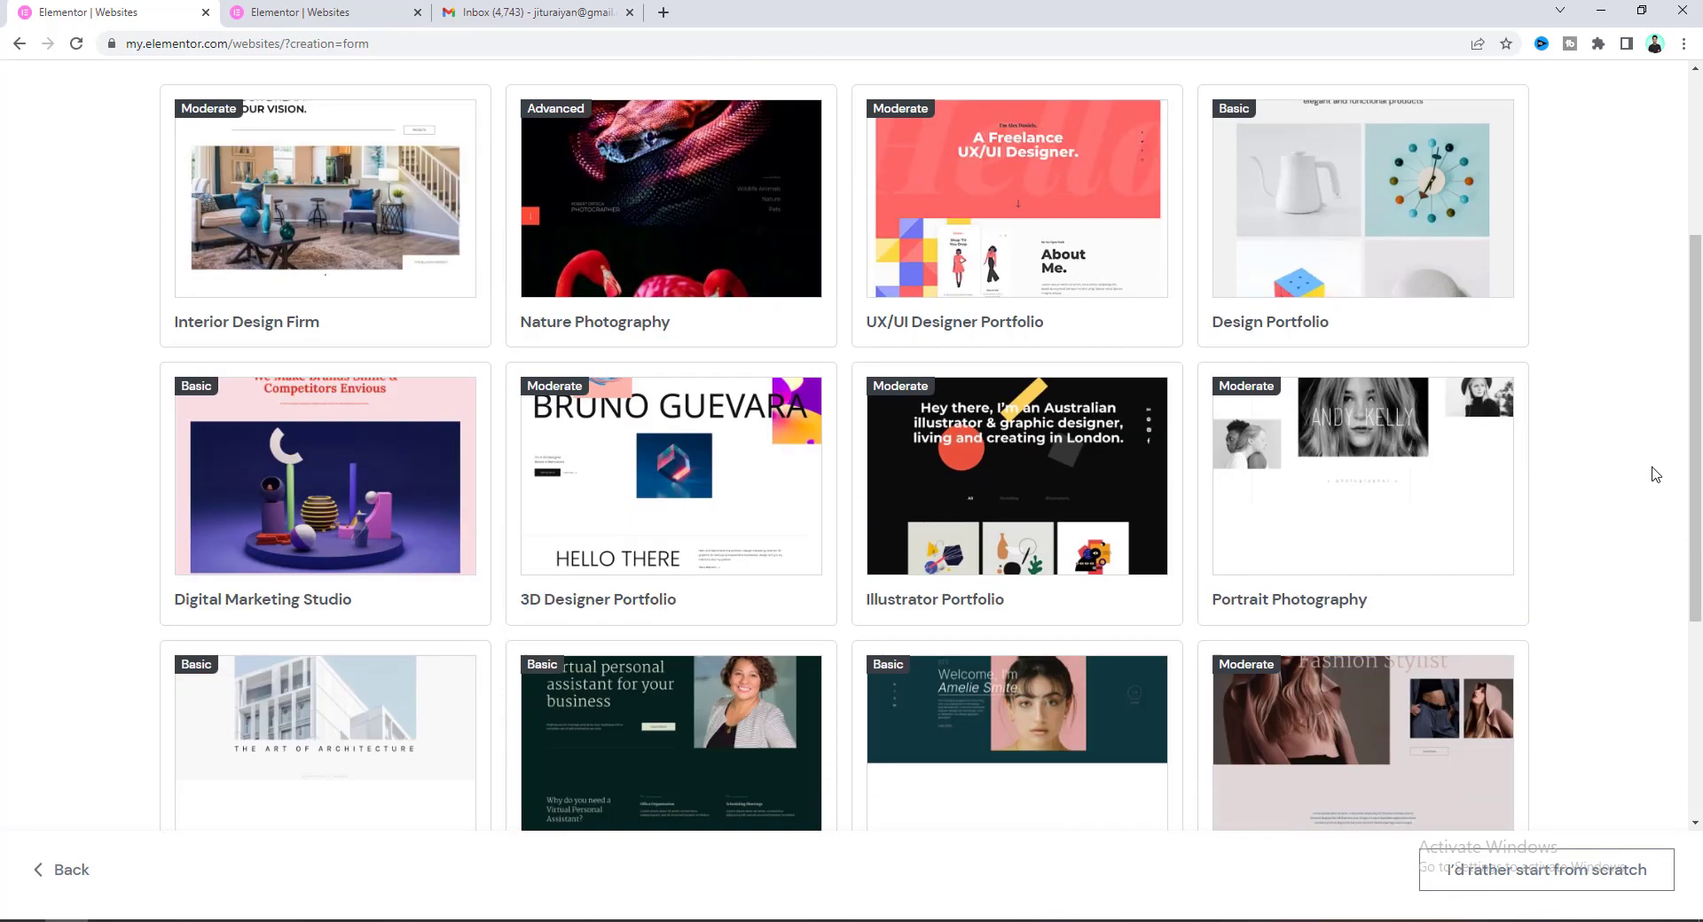
pyautogui.scroll(7, 1651, 473)
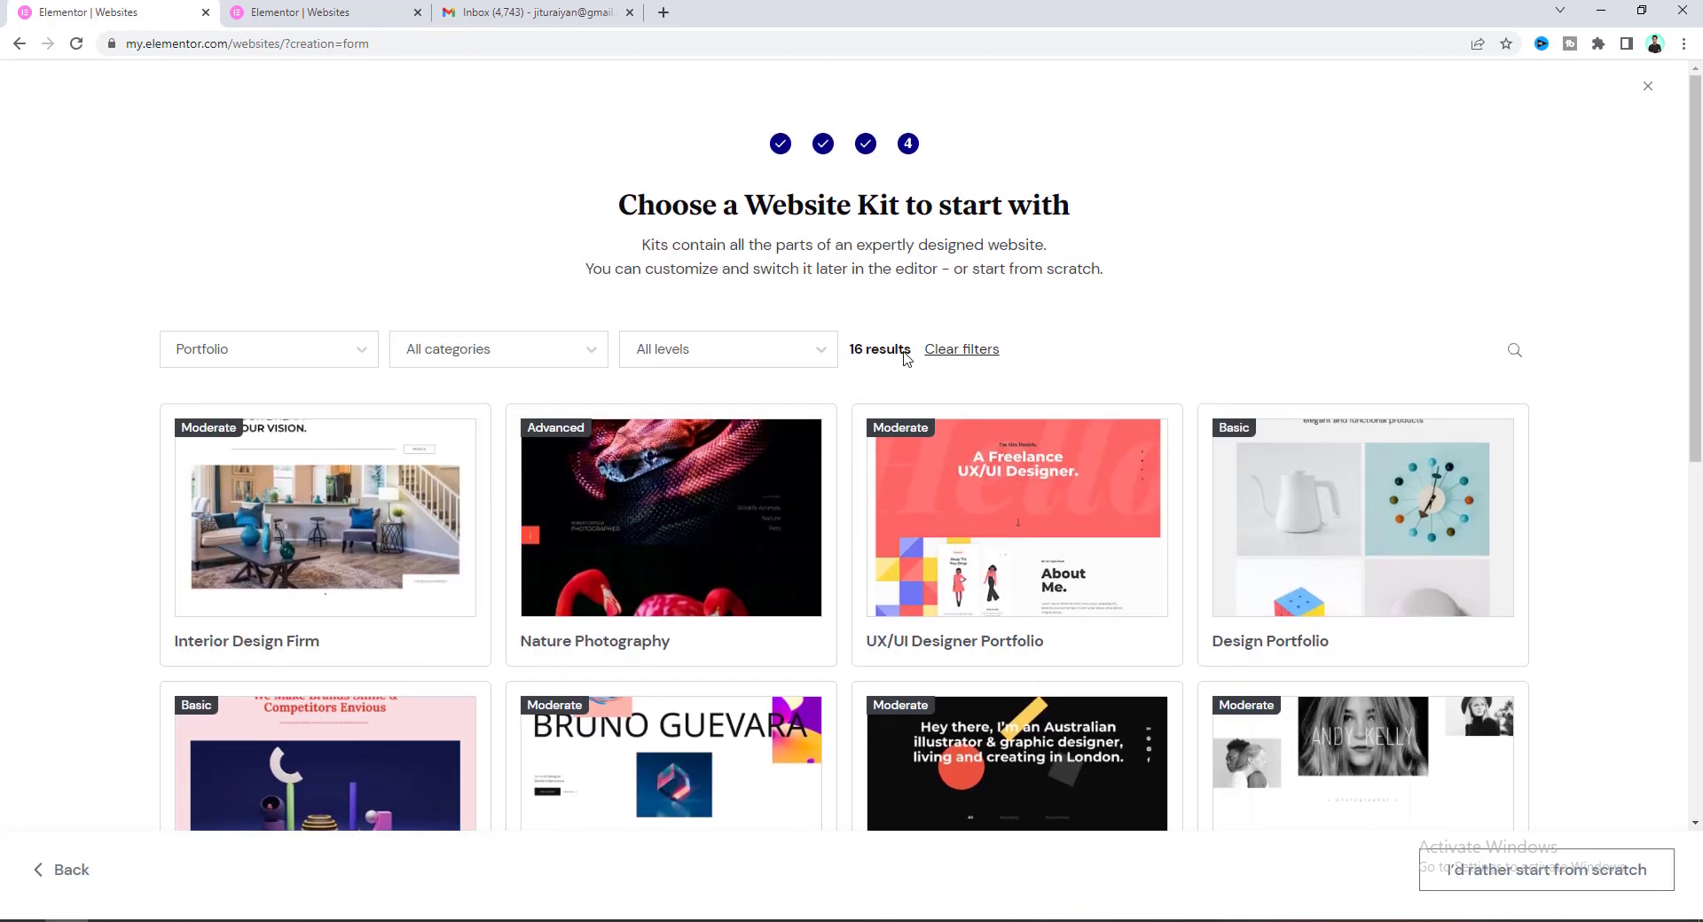
# Clear the filters to browse all website kits, and narrow the kits to the Portfolio type again.
pyautogui.click(942, 351)
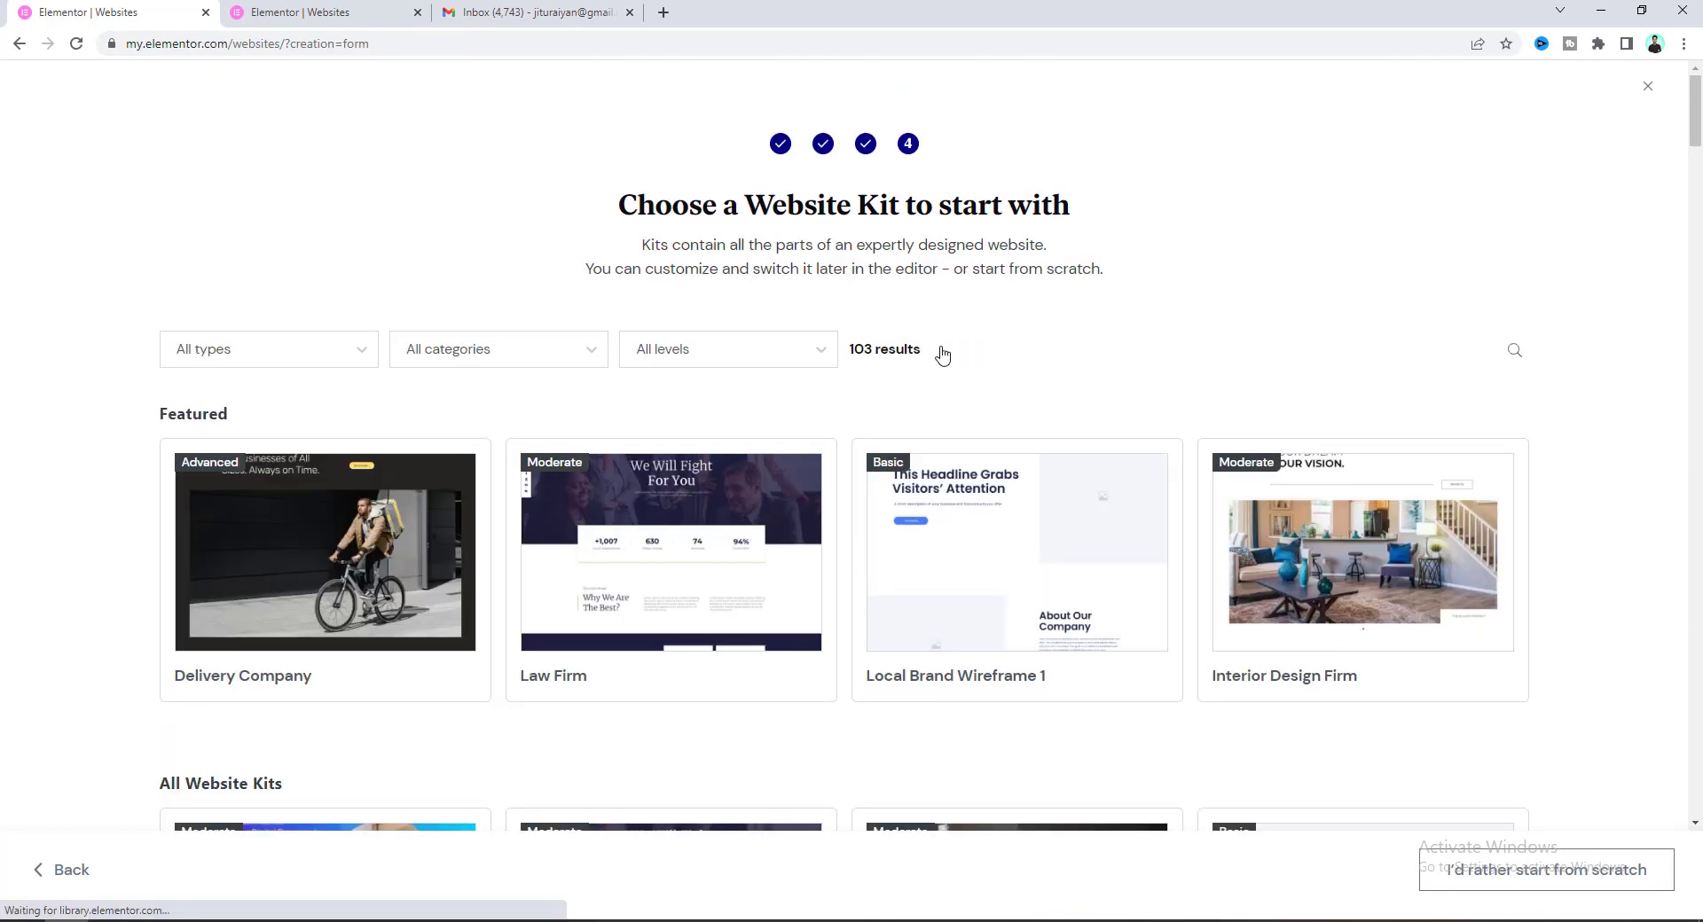
pyautogui.scroll(-10, 1625, 387)
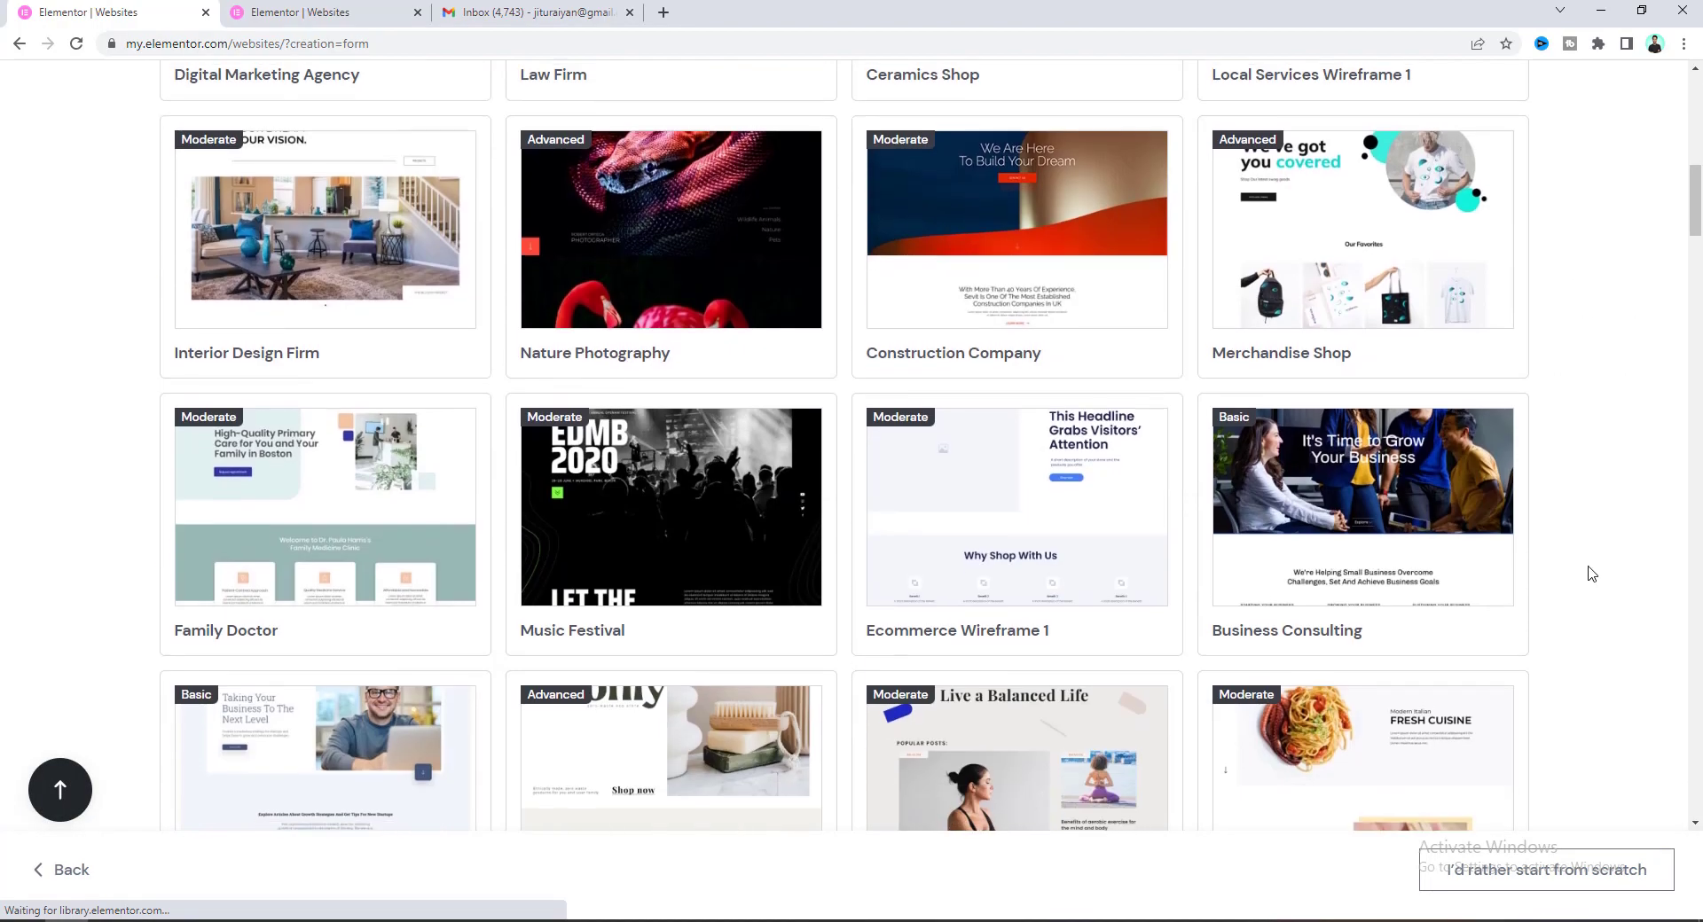
pyautogui.scroll(10, 1587, 573)
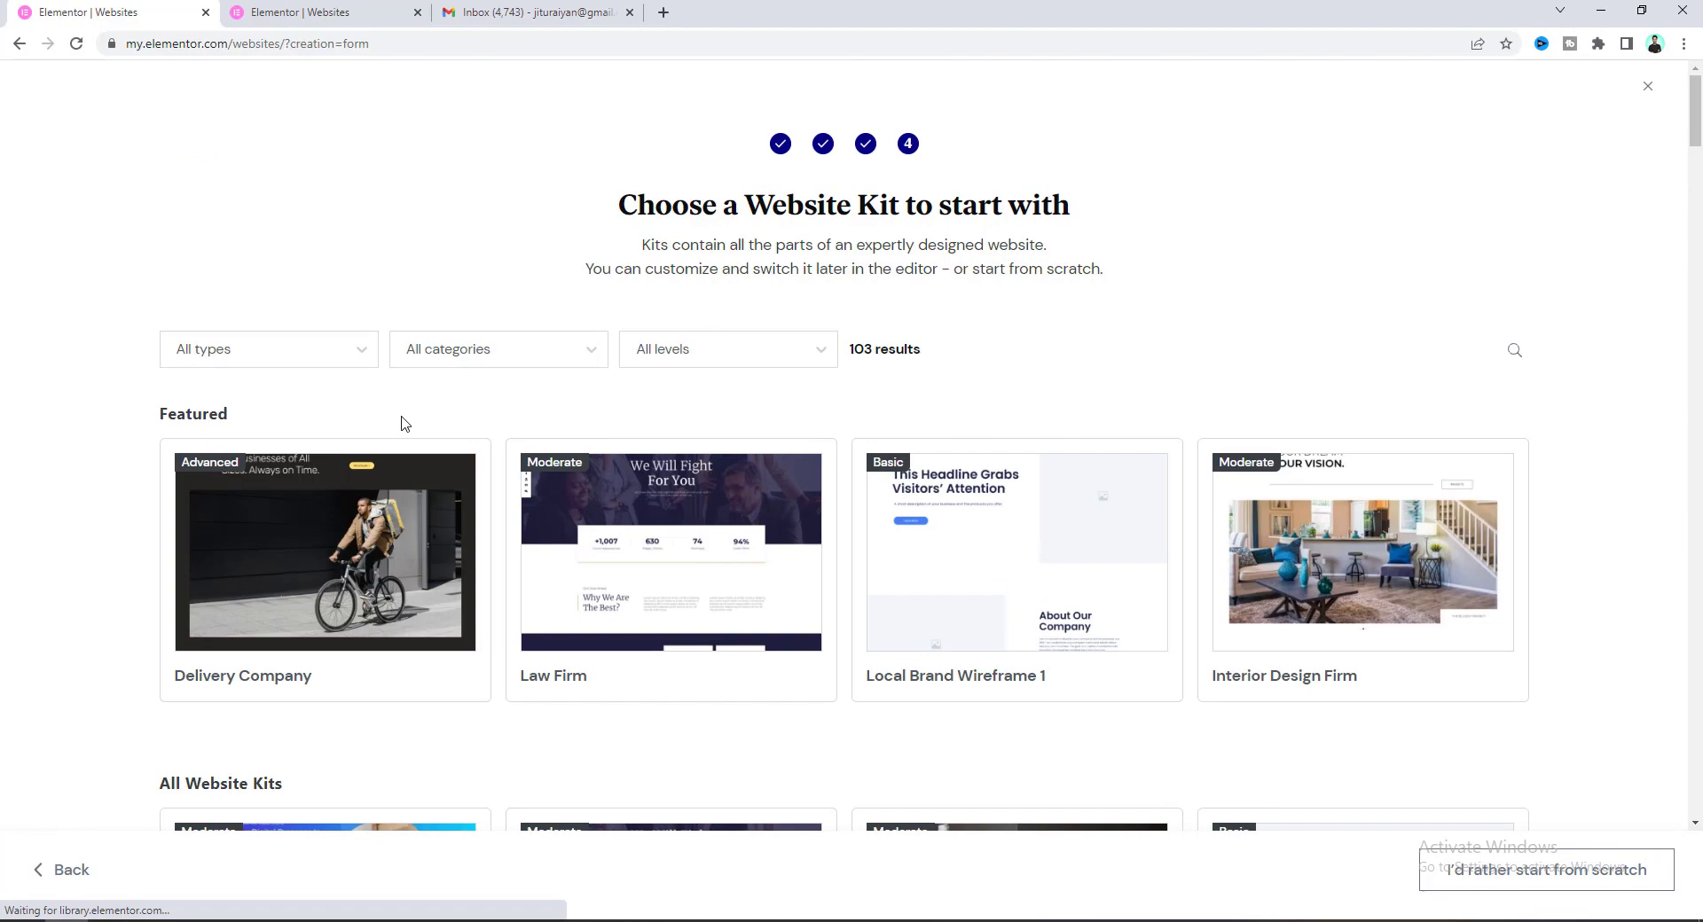
pyautogui.click(360, 366)
pyautogui.click(302, 430)
pyautogui.scroll(-6, 471, 304)
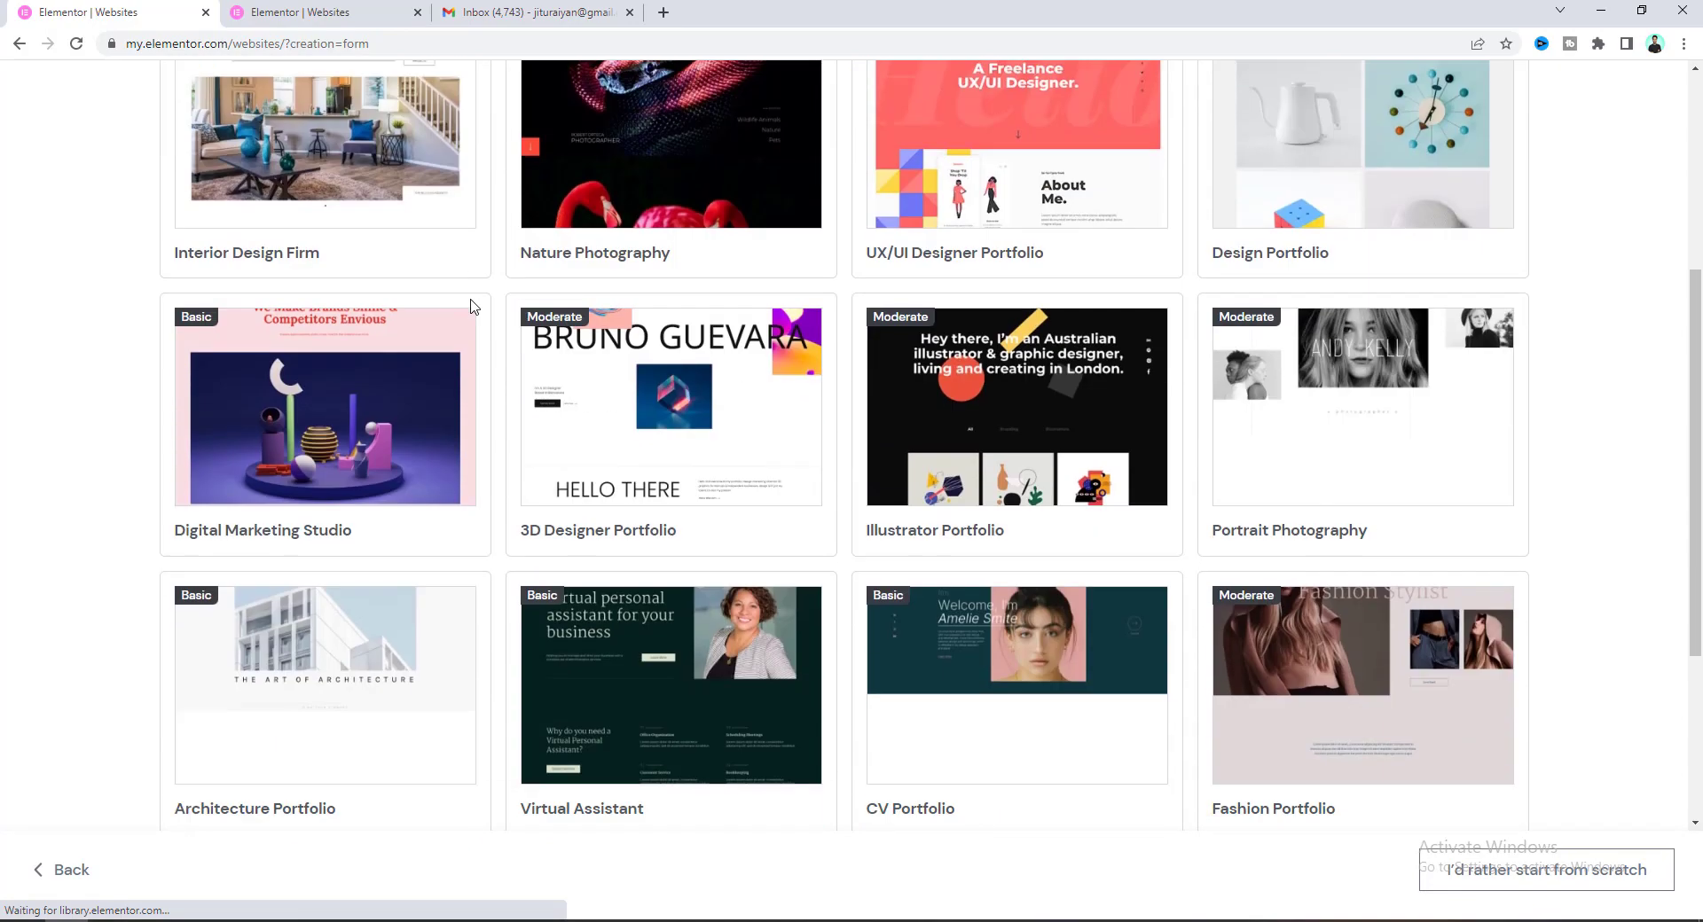
pyautogui.scroll(3, 827, 337)
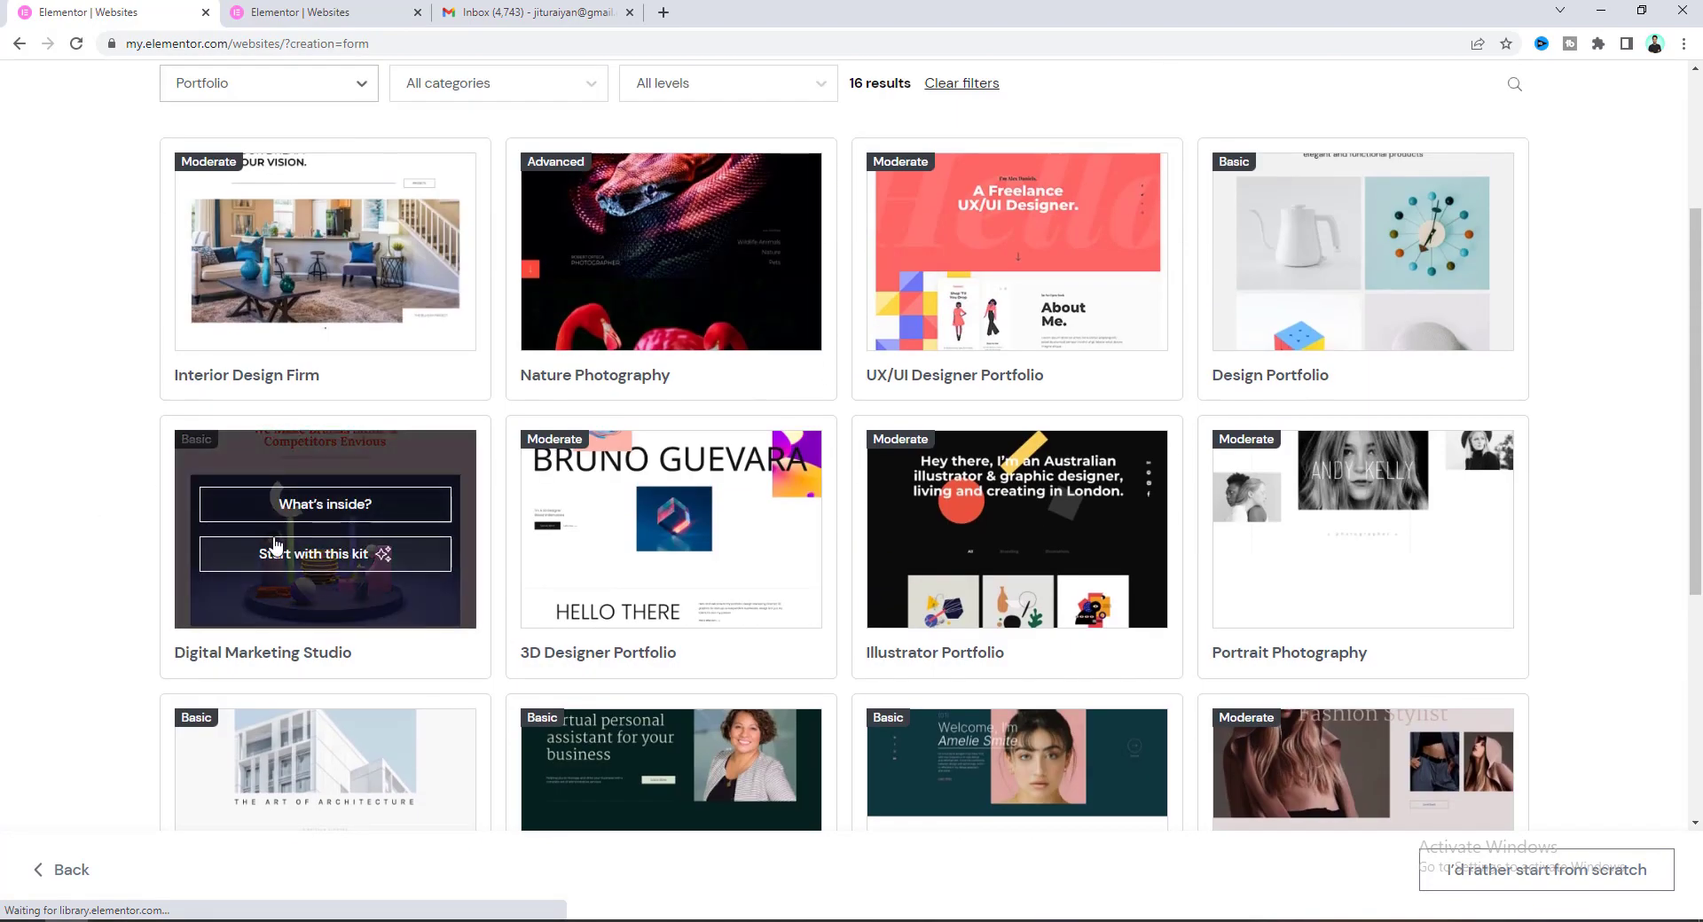
# Look inside the Digital Marketing Studio kit and check its design at tablet and mobile sizes.
pyautogui.click(286, 505)
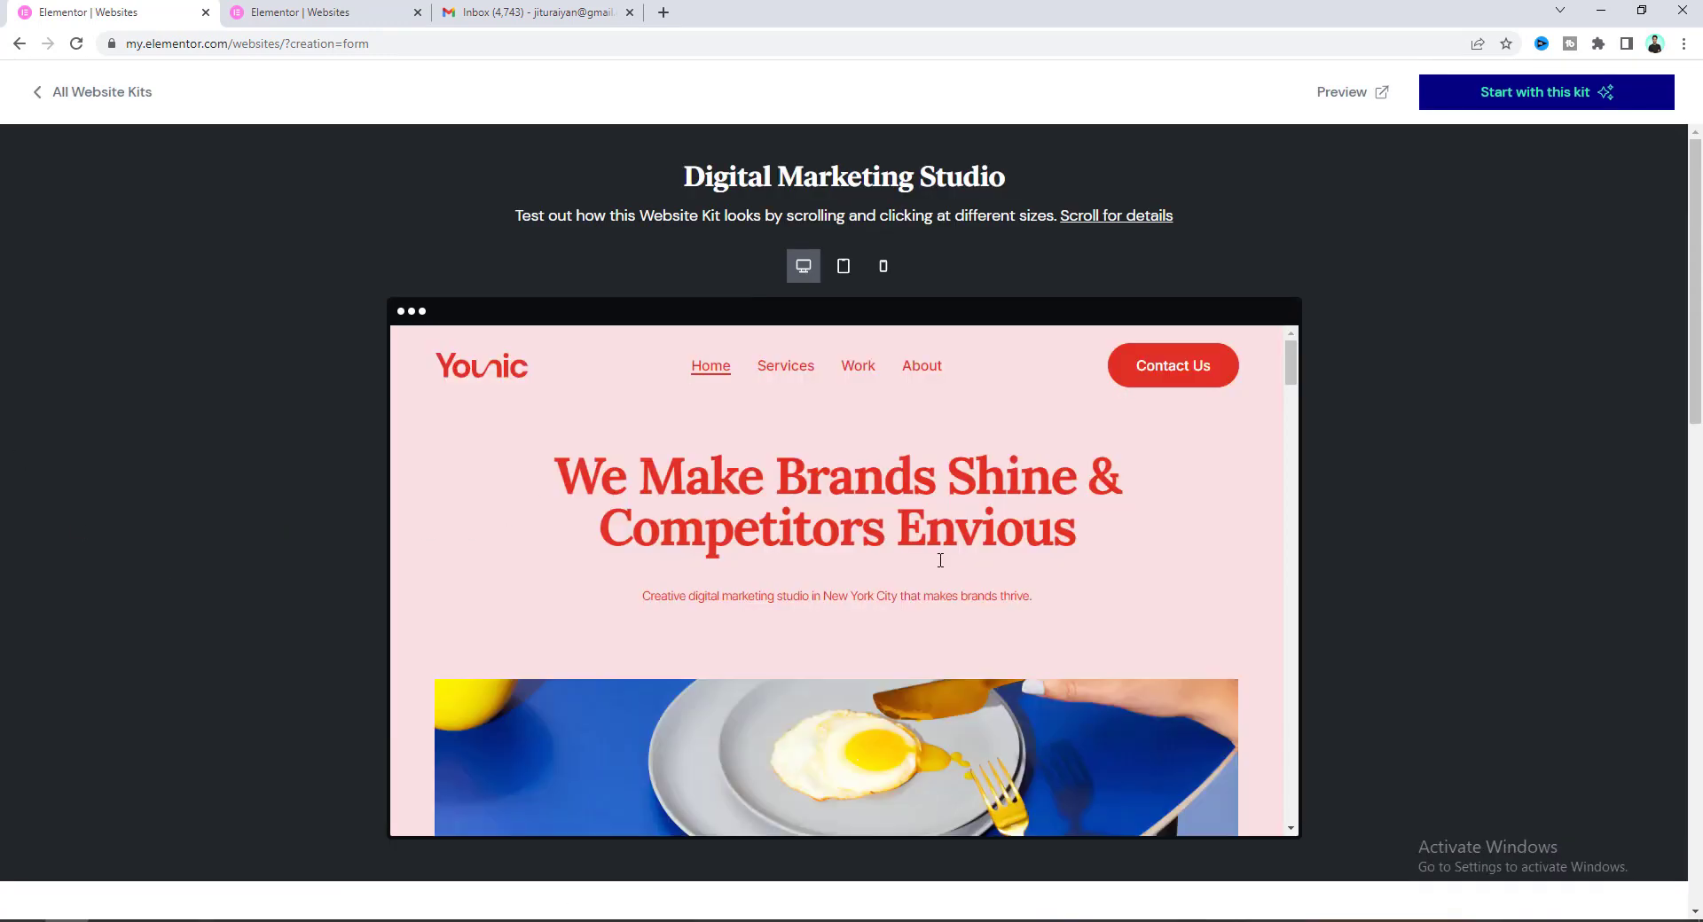
pyautogui.scroll(-5, 940, 560)
pyautogui.scroll(5, 938, 566)
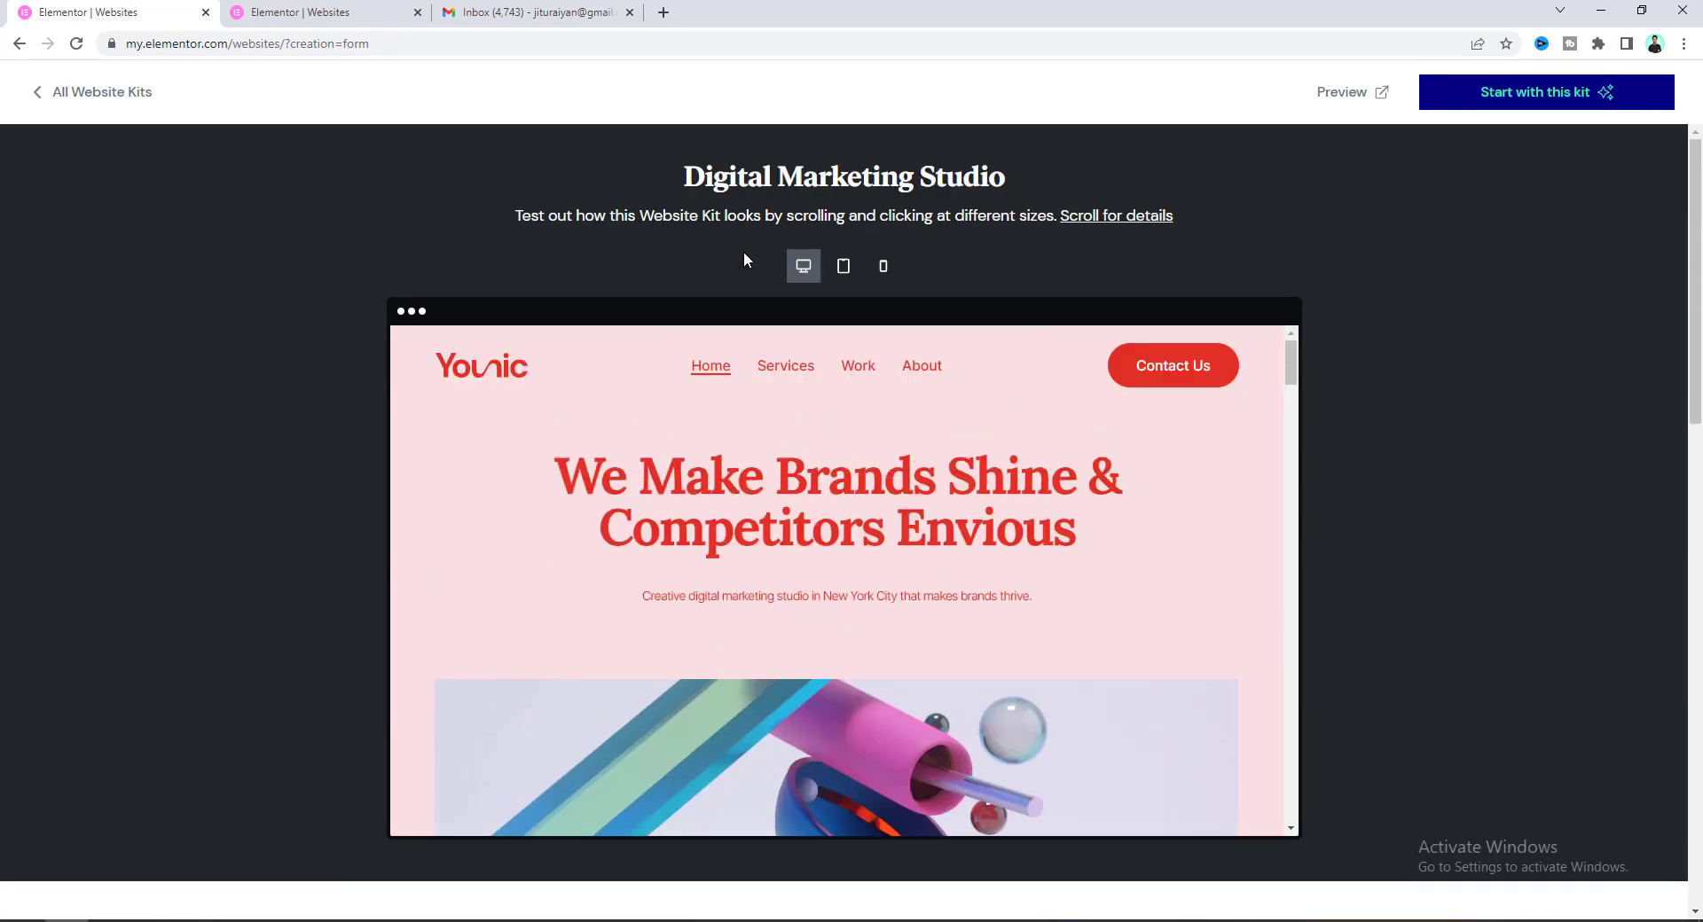
pyautogui.click(843, 266)
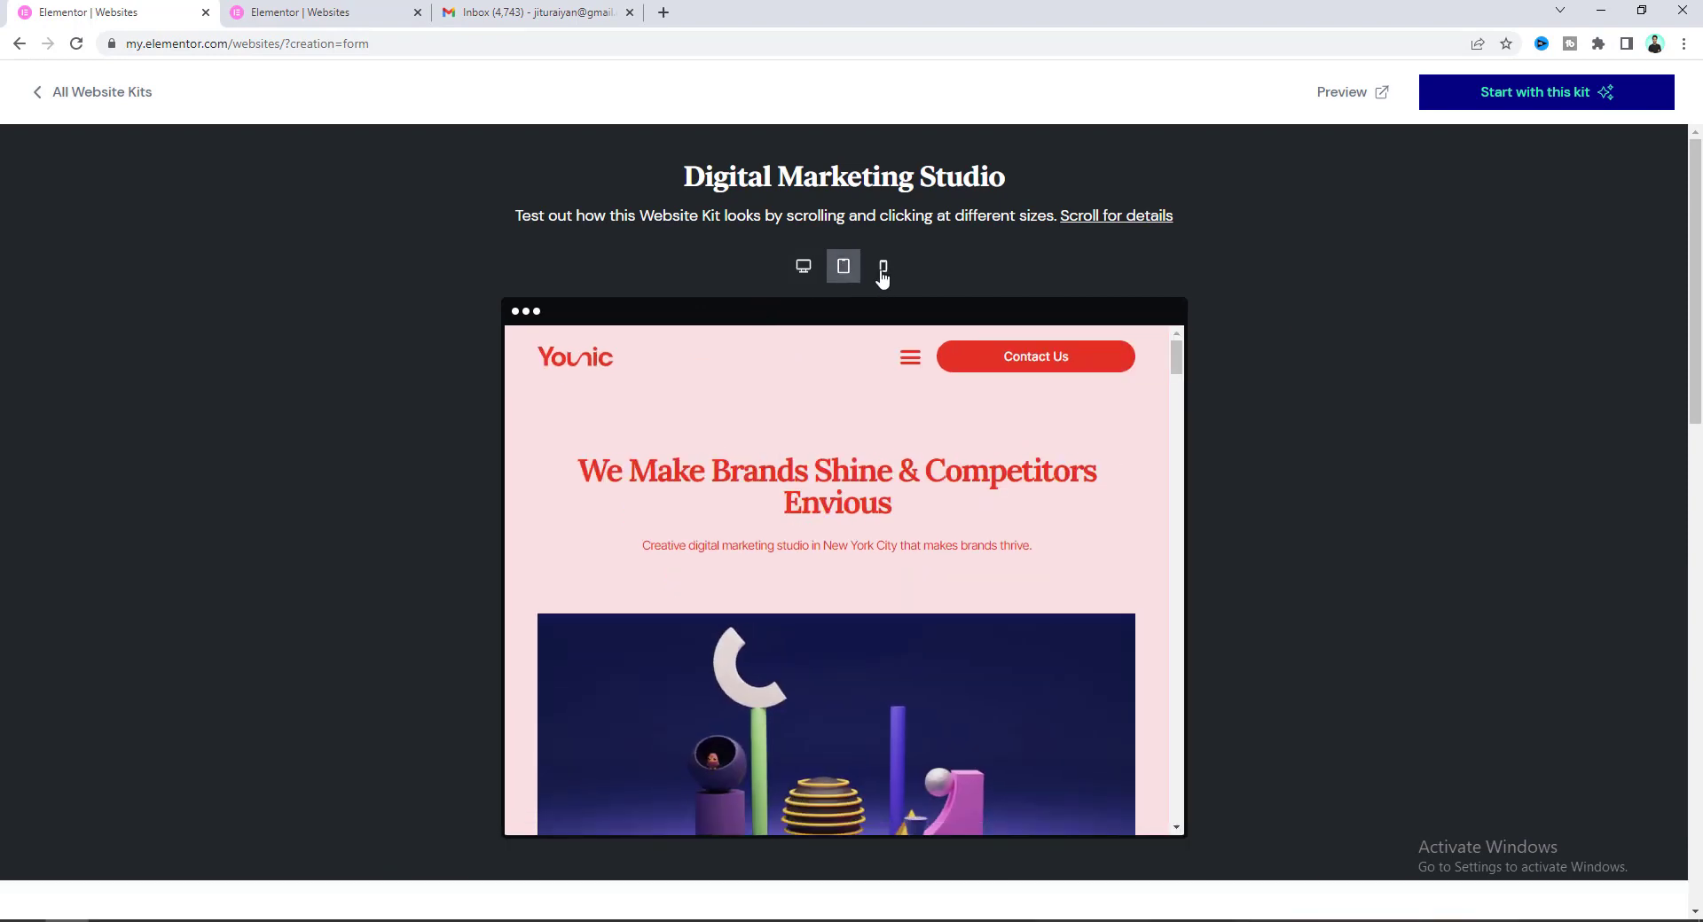
pyautogui.click(882, 268)
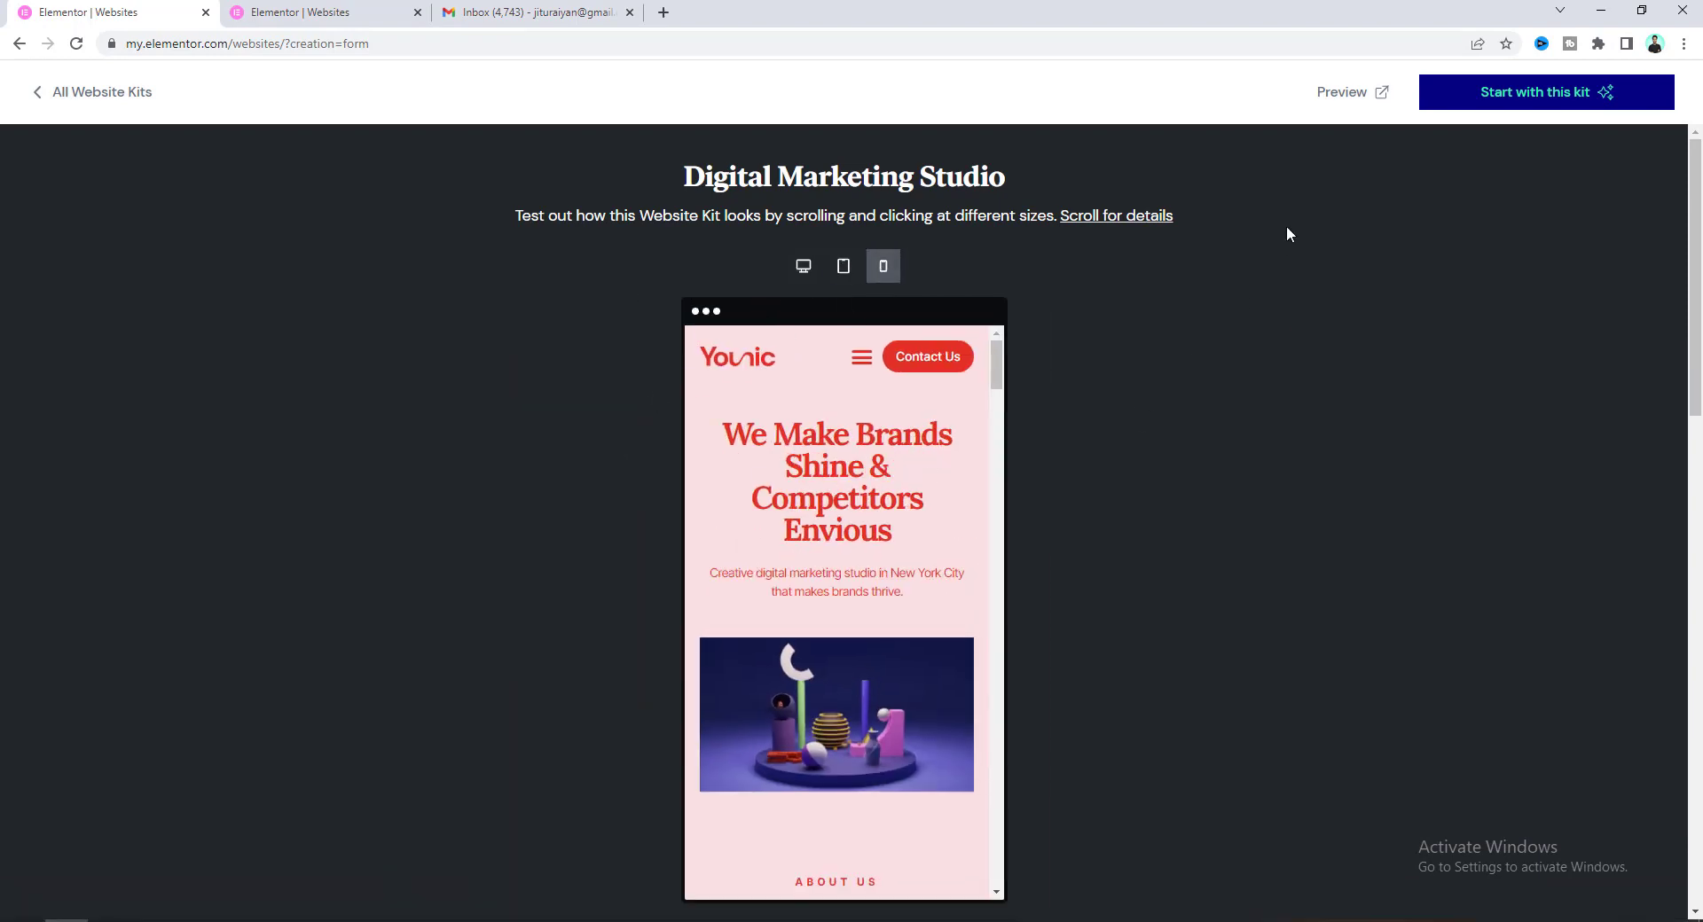
# Examine the full-page live preview of the Digital Marketing Studio kit, and return to the kit's details page.
pyautogui.click(1336, 107)
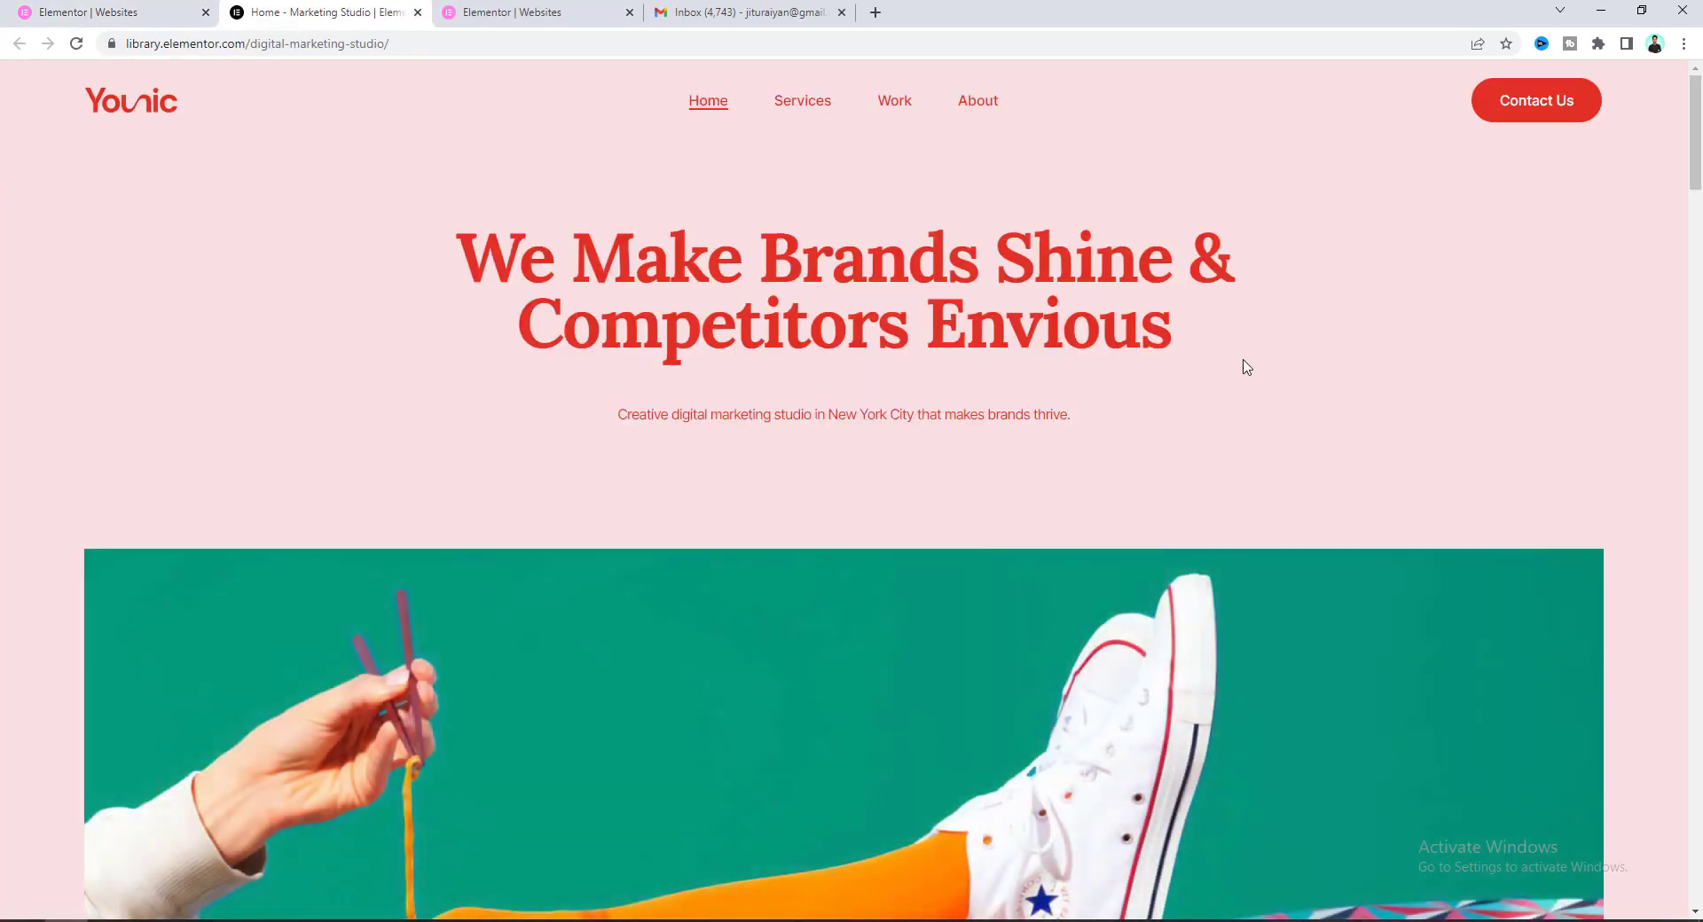
pyautogui.scroll(-1, 1065, 433)
pyautogui.scroll(-8, 1064, 433)
pyautogui.scroll(9, 1065, 433)
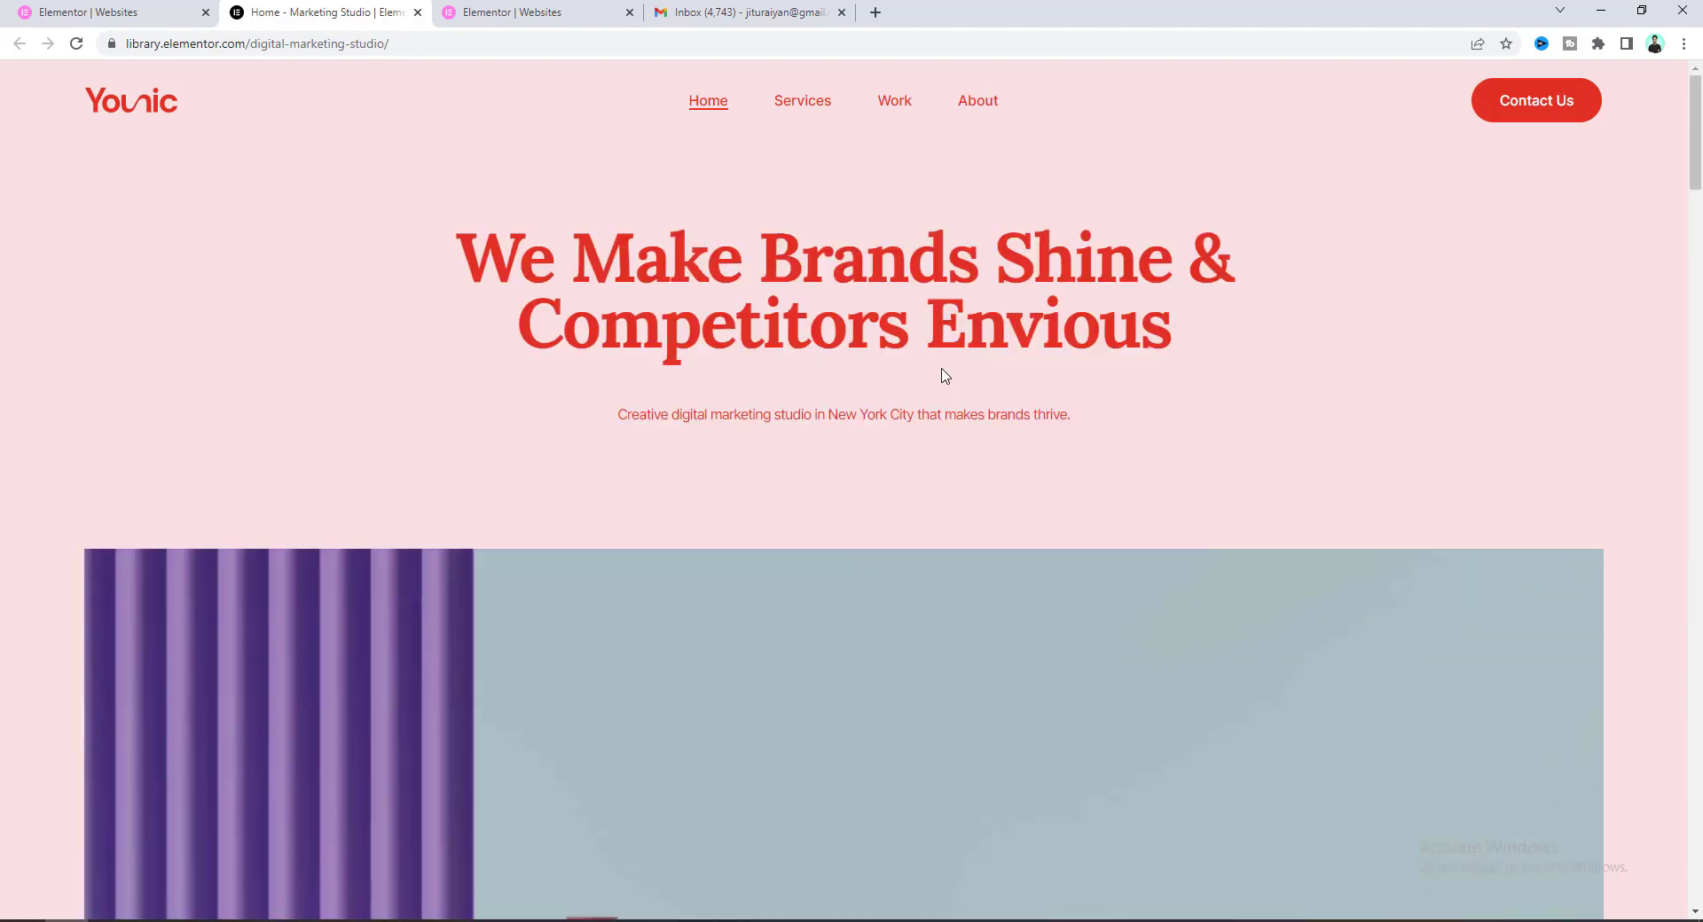
pyautogui.click(41, 7)
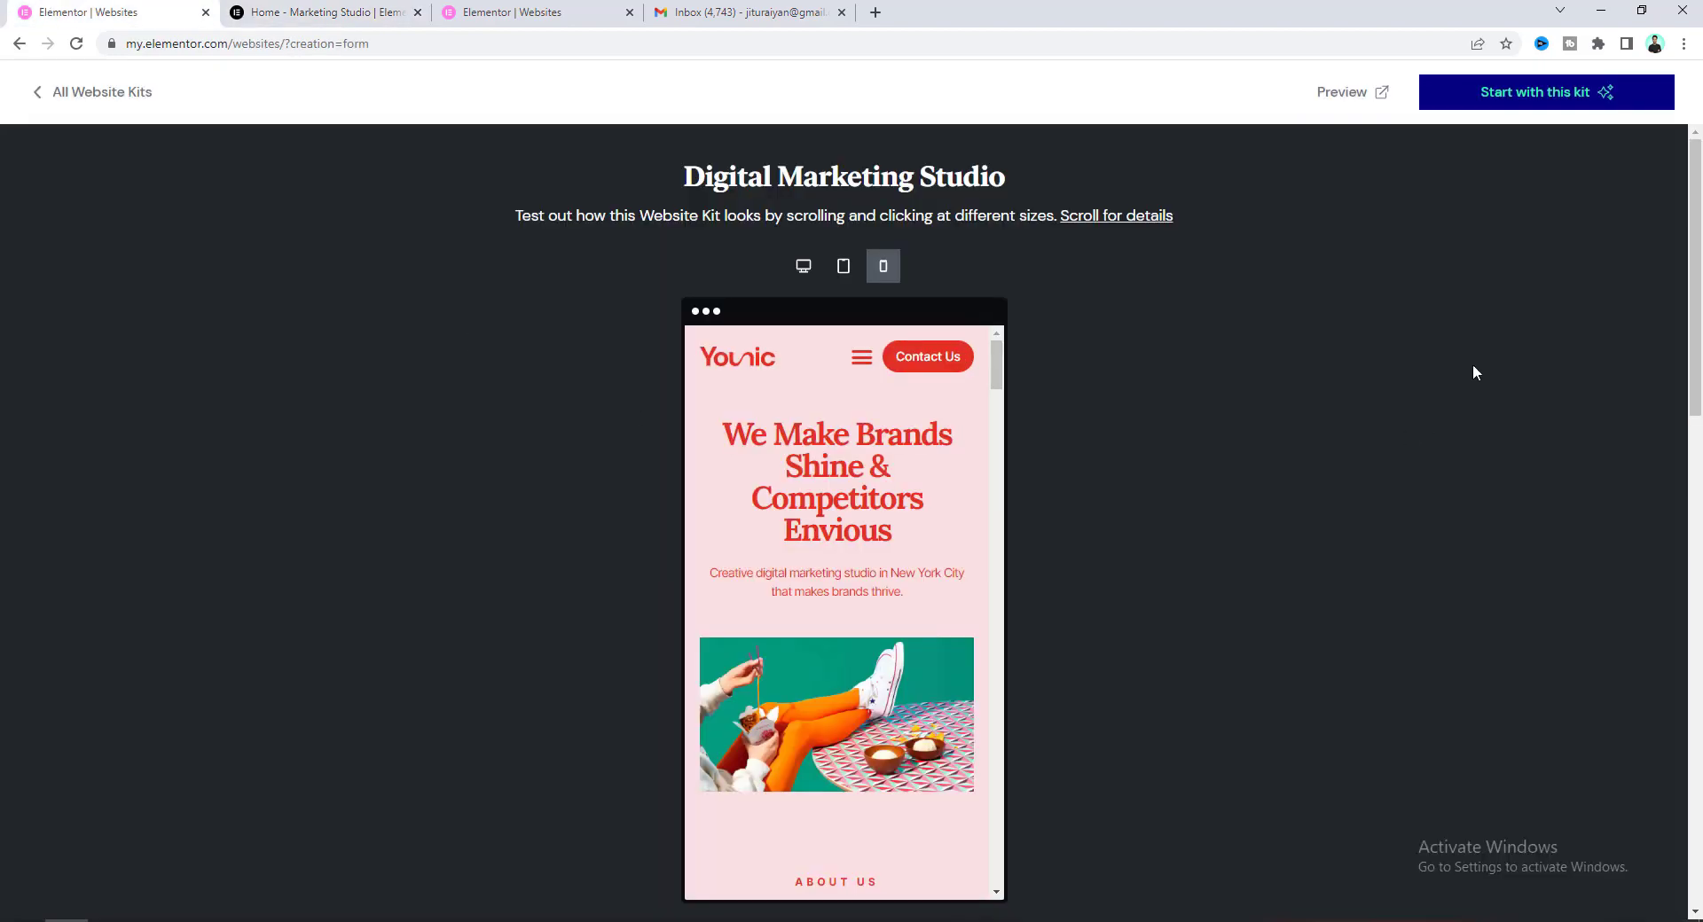
# Create the site from the Digital Marketing Studio kit and open JR Website's WP dashboard in a new tab.
pyautogui.click(1496, 105)
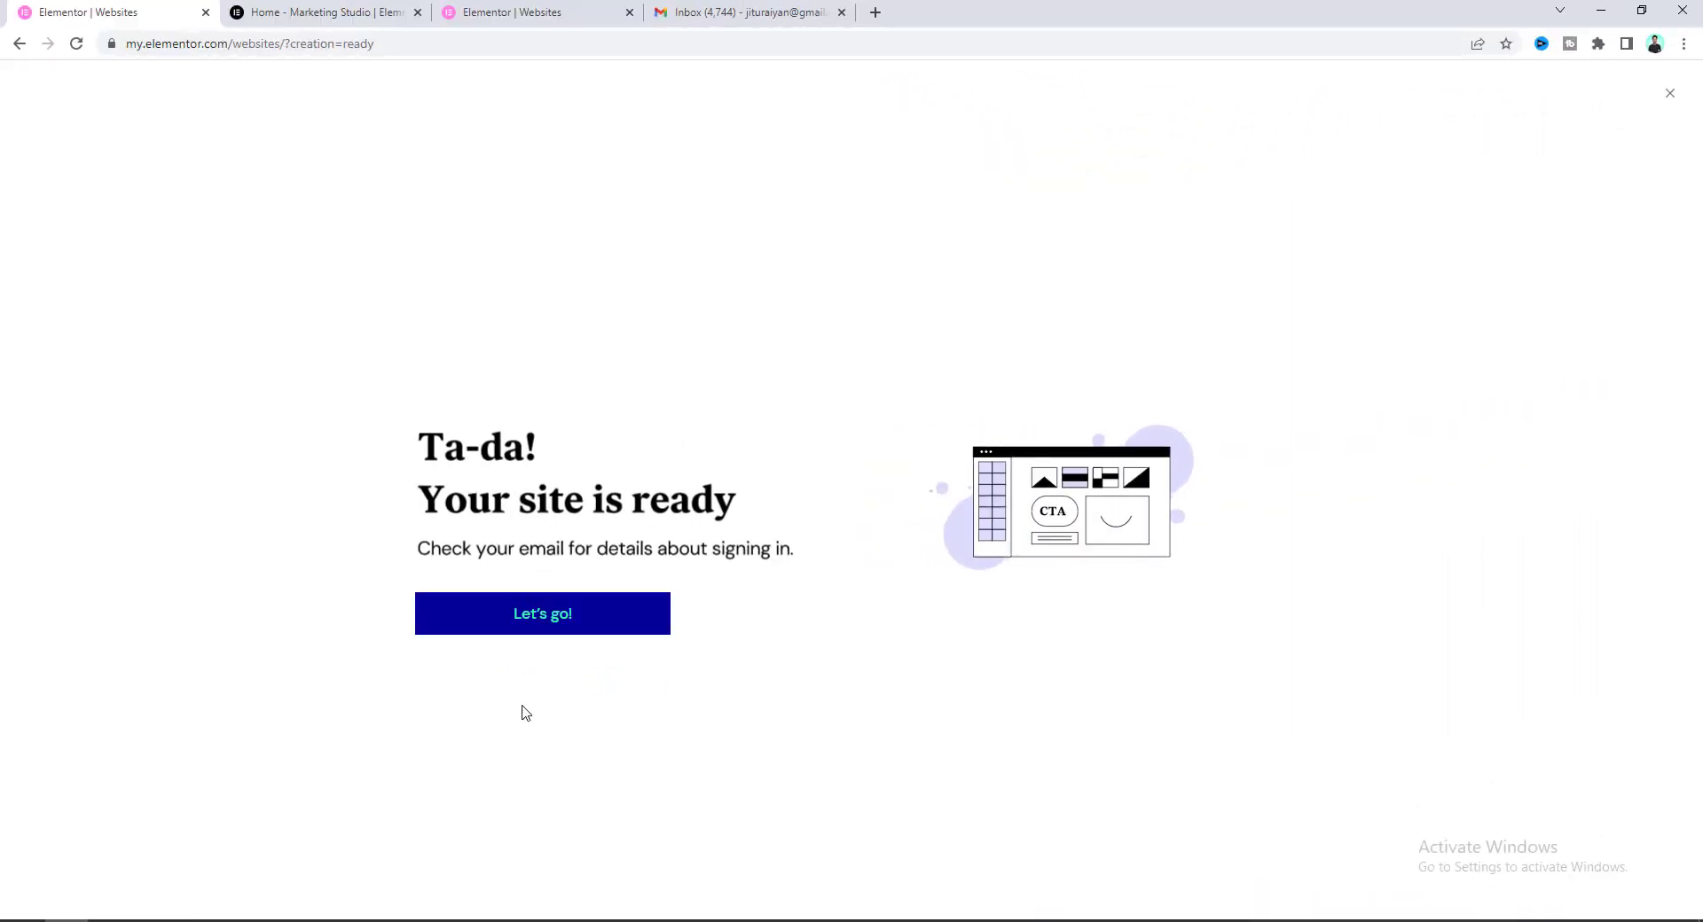
pyautogui.click(517, 618)
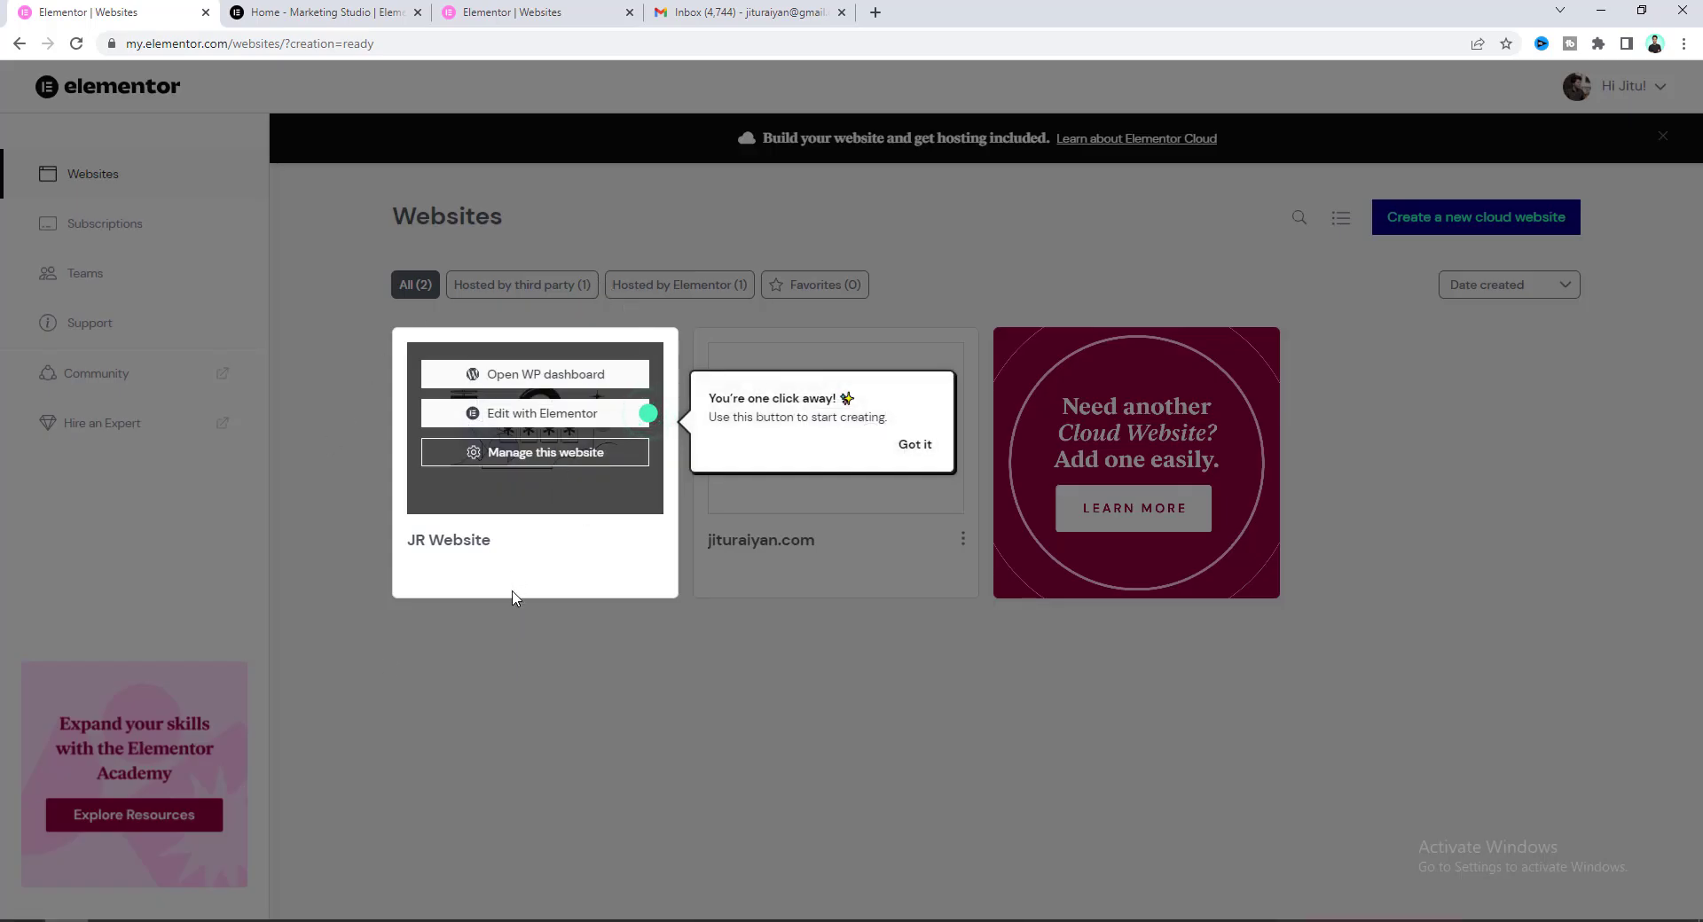
pyautogui.rightClick(516, 376)
pyautogui.click(549, 385)
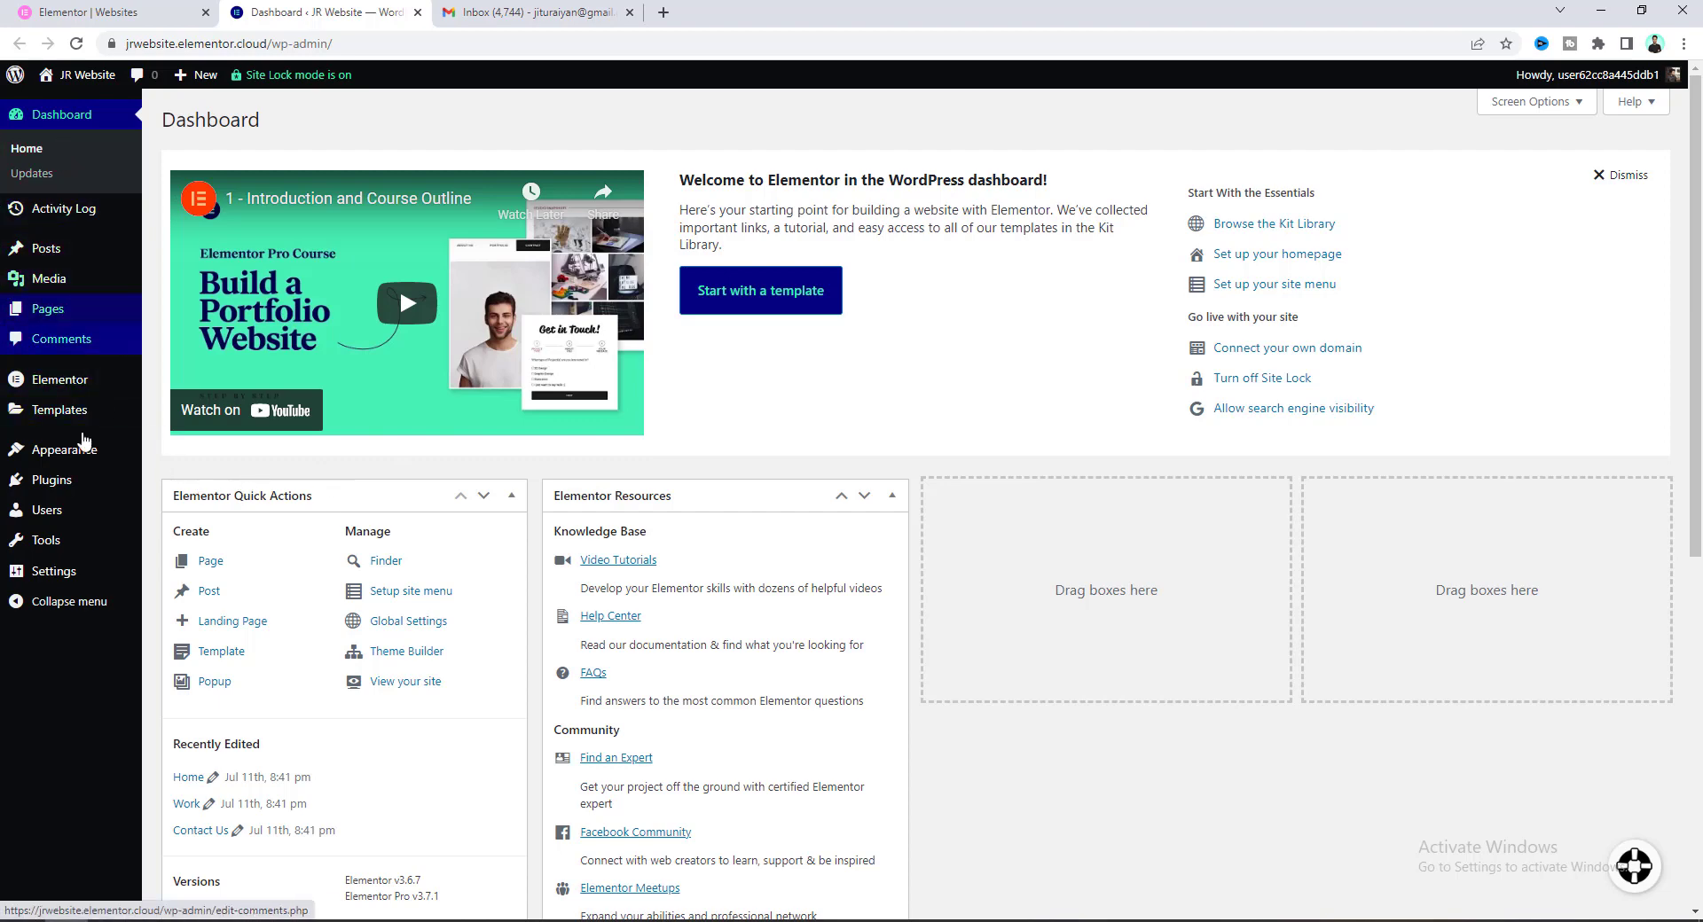
# Visit the live JR Website in a new browser tab and look through its home page.
pyautogui.moveTo(82, 76)
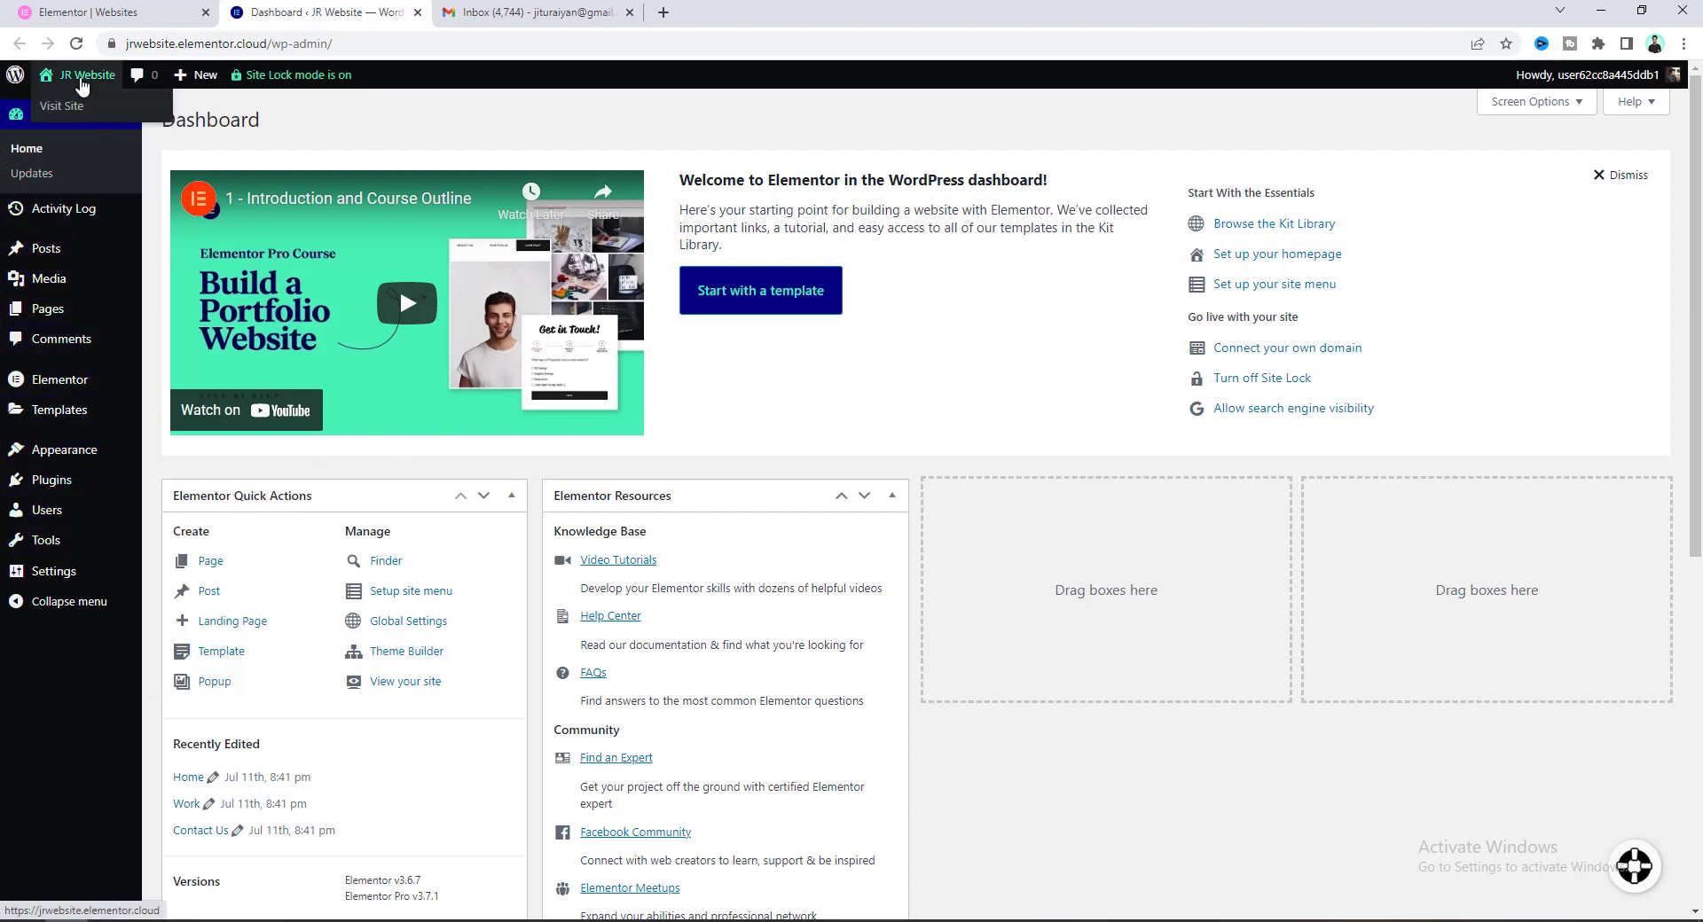
pyautogui.rightClick(71, 116)
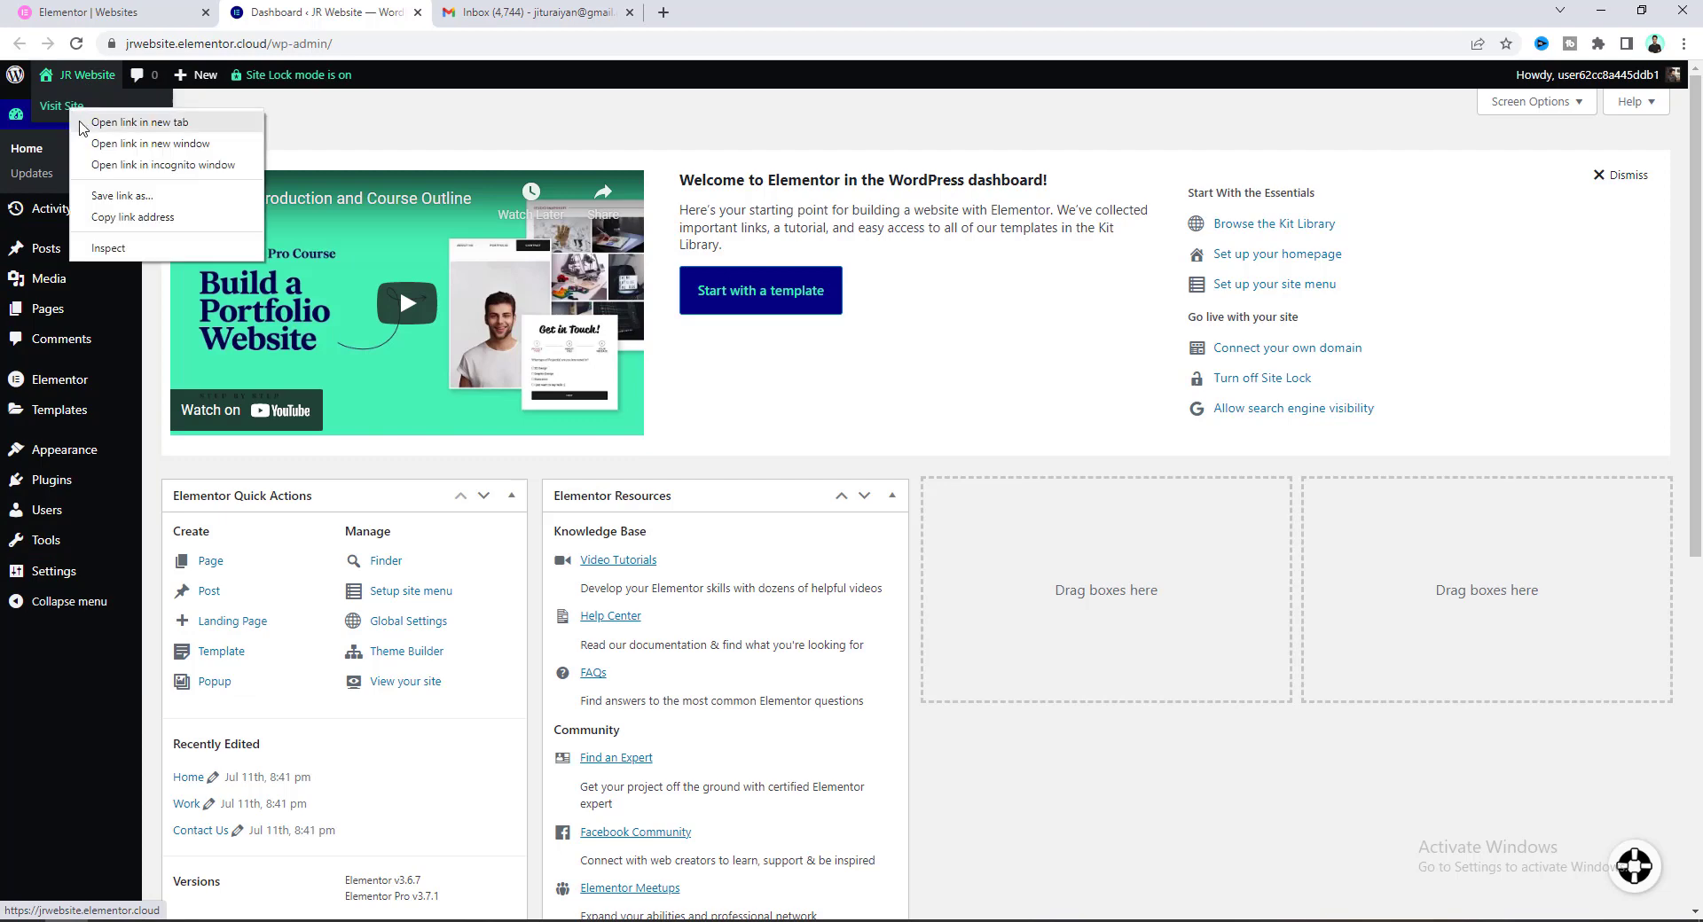
pyautogui.click(116, 126)
pyautogui.click(506, 10)
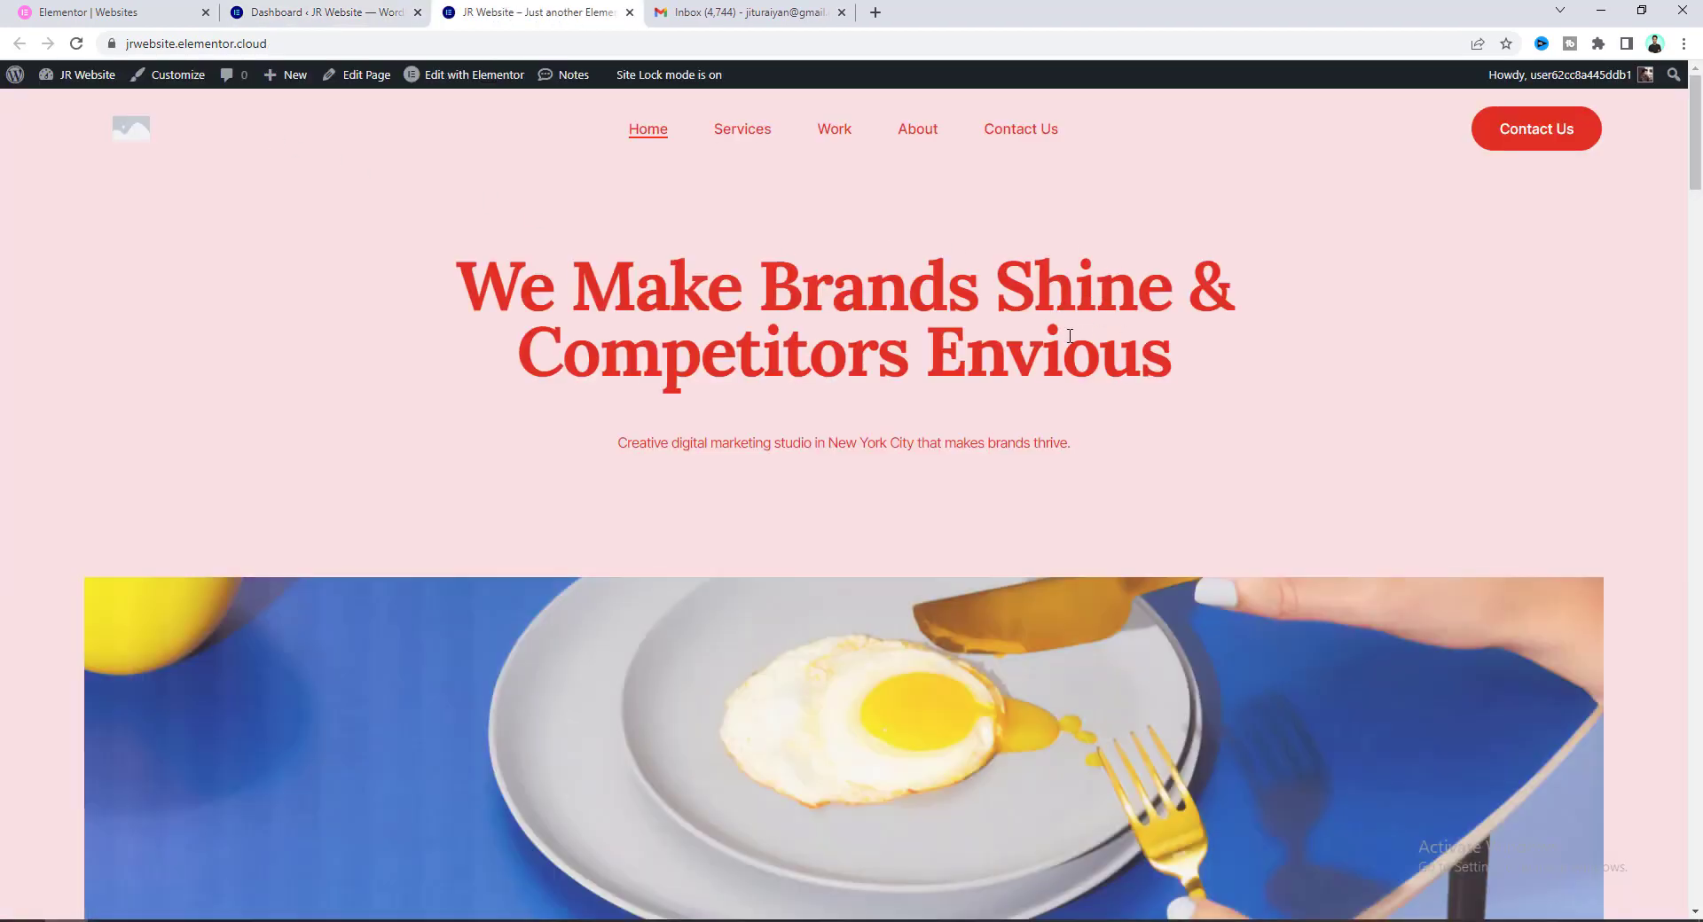
pyautogui.scroll(-12, 1093, 357)
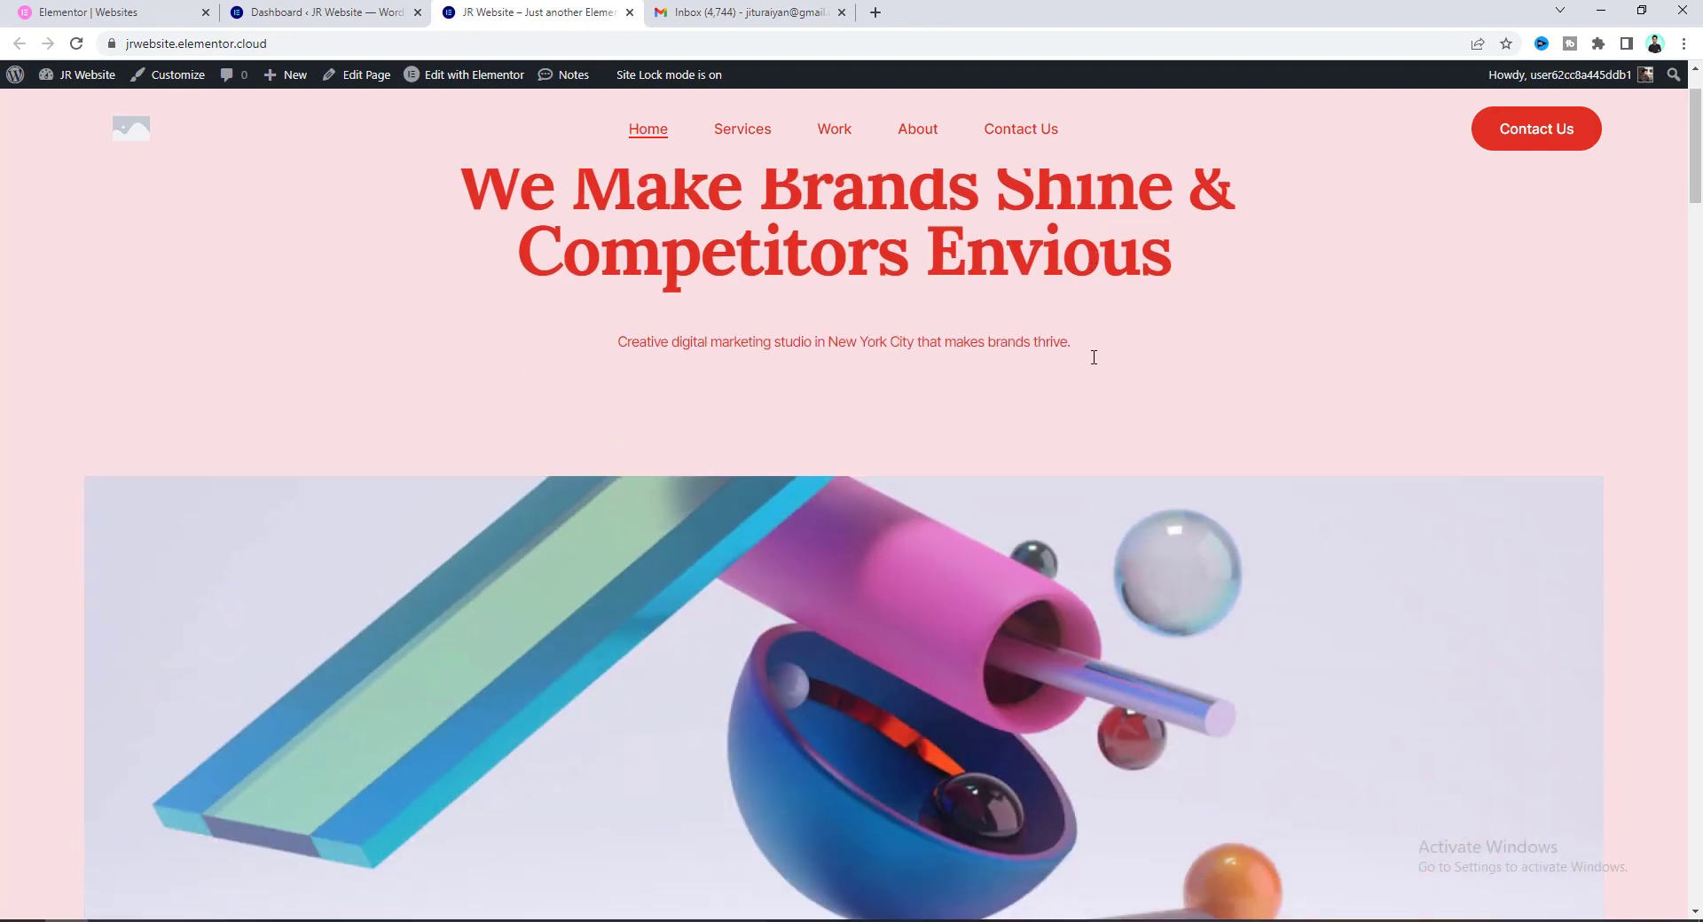
pyautogui.scroll(1, 977, 390)
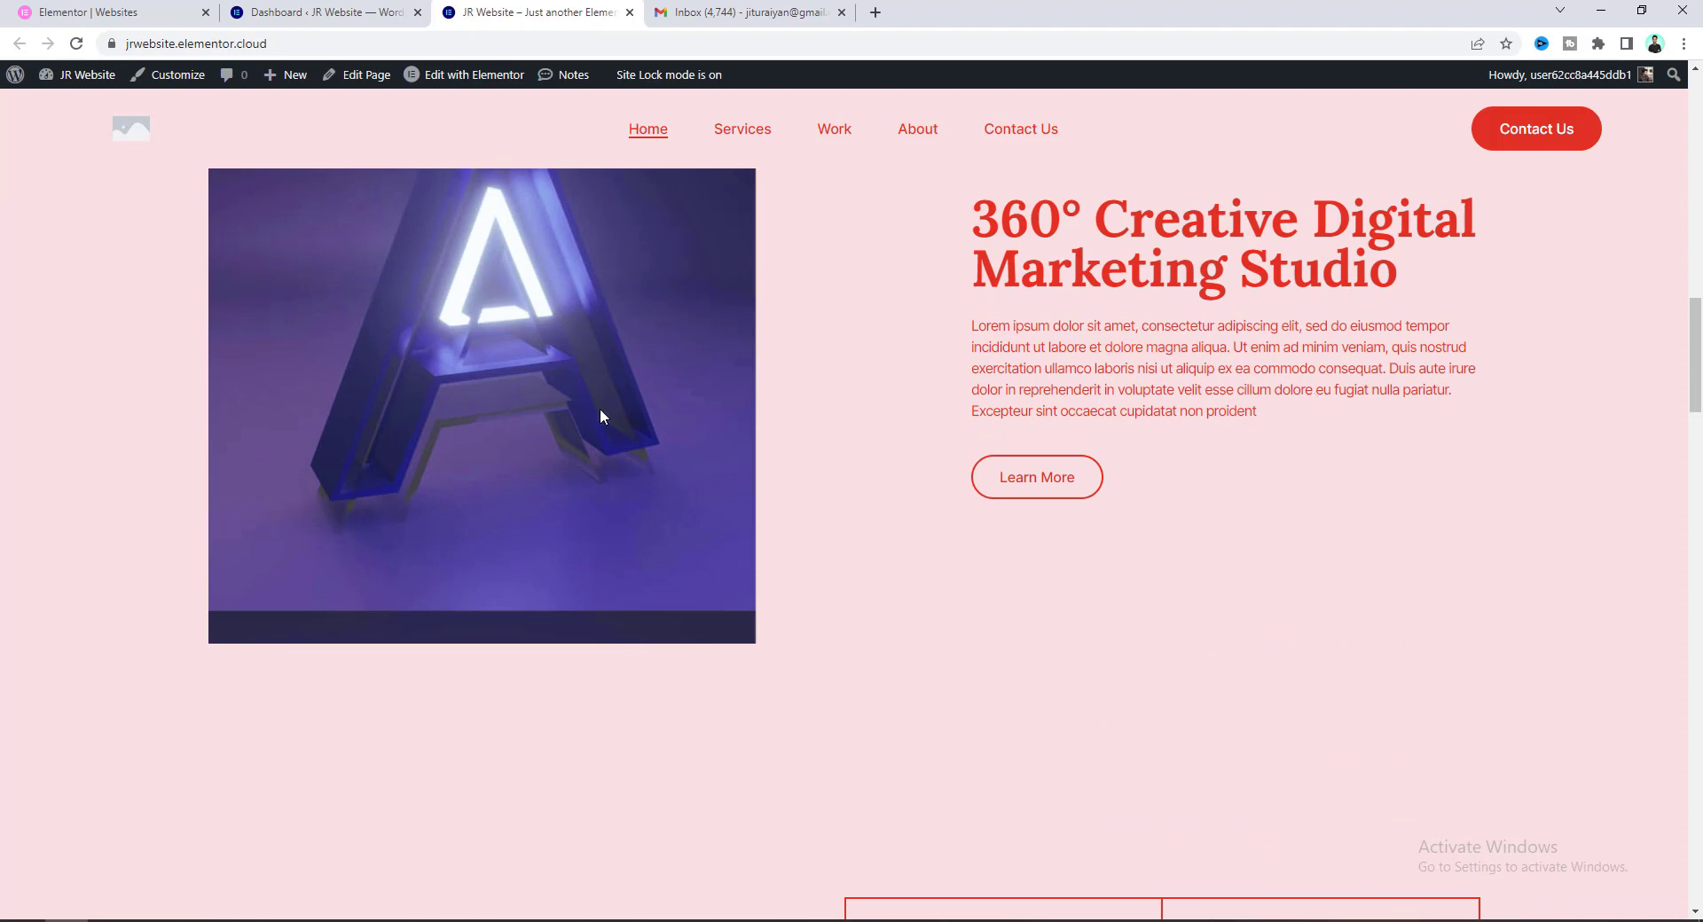
# Open JR Website's management page in the Elementor account and compare its default domain with the live site's address.
pyautogui.click(134, 12)
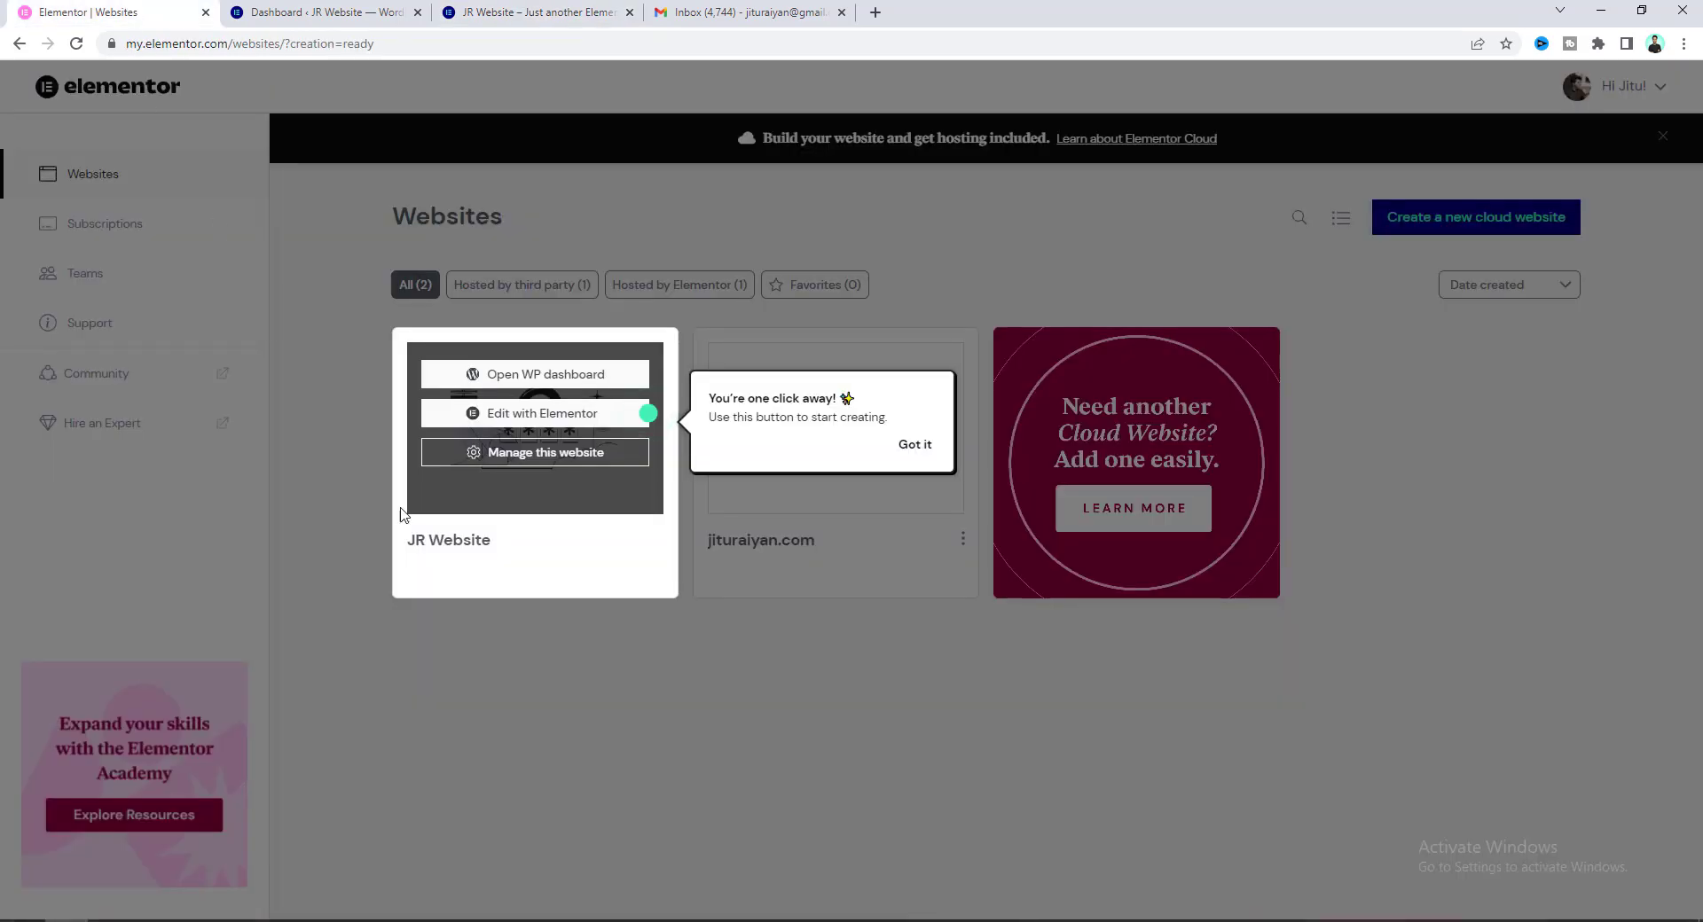
pyautogui.click(551, 456)
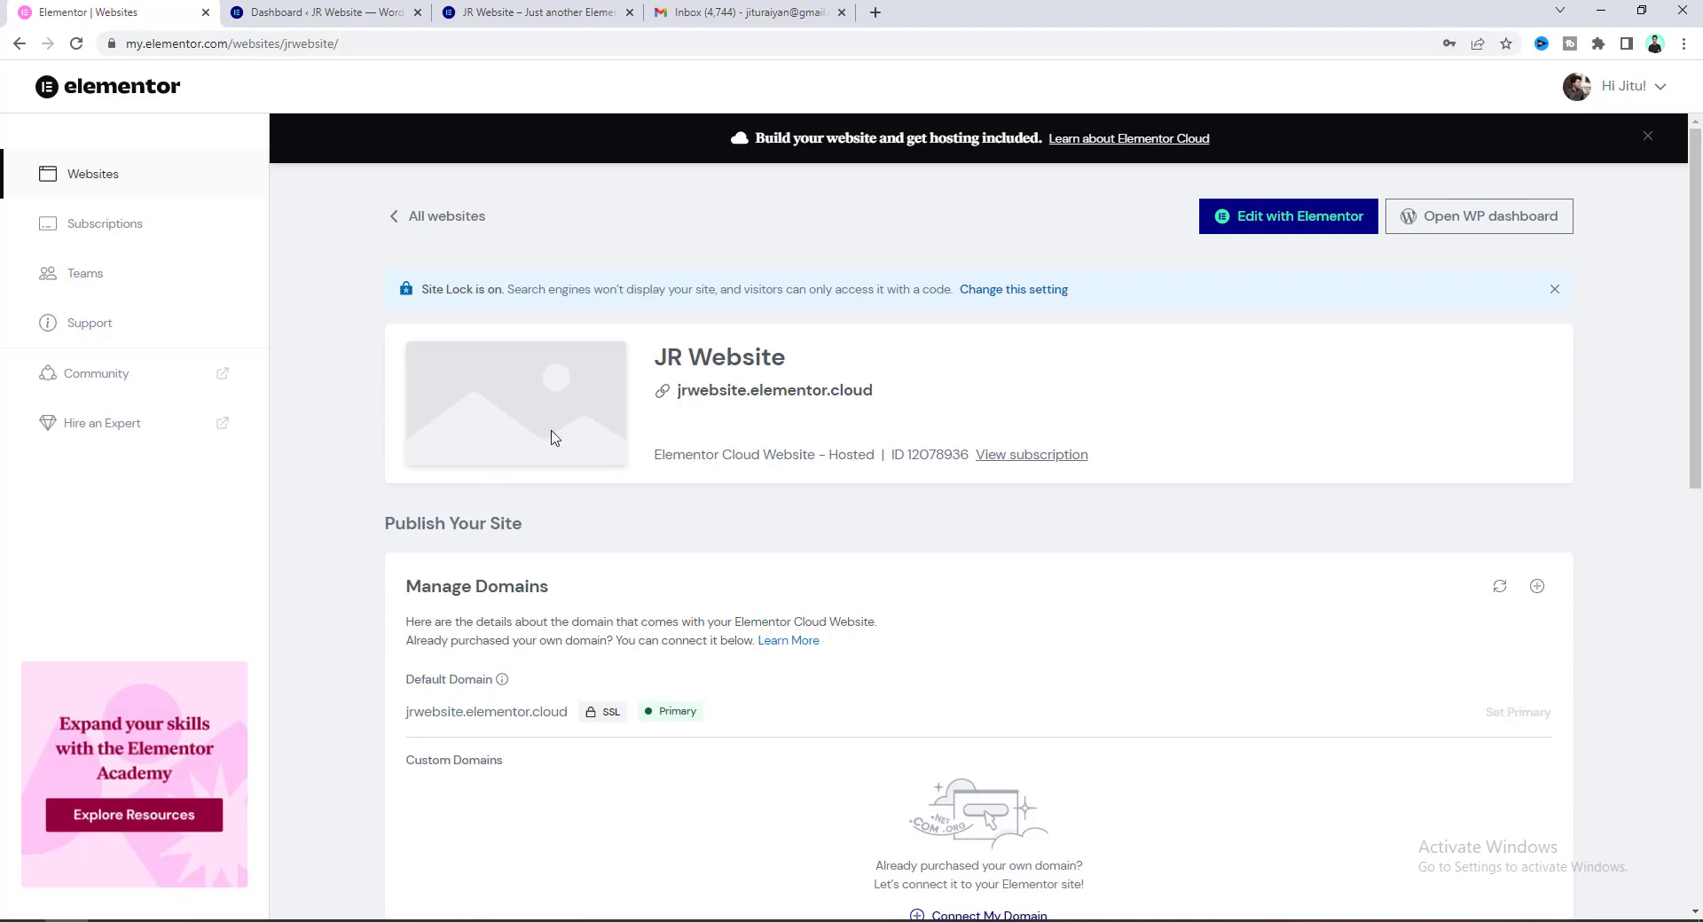
pyautogui.scroll(-5, 440, 391)
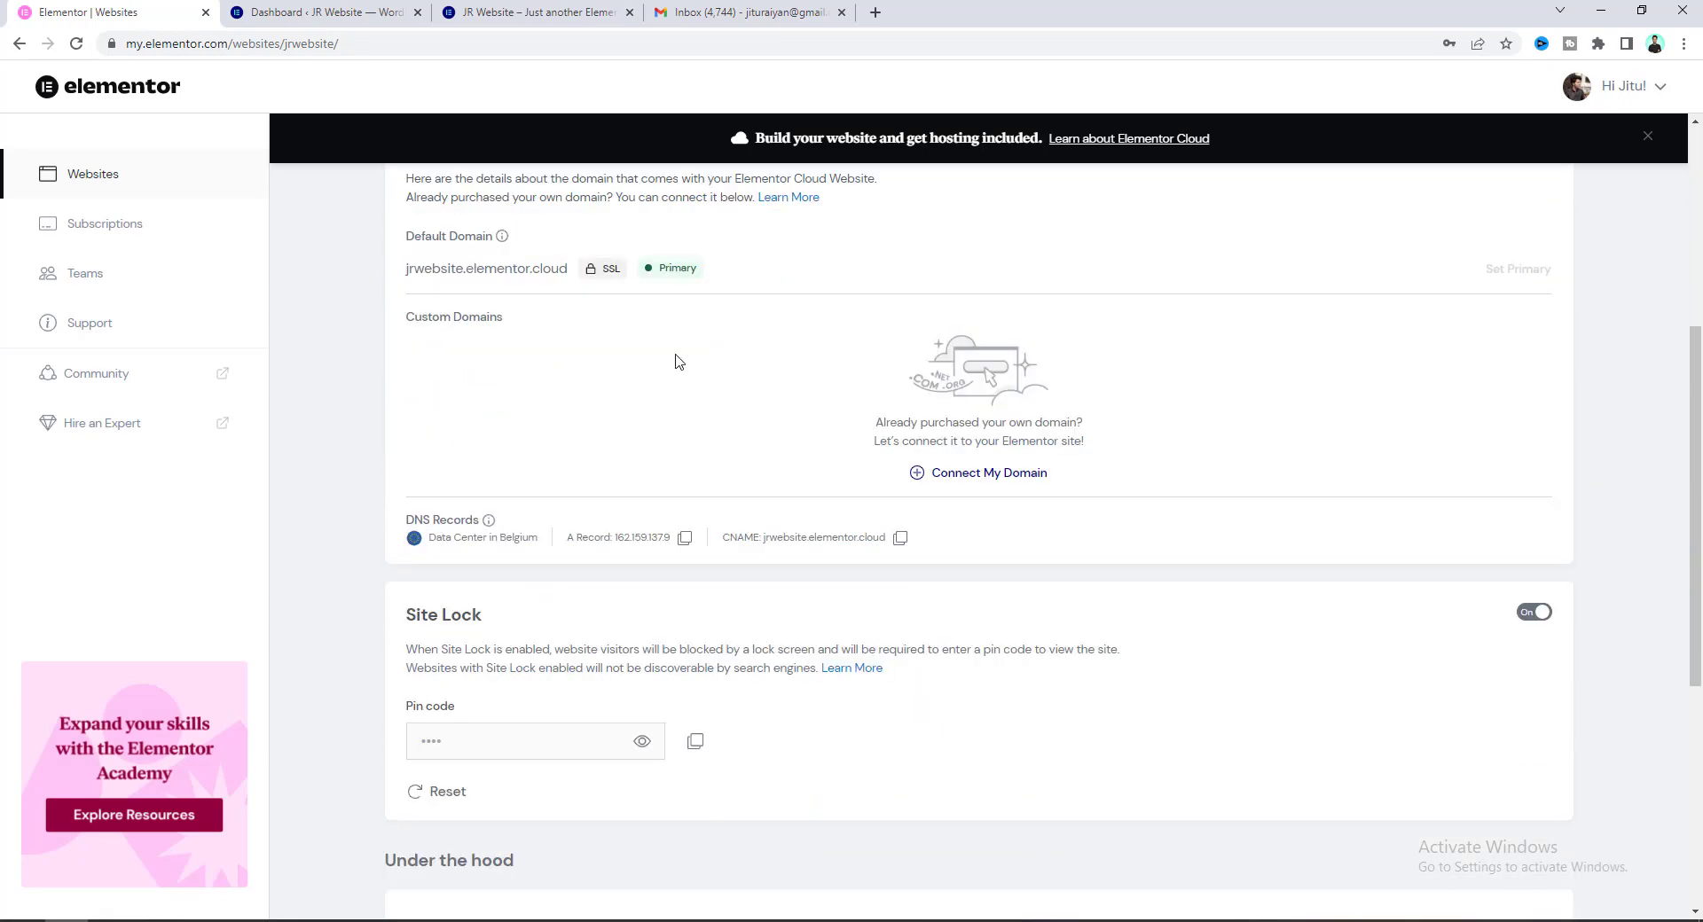
pyautogui.scroll(3, 679, 362)
pyautogui.scroll(-1, 702, 542)
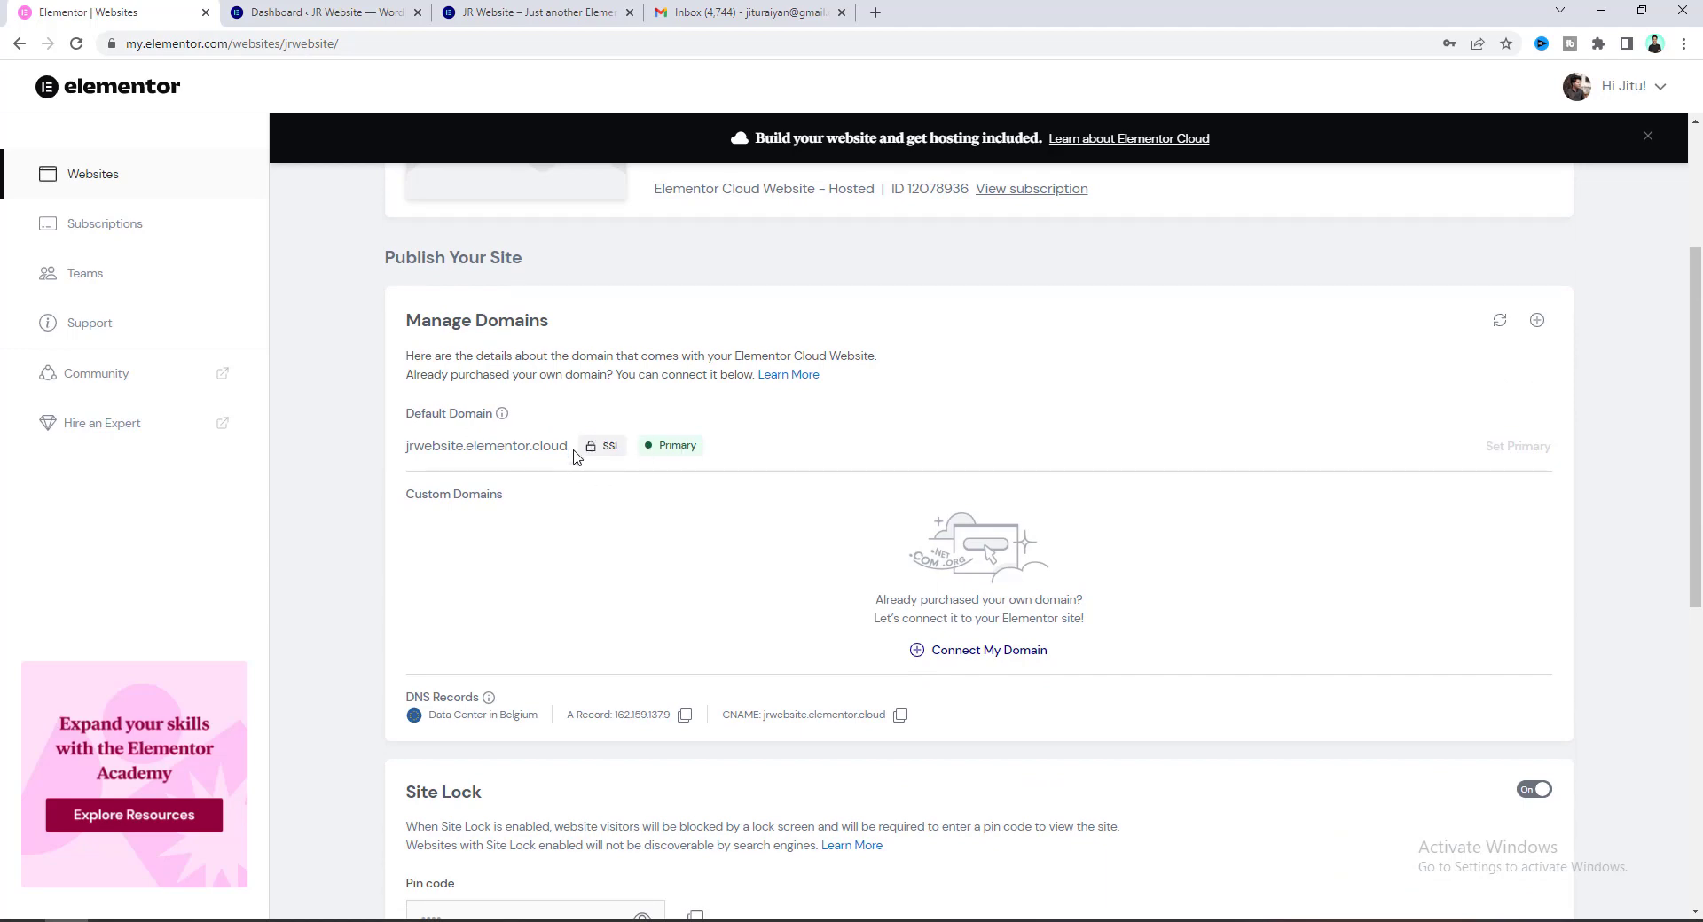
pyautogui.click(532, 9)
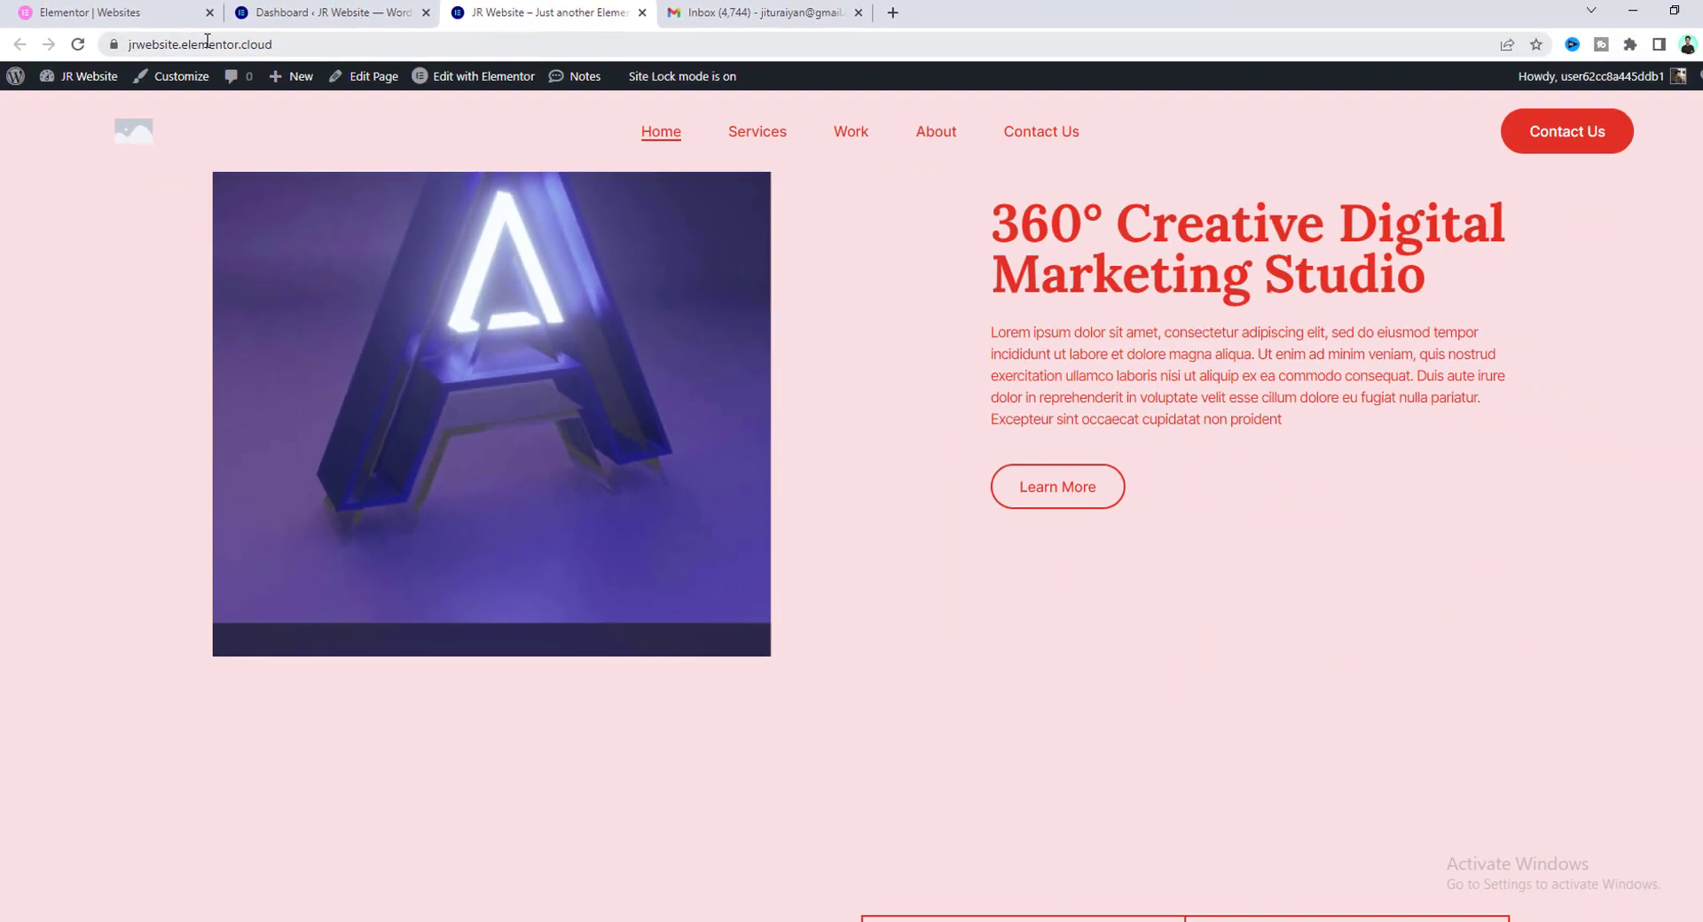
pyautogui.click(98, 12)
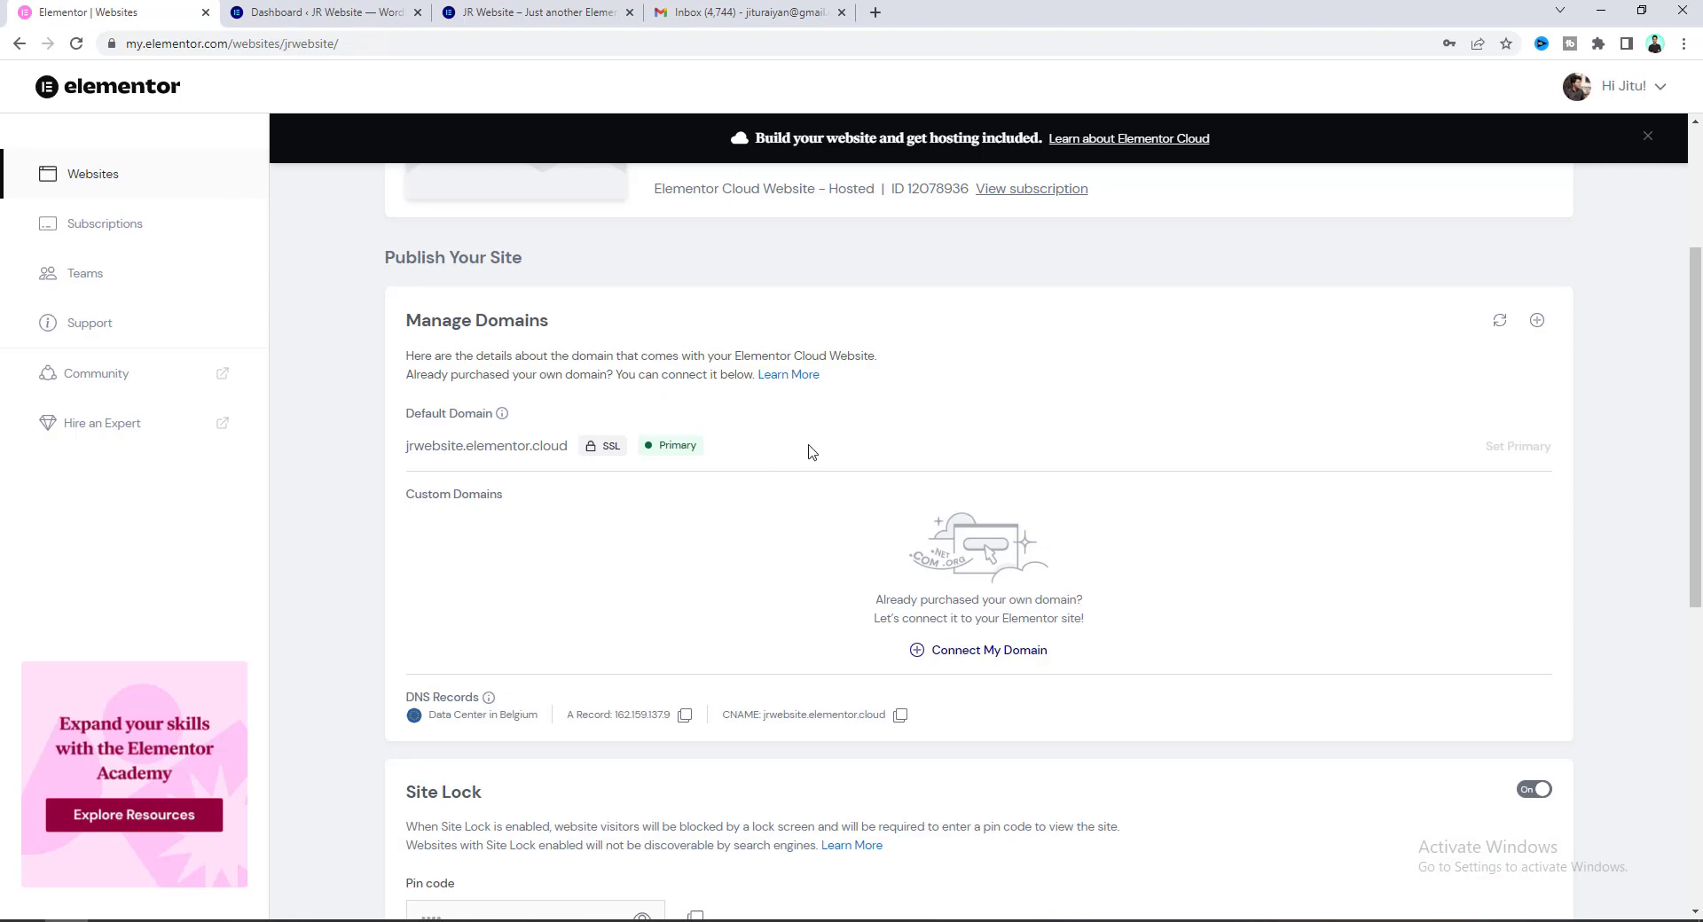
# View the DNS record instructions for connecting a custom domain, and cancel without connecting one.
pyautogui.scroll(-2, 807, 452)
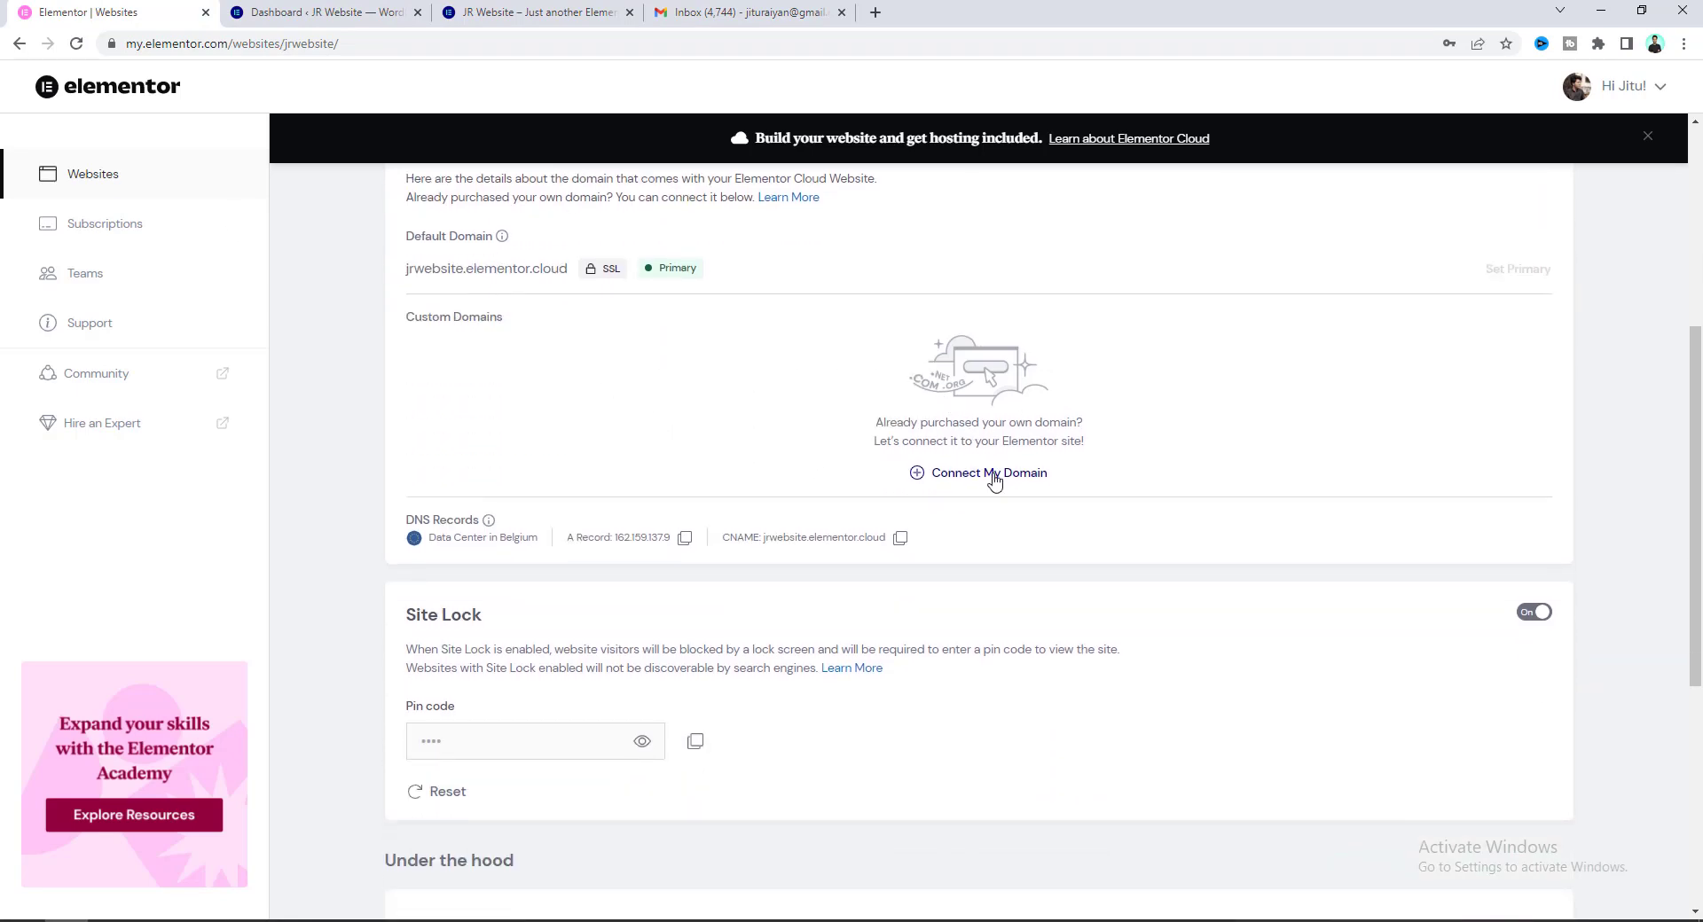
pyautogui.click(988, 479)
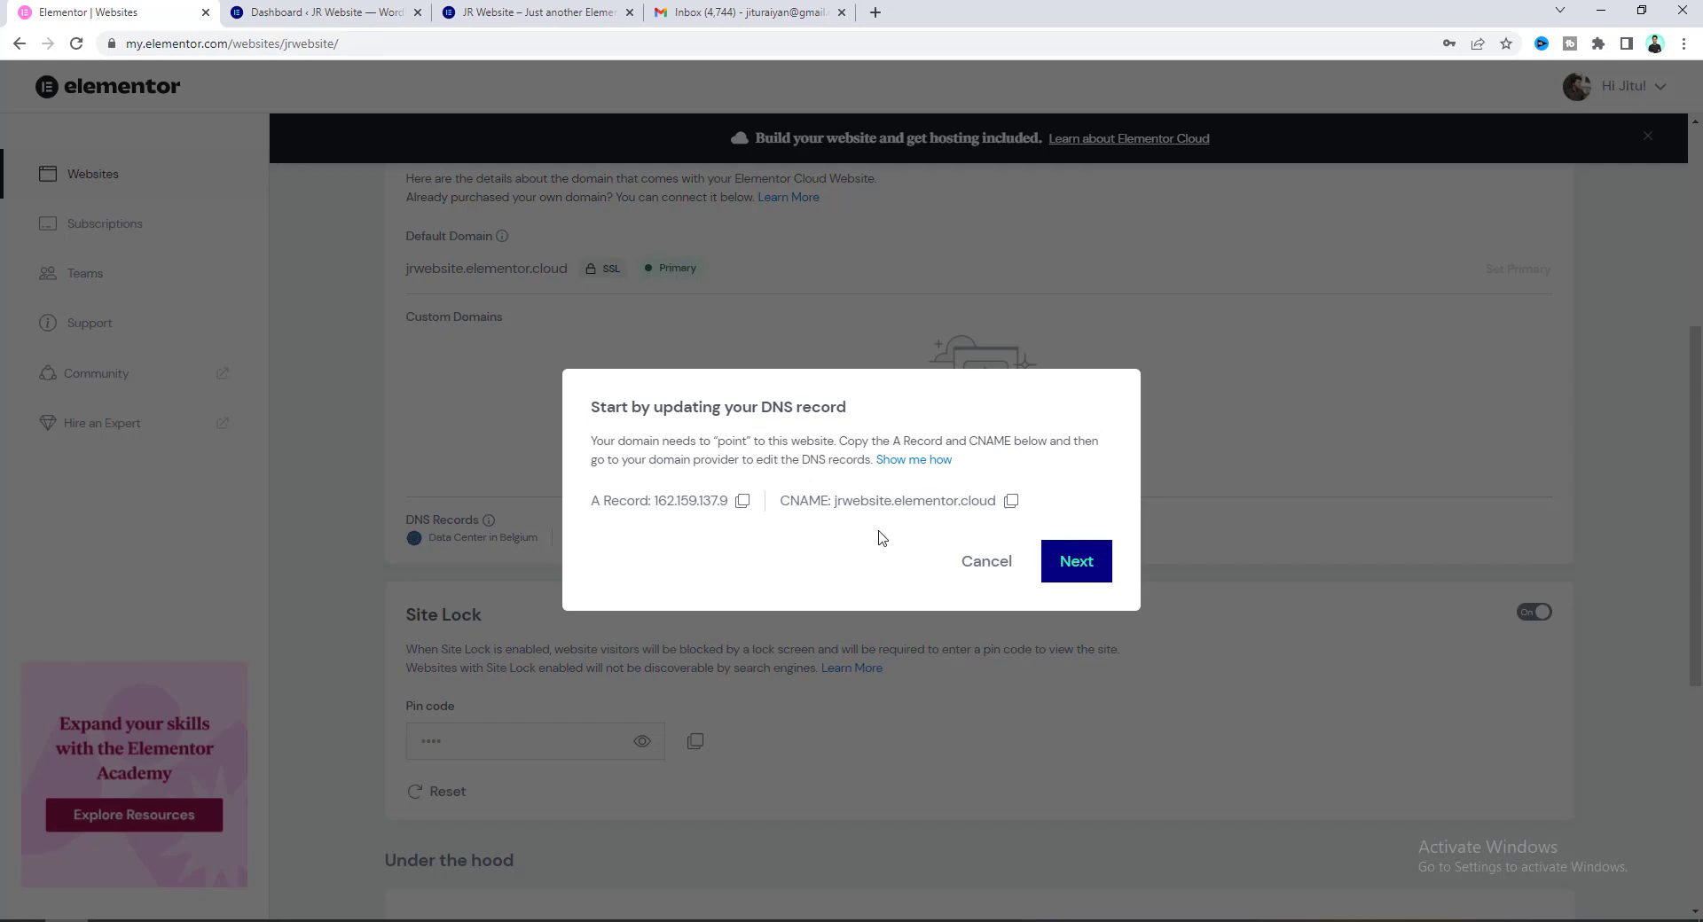
pyautogui.click(980, 561)
pyautogui.scroll(-1, 1055, 368)
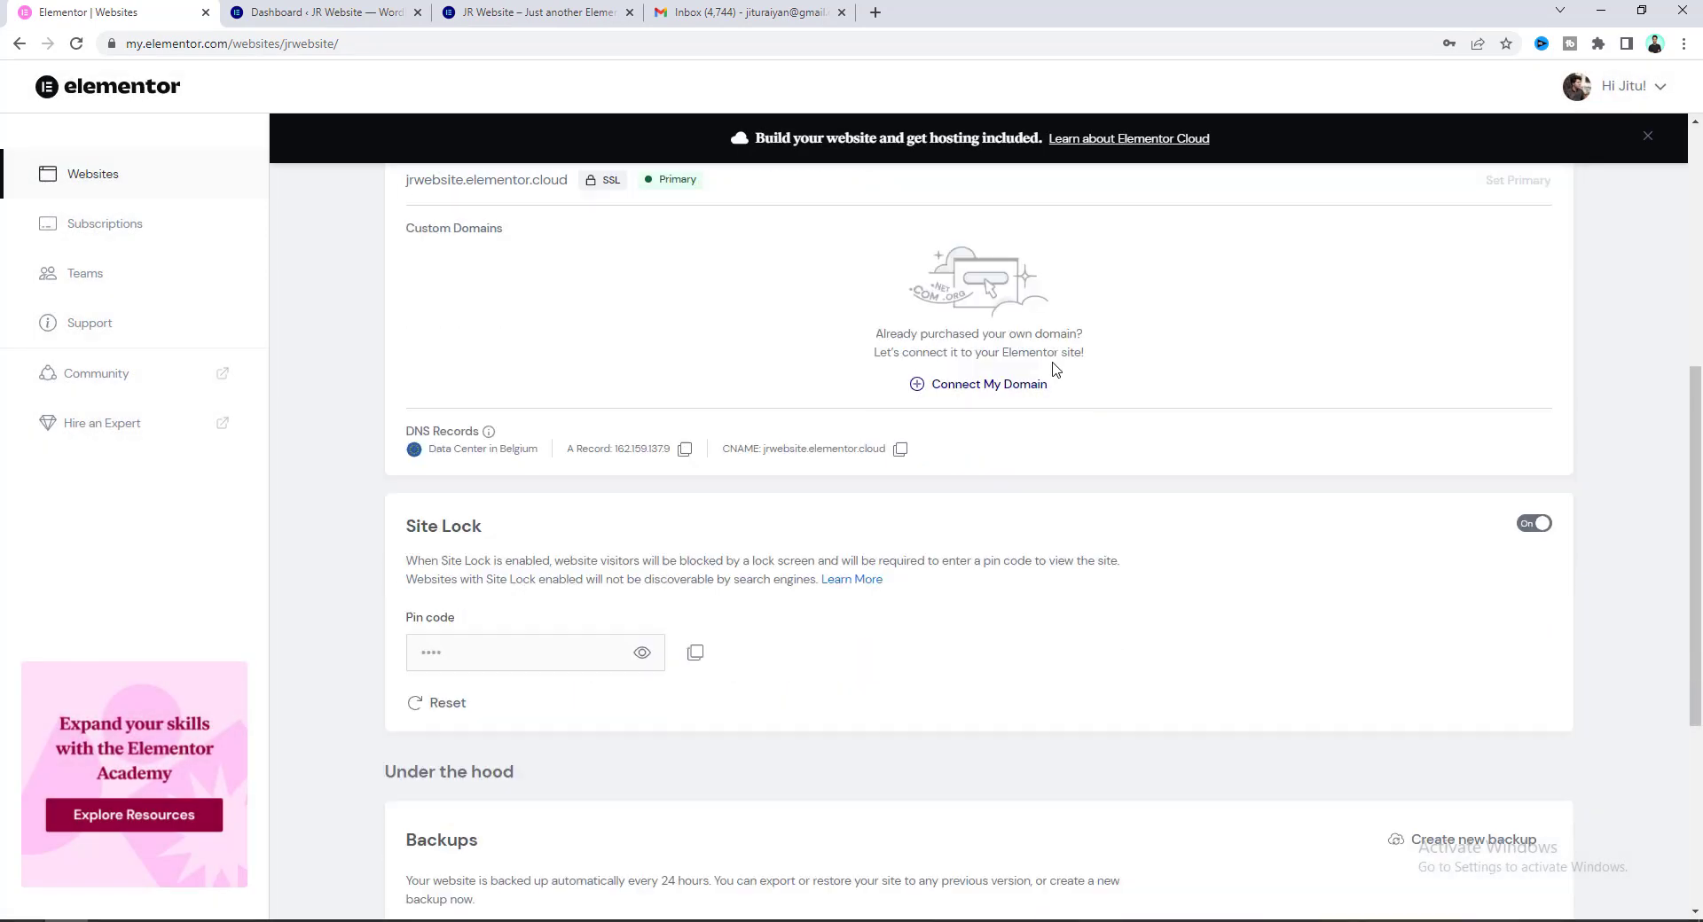
# Copy the live JR Website's address and open it in a new Incognito window to see what visitors get.
pyautogui.scroll(-2, 1055, 368)
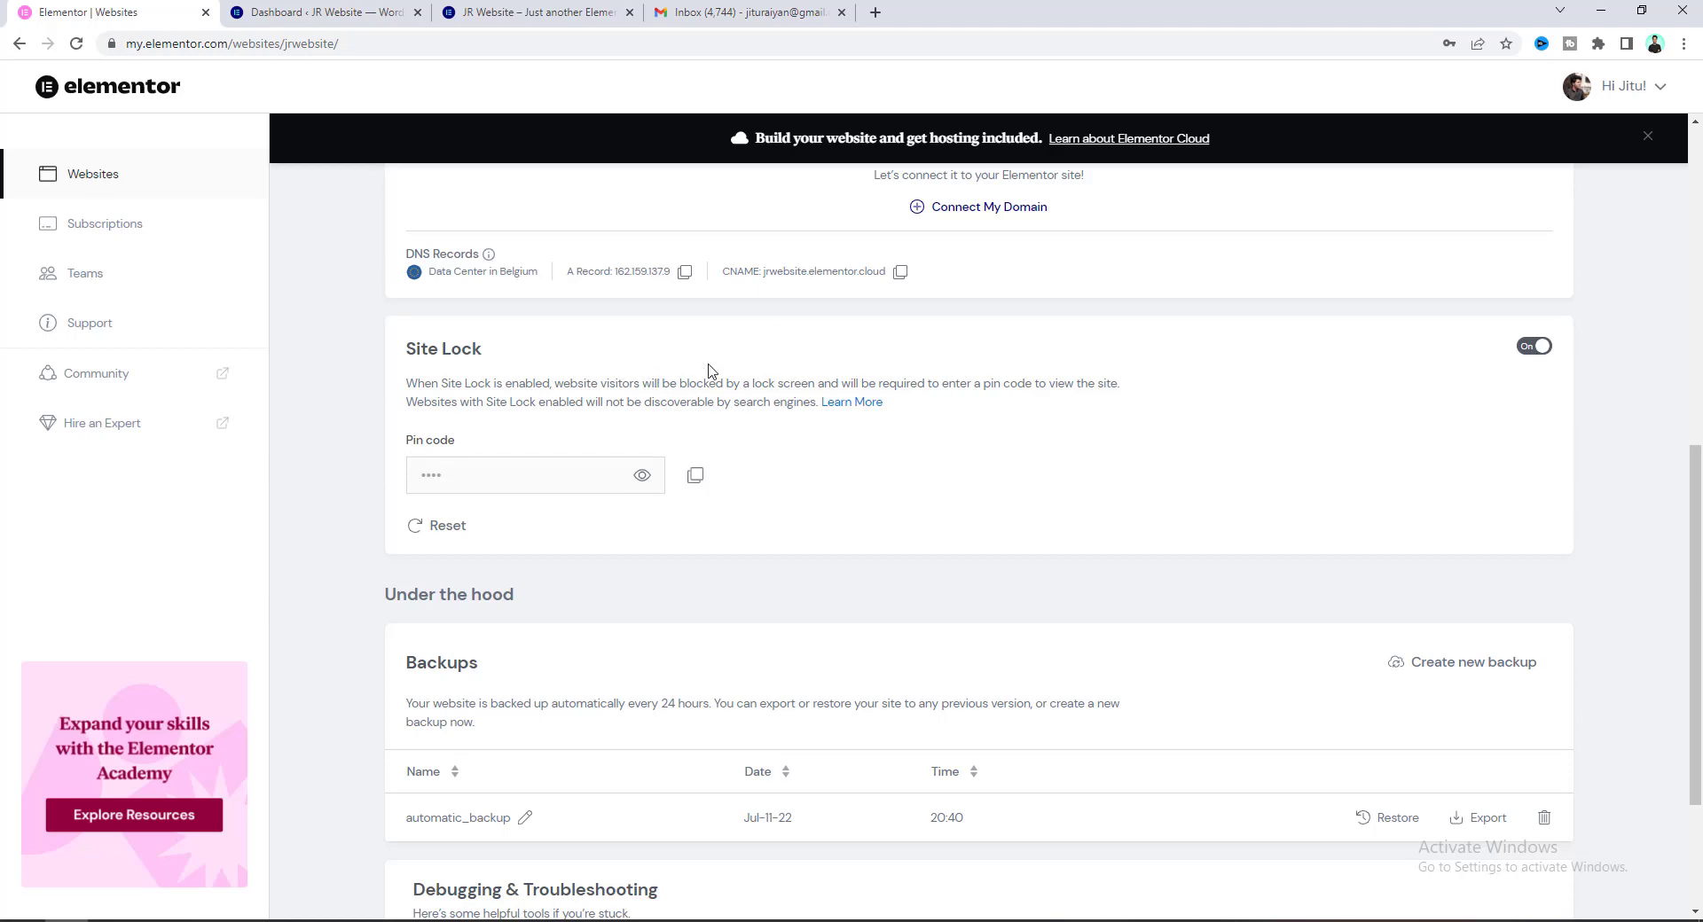
pyautogui.click(559, 10)
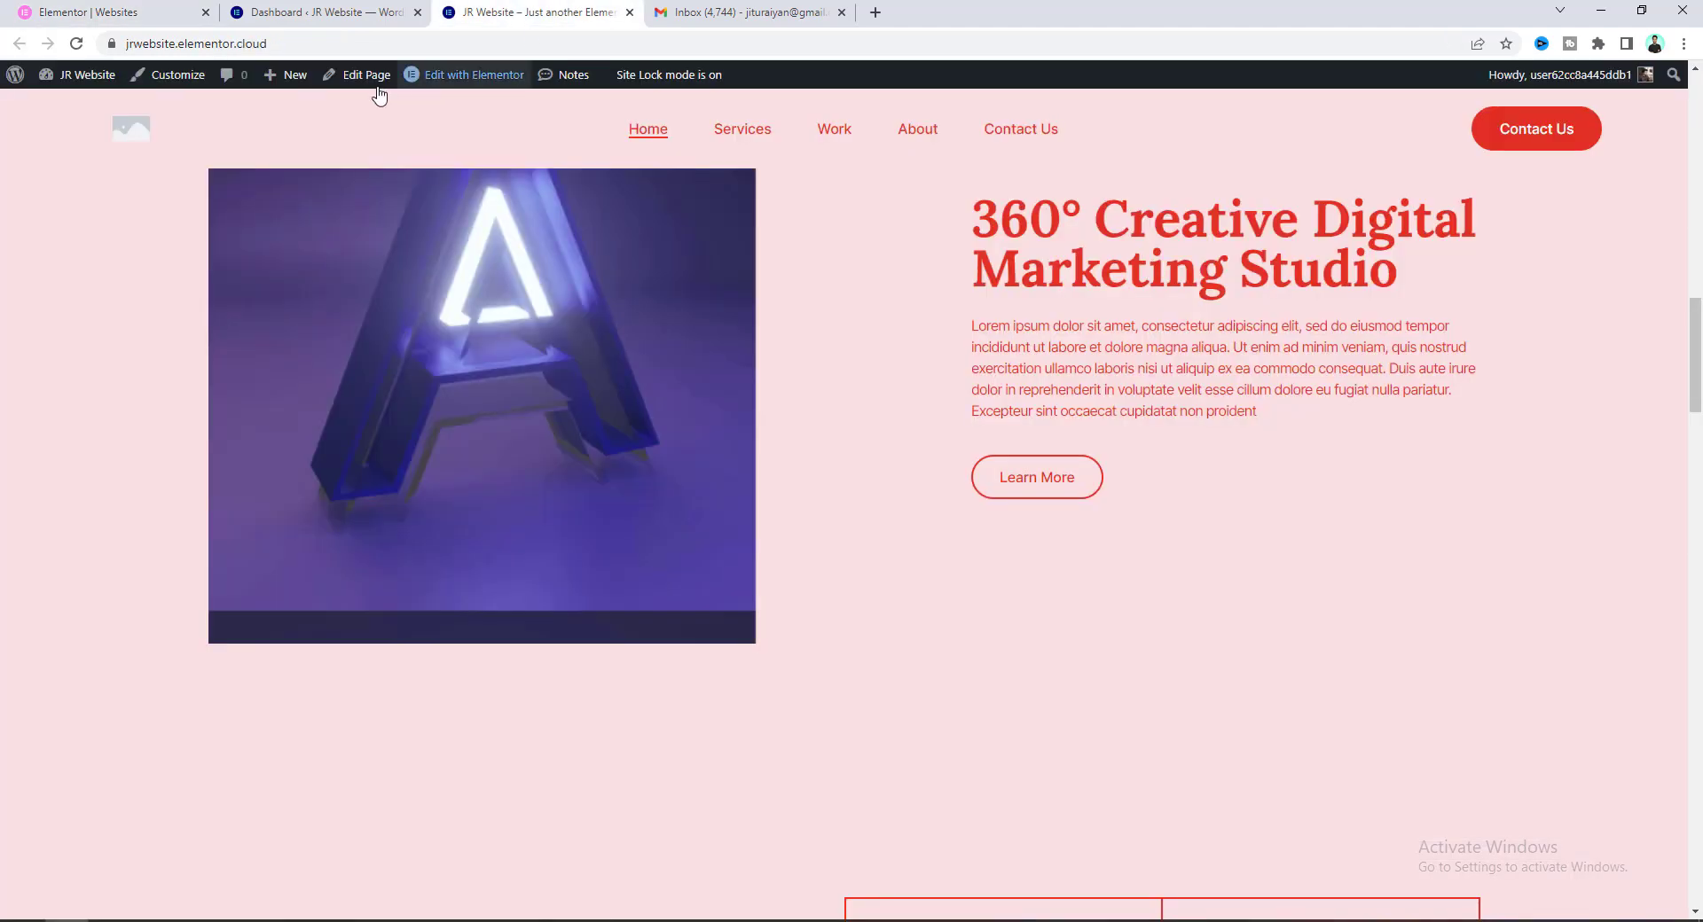
pyautogui.click(286, 46)
pyautogui.moveTo(285, 46); pyautogui.dragTo(124, 44)
pyautogui.hotkey('ctrl', 'c')
pyautogui.moveTo(93, 64)
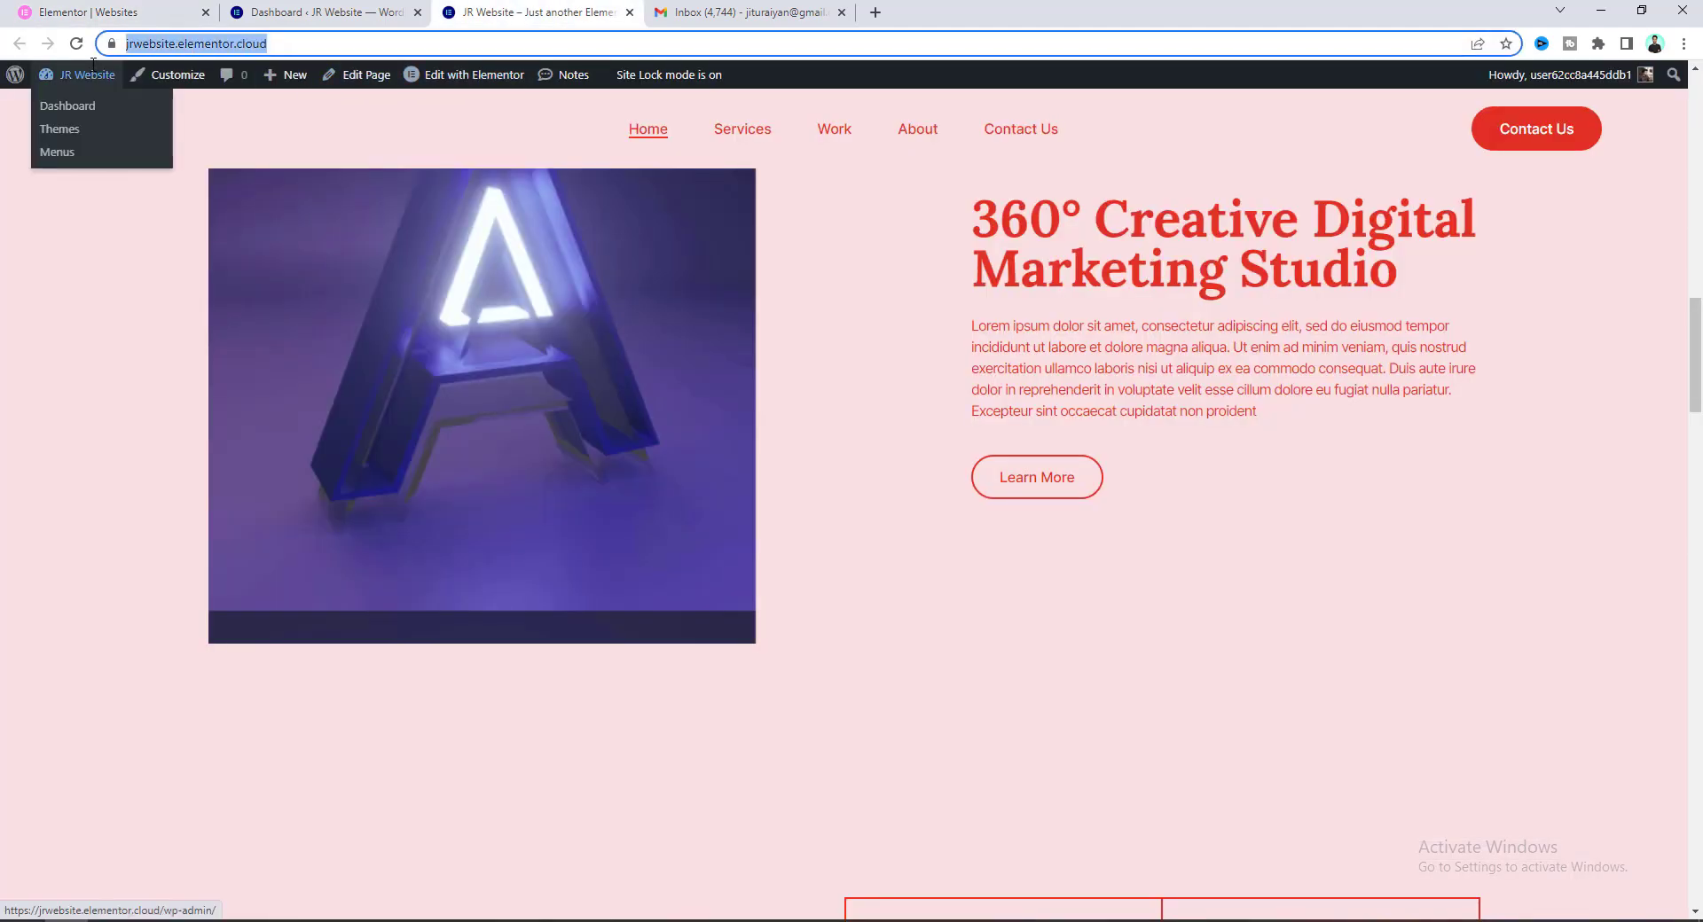
pyautogui.click(1683, 44)
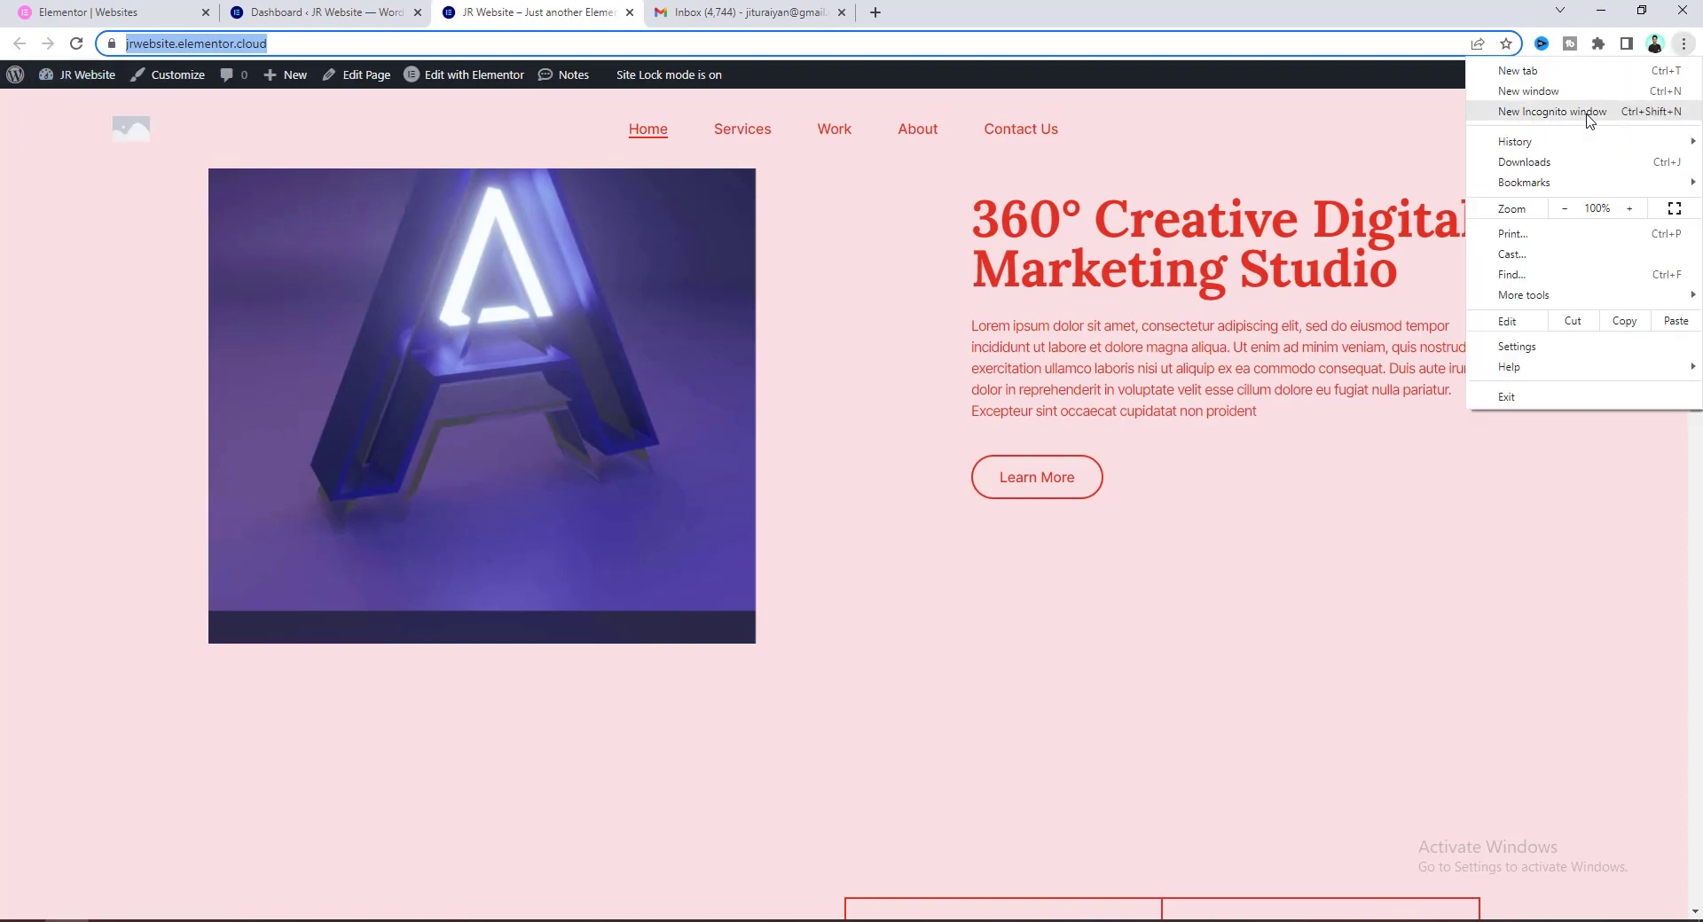
pyautogui.click(1552, 111)
pyautogui.hotkey('ctrl', 'v')
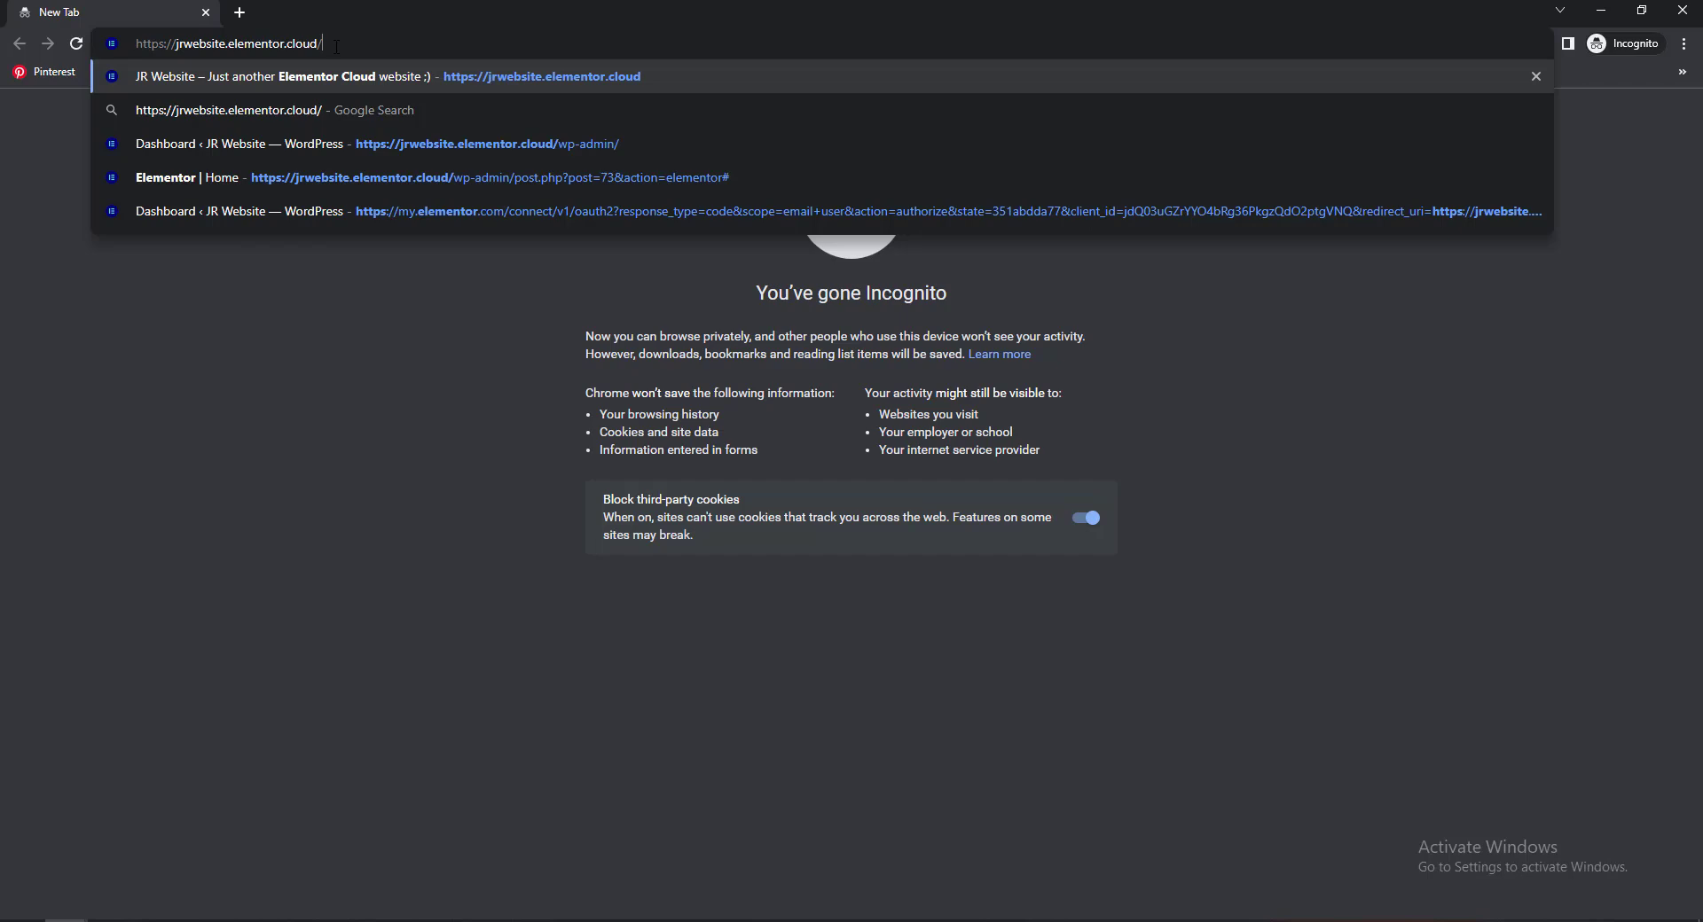
pyautogui.press('Return')
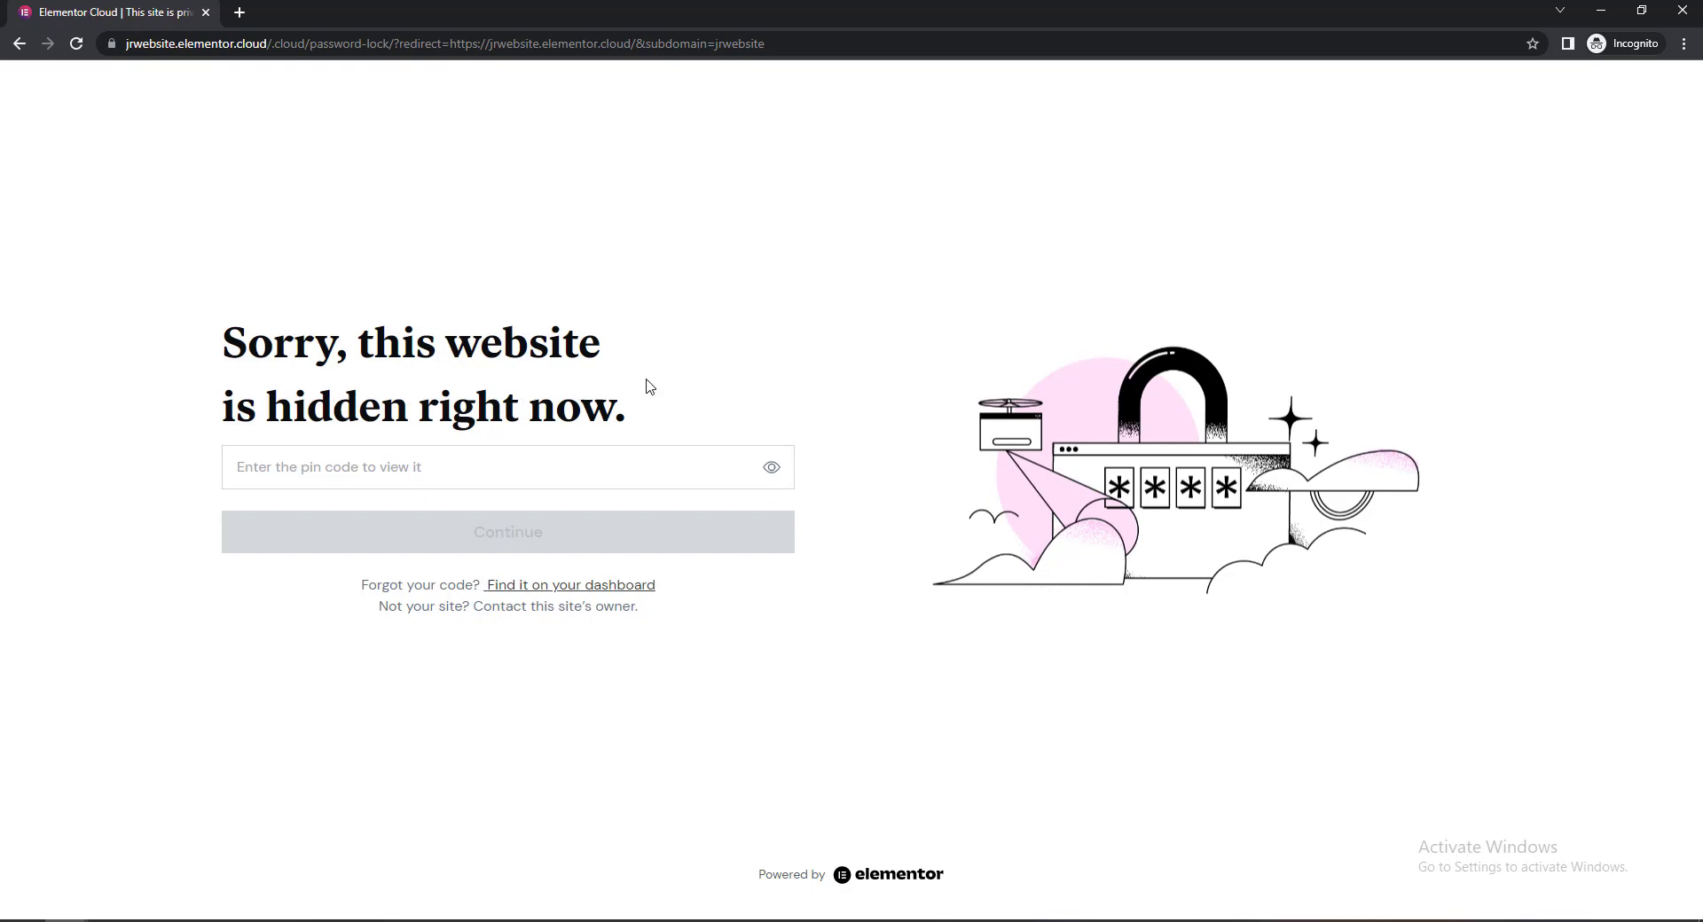
# Unlock the hidden site with the Site Lock pin code copied from the management page, view it, and close the Incognito window.
pyautogui.click(278, 470)
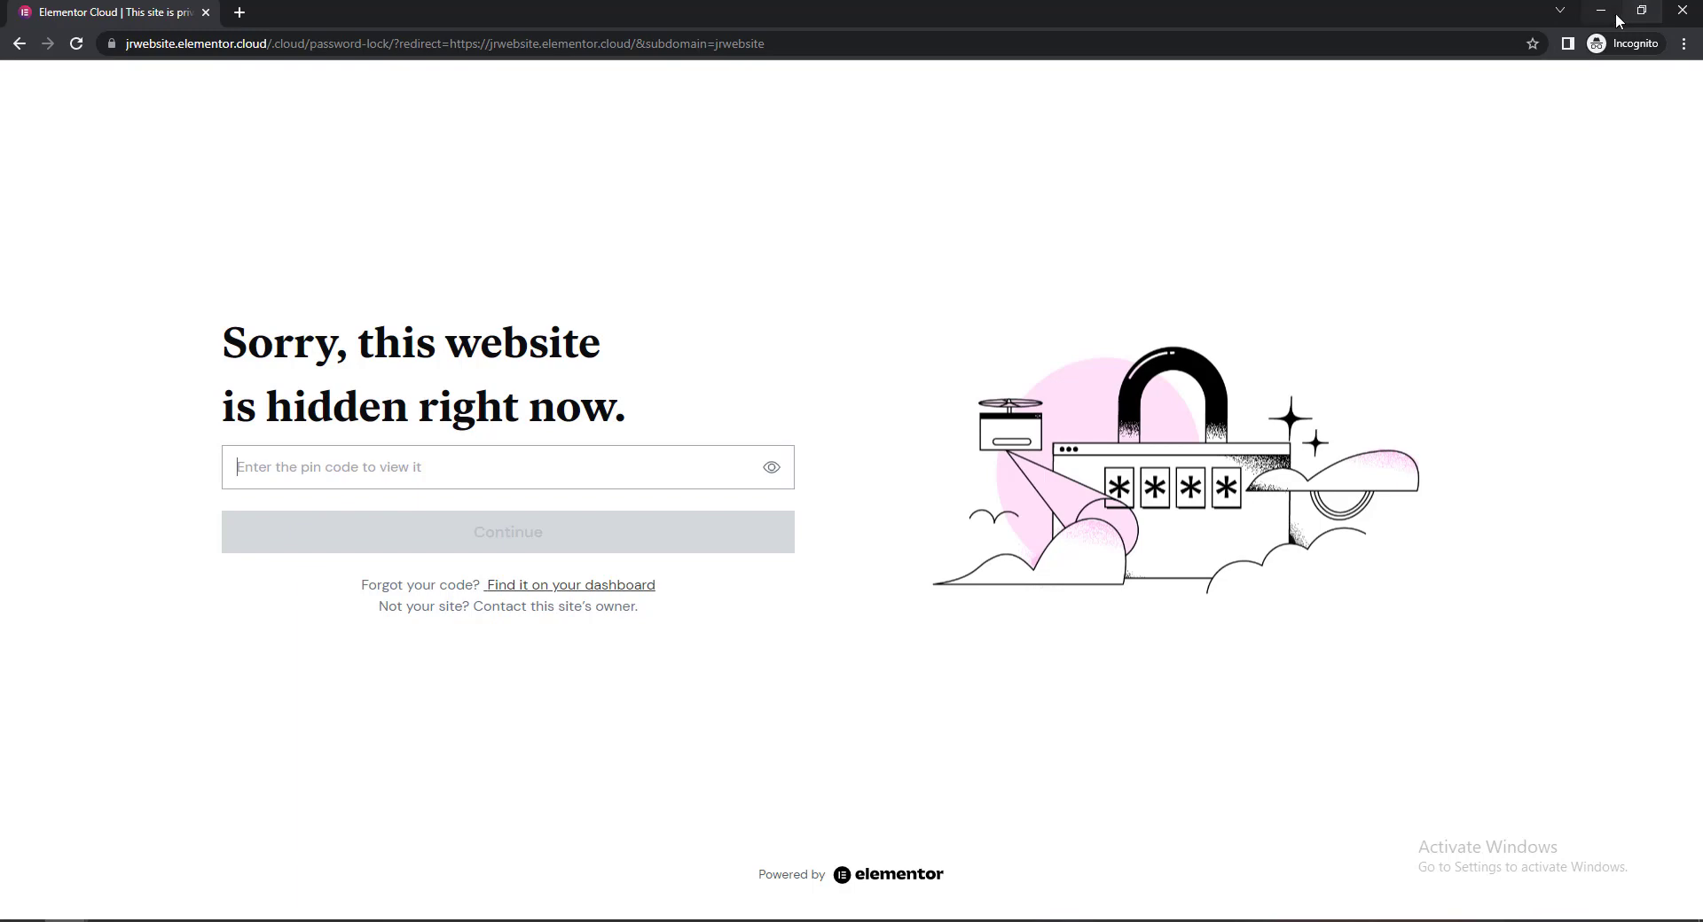
pyautogui.hotkey('alt', 'Tab')
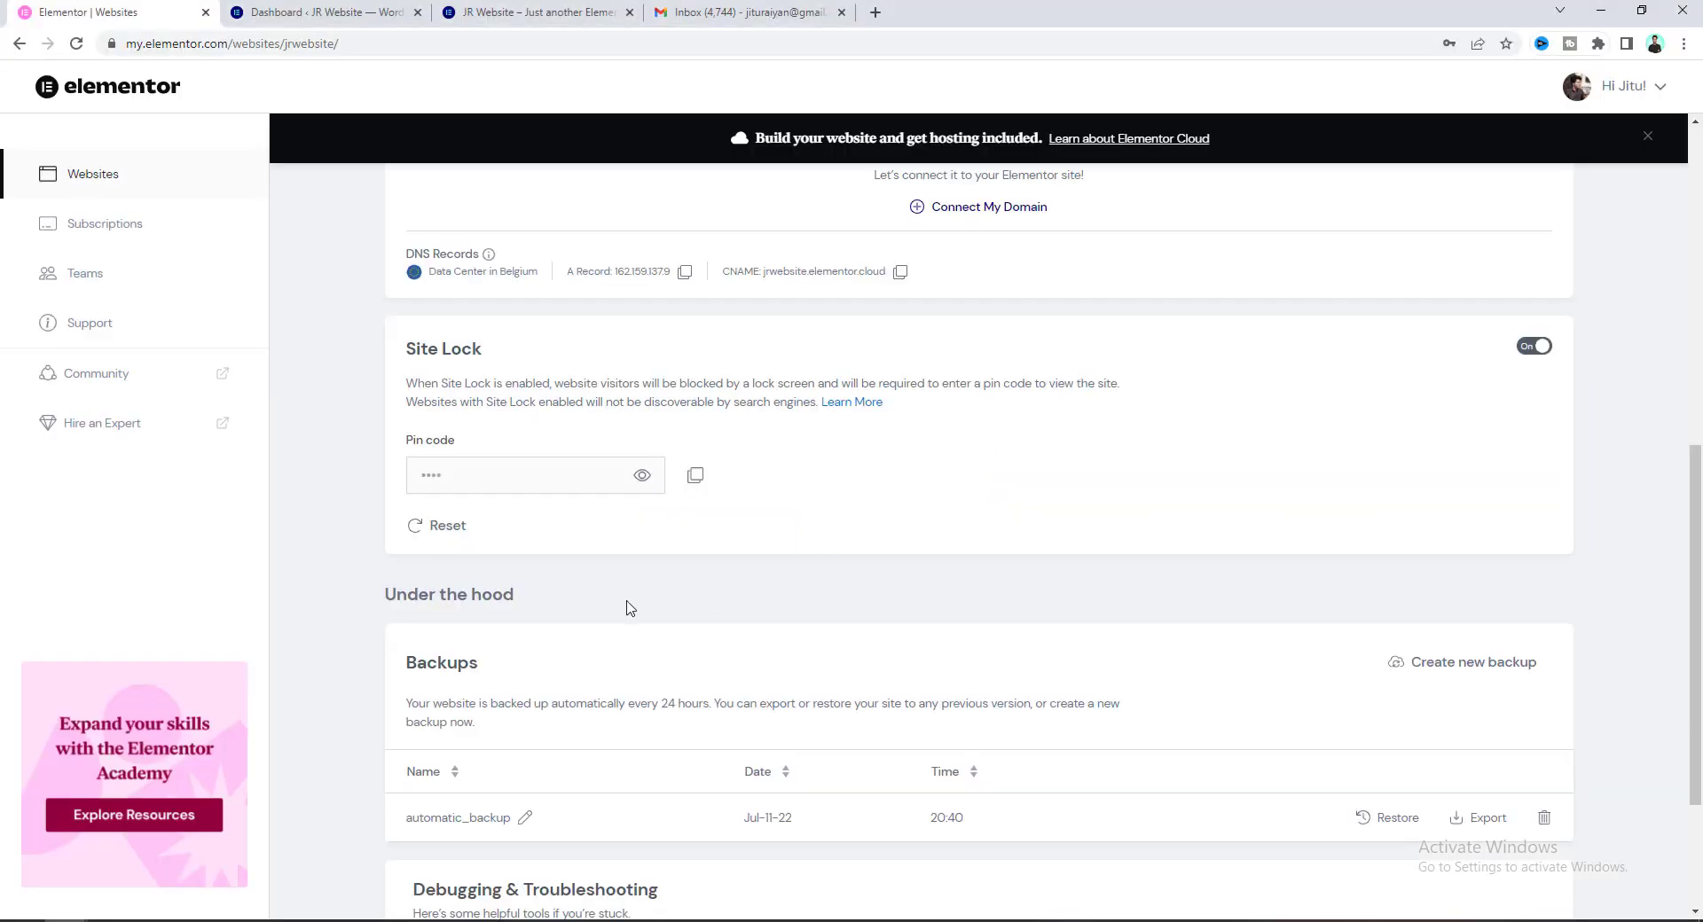
pyautogui.click(696, 479)
pyautogui.moveTo(67, 921)
pyautogui.click(289, 858)
pyautogui.hotkey('ctrl', 'v')
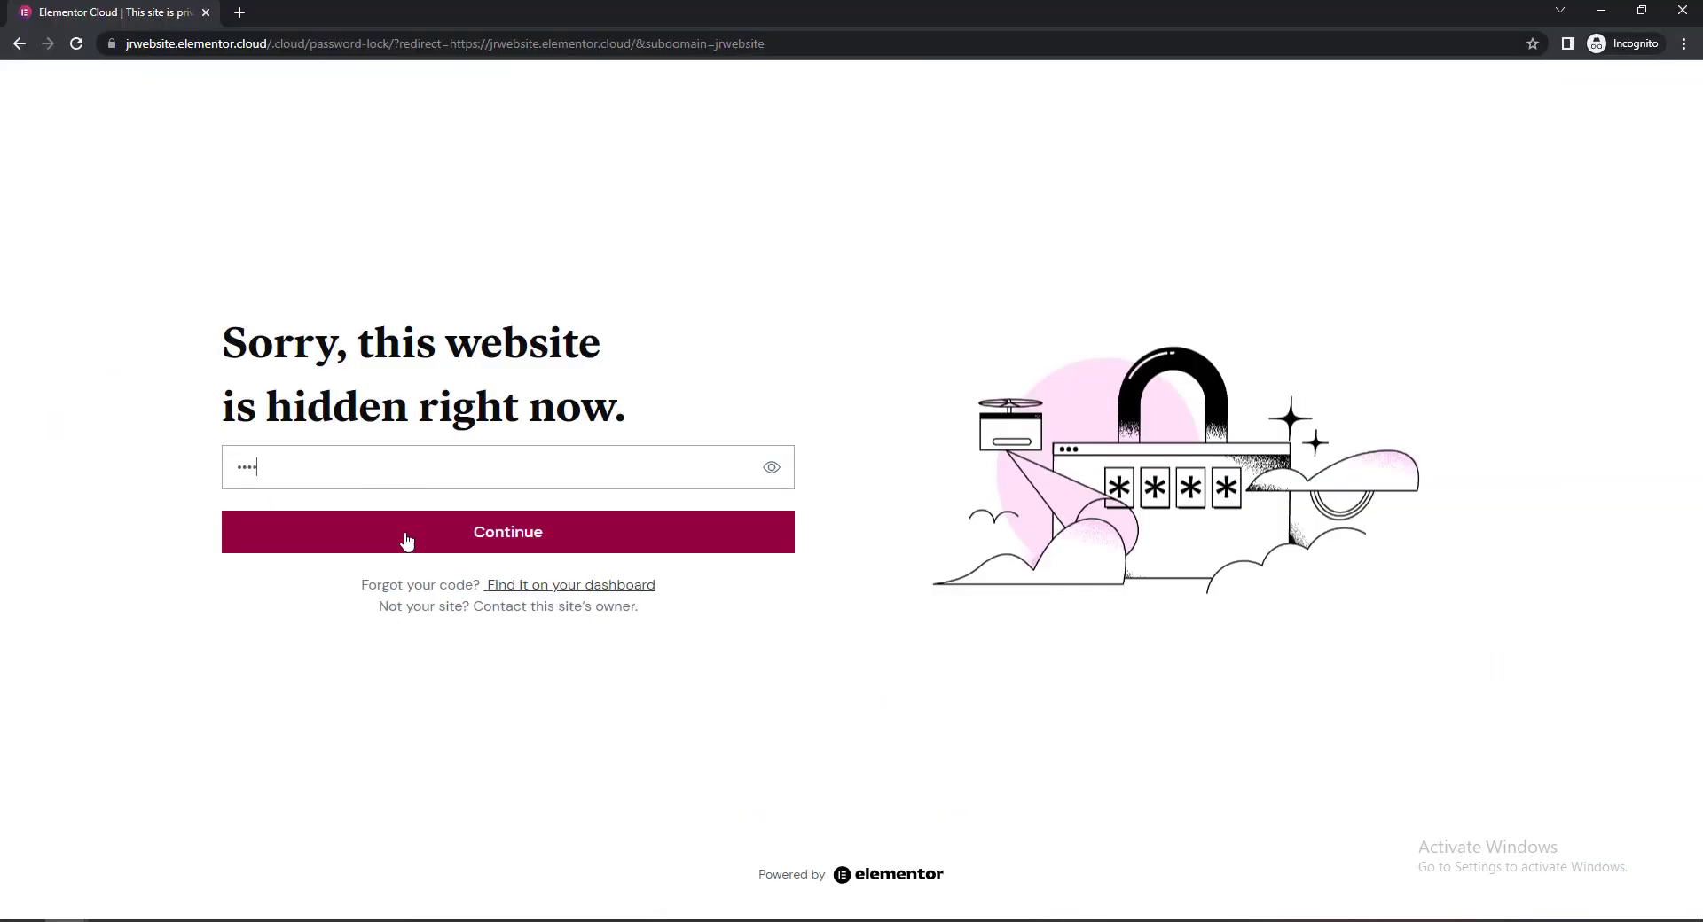
pyautogui.click(408, 541)
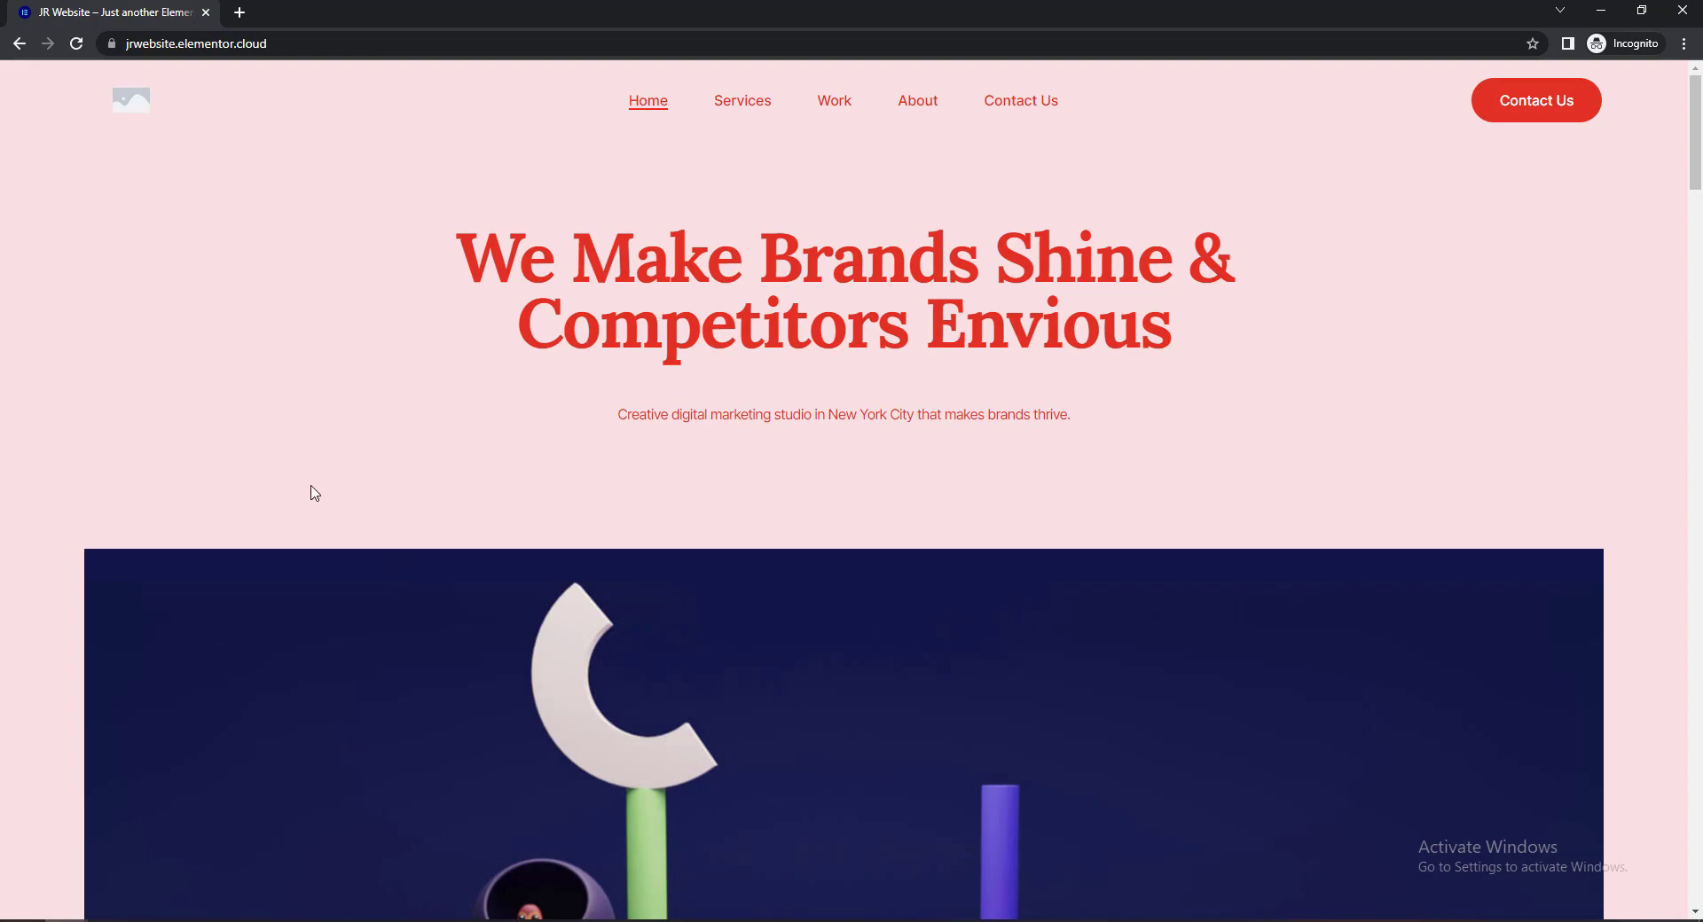
pyautogui.click(1682, 11)
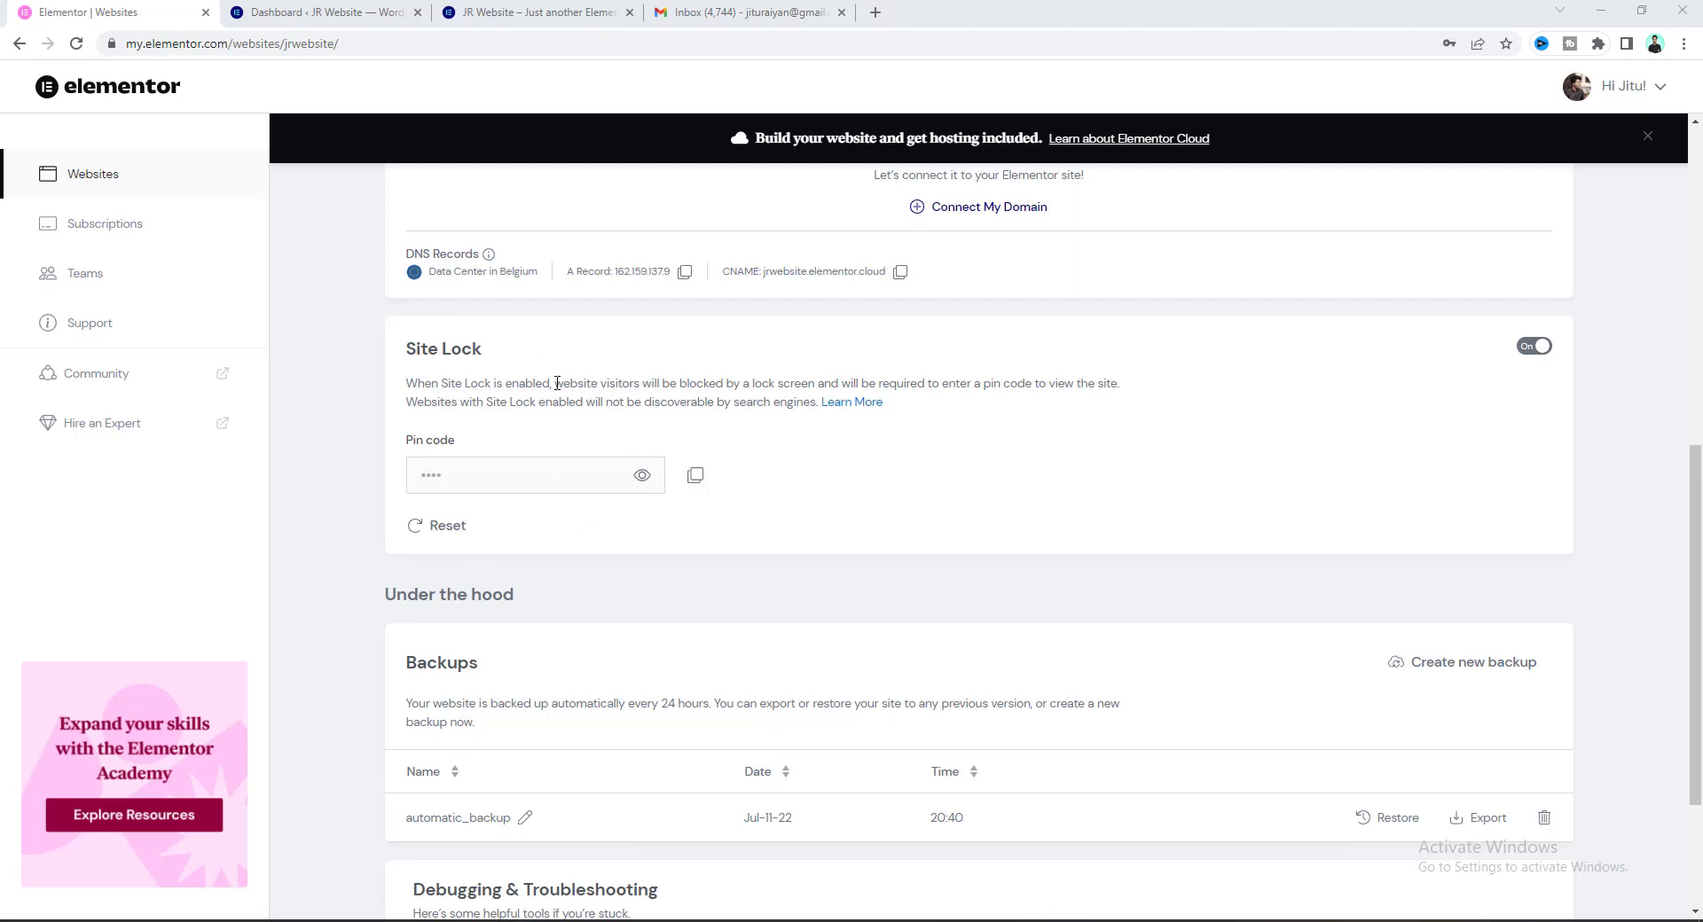
# Try to turn off Site Lock, check the Gmail inbox for the verification message, and have the verification email resent.
pyautogui.click(1529, 348)
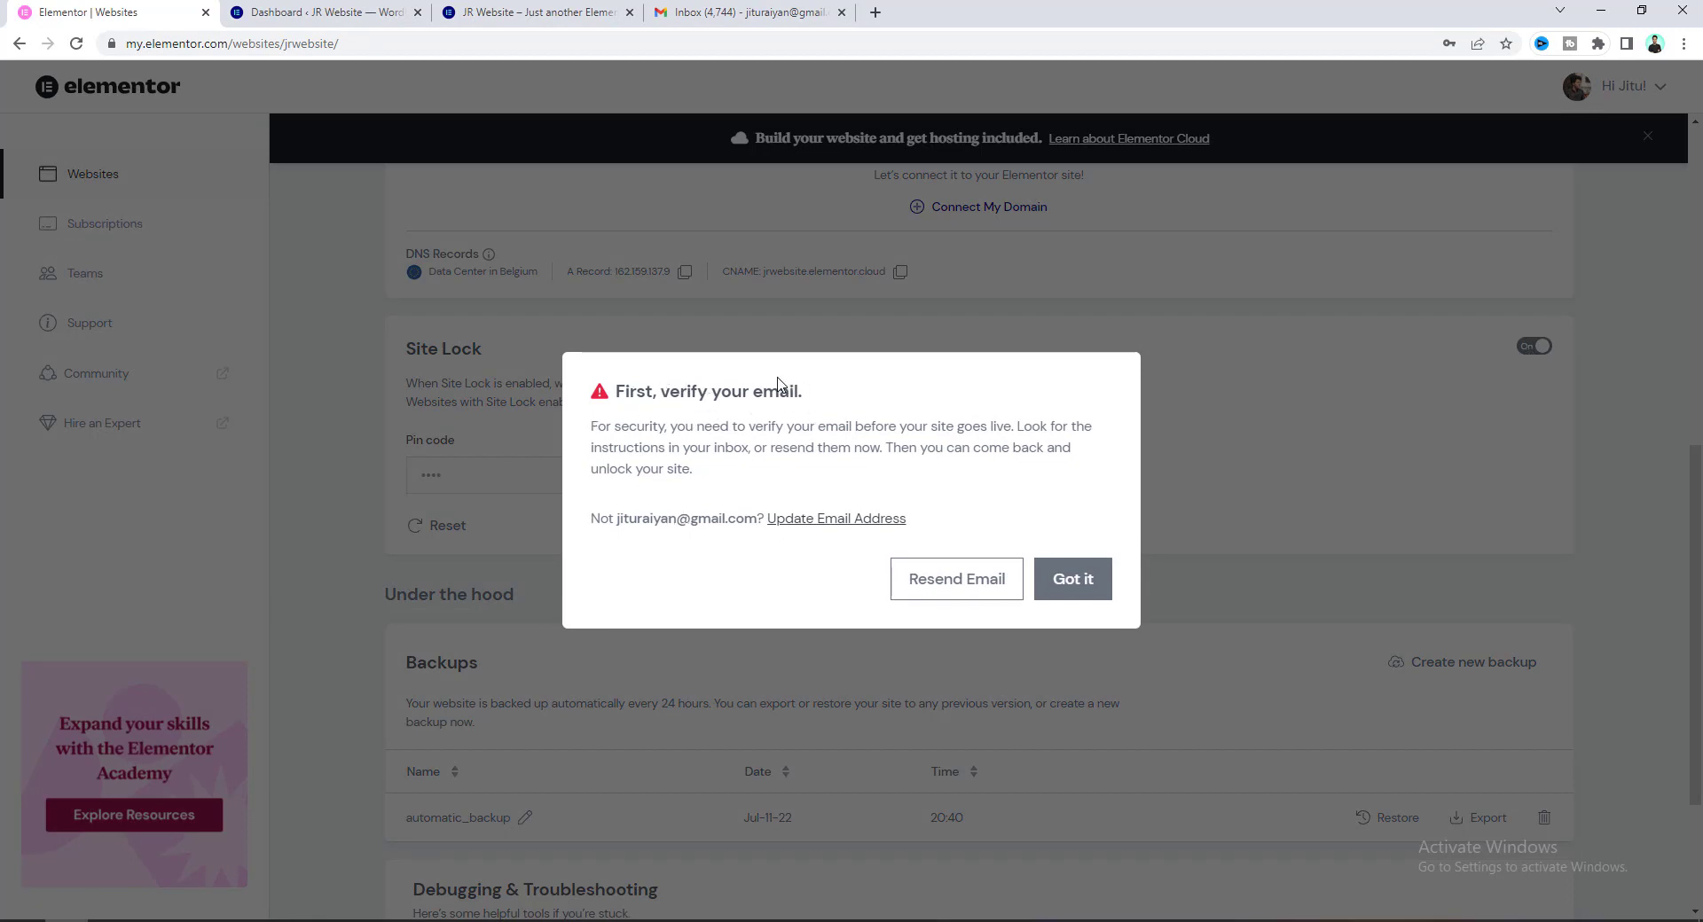
pyautogui.click(740, 11)
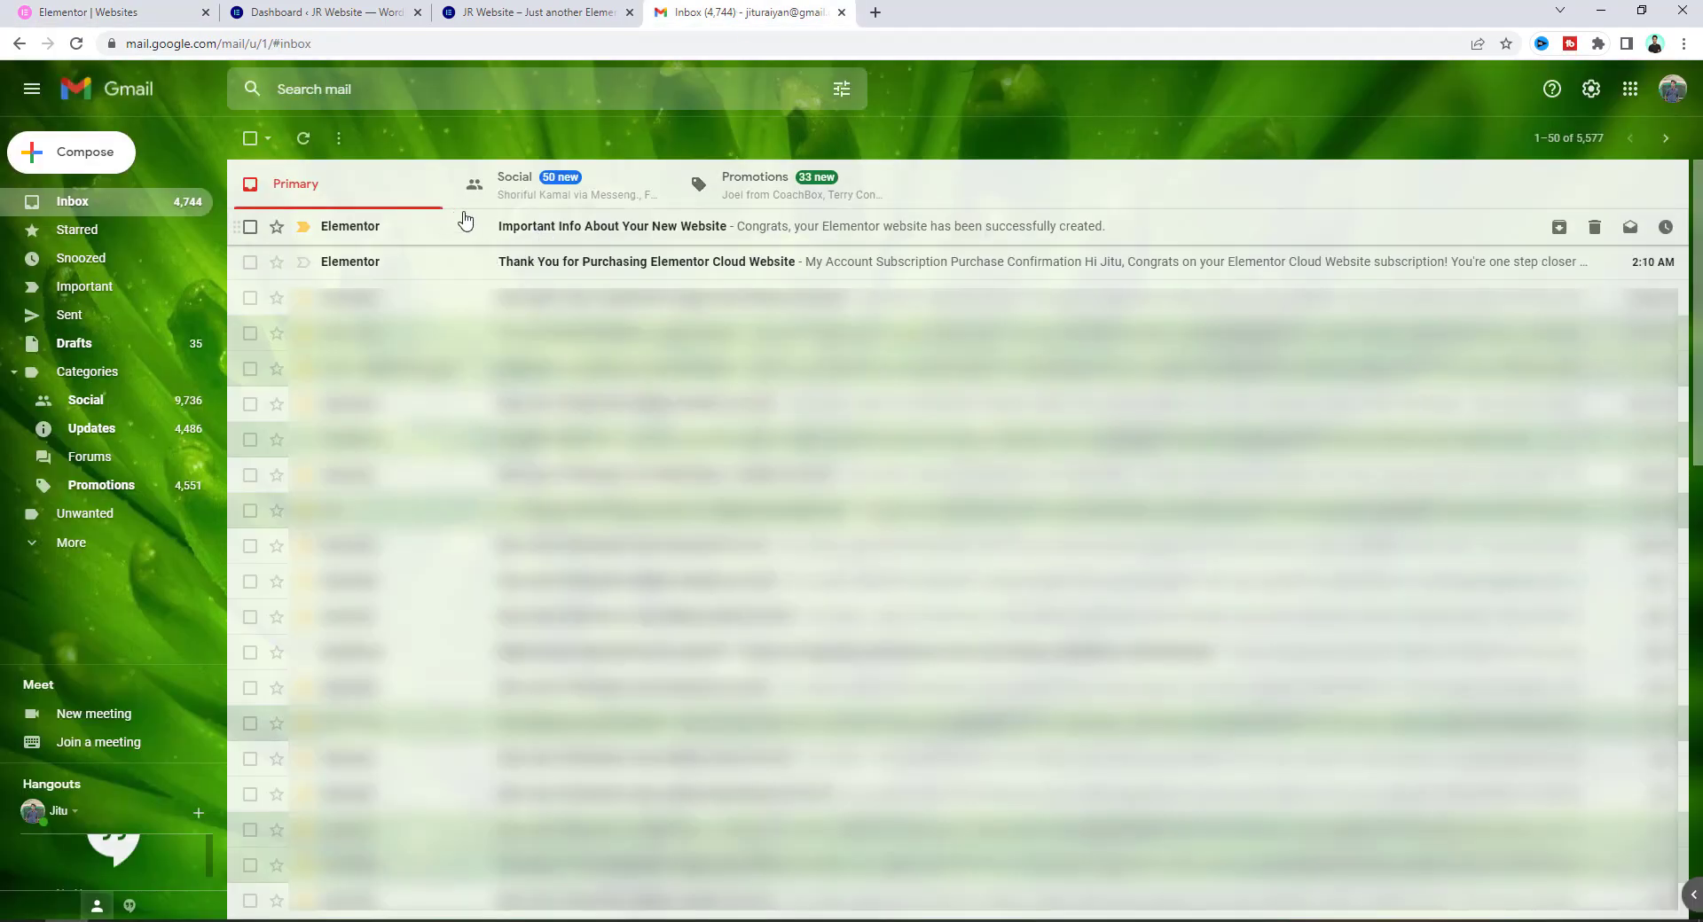
pyautogui.click(97, 8)
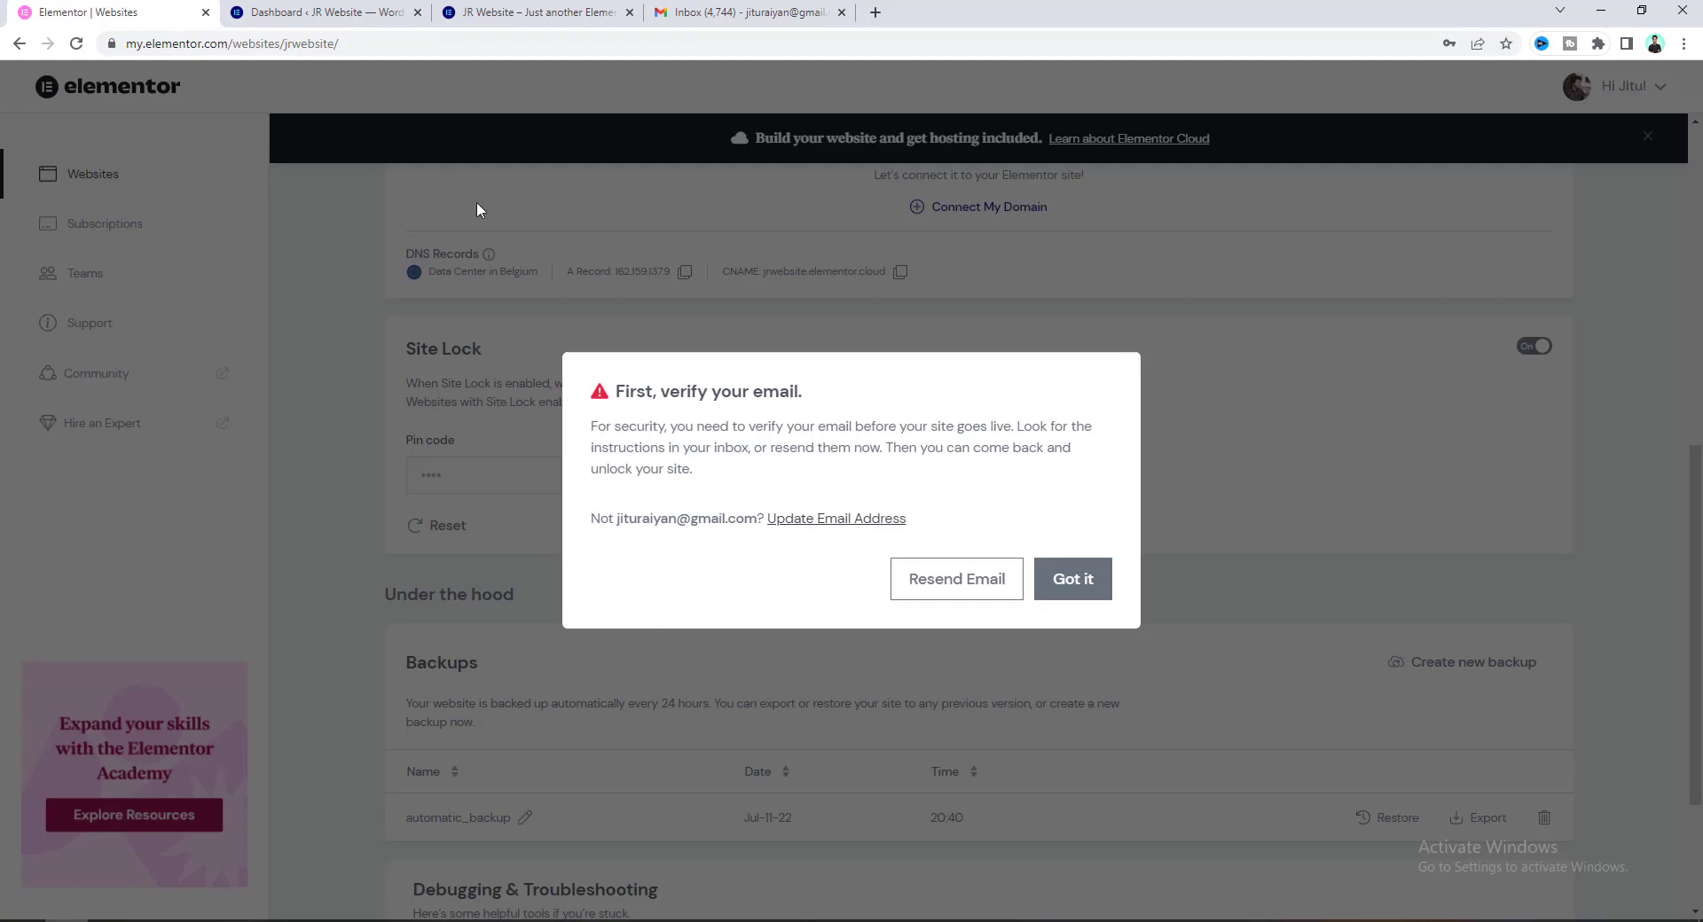
pyautogui.click(940, 582)
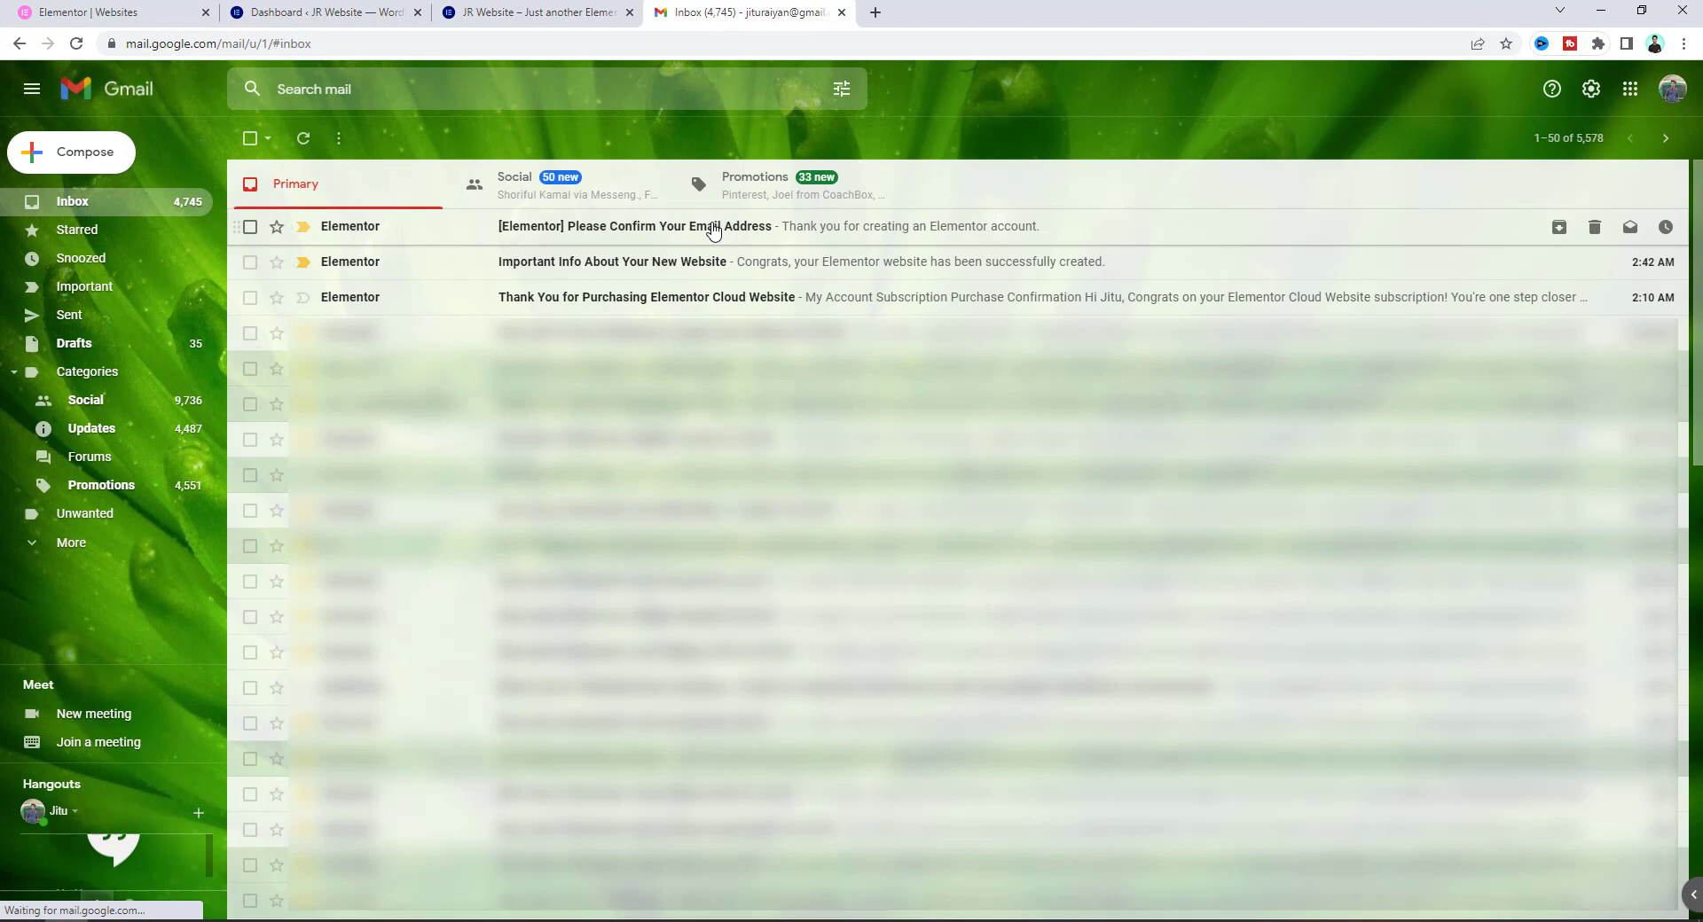
# Confirm the account's email address from Elementor's confirmation message in Gmail and continue to the Elementor account.
pyautogui.click(713, 230)
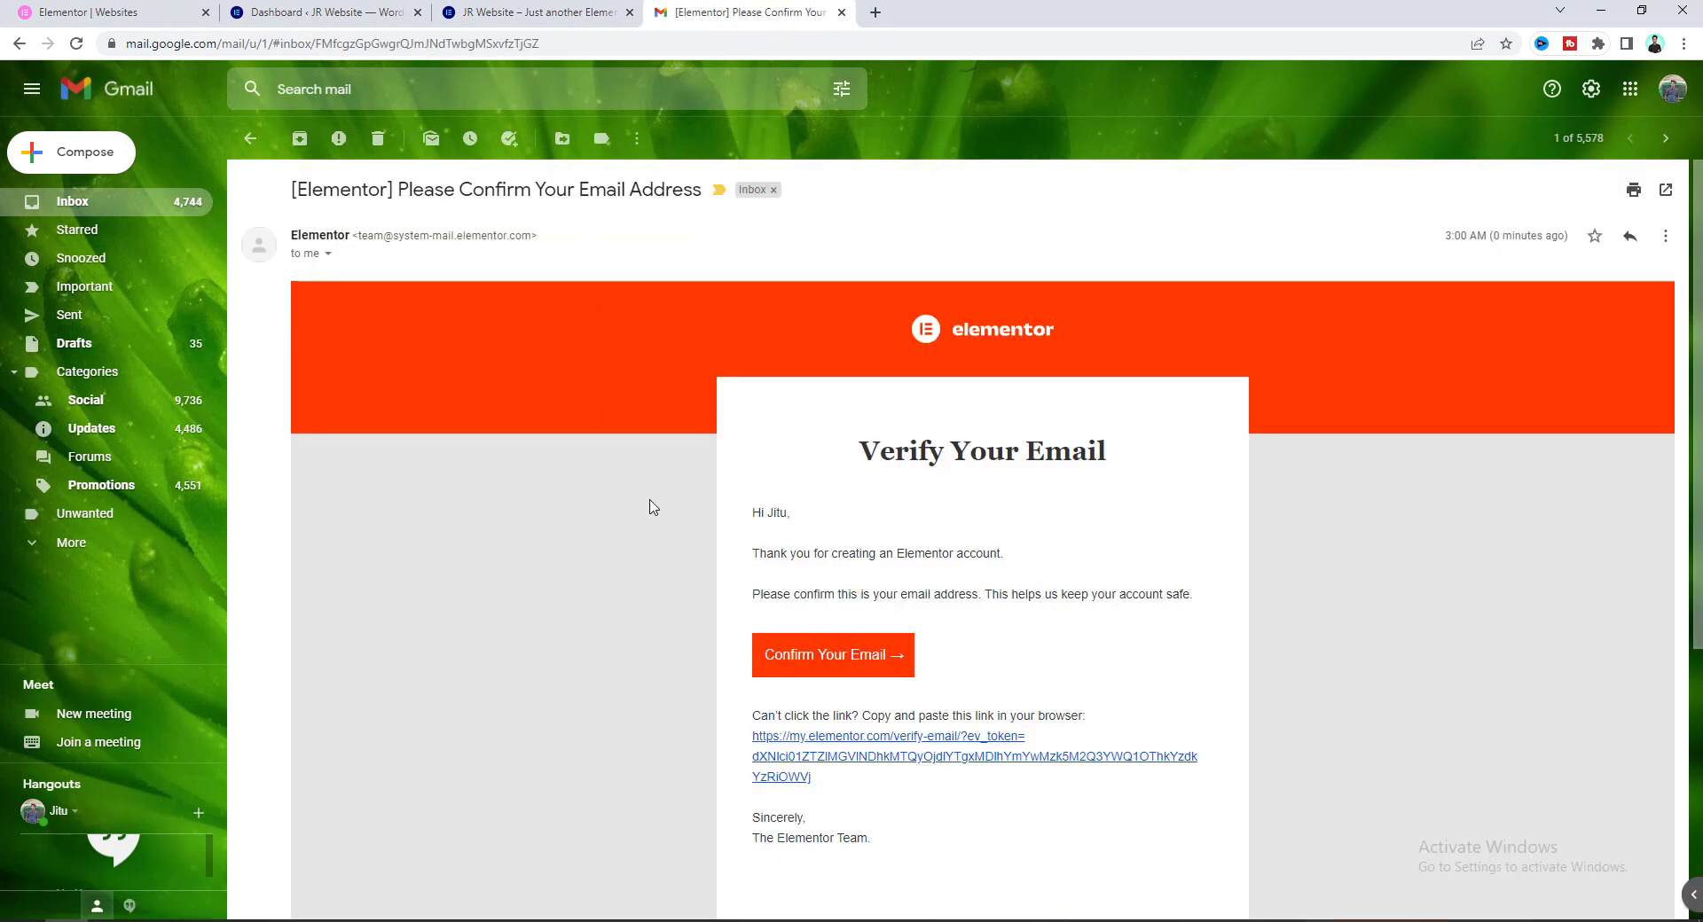
pyautogui.click(827, 664)
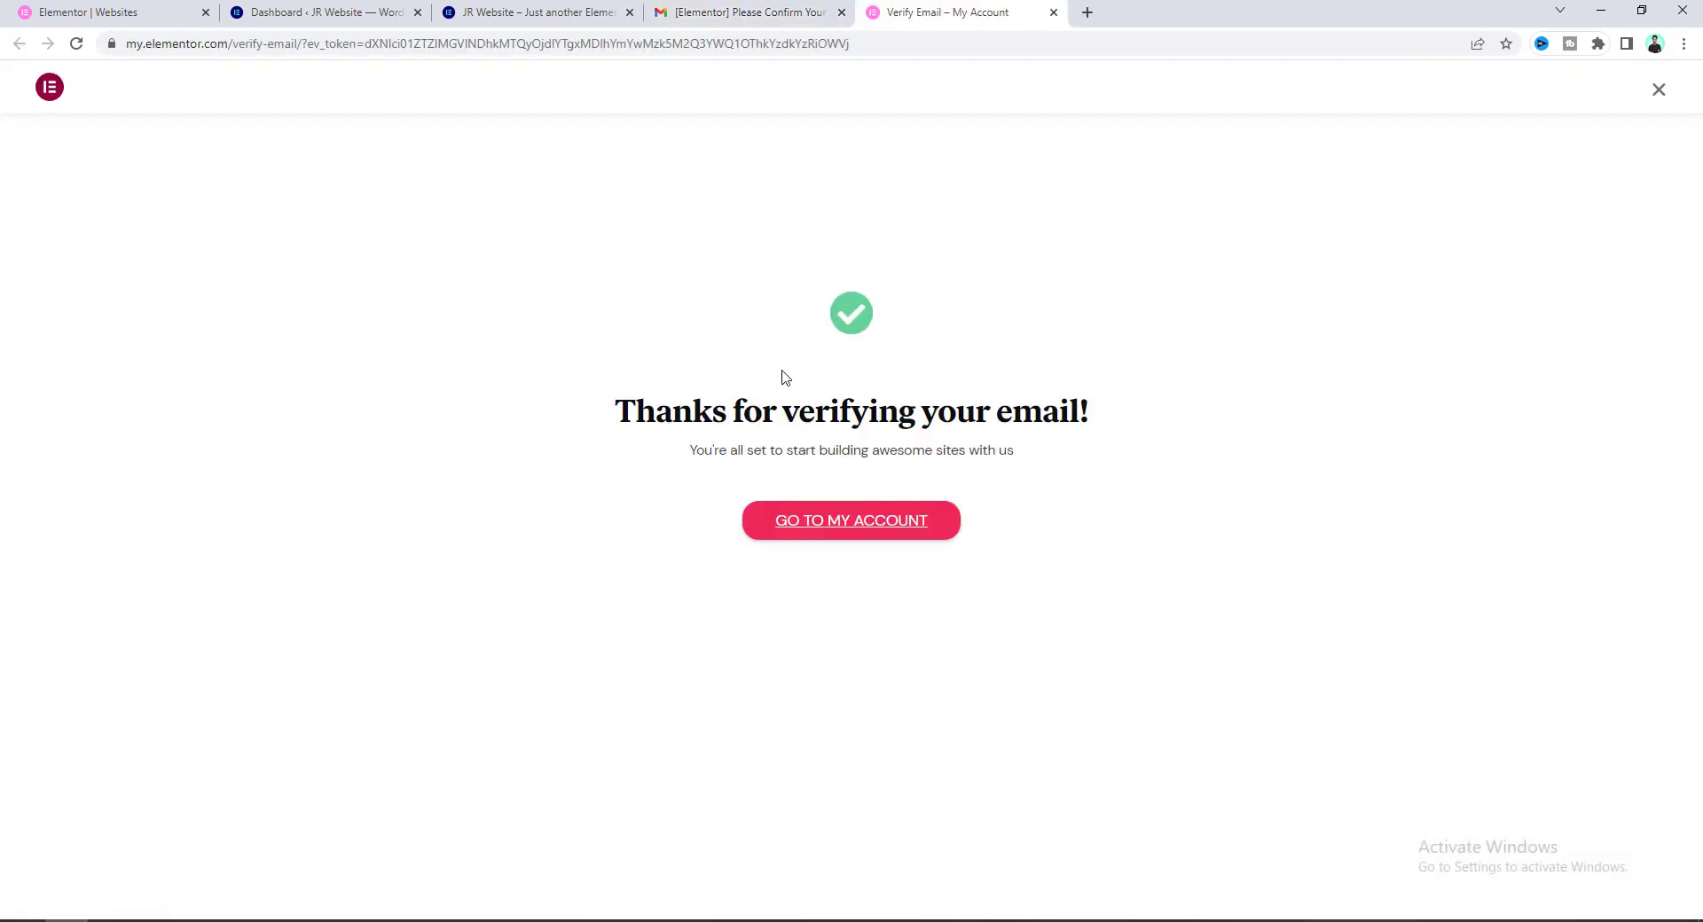
pyautogui.click(813, 523)
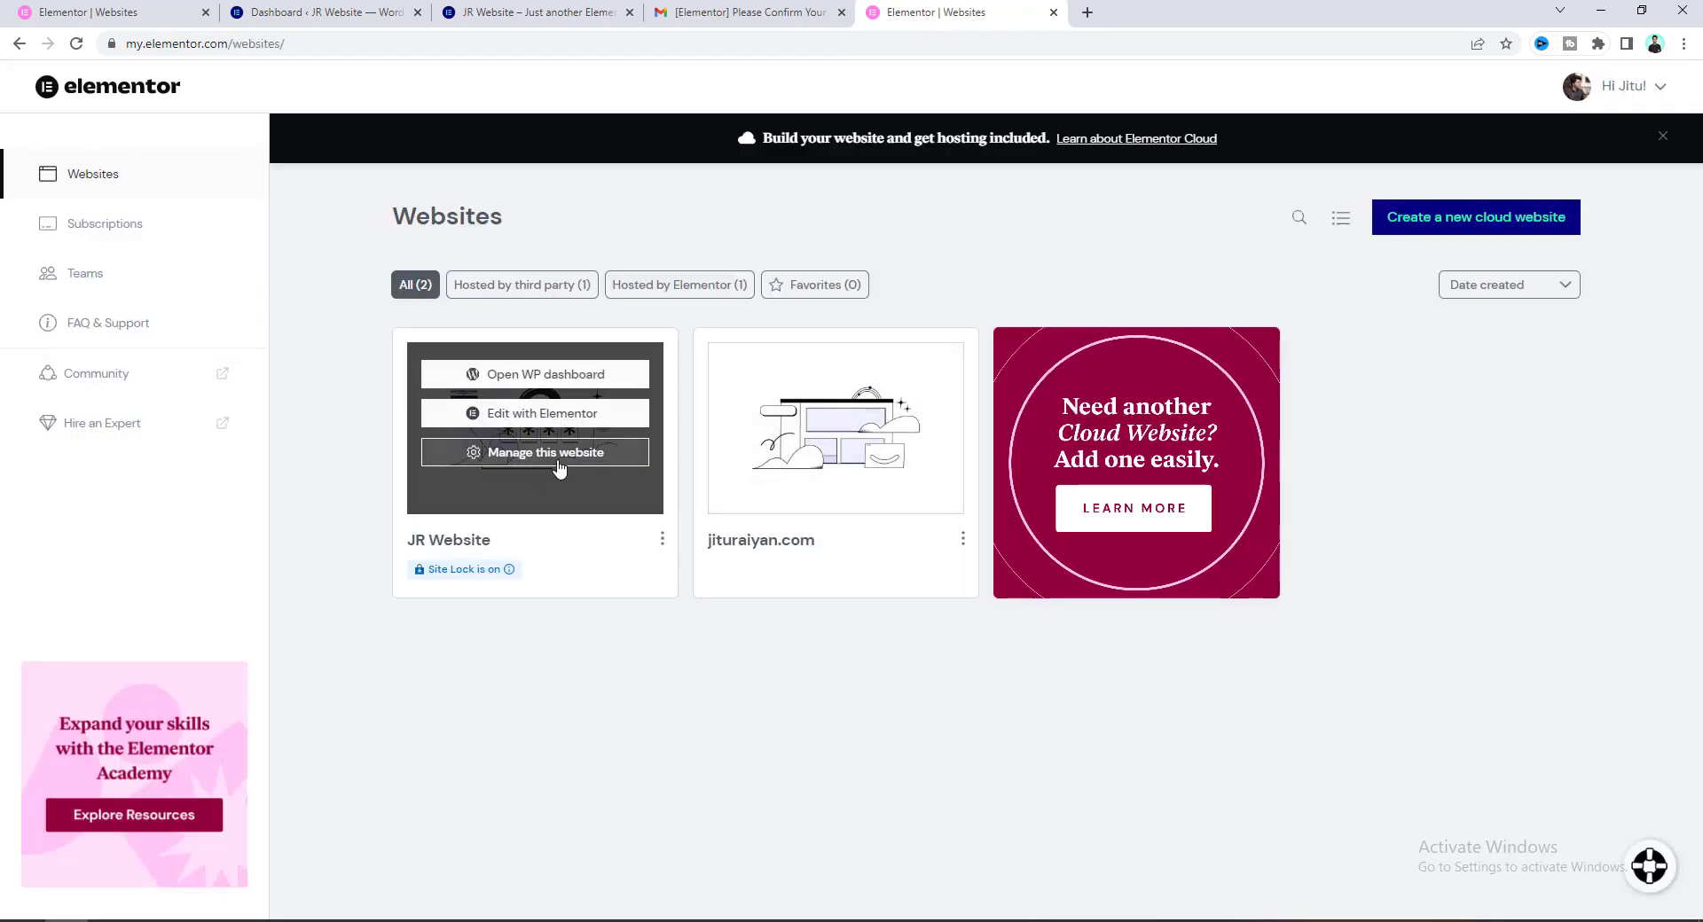
# Open JR Website's management page and turn off Site Lock.
pyautogui.click(559, 466)
pyautogui.scroll(-7, 1047, 409)
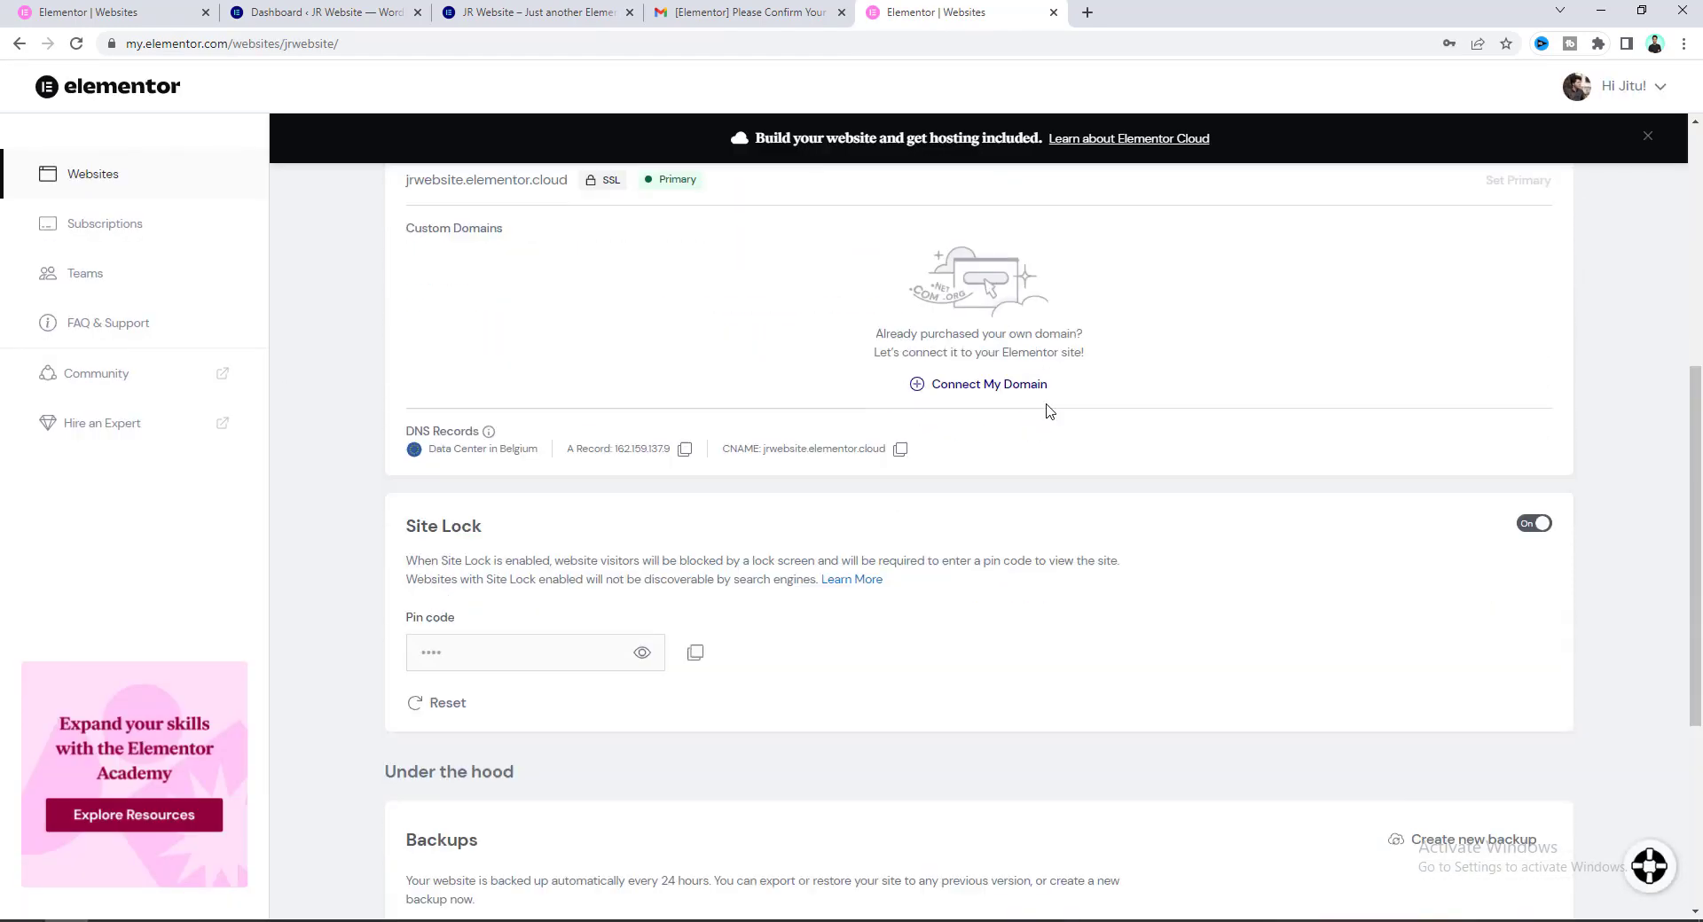
pyautogui.scroll(-2, 1051, 415)
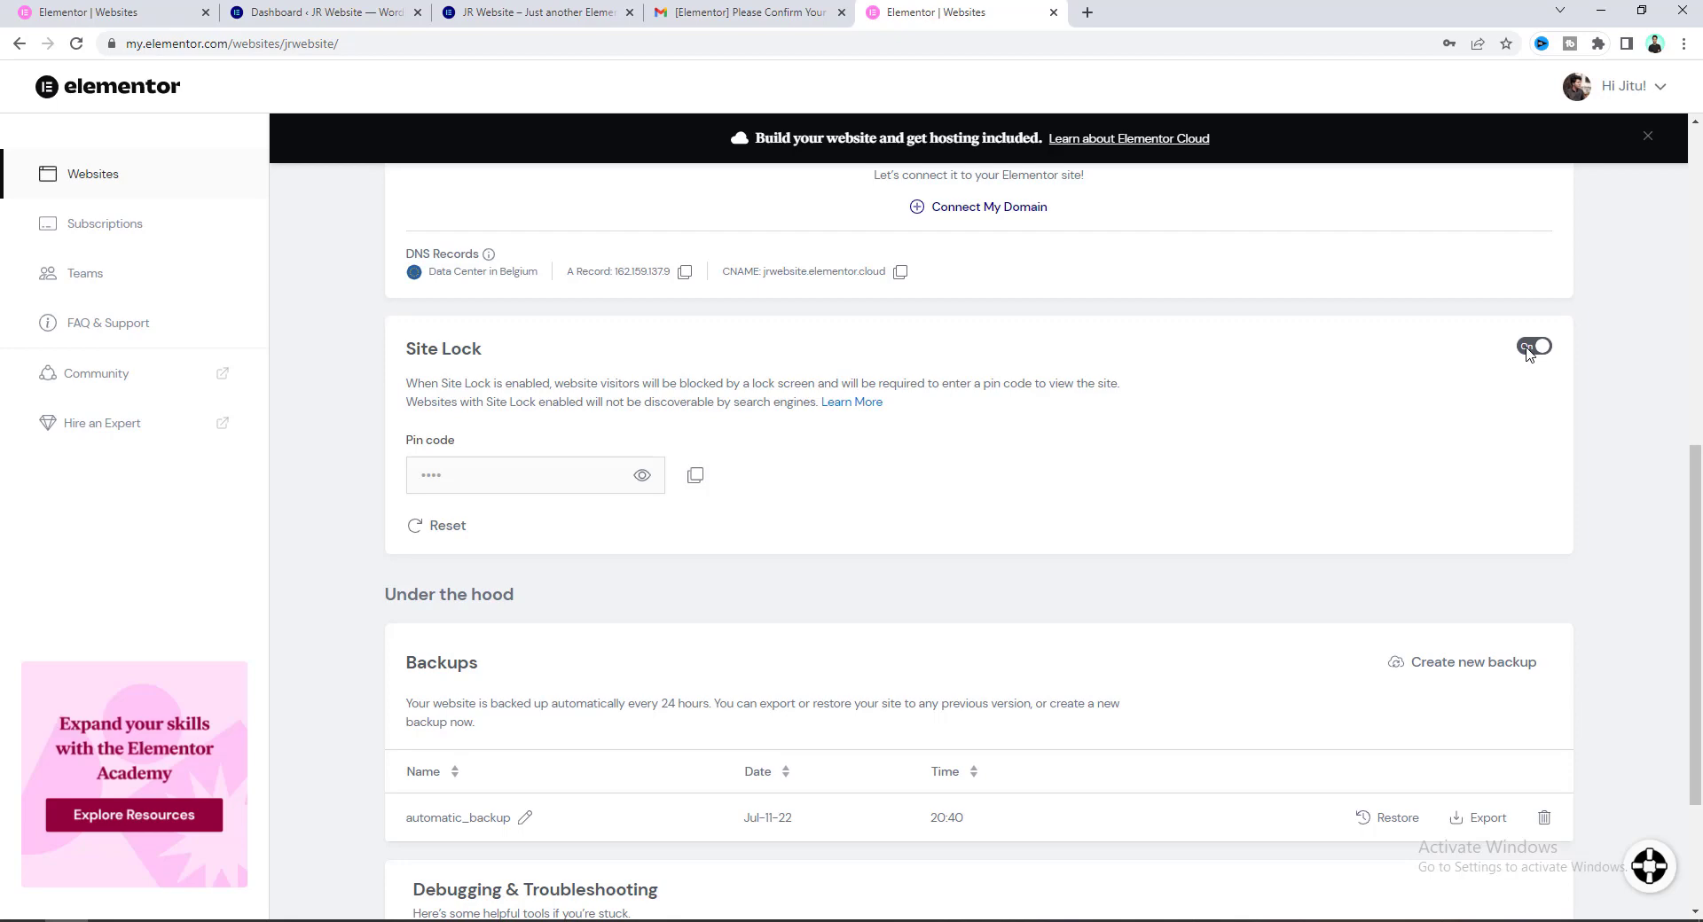
pyautogui.click(1527, 347)
pyautogui.click(1051, 529)
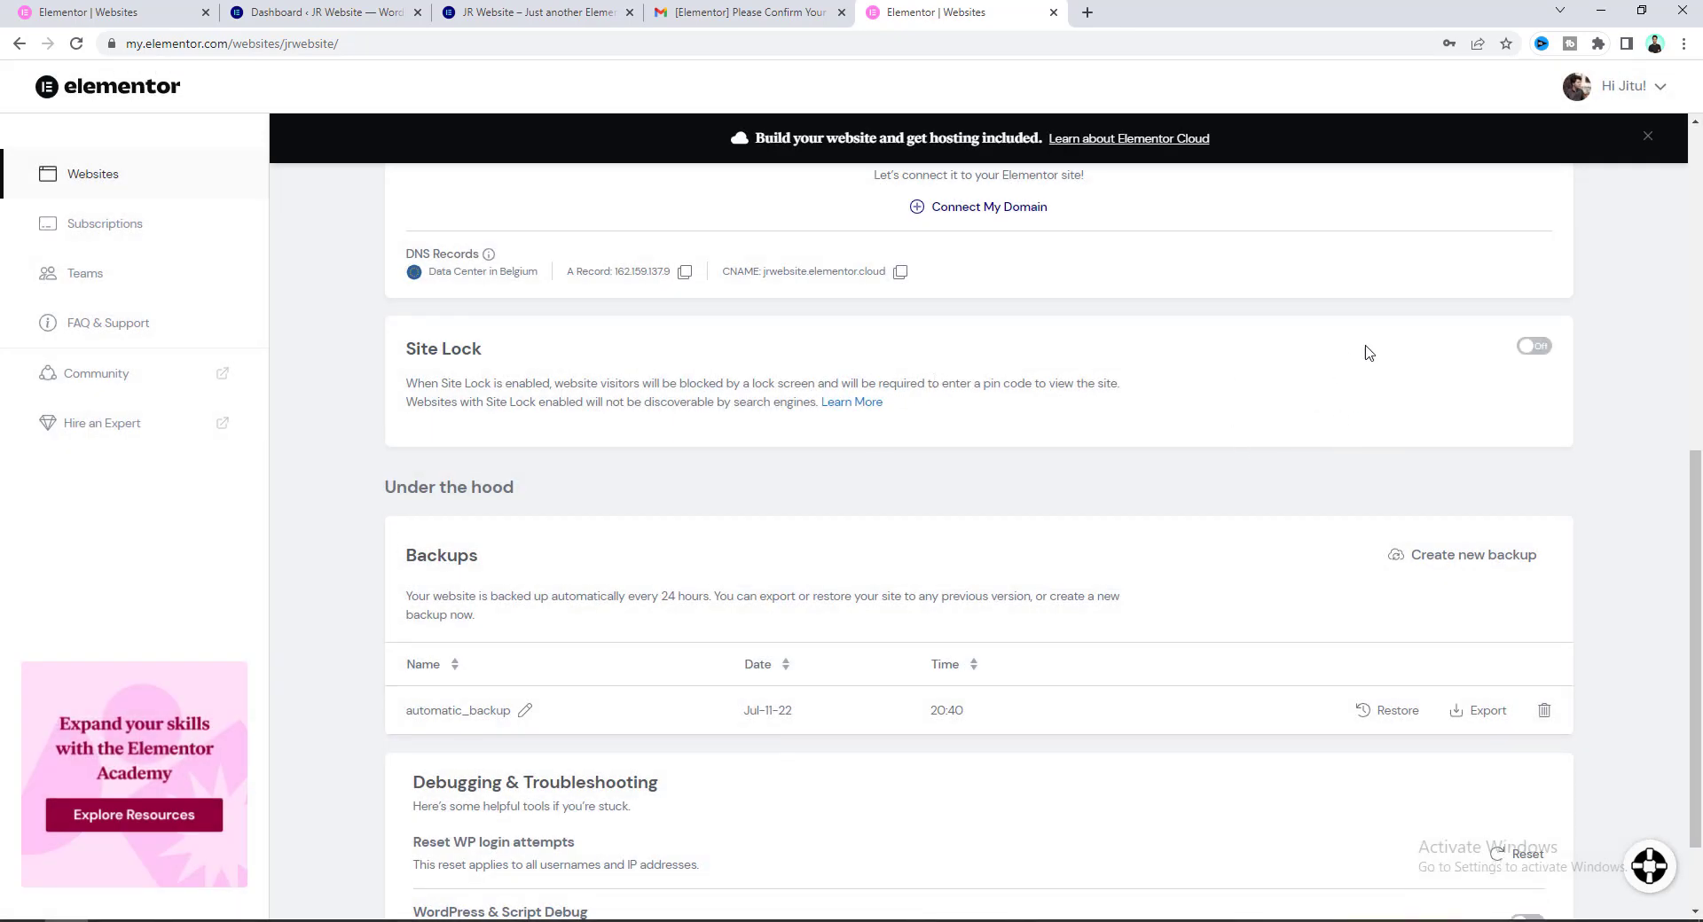
# Review the backup and debugging tools, and view the Elementor Support chat in both the account and the WP dashboard.
pyautogui.scroll(-2, 1124, 401)
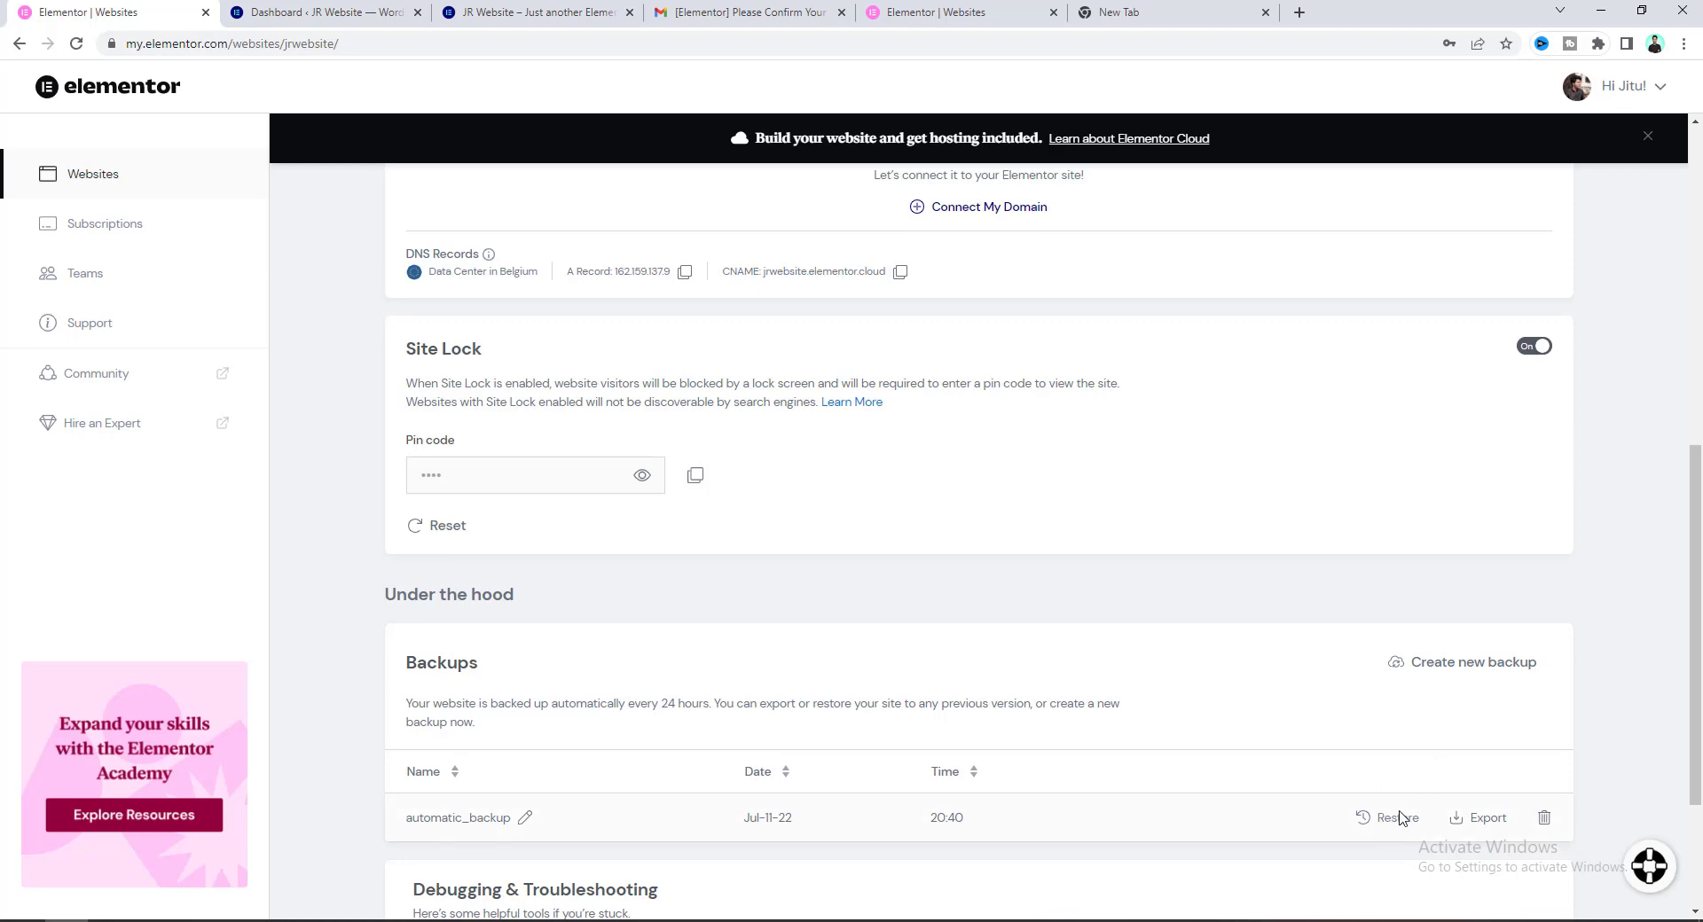
pyautogui.scroll(-3, 1163, 658)
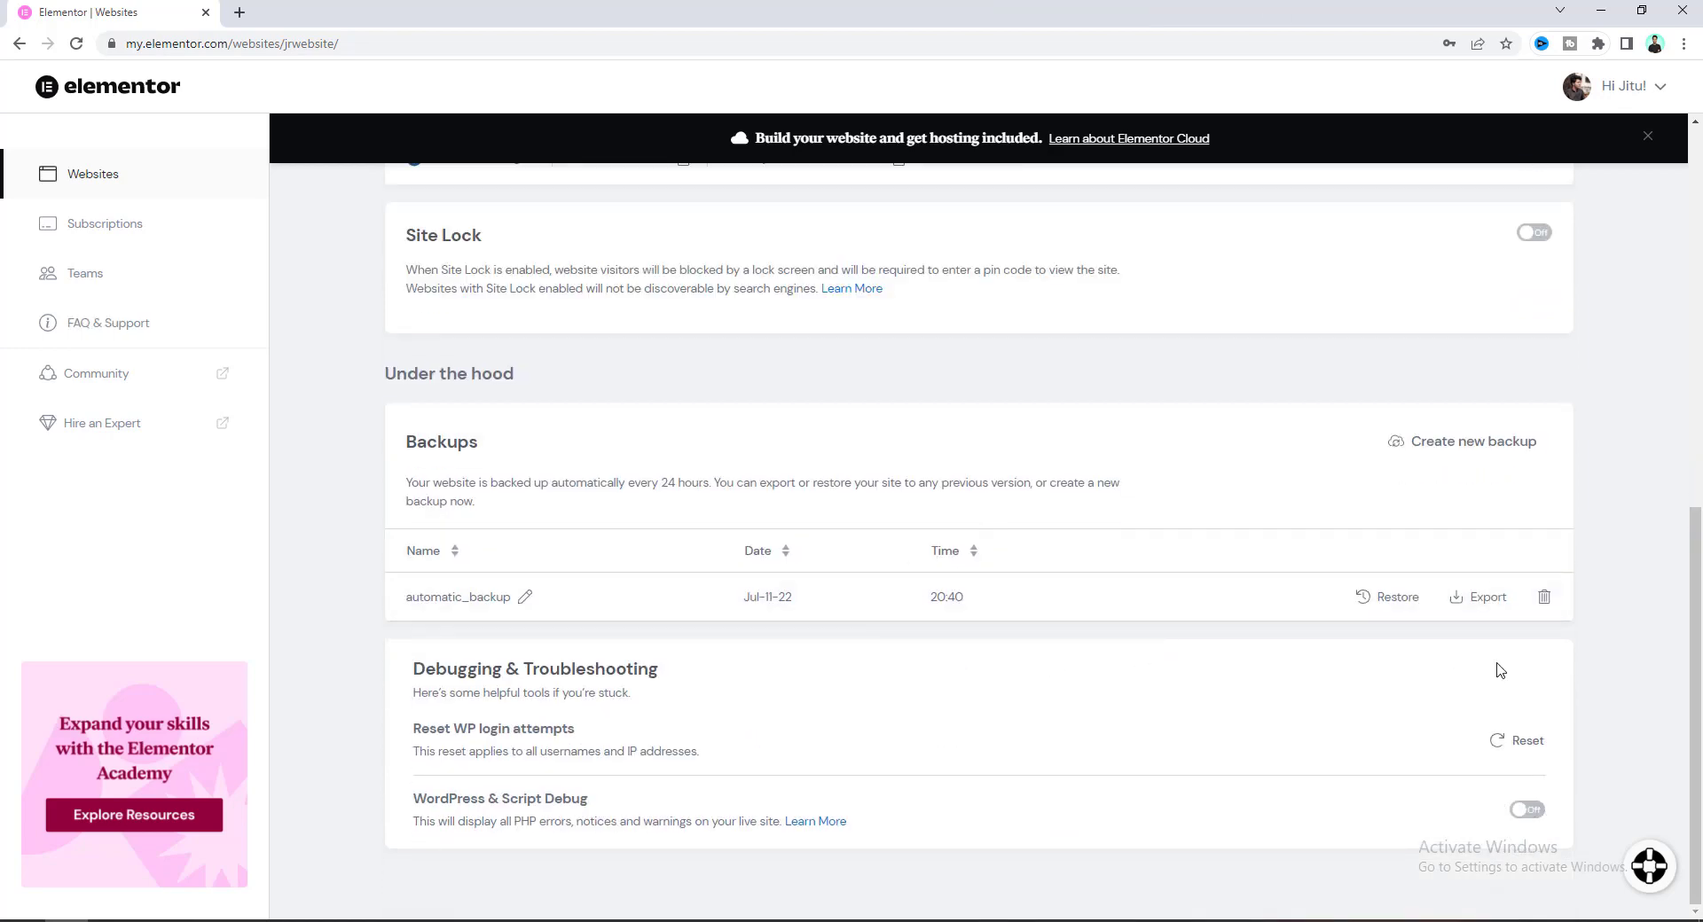
pyautogui.click(1648, 863)
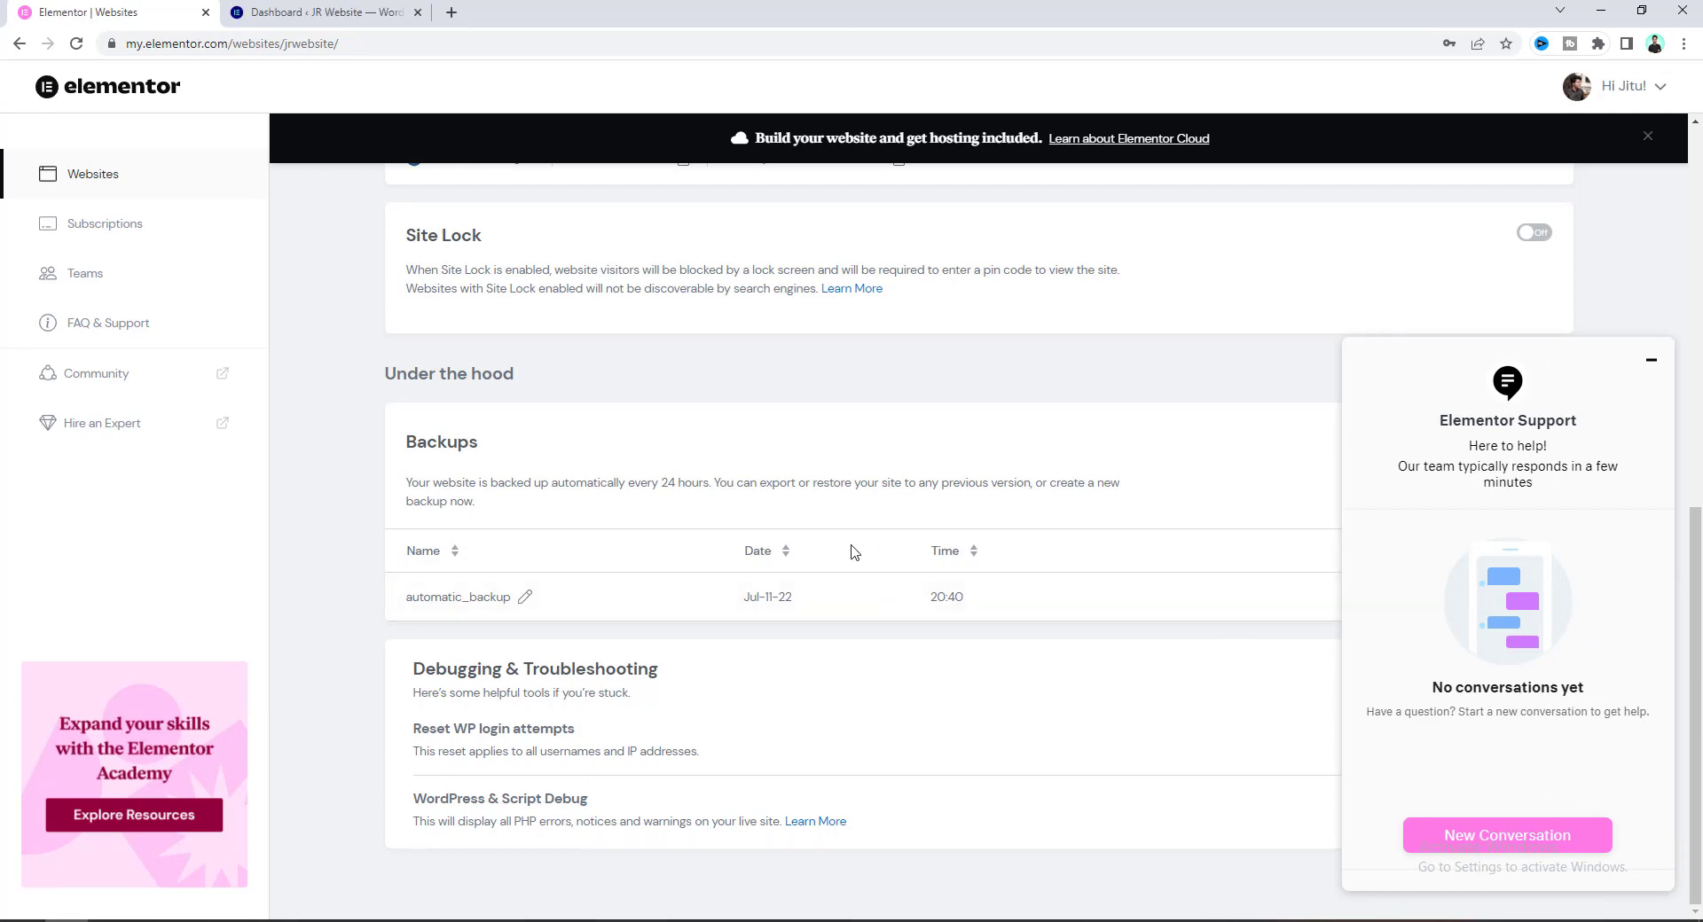
pyautogui.click(369, 10)
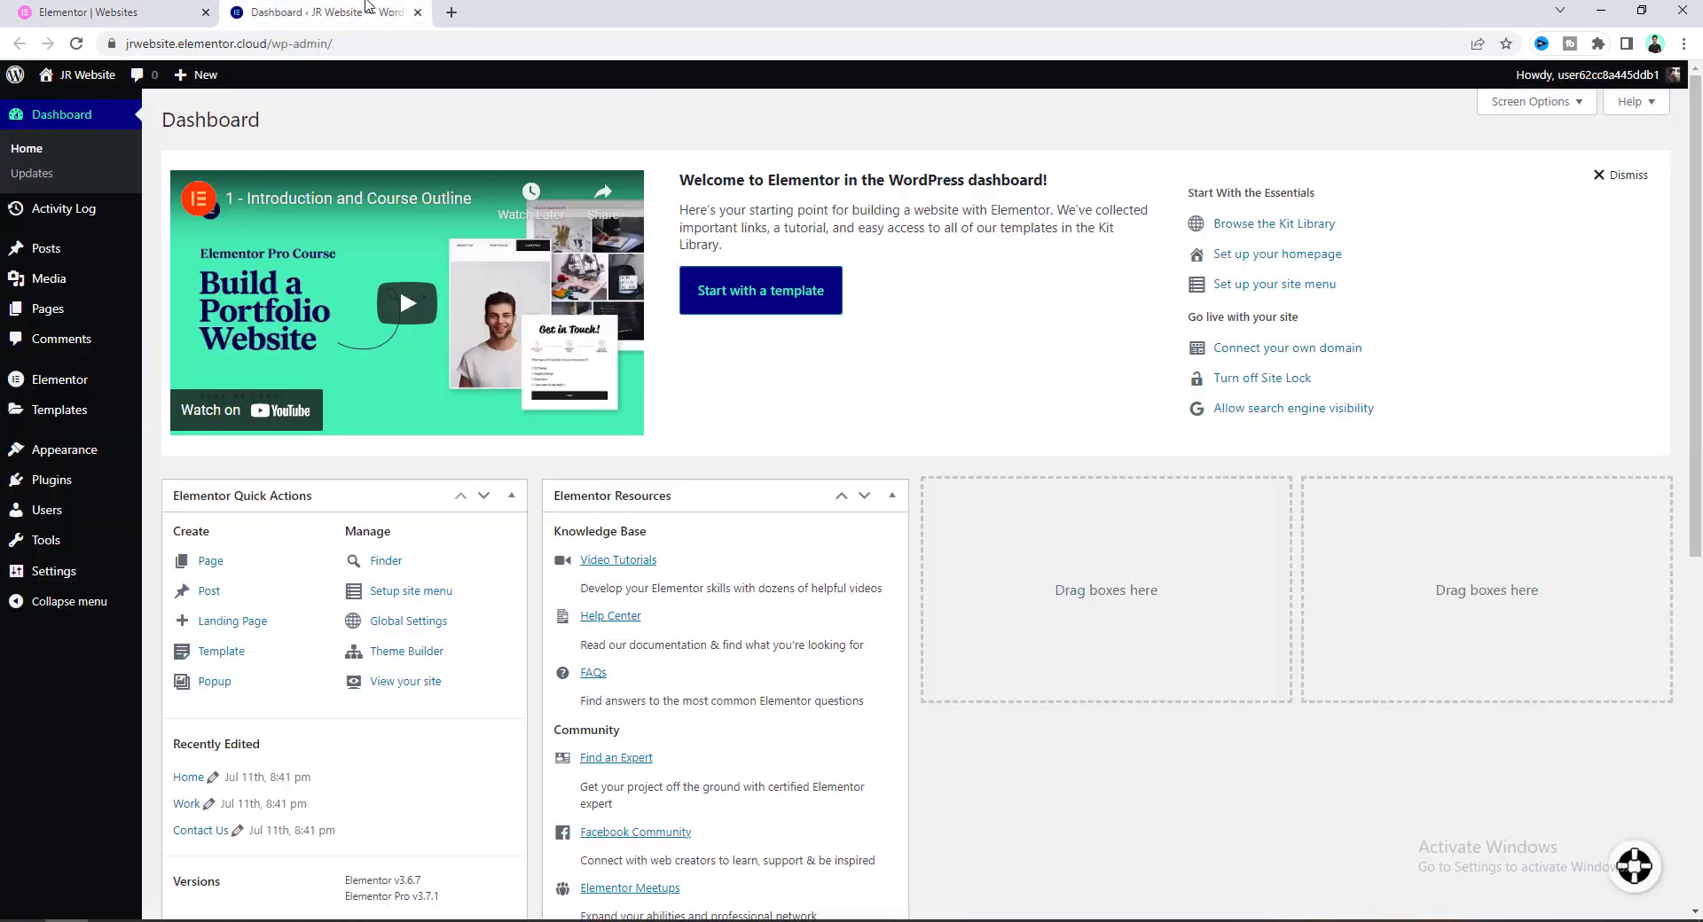
pyautogui.click(1635, 865)
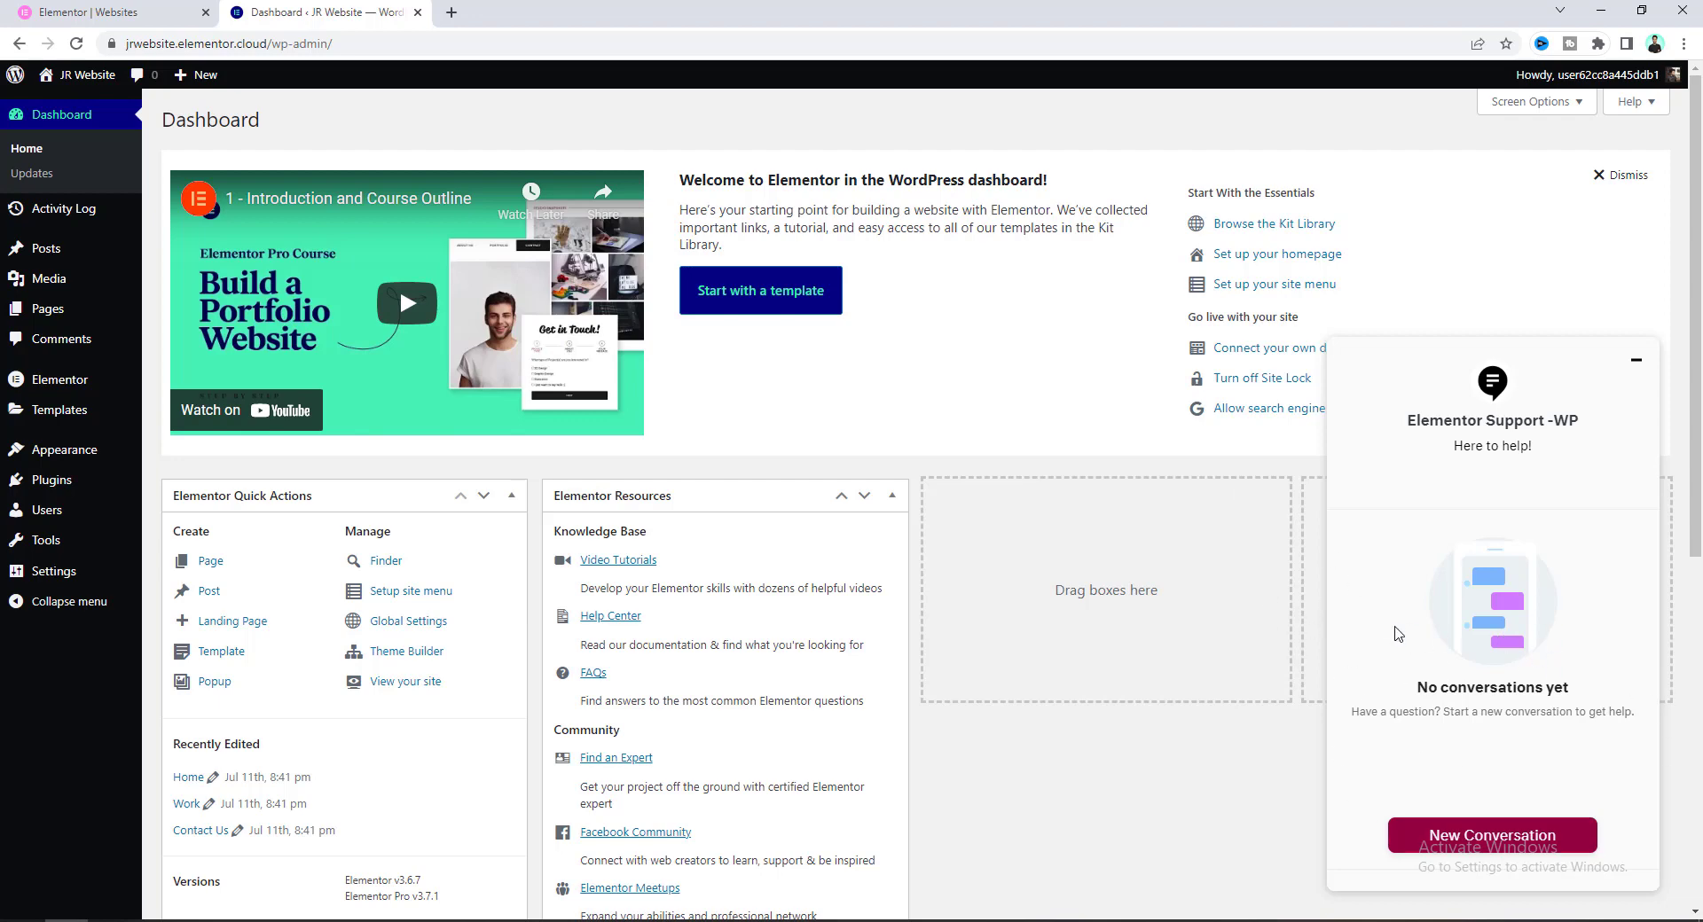
# Open Hire an Expert from the Elementor account, browse the listed experts, and close the directory.
pyautogui.click(71, 16)
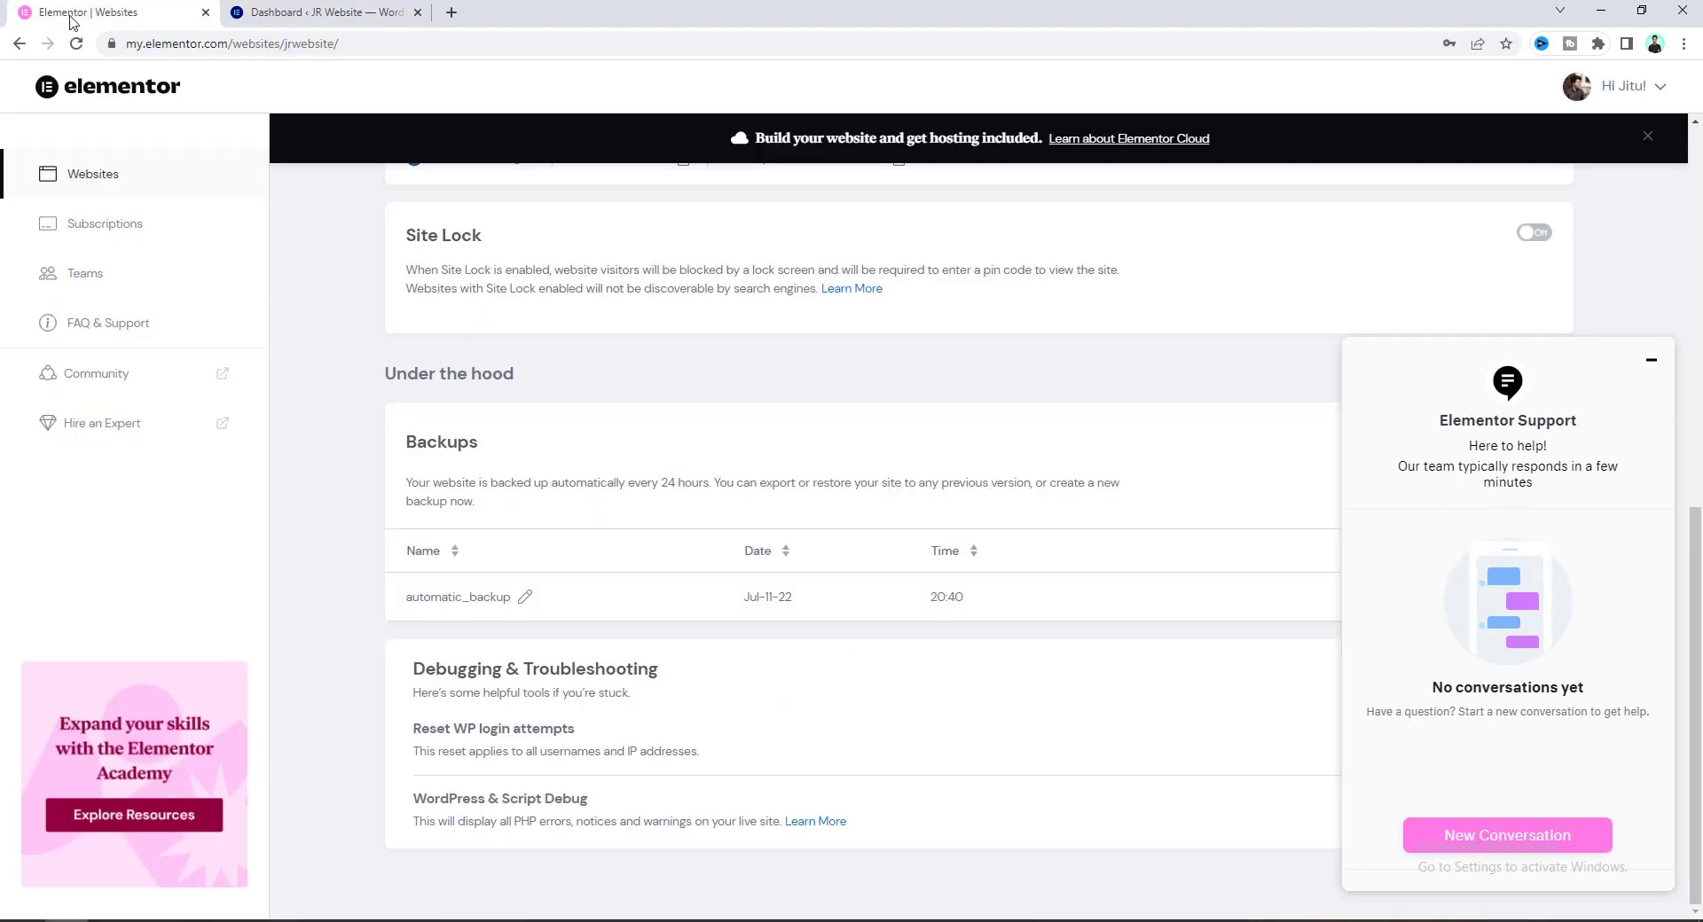
pyautogui.click(102, 431)
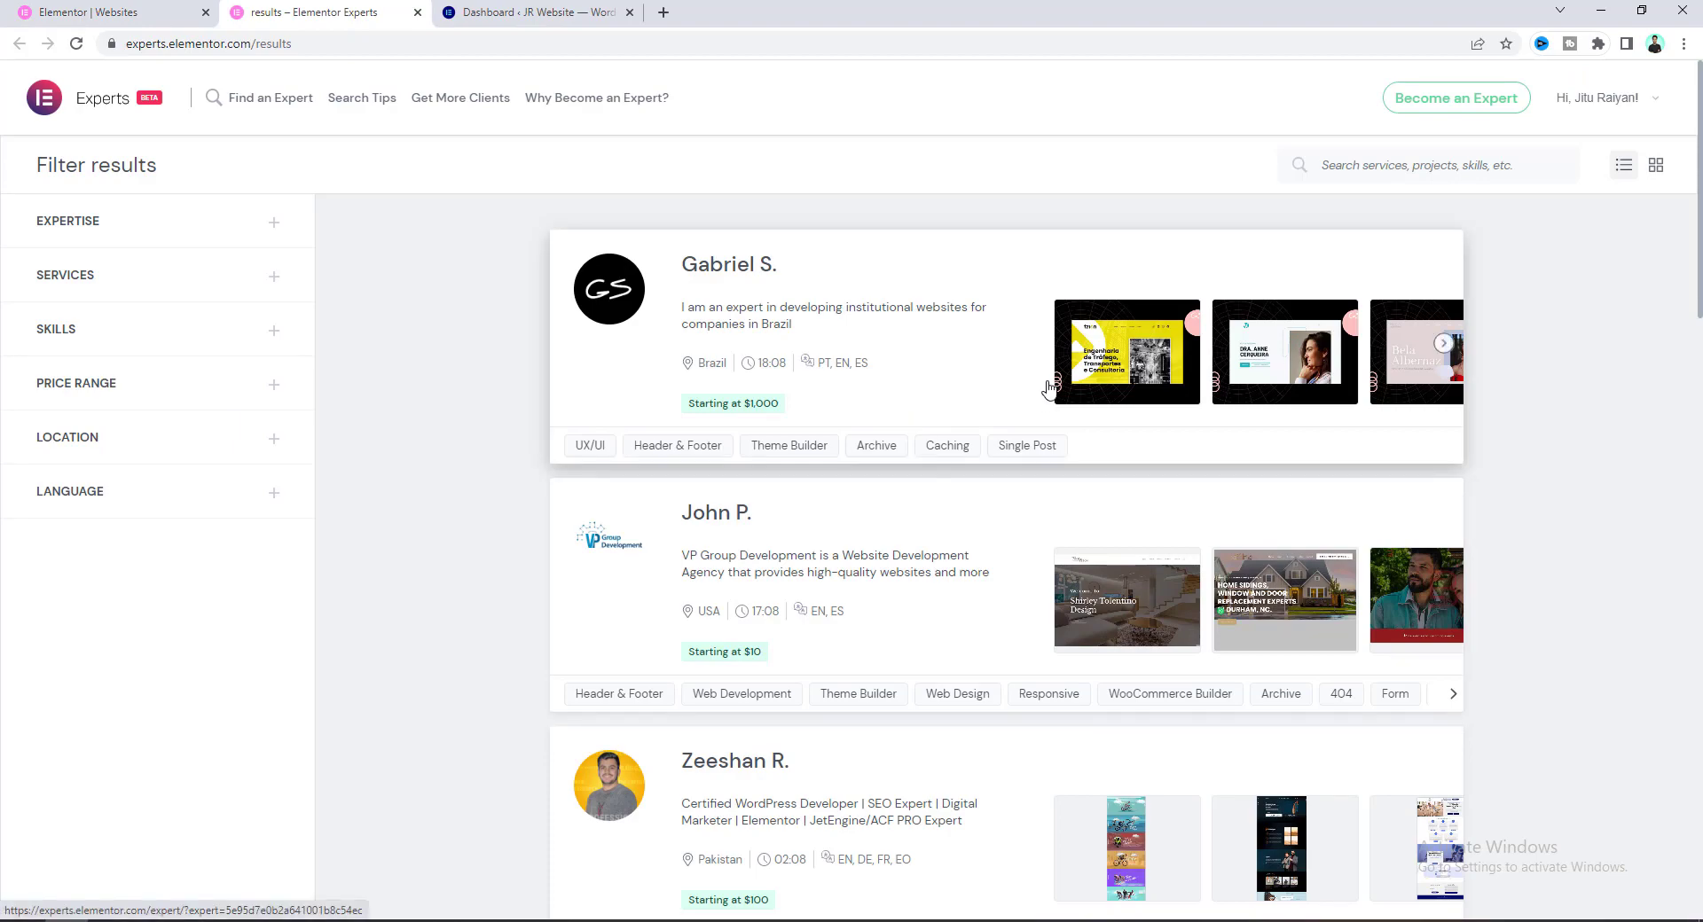
pyautogui.scroll(-6, 432, 471)
pyautogui.scroll(6, 1167, 503)
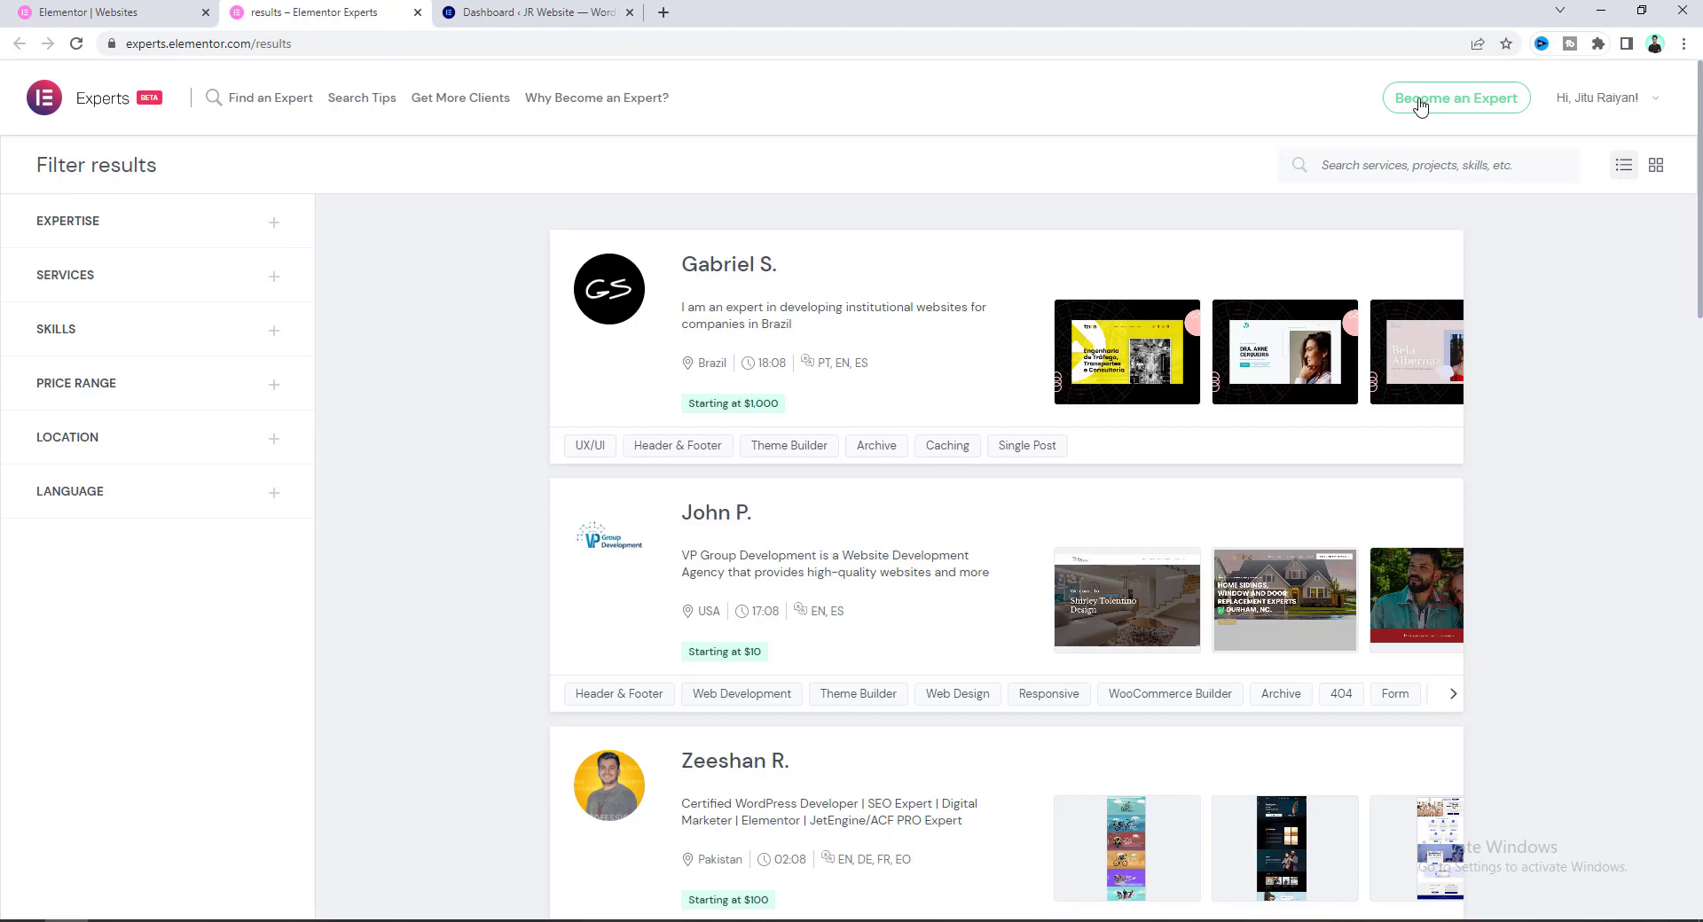
pyautogui.click(417, 12)
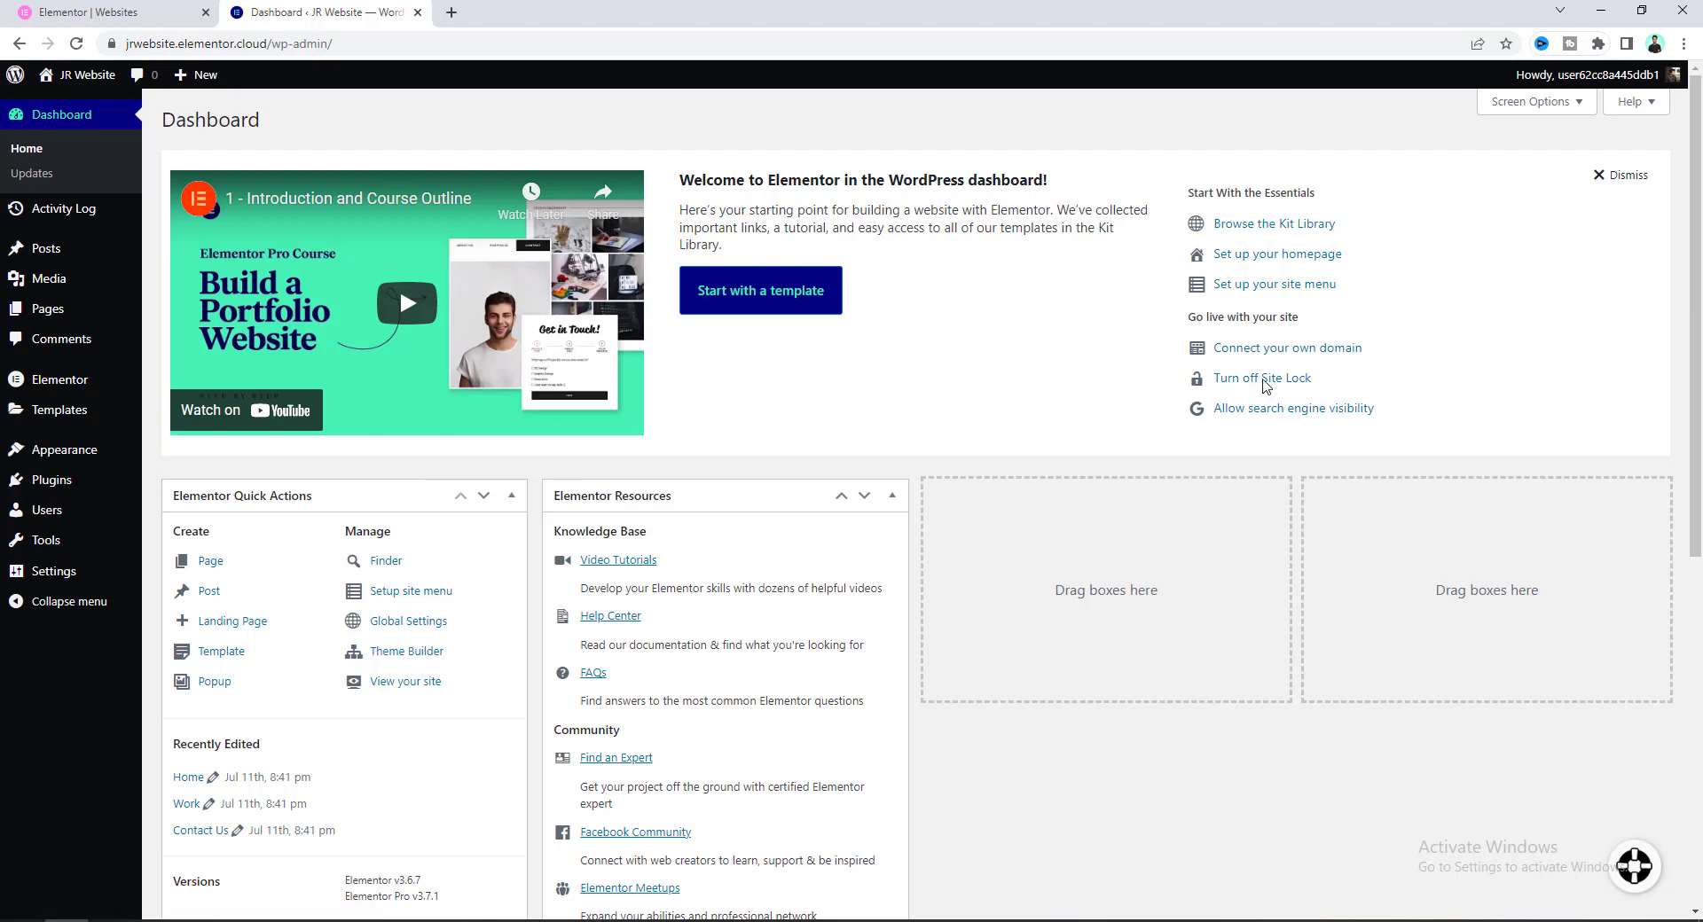
# Open the WordPress pages list, view the Home page in a new browser tab, and look through its sections.
pyautogui.click(50, 312)
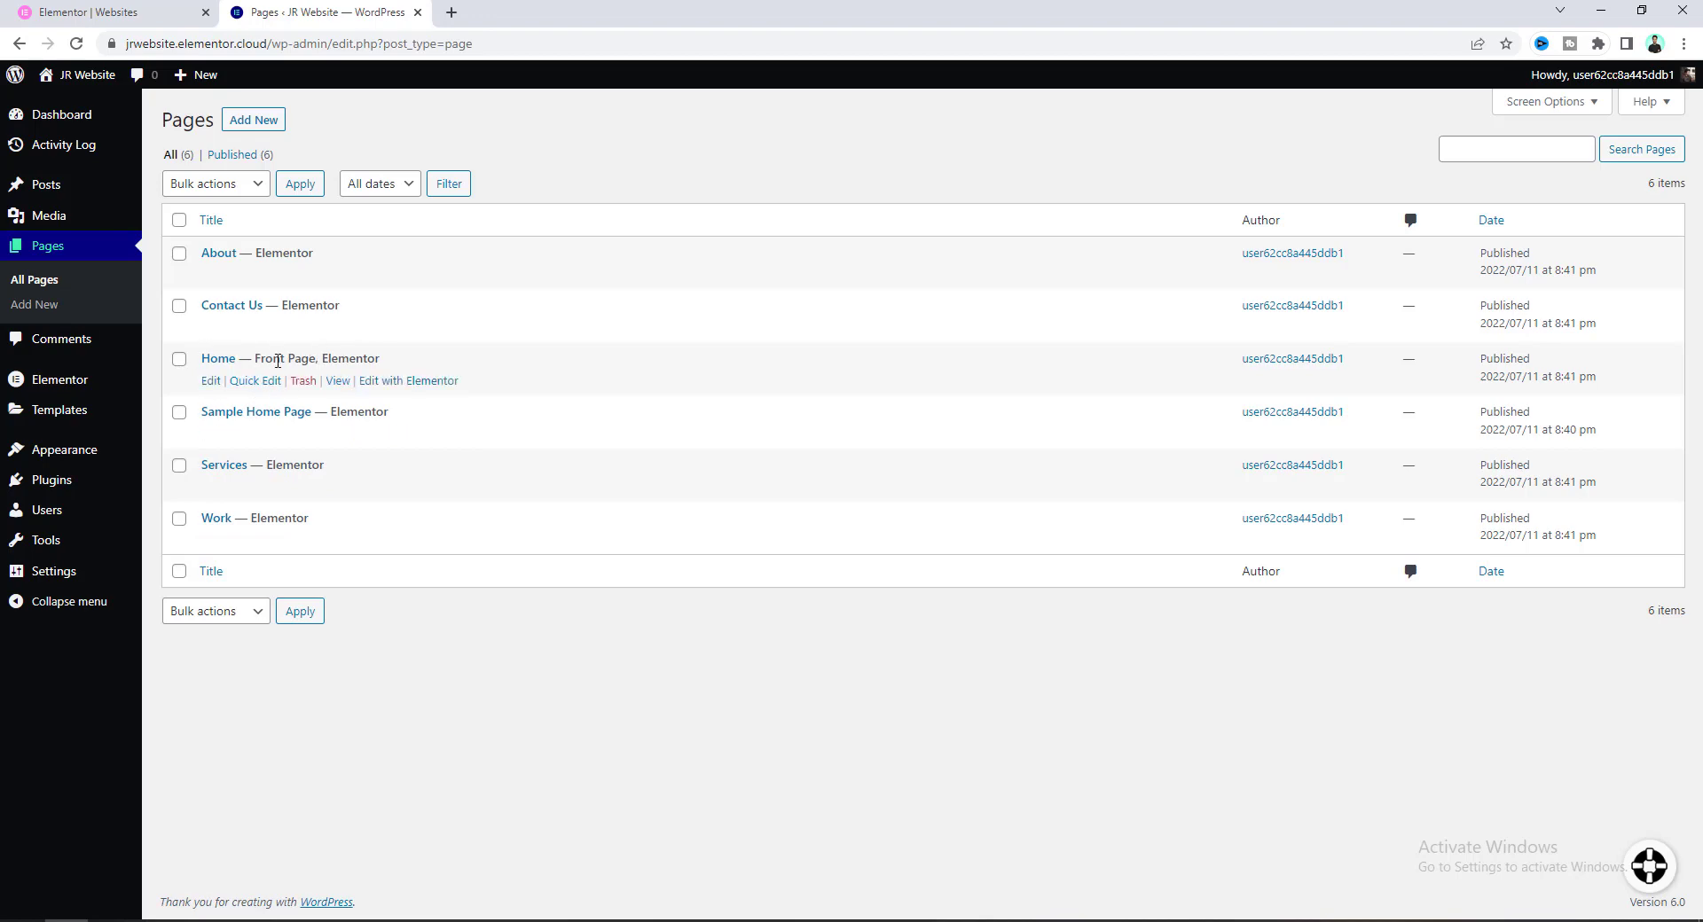
pyautogui.rightClick(342, 387)
pyautogui.click(399, 397)
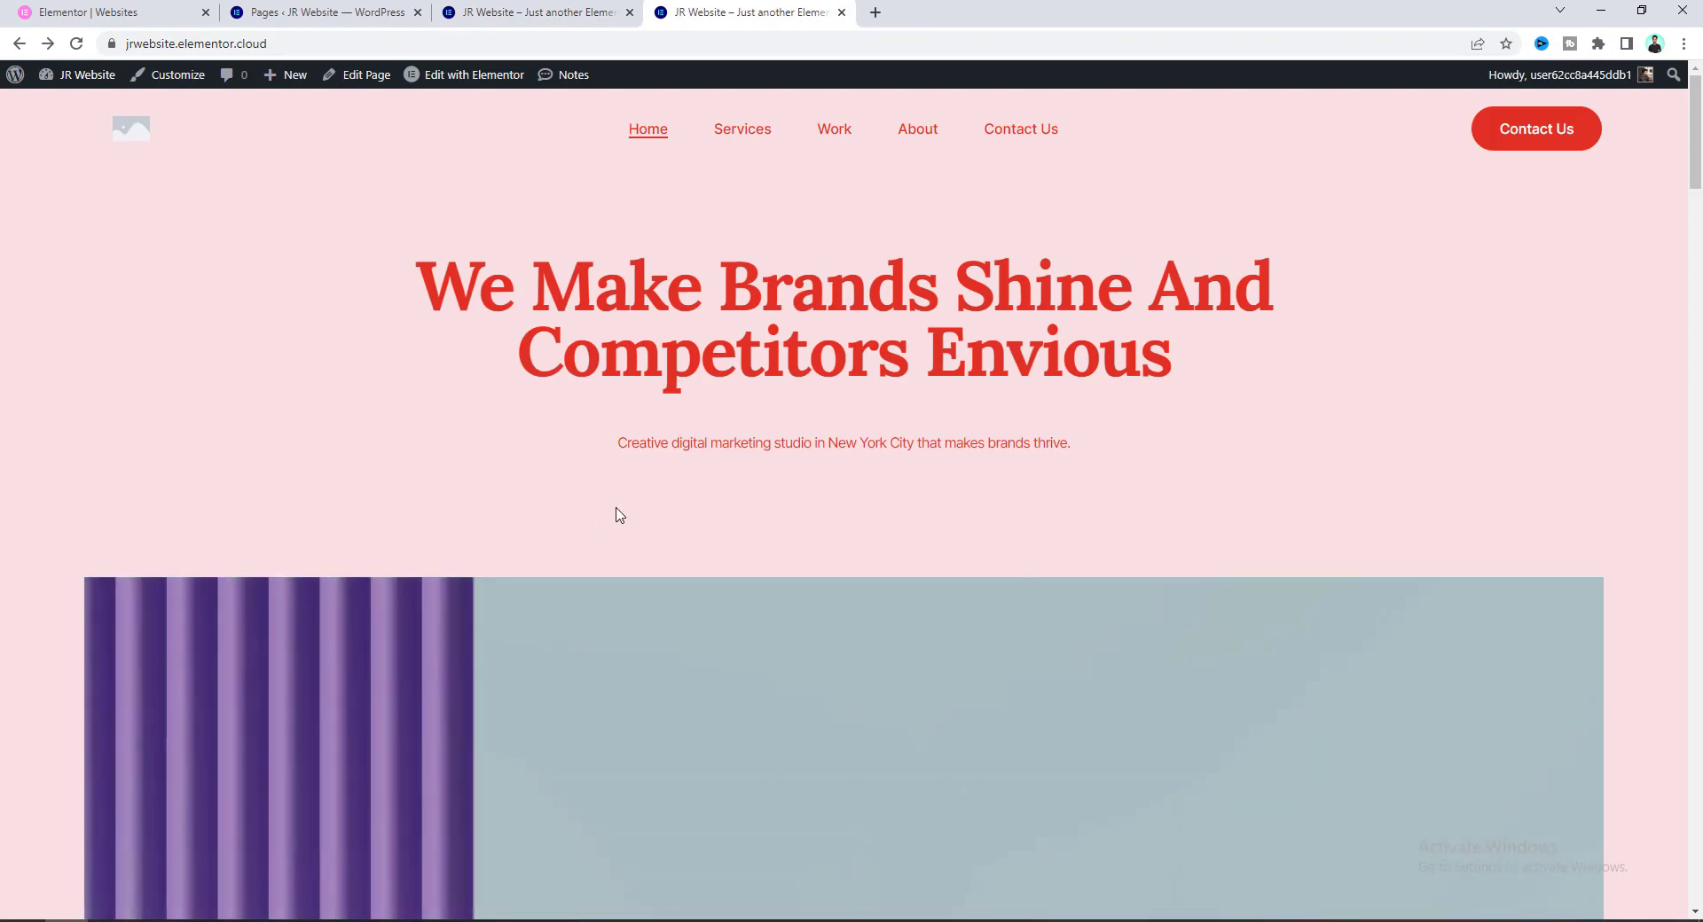
pyautogui.scroll(-15, 991, 505)
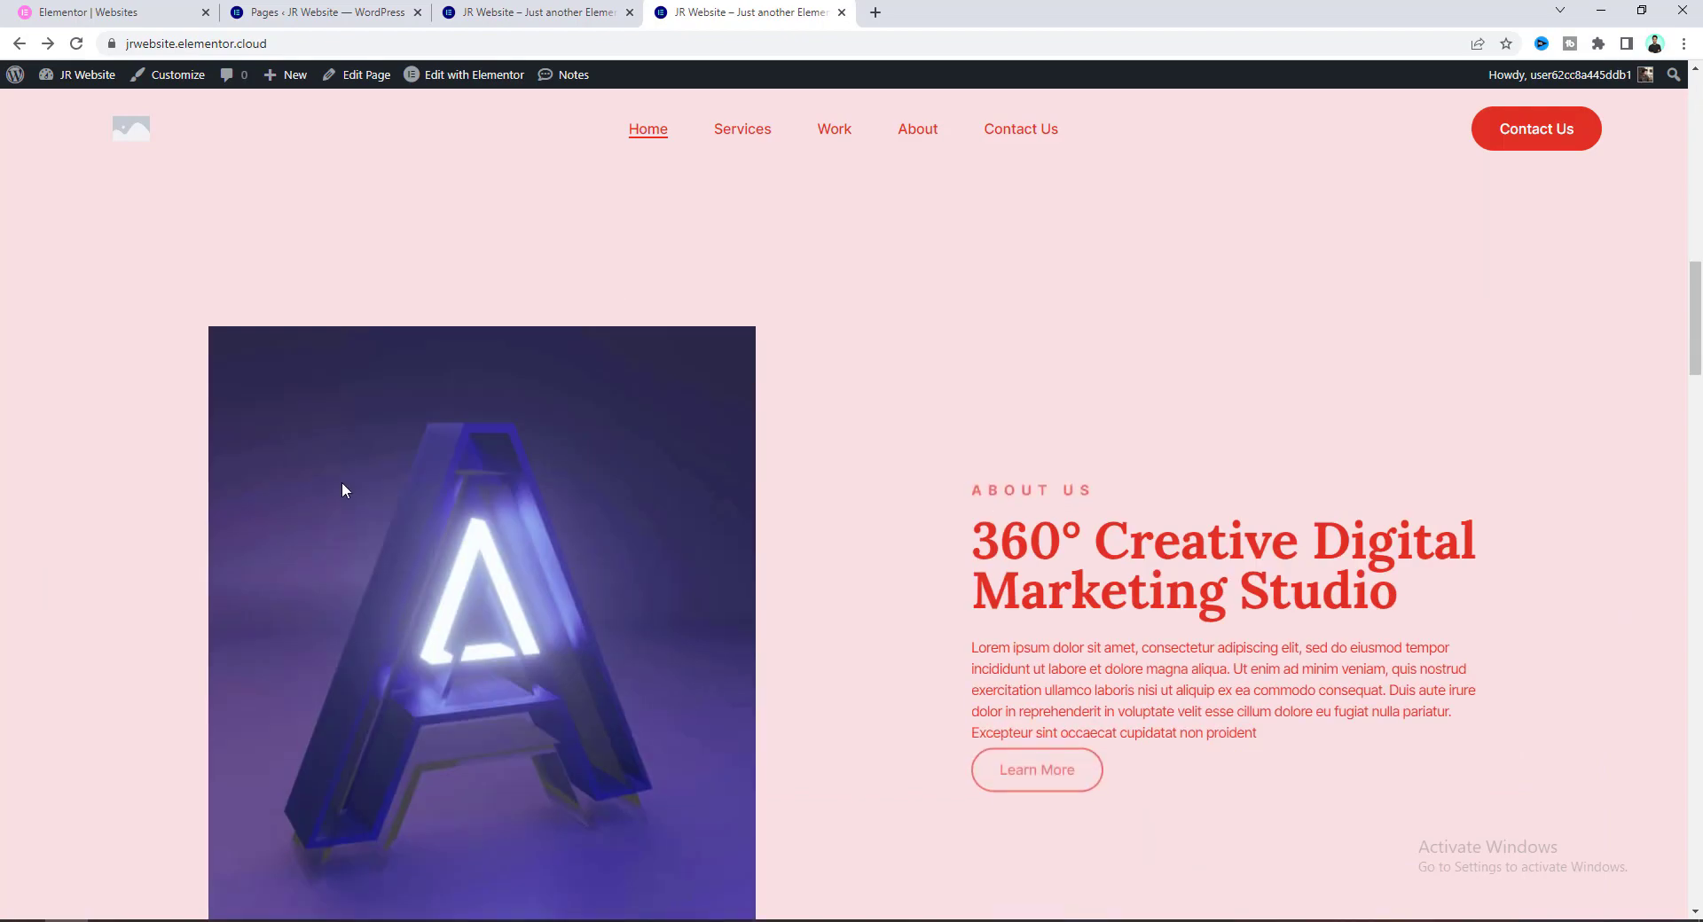
pyautogui.scroll(-3, 343, 482)
pyautogui.scroll(-6, 866, 417)
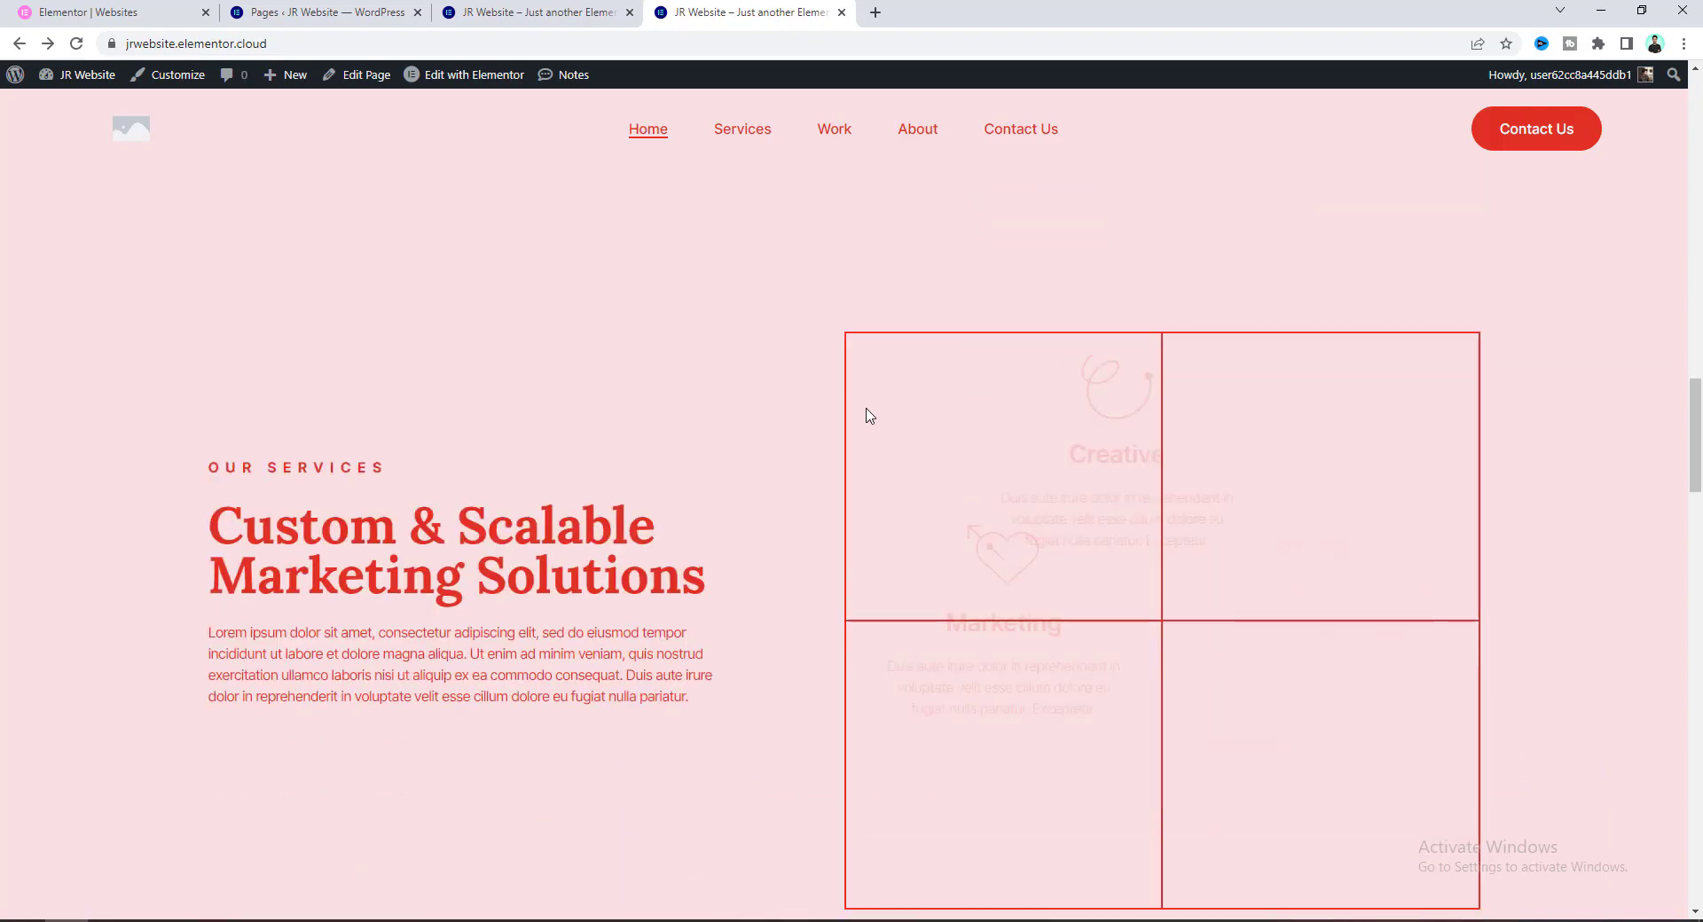
pyautogui.scroll(-8, 683, 536)
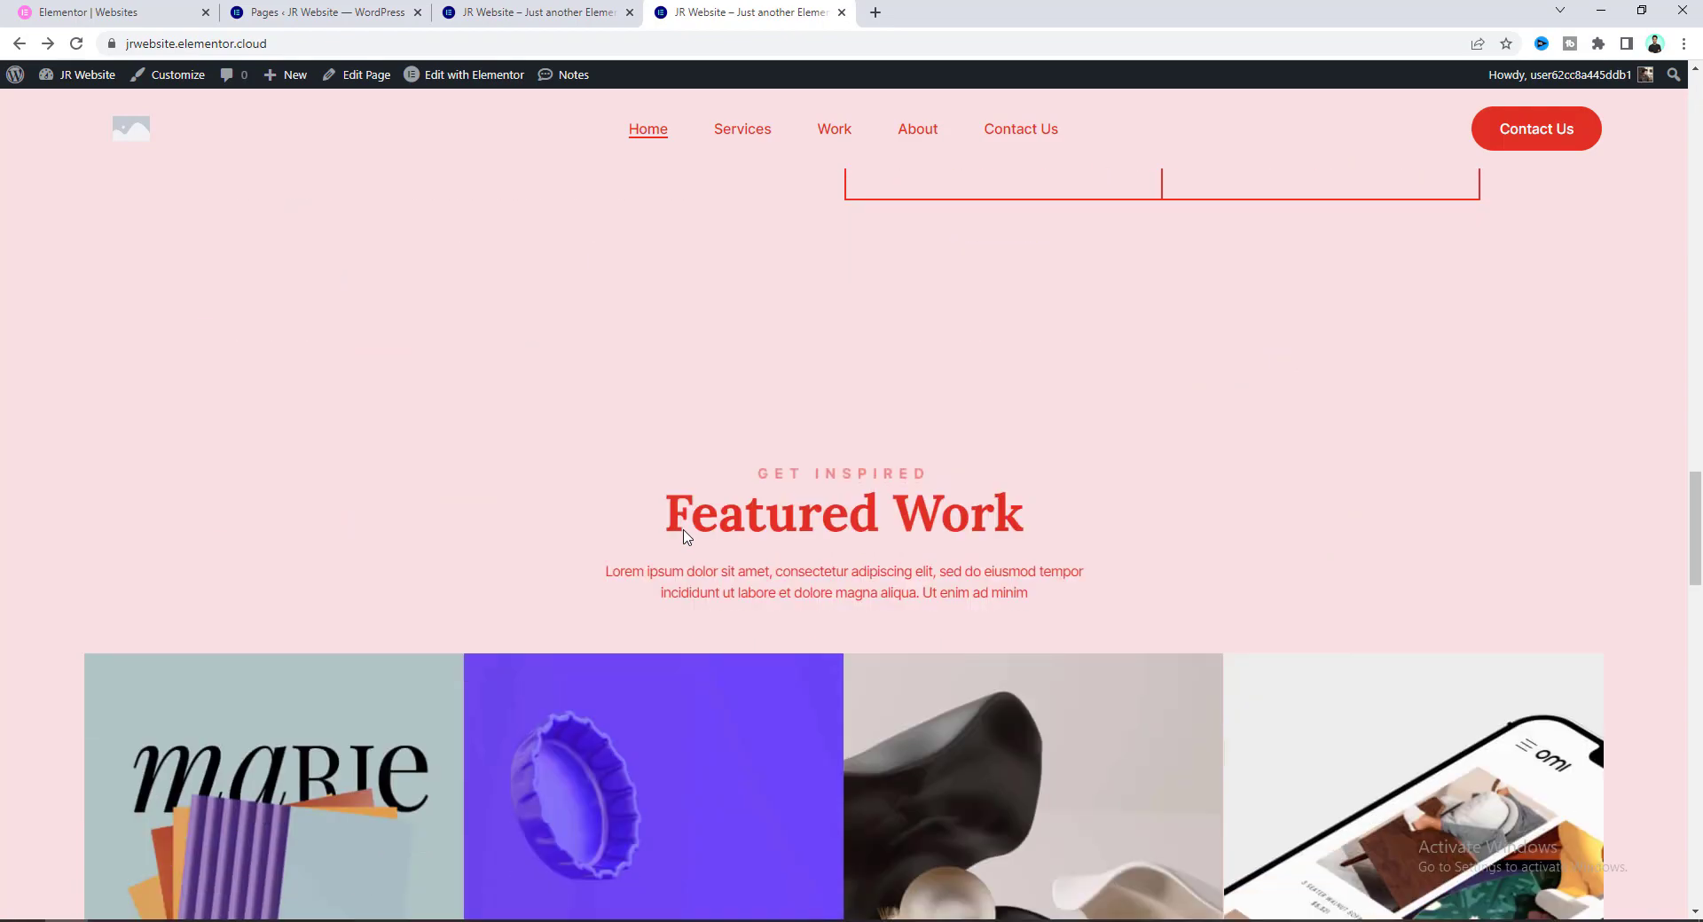
# Look through the rest of the Home page down to the client logos and open the page in the Elementor editor.
pyautogui.scroll(-5, 682, 536)
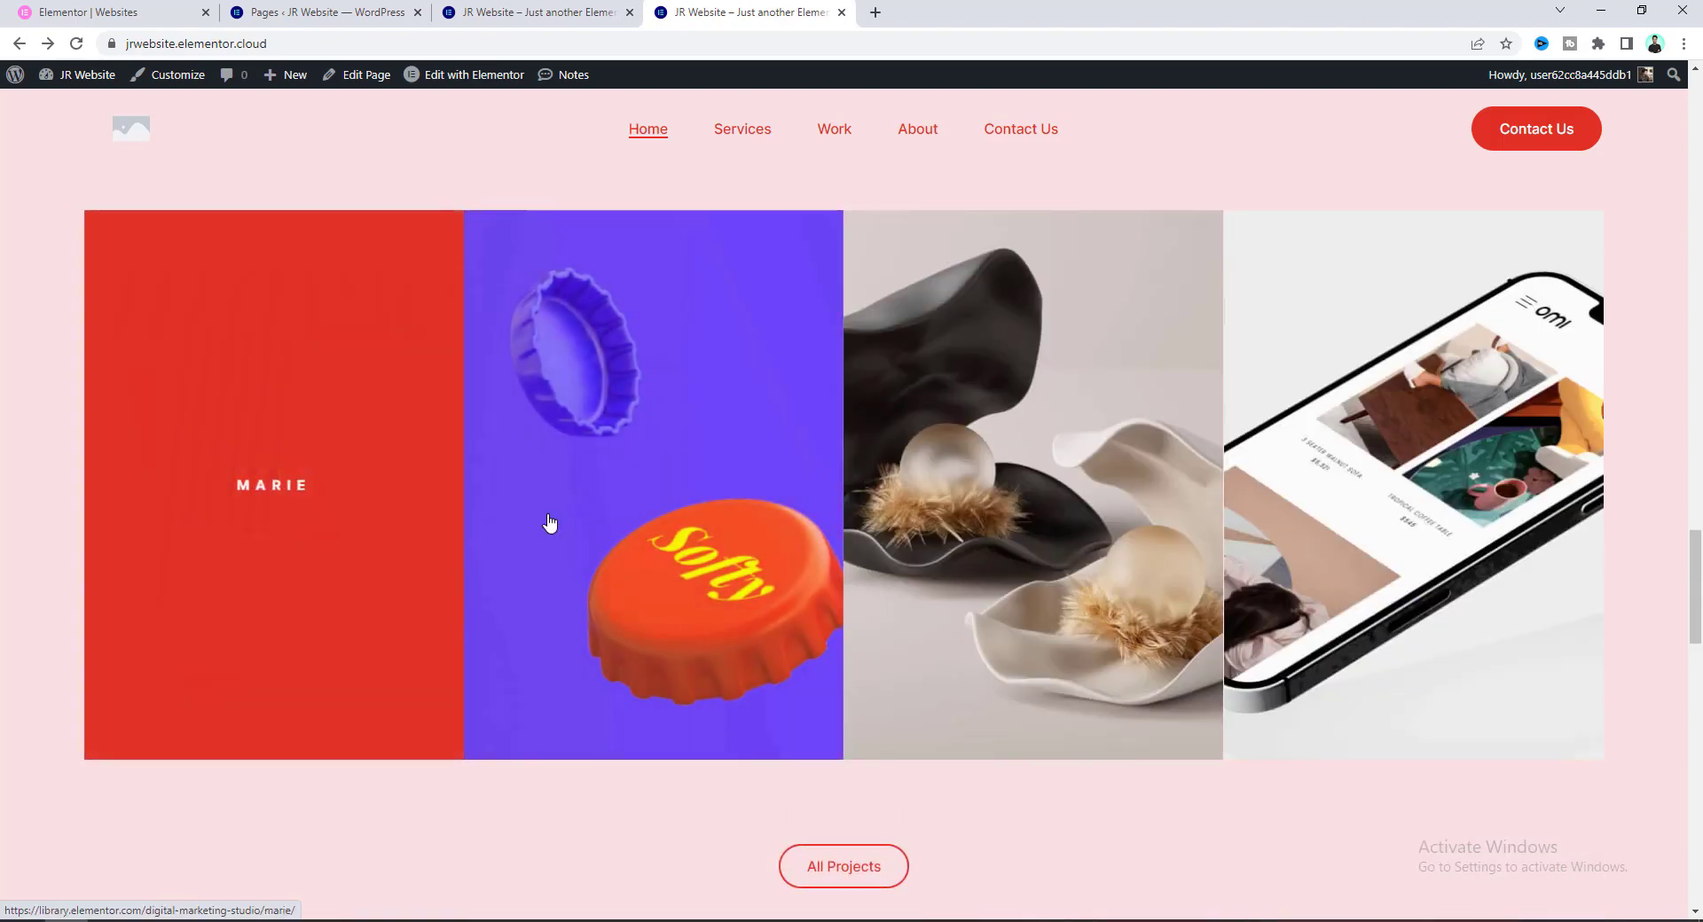
pyautogui.scroll(-10, 549, 523)
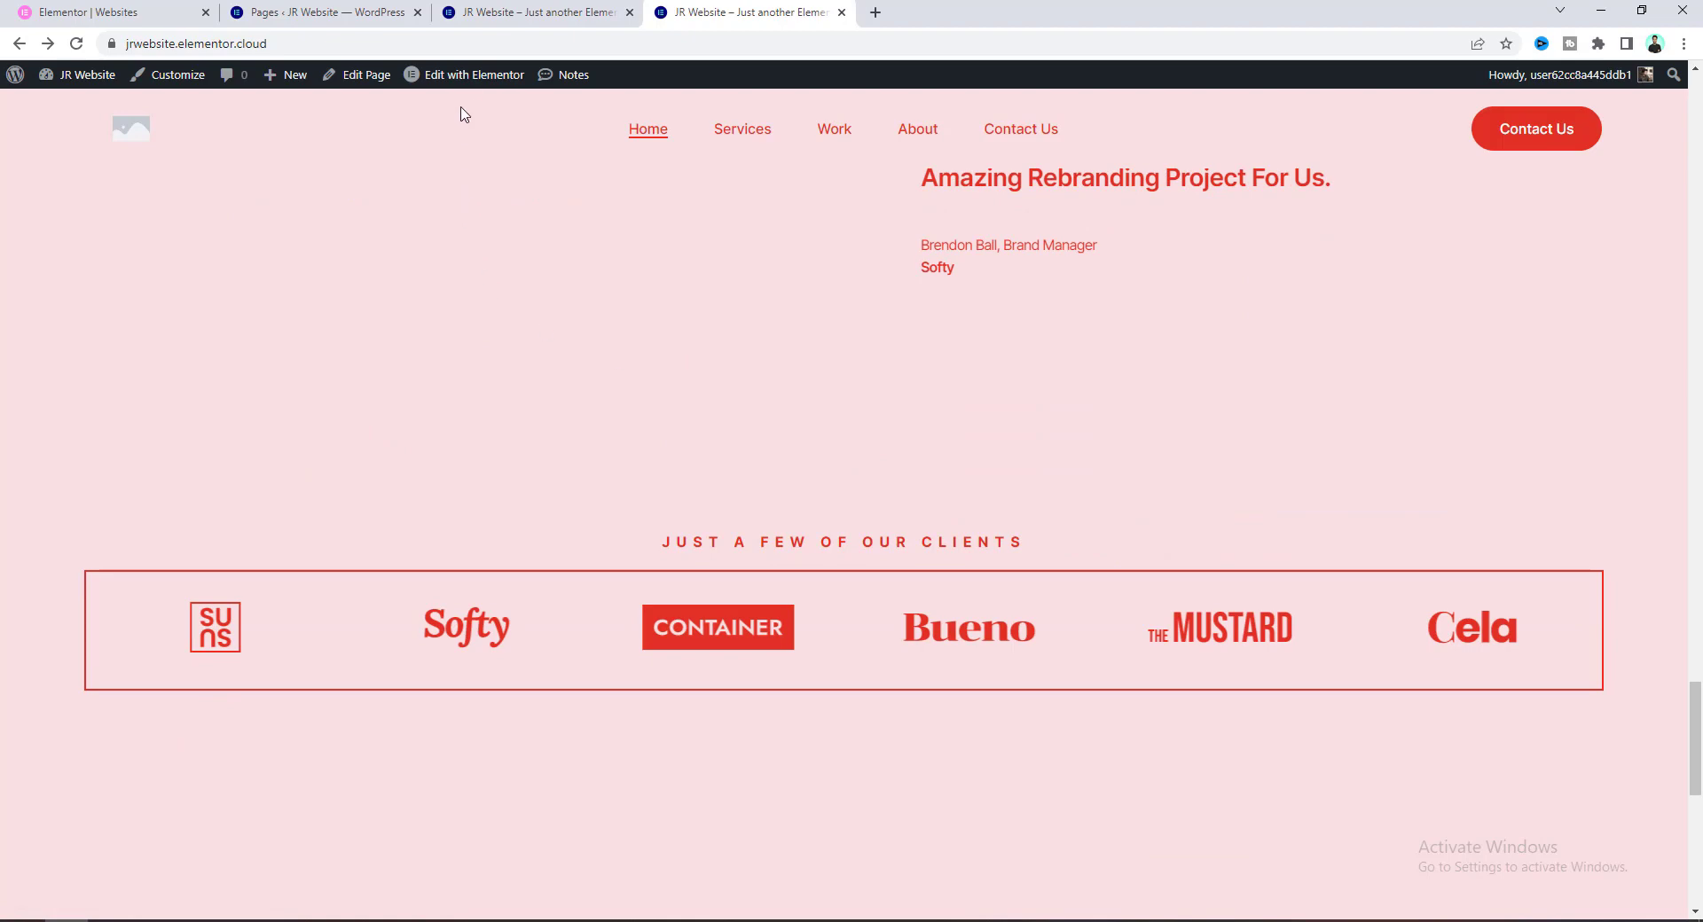
pyautogui.click(479, 75)
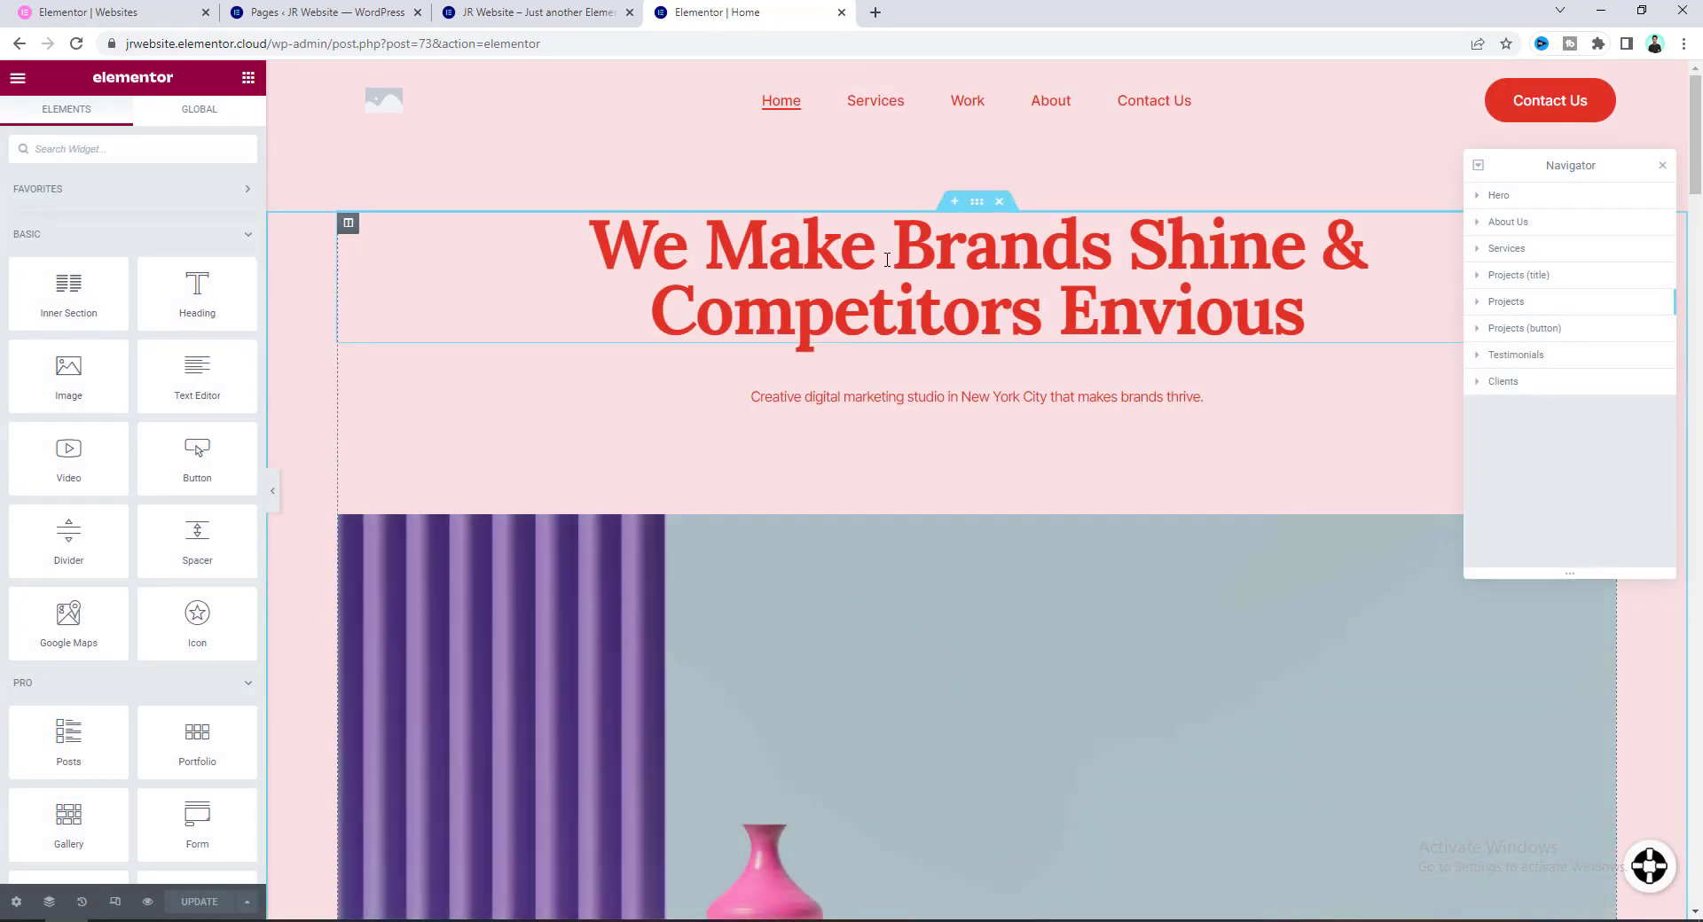
# Change the hero heading's title to "We make professional website for you".
pyautogui.click(887, 260)
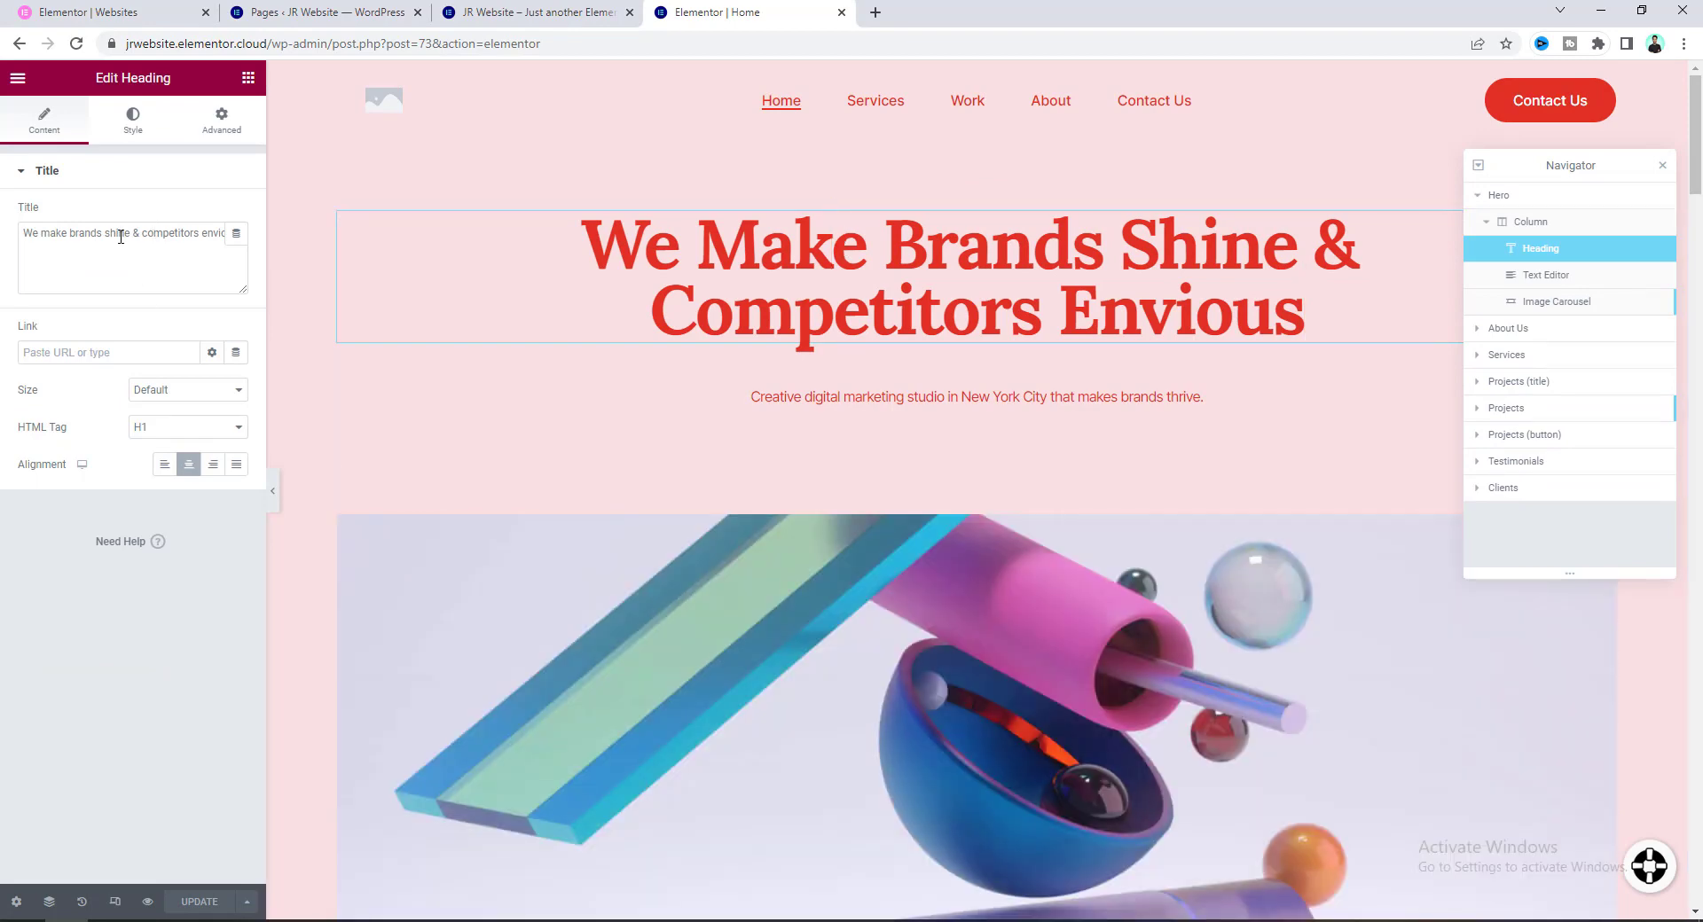
pyautogui.tripleClick(118, 236)
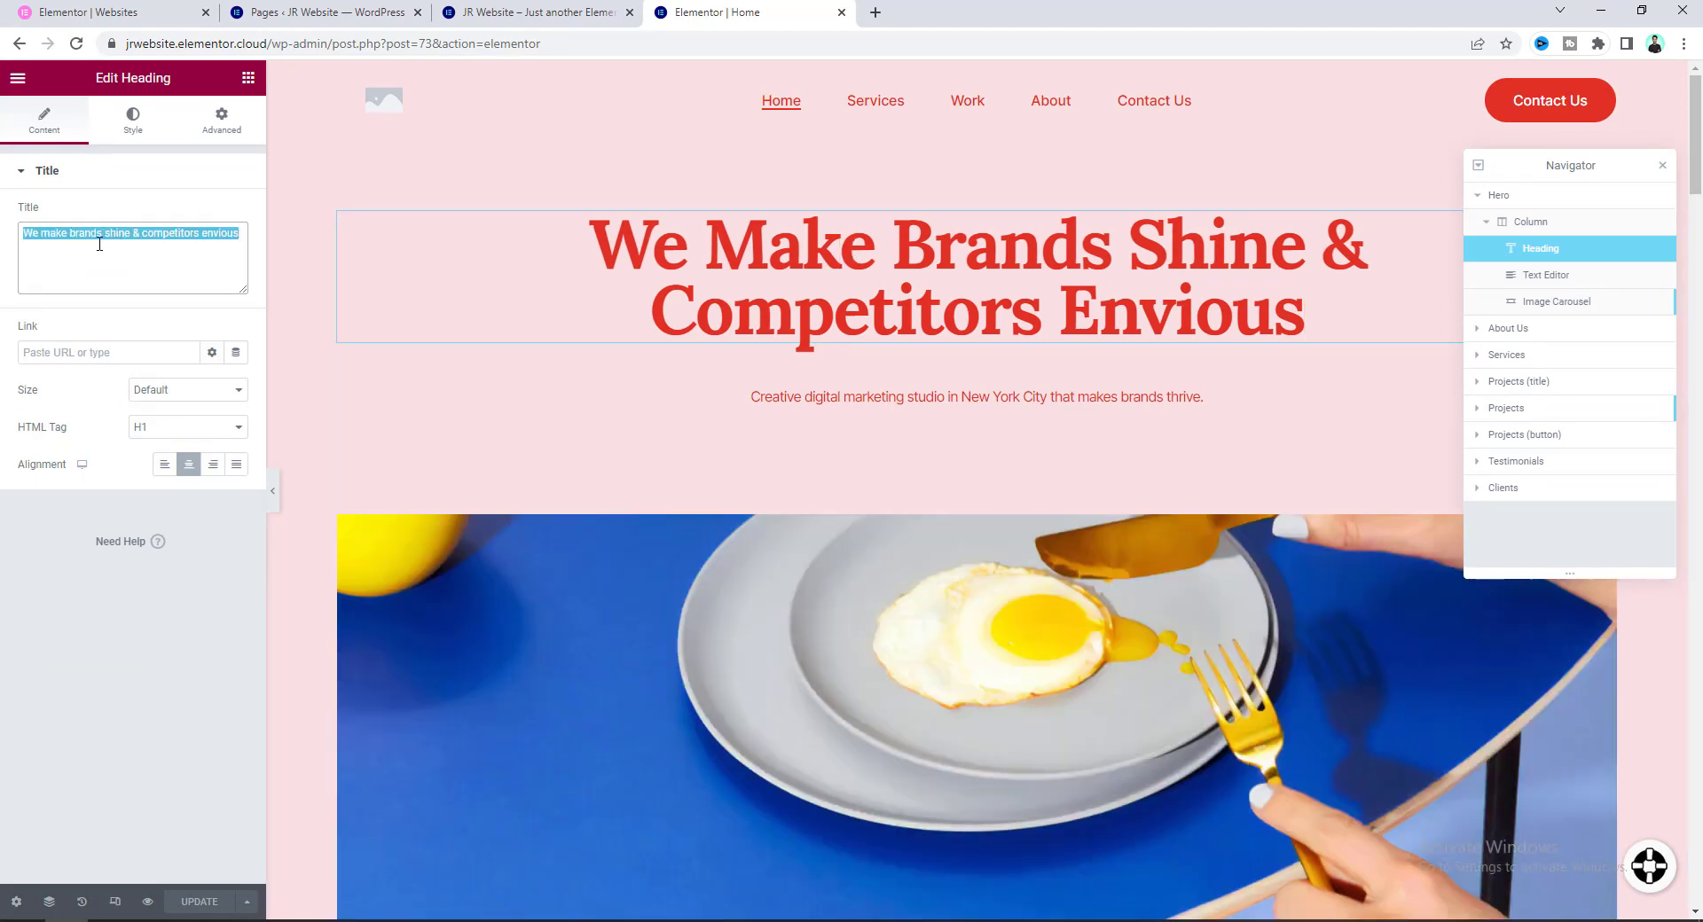
pyautogui.write('We make profe')
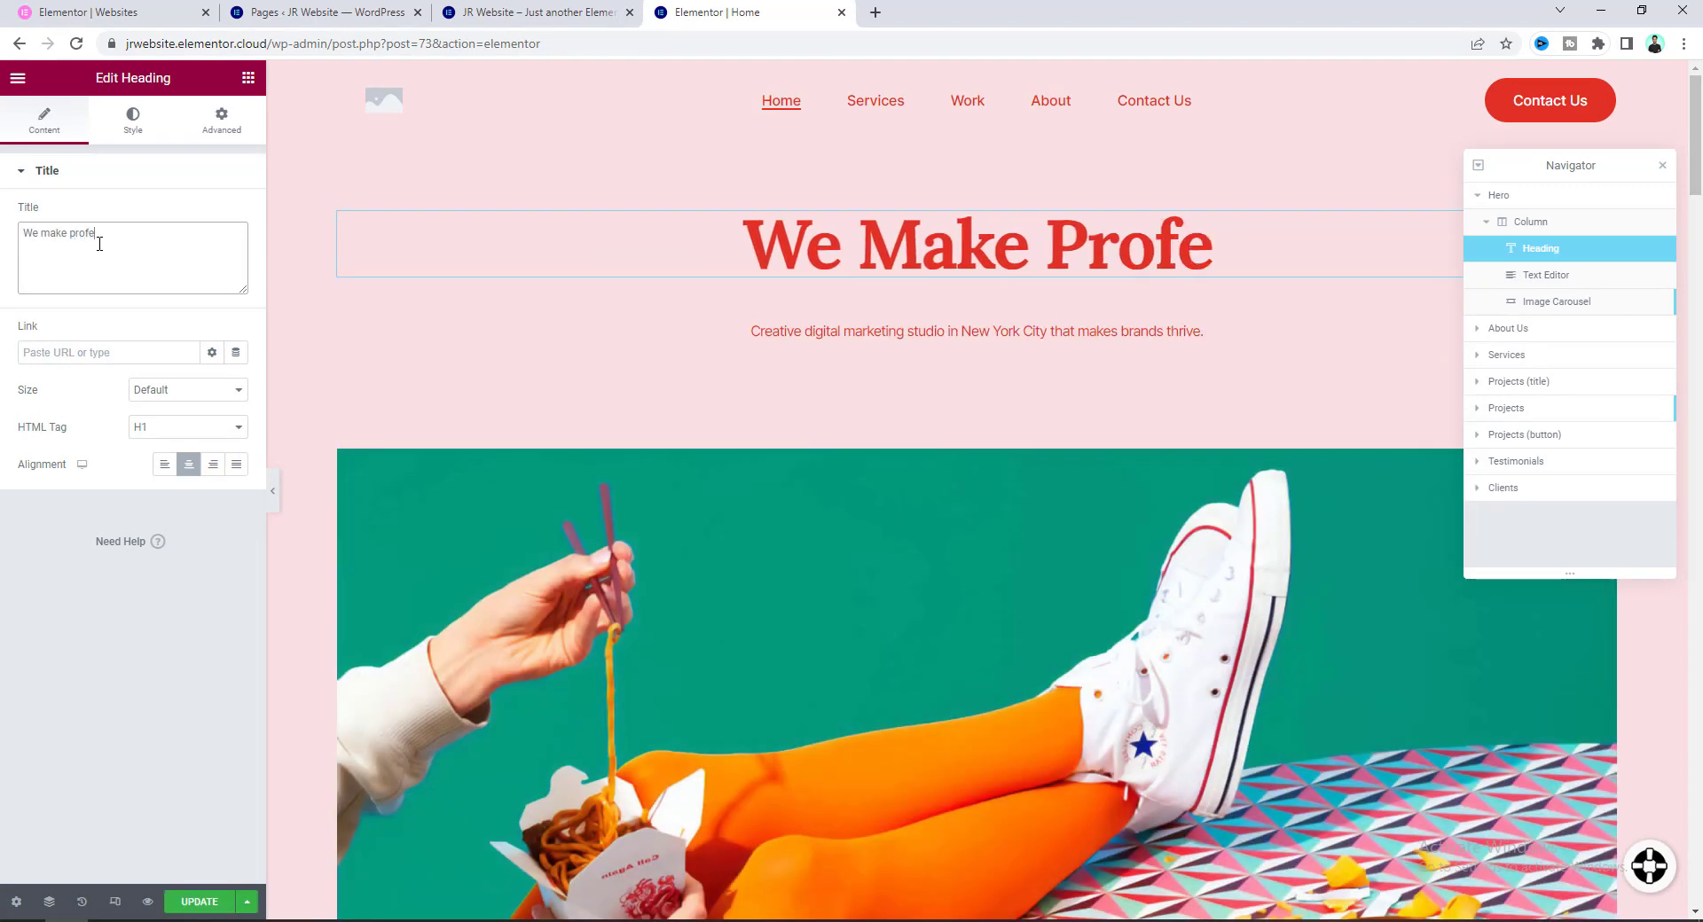
pyautogui.write('fessional website for you')
# Open the hero image carousel's gallery and upload all images from New folder (4) except JFR.png.
pyautogui.scroll(-2, 856, 383)
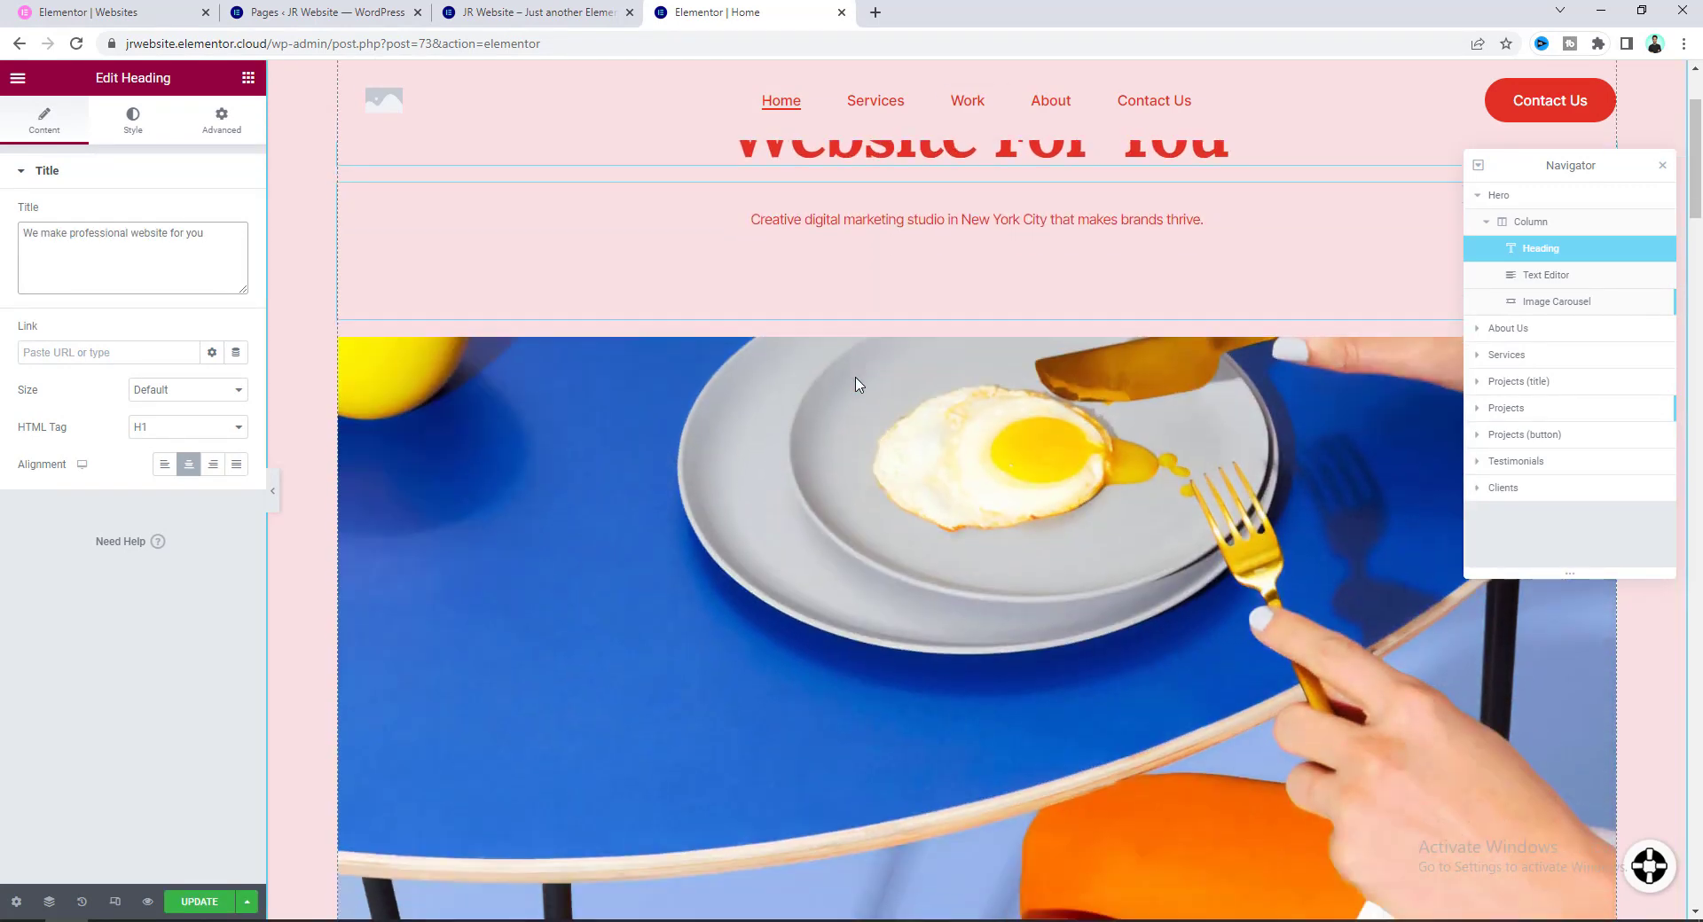
pyautogui.scroll(-1, 856, 383)
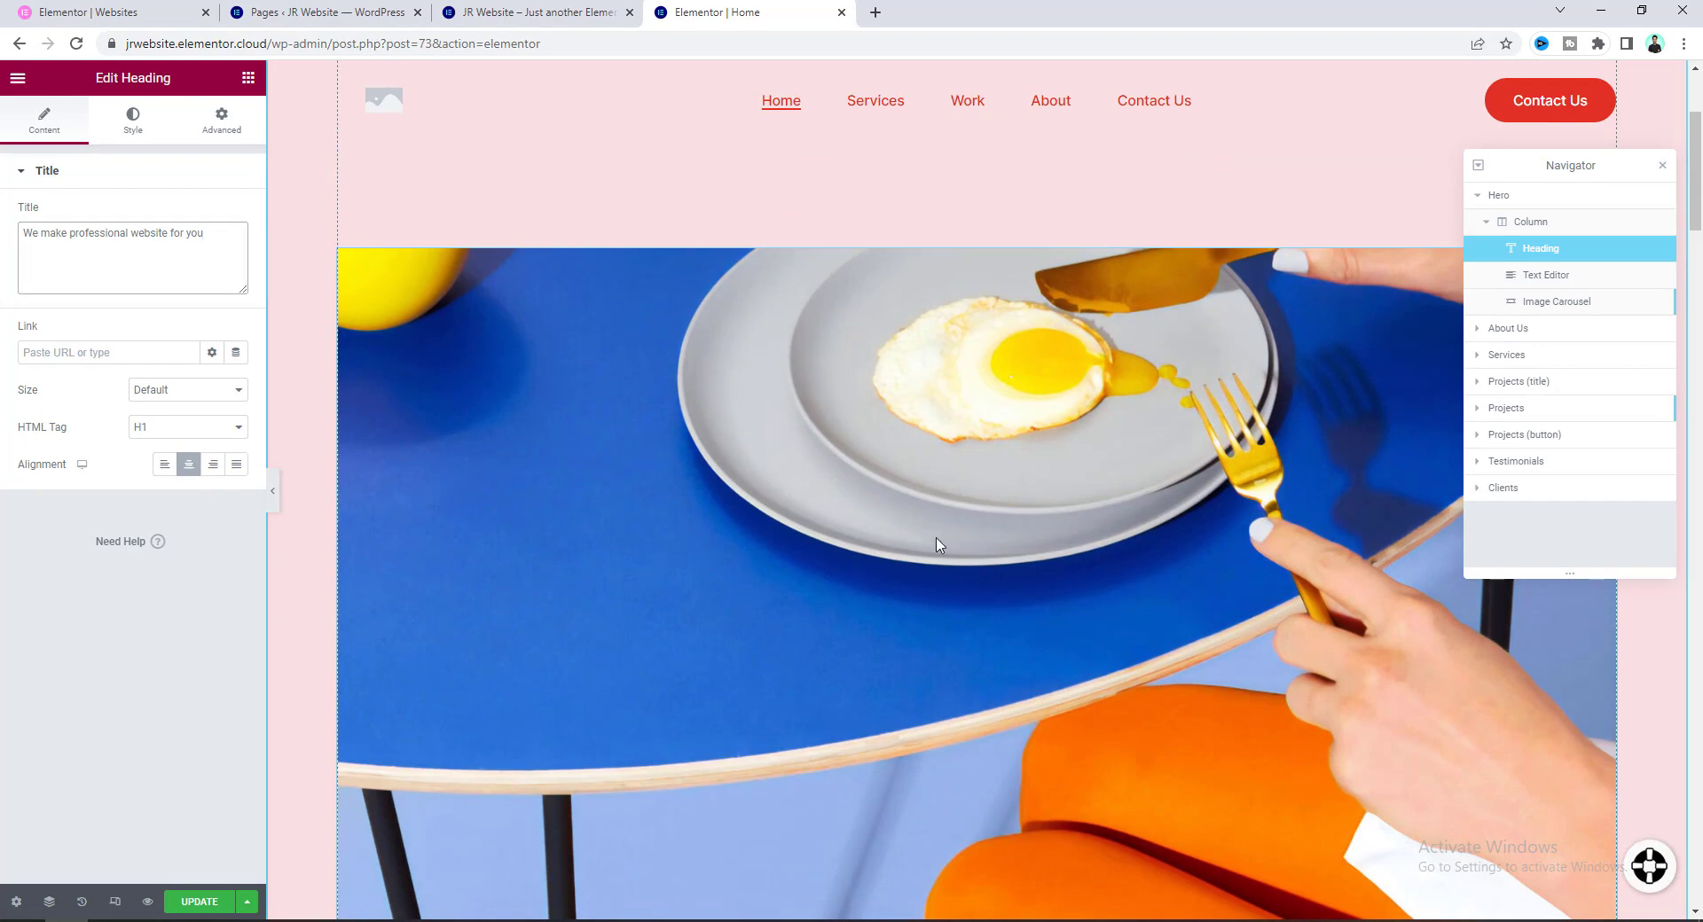
pyautogui.click(909, 446)
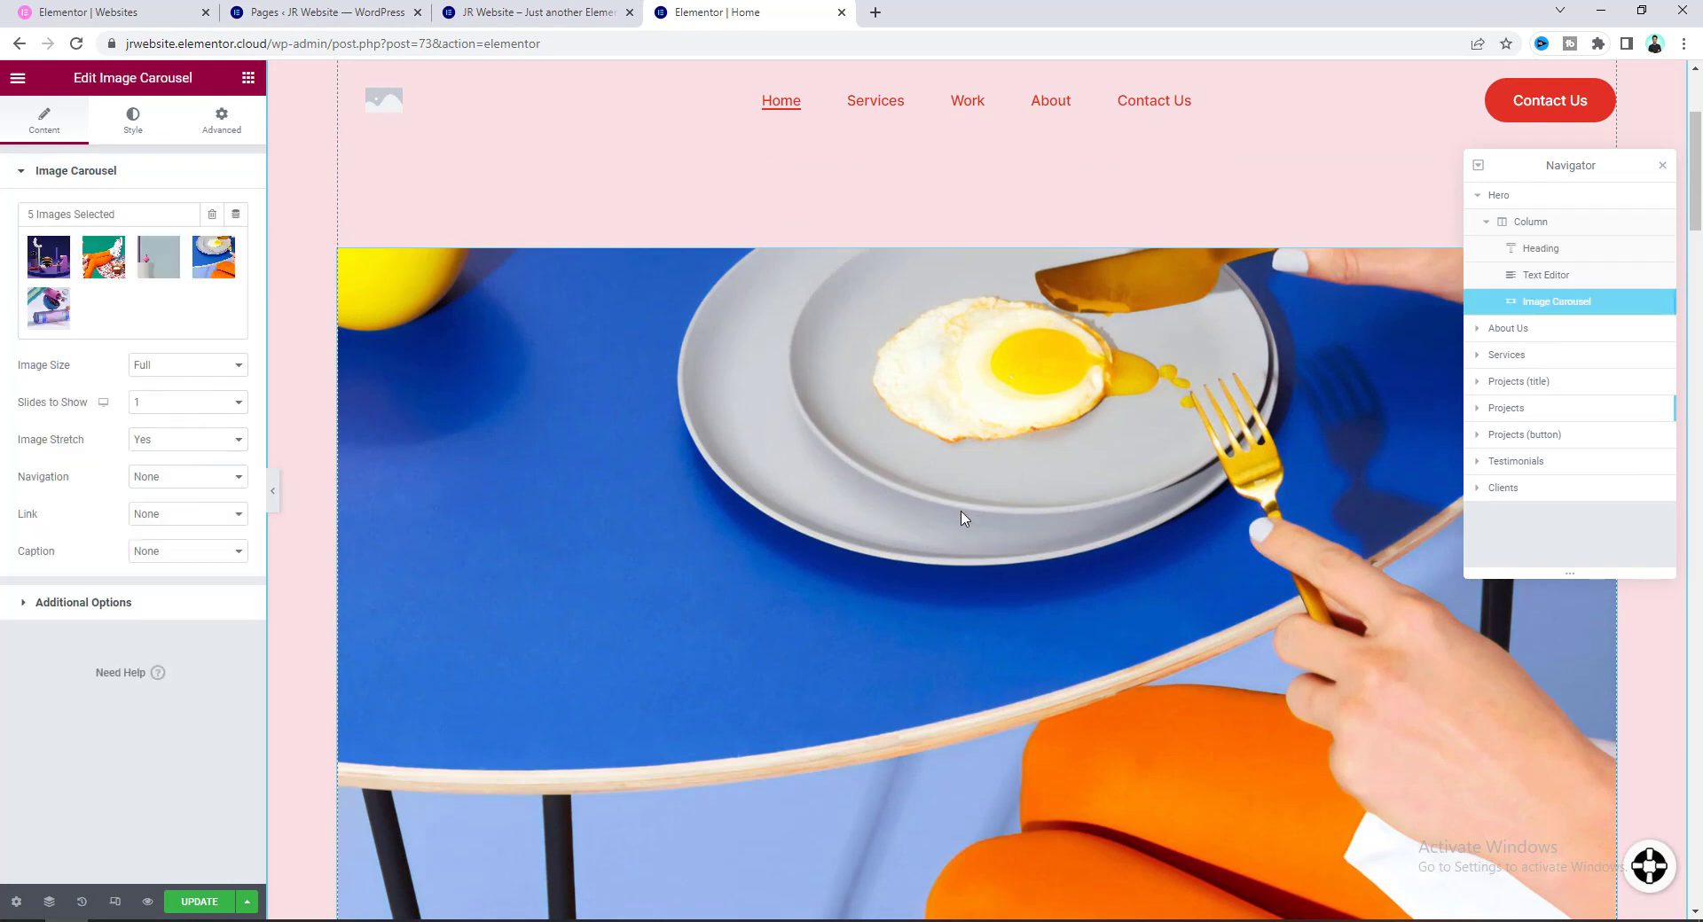
pyautogui.click(110, 288)
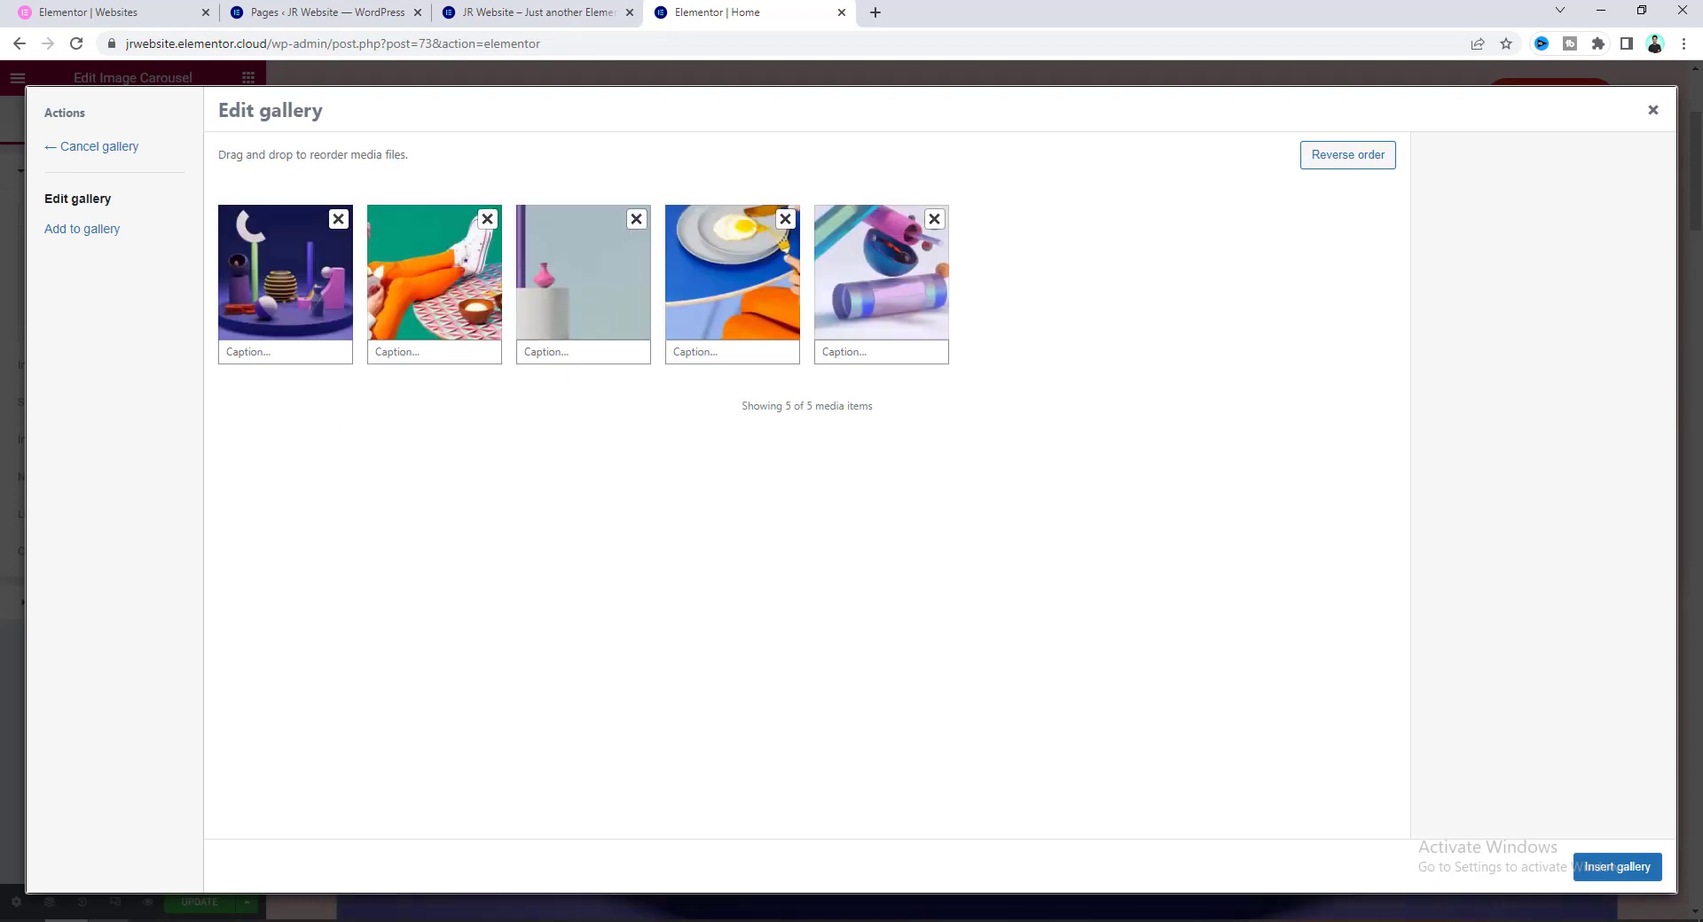
pyautogui.click(110, 920)
pyautogui.click(110, 921)
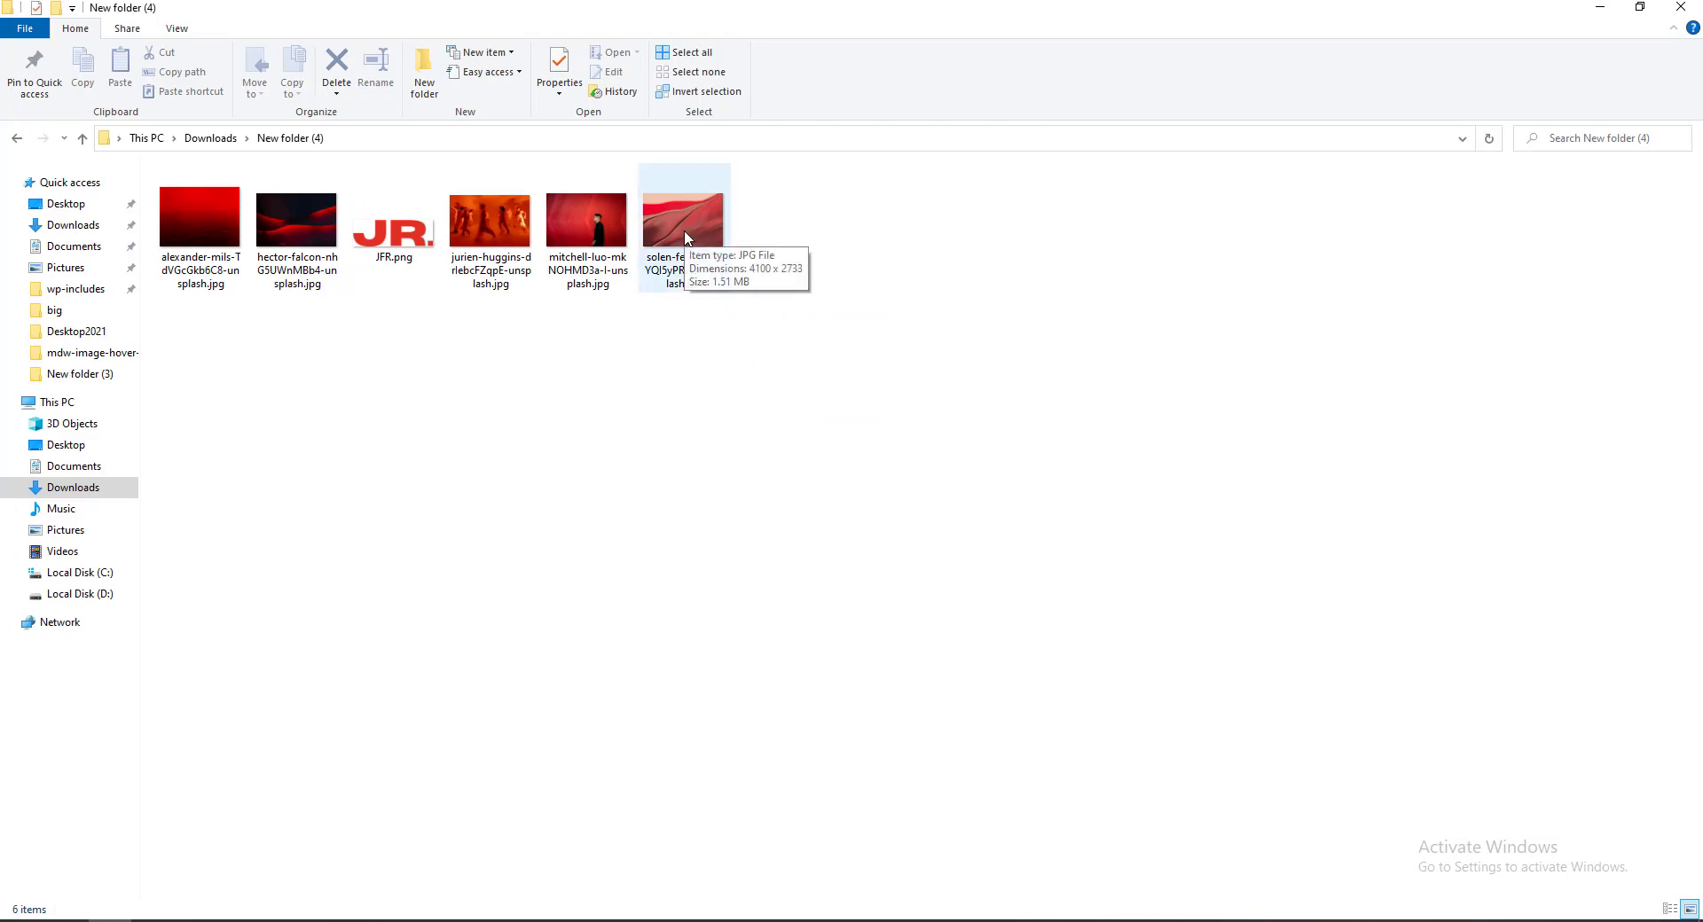
pyautogui.hotkey('ctrl', 'a')
pyautogui.keyDown('ctrl'); pyautogui.click(394, 234); pyautogui.keyUp('ctrl')
pyautogui.moveTo(587, 221); pyautogui.dragTo(411, 629)
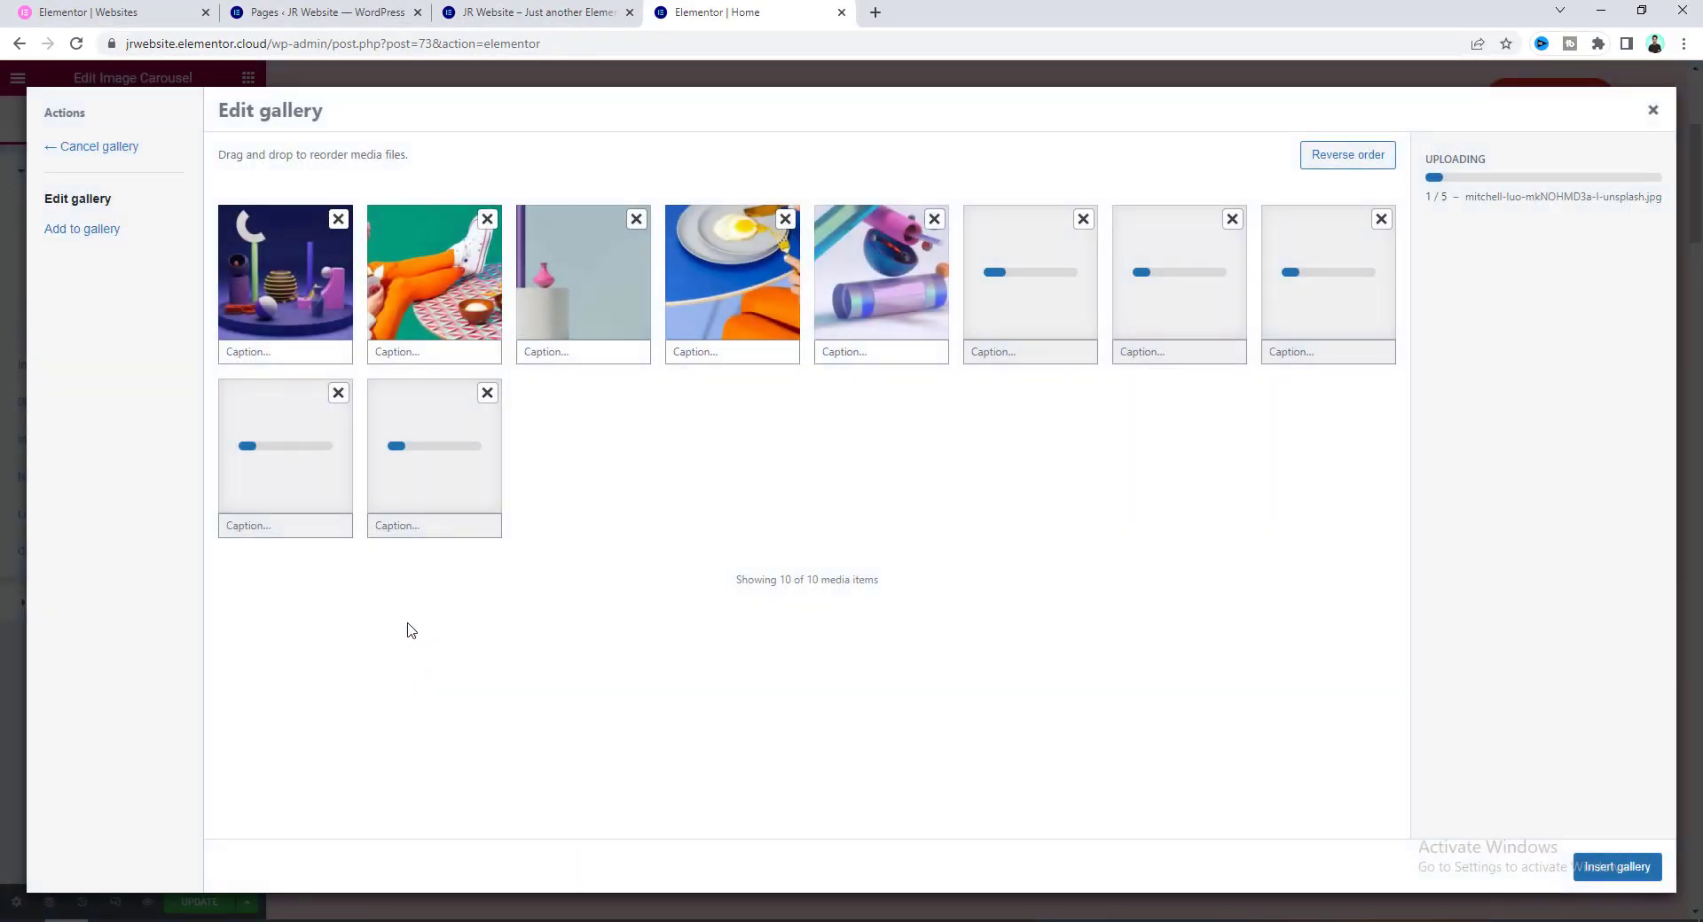
# Remove the five original images from the carousel gallery and insert the gallery of uploaded images.
pyautogui.click(338, 220)
pyautogui.click(338, 220)
pyautogui.click(339, 220)
pyautogui.click(339, 220)
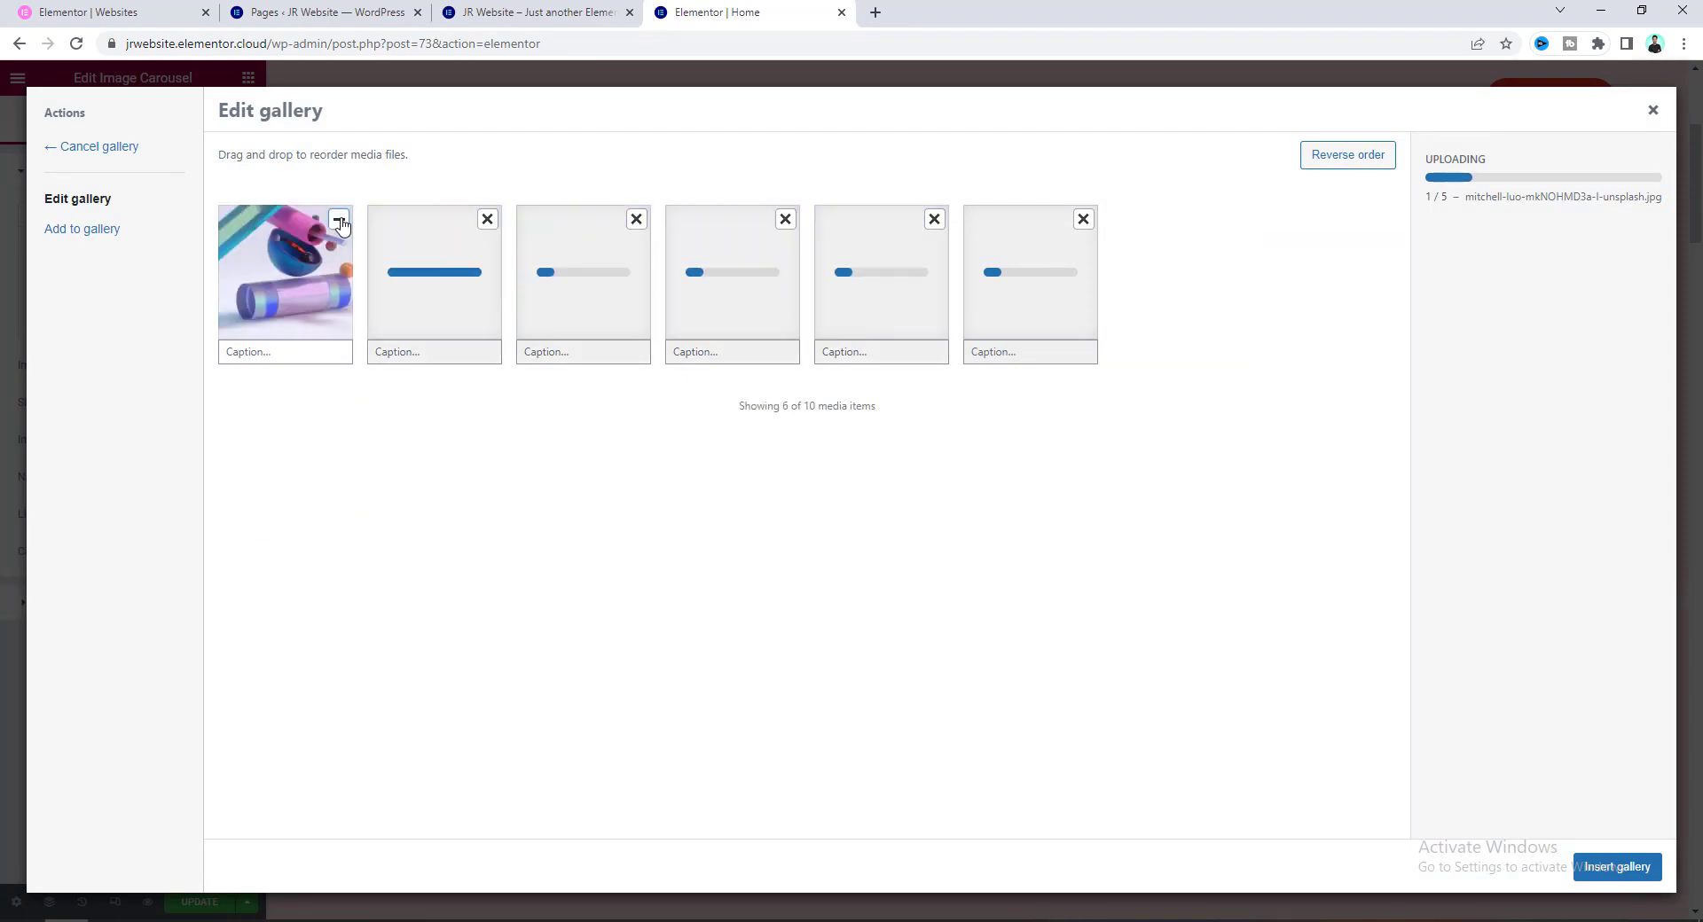
pyautogui.click(338, 220)
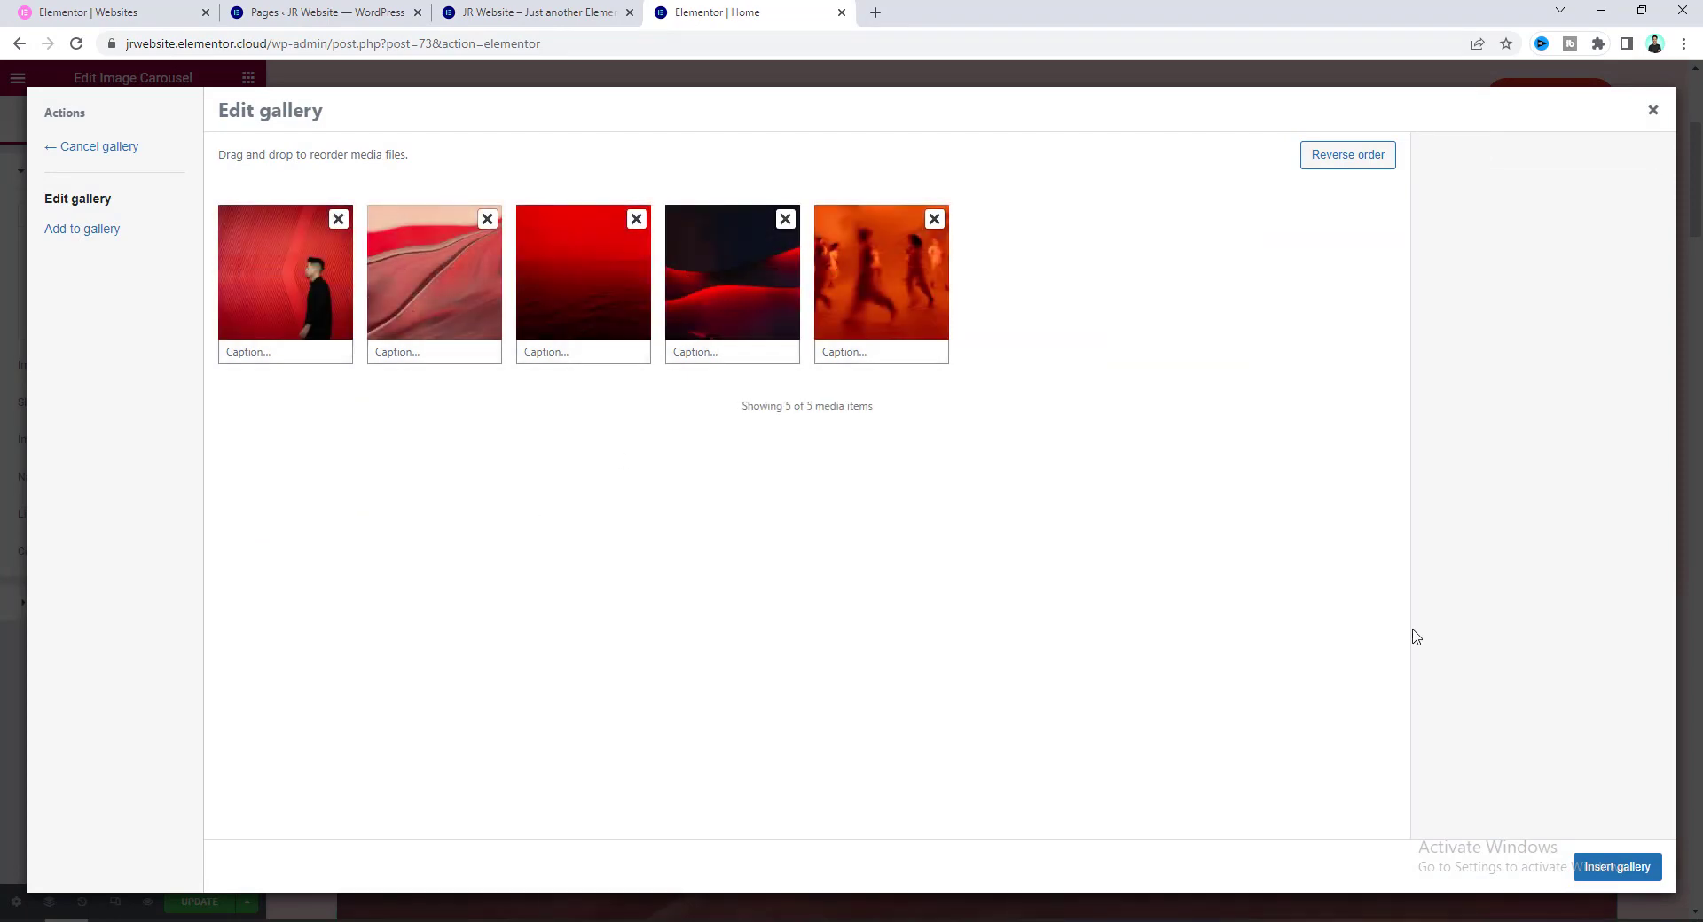
pyautogui.click(1608, 868)
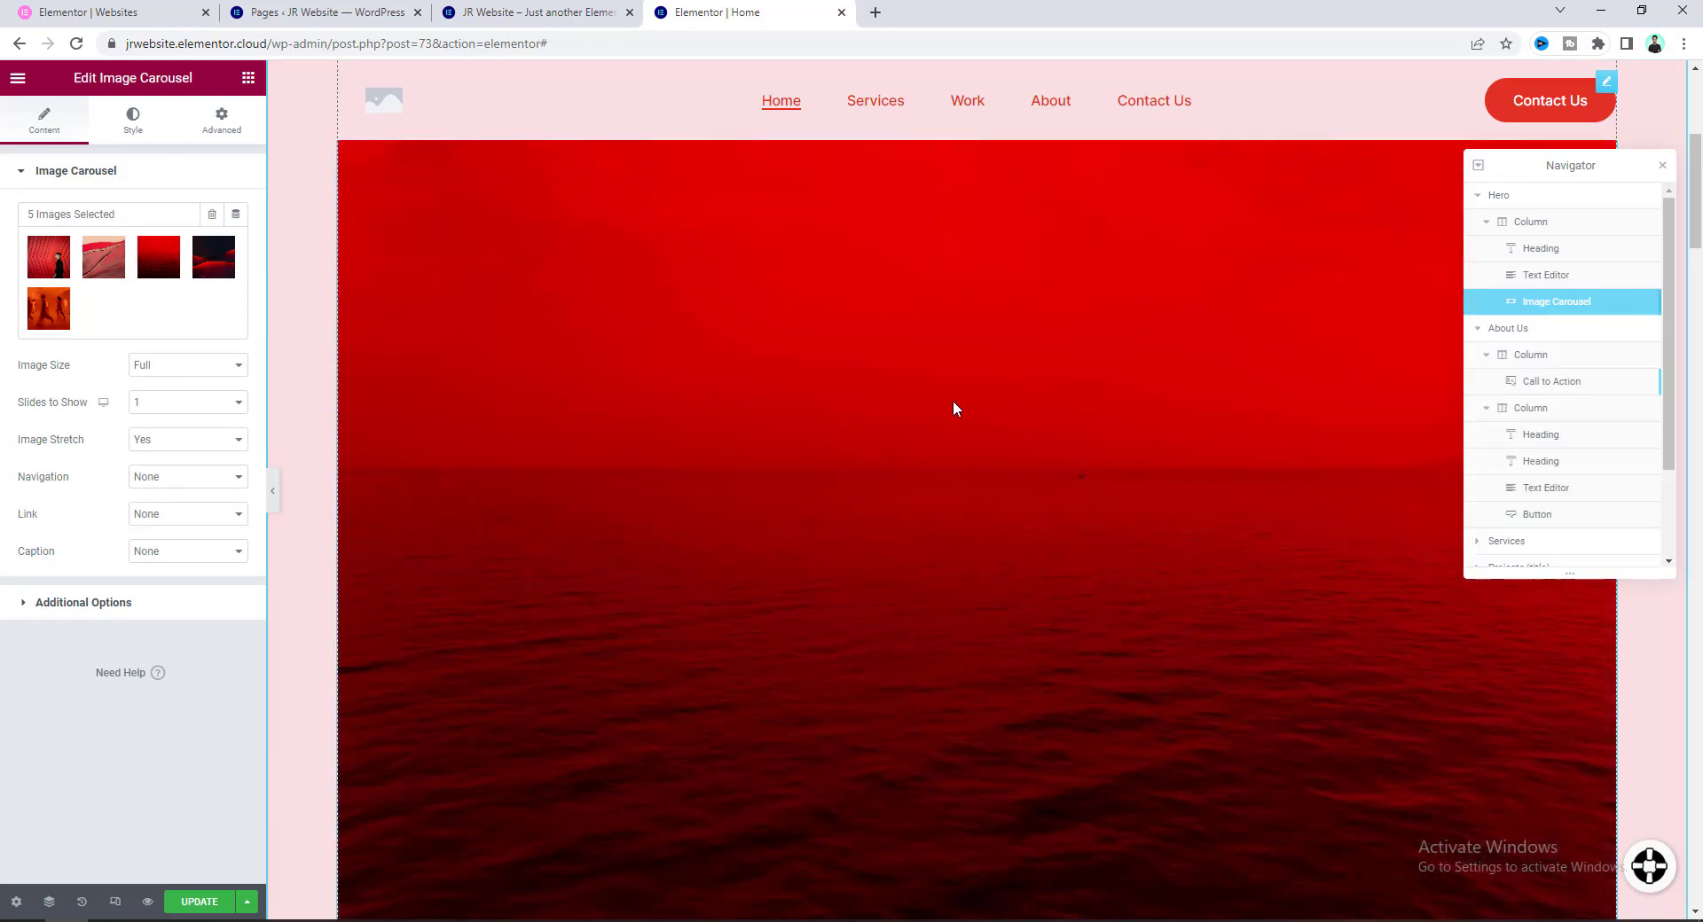
# View the About Us image's settings and set the "360° creative digital marketing studio" heading's text color to #000000.
pyautogui.scroll(-3, 953, 401)
pyautogui.scroll(-8, 954, 406)
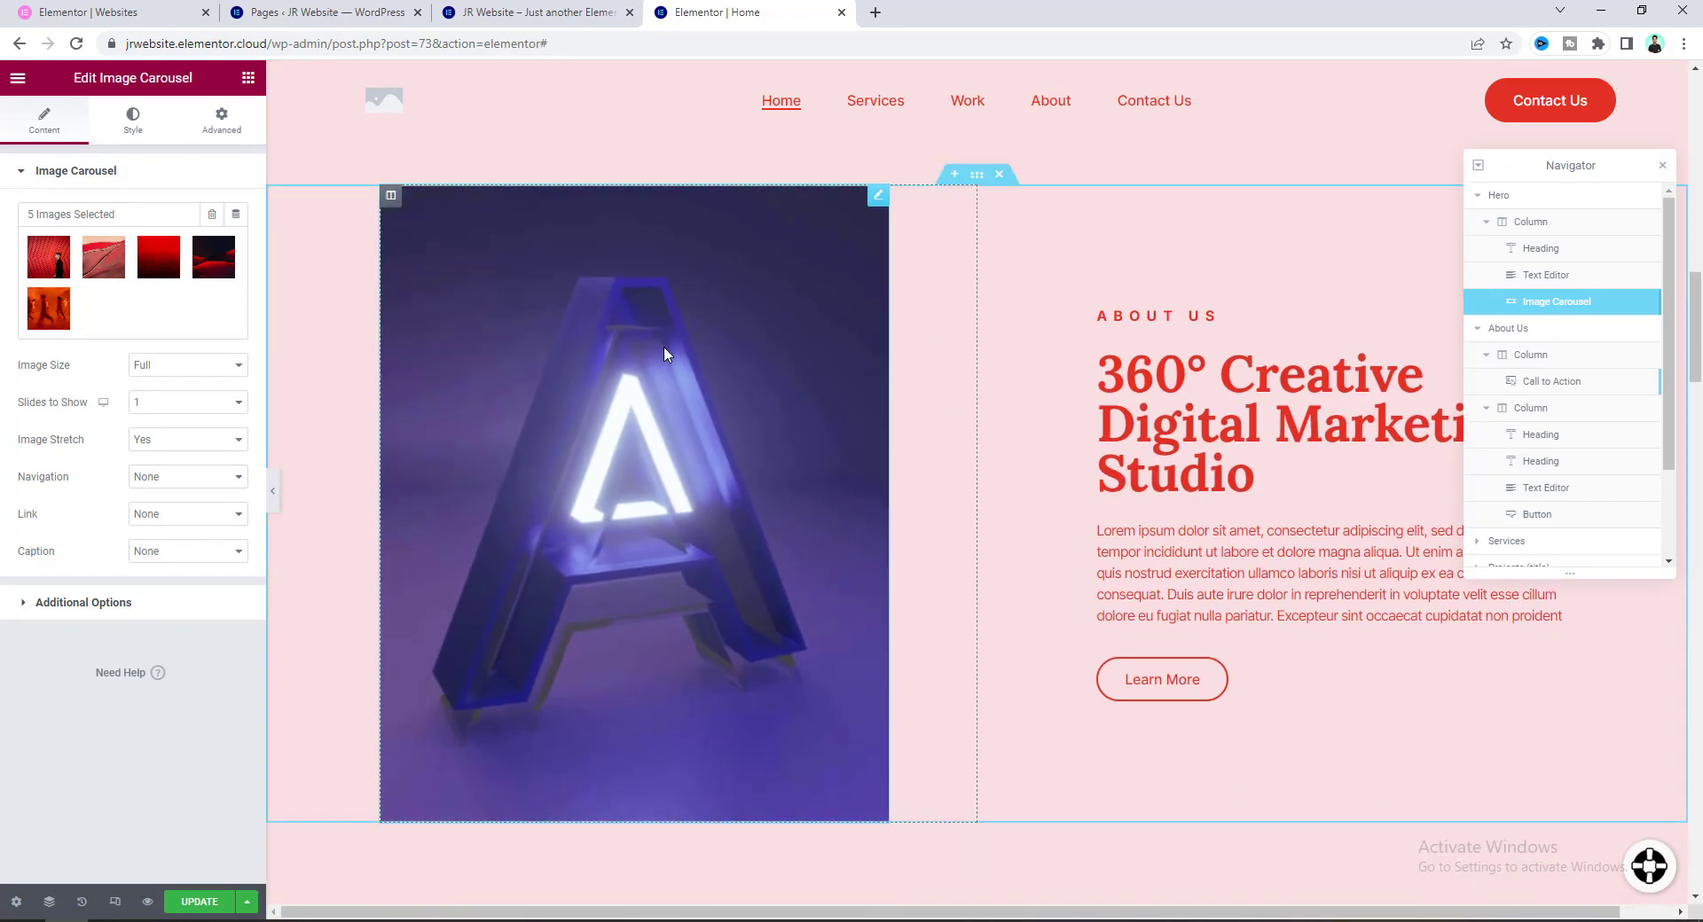
pyautogui.click(683, 446)
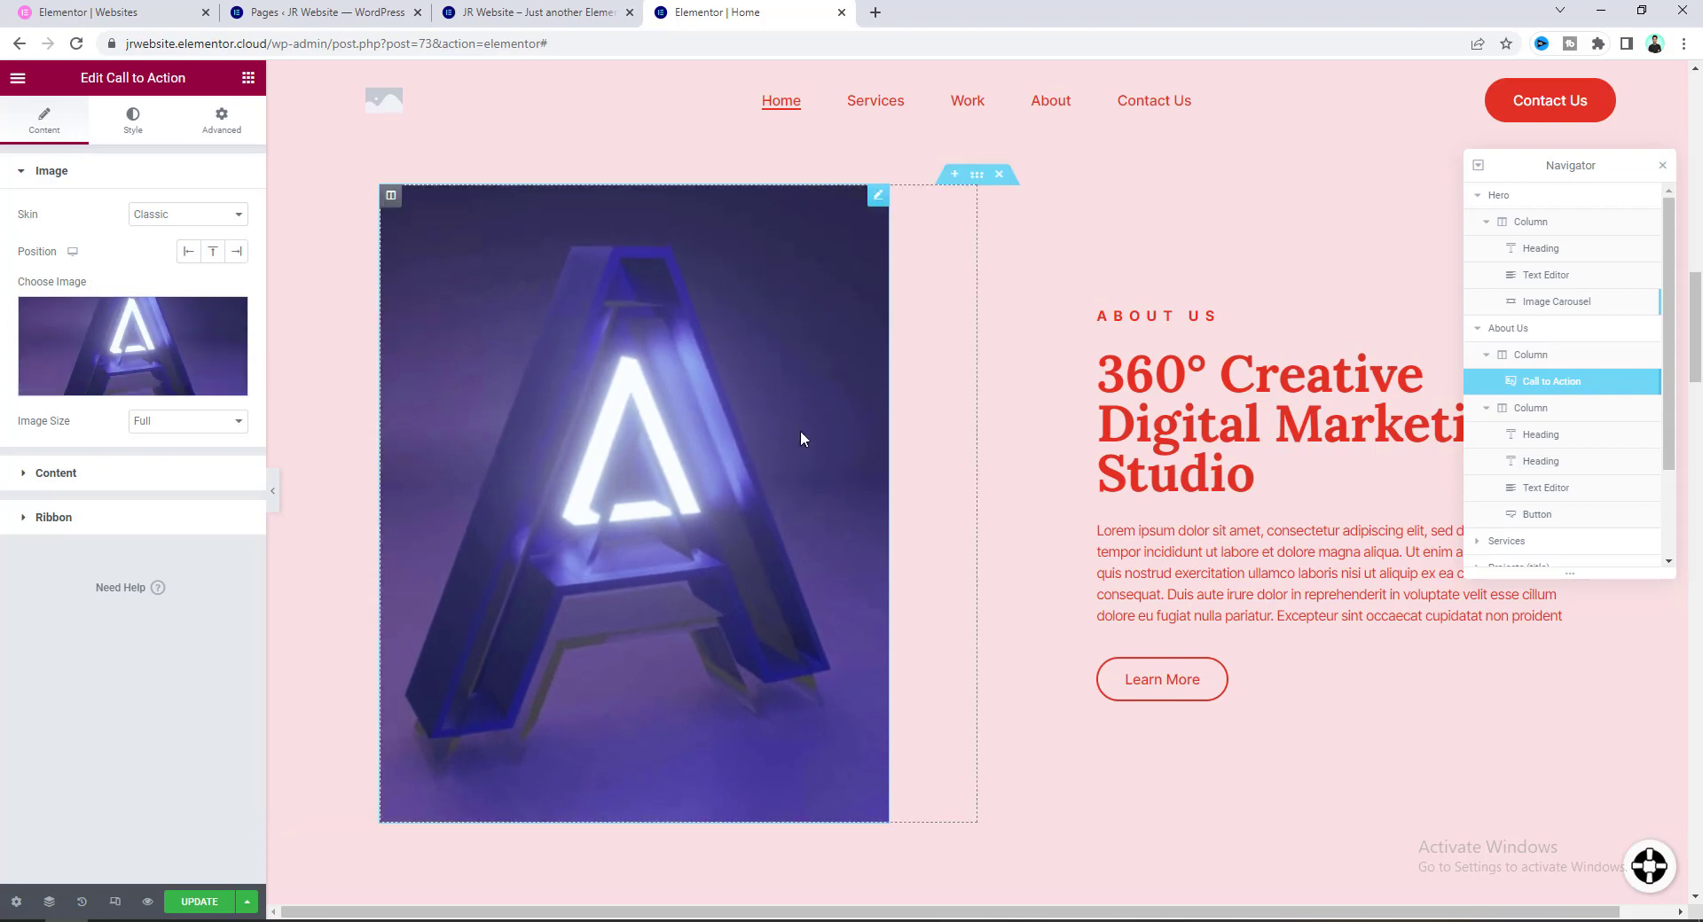
pyautogui.click(1195, 383)
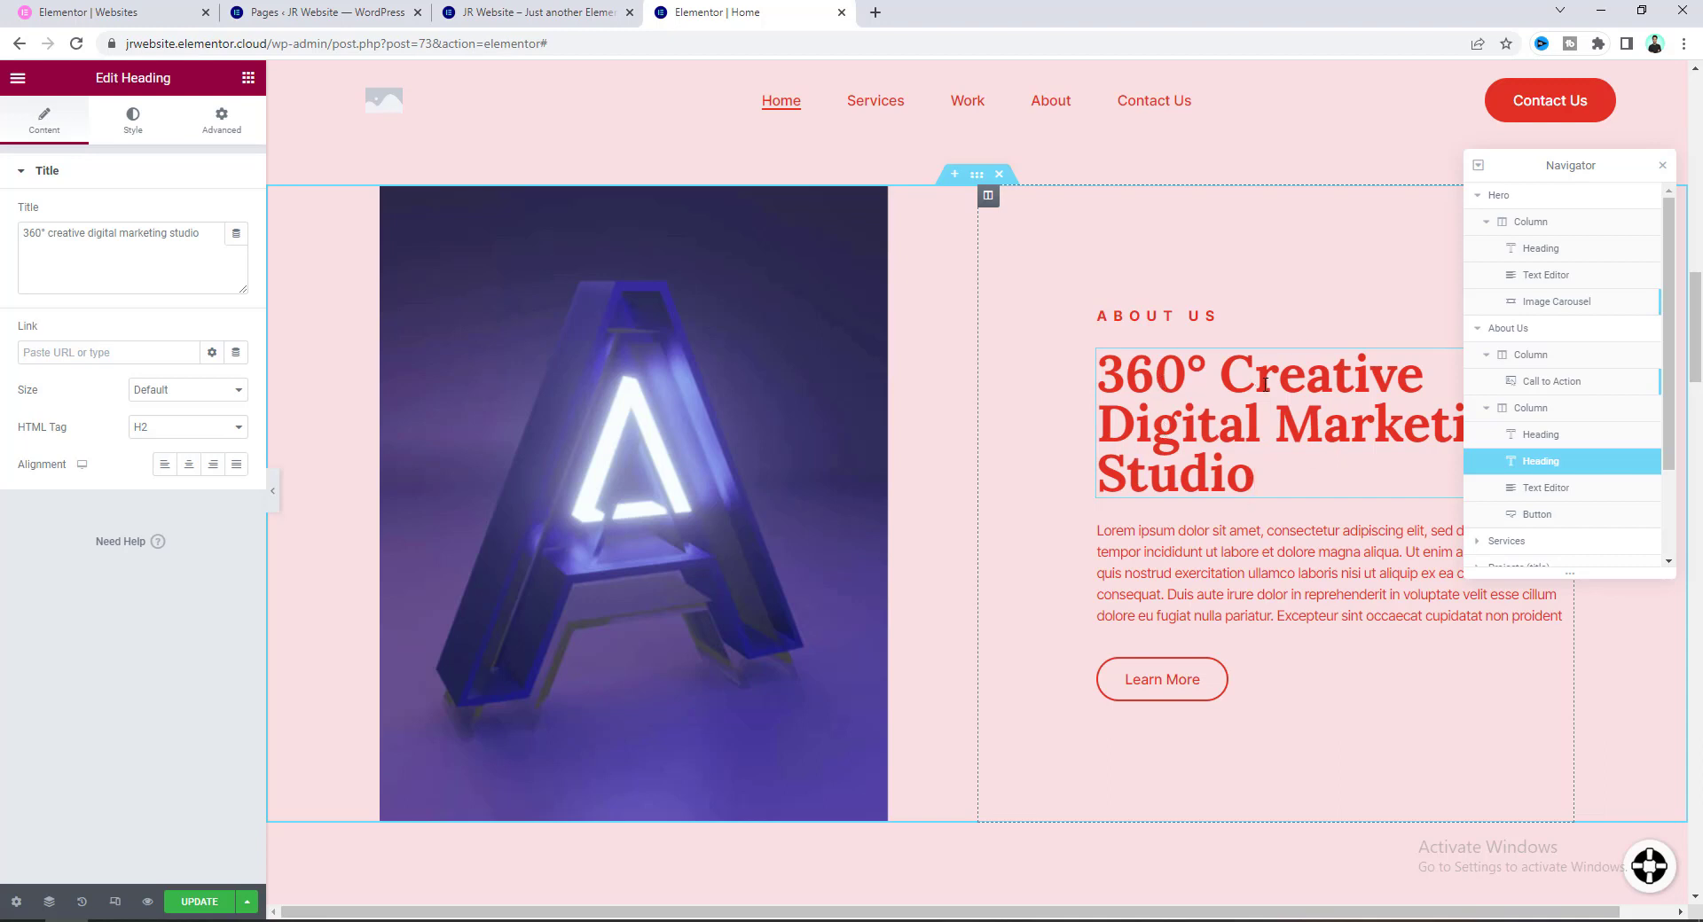
pyautogui.click(136, 132)
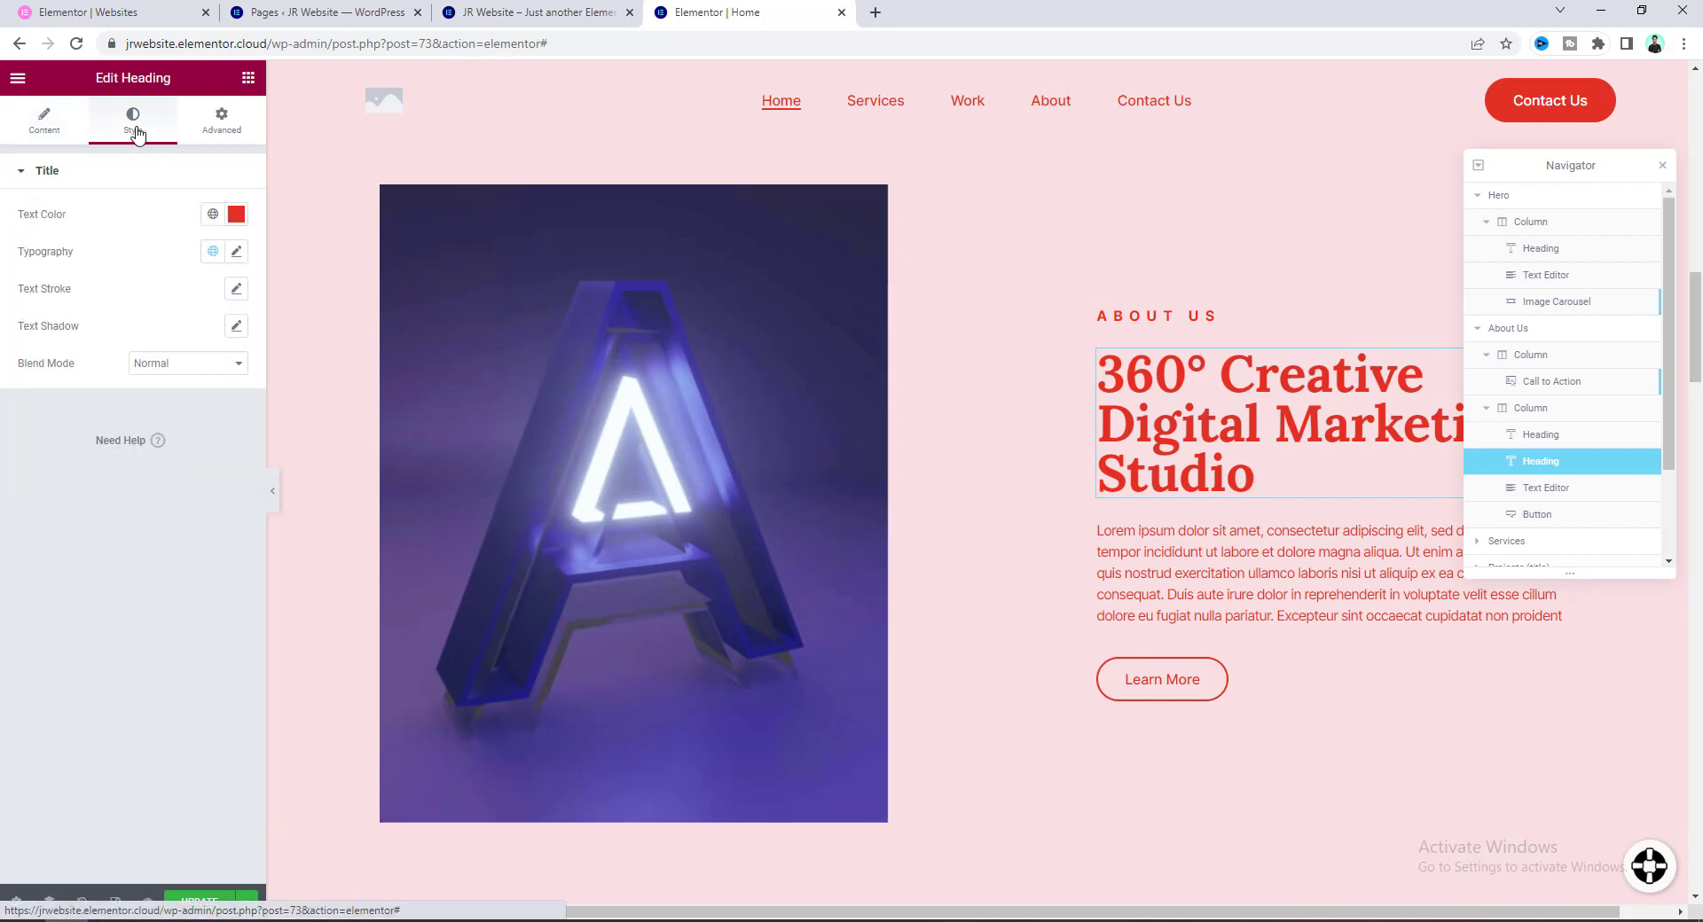
pyautogui.click(238, 222)
pyautogui.moveTo(93, 333); pyautogui.dragTo(5, 448)
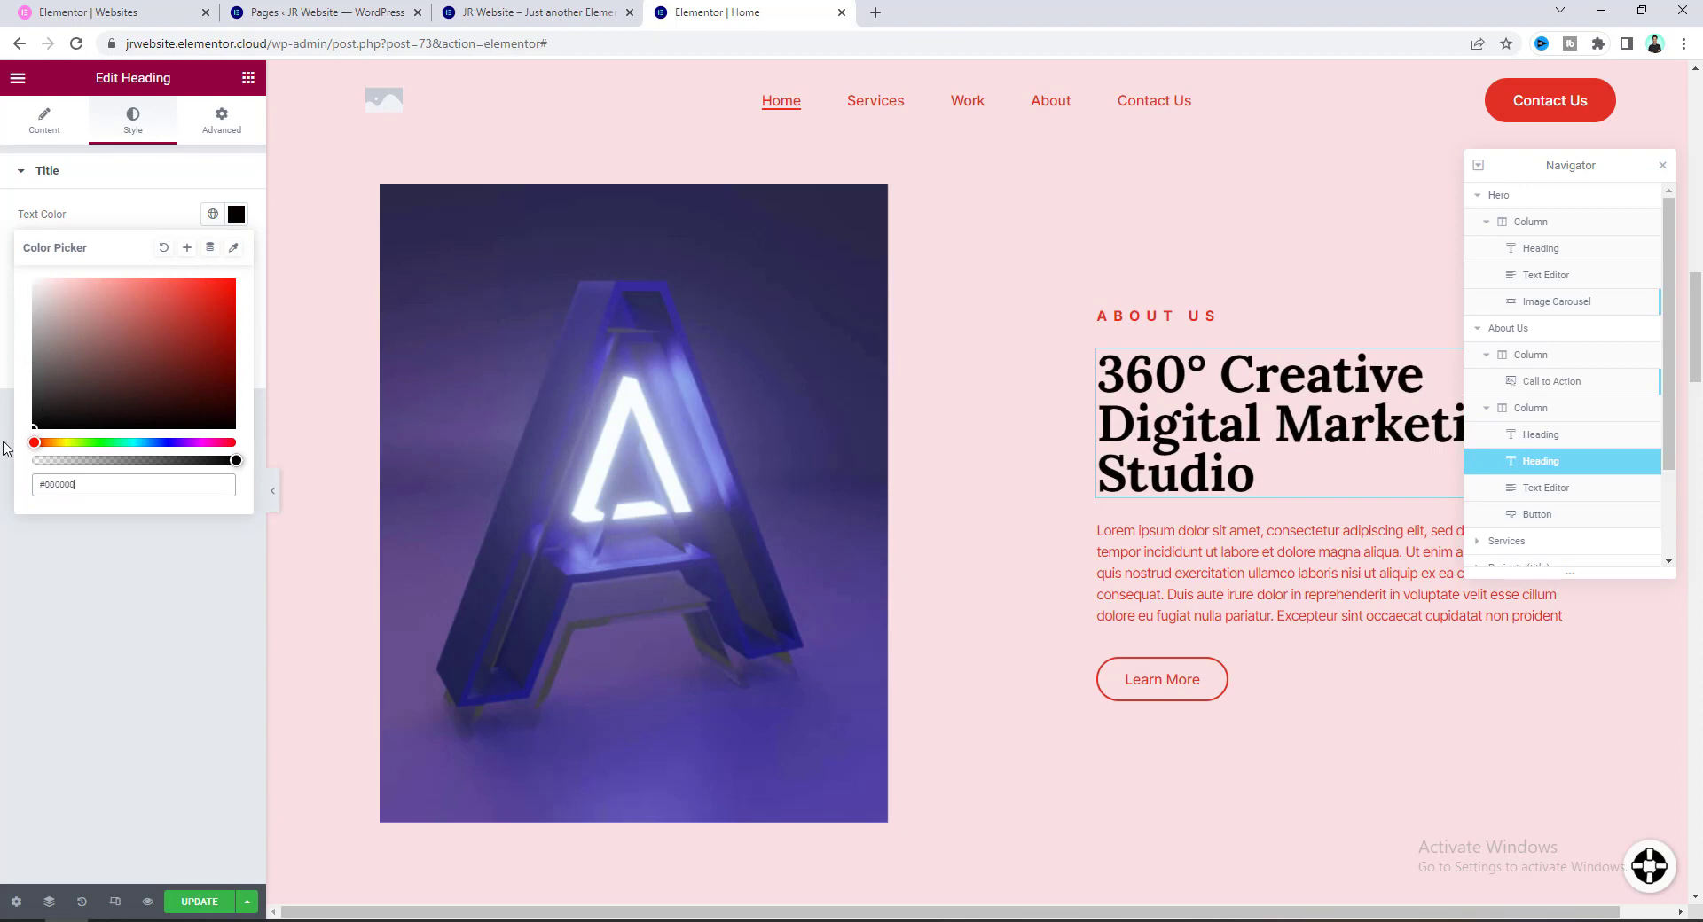
pyautogui.click(4, 448)
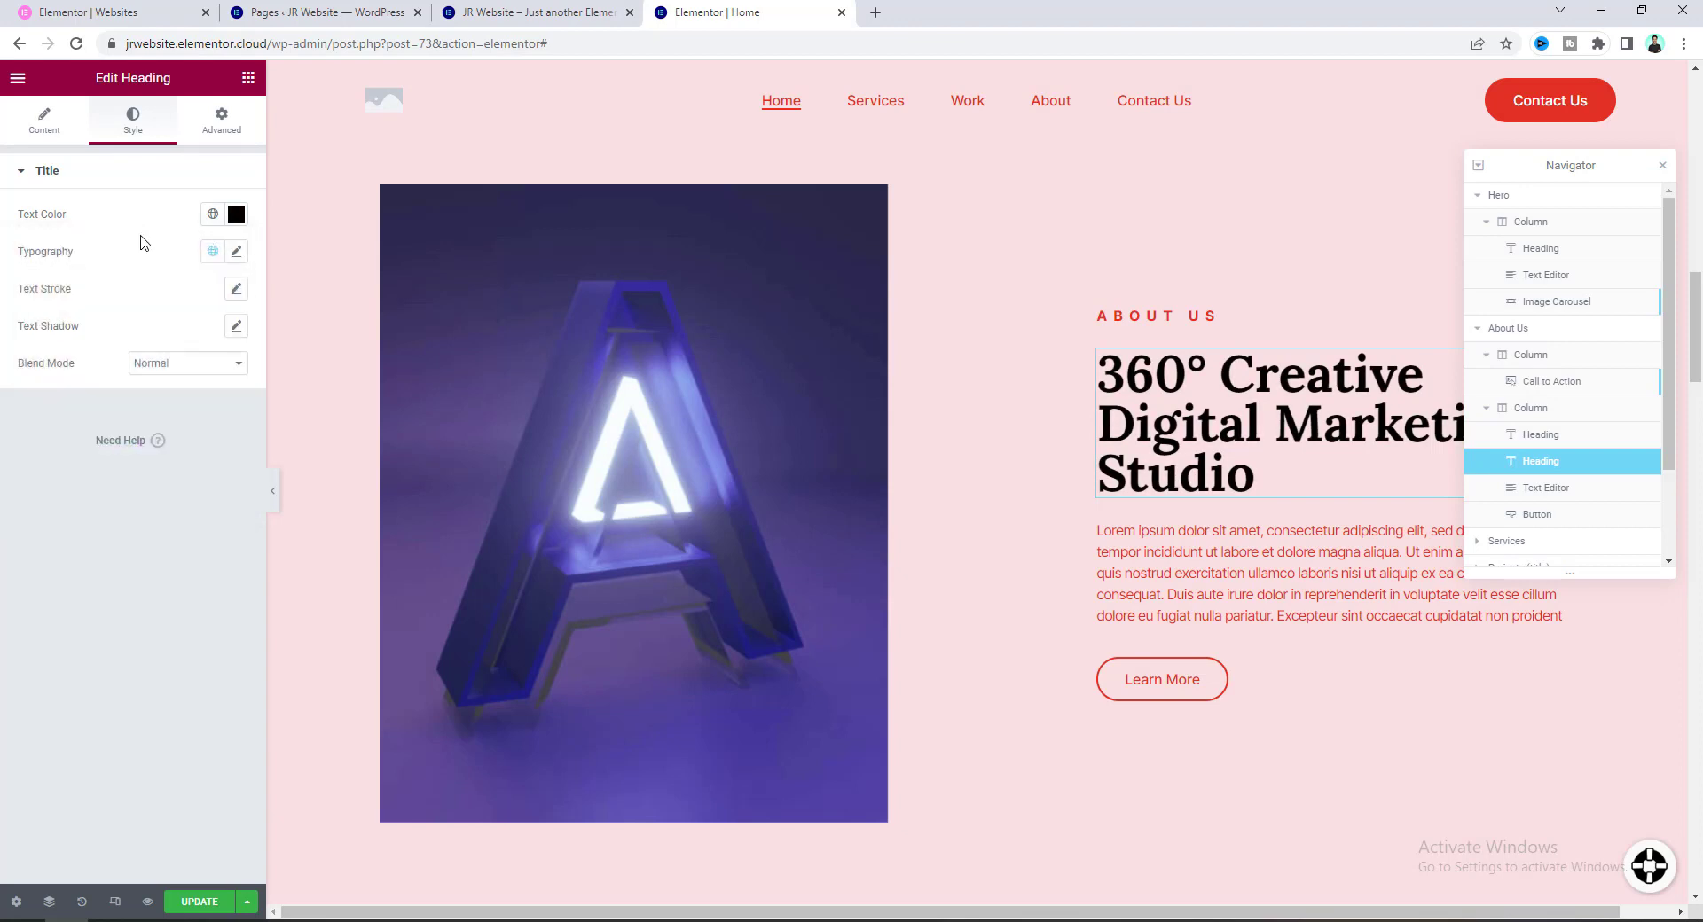
# Review the About Us heading's typography and font family options, and undo the heading's style changes.
pyautogui.click(237, 253)
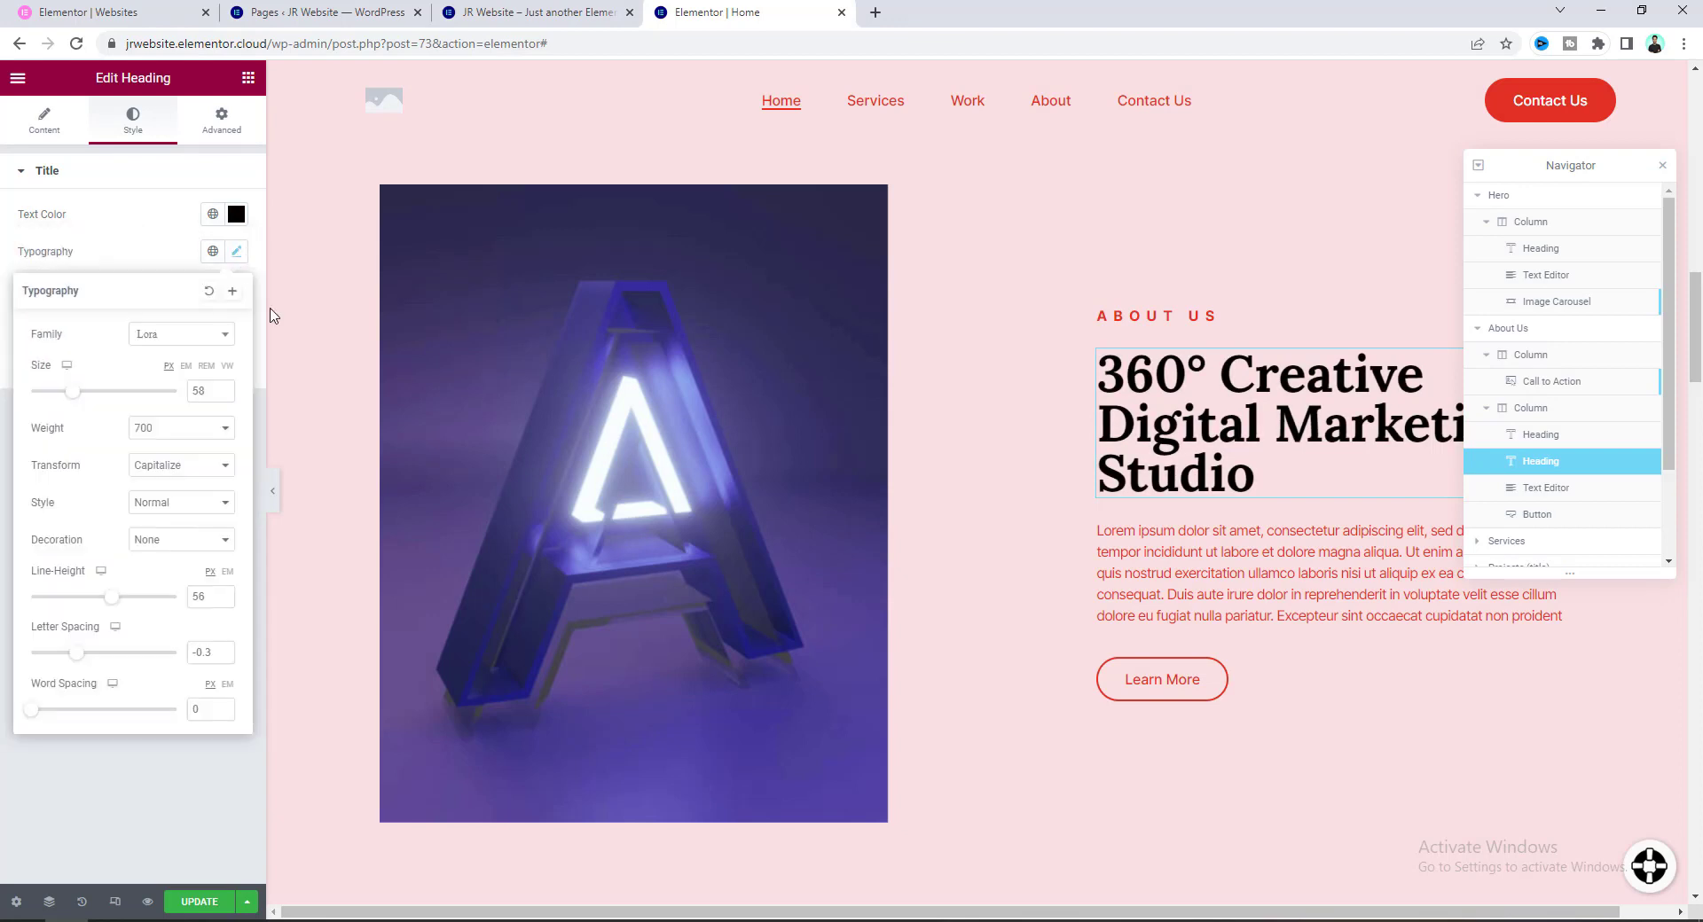
pyautogui.click(184, 337)
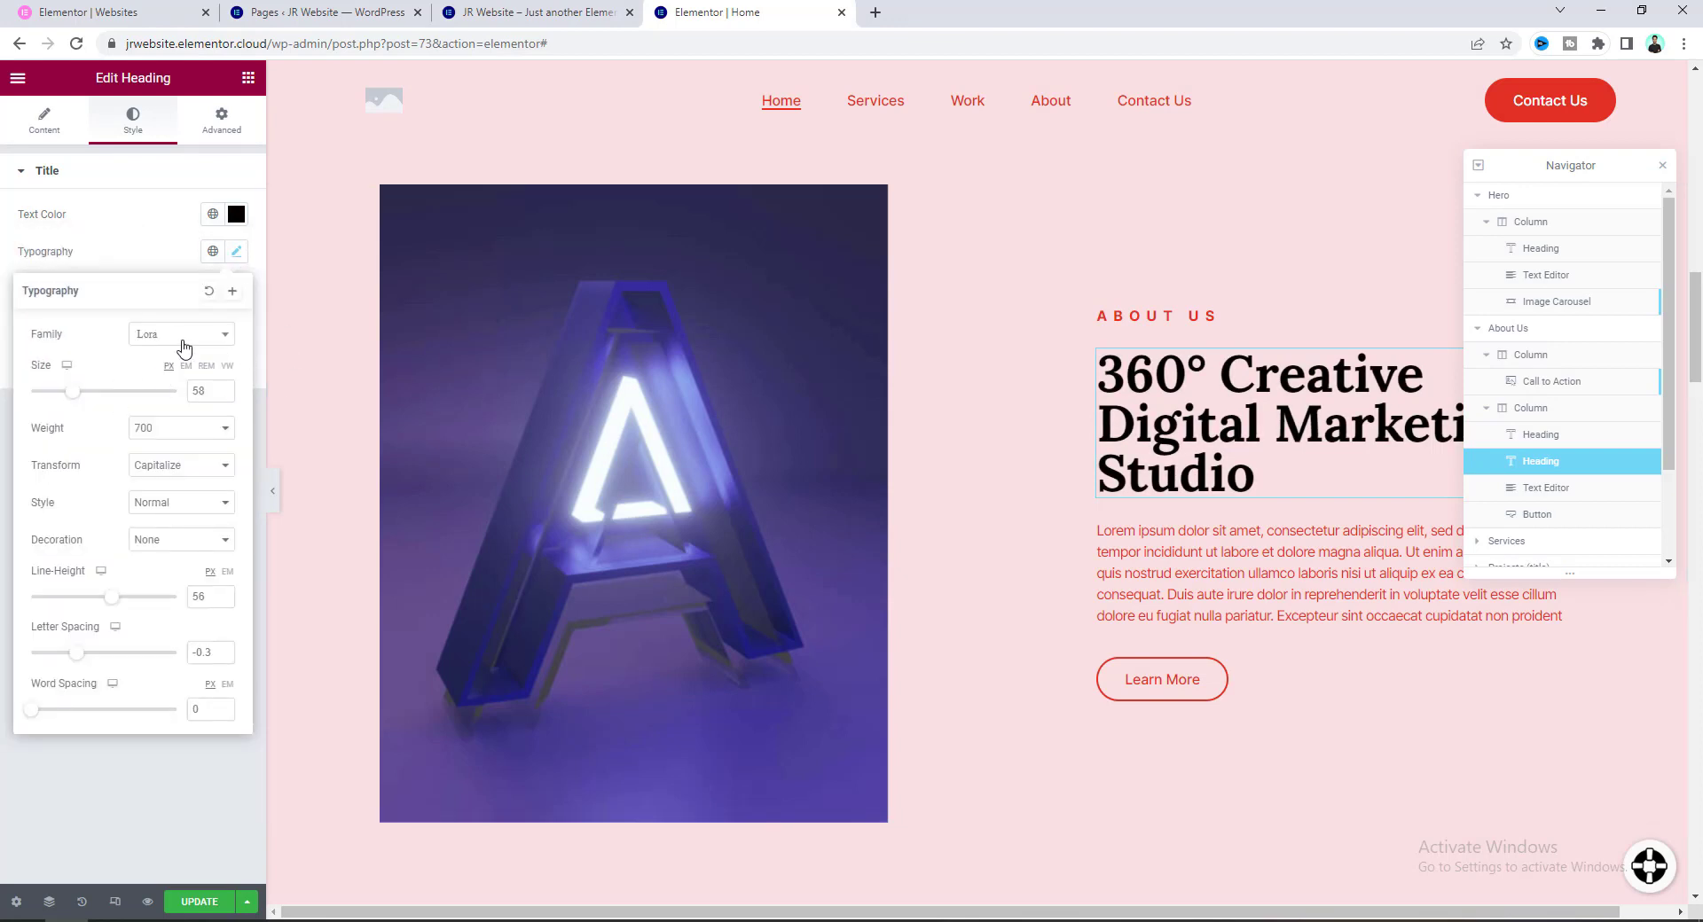
pyautogui.click(106, 431)
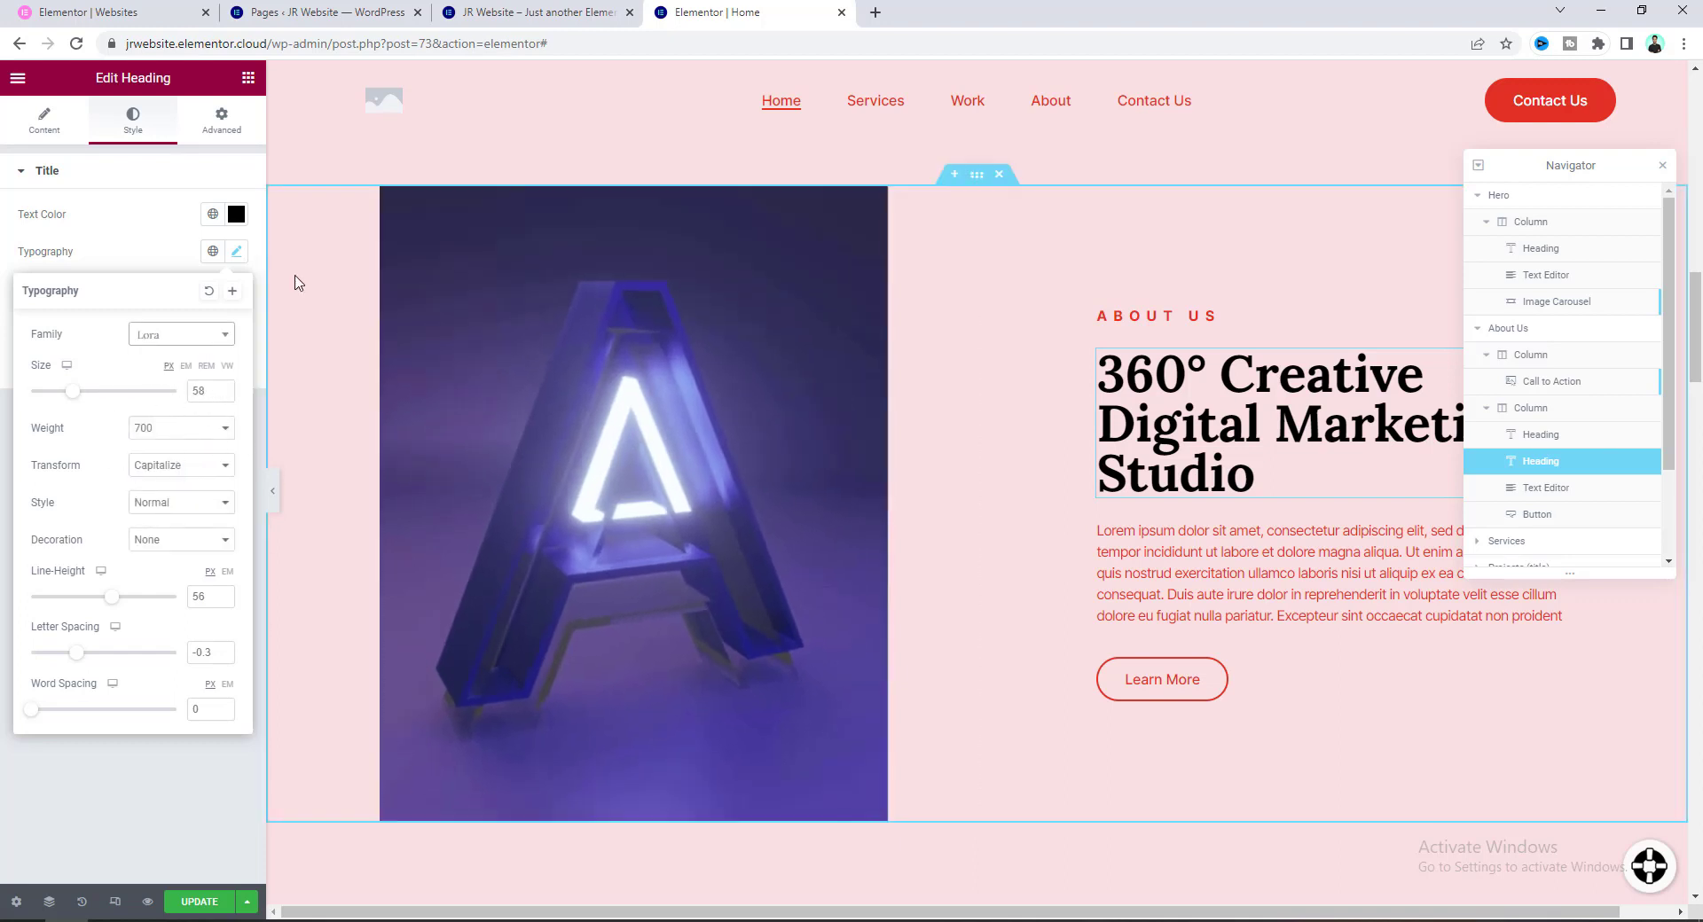
pyautogui.click(124, 239)
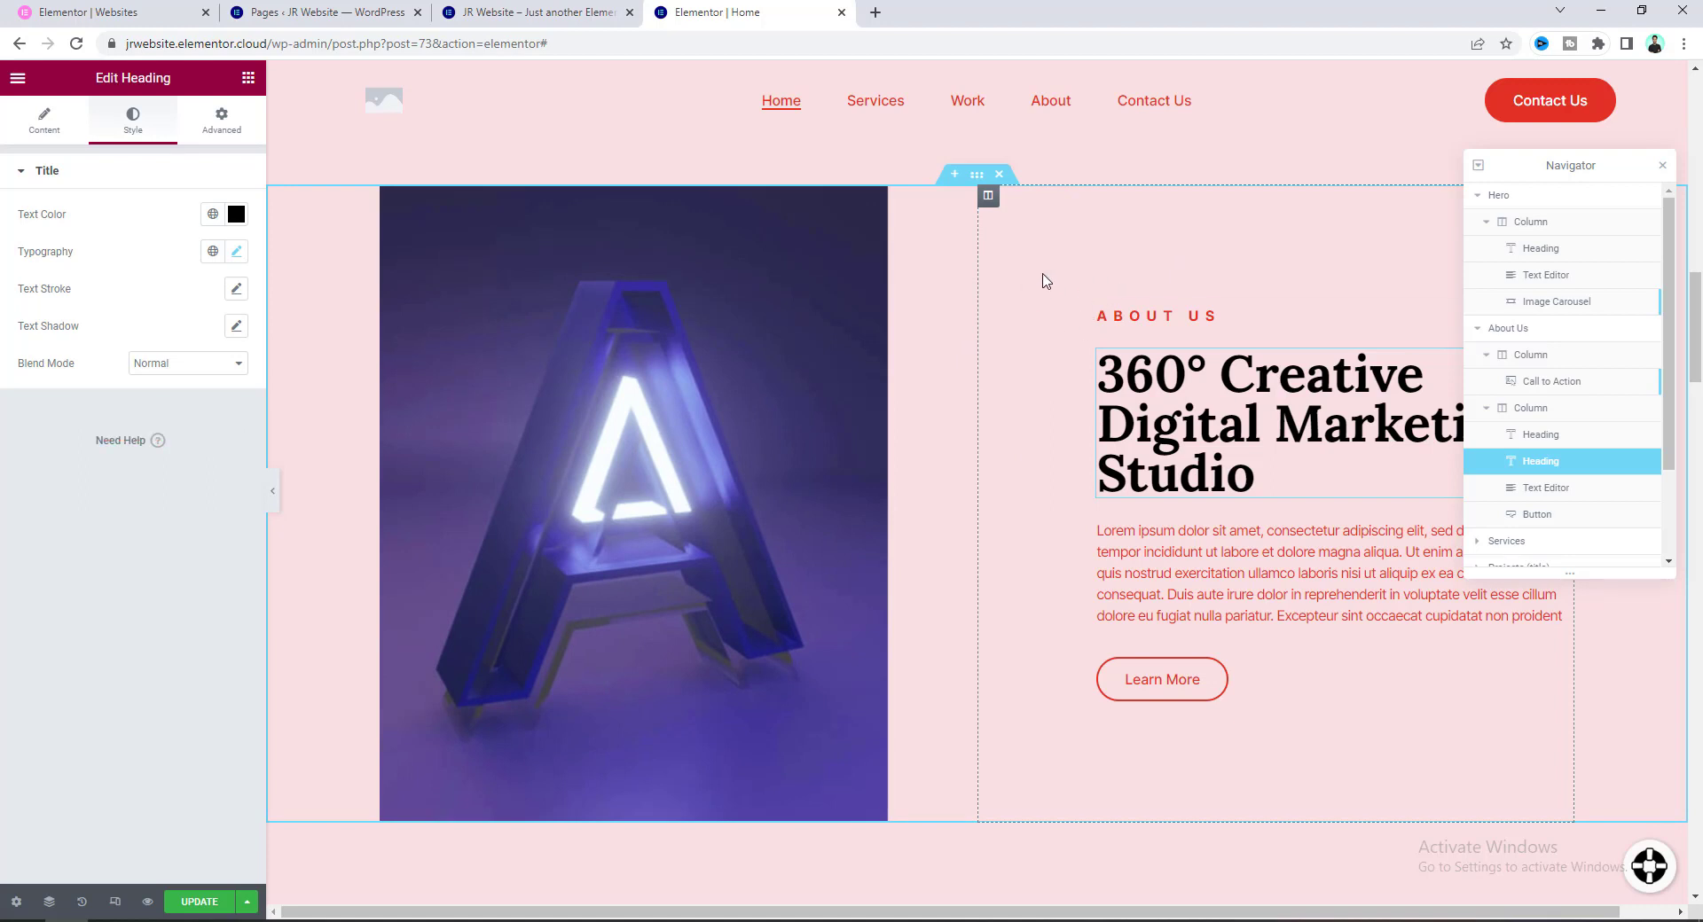
pyautogui.hotkey('ctrl', 'z')
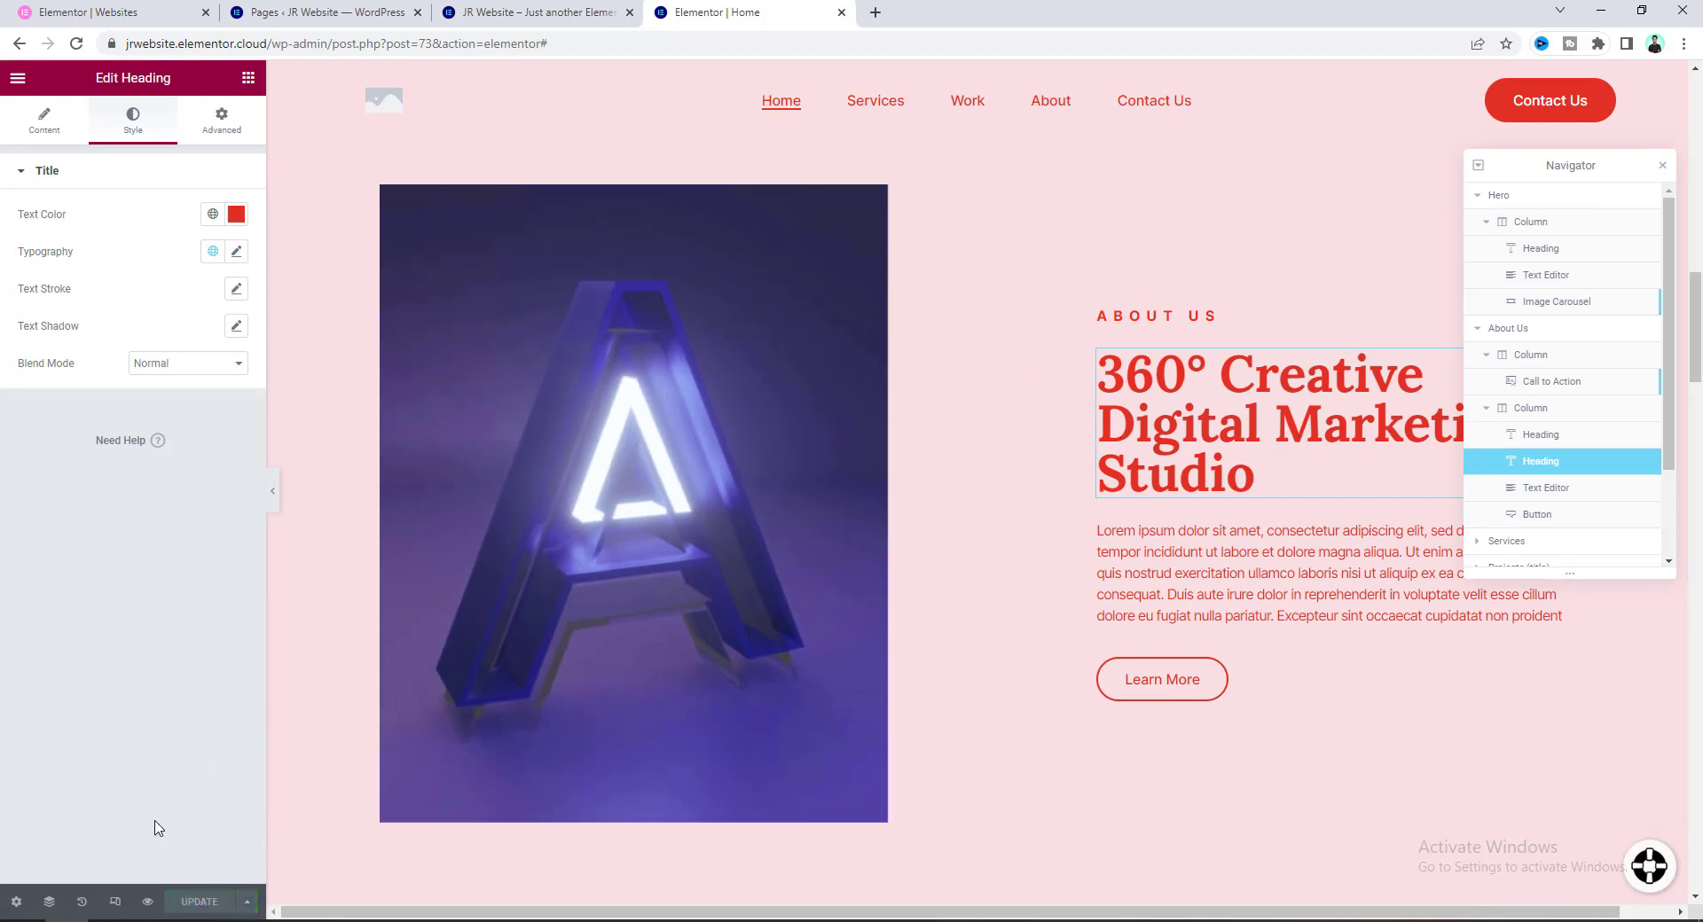
# Preview the edited Home page in a new browser tab and look through its hero, carousel and services sections.
pyautogui.click(147, 902)
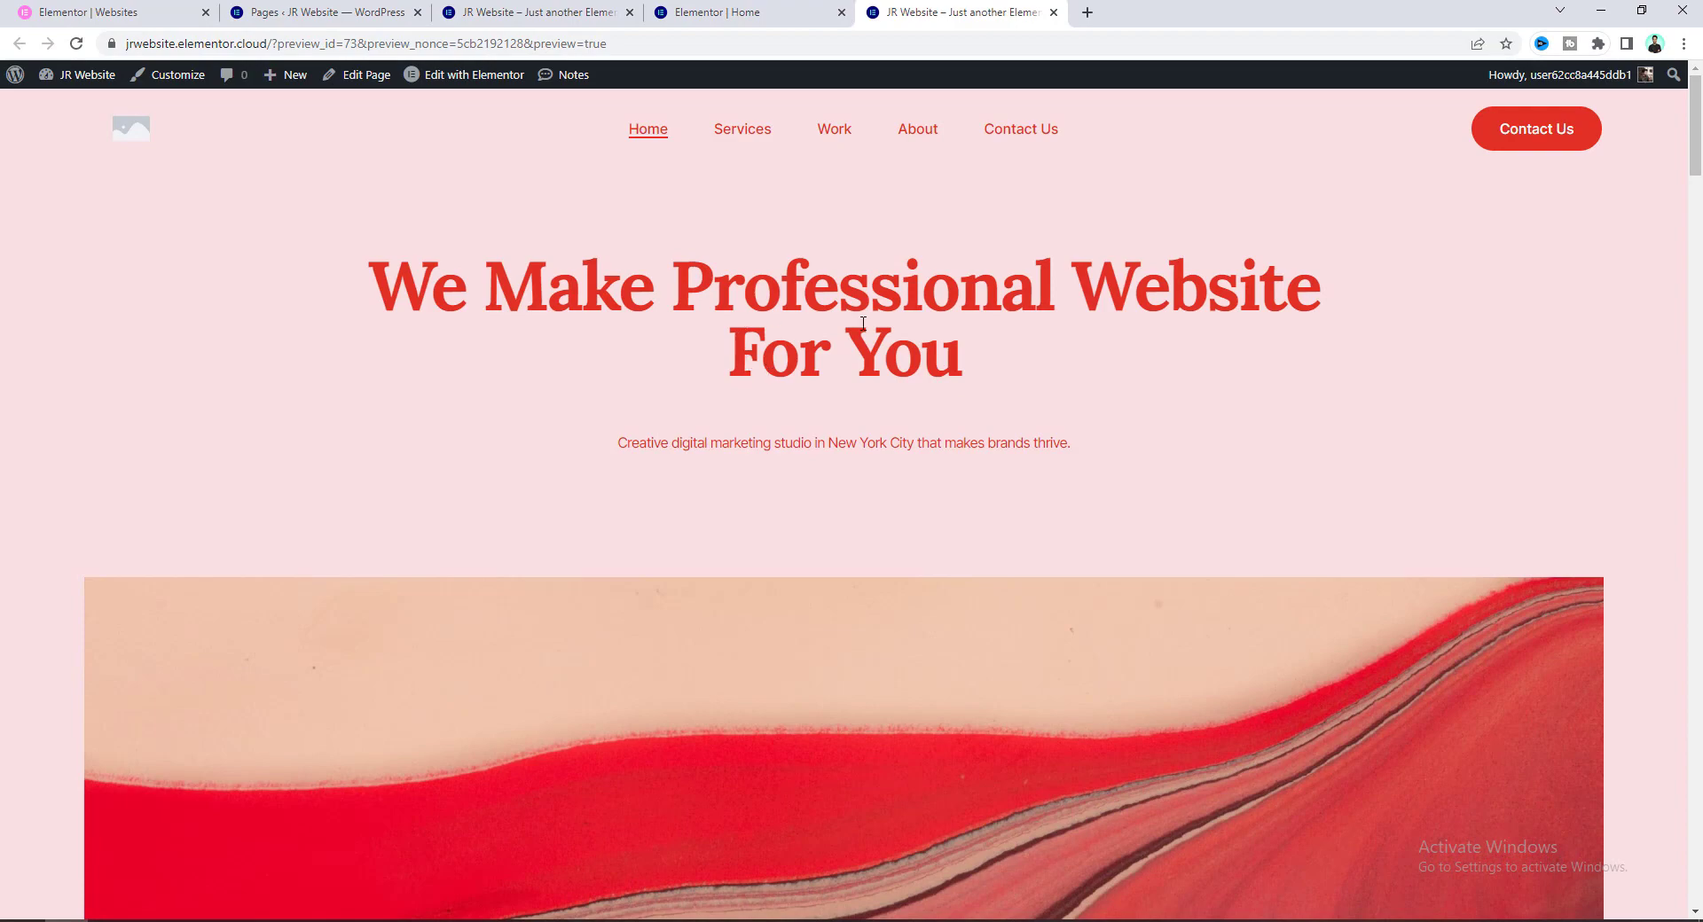
pyautogui.scroll(-10, 990, 367)
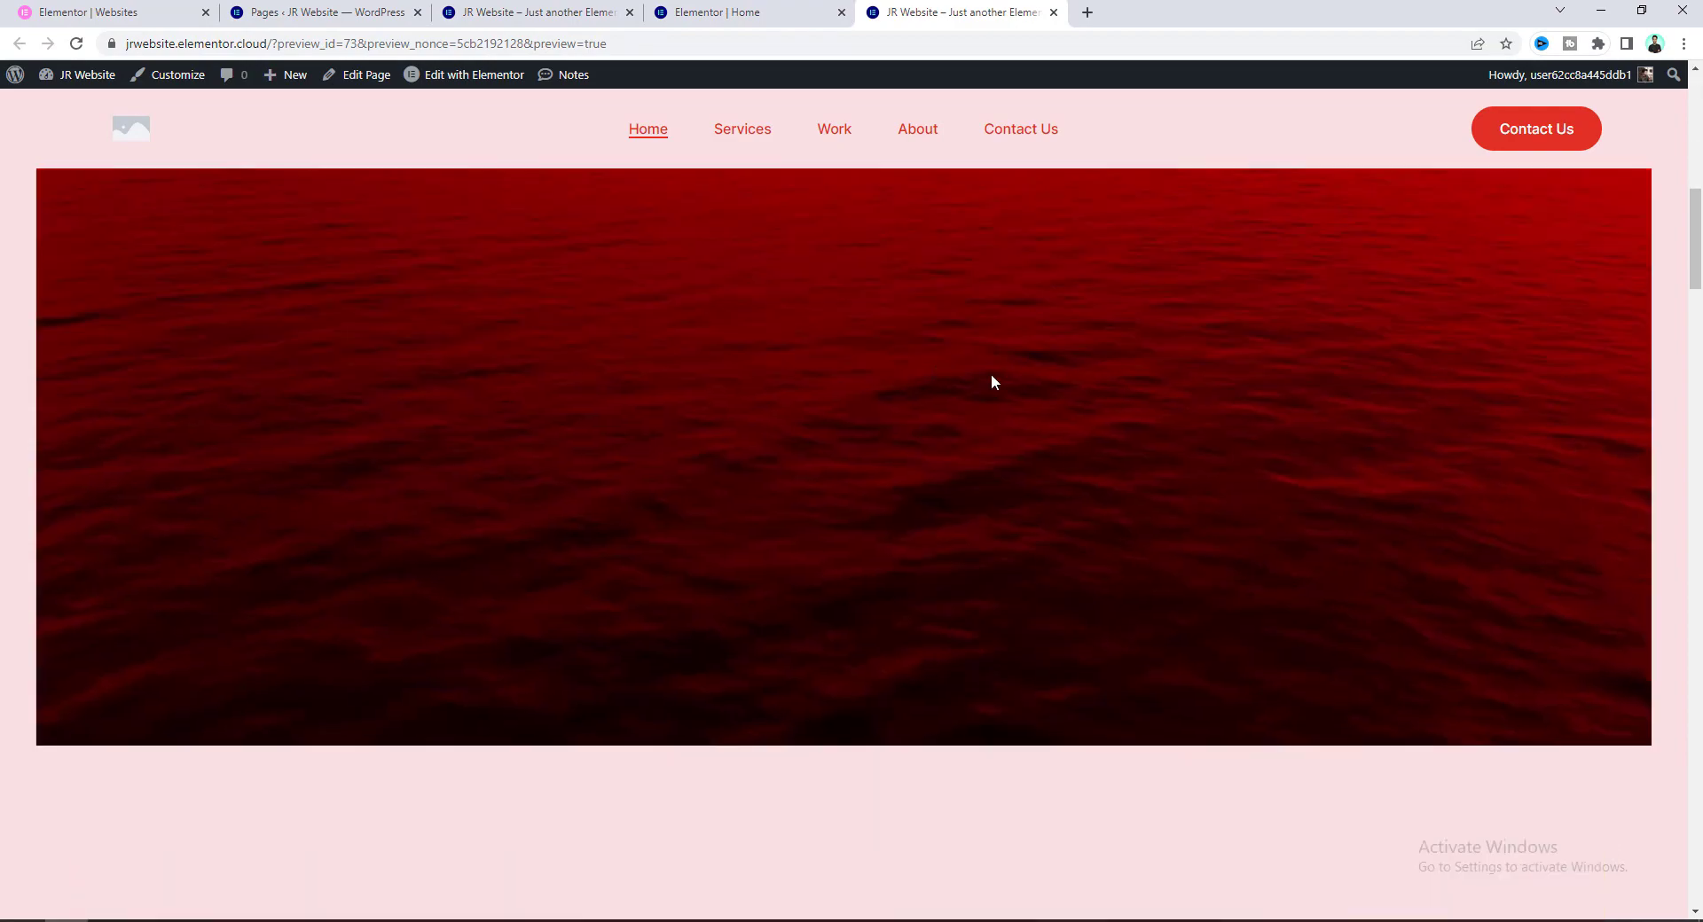
pyautogui.scroll(-10, 958, 394)
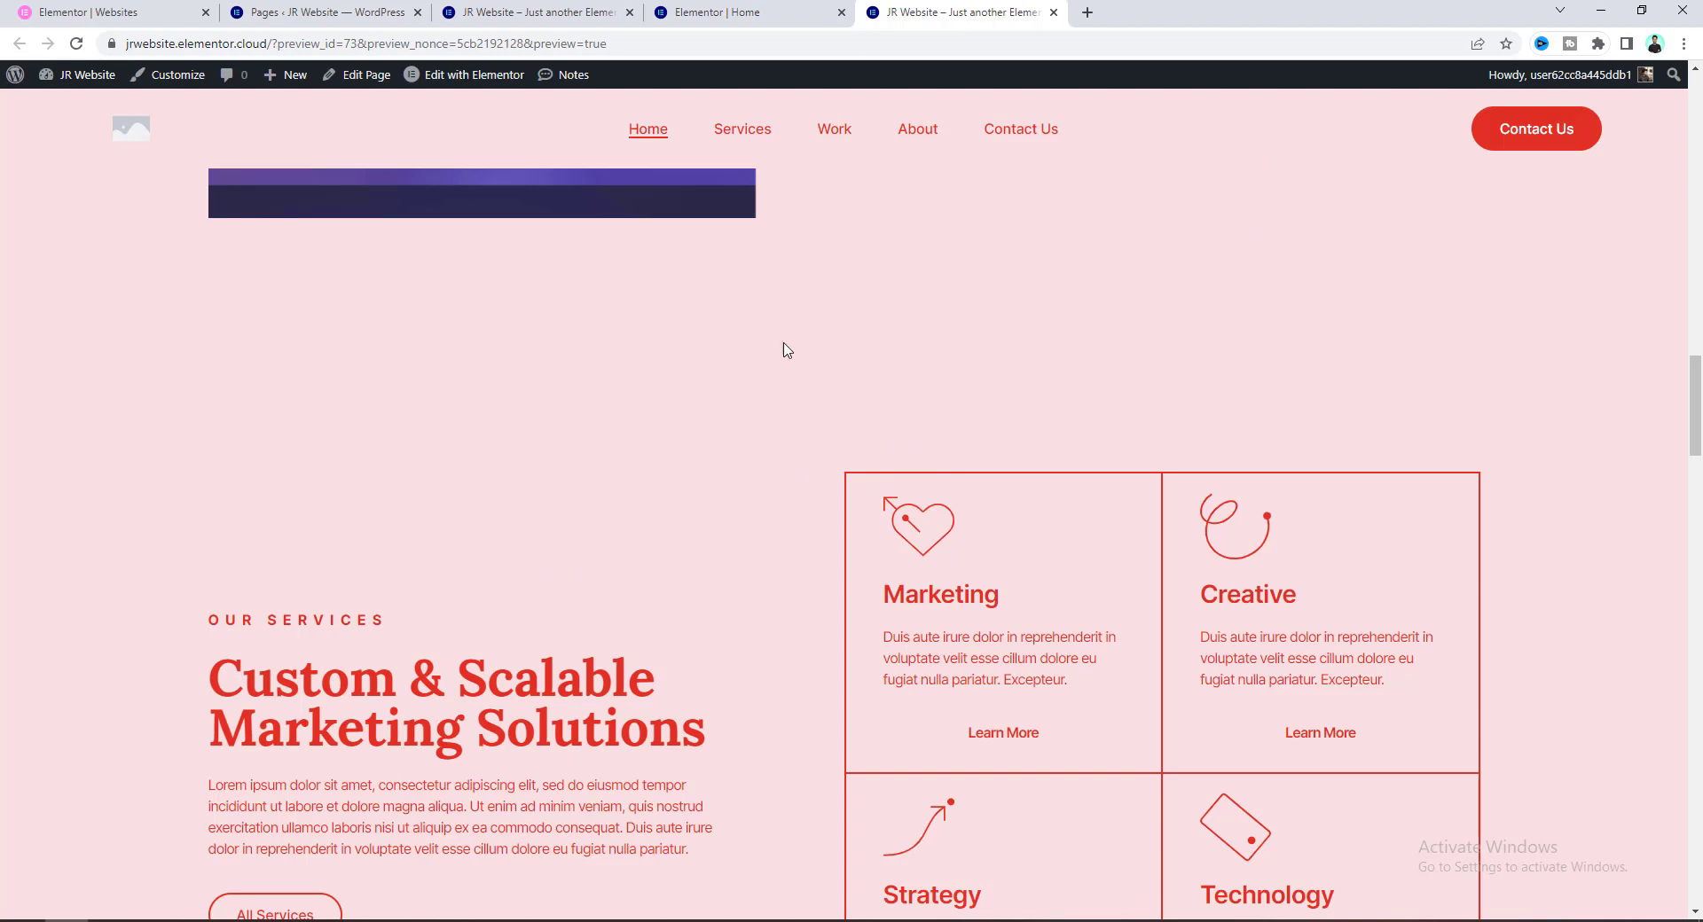
# Open the site's Services page and look through its Marketing, Creative & Design and Strategy sections.
pyautogui.click(742, 135)
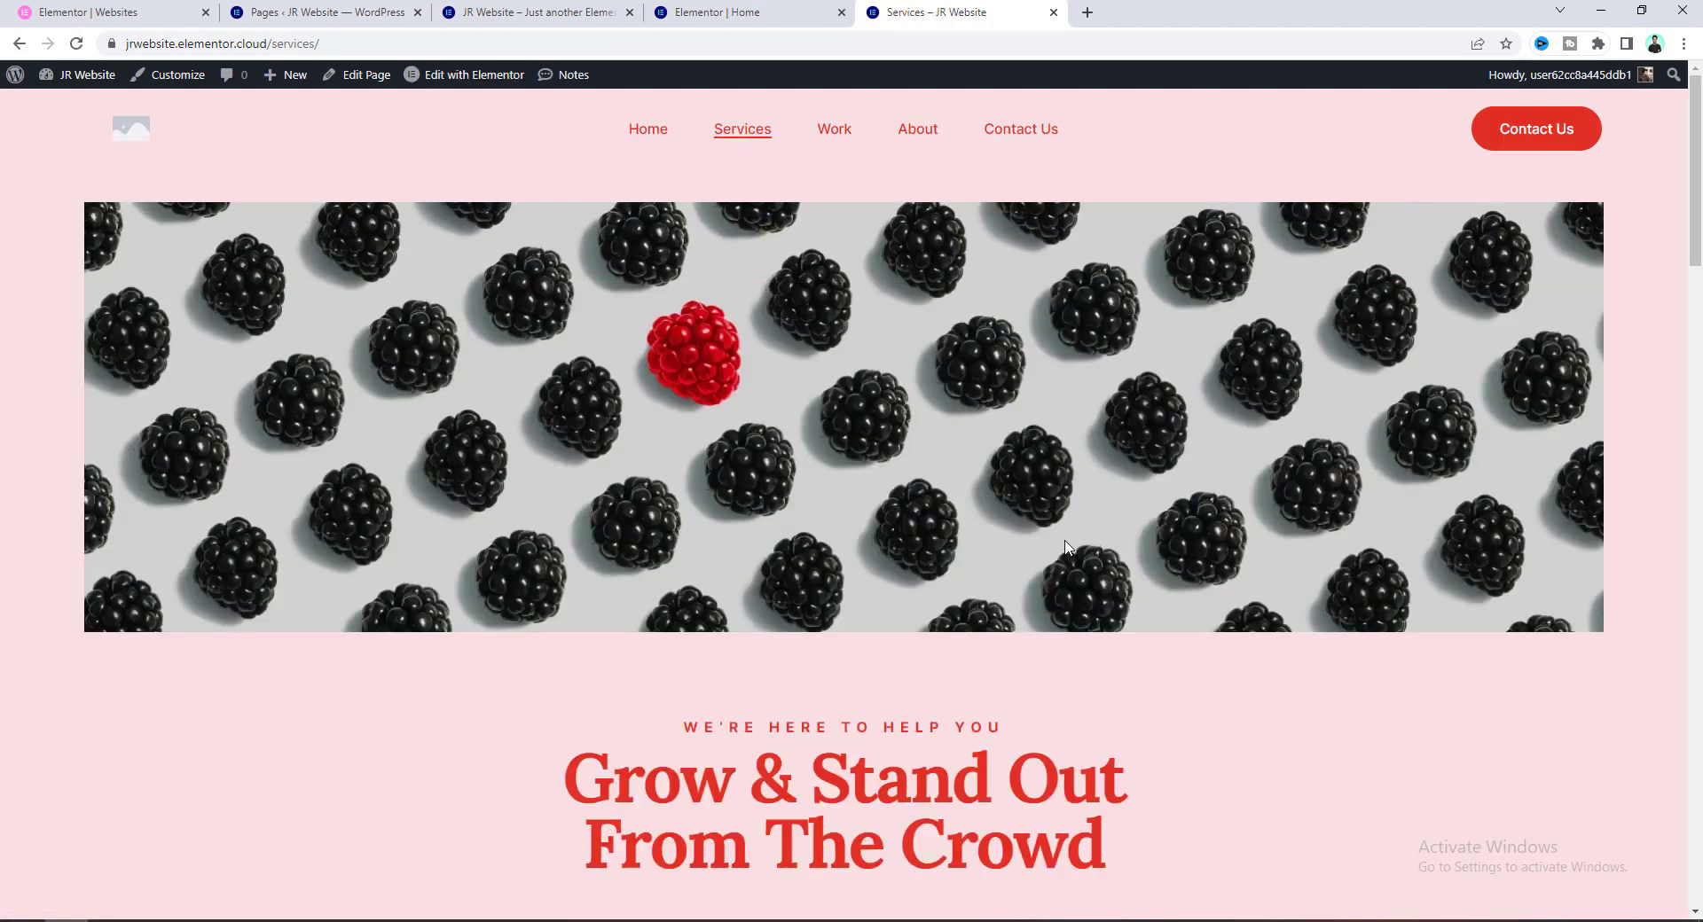
pyautogui.scroll(-5, 1069, 548)
pyautogui.scroll(-4, 1067, 549)
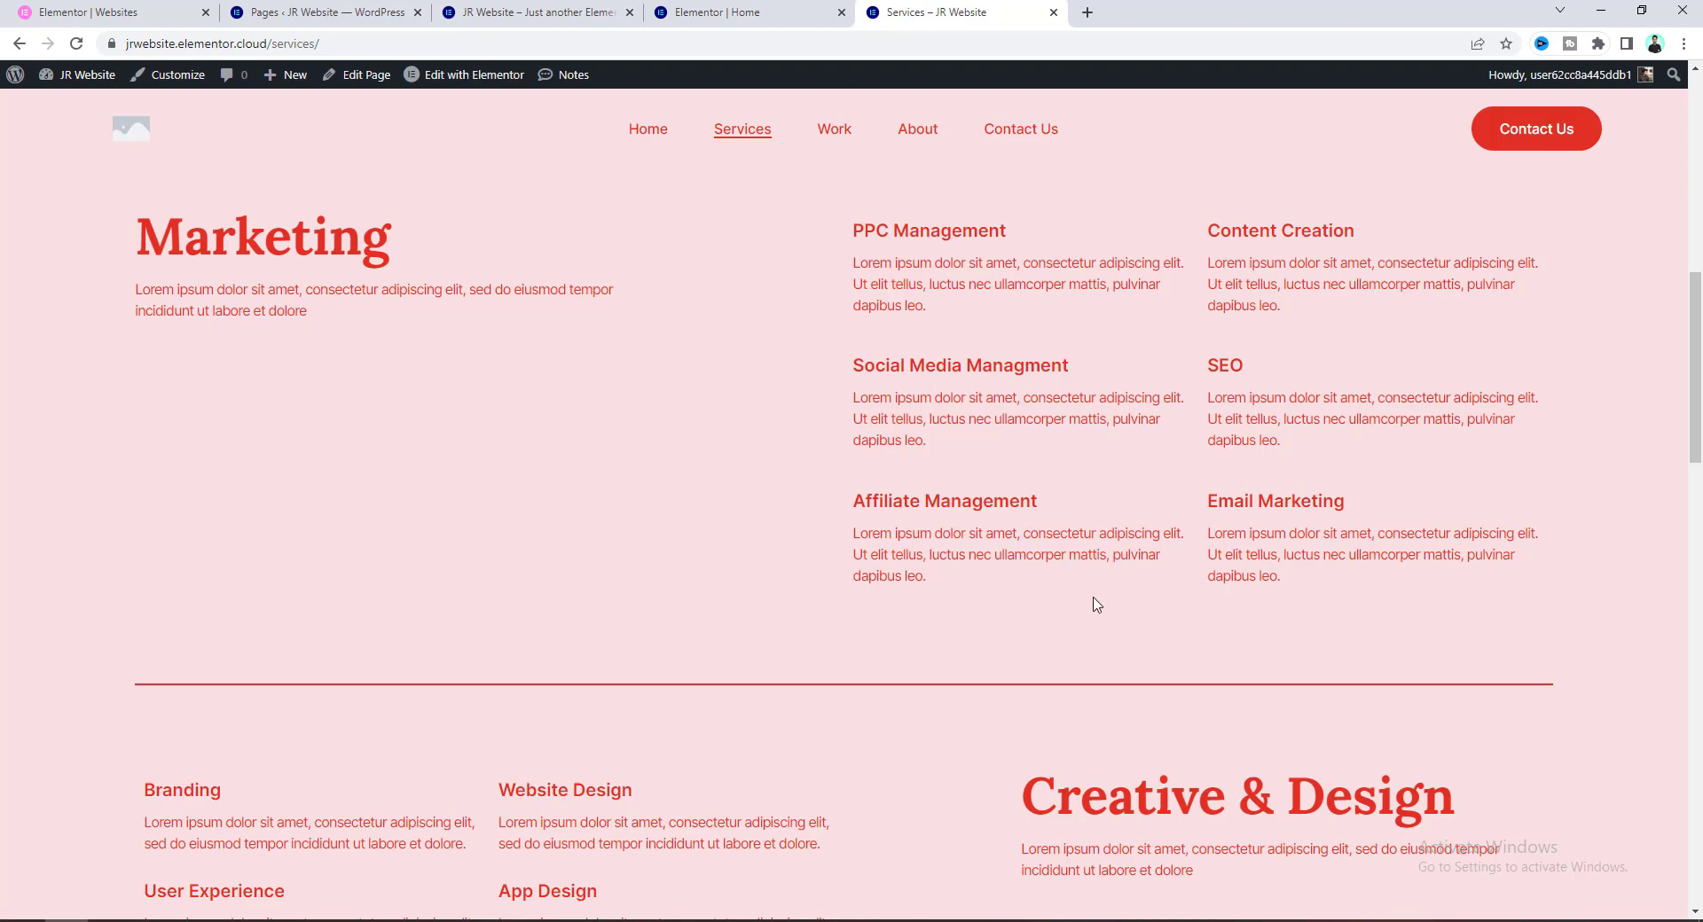
pyautogui.scroll(-5, 595, 628)
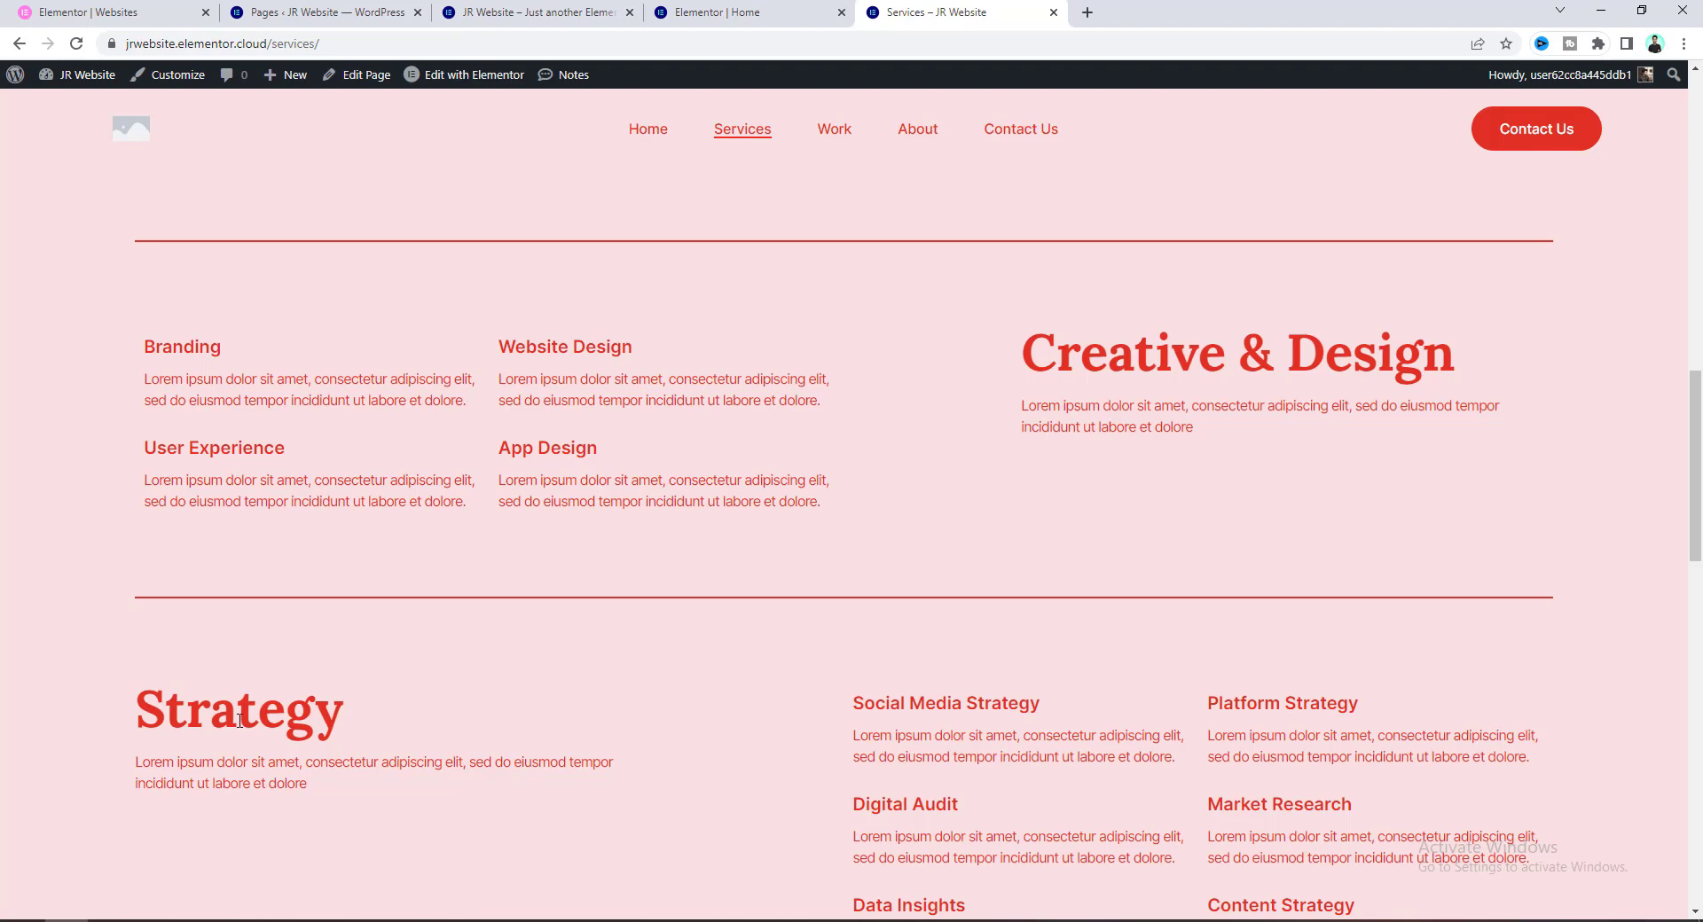
# Open the site's Work page and look through the listed projects.
pyautogui.click(836, 129)
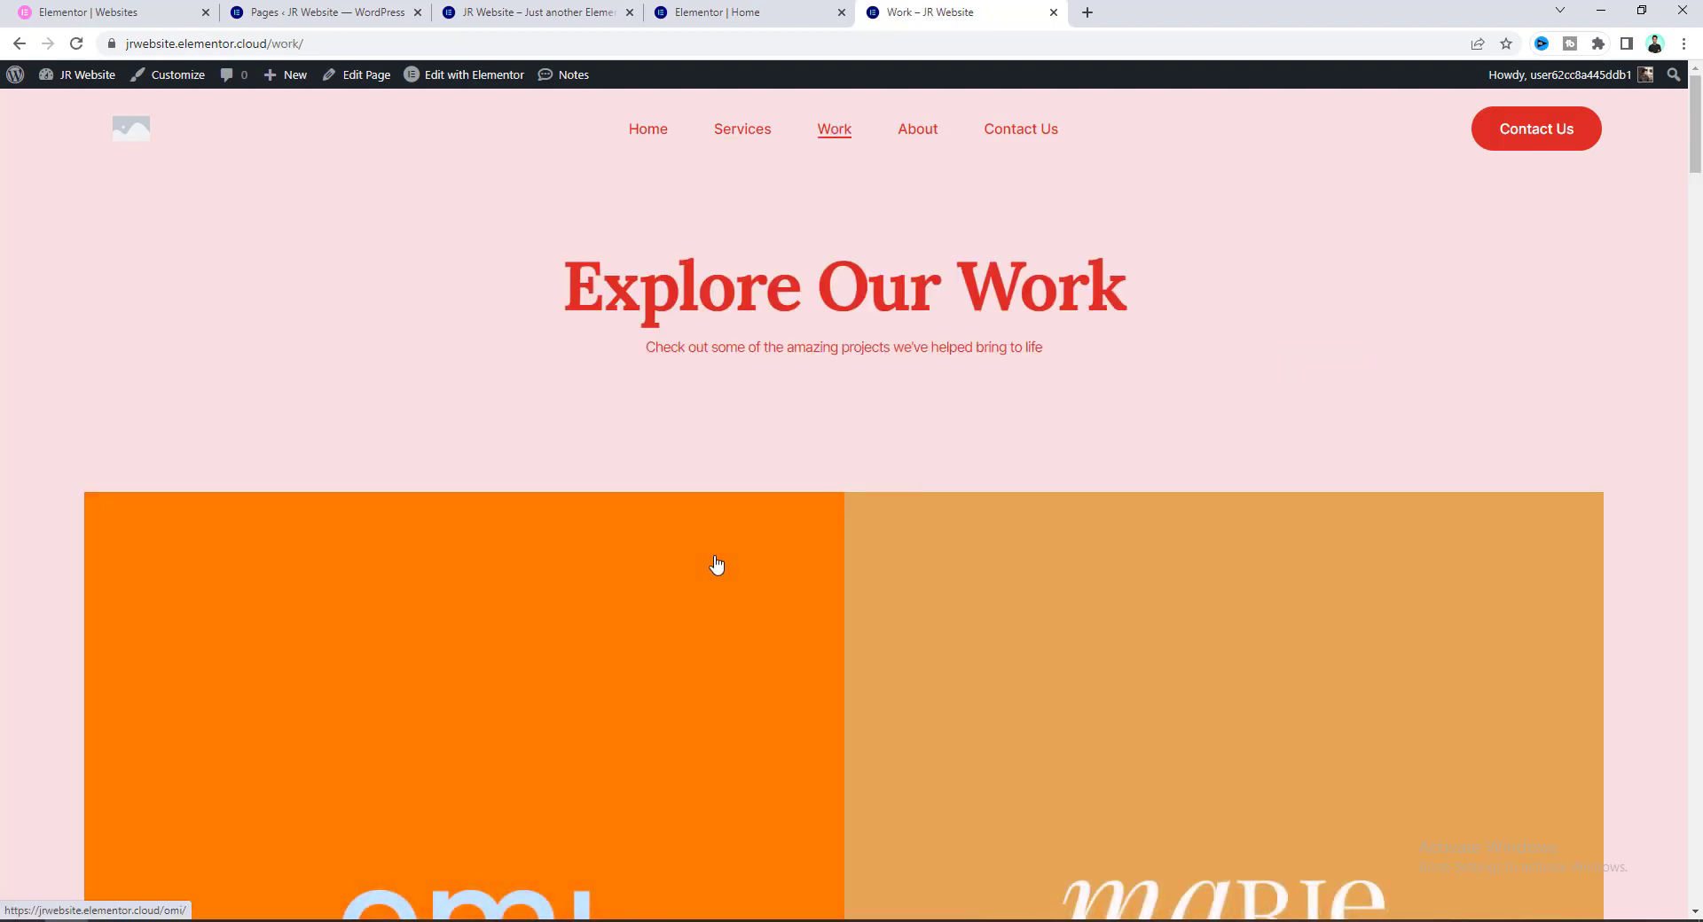
pyautogui.scroll(-8, 716, 564)
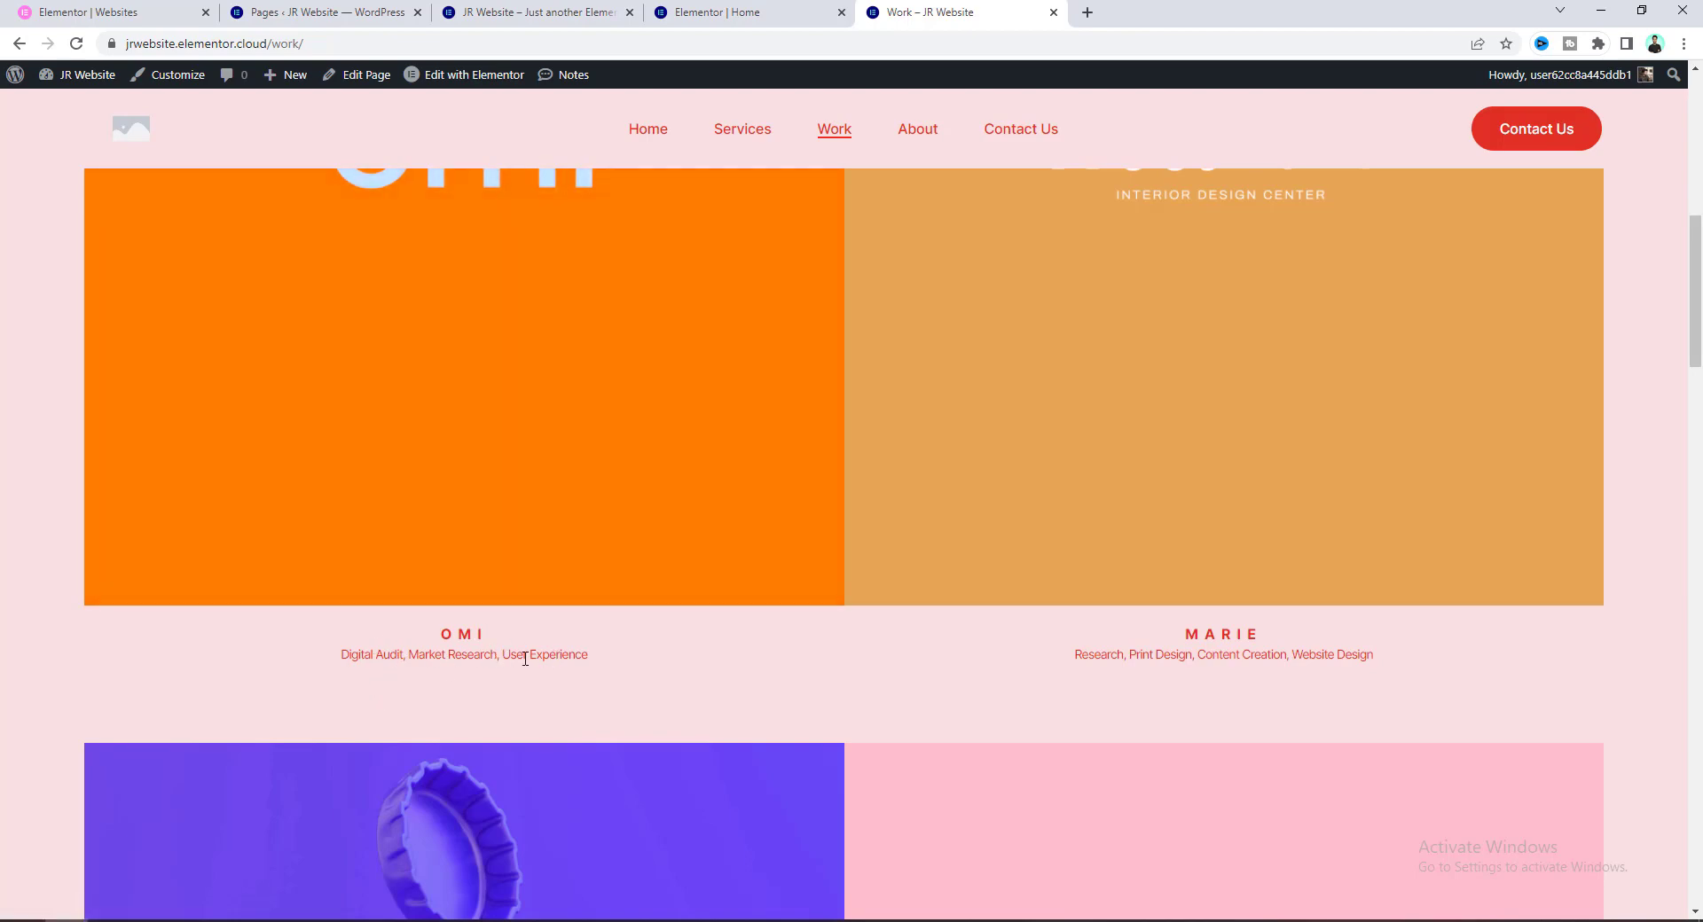
pyautogui.scroll(-5, 446, 657)
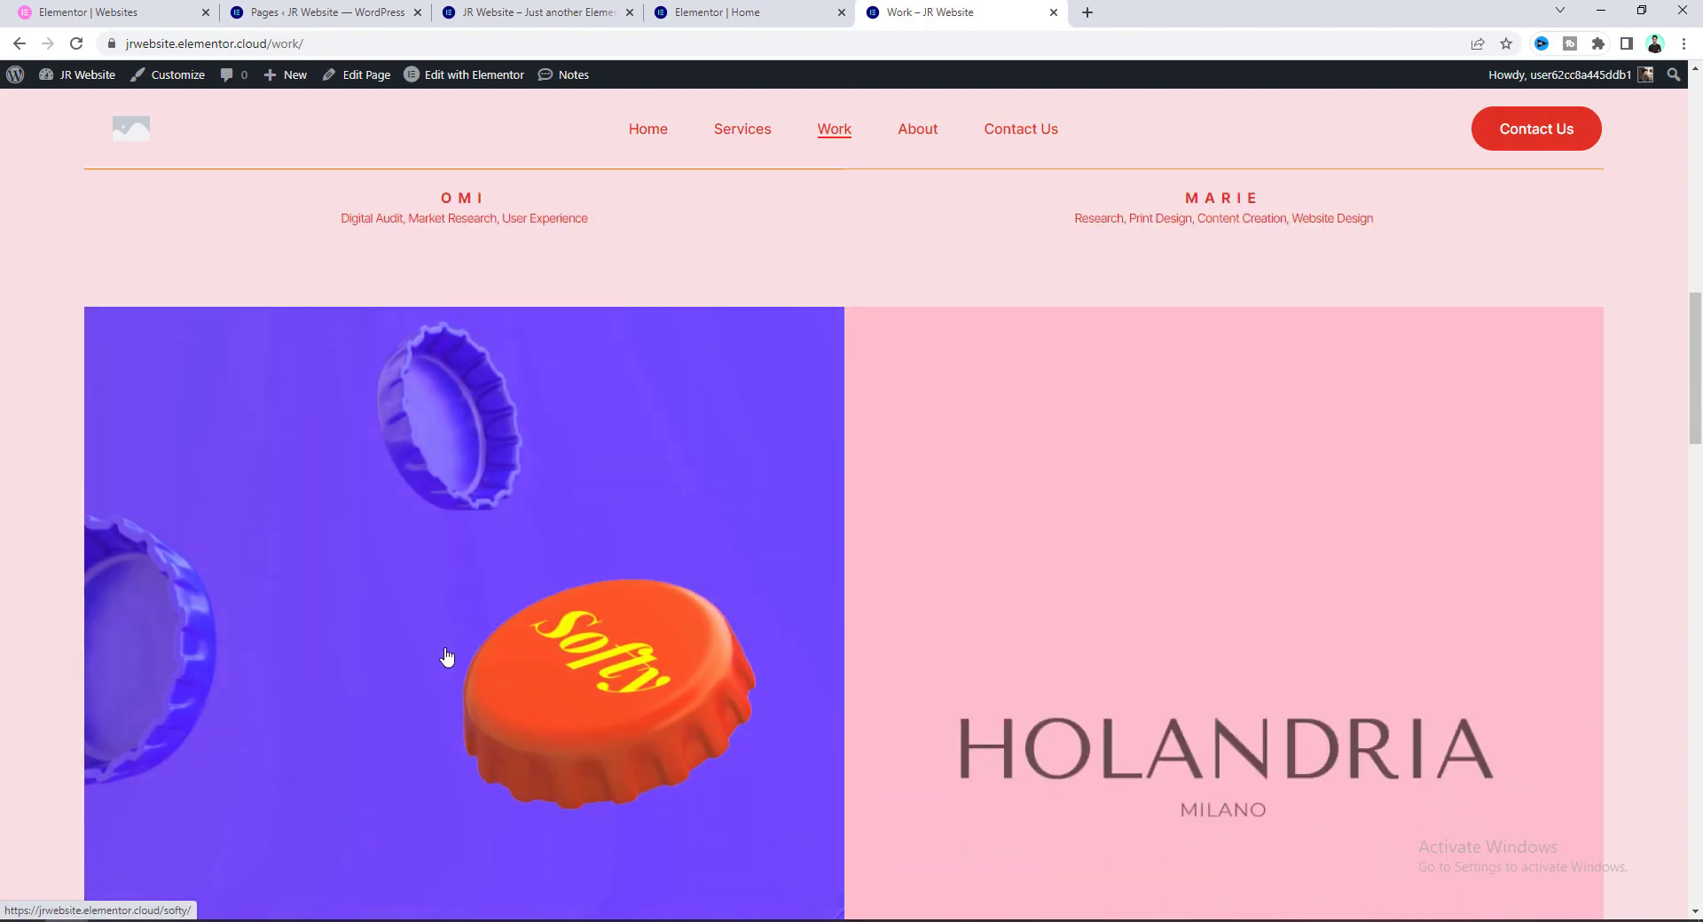
# Look through the remaining projects on the Work page, including Softy, Holandria, MFK and Cela.
pyautogui.scroll(-10, 976, 775)
pyautogui.scroll(1, 973, 778)
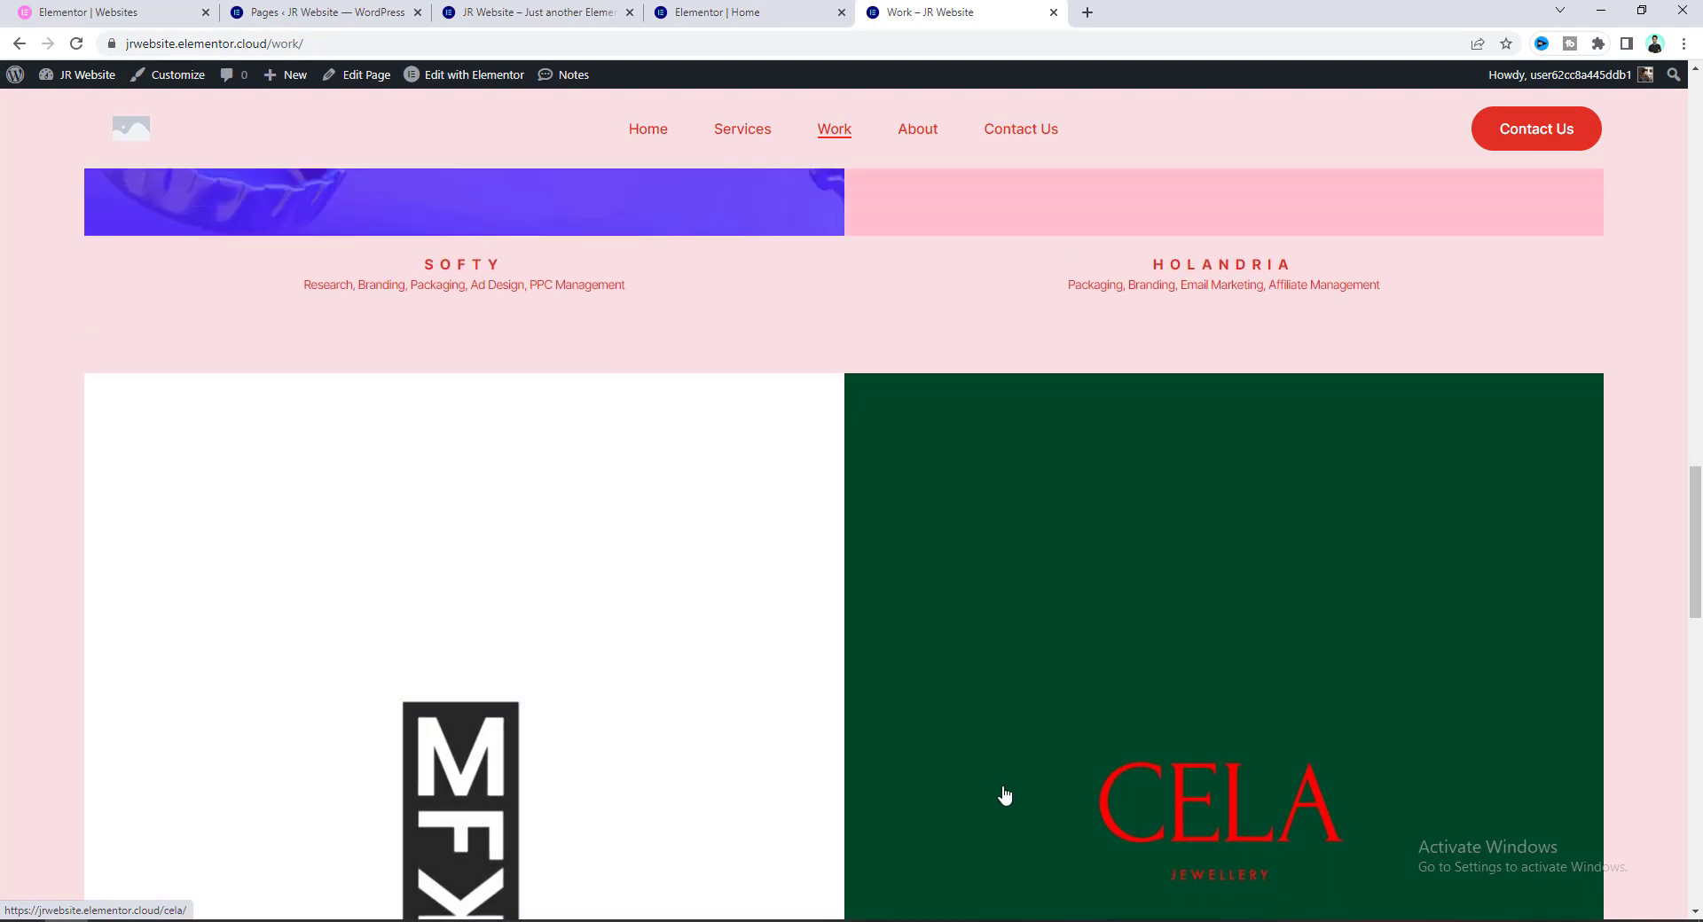
pyautogui.scroll(-10, 1005, 795)
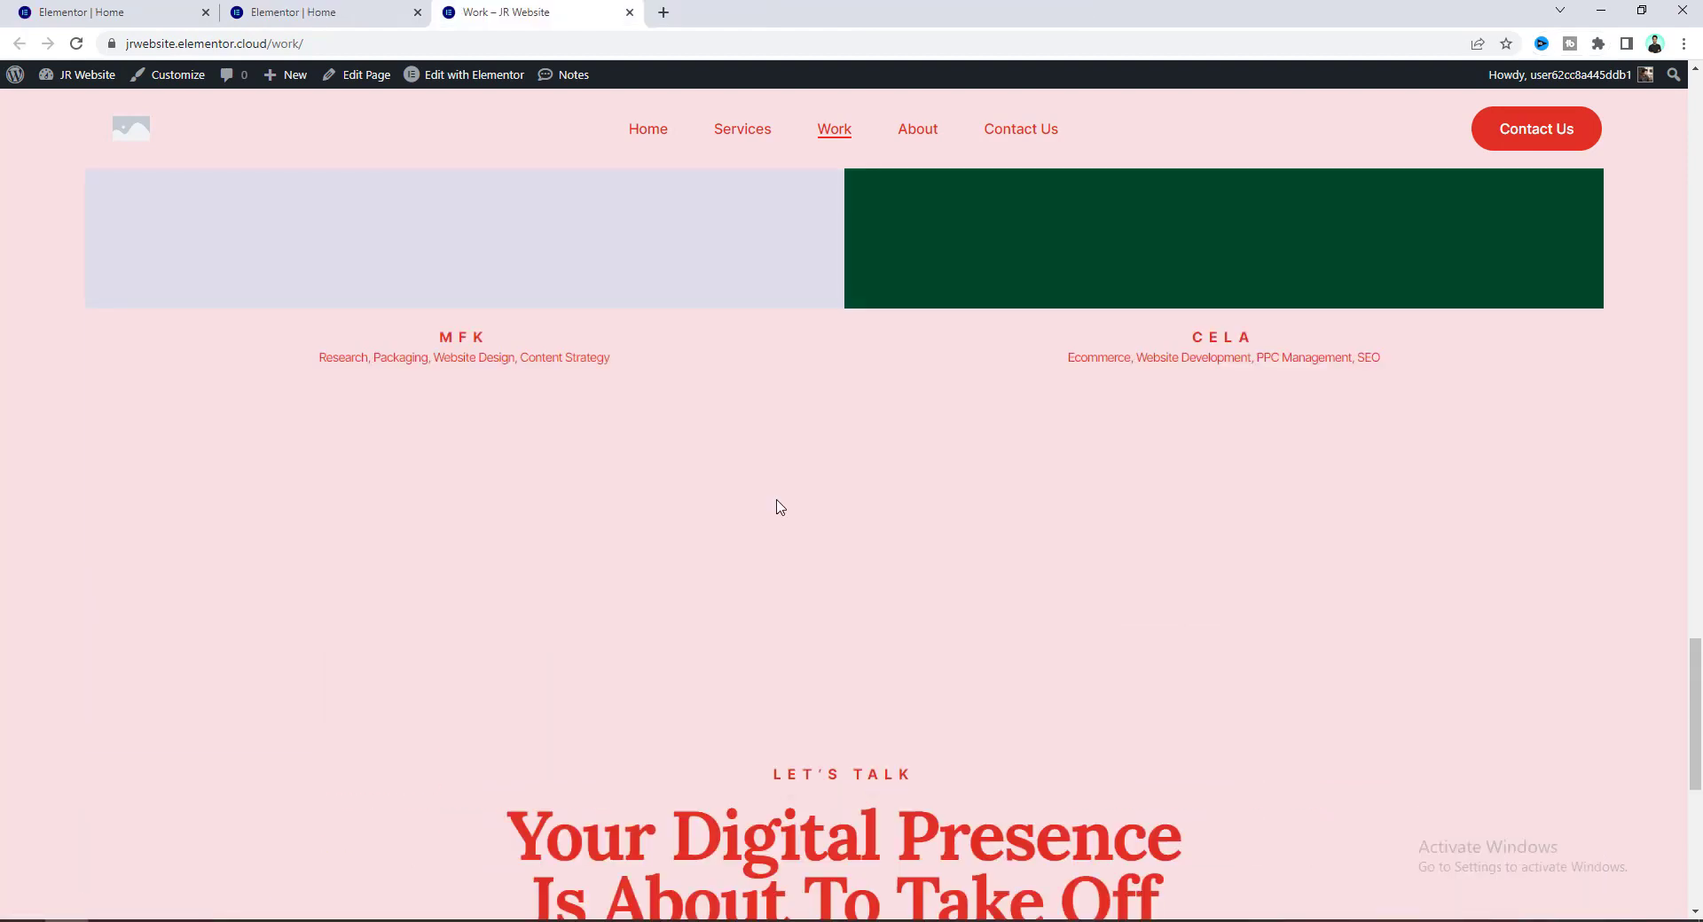
pyautogui.scroll(20, 780, 506)
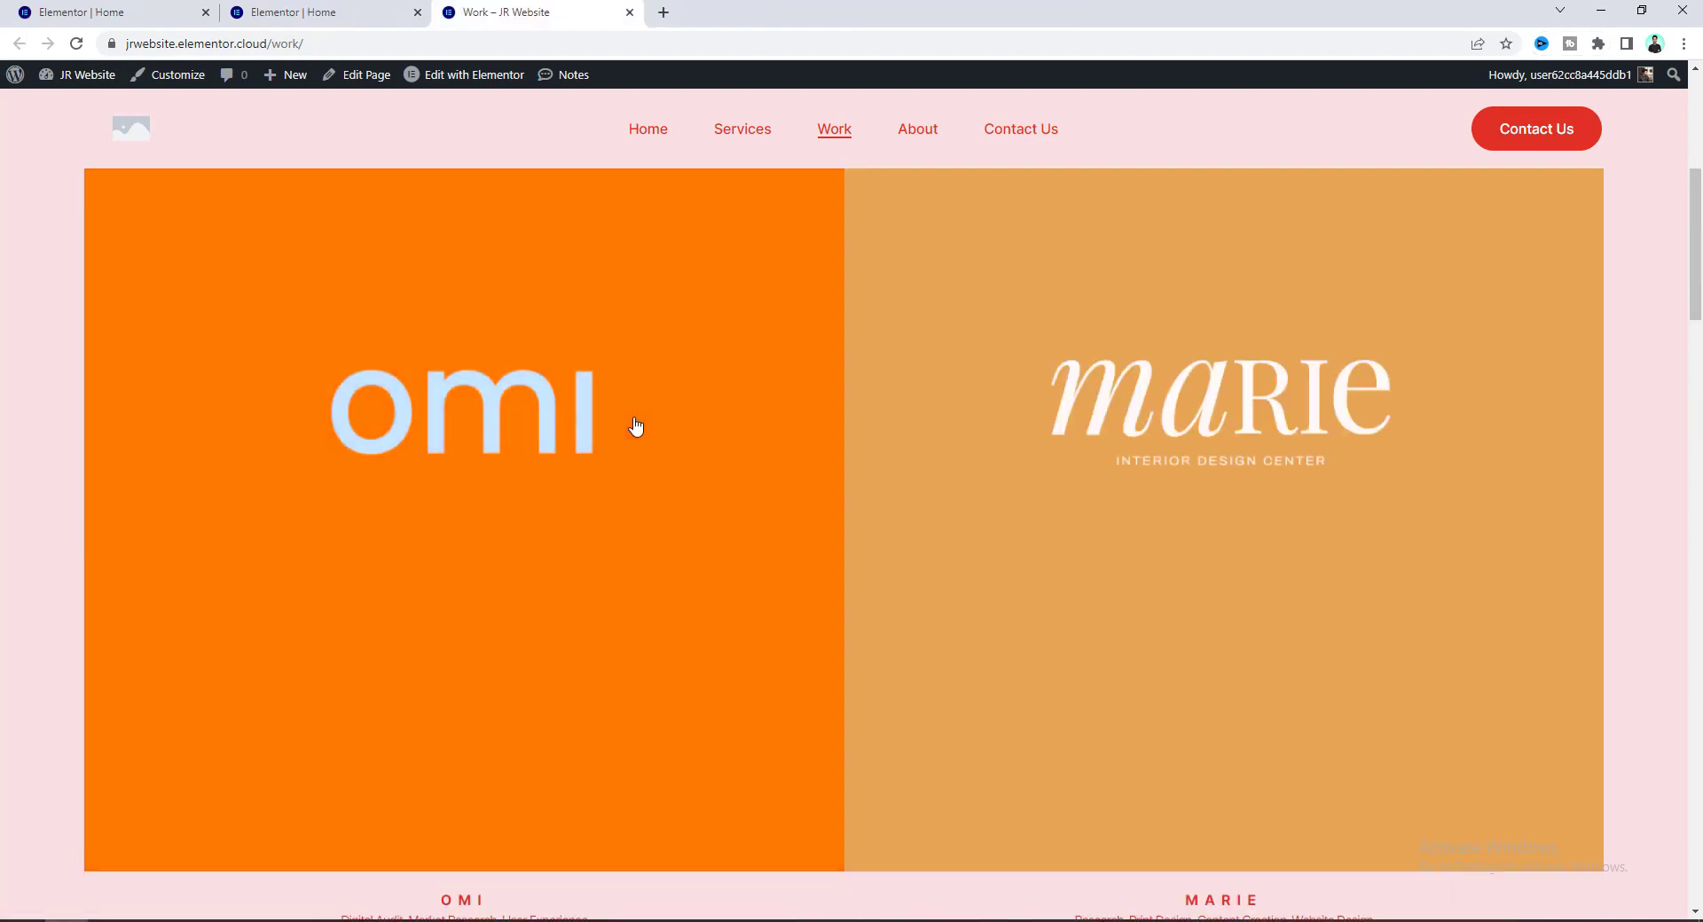
# Open the Omi project from the Work page and look through its client details, description and images.
pyautogui.click(635, 429)
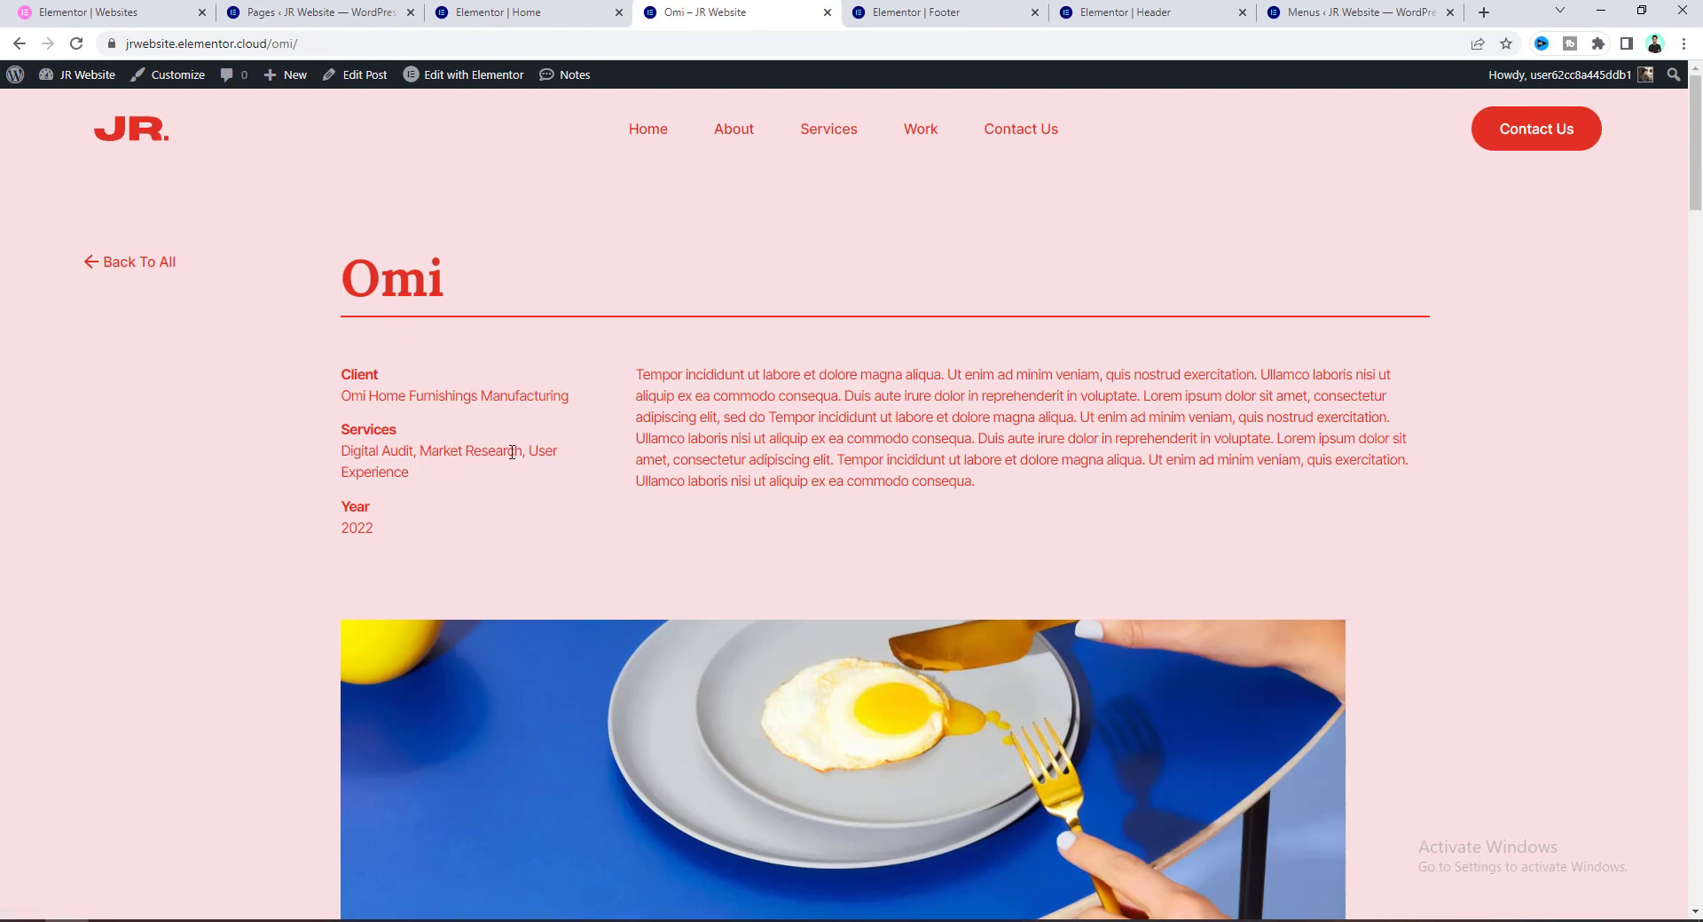
pyautogui.moveTo(632, 377); pyautogui.dragTo(1011, 459)
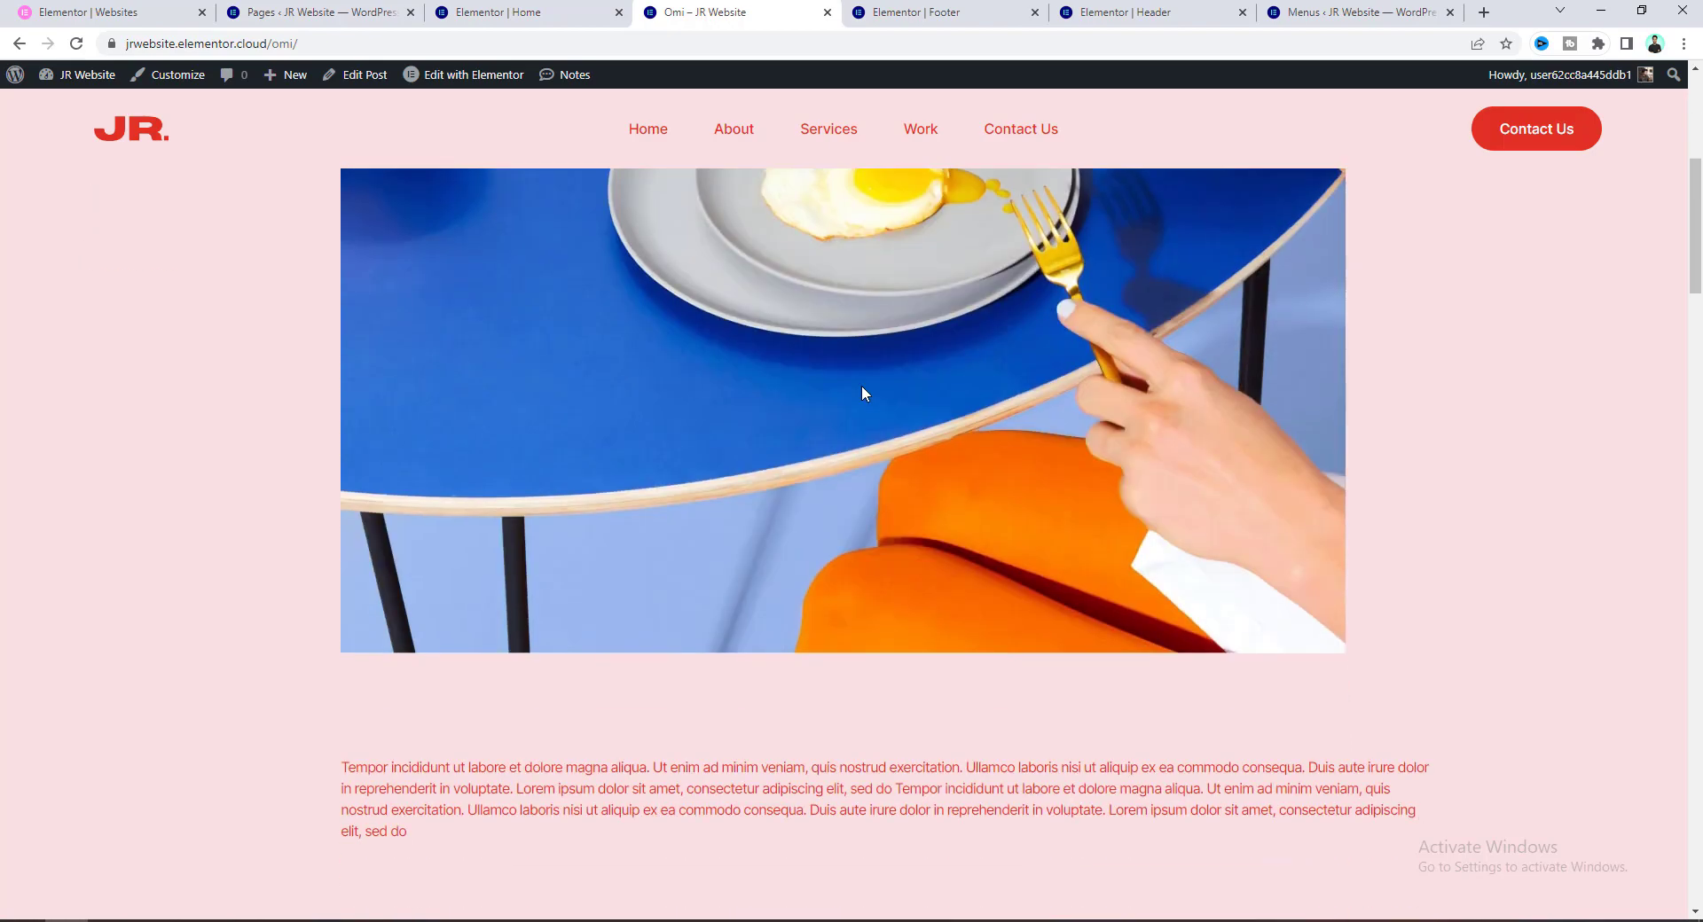
pyautogui.scroll(-5, 861, 385)
pyautogui.scroll(5, 861, 385)
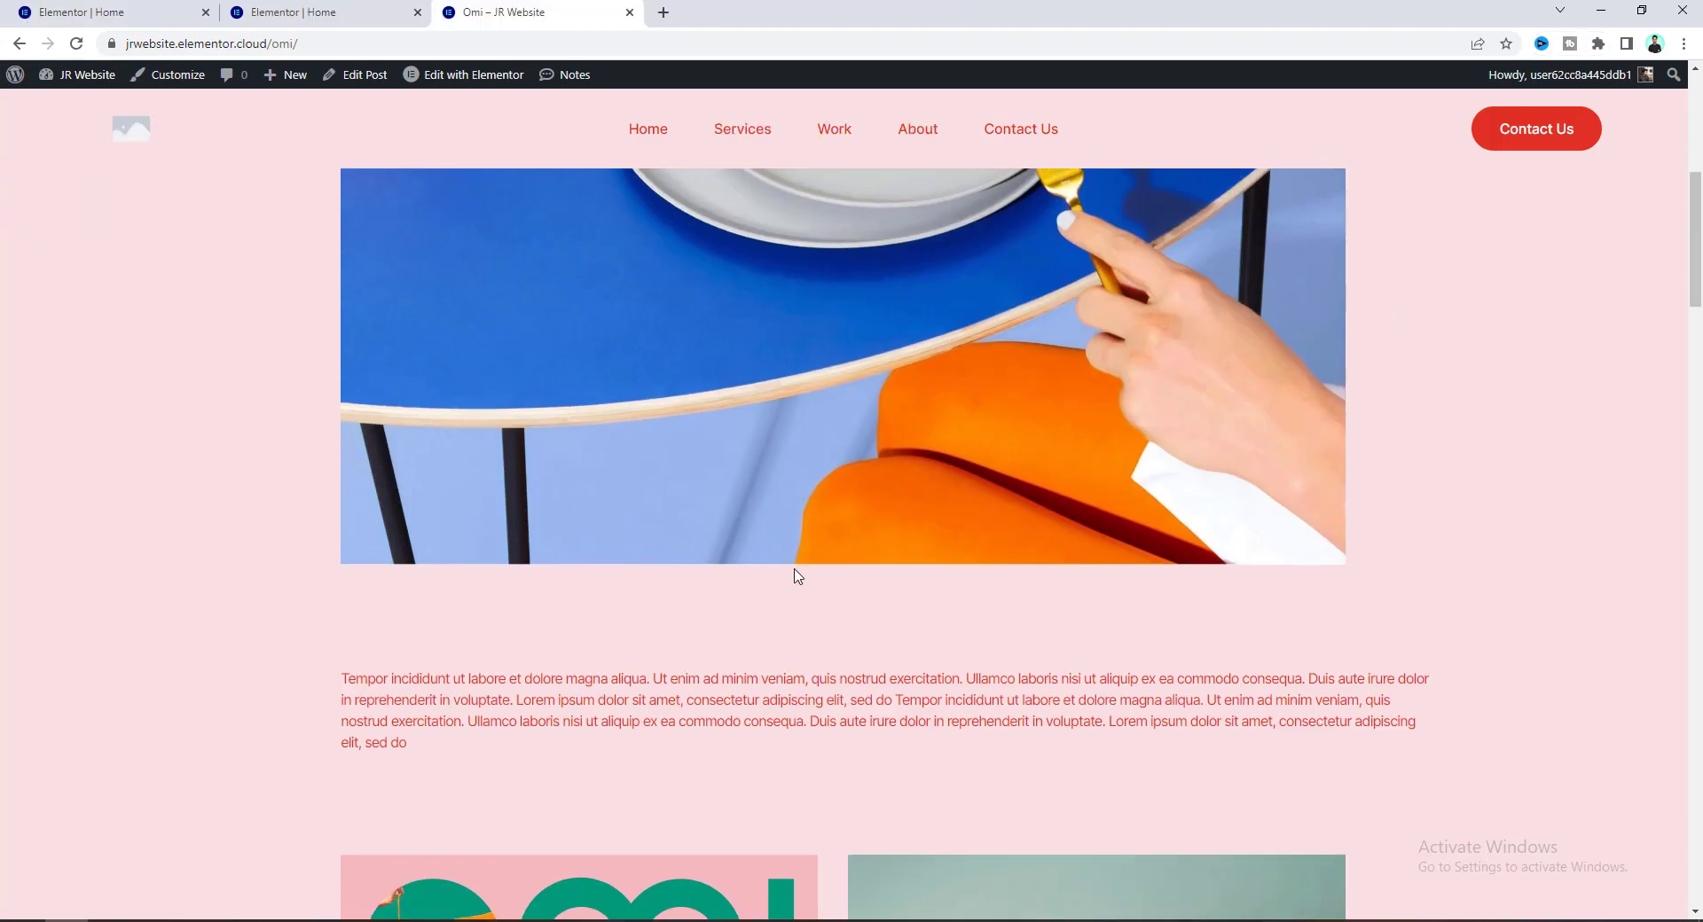
pyautogui.scroll(10, 798, 577)
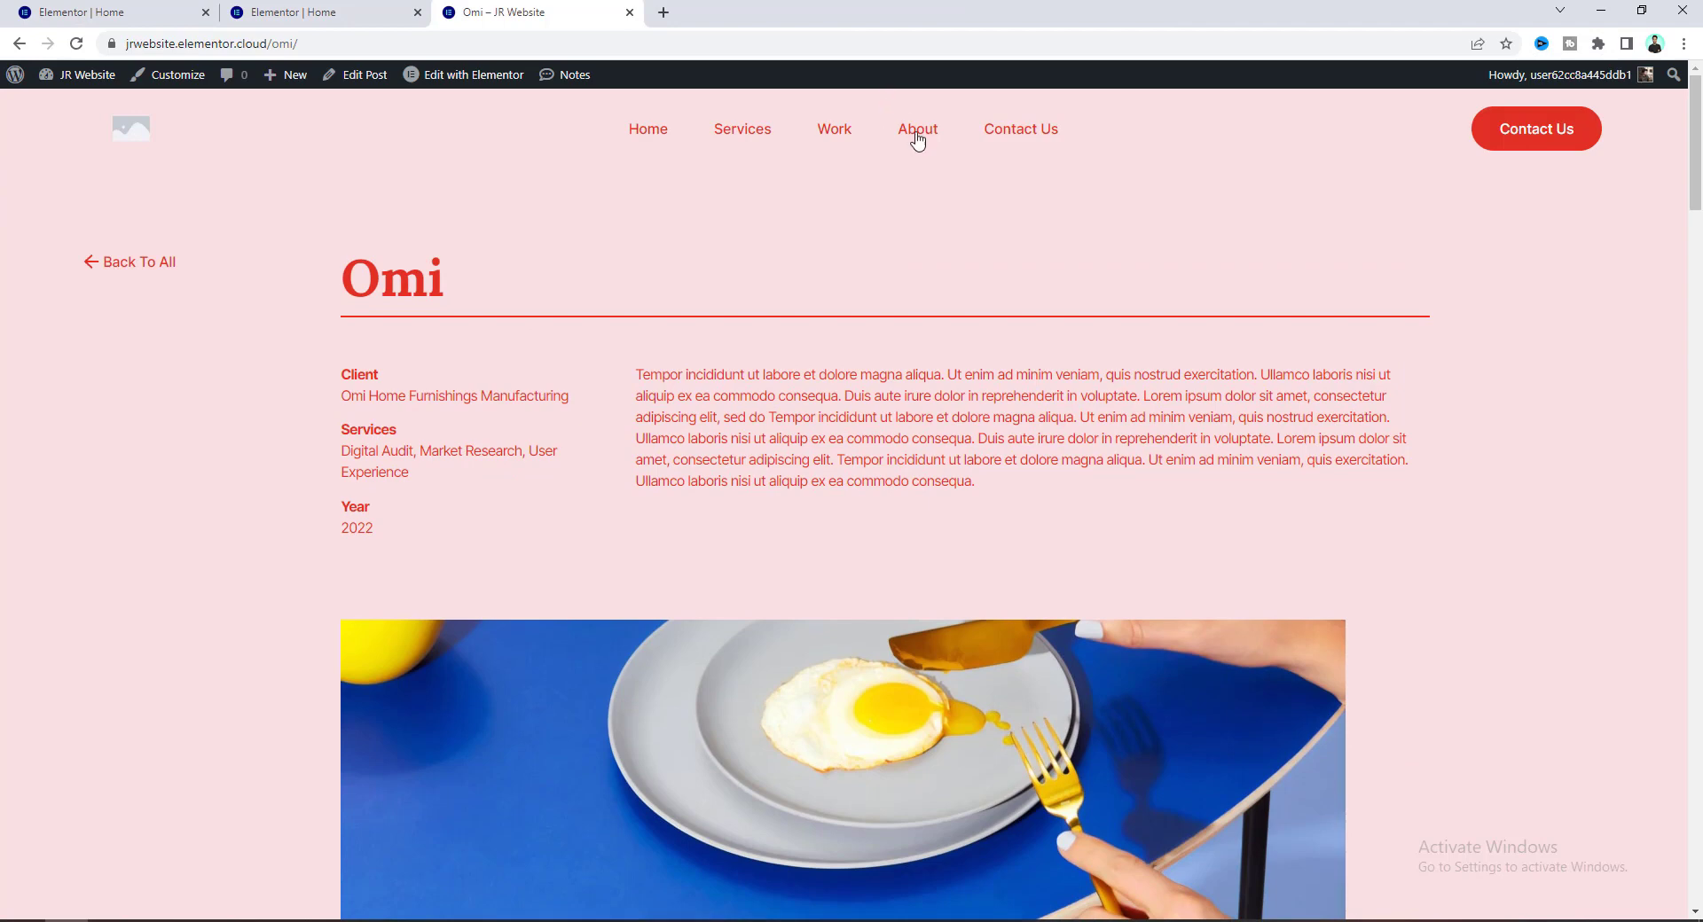
# Open the site's About page and look over its headline, introduction text and team photo.
pyautogui.click(918, 133)
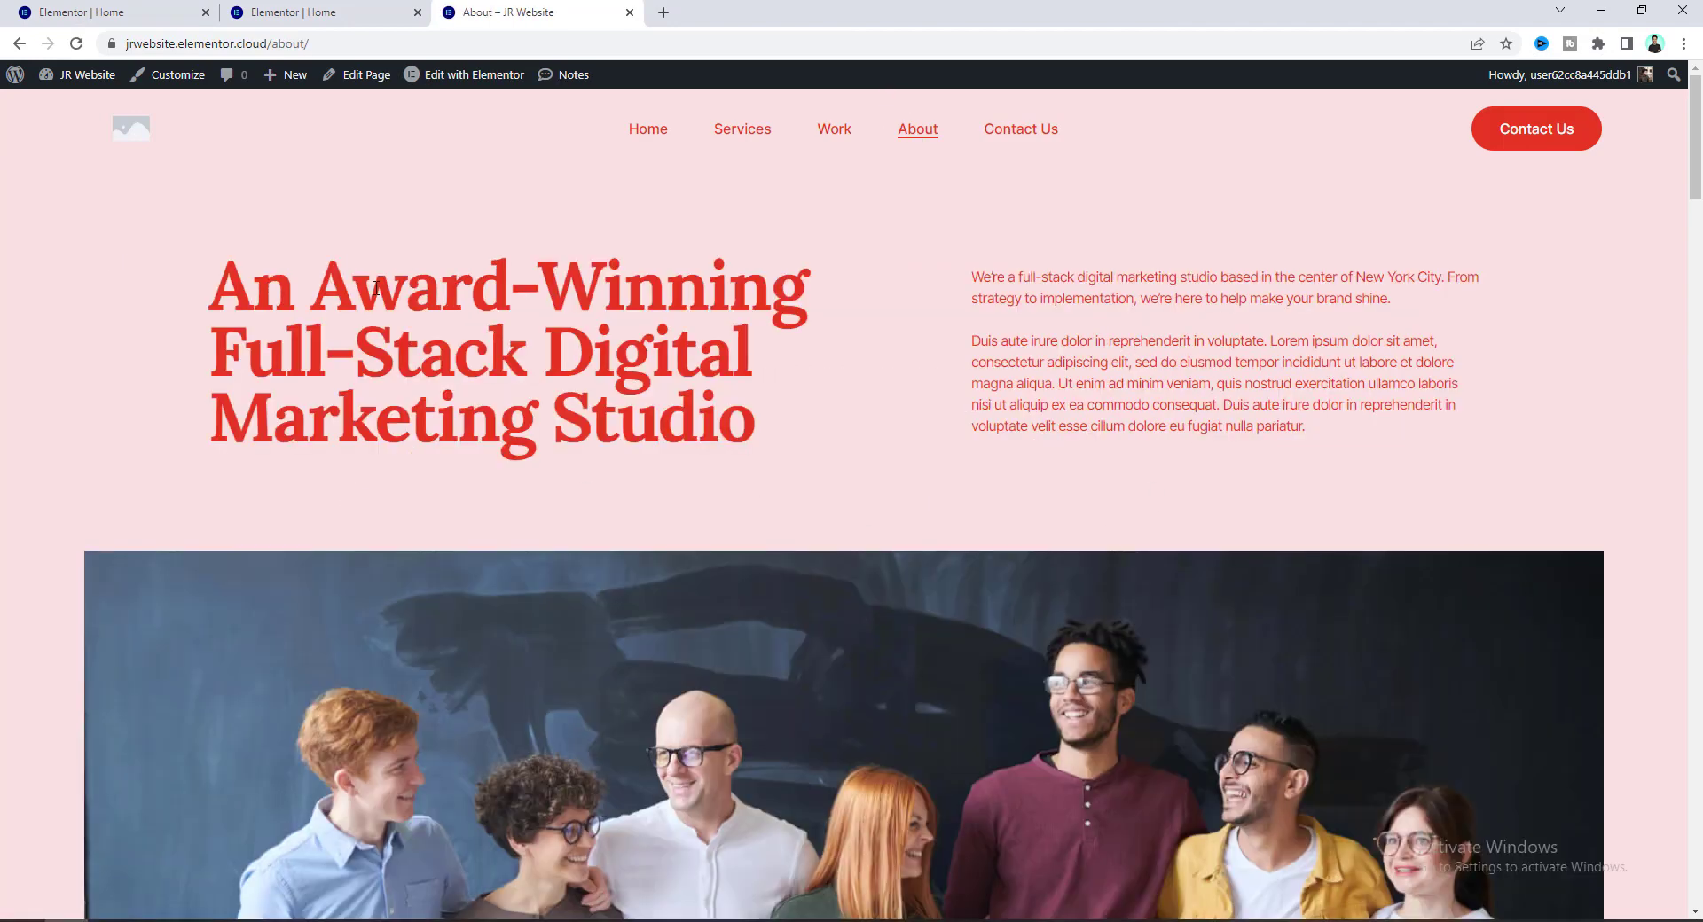
pyautogui.moveTo(376, 288); pyautogui.dragTo(562, 353)
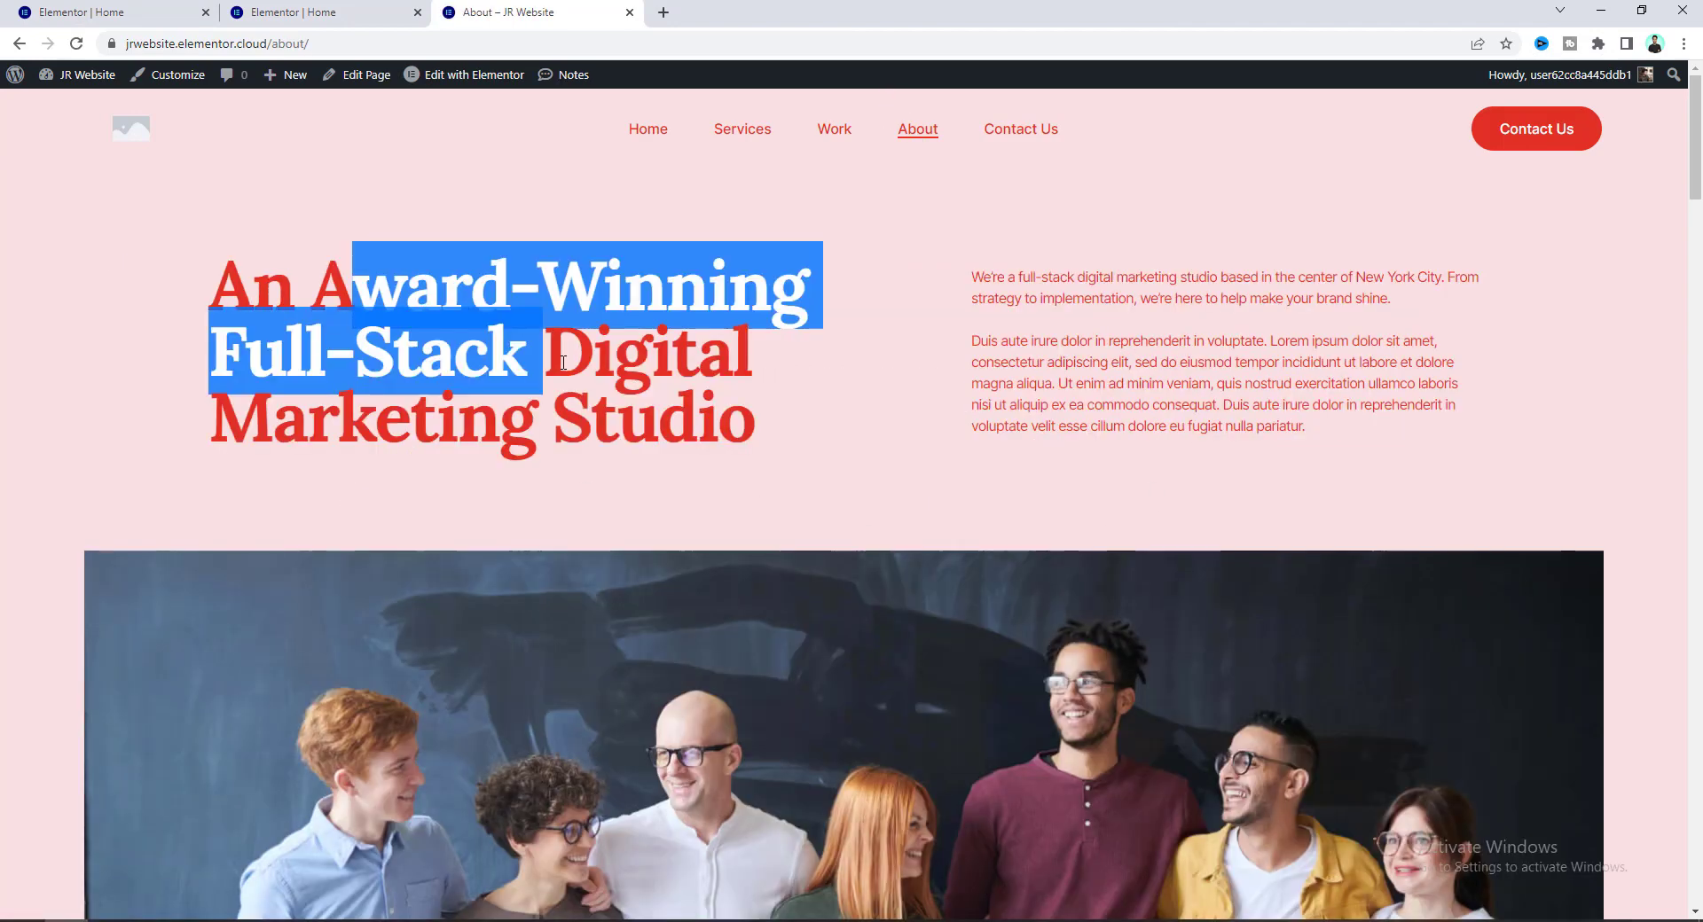
pyautogui.click(592, 367)
pyautogui.moveTo(1016, 284); pyautogui.dragTo(1091, 384)
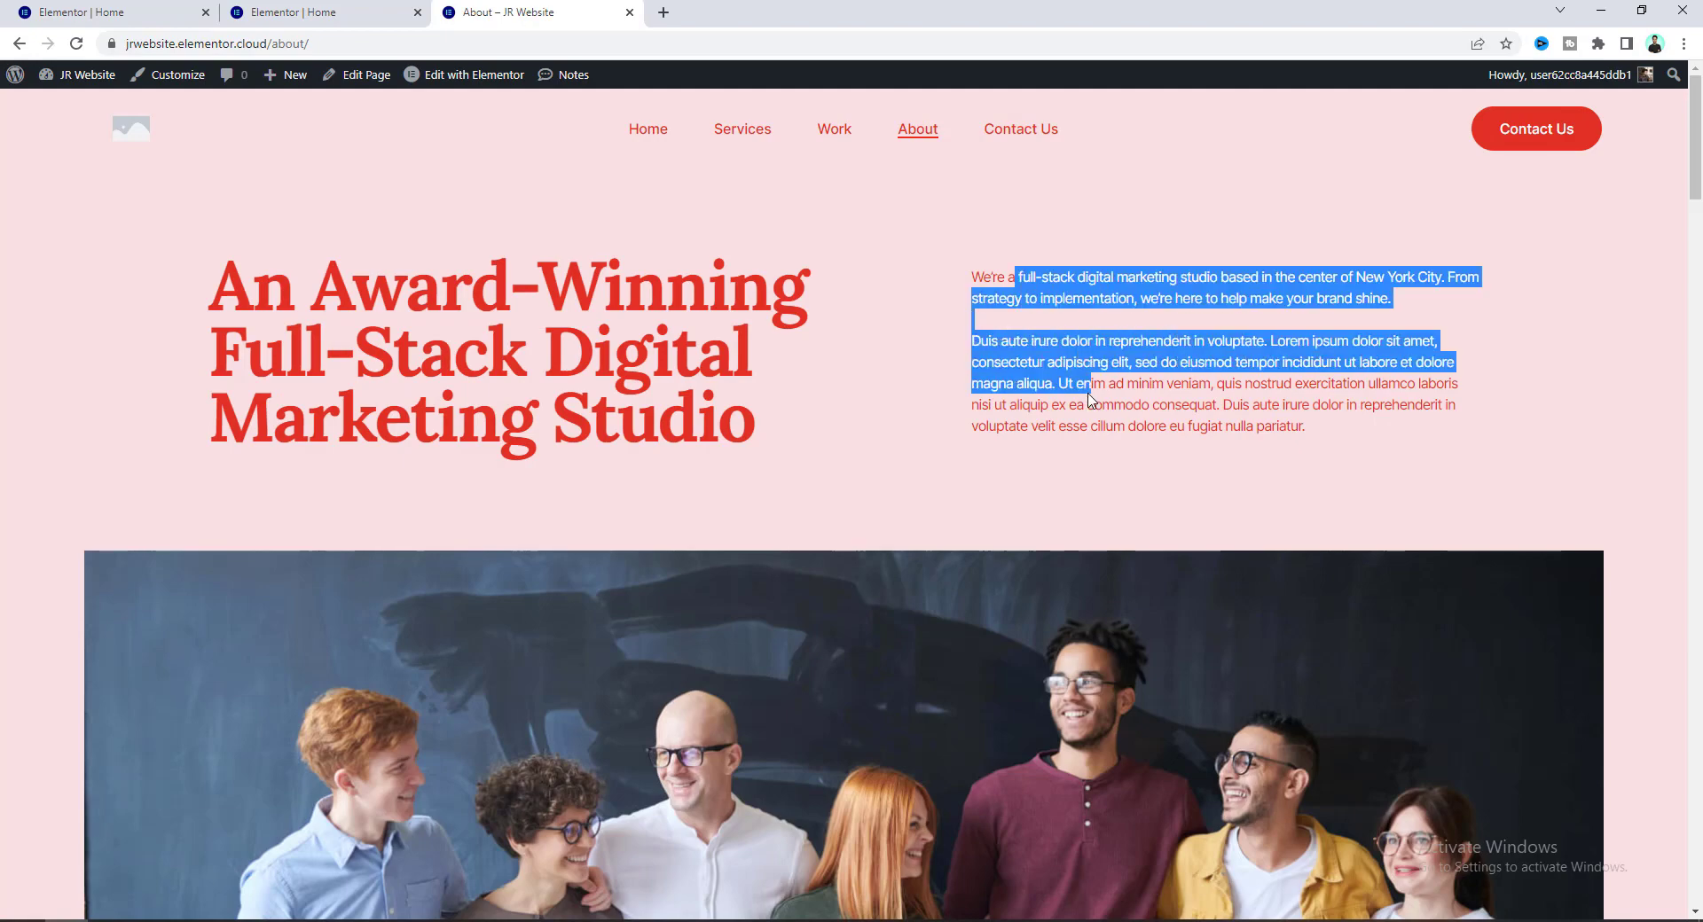
pyautogui.click(1093, 390)
pyautogui.scroll(-2, 1091, 396)
pyautogui.scroll(-5, 1092, 401)
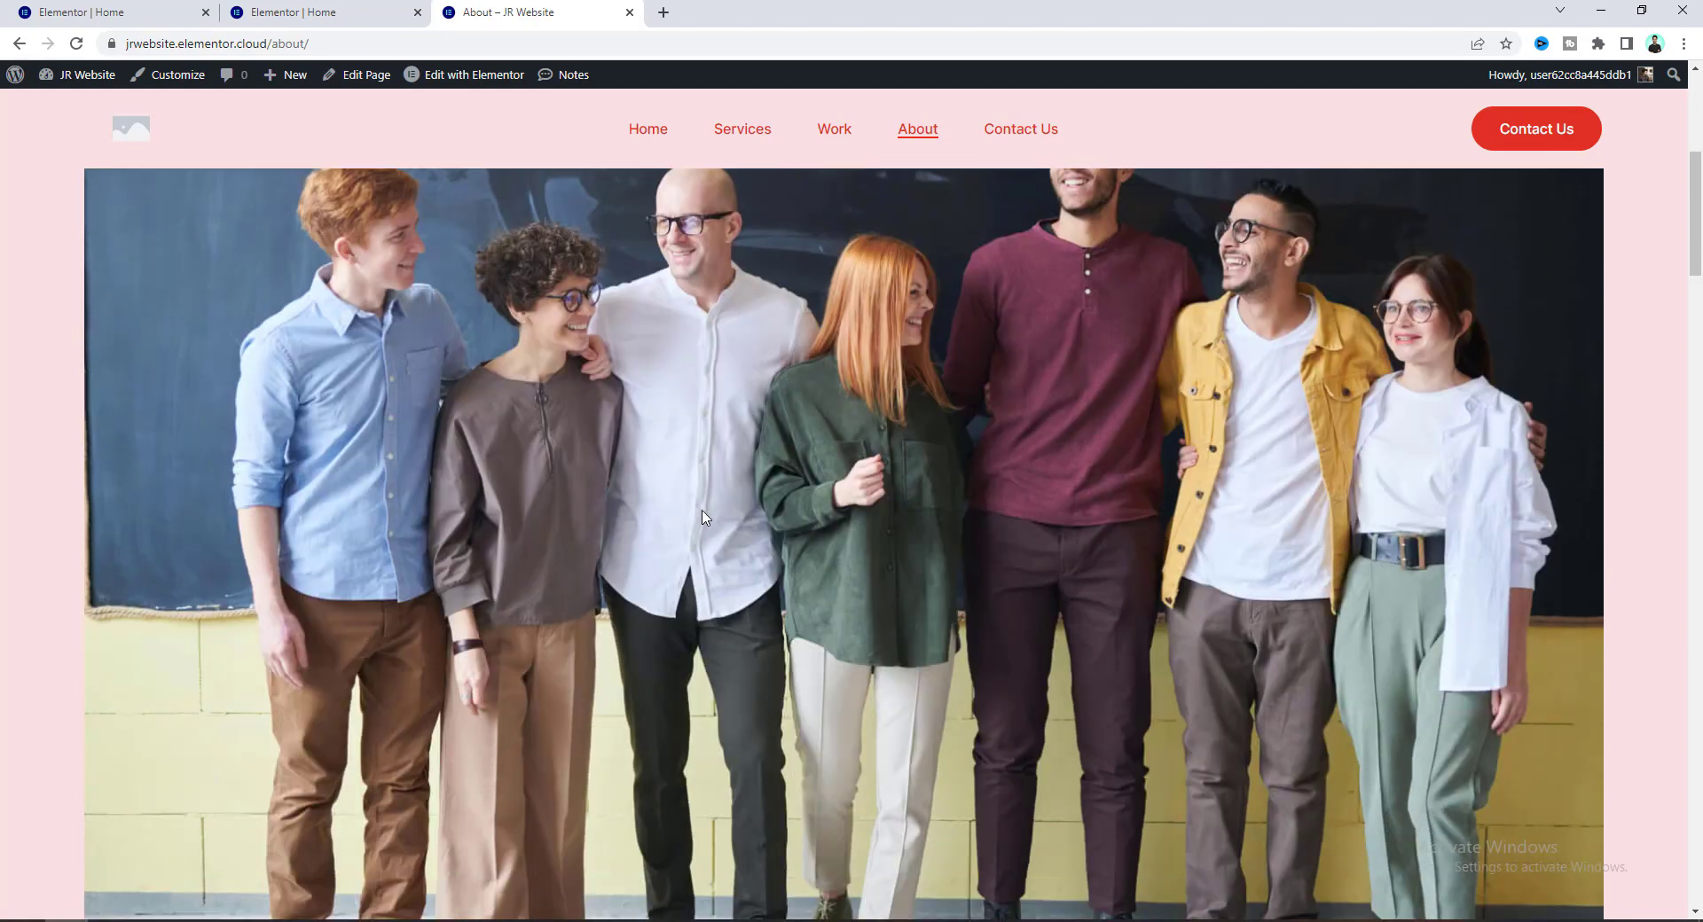
# Review the six company values in the About page's codes section.
pyautogui.scroll(-15, 709, 508)
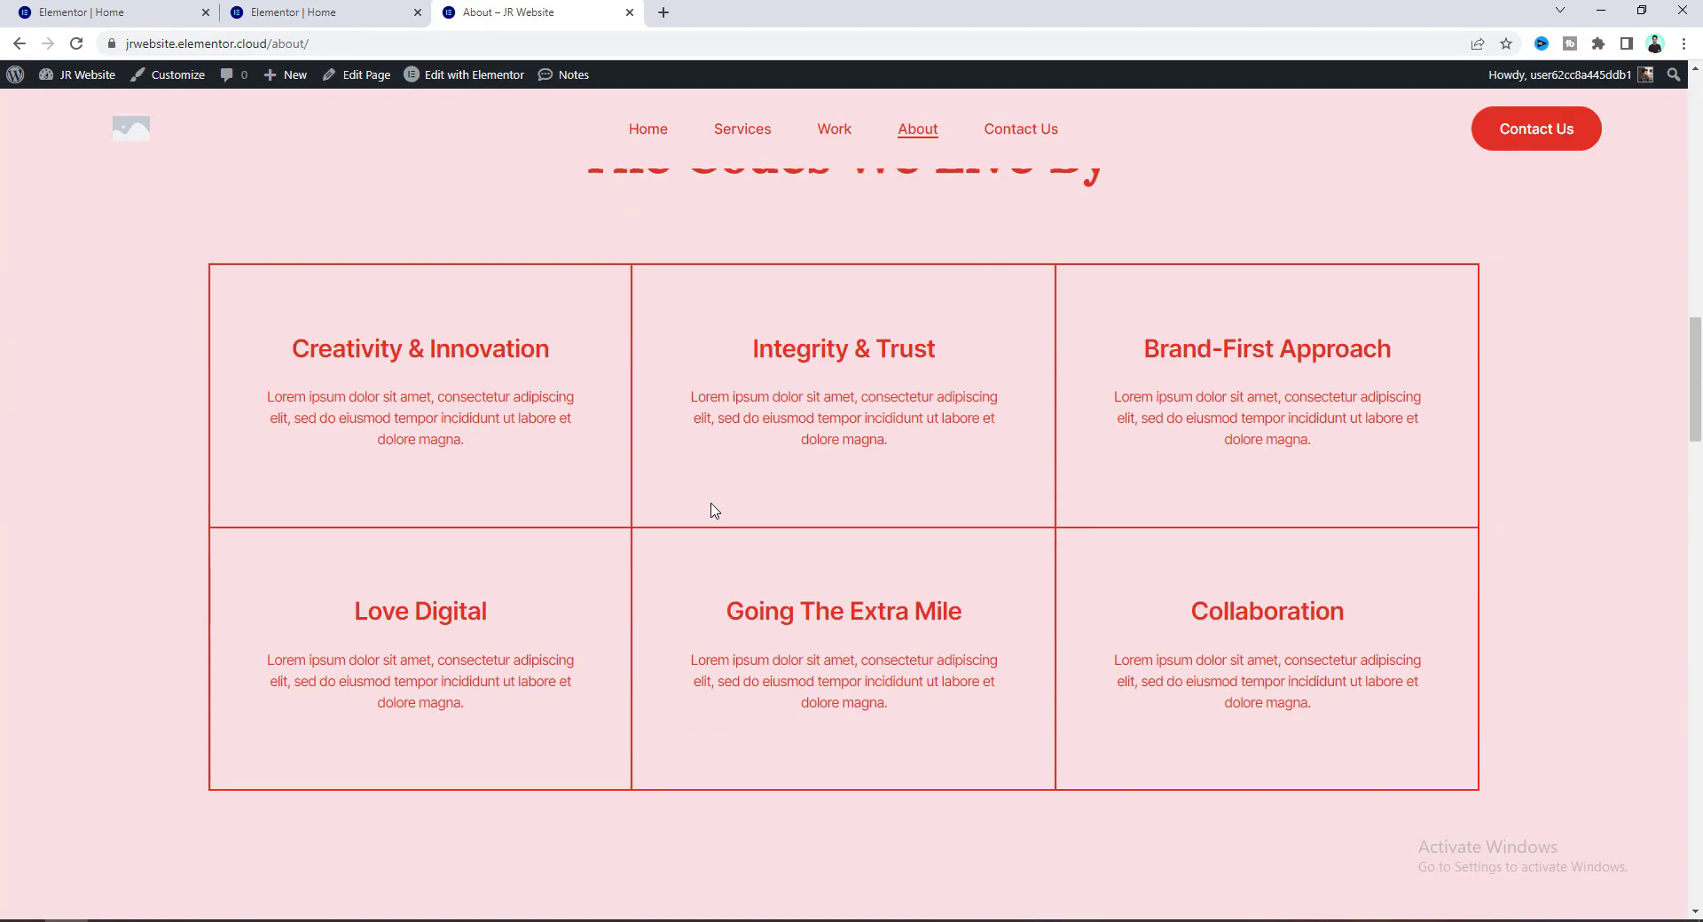
pyautogui.moveTo(395, 384); pyautogui.dragTo(490, 406)
pyautogui.click(814, 345)
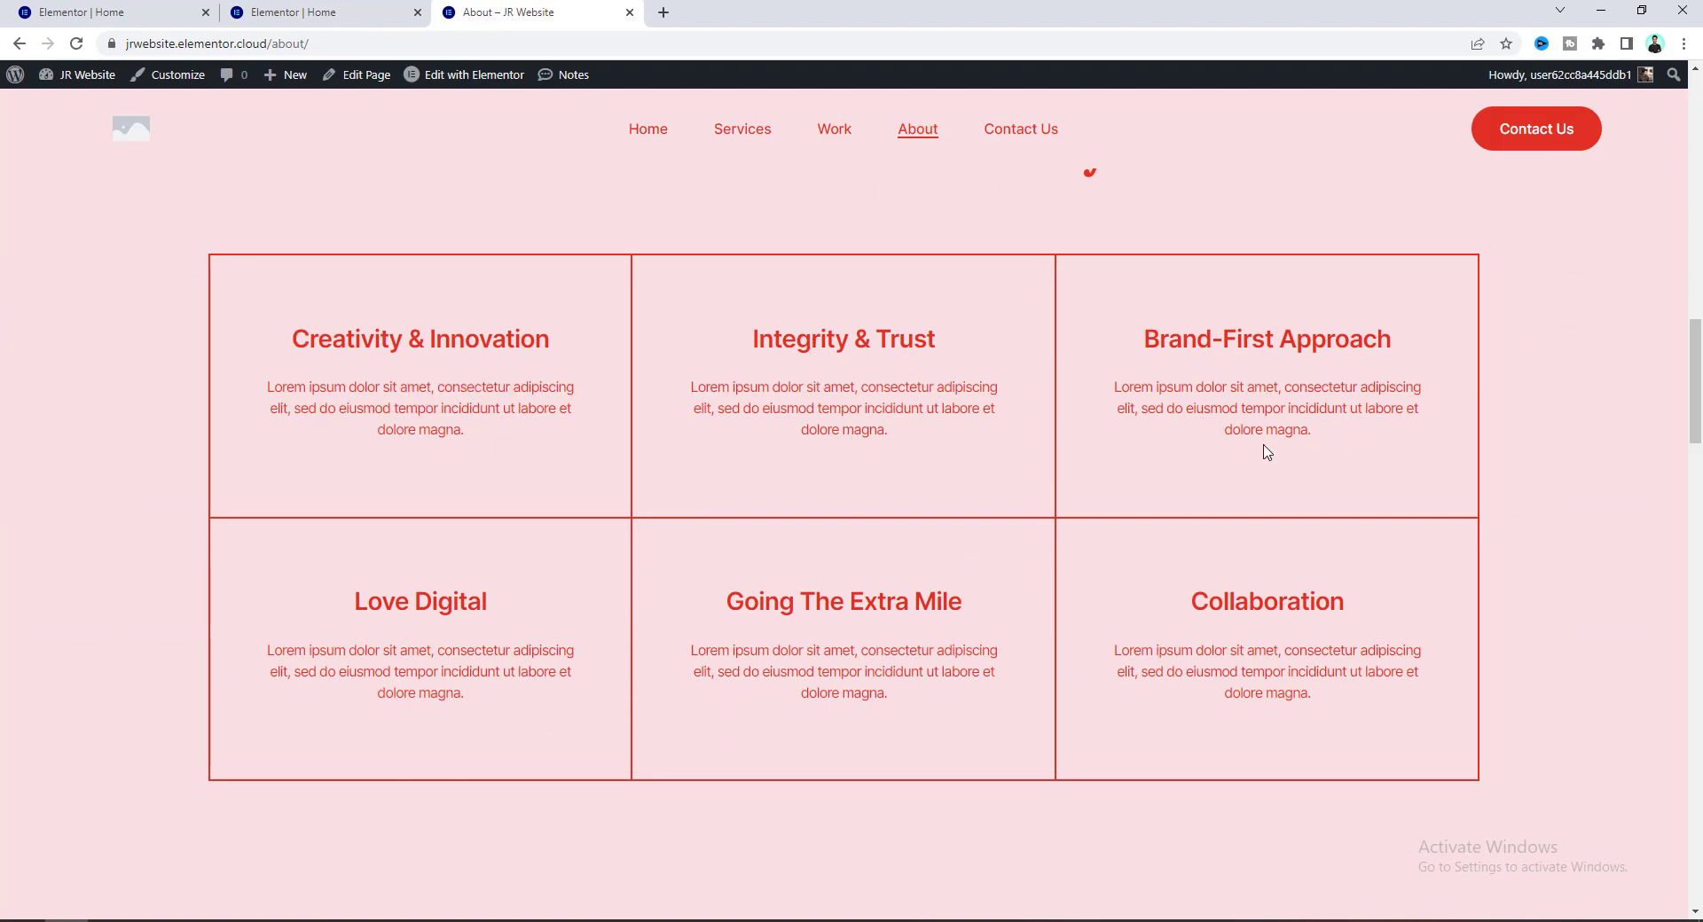
# Look through the team member portraits, names and job titles on the About page.
pyautogui.scroll(-8, 1266, 452)
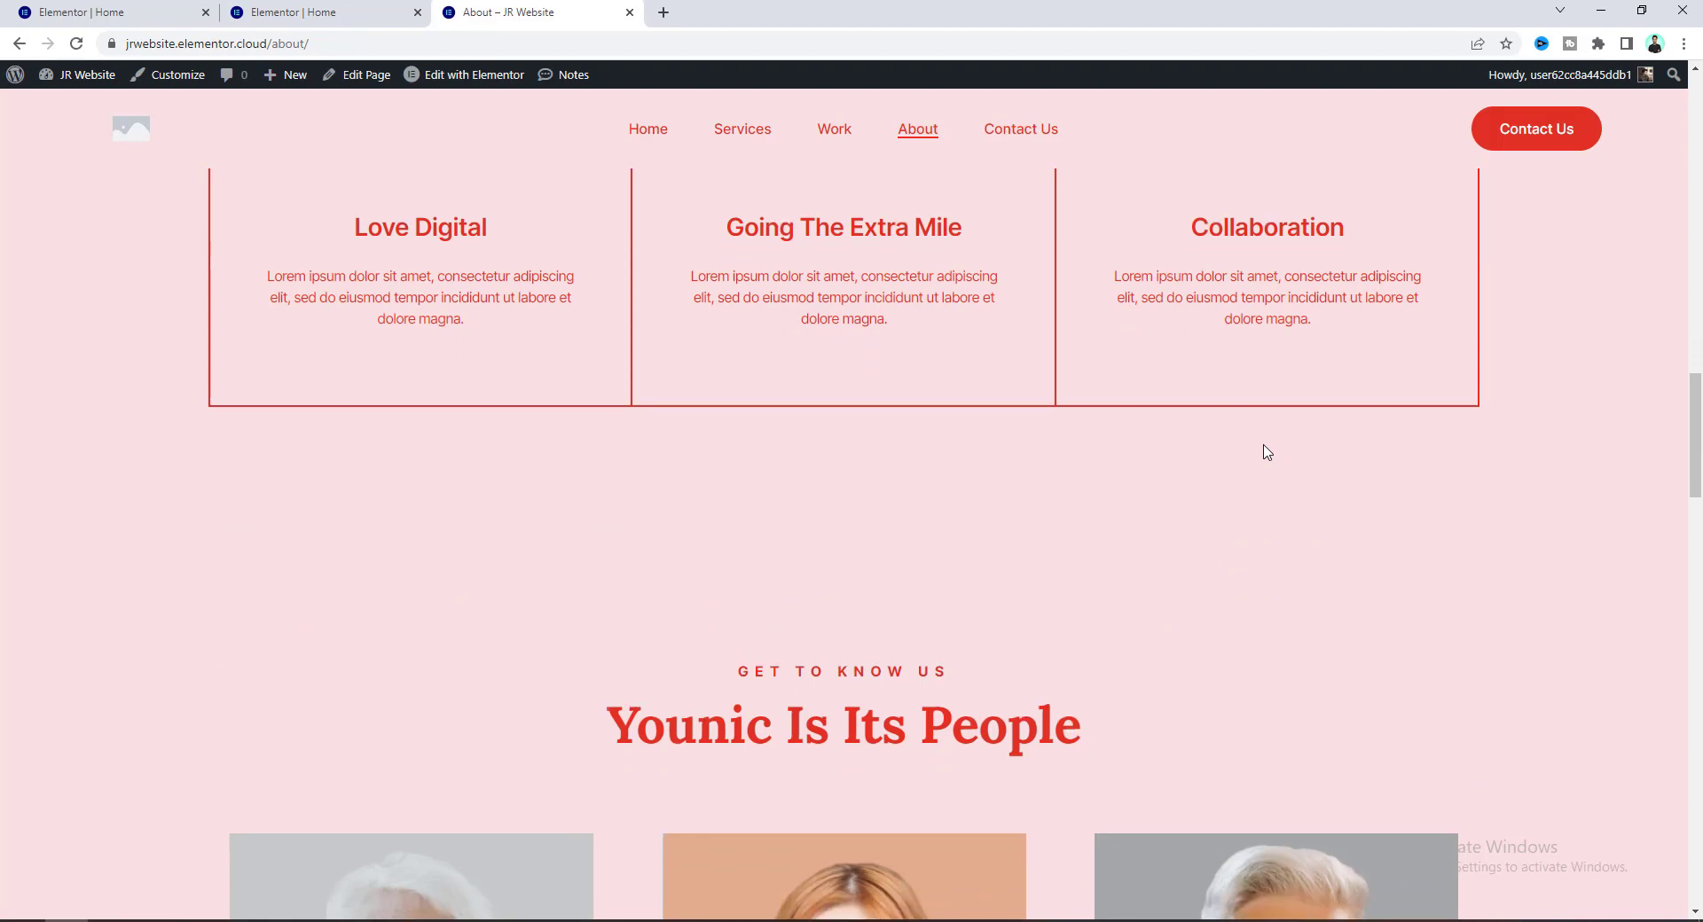
pyautogui.scroll(-3, 1267, 453)
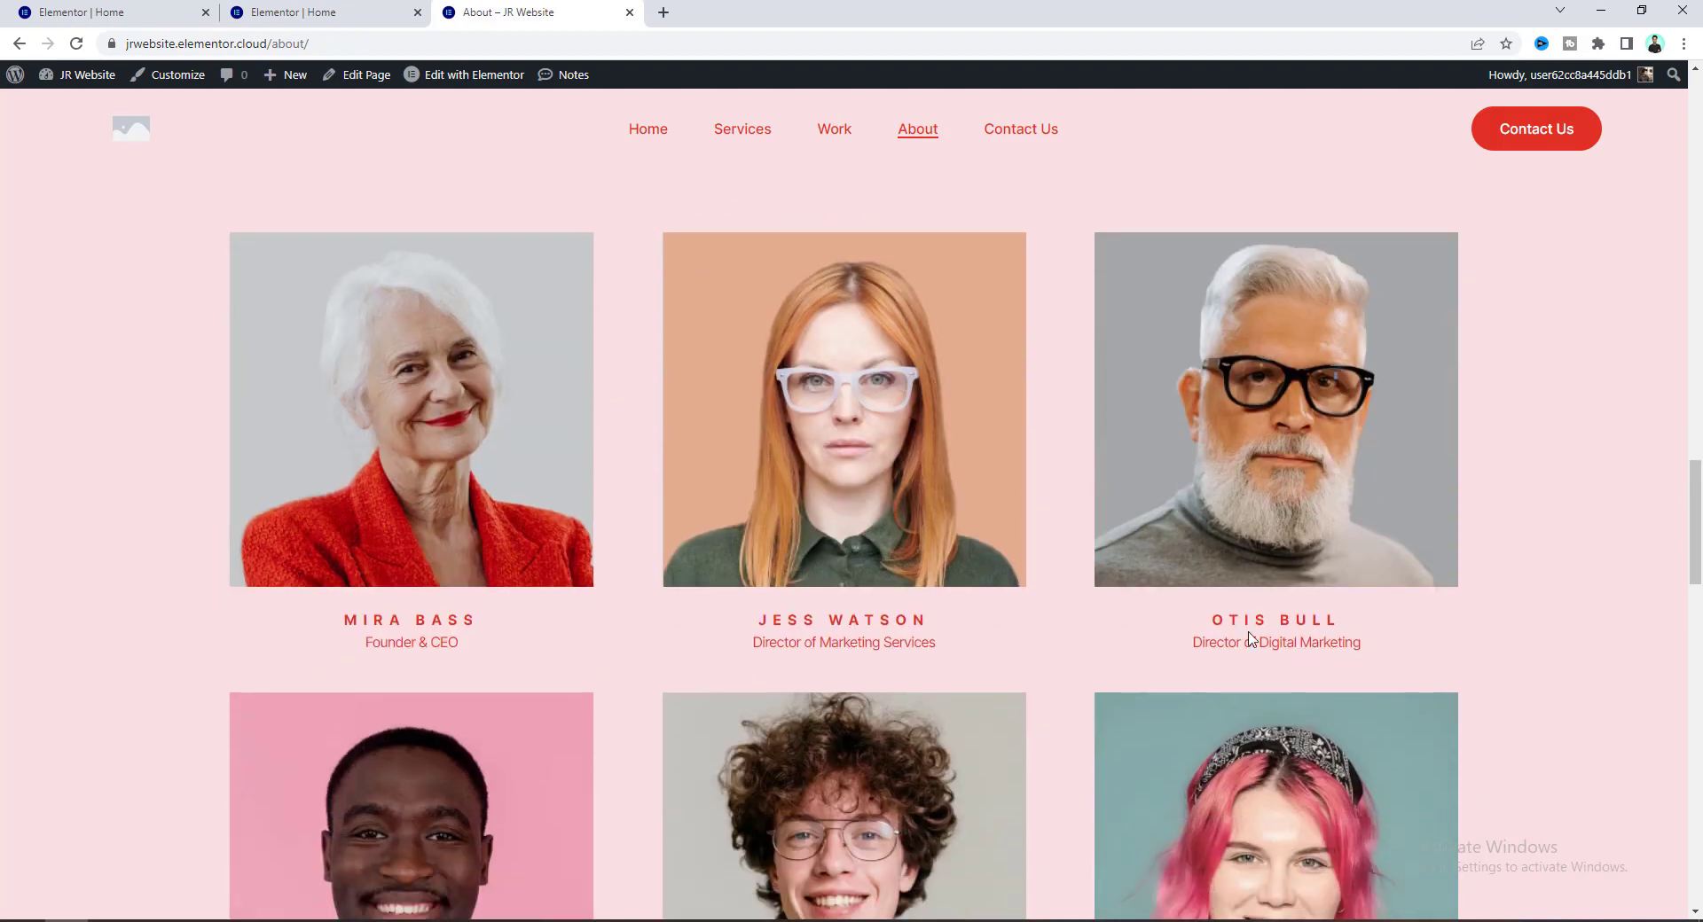
pyautogui.scroll(-7, 1249, 634)
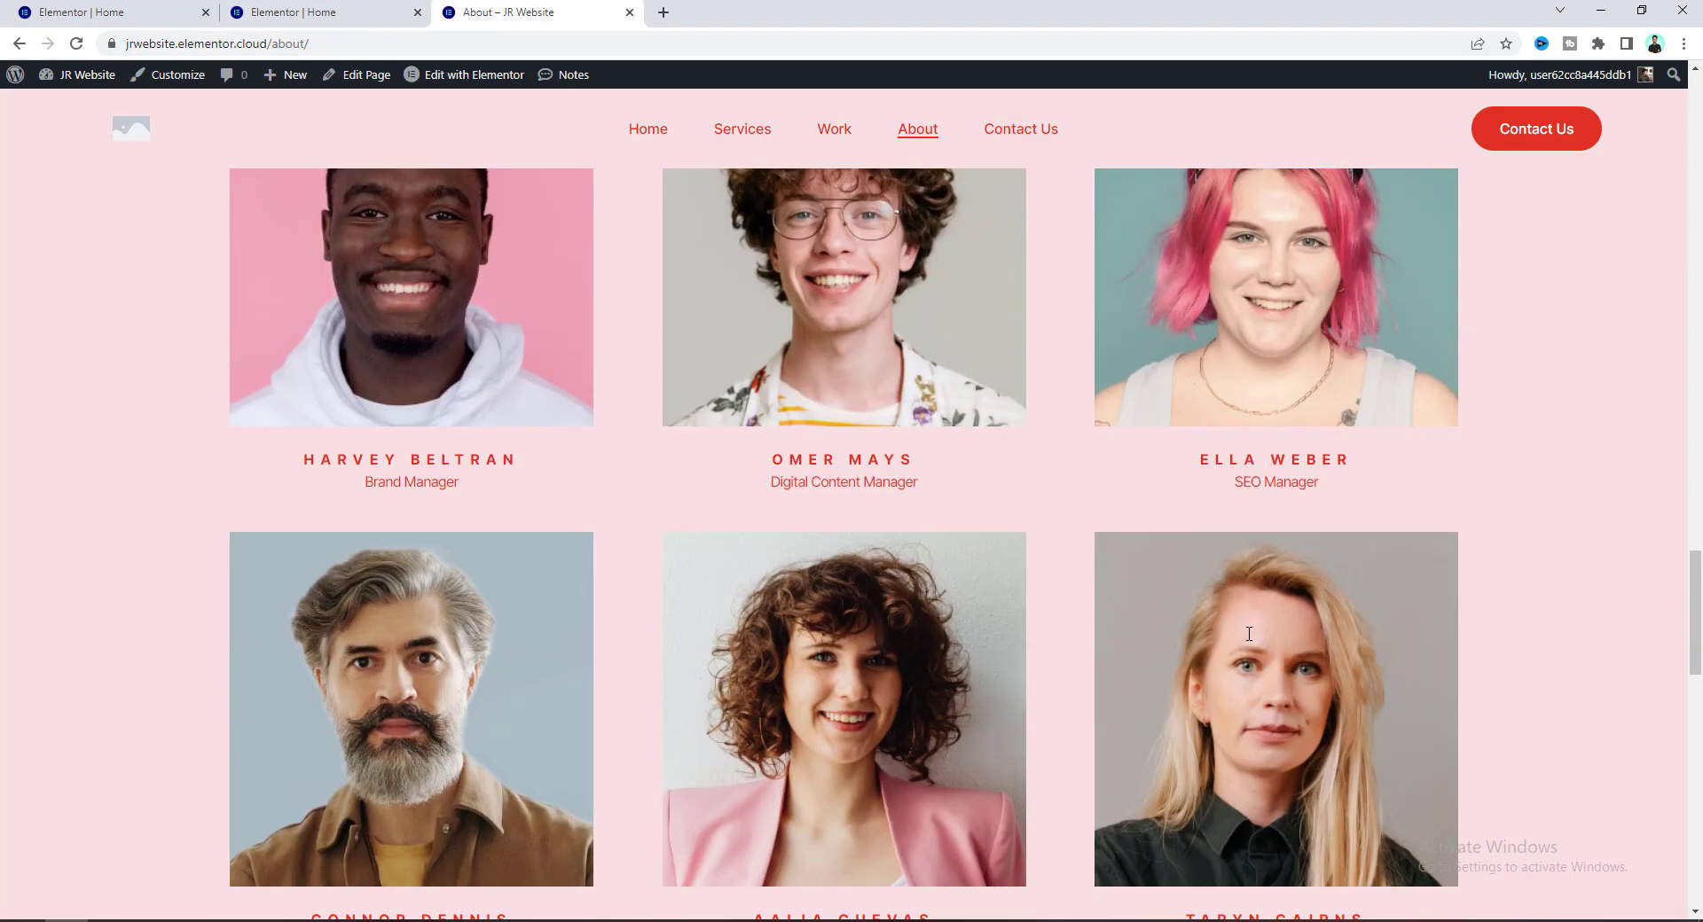
pyautogui.moveTo(342, 459); pyautogui.dragTo(434, 483)
pyautogui.click(789, 484)
pyautogui.scroll(-2, 1421, 387)
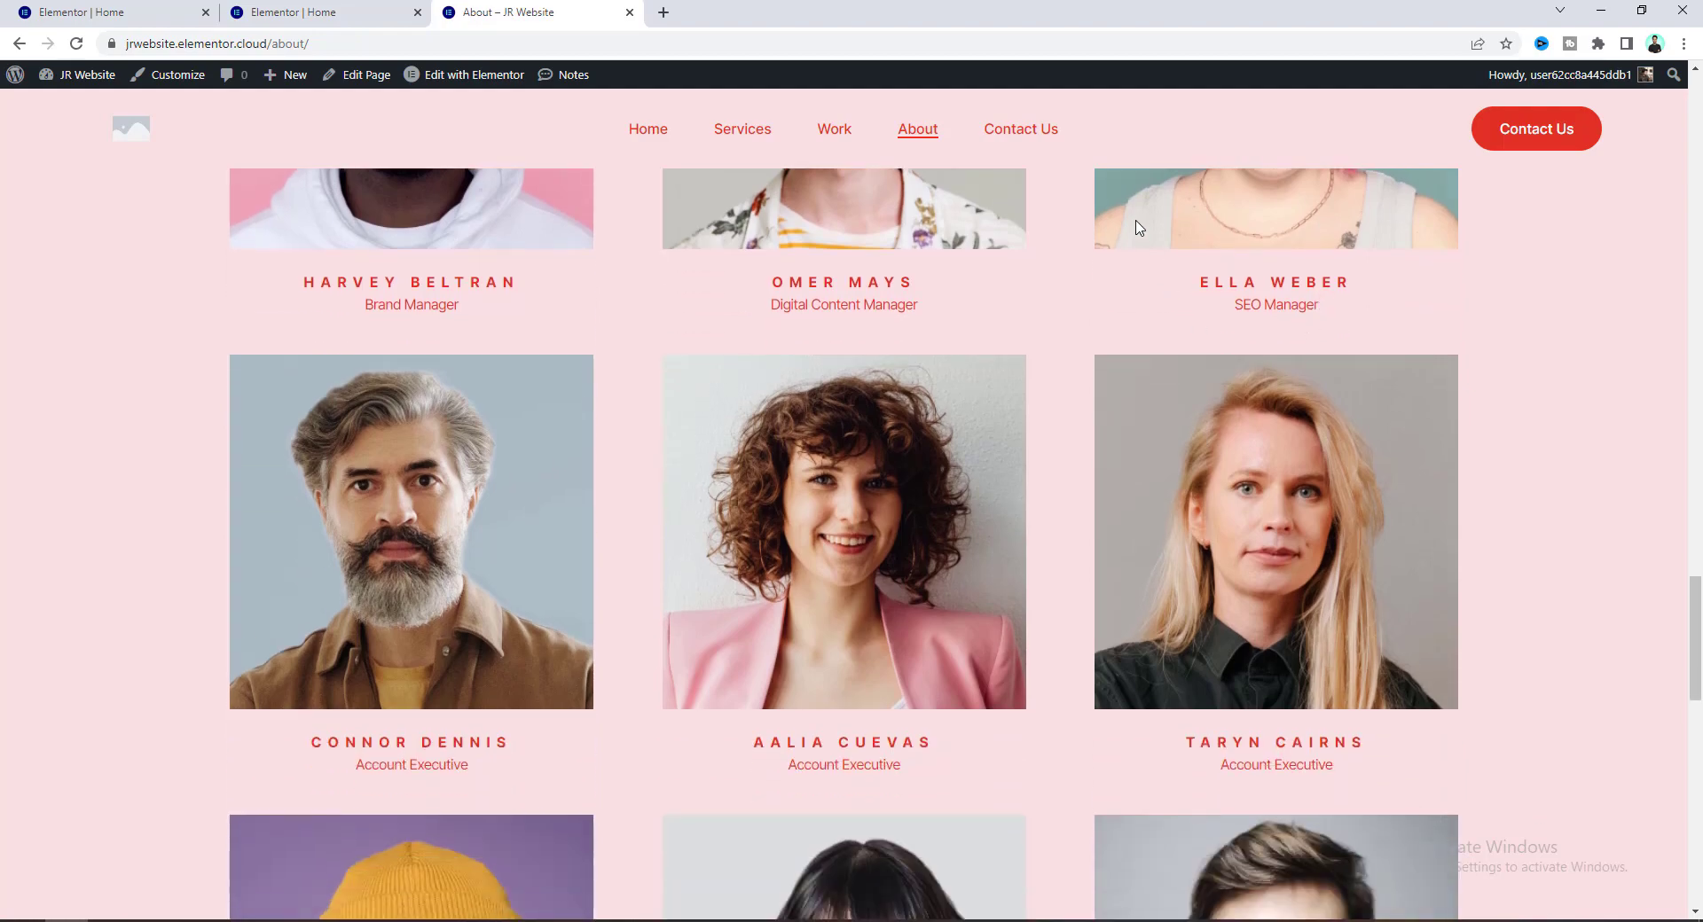
# Review the site's Contact Us page and open its contact form for editing in Elementor.
pyautogui.click(1033, 135)
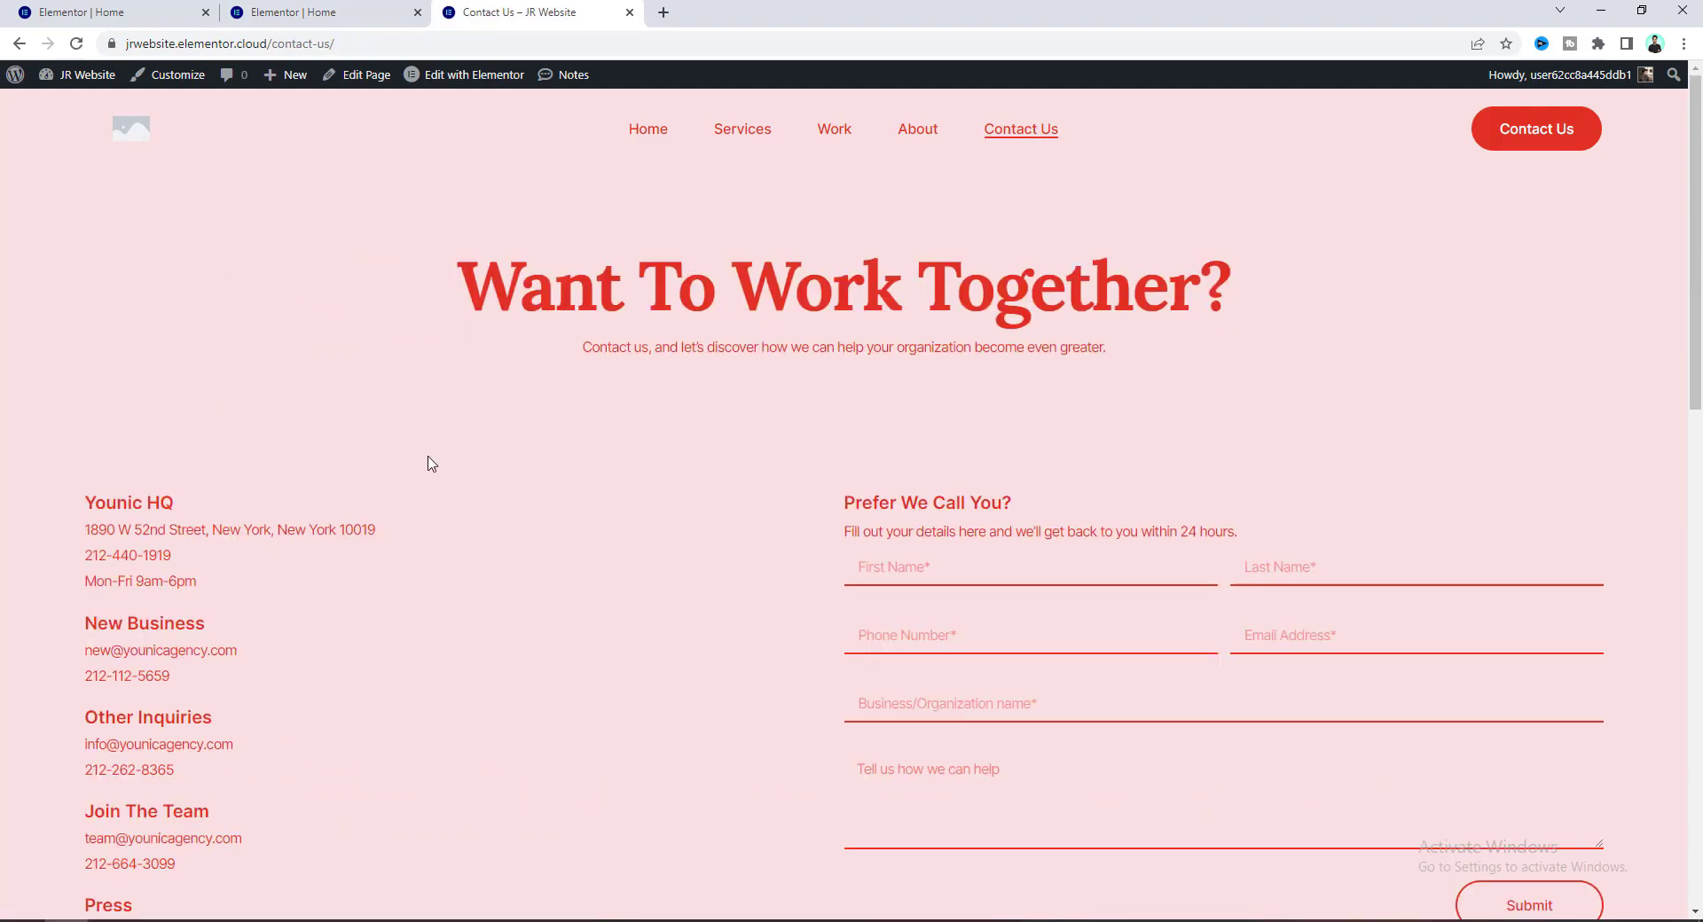
pyautogui.scroll(-2, 131, 441)
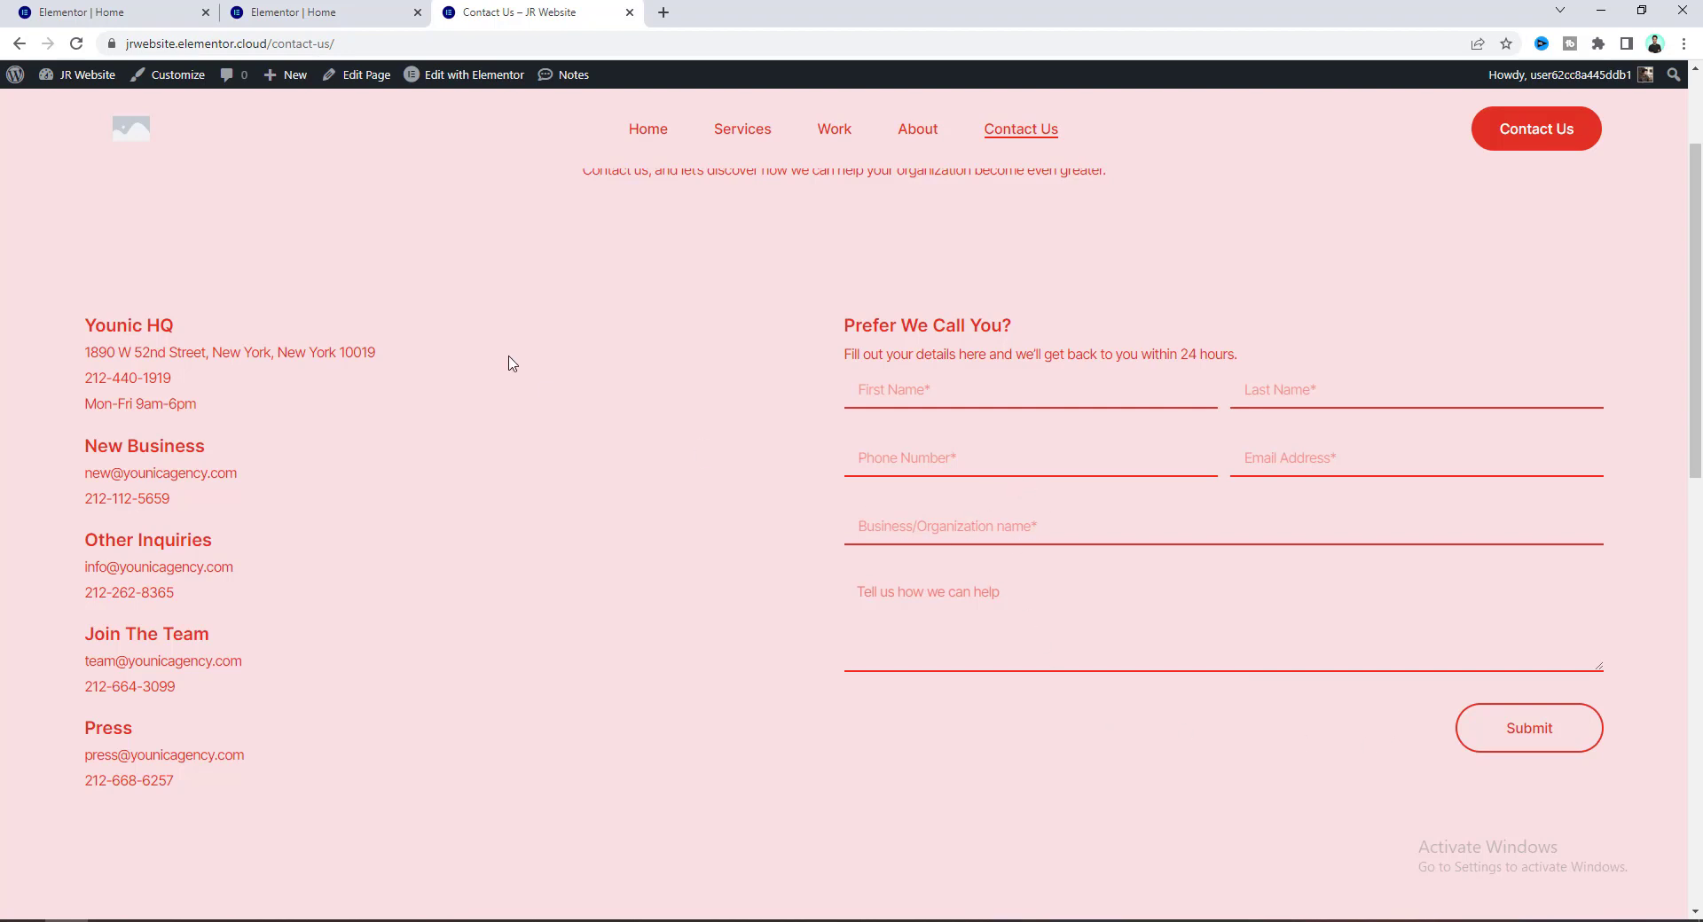
pyautogui.click(452, 76)
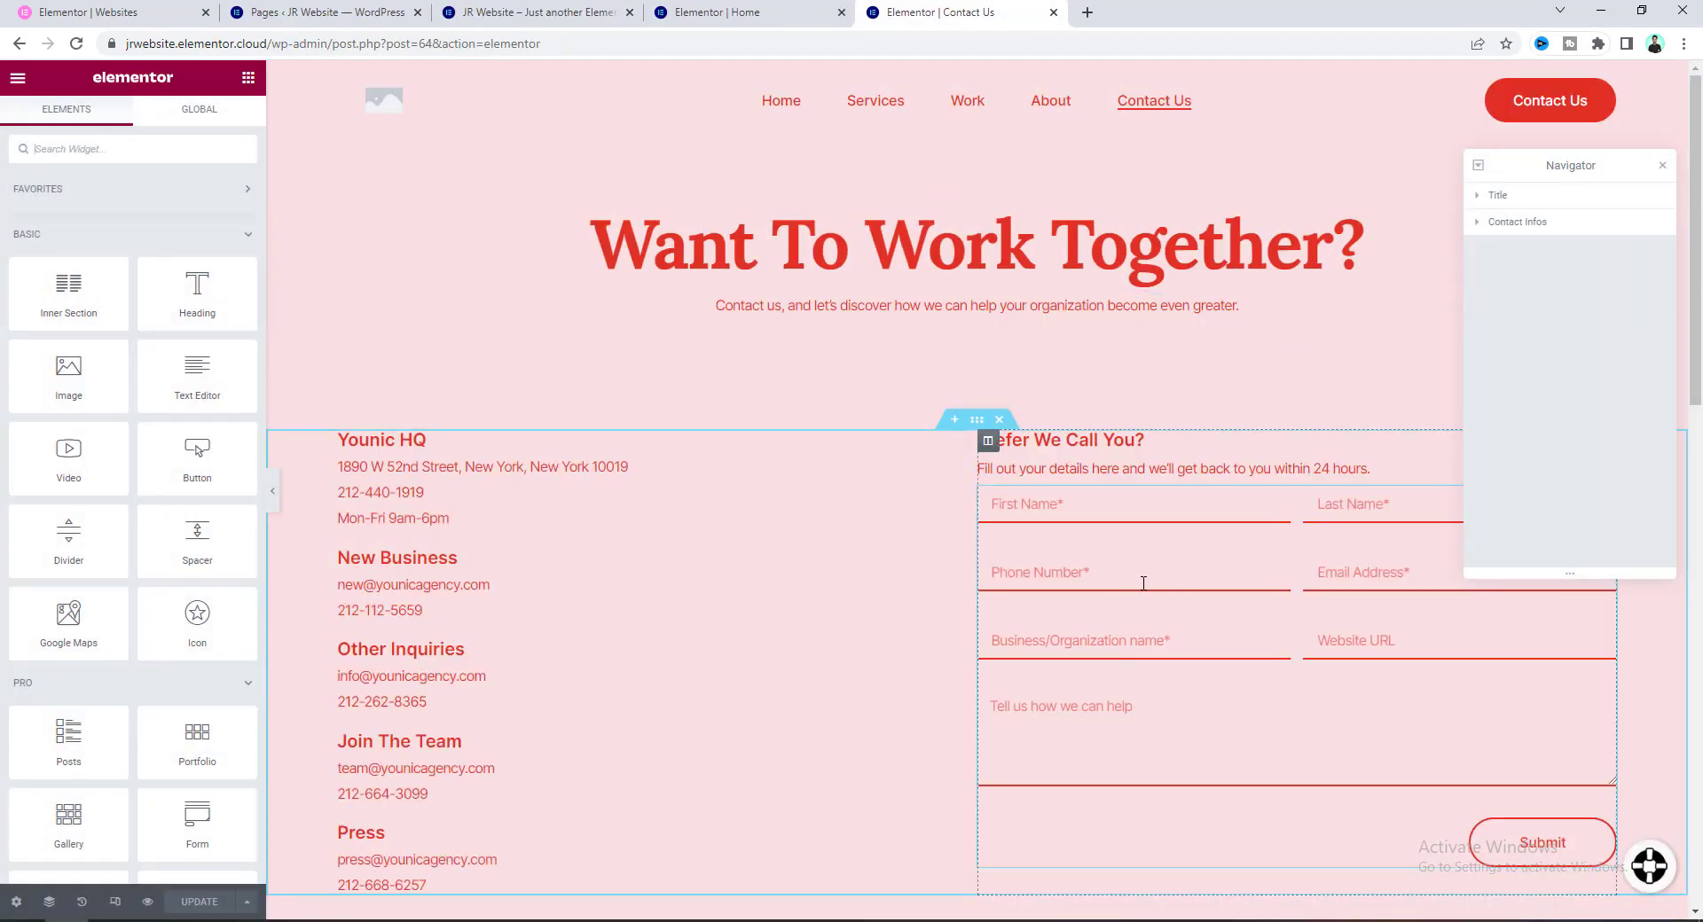
pyautogui.click(1143, 583)
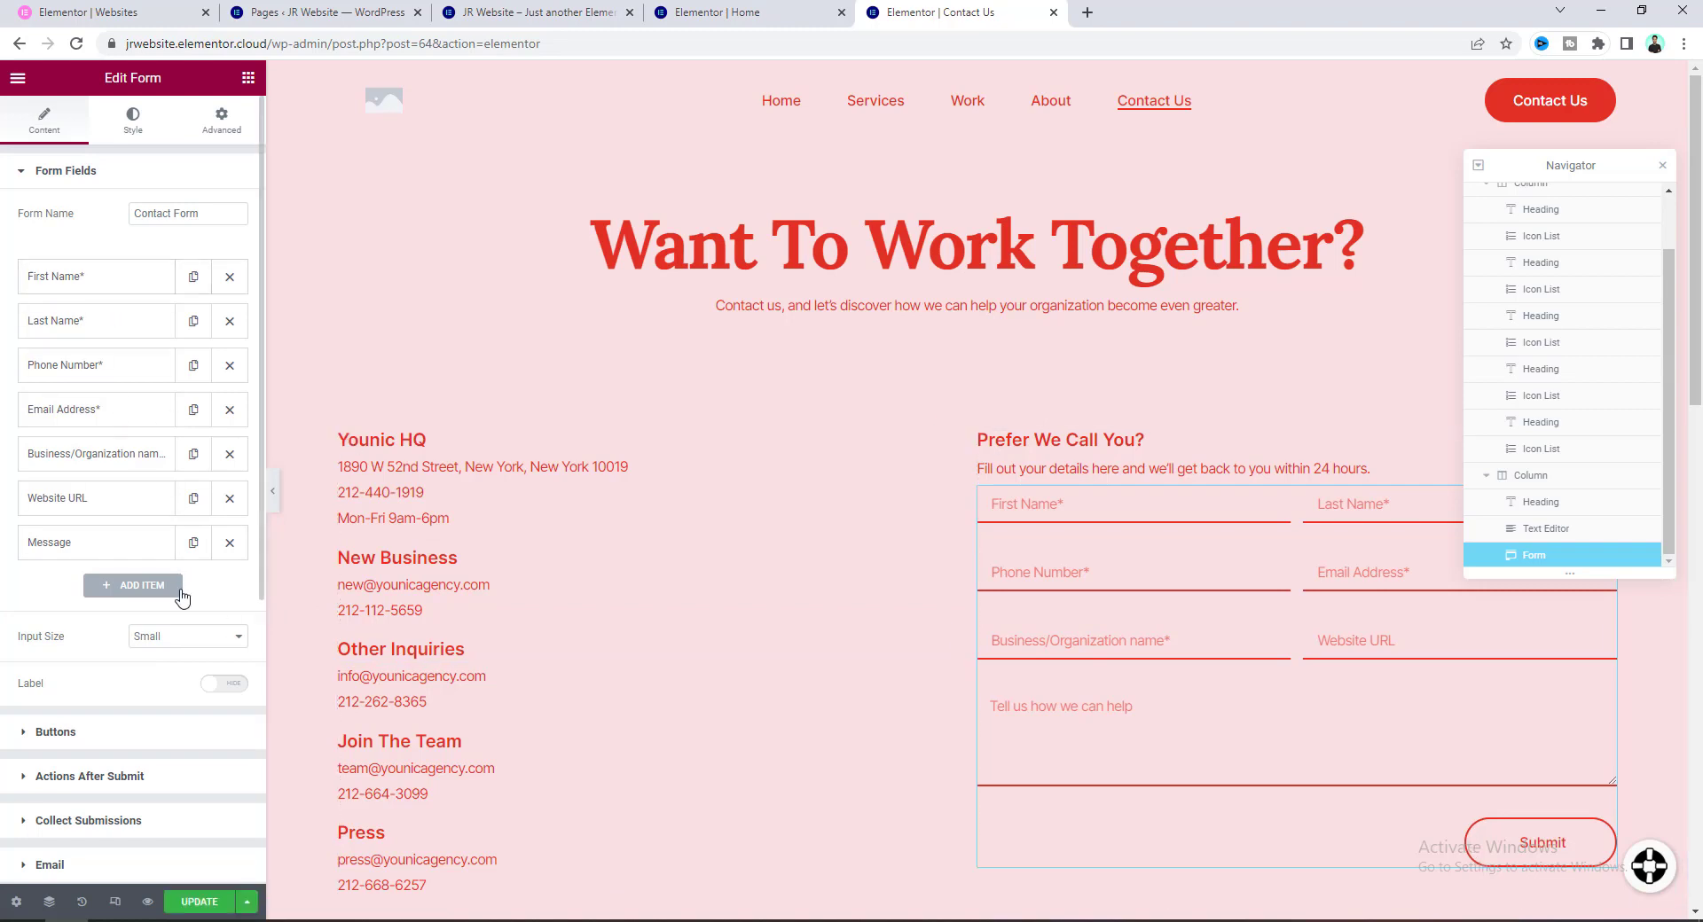
# Add a new item to the contact form, review the available field types, and remove the item.
pyautogui.click(132, 588)
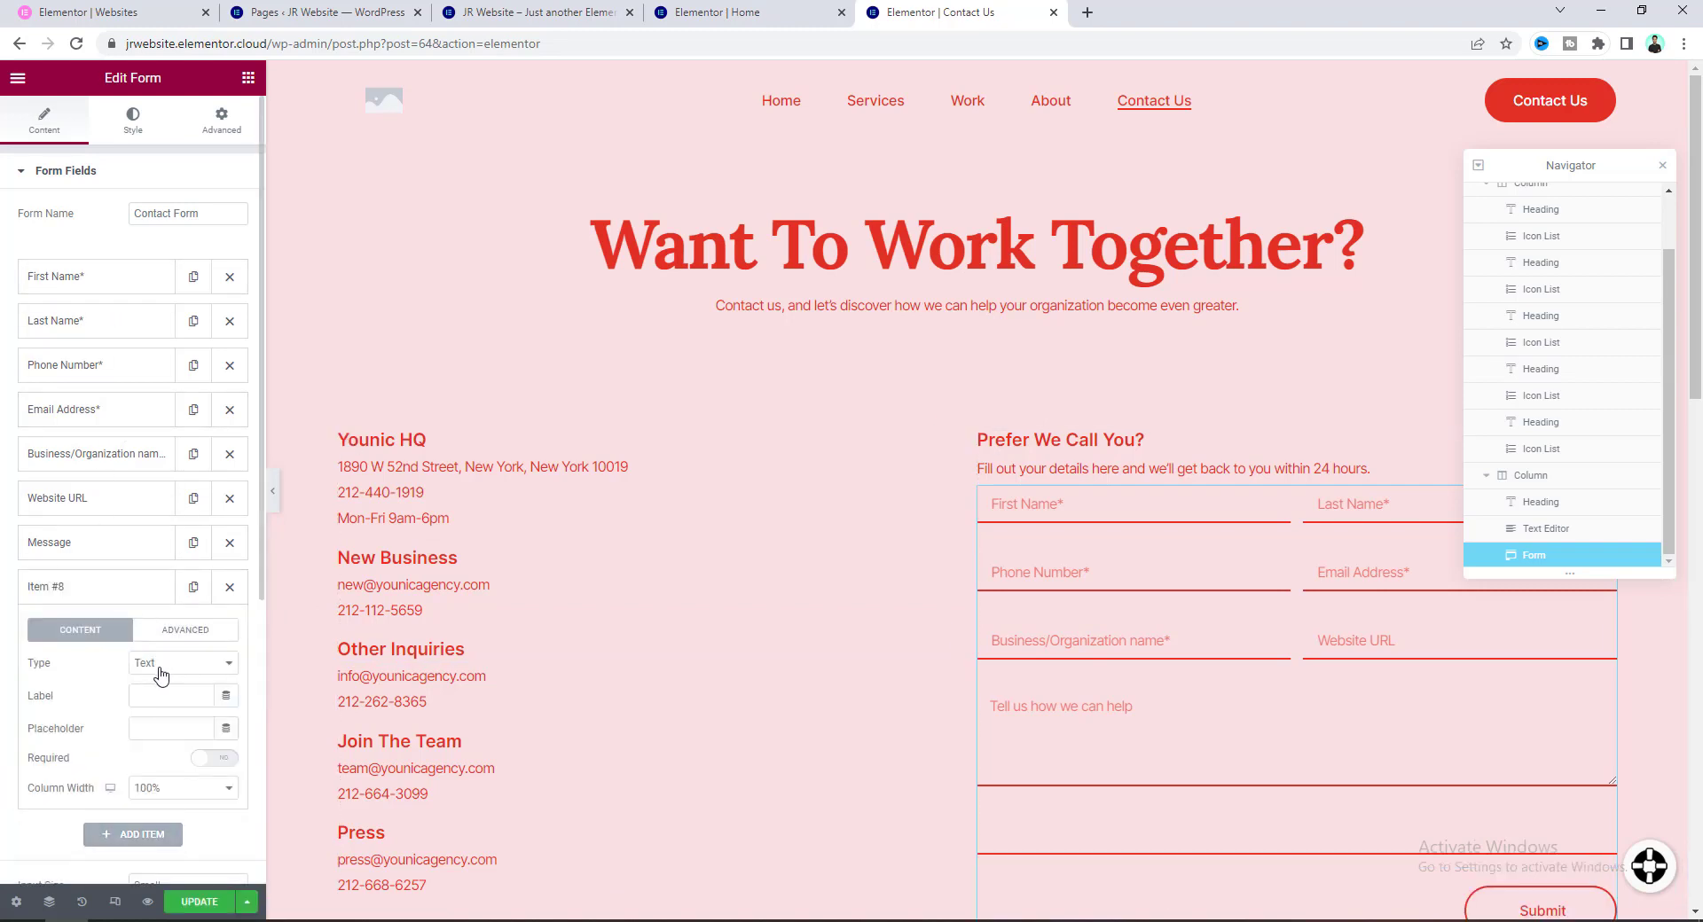
pyautogui.click(161, 667)
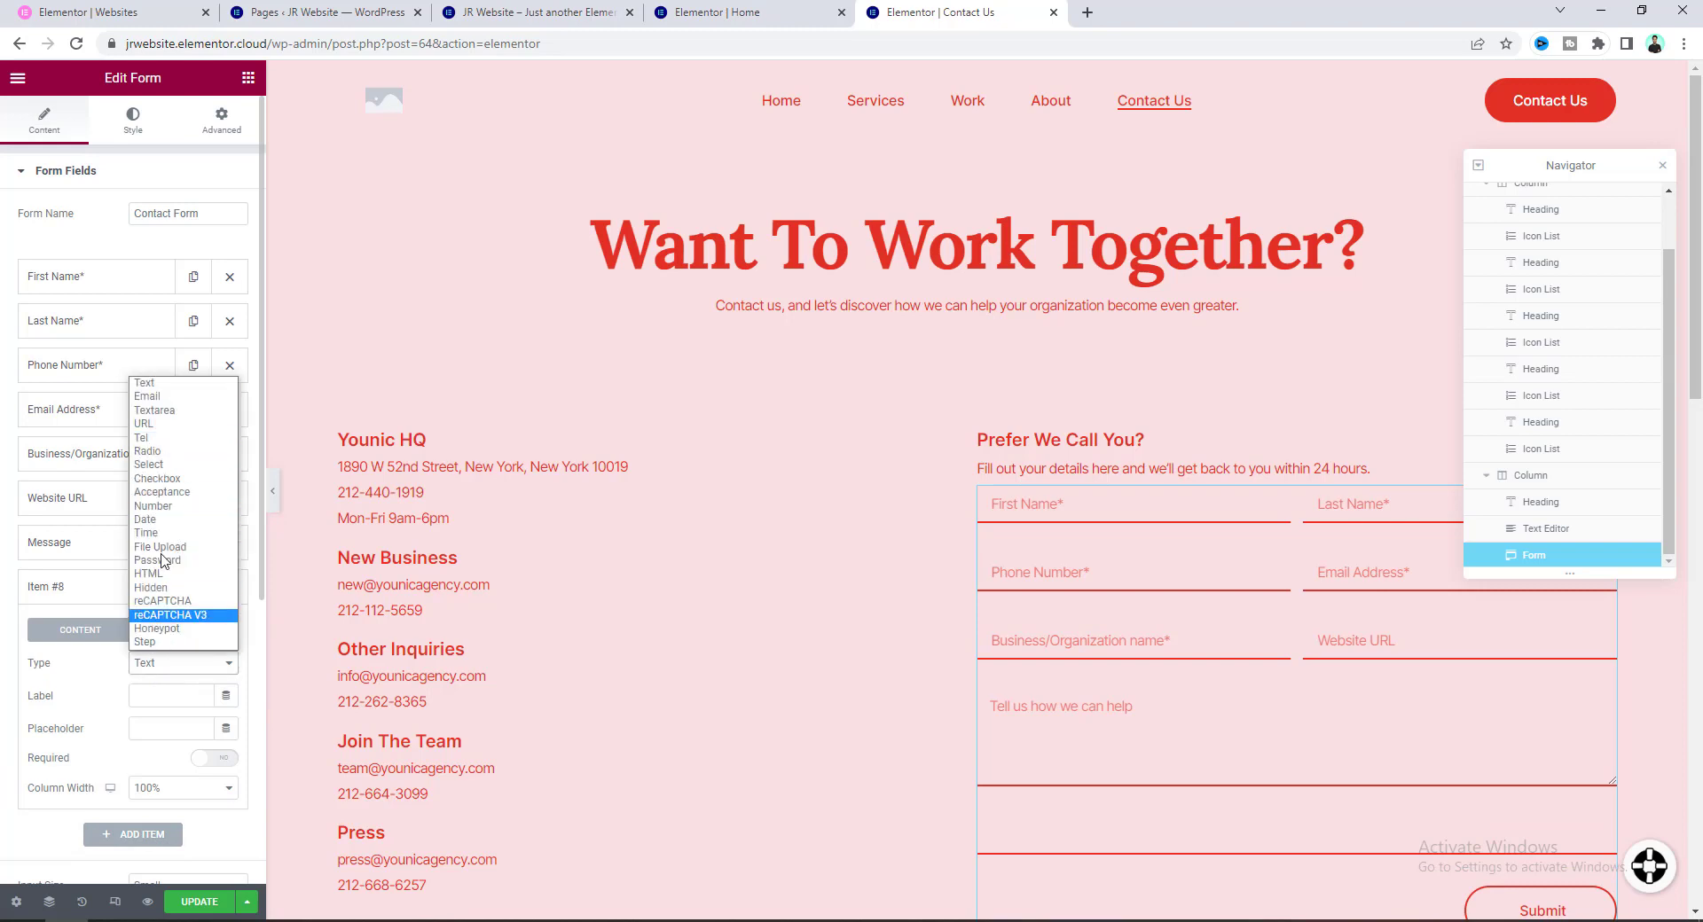
pyautogui.click(105, 681)
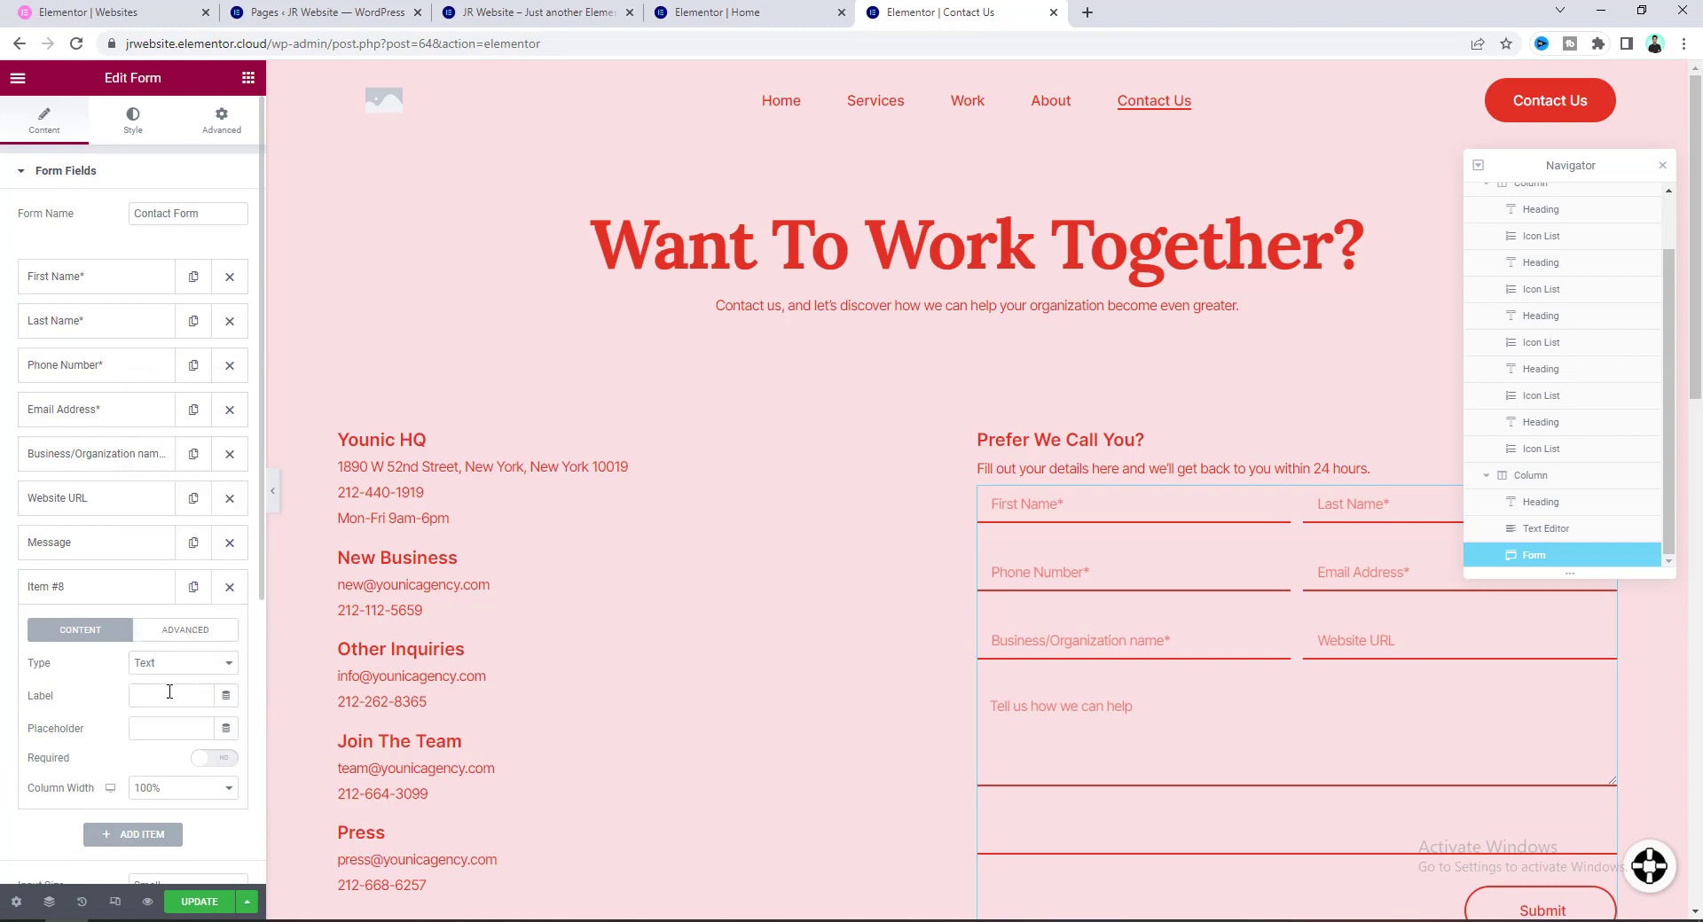
pyautogui.click(230, 588)
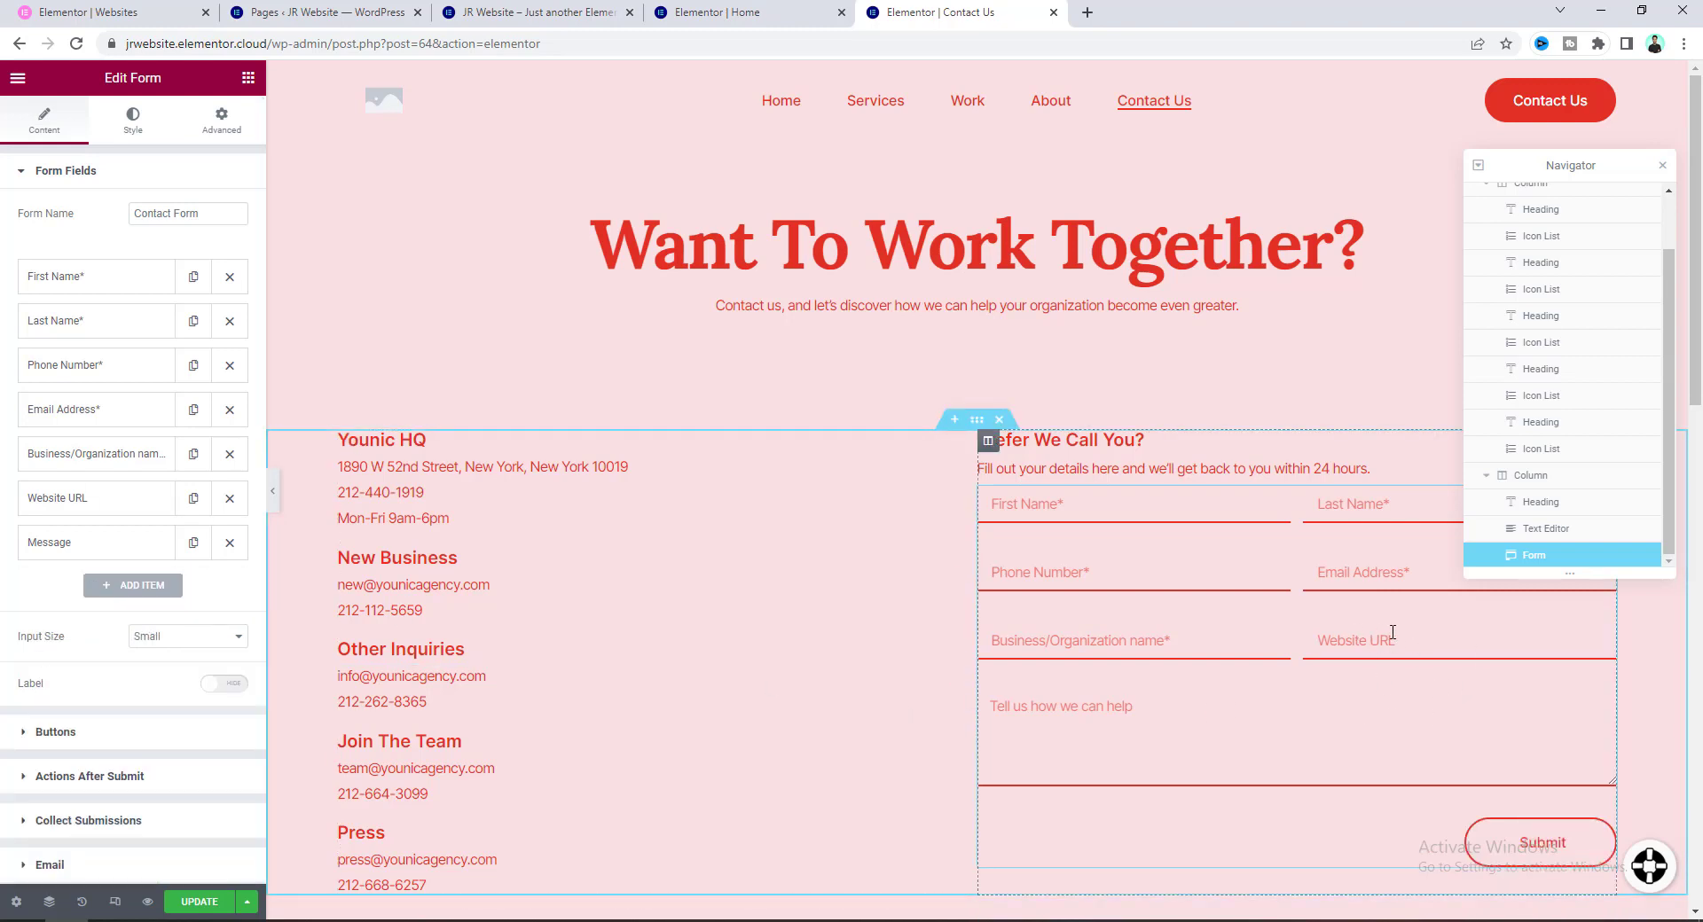
# Remove the Website URL field from the contact form and set the Business/Organization name field's column width to 100%.
pyautogui.click(230, 501)
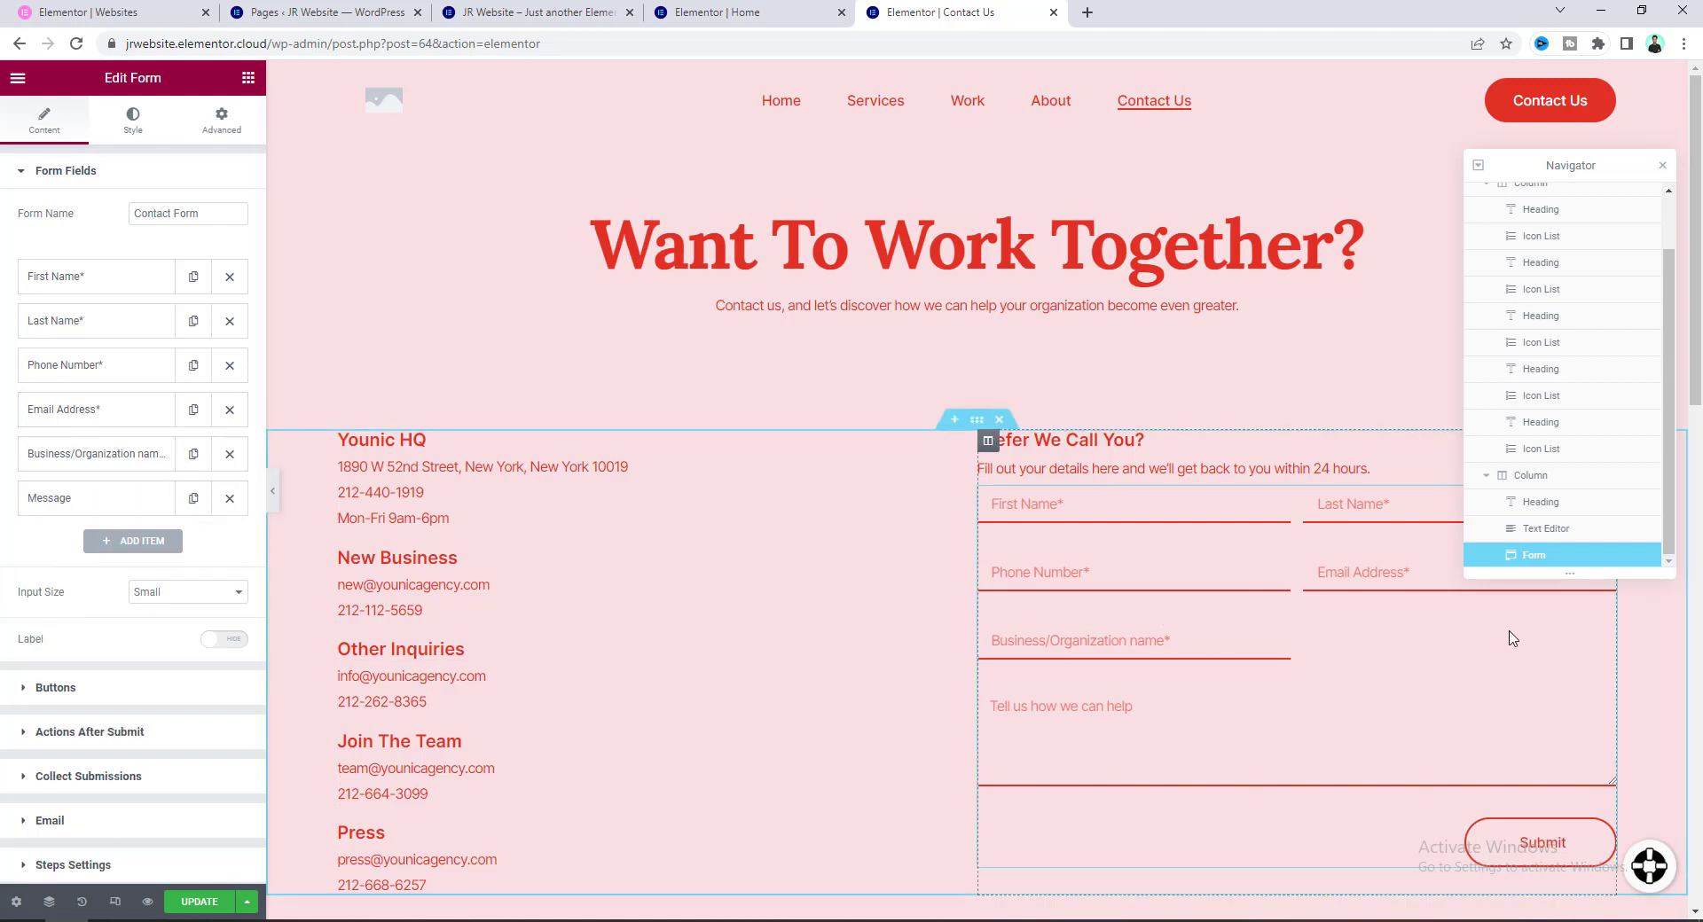
pyautogui.click(147, 454)
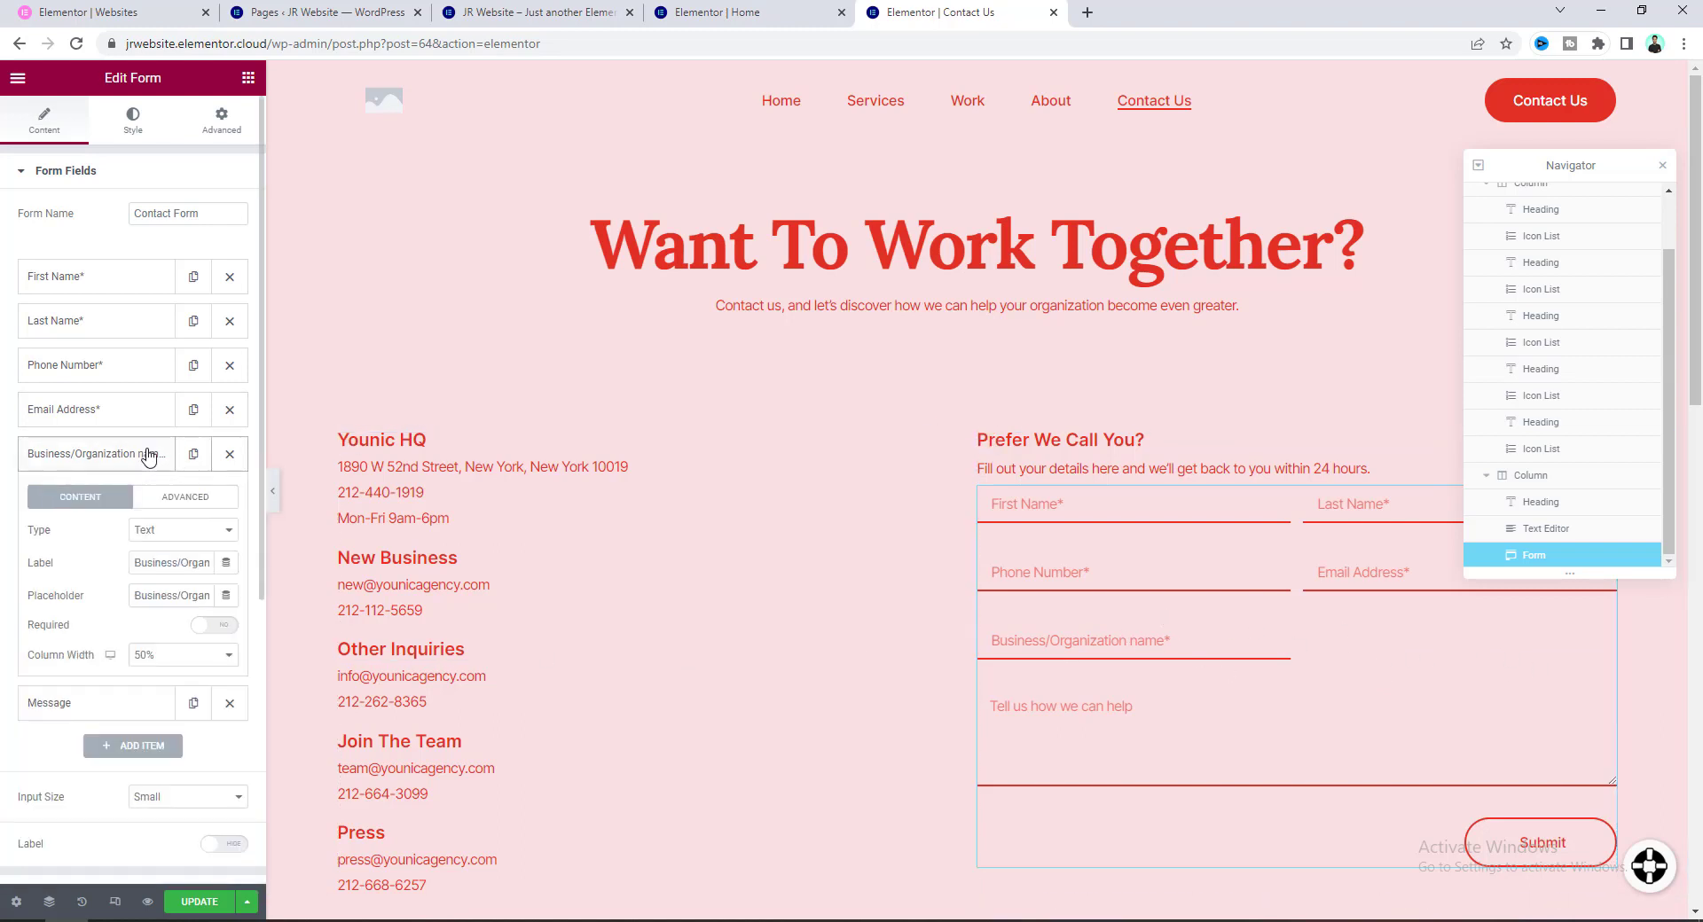
pyautogui.click(166, 656)
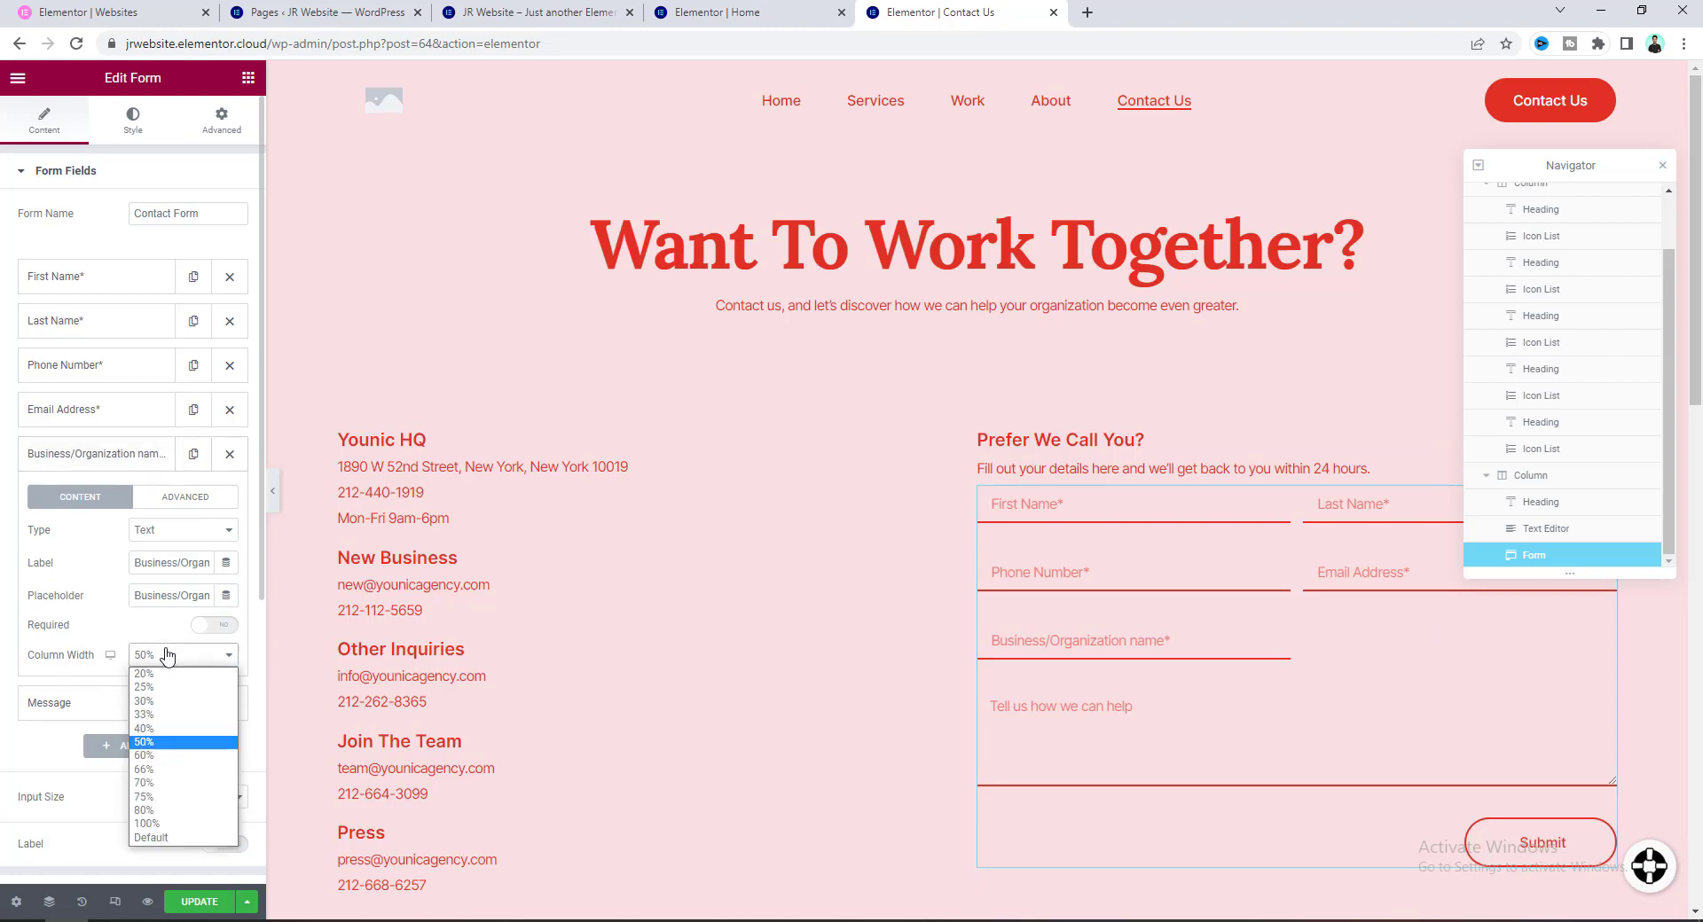
pyautogui.click(160, 824)
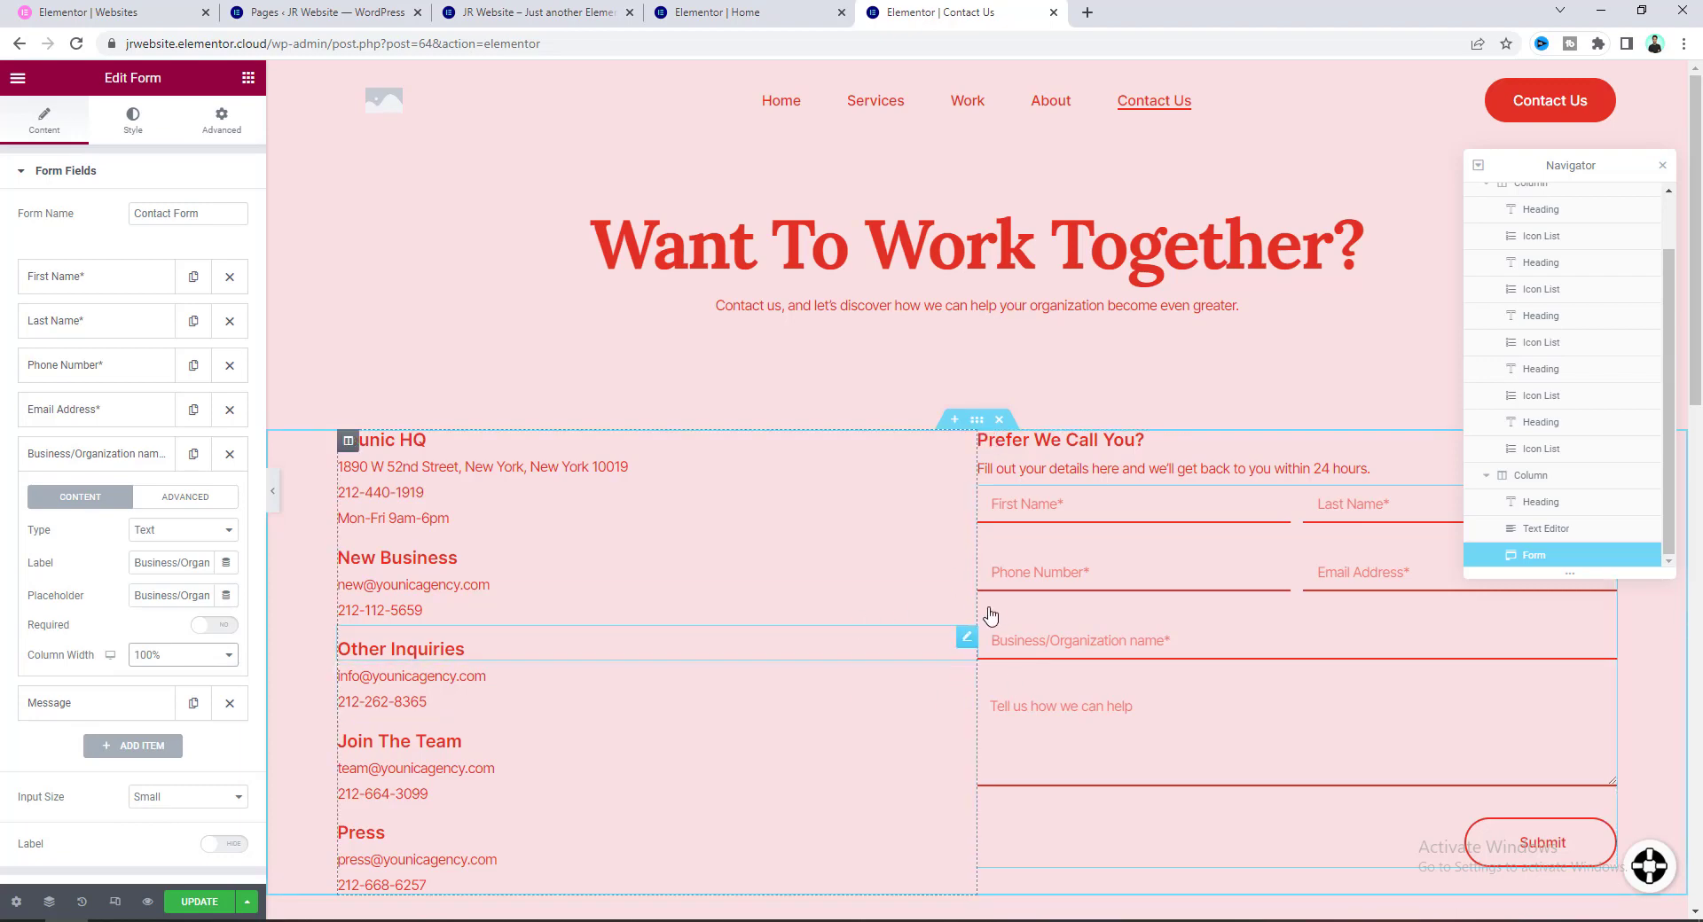
# Review the actions available after the contact form is submitted, from Email and Redirect through MailChimp to Popup.
pyautogui.scroll(-4, 53, 665)
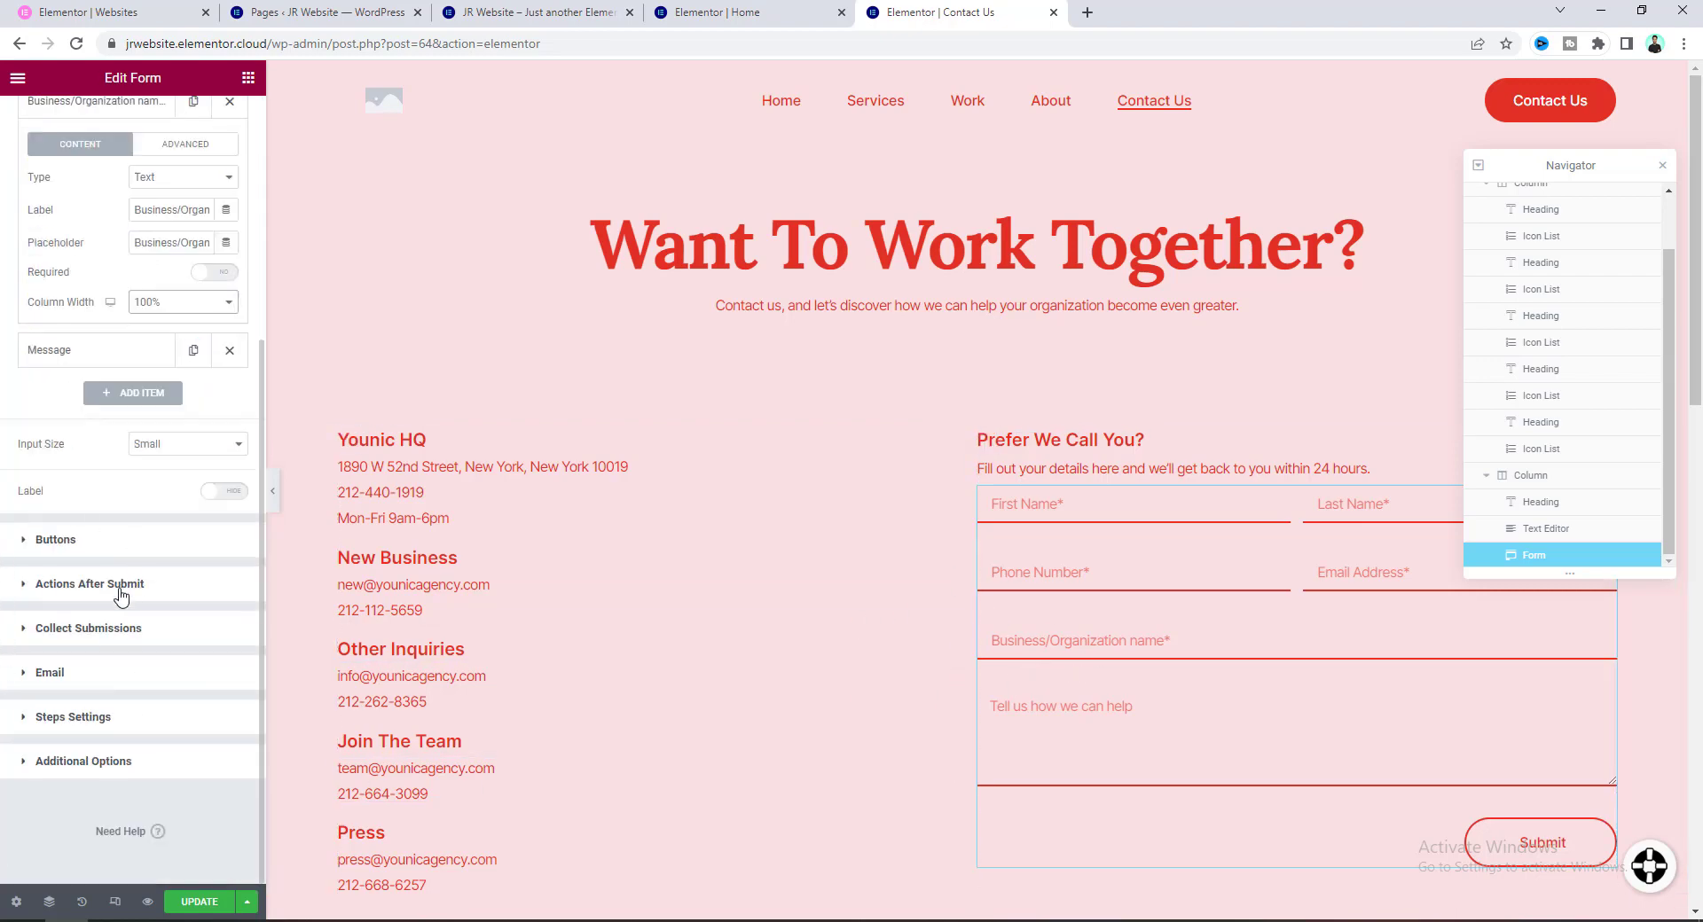
pyautogui.click(110, 585)
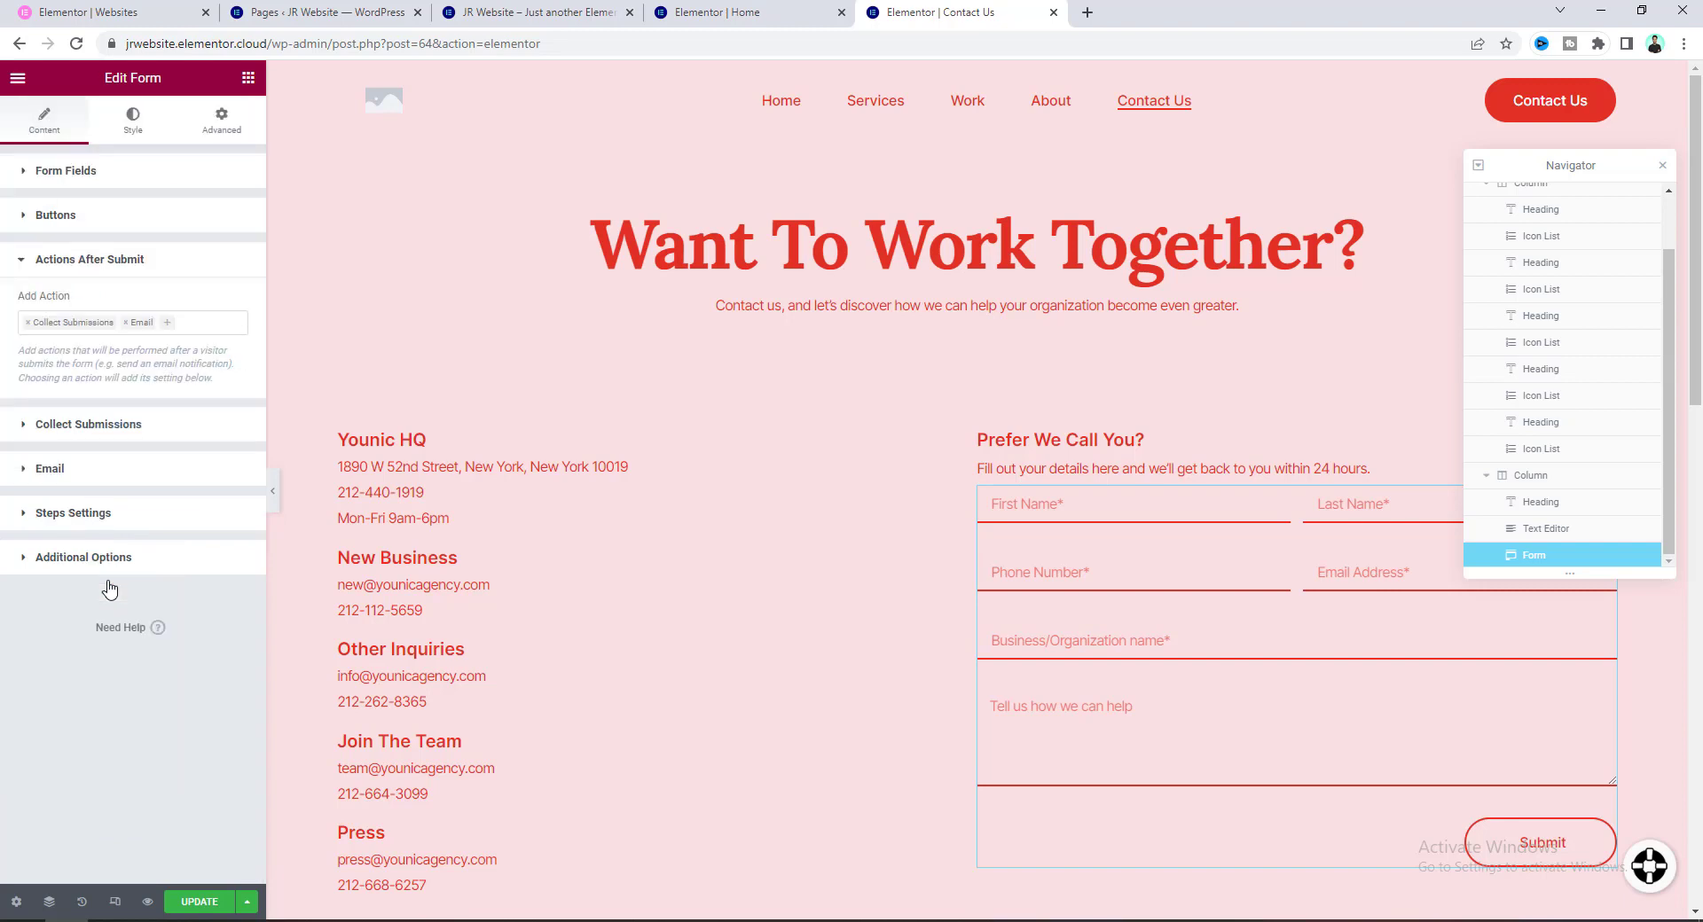
pyautogui.click(195, 323)
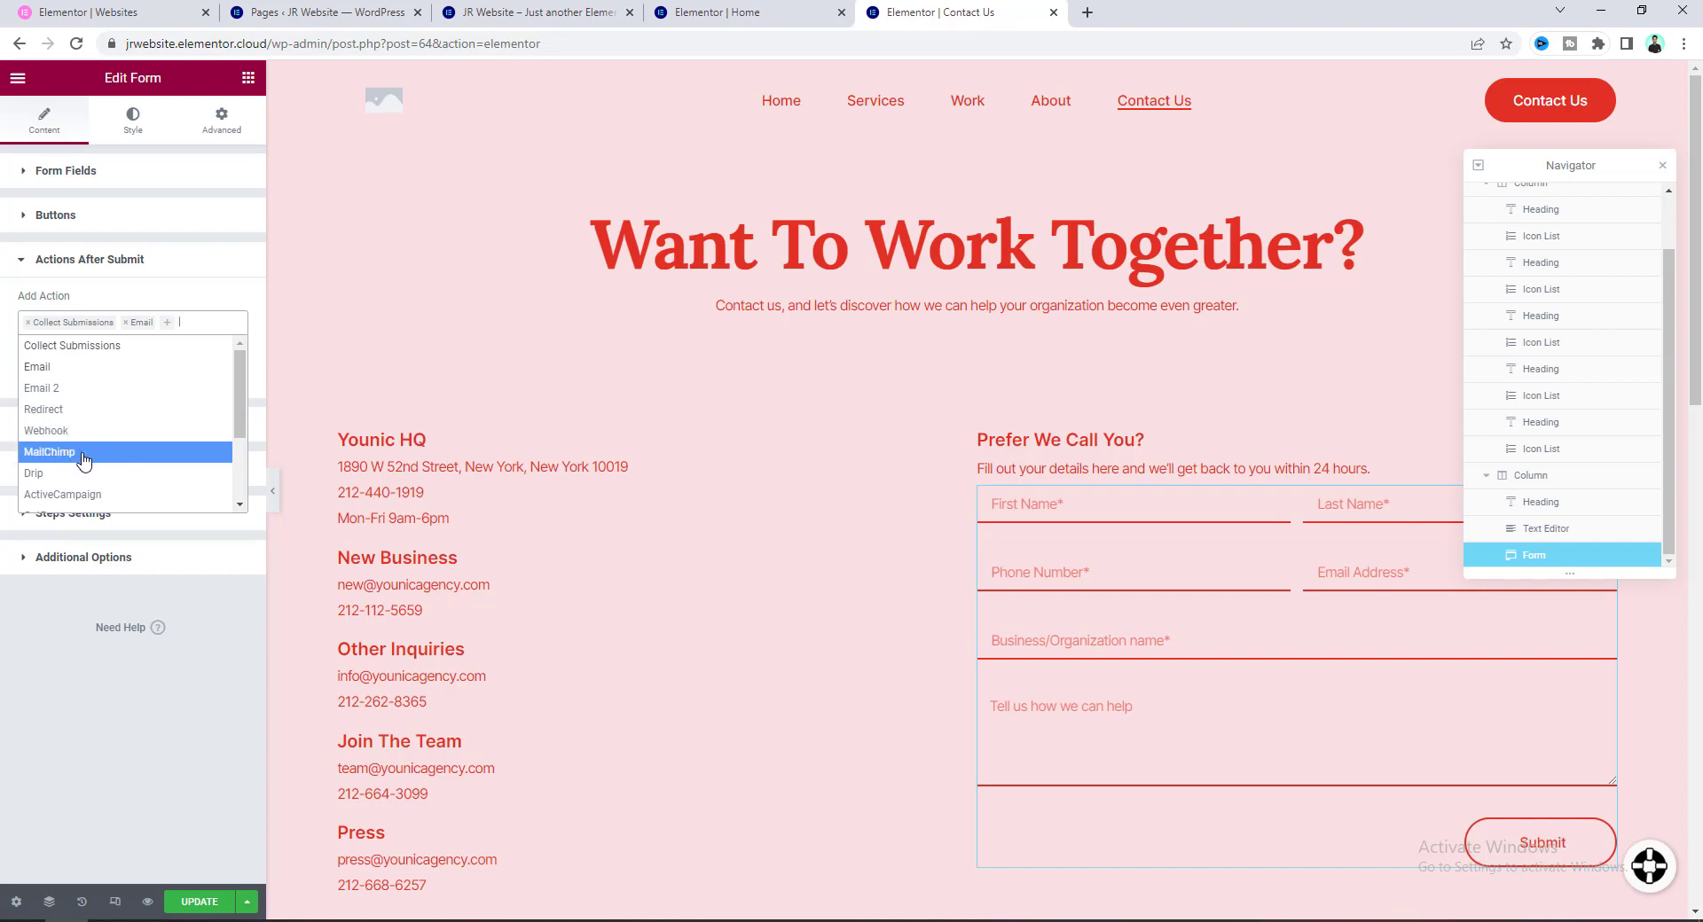
pyautogui.scroll(-1, 104, 437)
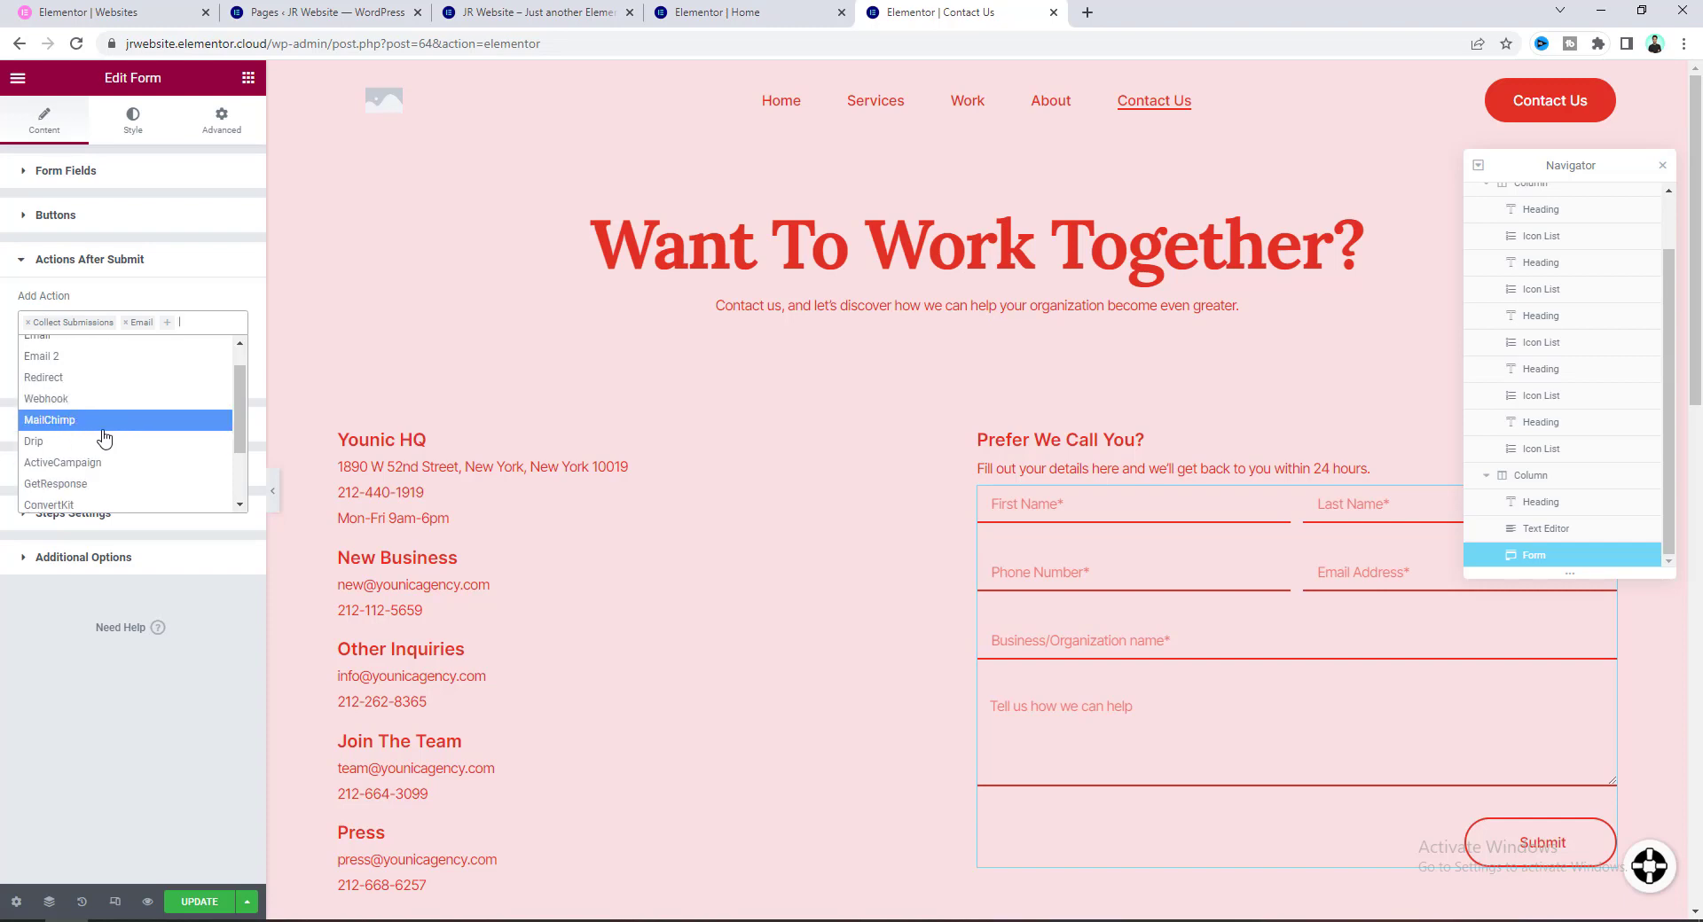
pyautogui.scroll(-3, 103, 436)
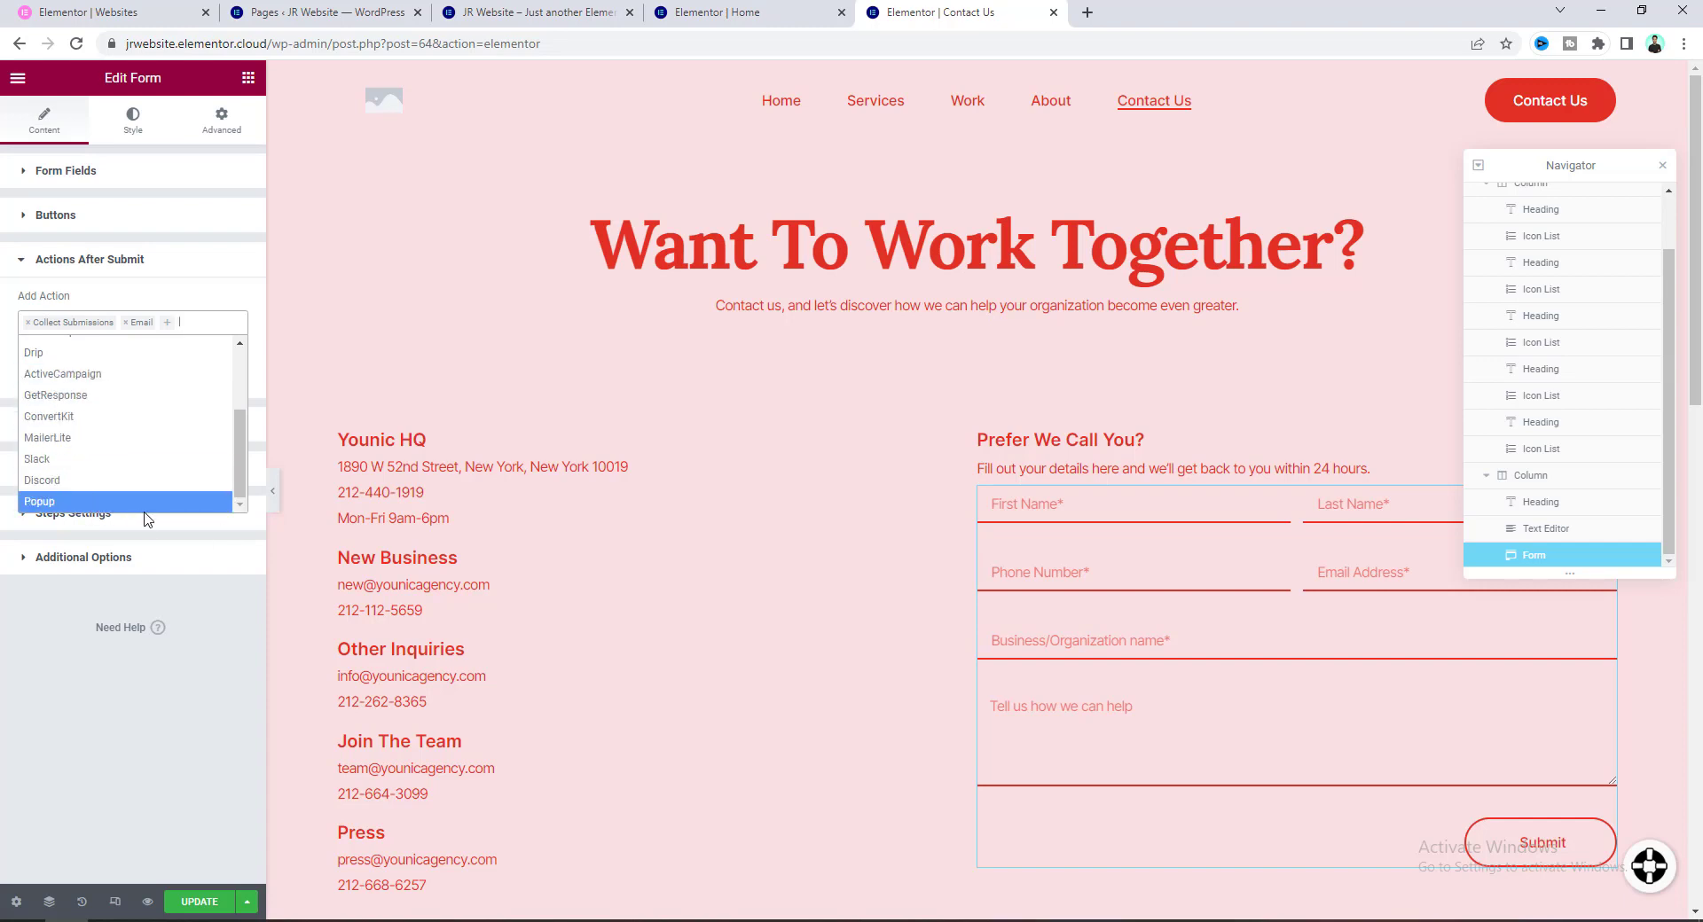
pyautogui.click(196, 323)
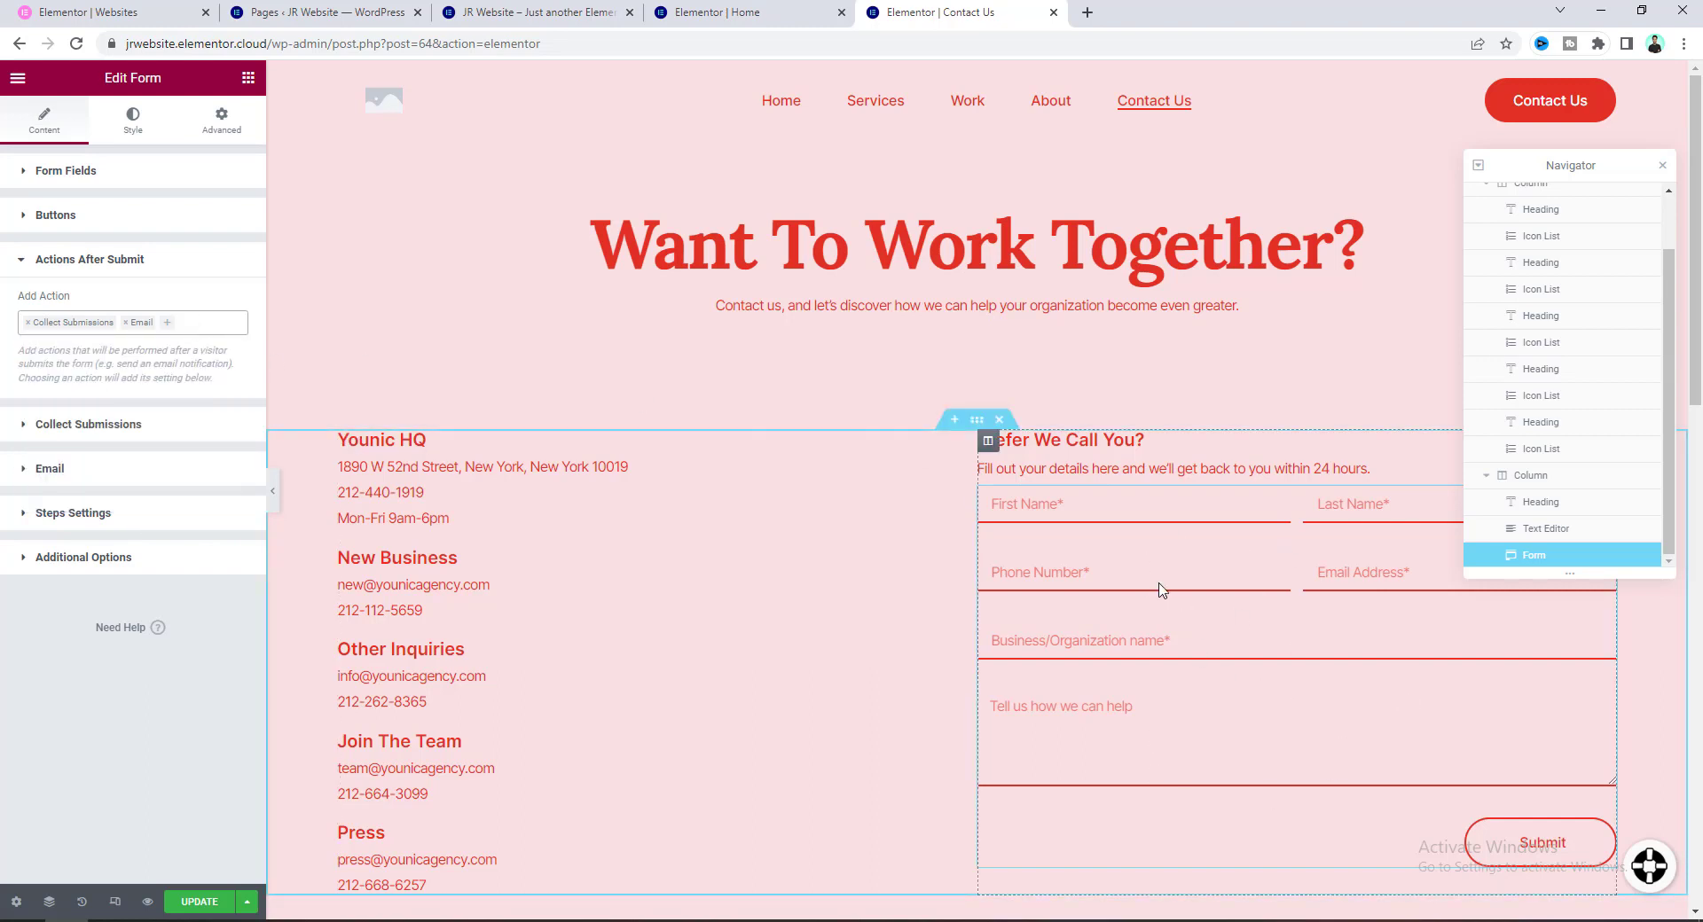
# Remove the Collect Submissions action from the contact form and review the settings of its Email action.
pyautogui.click(28, 327)
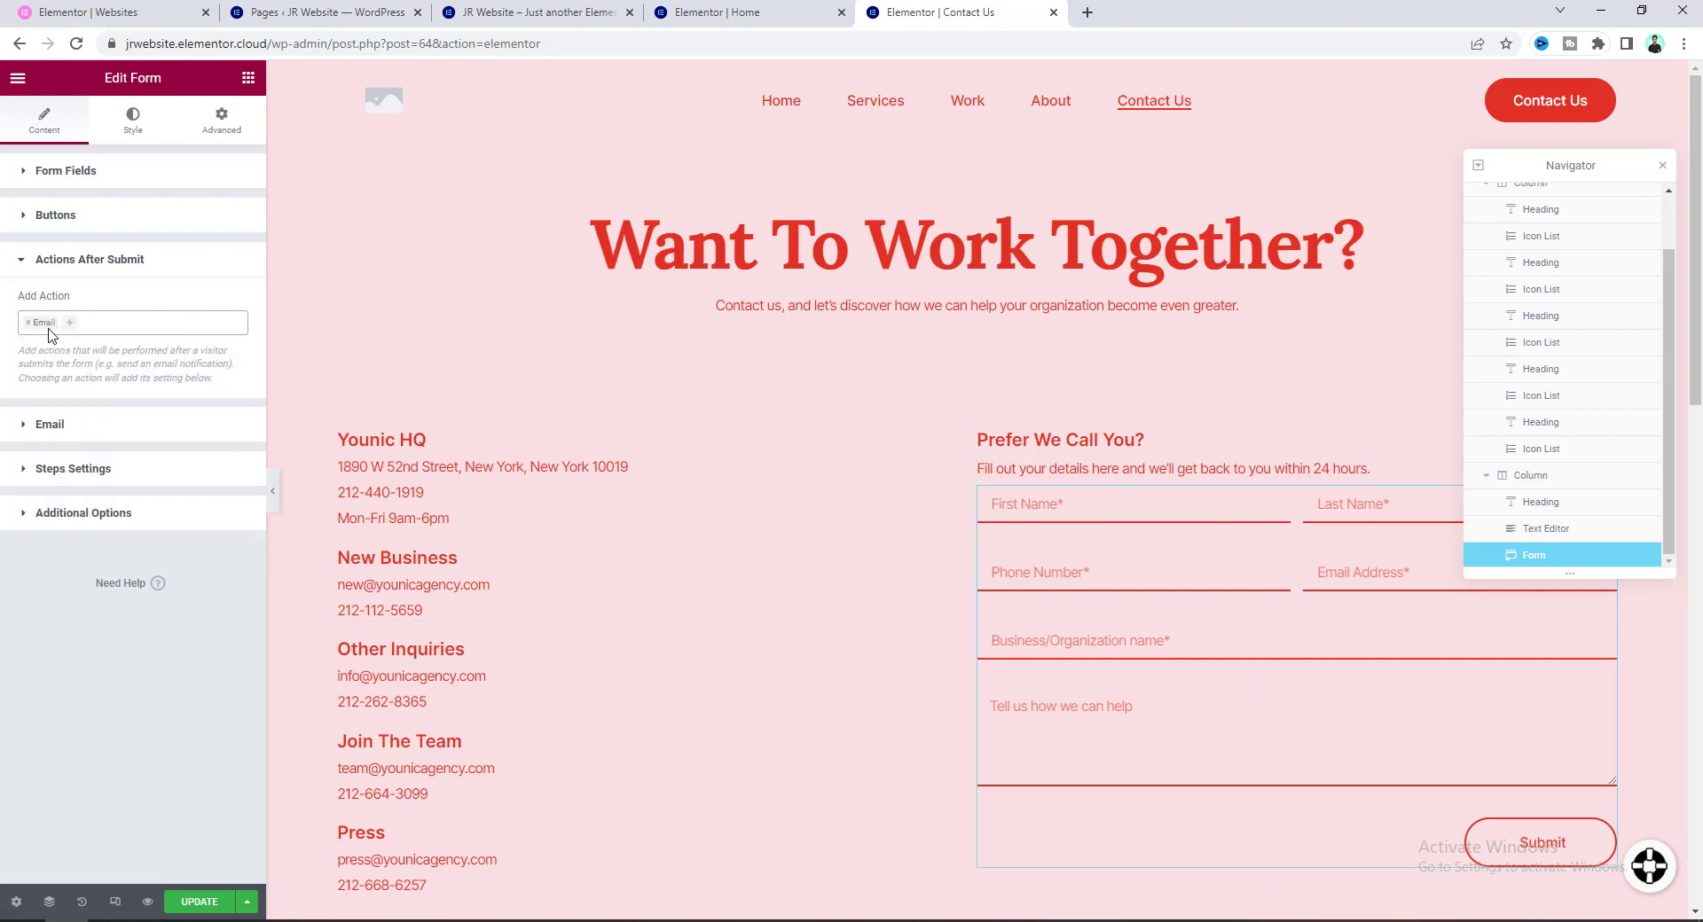
pyautogui.click(25, 426)
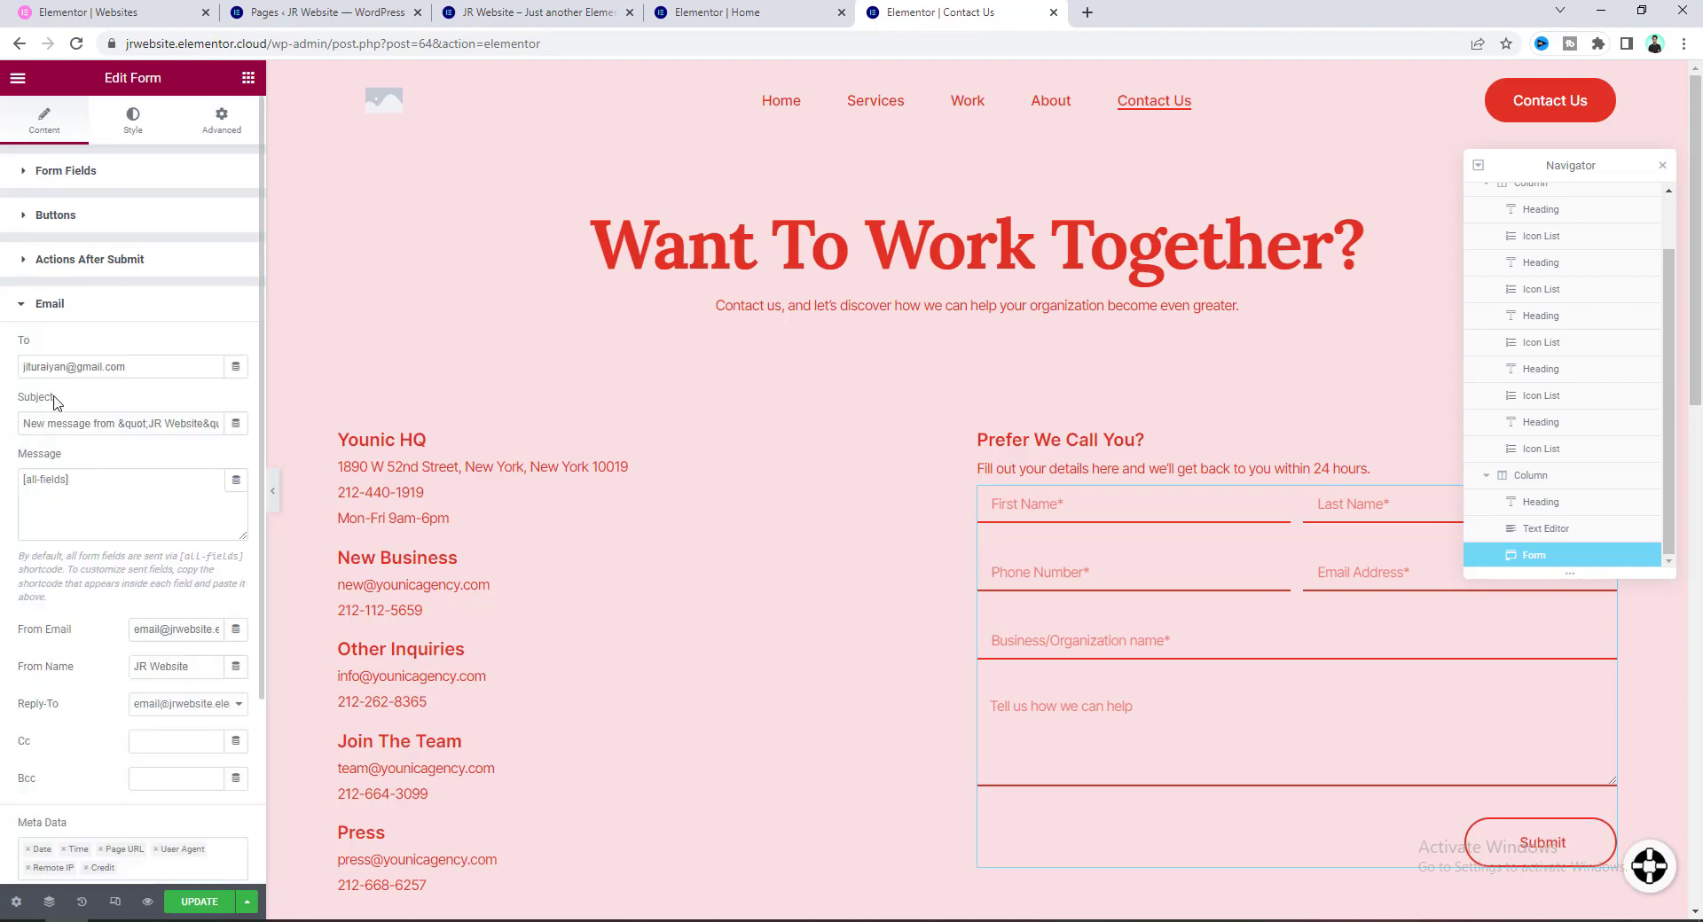
pyautogui.scroll(-1, 144, 425)
pyautogui.scroll(-1, 166, 392)
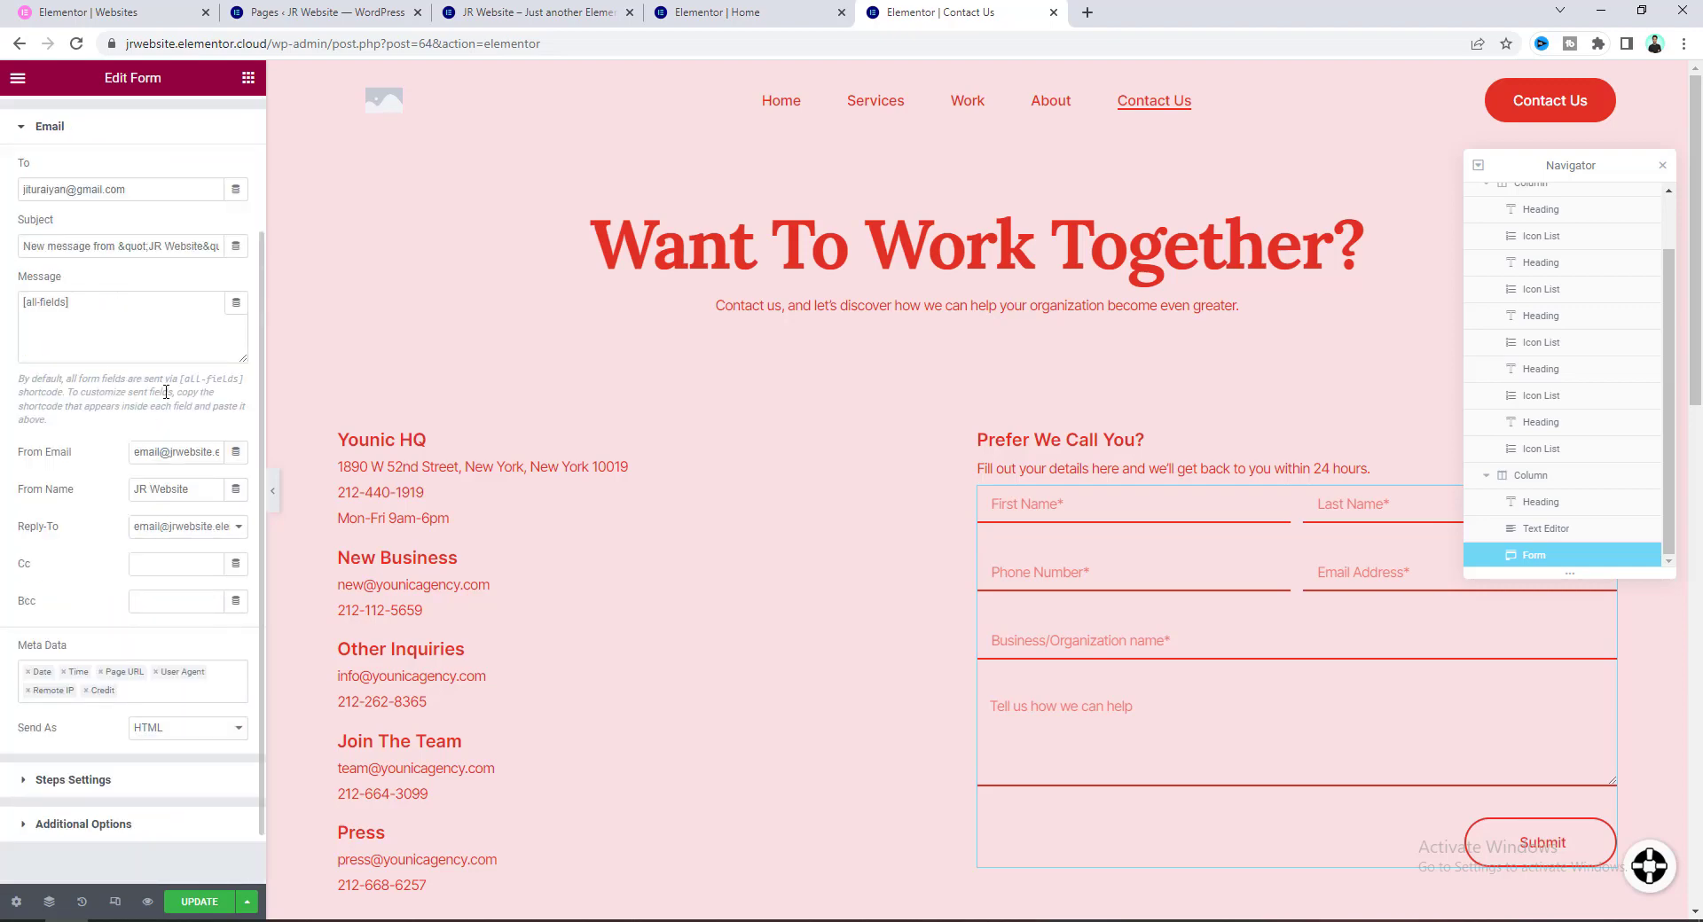
pyautogui.scroll(1, 99, 402)
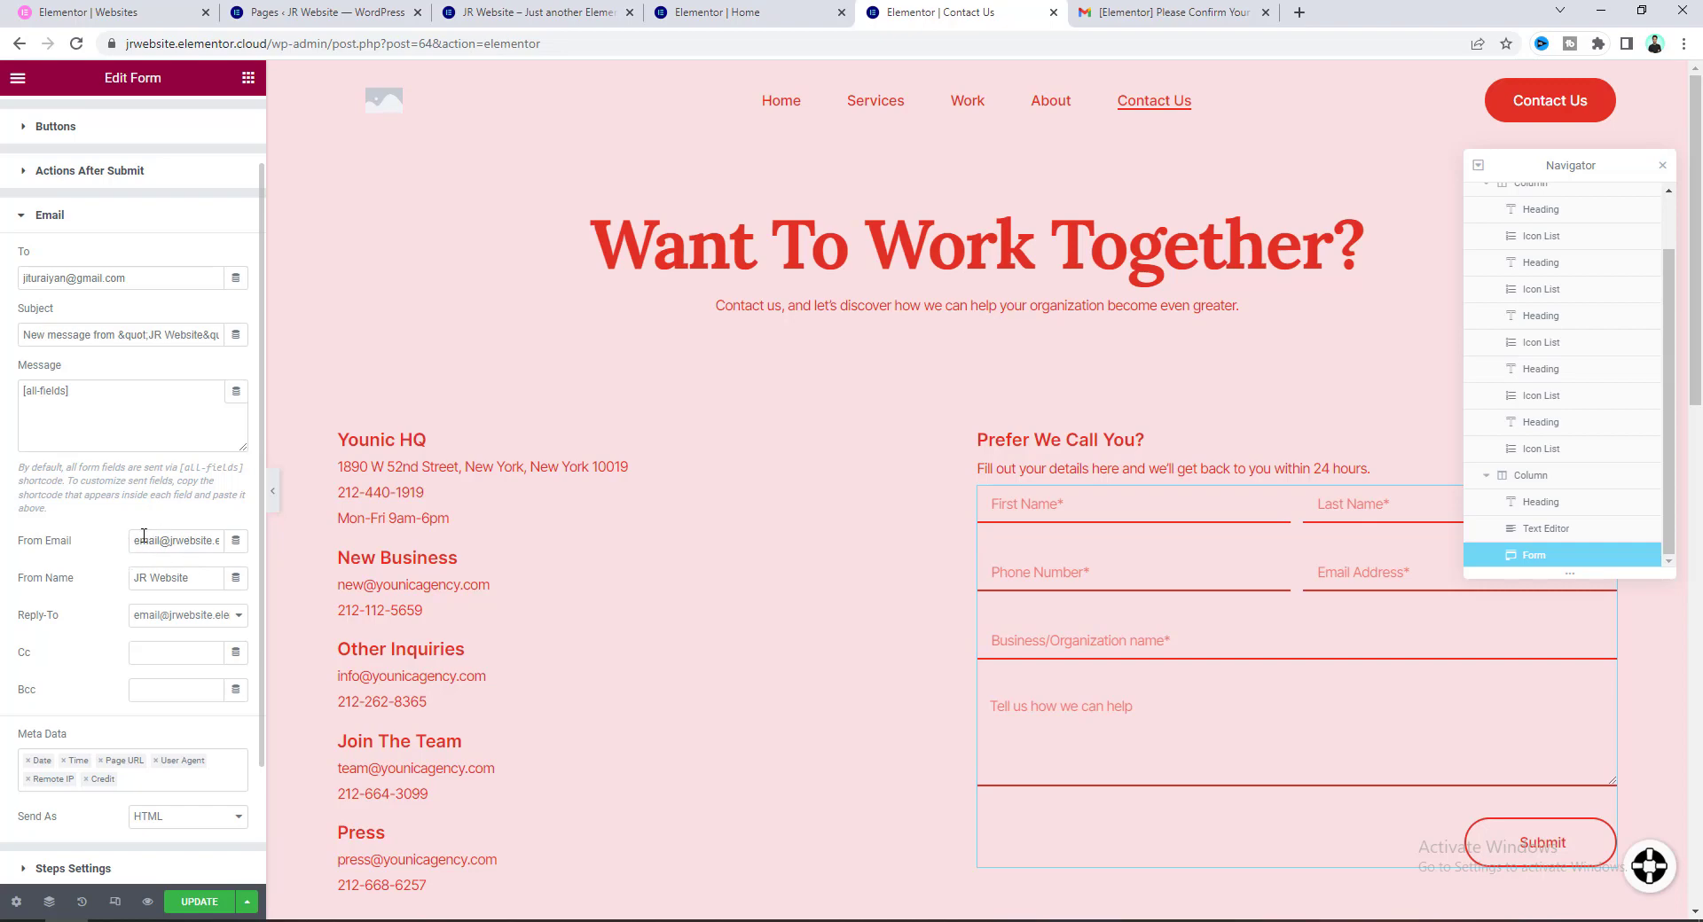
# Look at the sender details of the Elementor confirmation email in Gmail and return to the contact form's Email Address field in Elementor.
pyautogui.click(1169, 14)
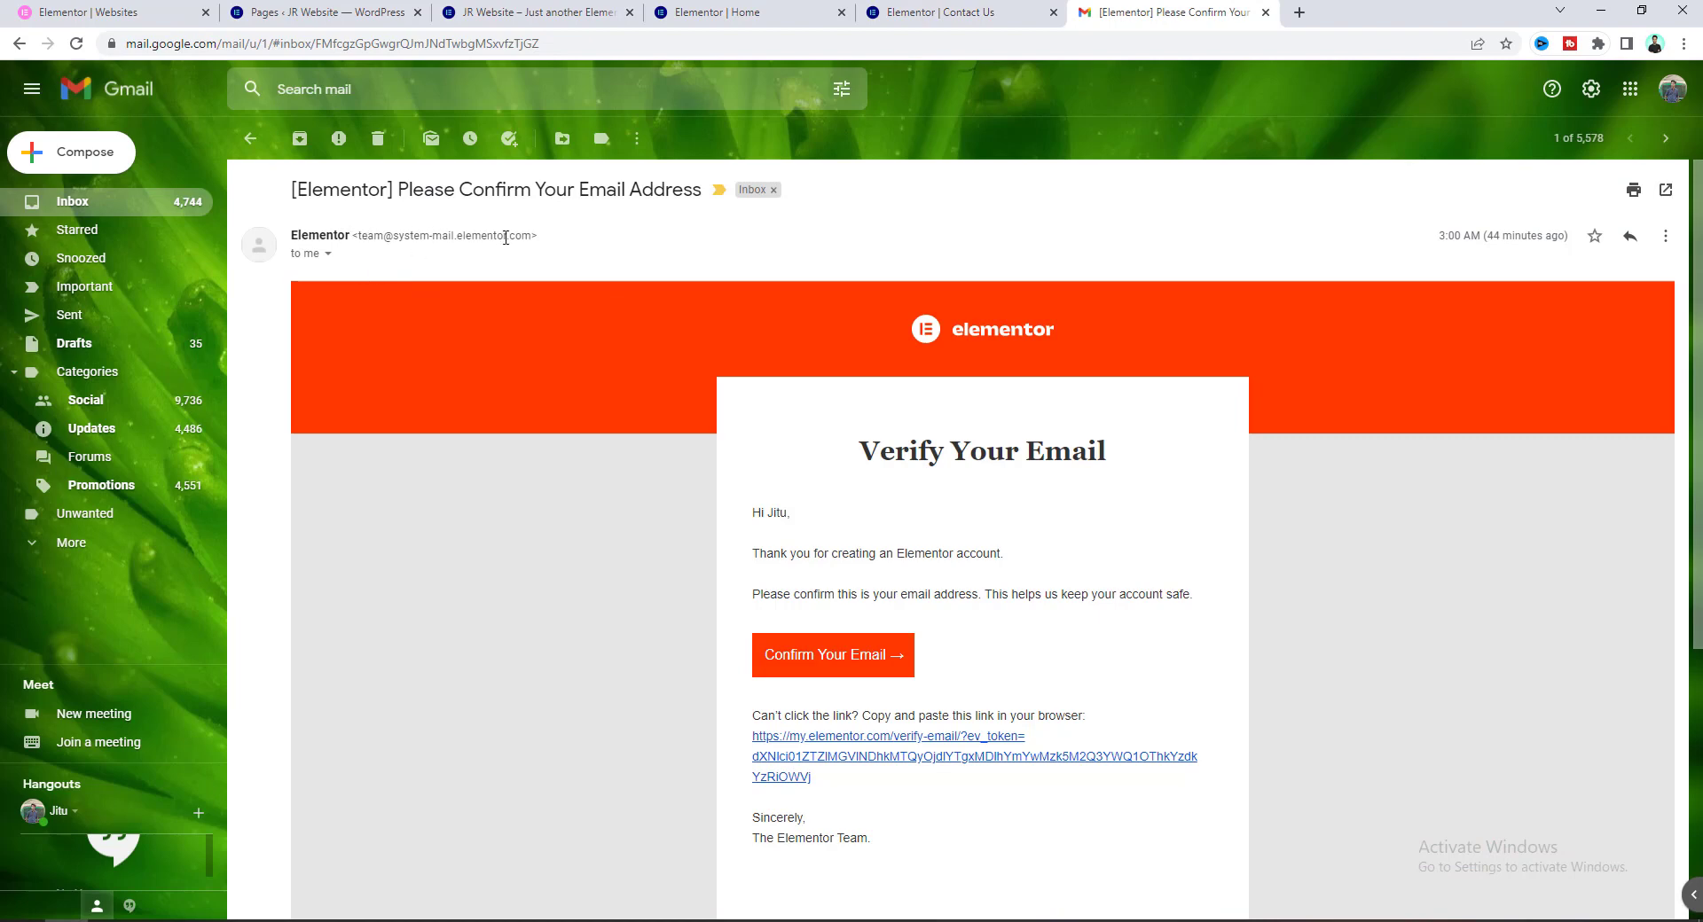
pyautogui.click(998, 8)
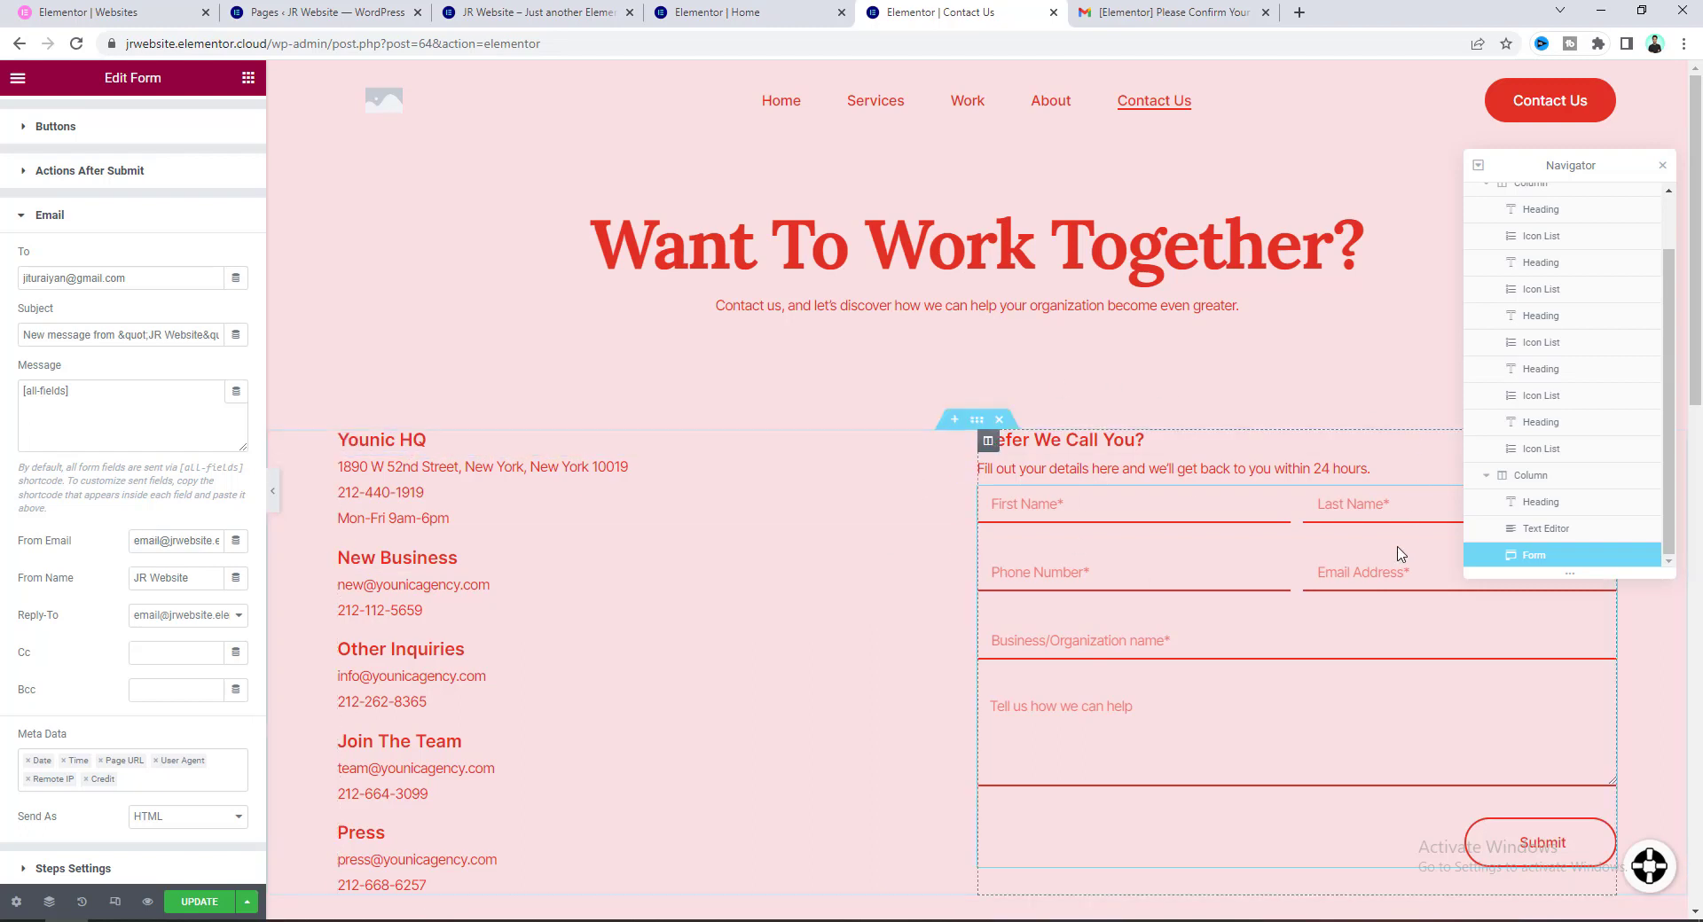
pyautogui.click(1328, 569)
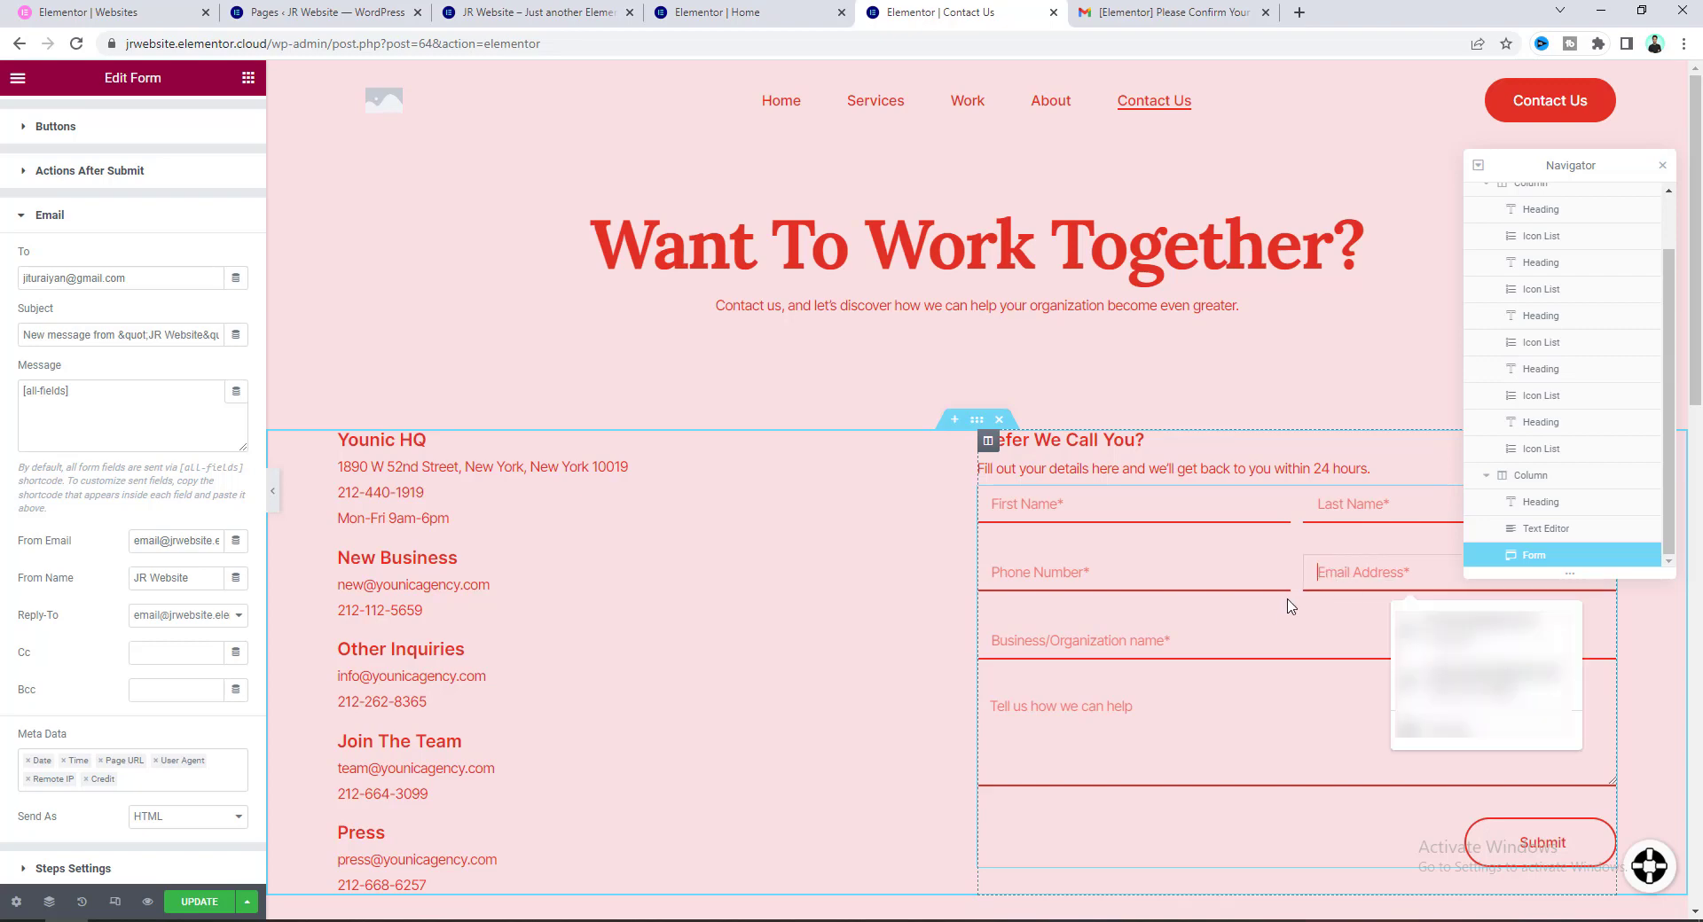
pyautogui.click(1333, 572)
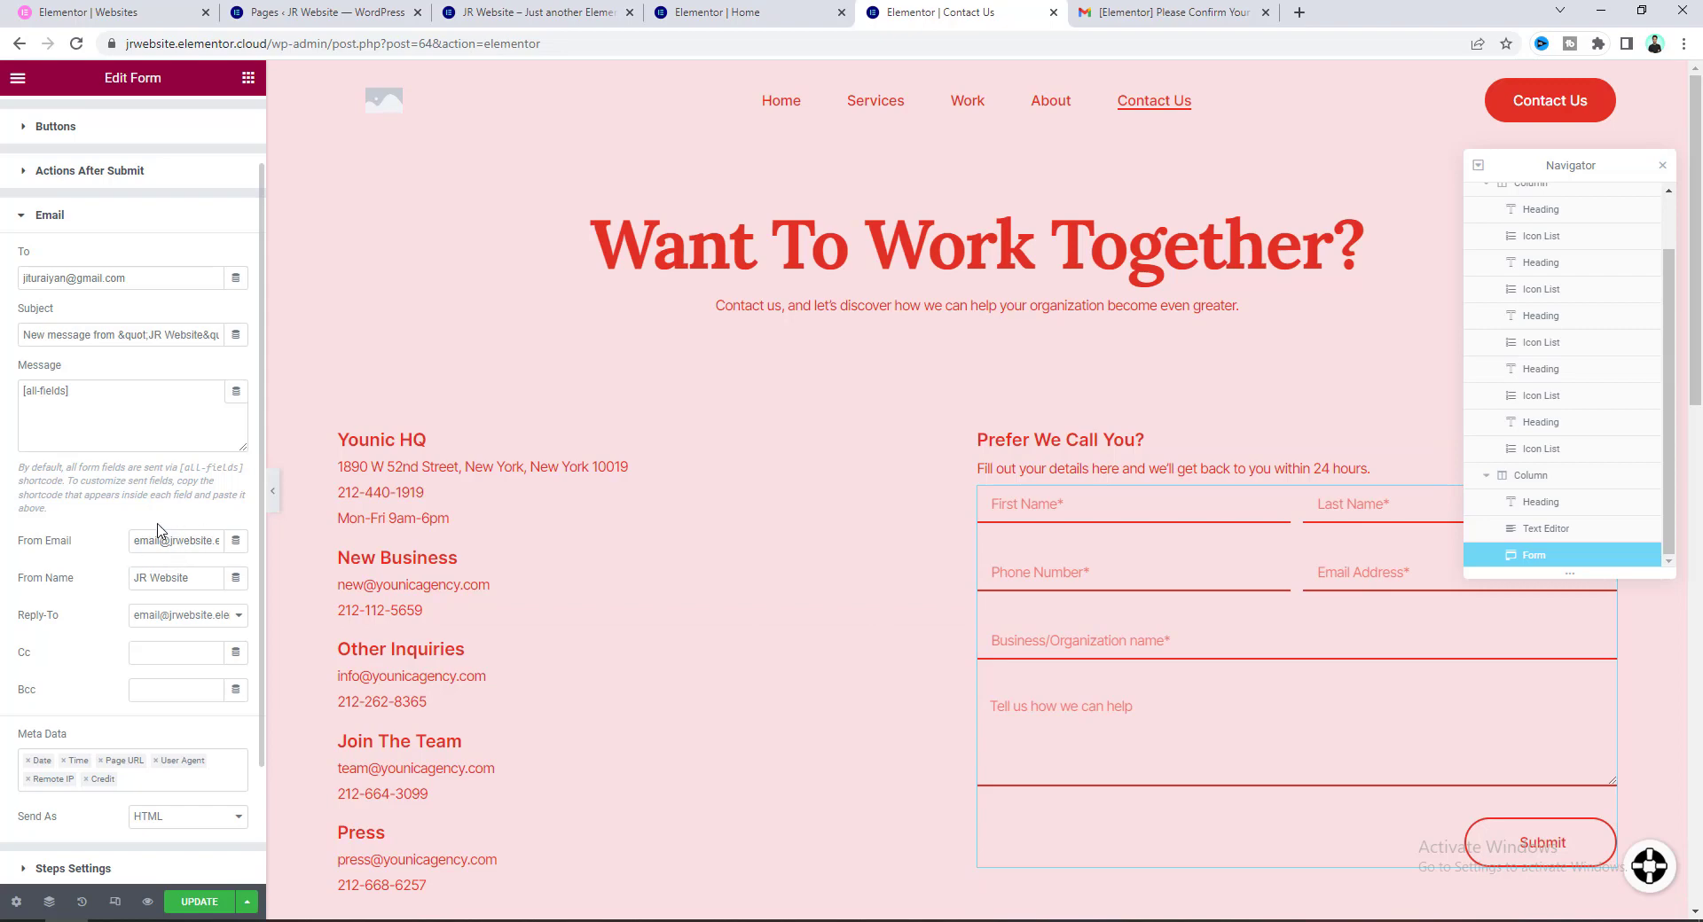
# Copy the shortcode of the contact form's Email Address field from its advanced settings.
pyautogui.scroll(2, 157, 530)
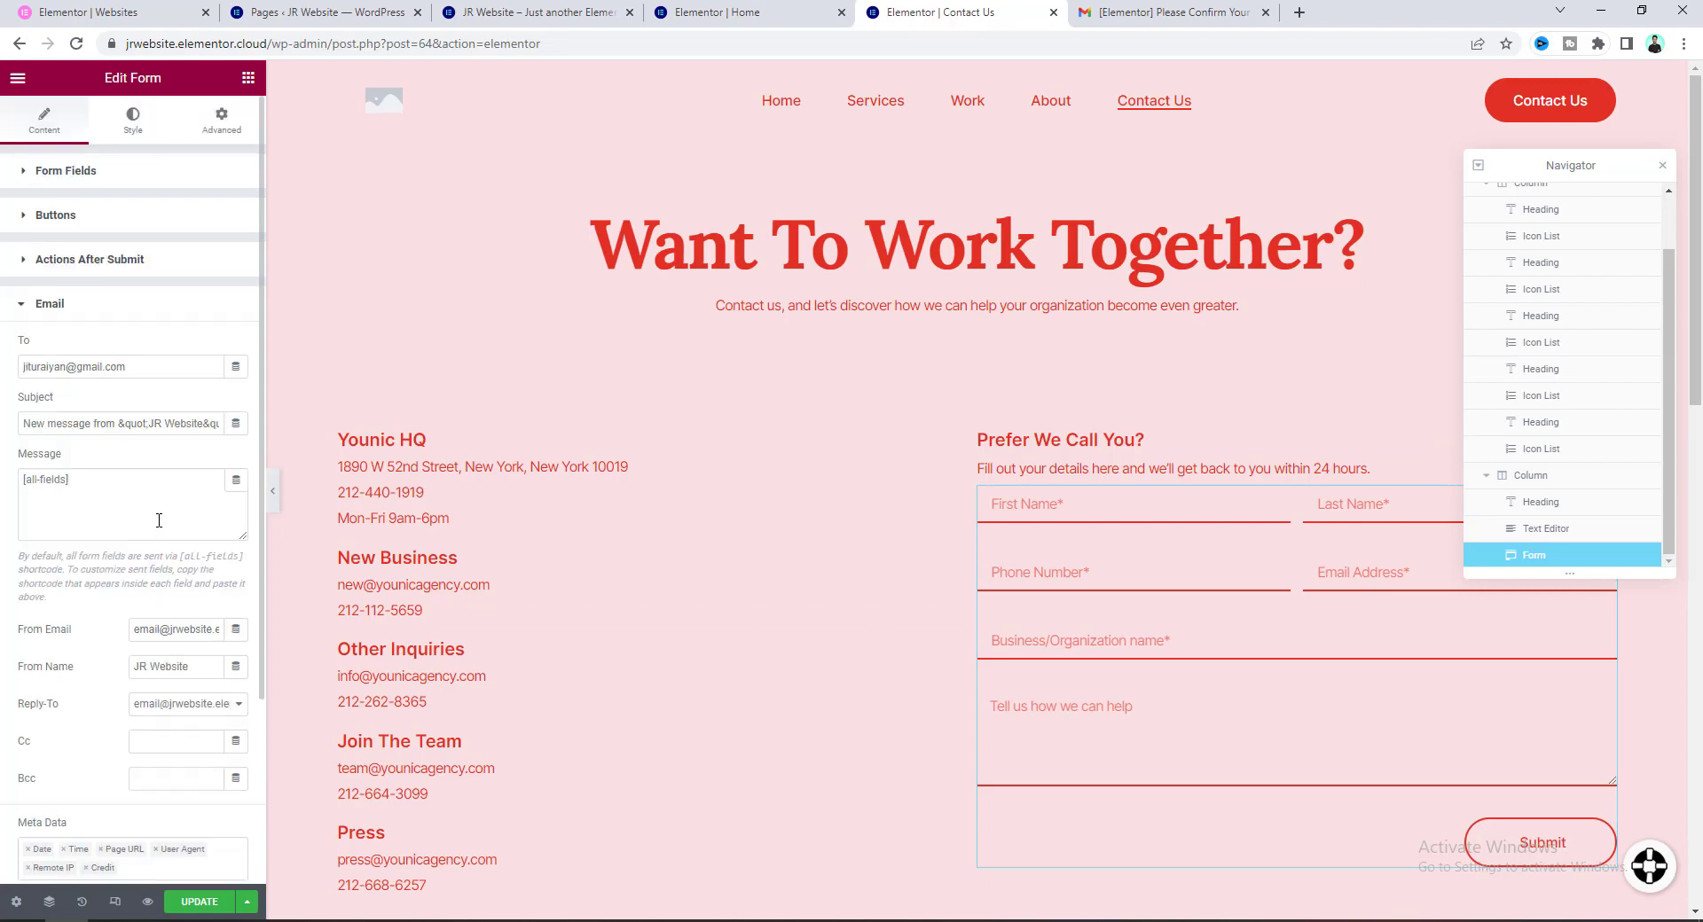
pyautogui.click(116, 185)
pyautogui.click(79, 417)
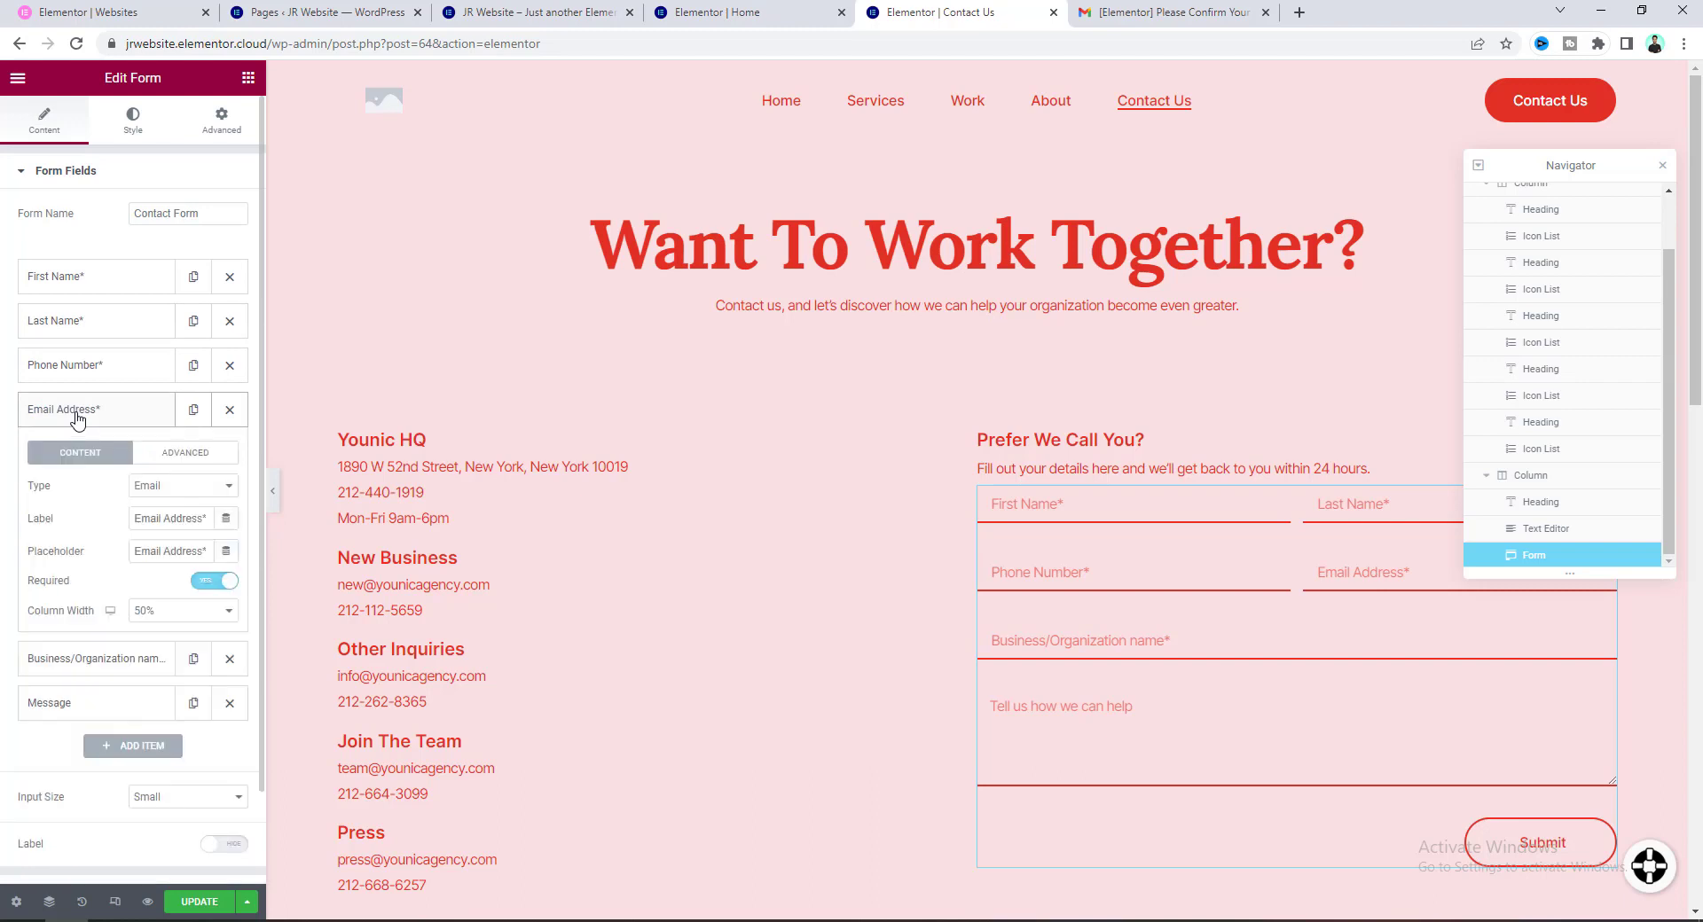
pyautogui.click(186, 453)
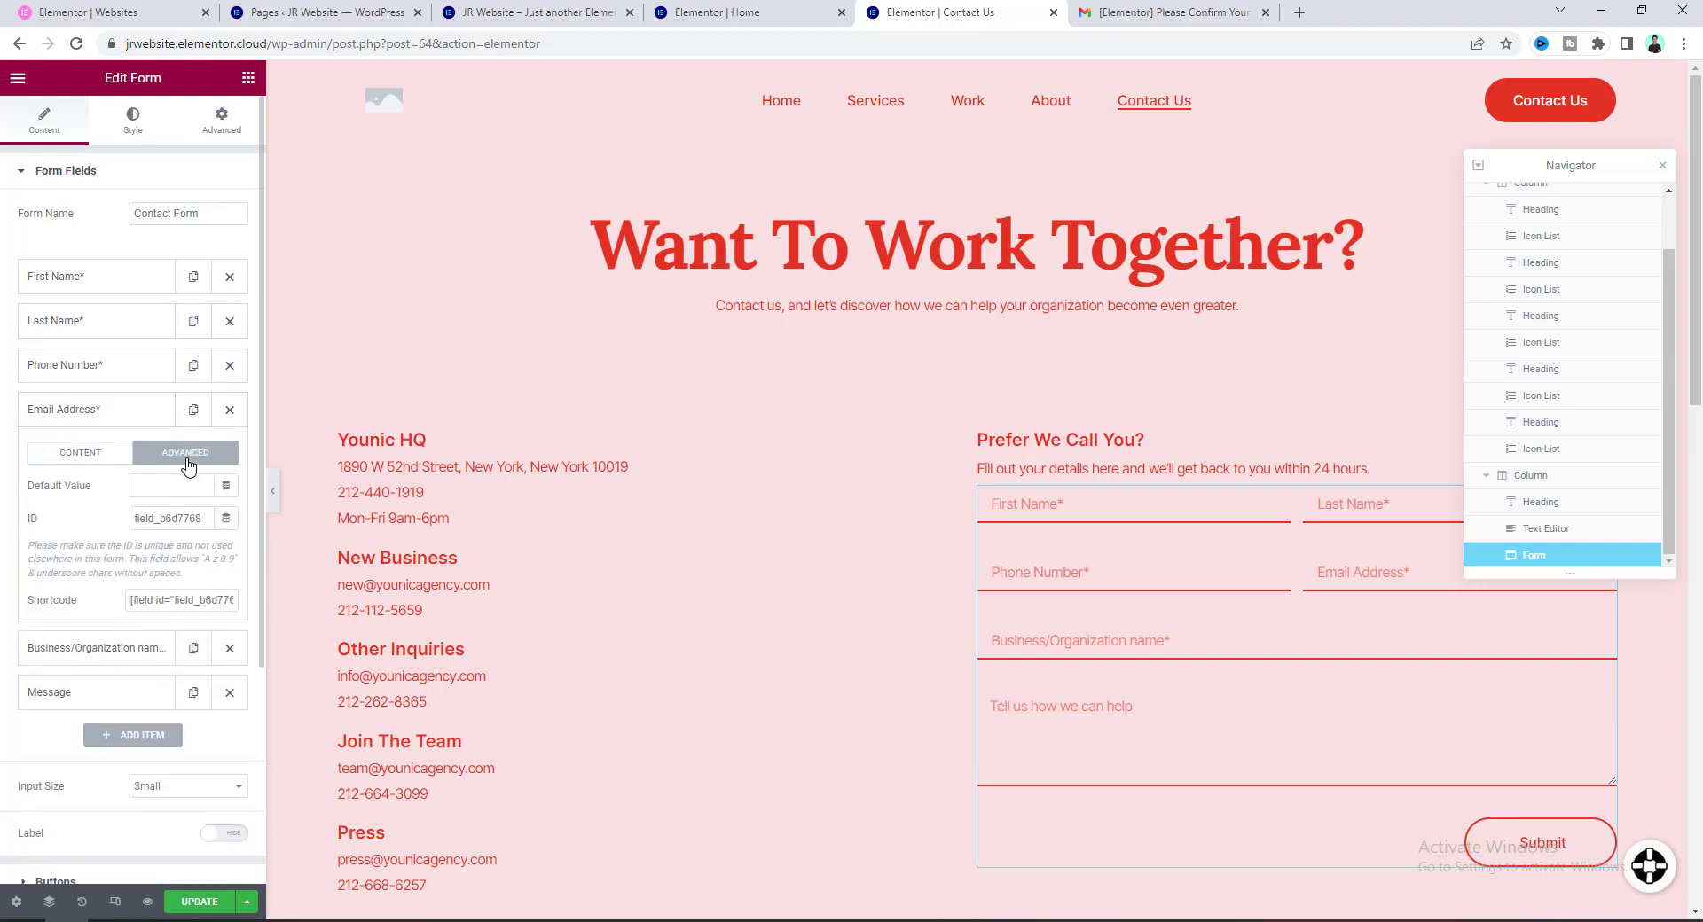
pyautogui.click(153, 600)
pyautogui.hotkey('ctrl', 'c')
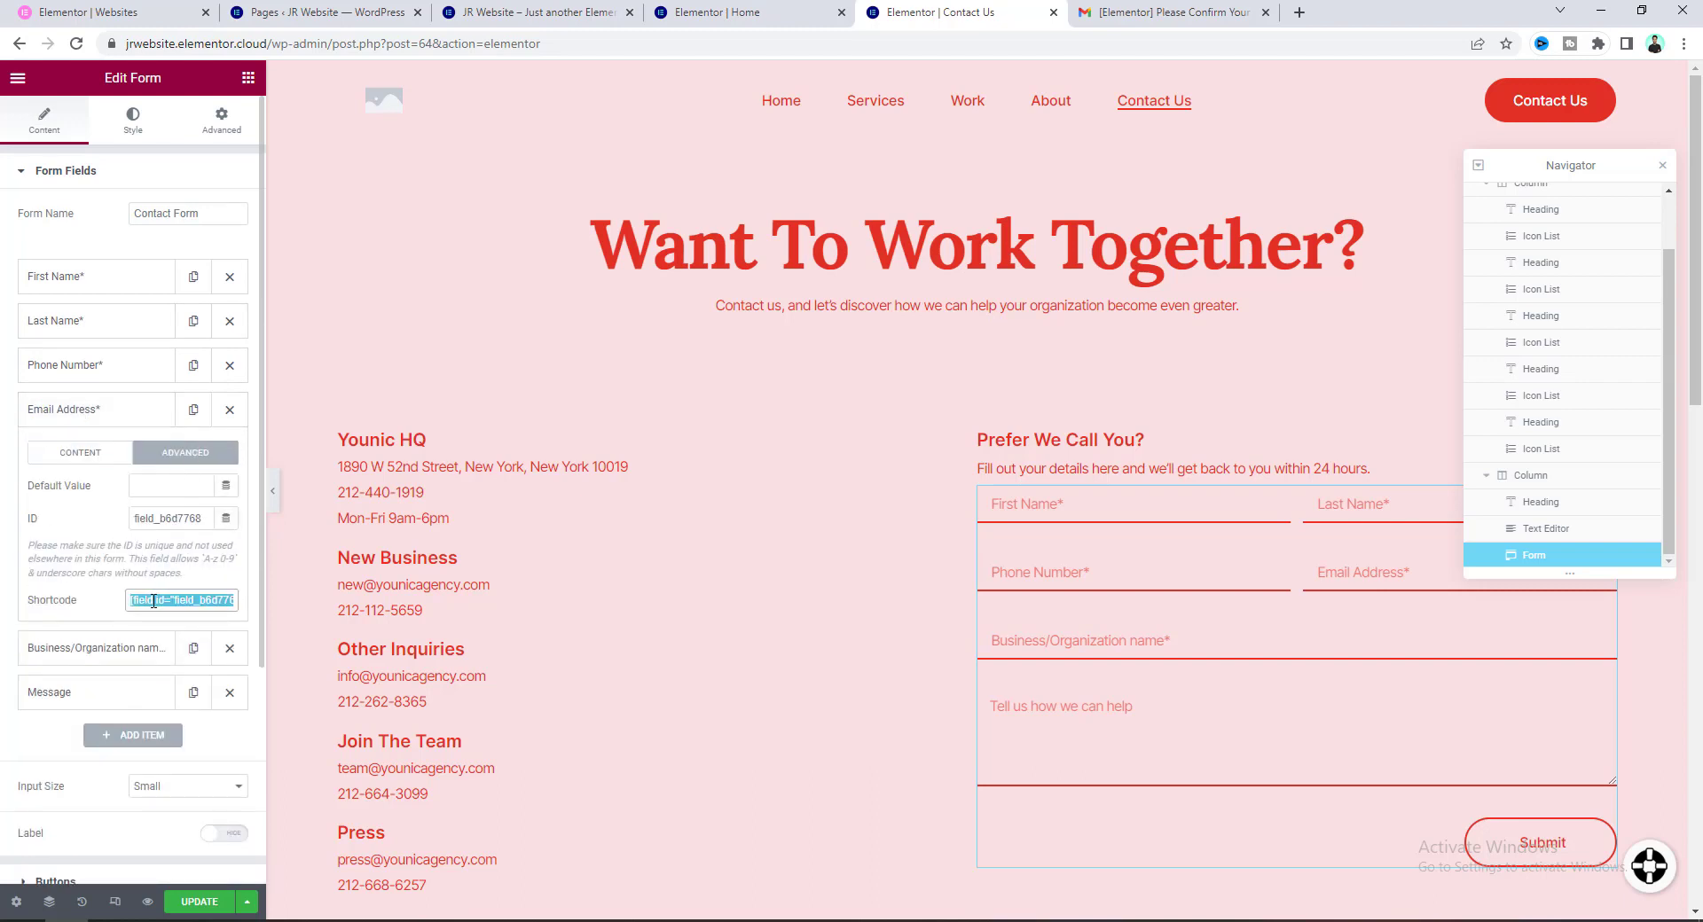
pyautogui.rightClick(153, 600)
pyautogui.click(177, 615)
# Replace the From Email value in the form's Email settings with the copied shortcode and update the Contact Us page.
pyautogui.scroll(-3, 114, 647)
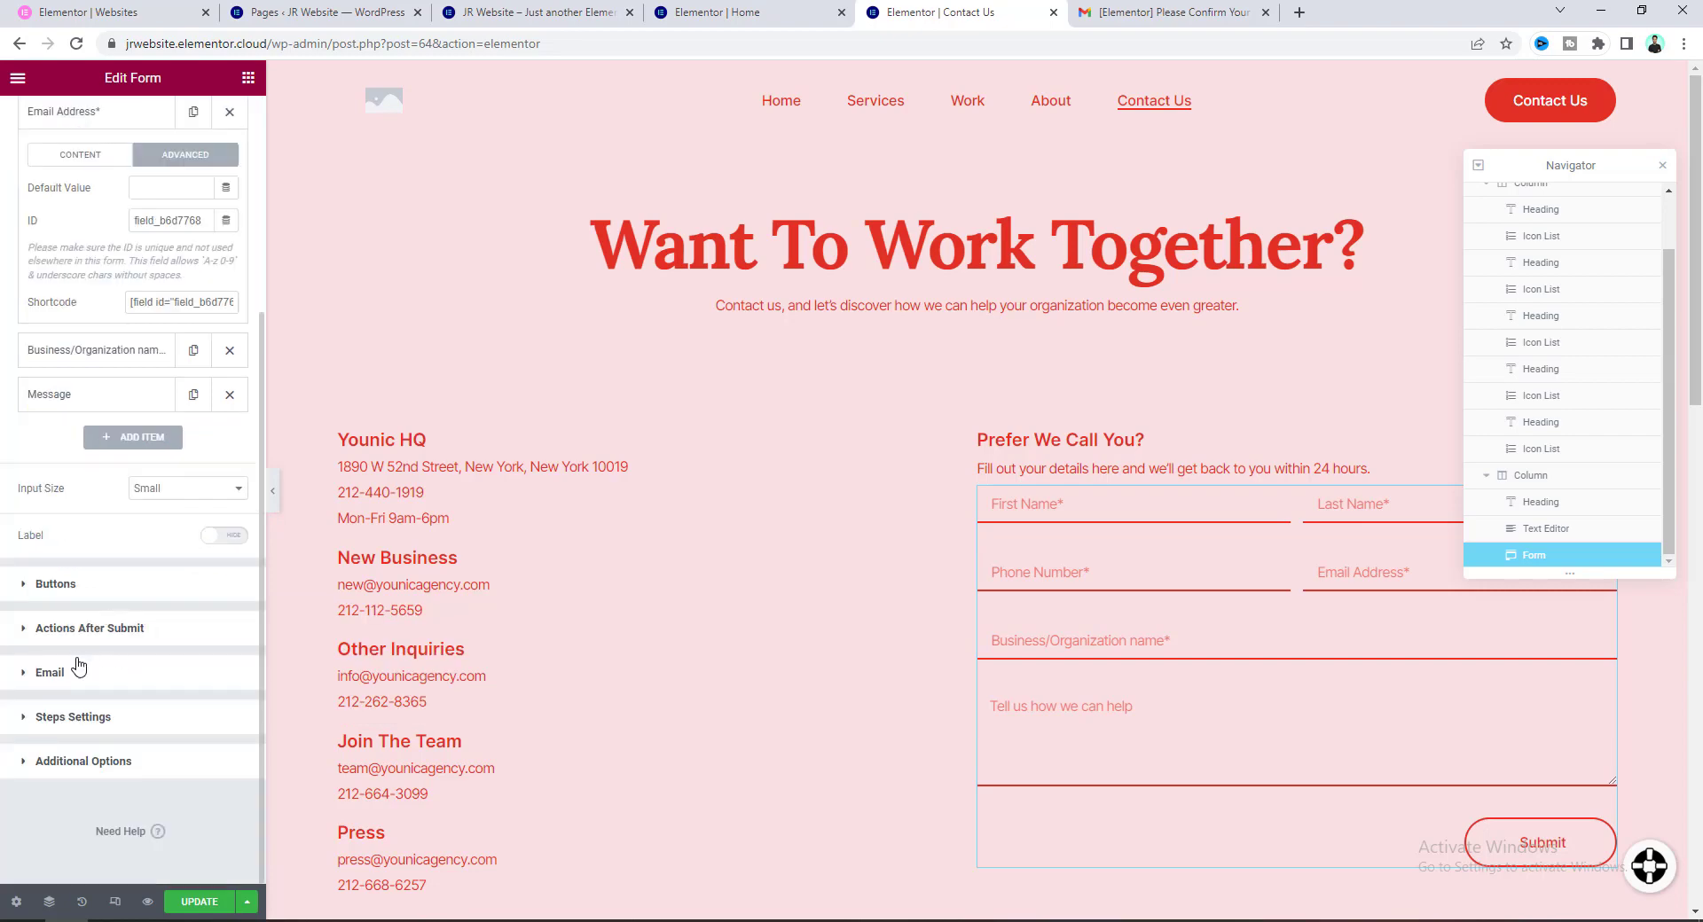
pyautogui.click(78, 671)
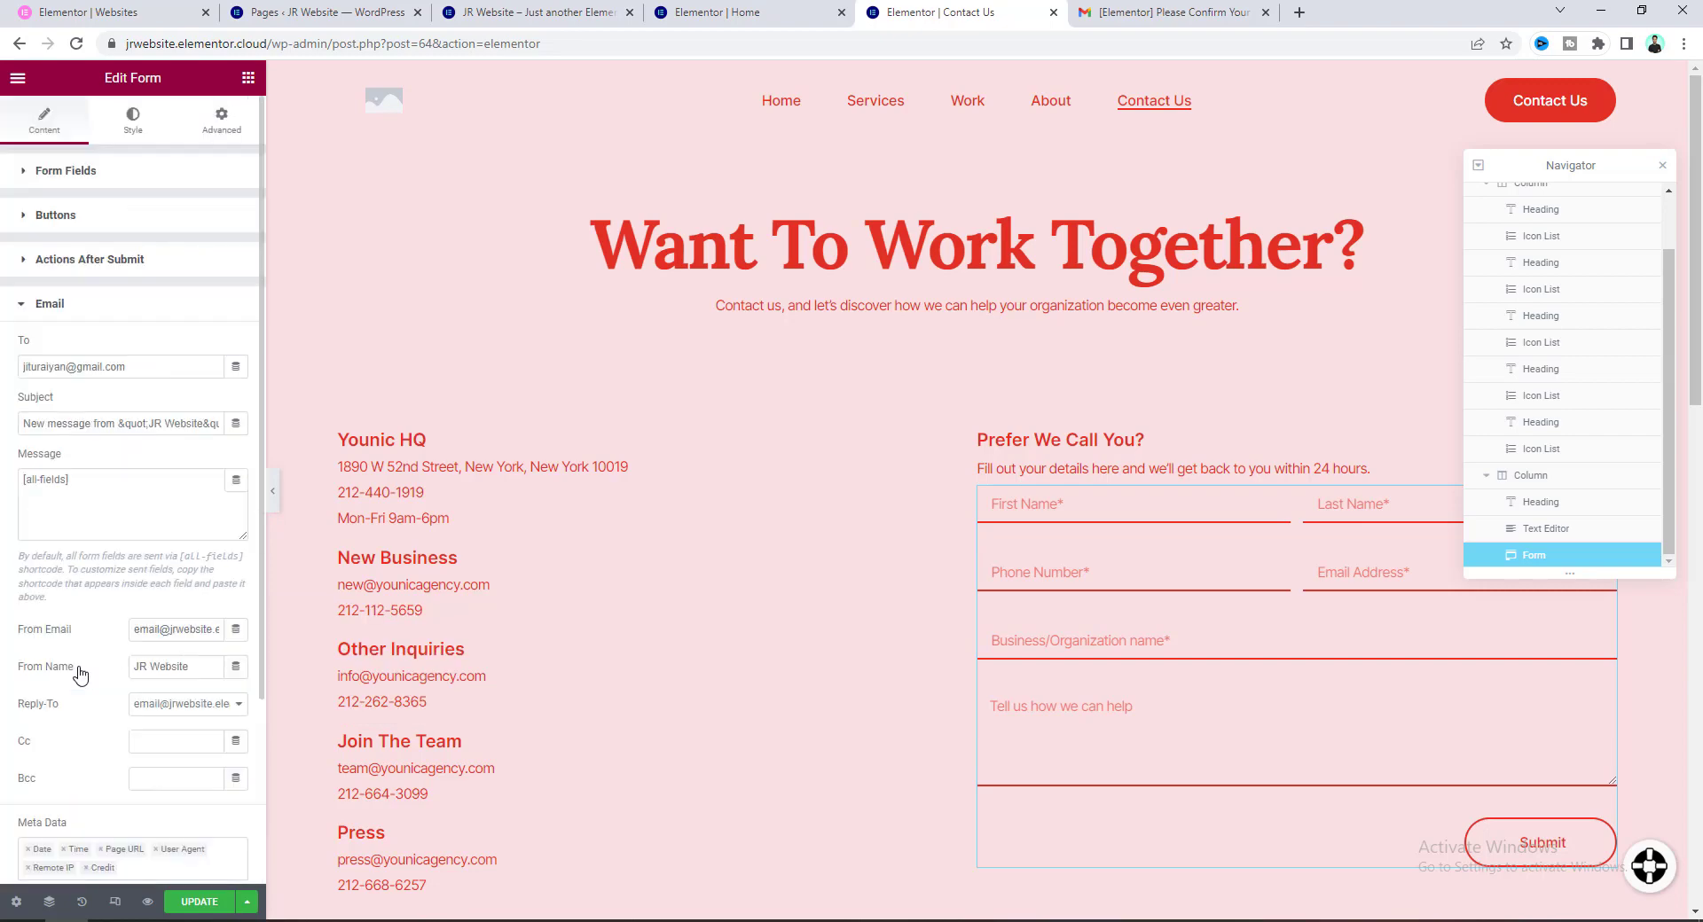
pyautogui.tripleClick(159, 629)
pyautogui.rightClick(159, 630)
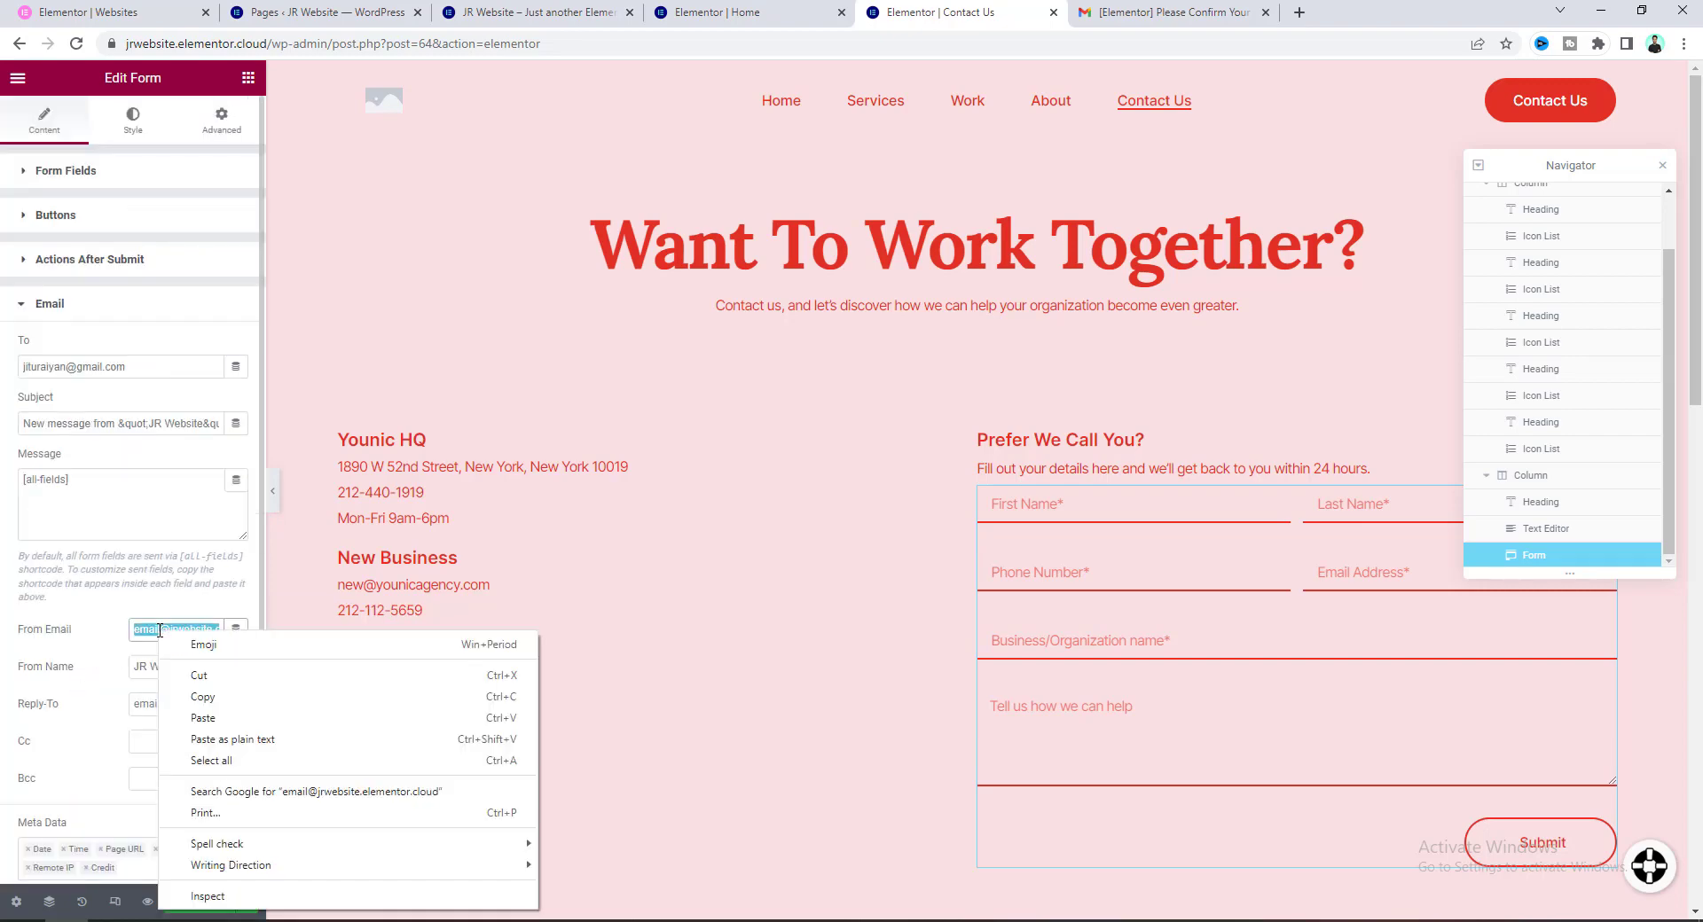
pyautogui.click(187, 721)
pyautogui.scroll(-1, 177, 710)
pyautogui.scroll(-2, 199, 723)
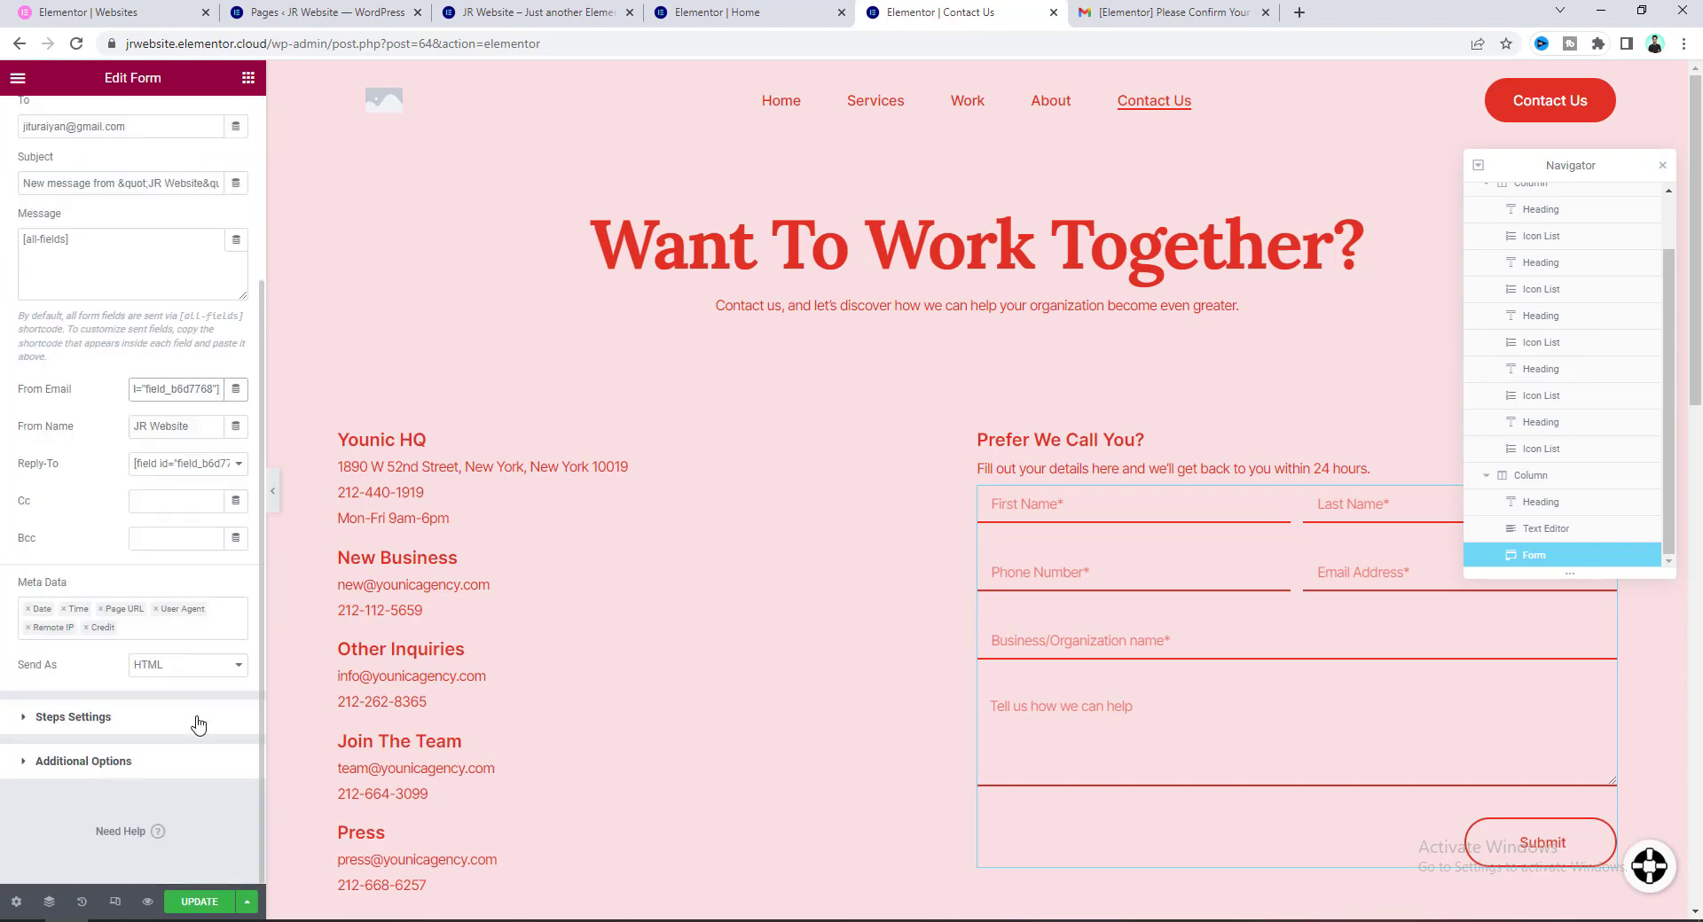
pyautogui.scroll(1, 199, 725)
pyautogui.click(200, 903)
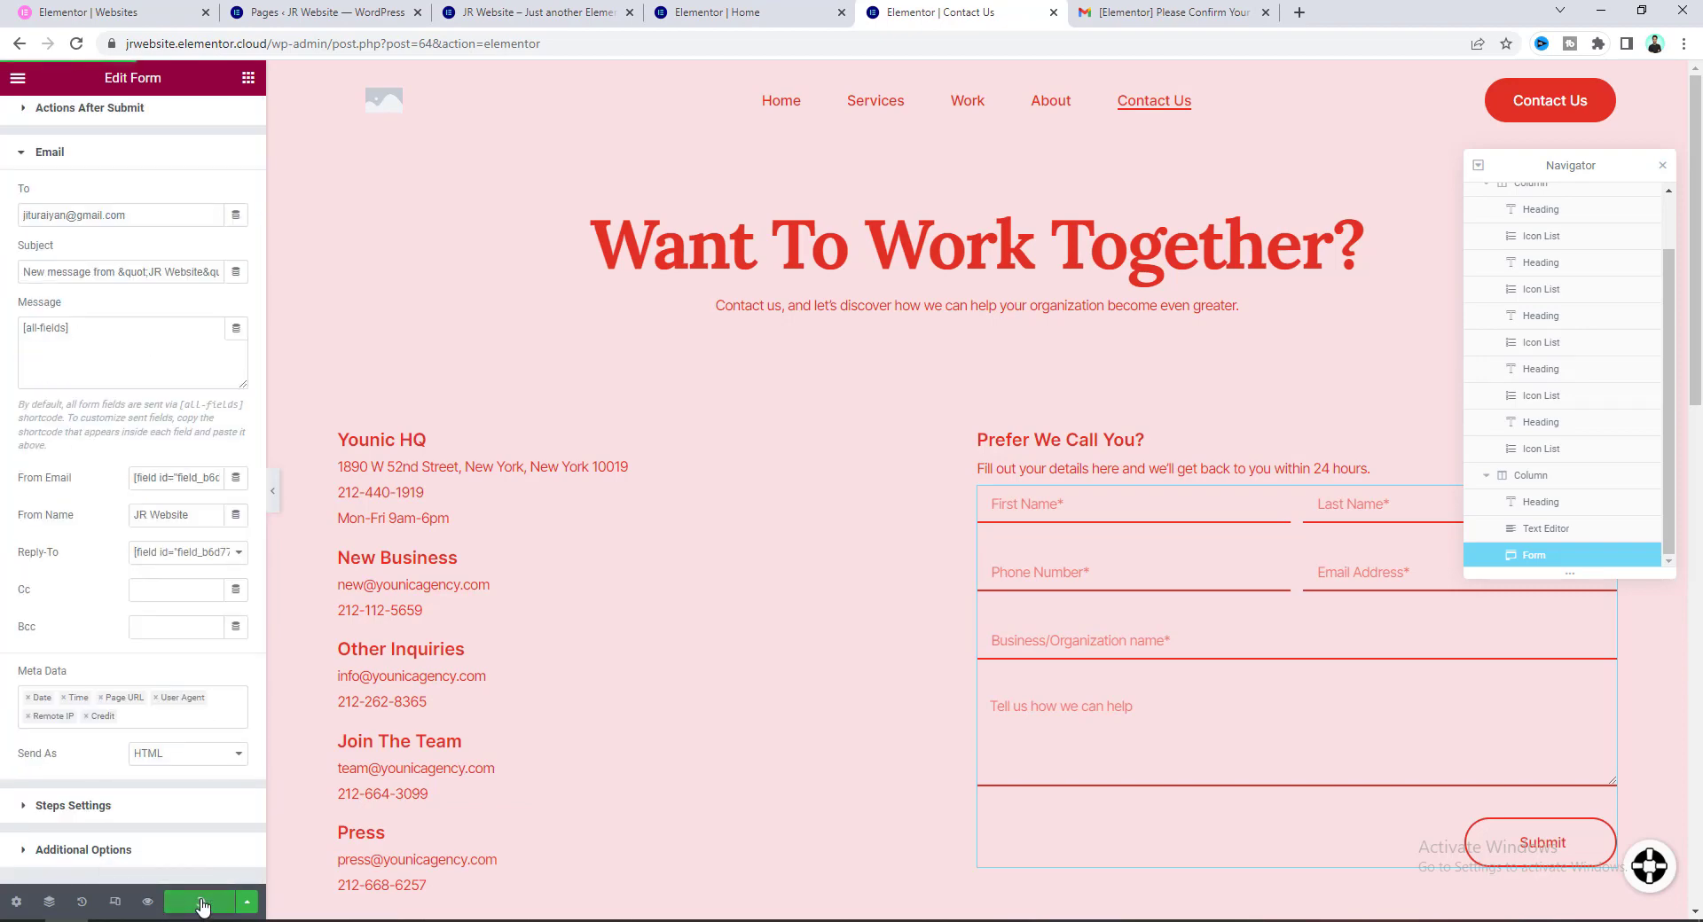
# Submit the previewed contact form with the sender's name, phone and email, organization "Make Dream Website" and message "Hello. I need your Serice".
pyautogui.click(148, 903)
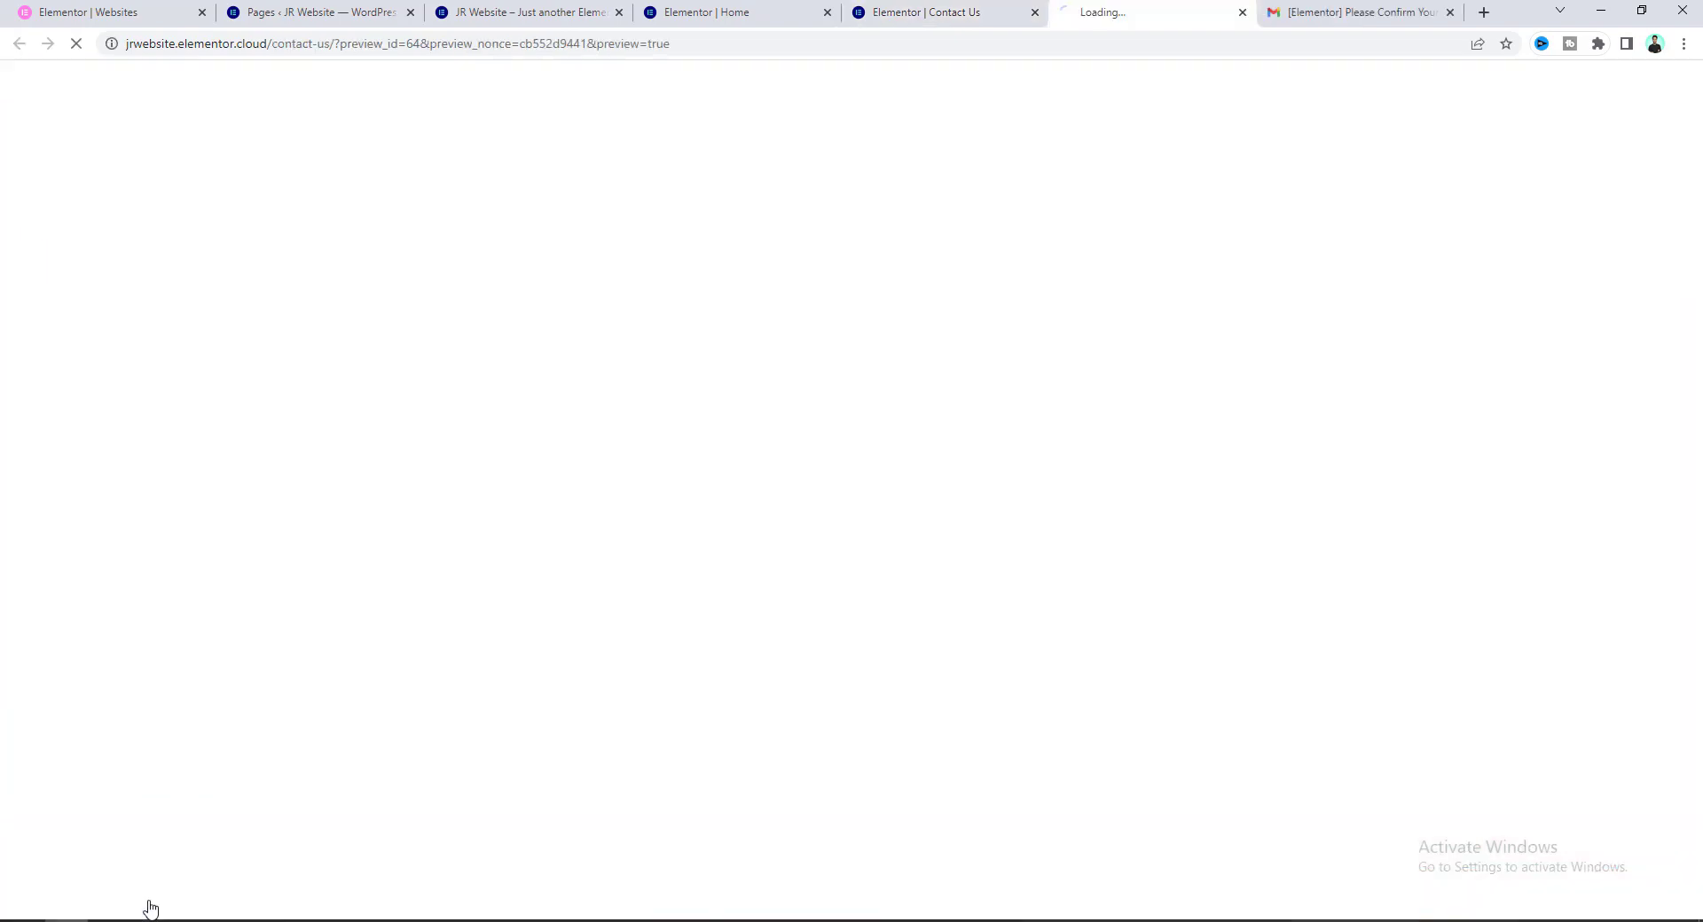
pyautogui.scroll(-2, 996, 498)
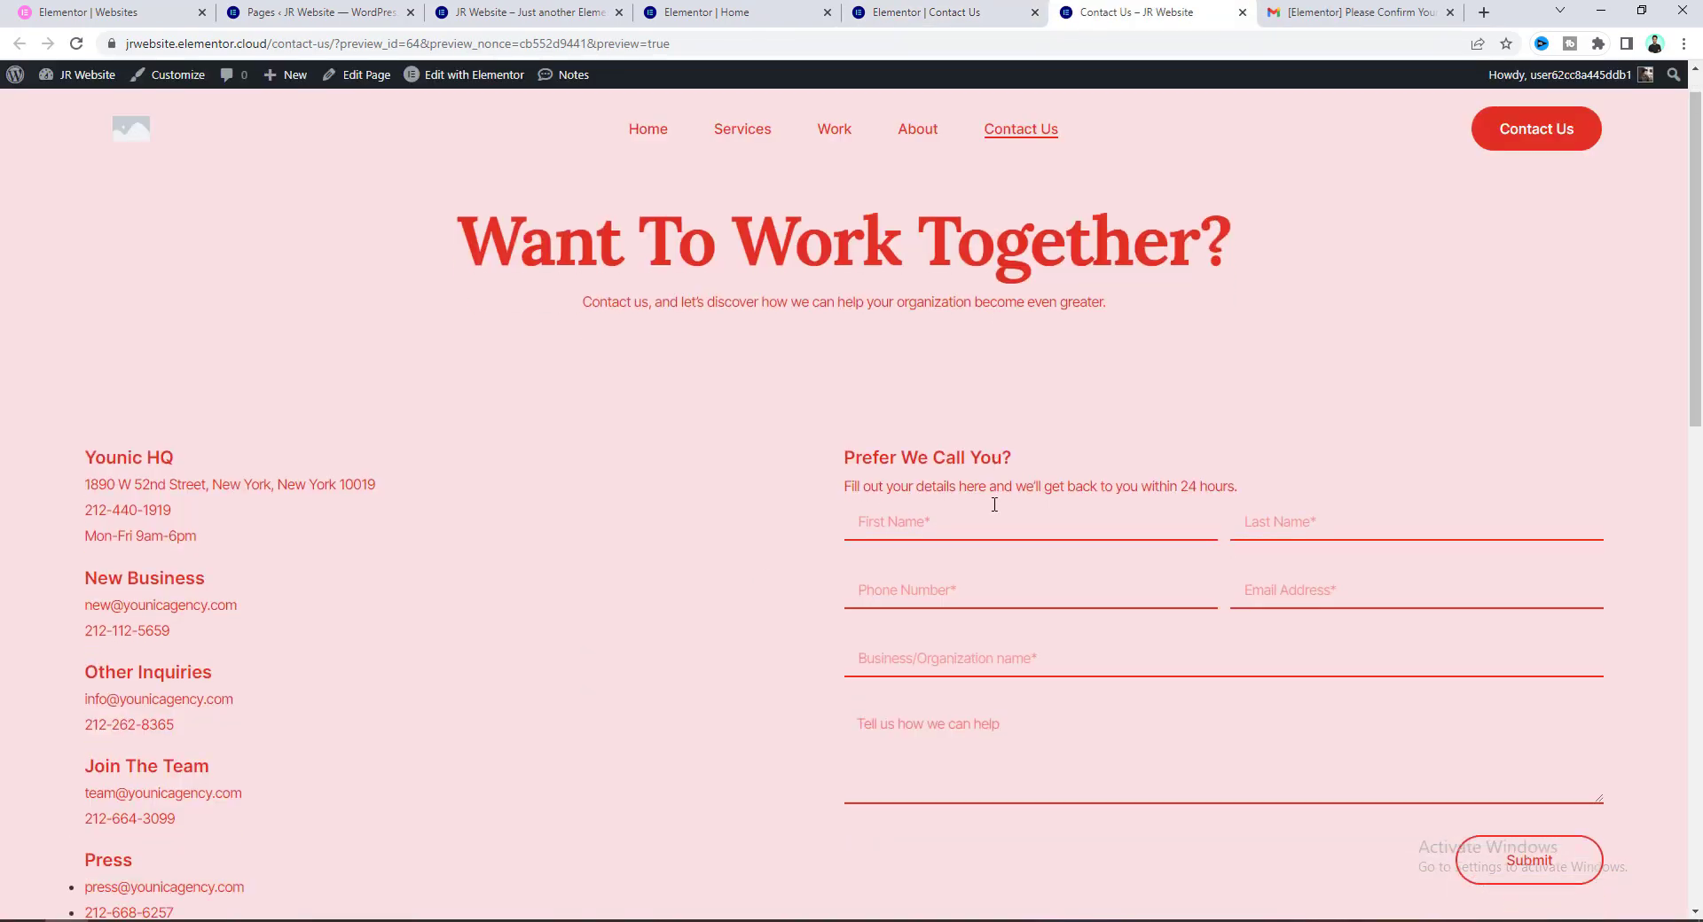
pyautogui.click(920, 388)
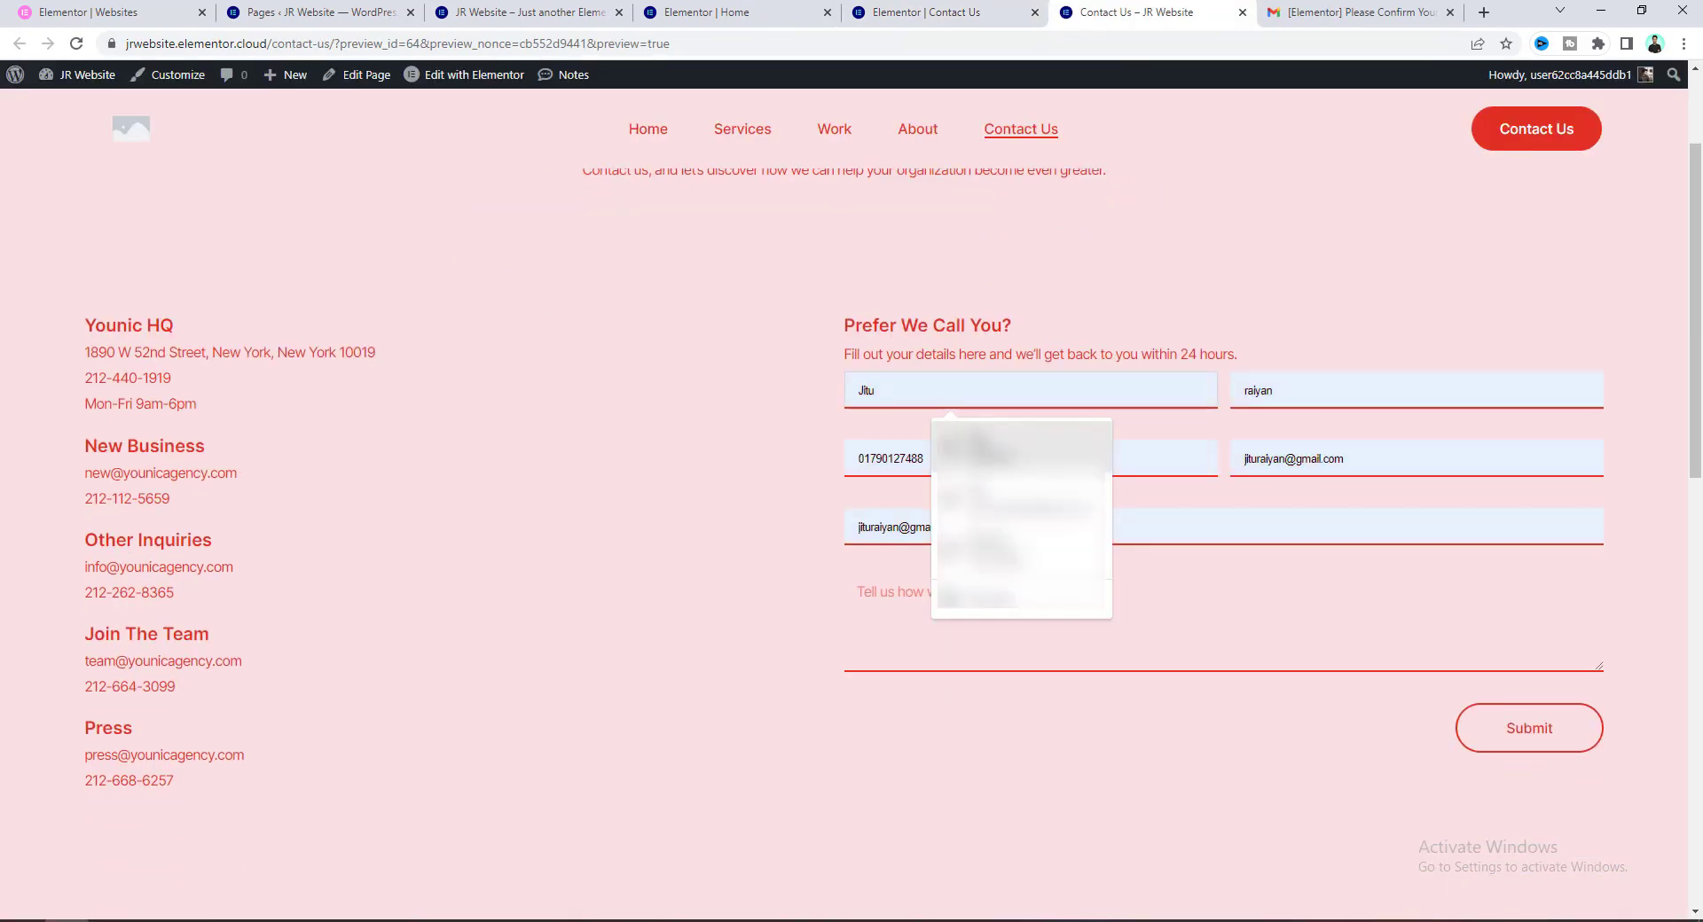
pyautogui.click(976, 448)
pyautogui.moveTo(1255, 389); pyautogui.dragTo(1221, 396)
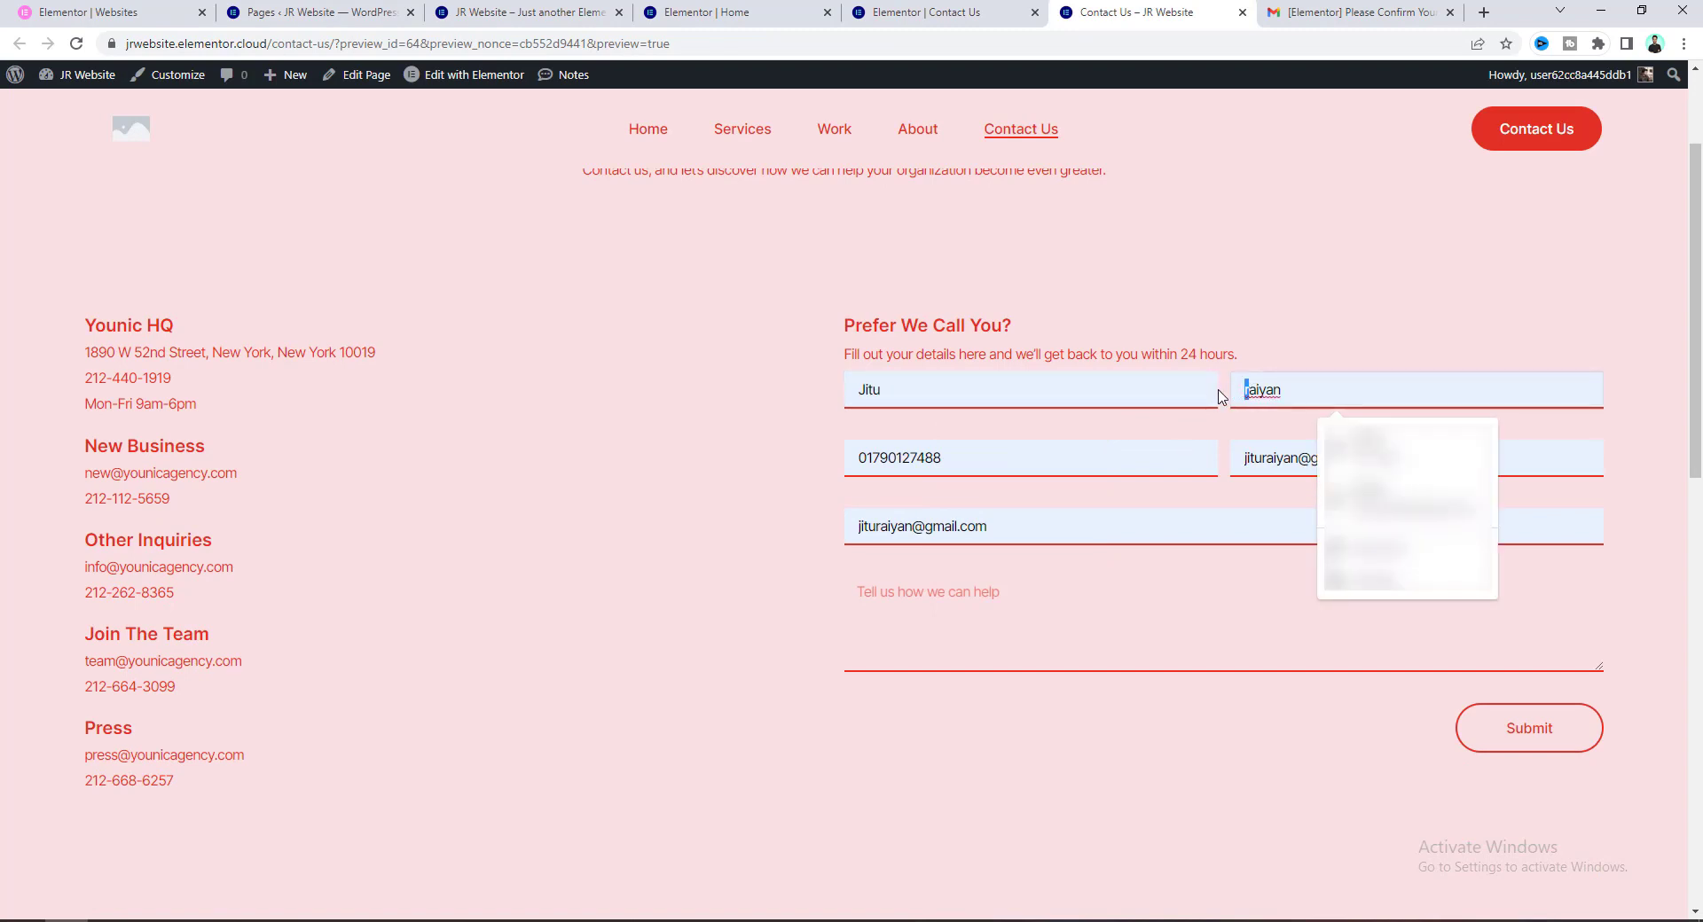
pyautogui.write('R')
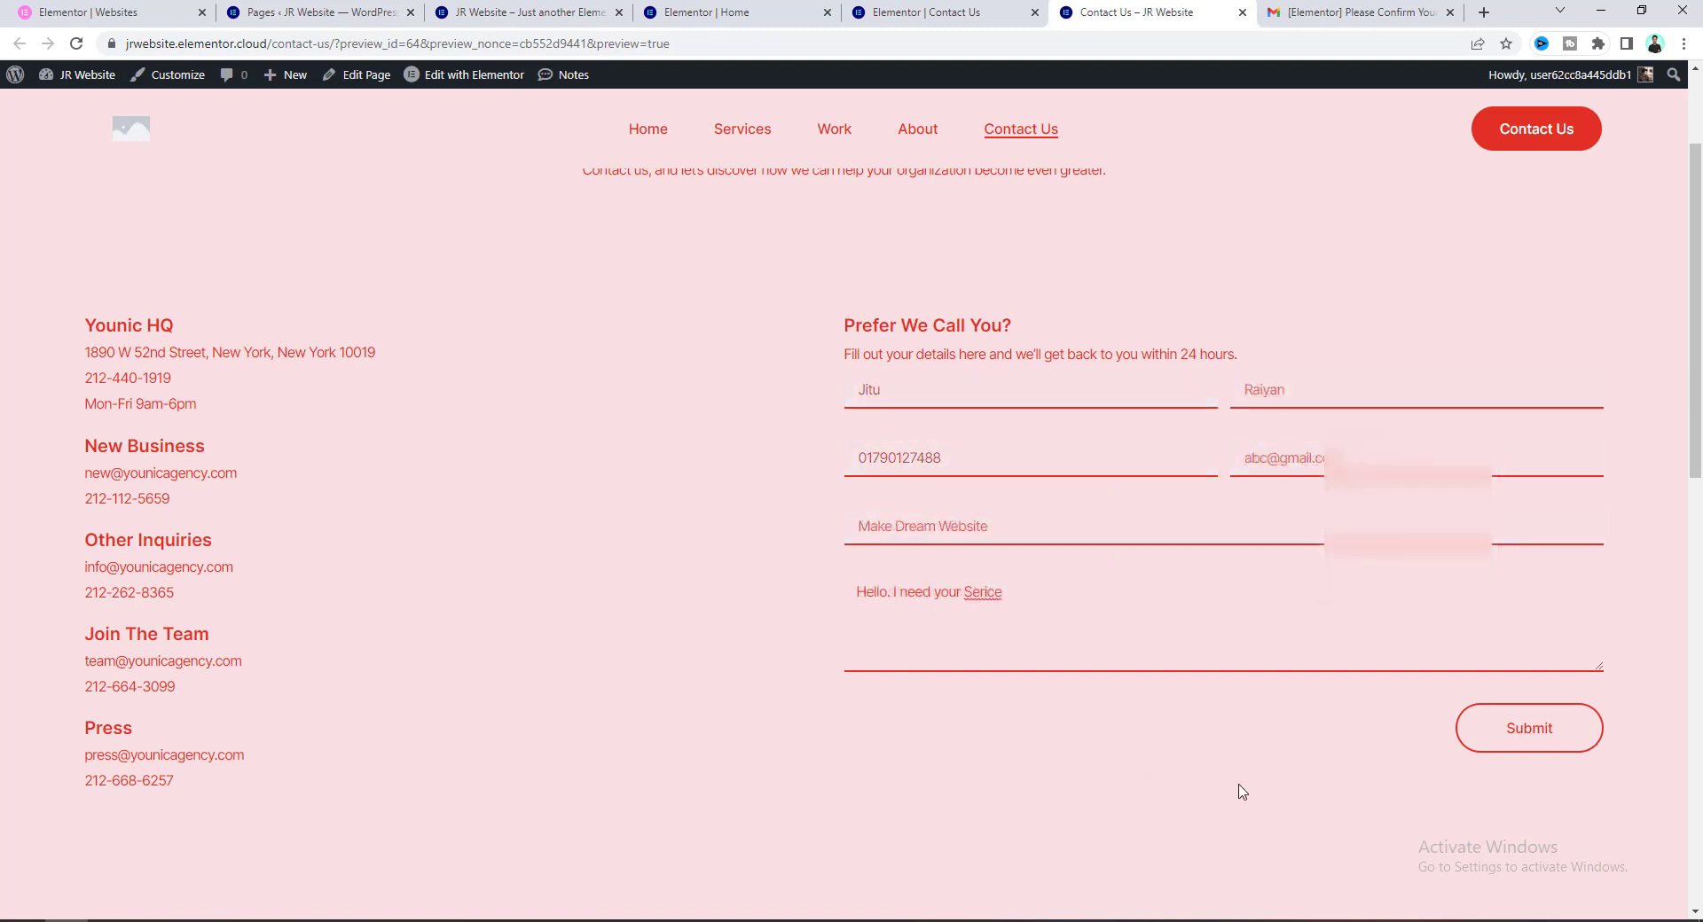
pyautogui.click(1552, 729)
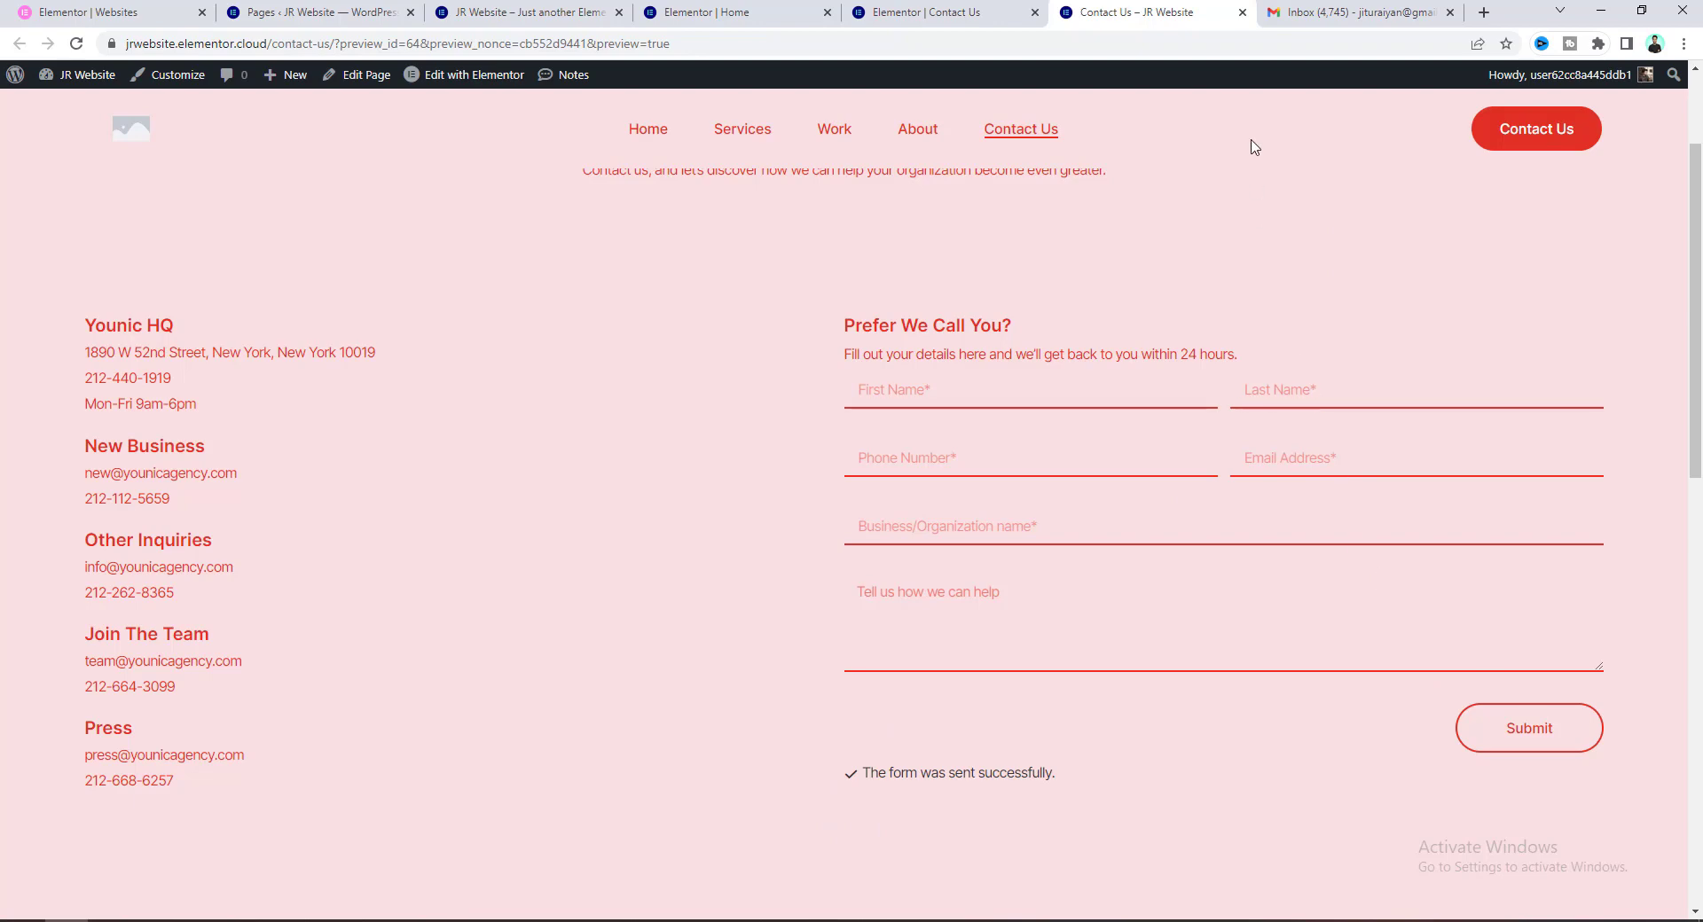
# Switch to Gmail, open the new form message from JR Website, and start a reply to it.
pyautogui.click(1330, 11)
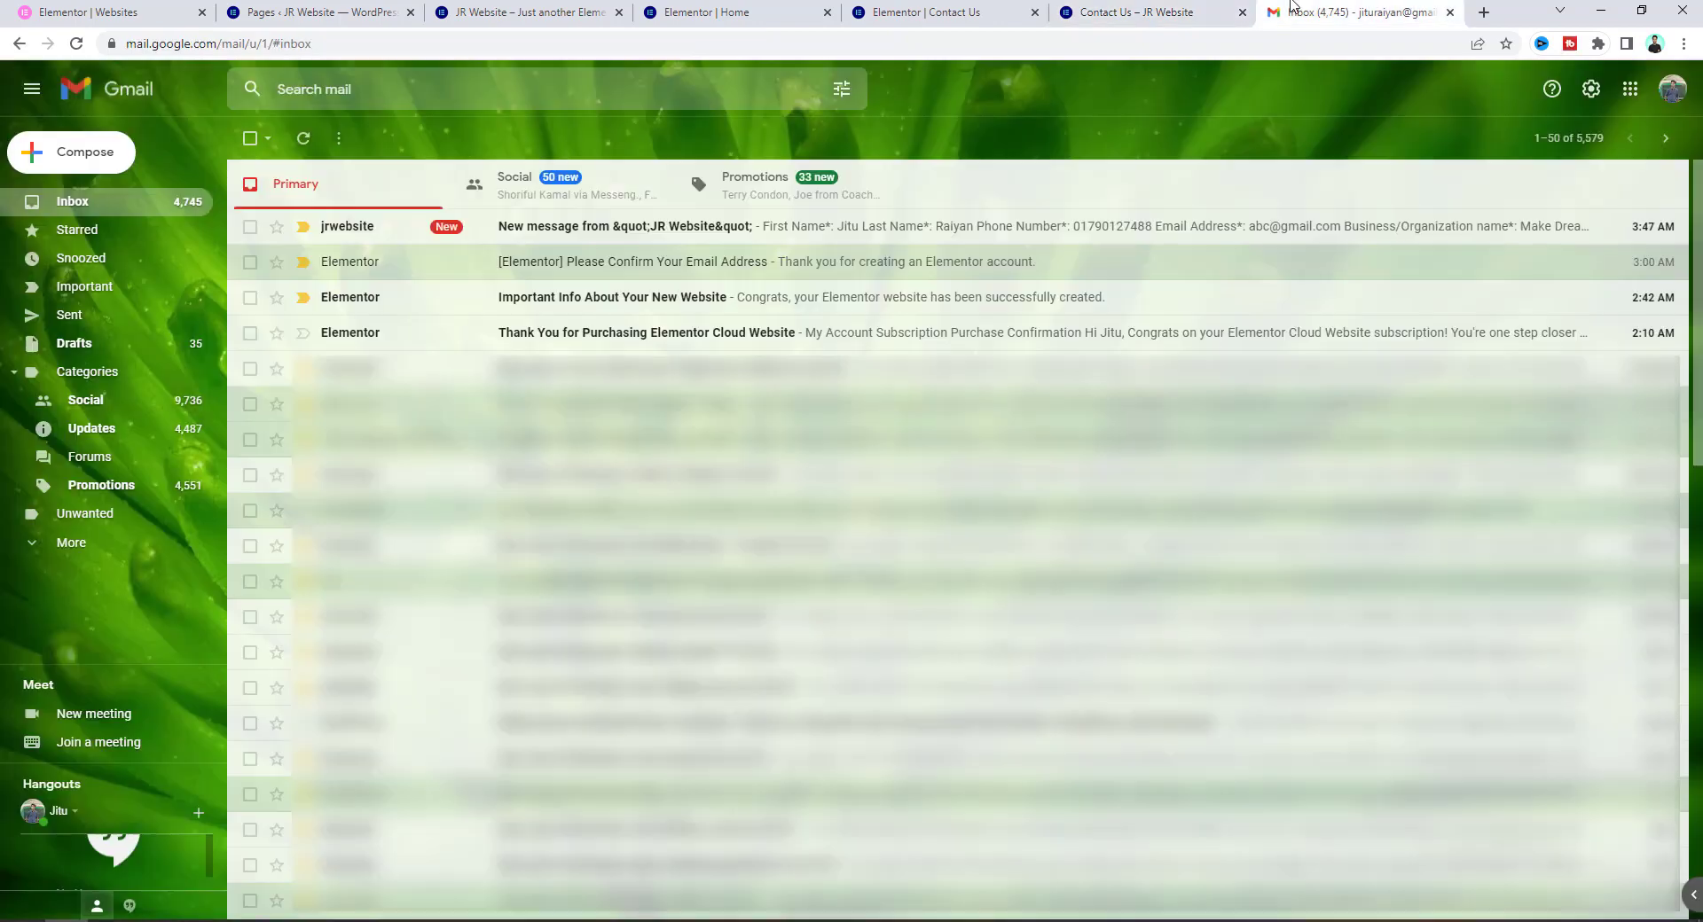
pyautogui.click(433, 229)
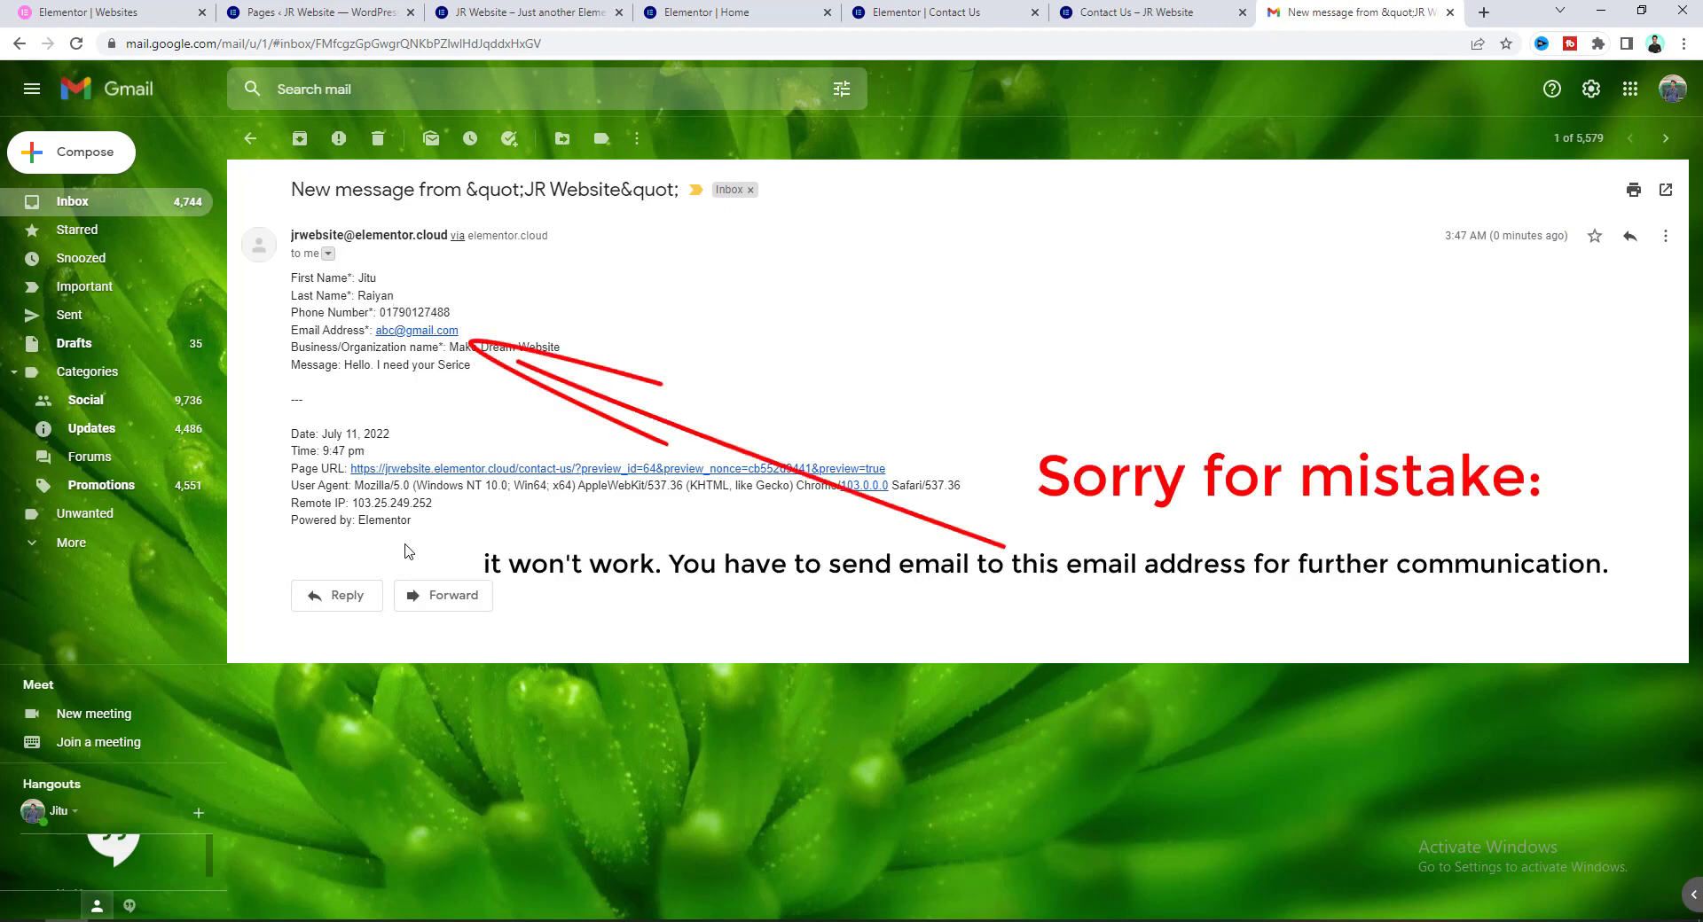
pyautogui.click(344, 596)
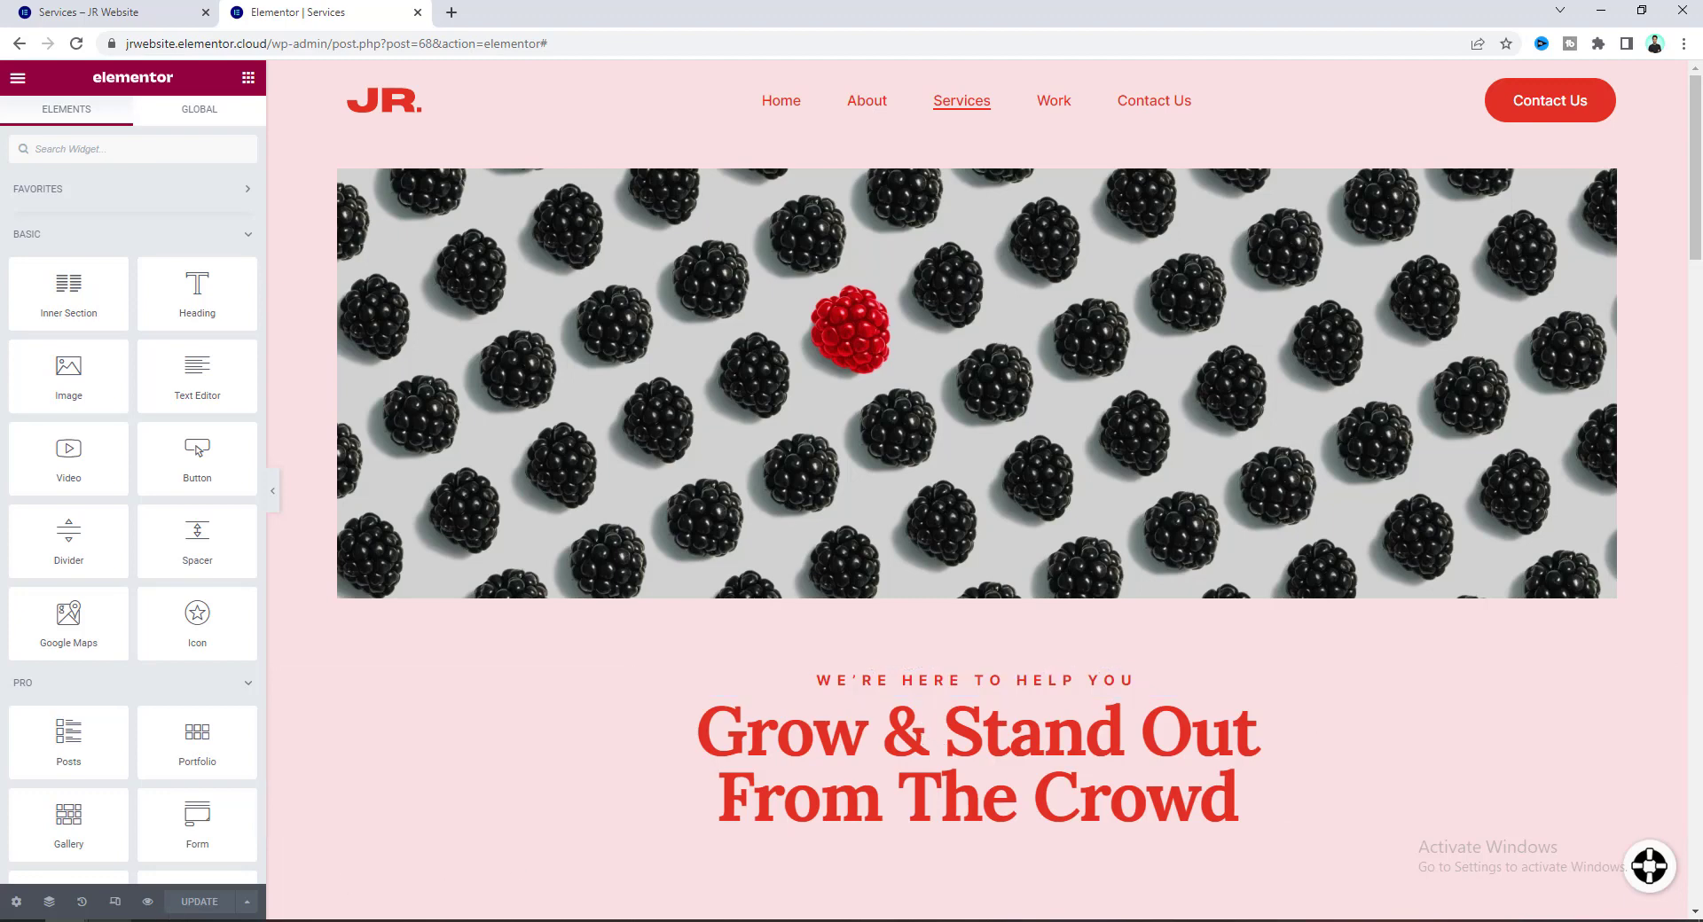
# Show the Services page in tablet view in Elementor and review its layout from the hero image down to the Strategy section.
pyautogui.click(115, 903)
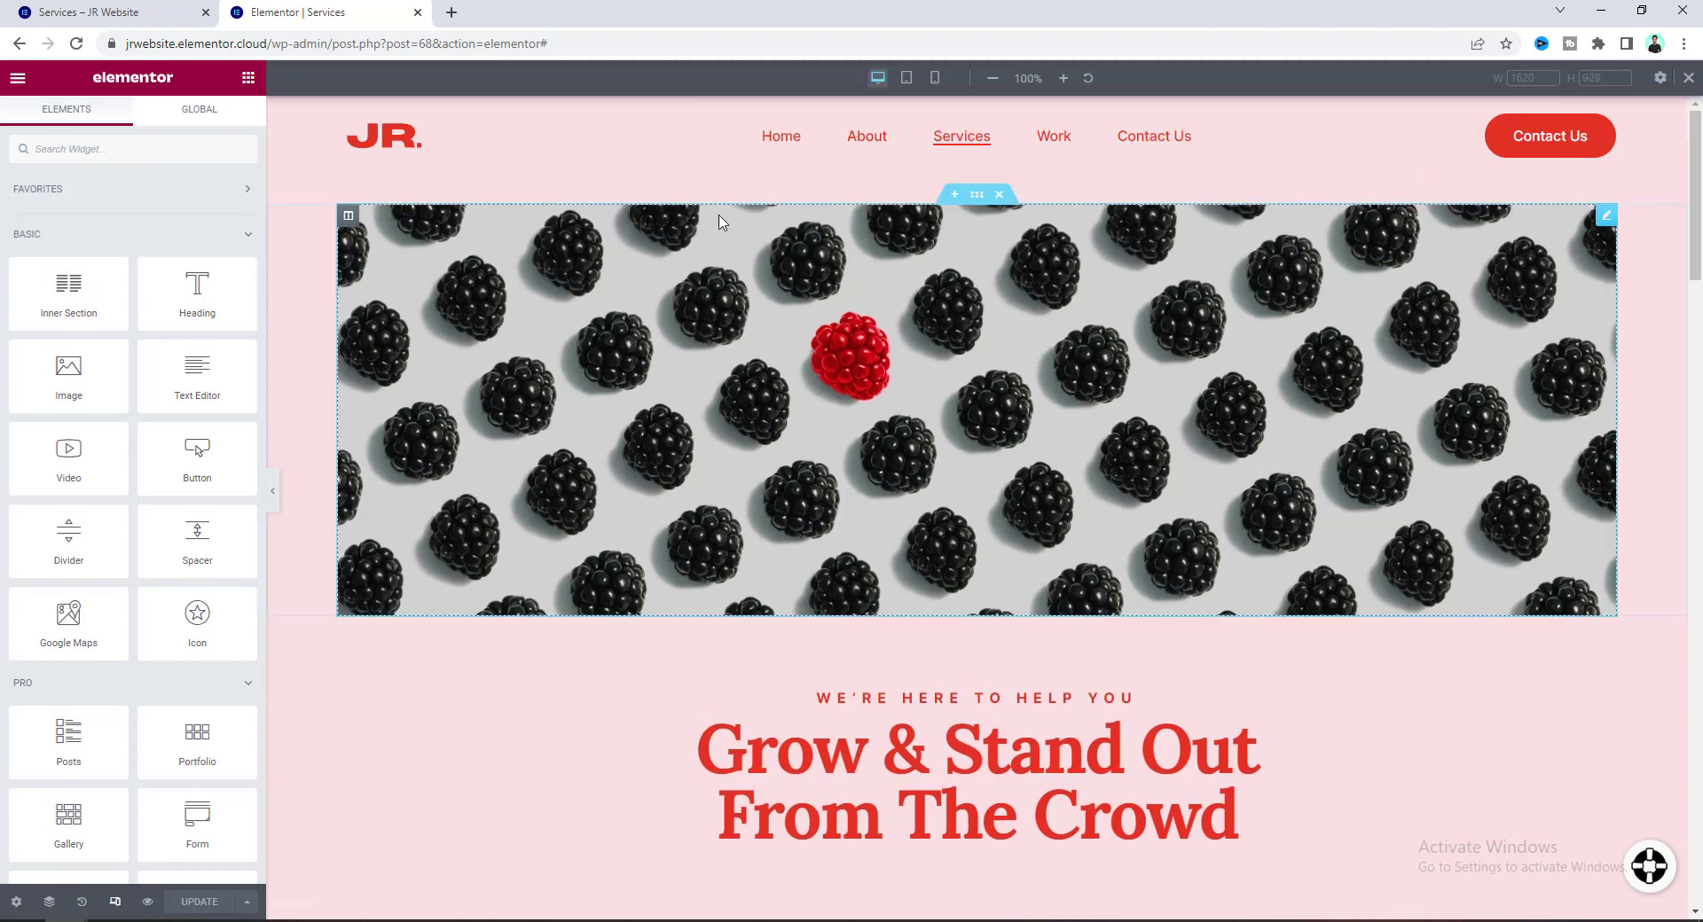
pyautogui.click(906, 80)
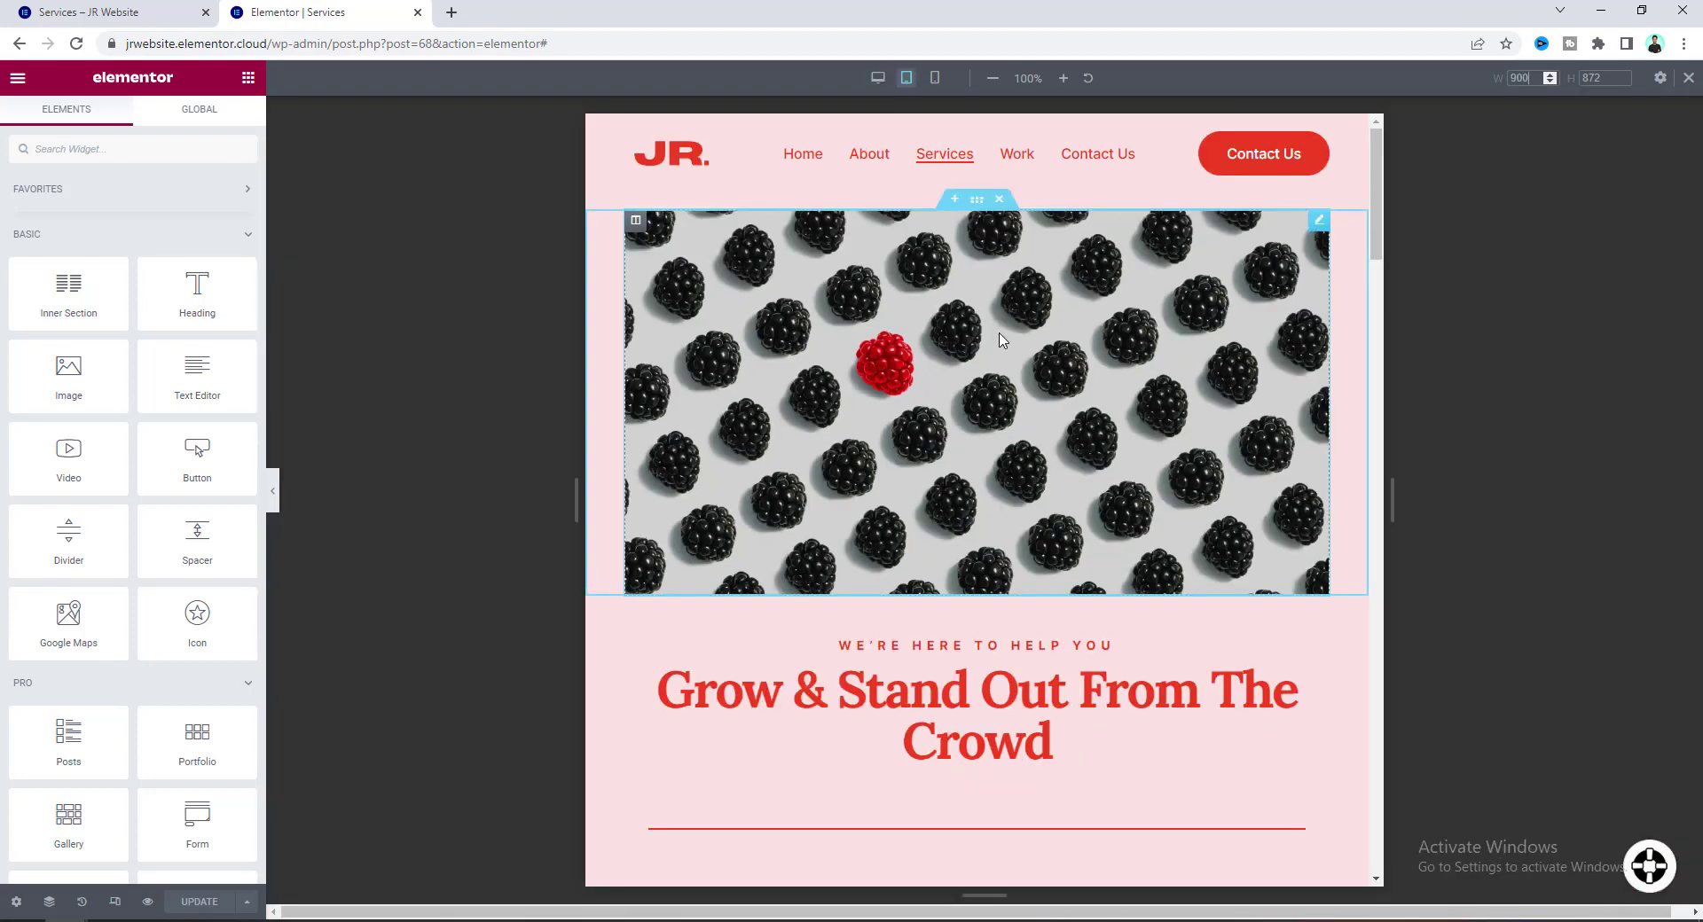
pyautogui.scroll(-10, 995, 346)
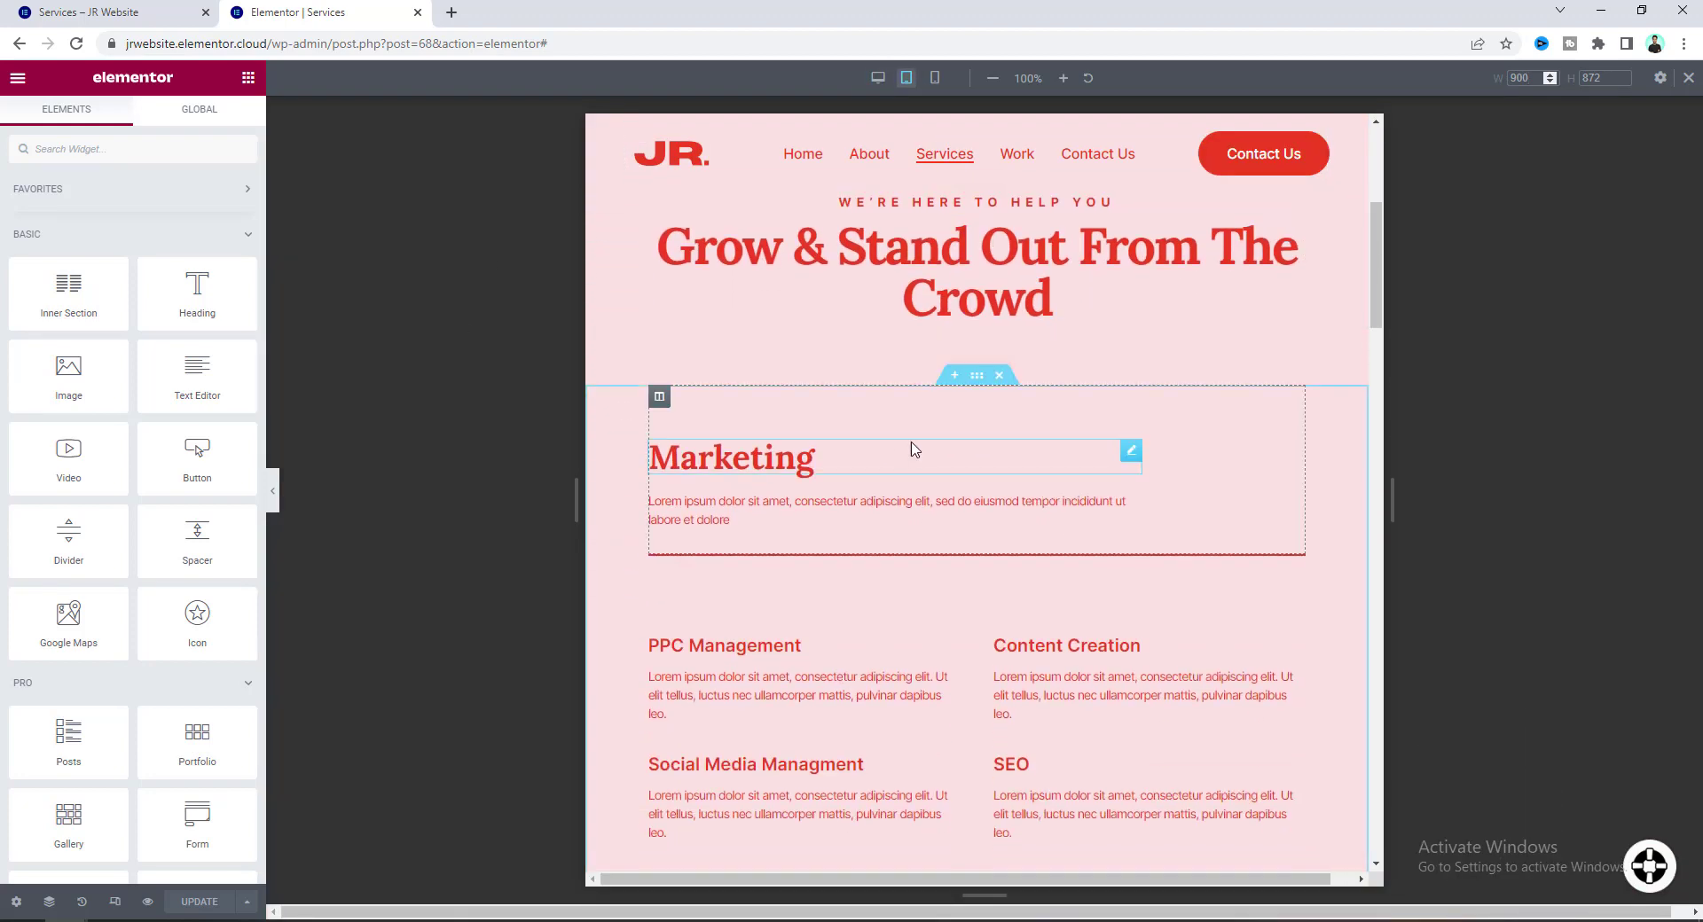
pyautogui.scroll(-5, 918, 505)
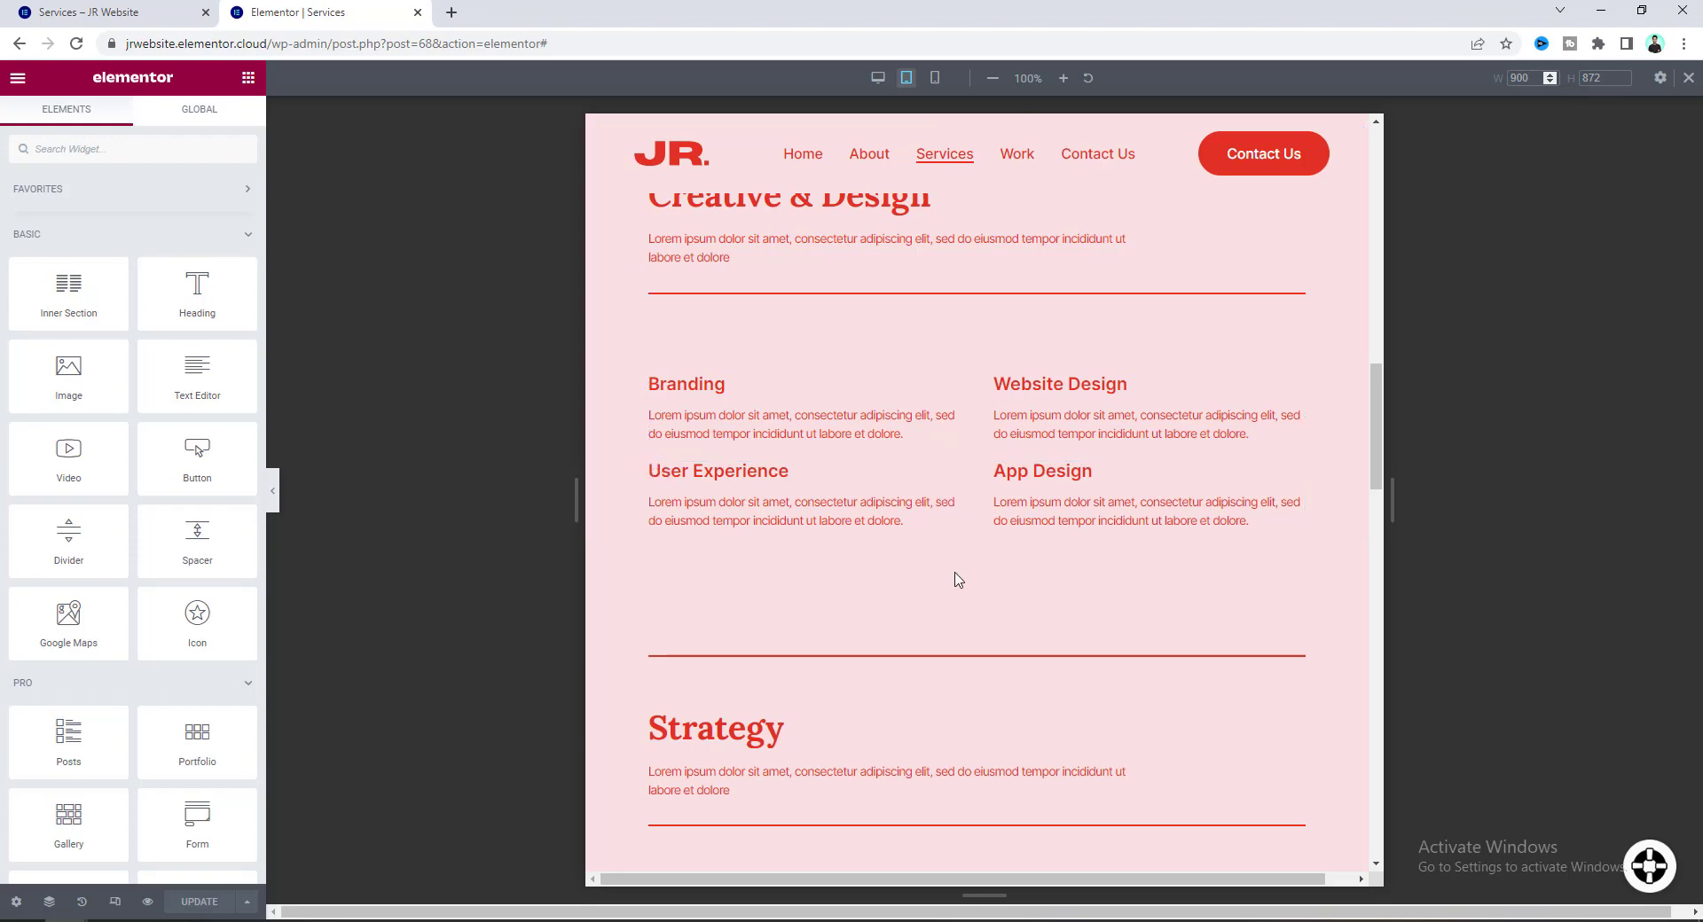
pyautogui.scroll(10, 917, 541)
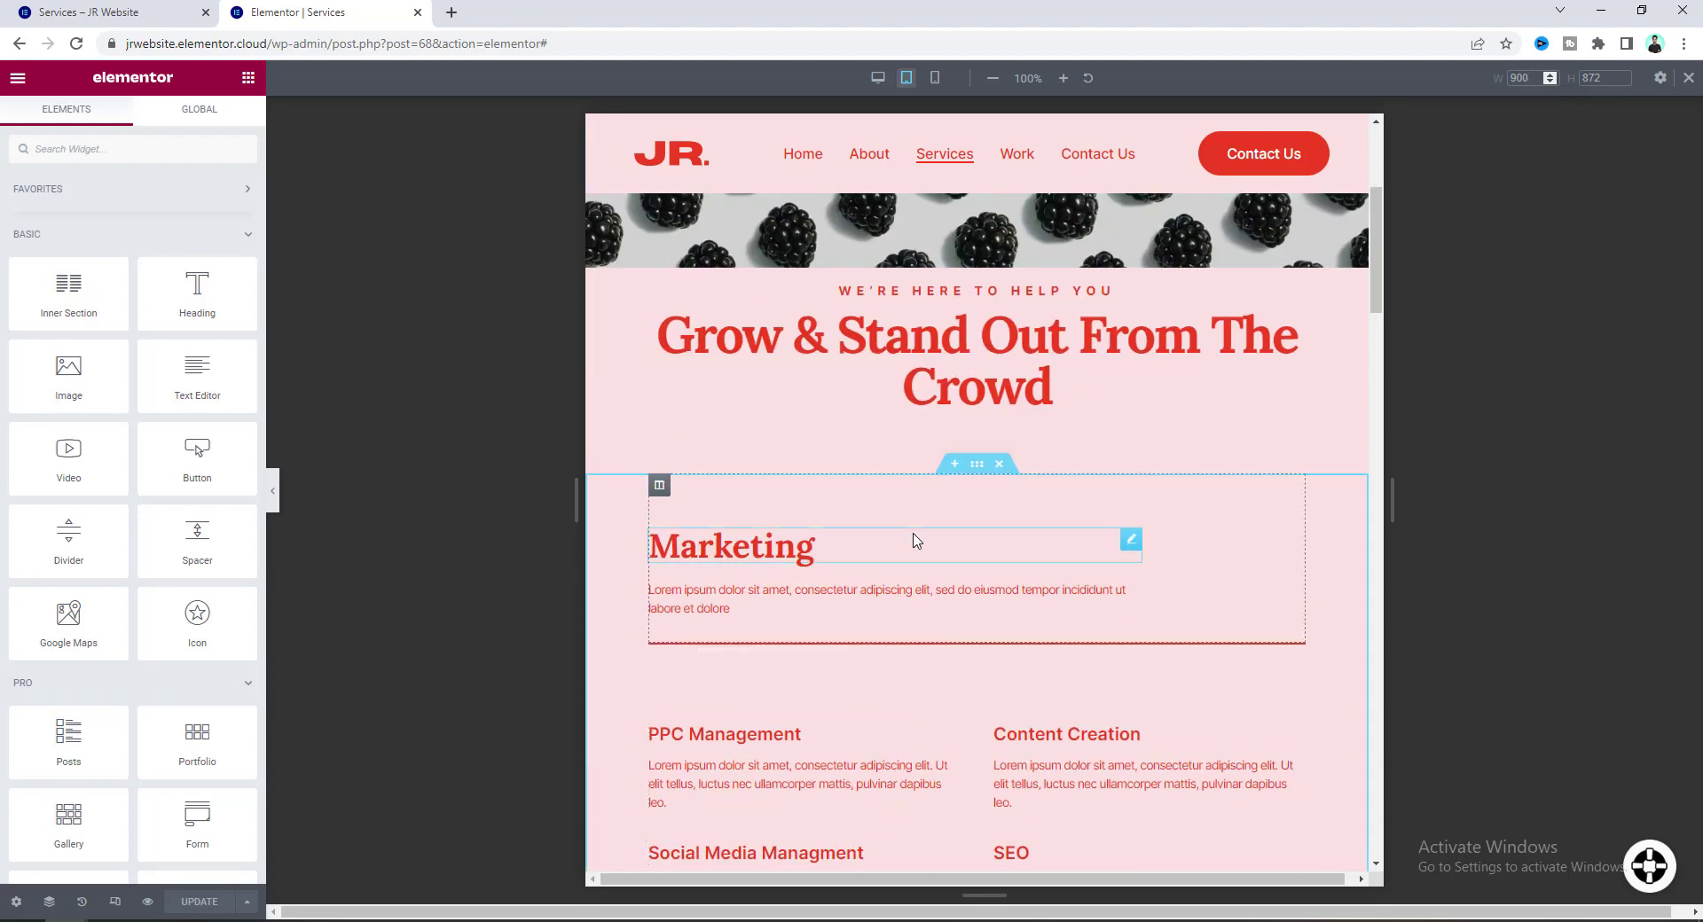
pyautogui.scroll(3, 916, 541)
# Compare the typography settings of the "Grow & stand out from the crowd" heading across tablet, desktop and mobile views.
pyautogui.click(1052, 568)
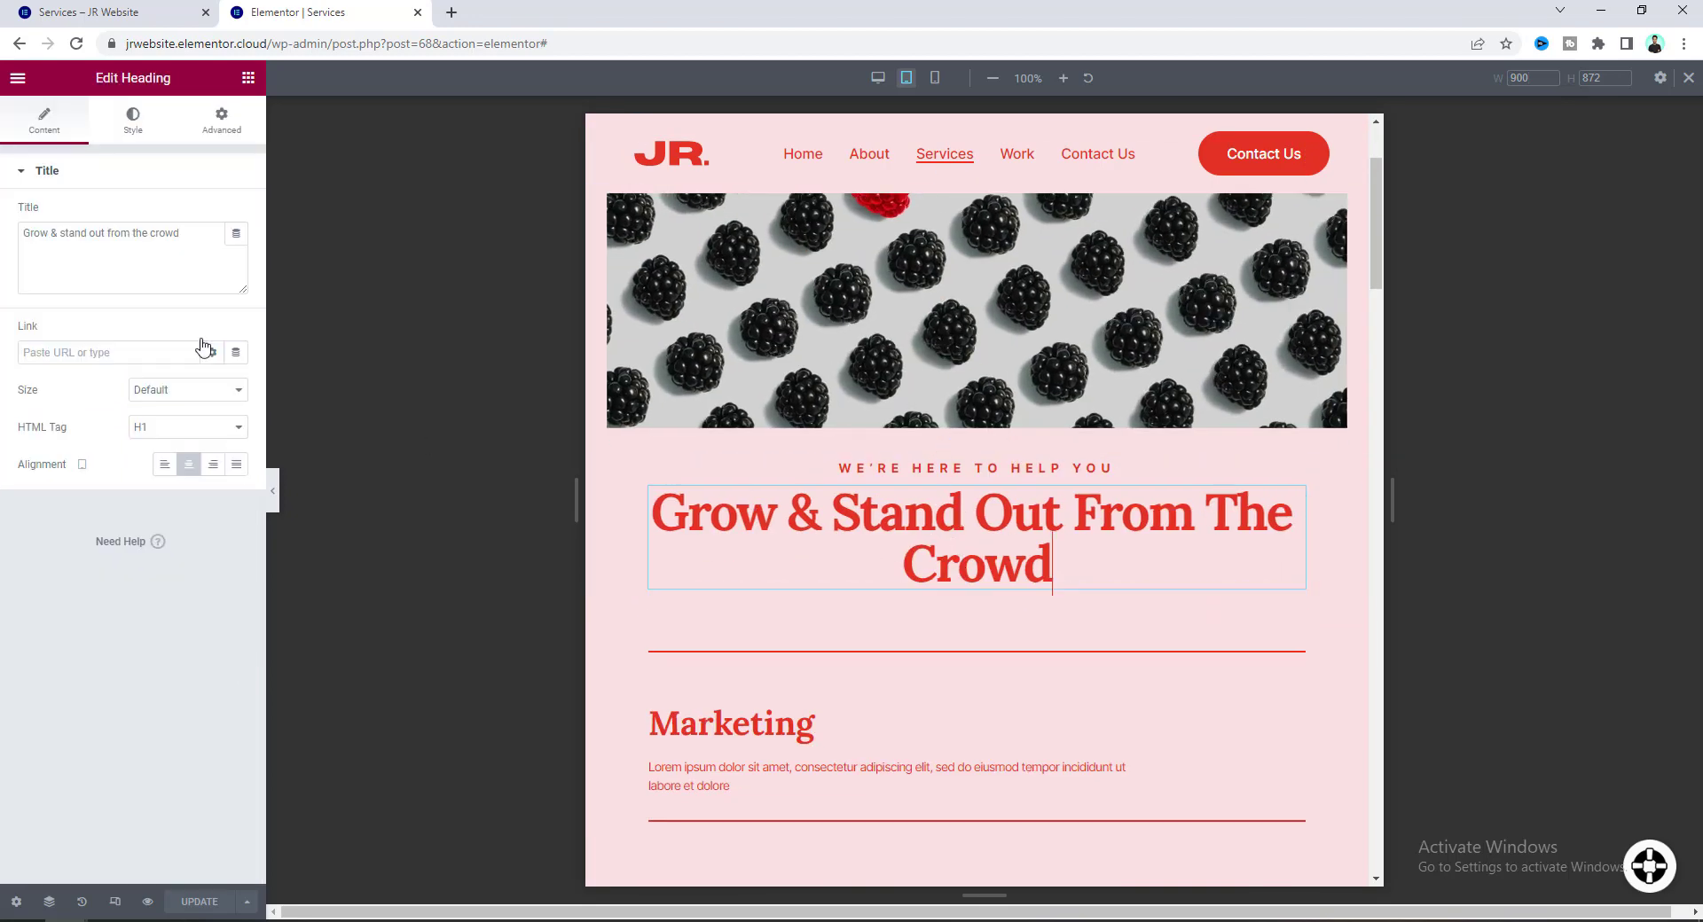
pyautogui.click(134, 131)
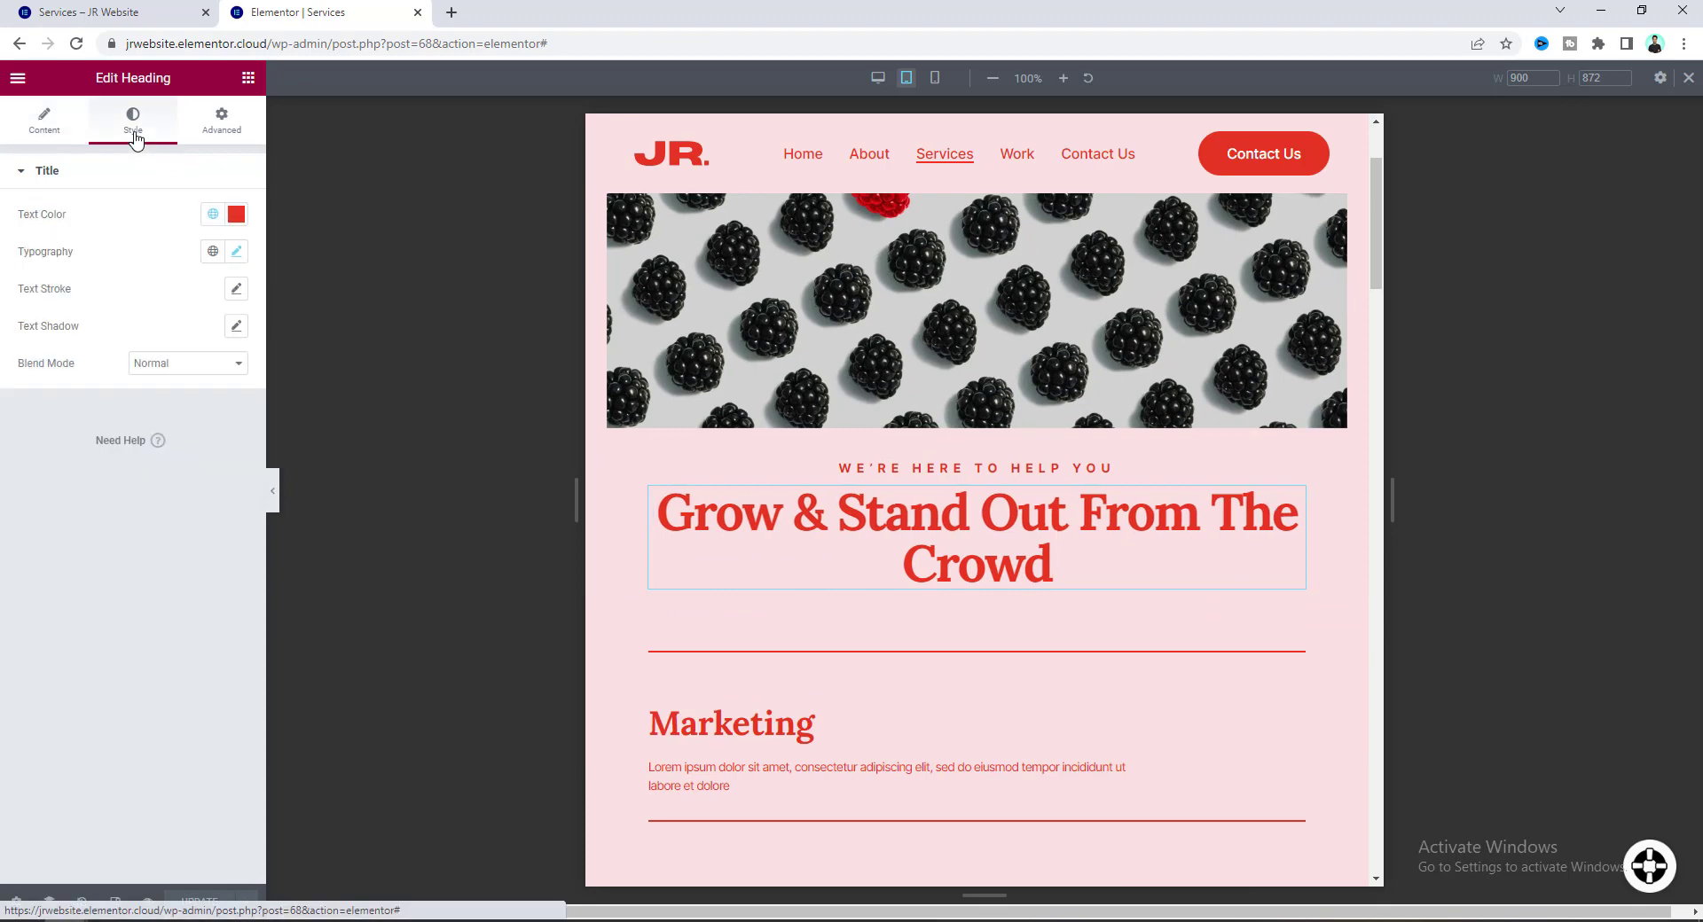
pyautogui.click(236, 252)
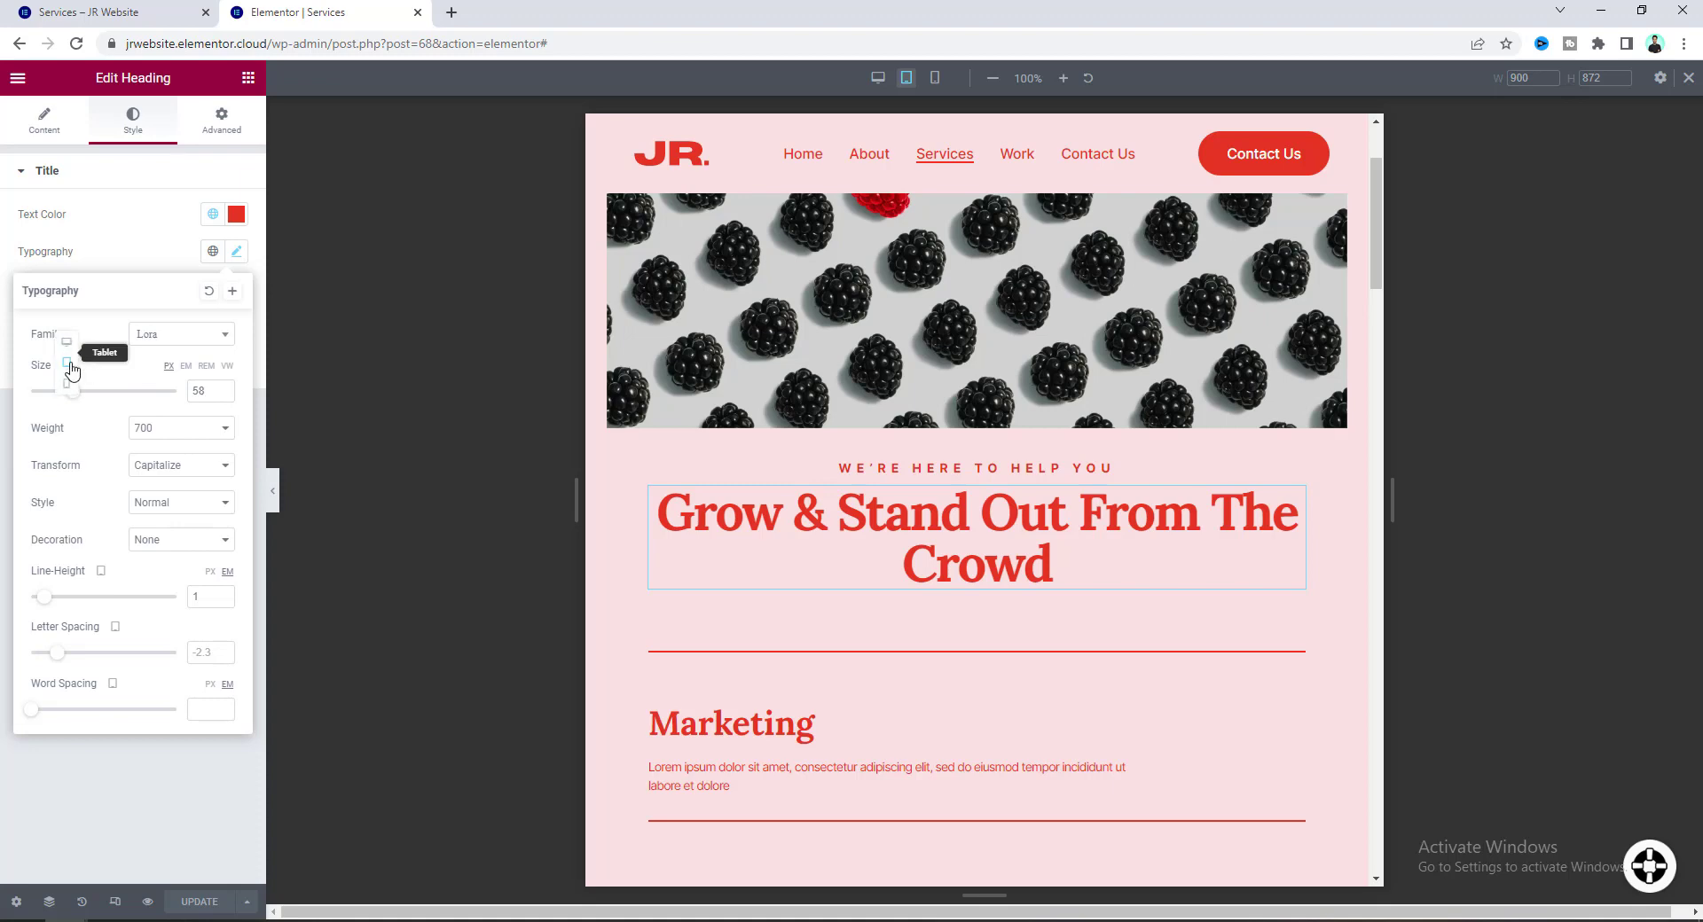
pyautogui.click(71, 368)
pyautogui.click(72, 355)
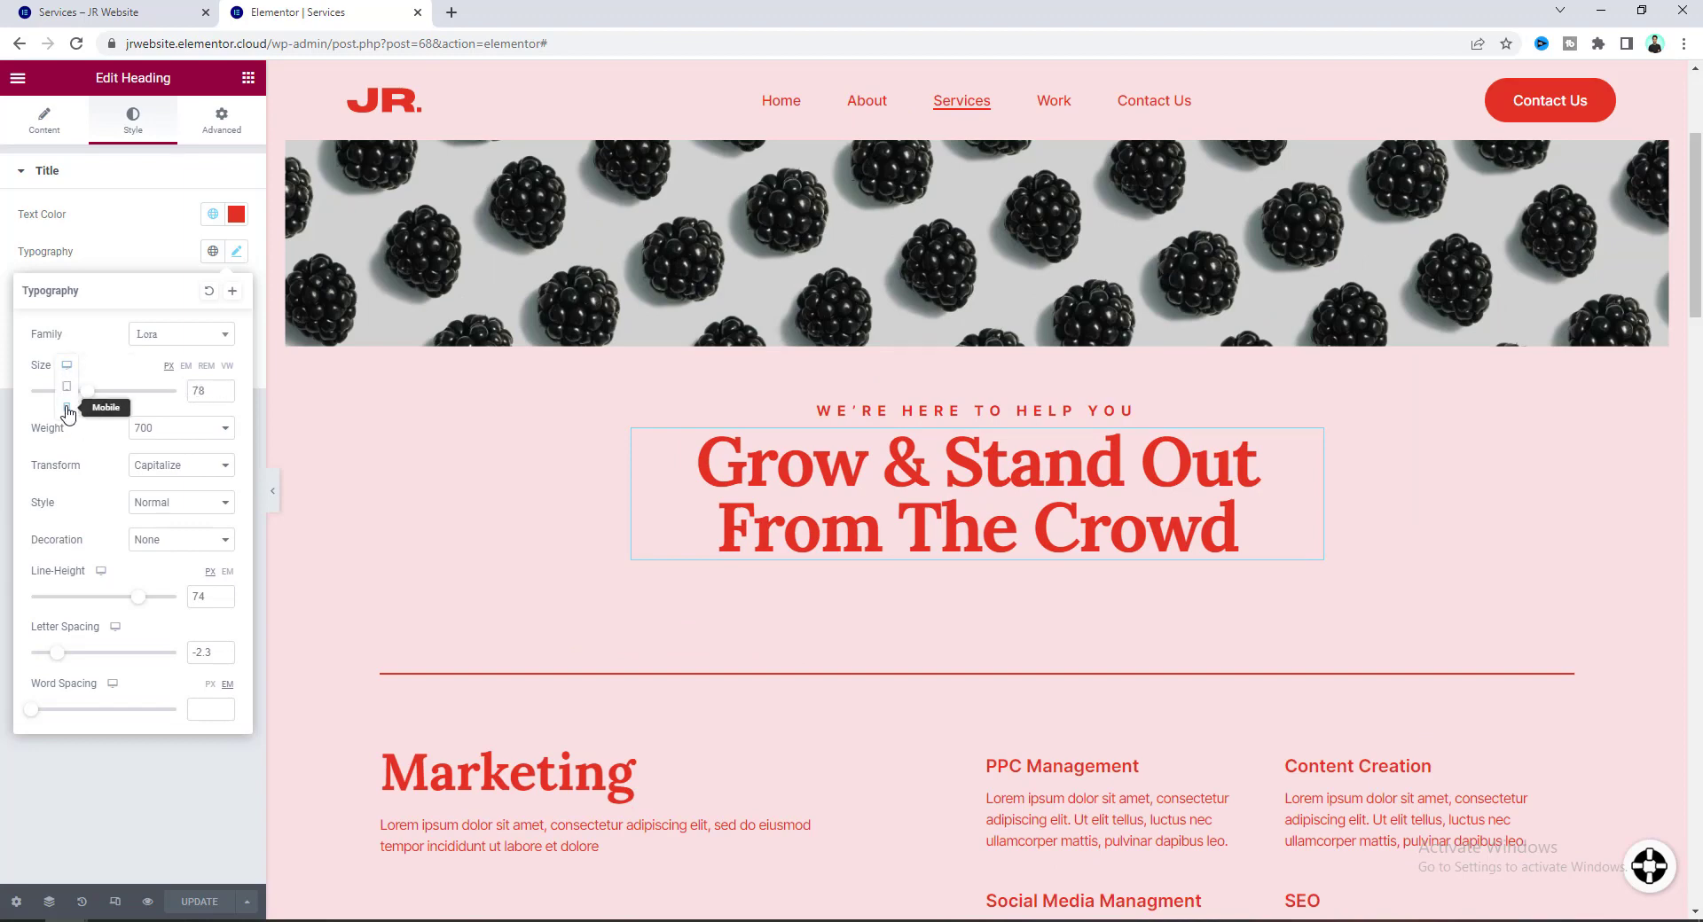
pyautogui.click(67, 408)
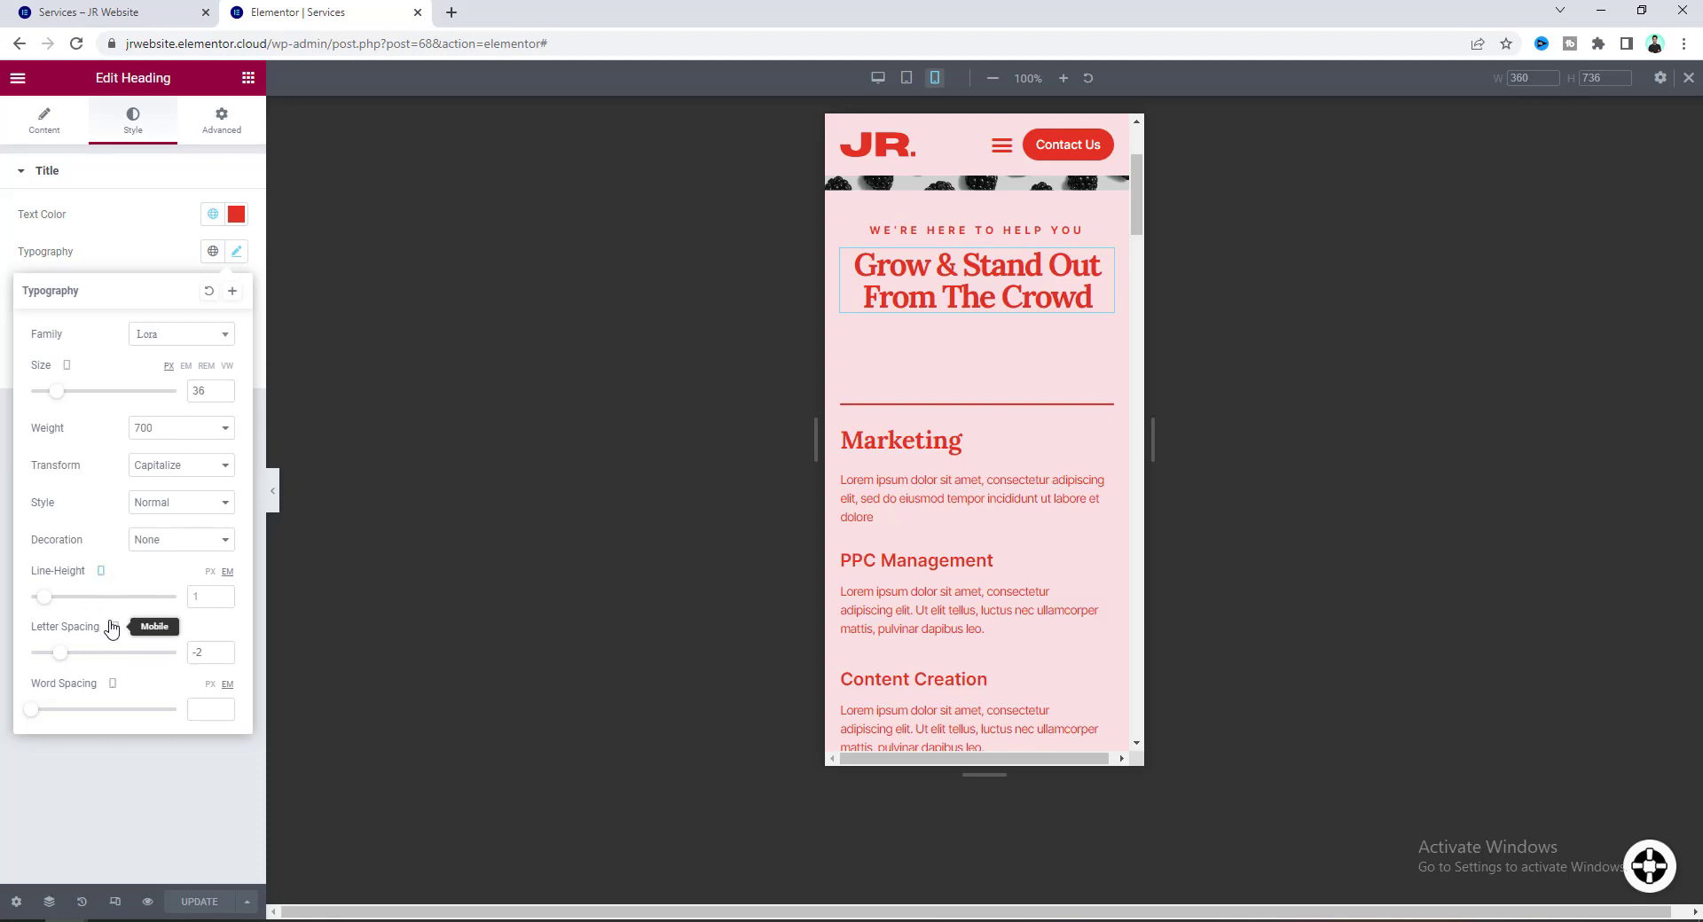
pyautogui.click(39, 131)
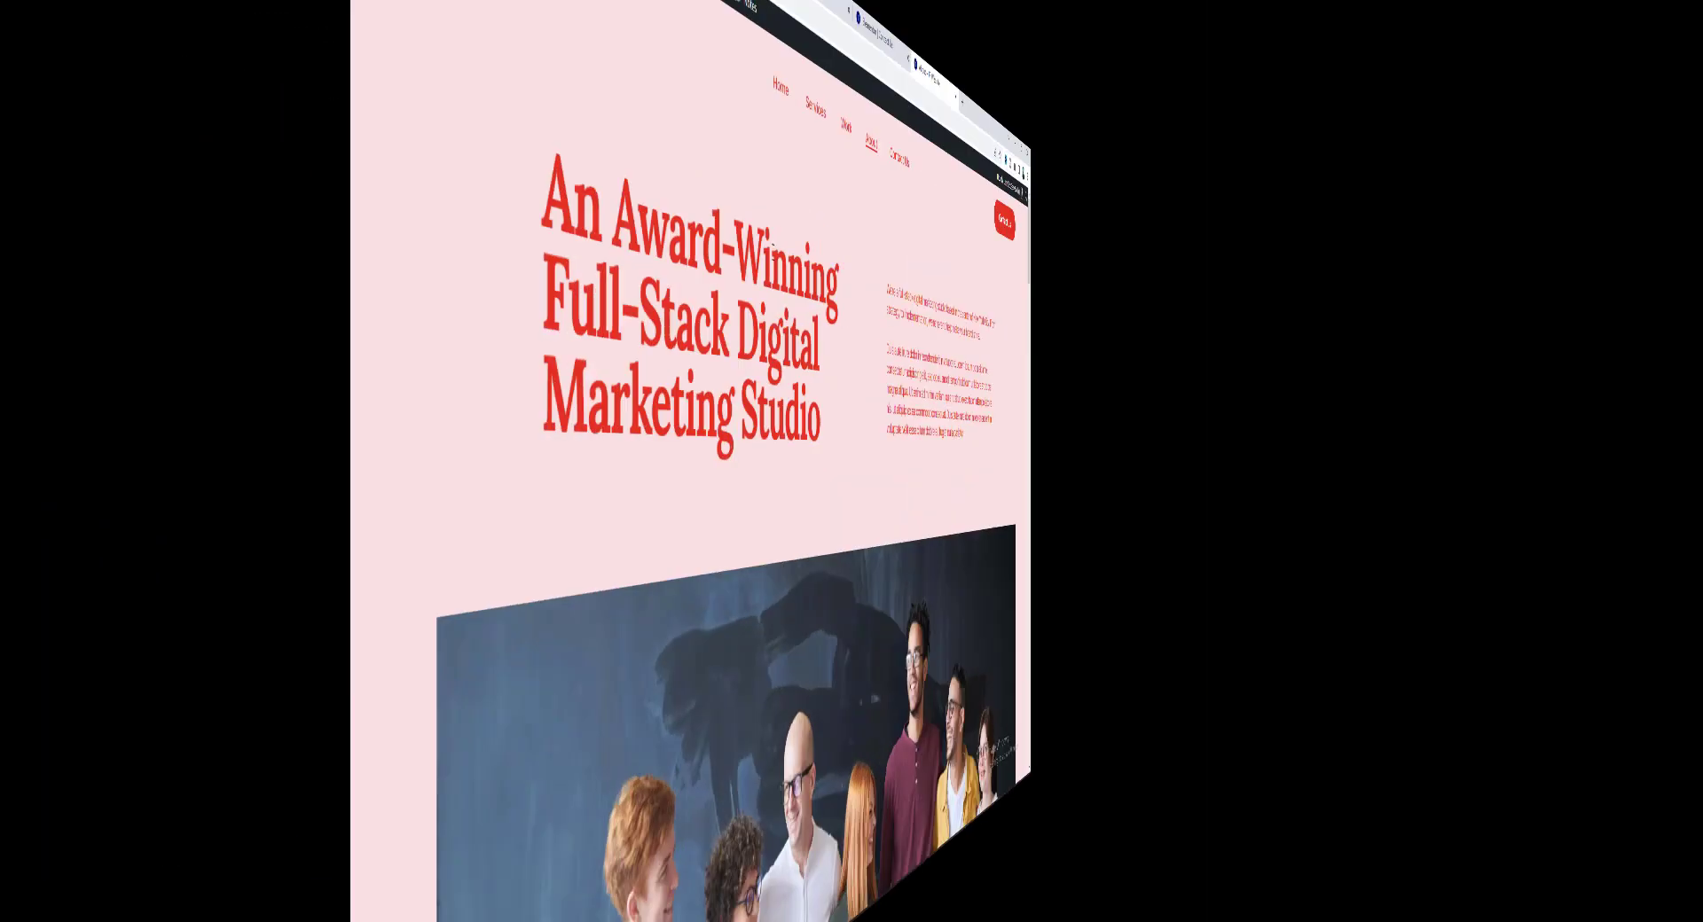
# Review the live About page down to its footer and look over the WordPress Website videos on the Make Dream Website YouTube channel.
pyautogui.scroll(-12, 824, 506)
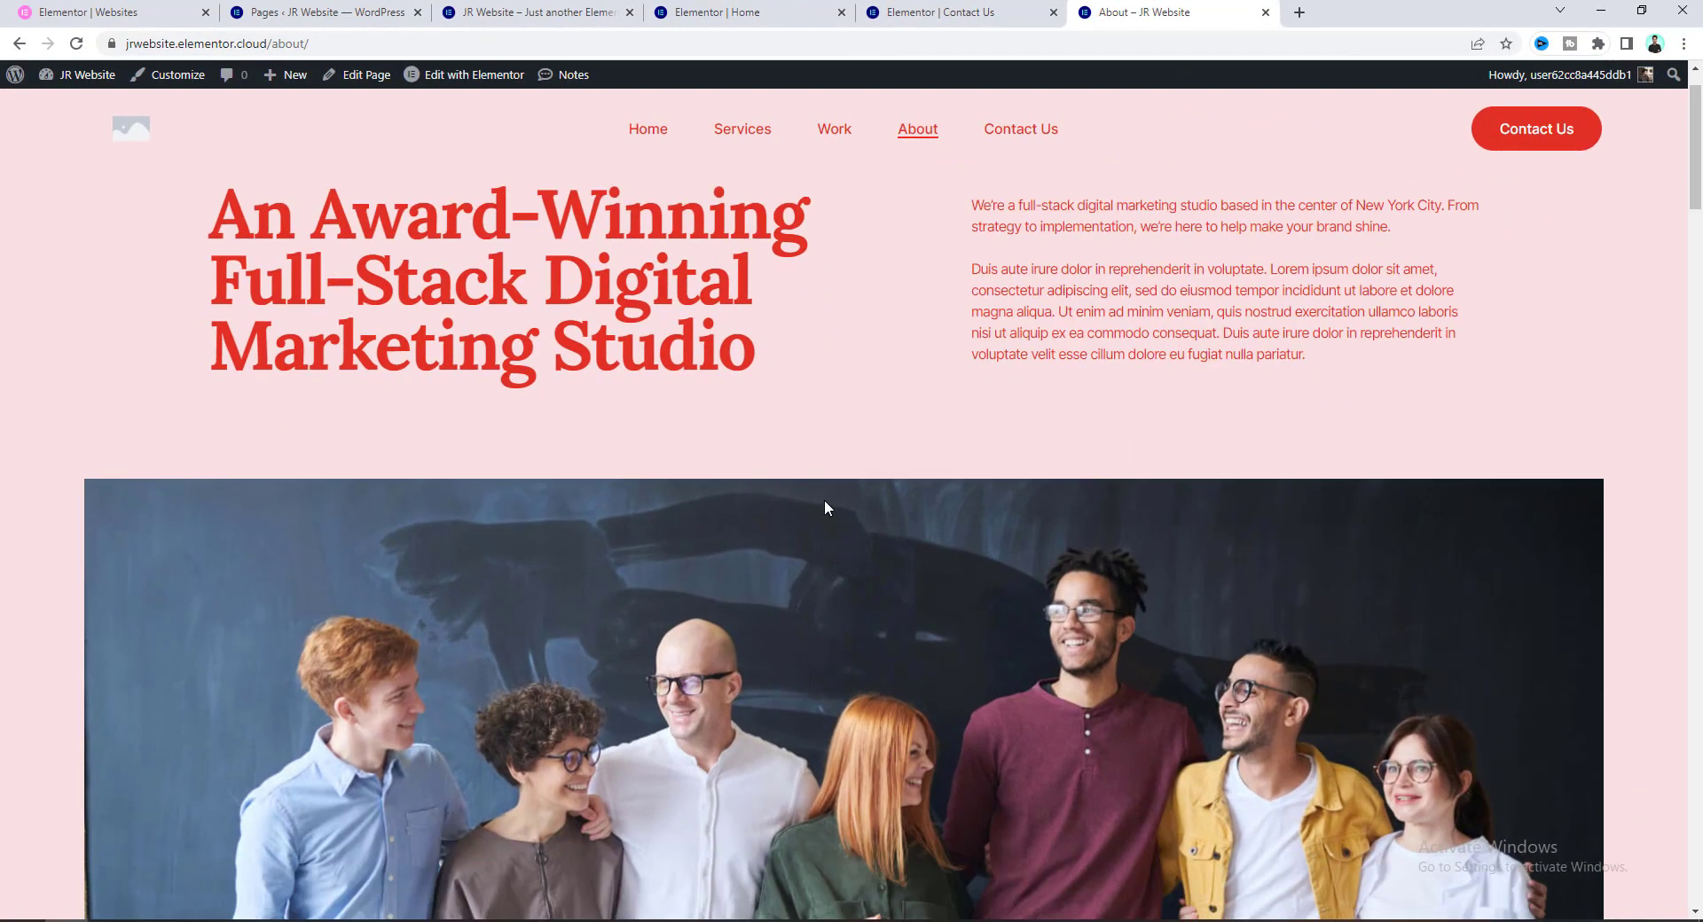
pyautogui.scroll(-7, 824, 506)
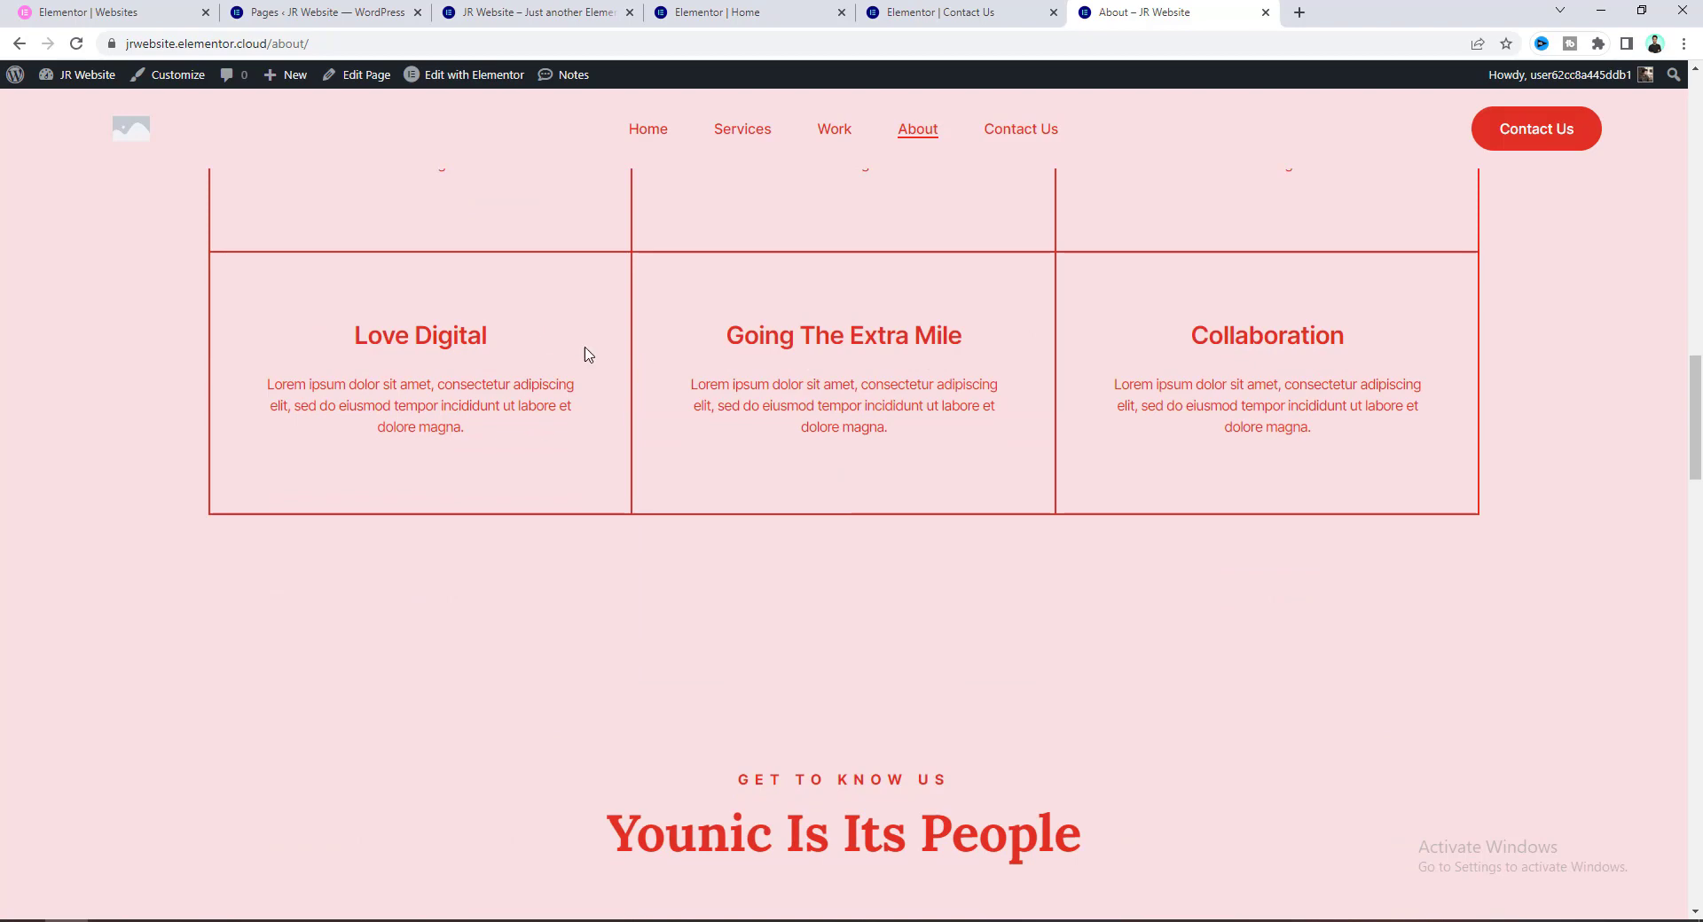
pyautogui.scroll(-6, 586, 505)
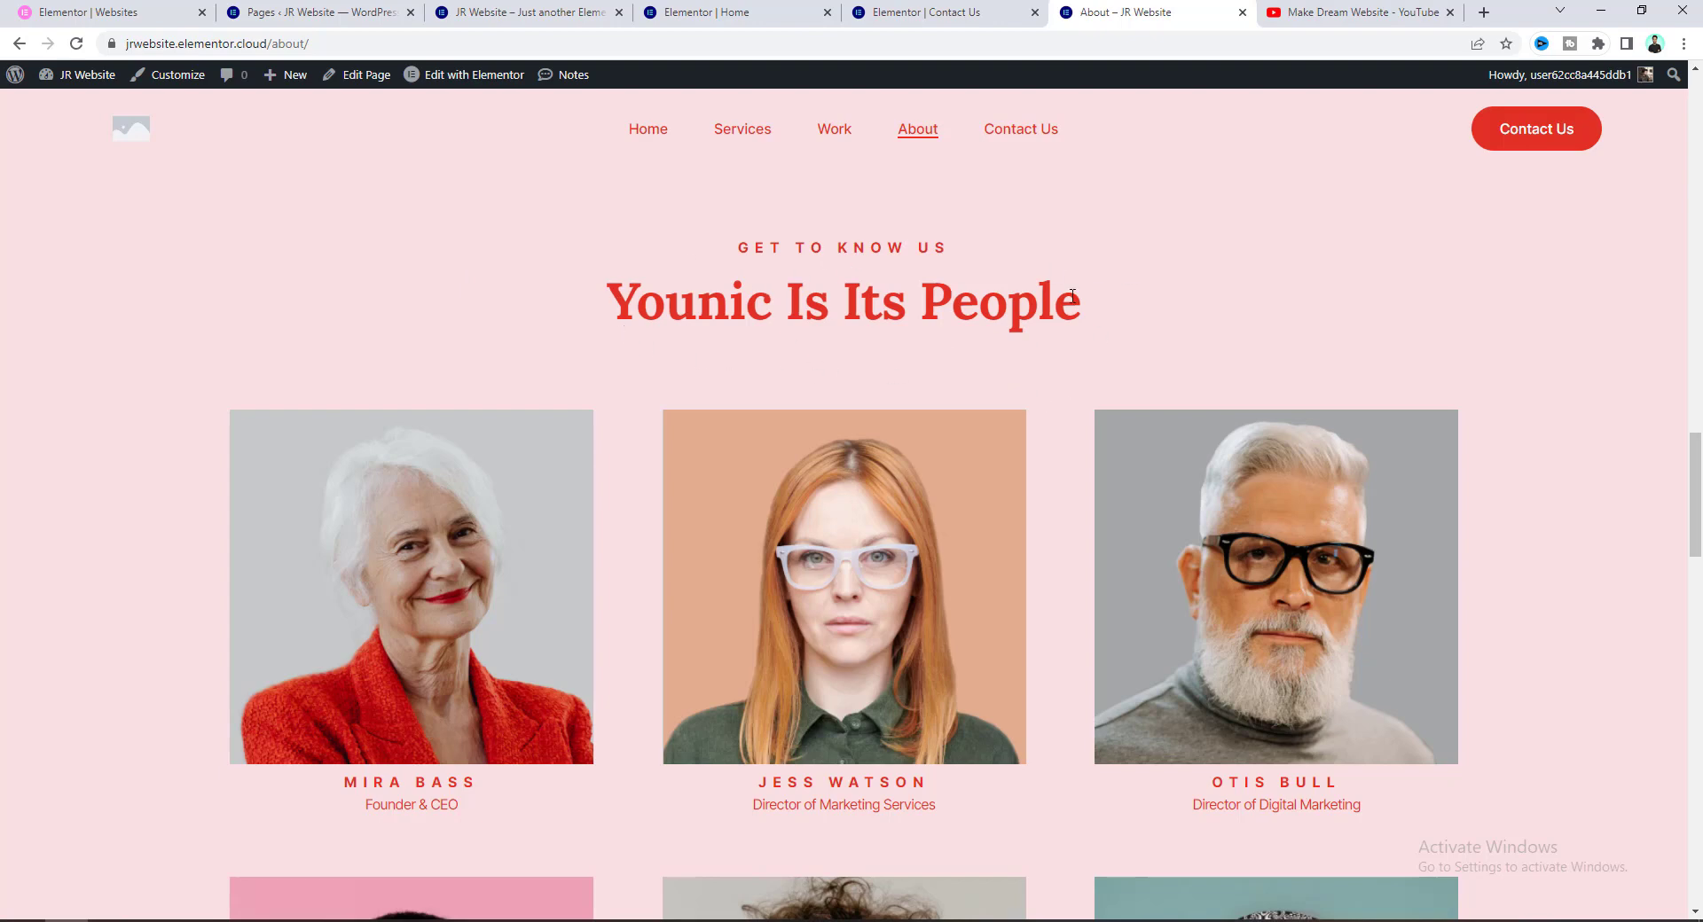
pyautogui.click(1344, 13)
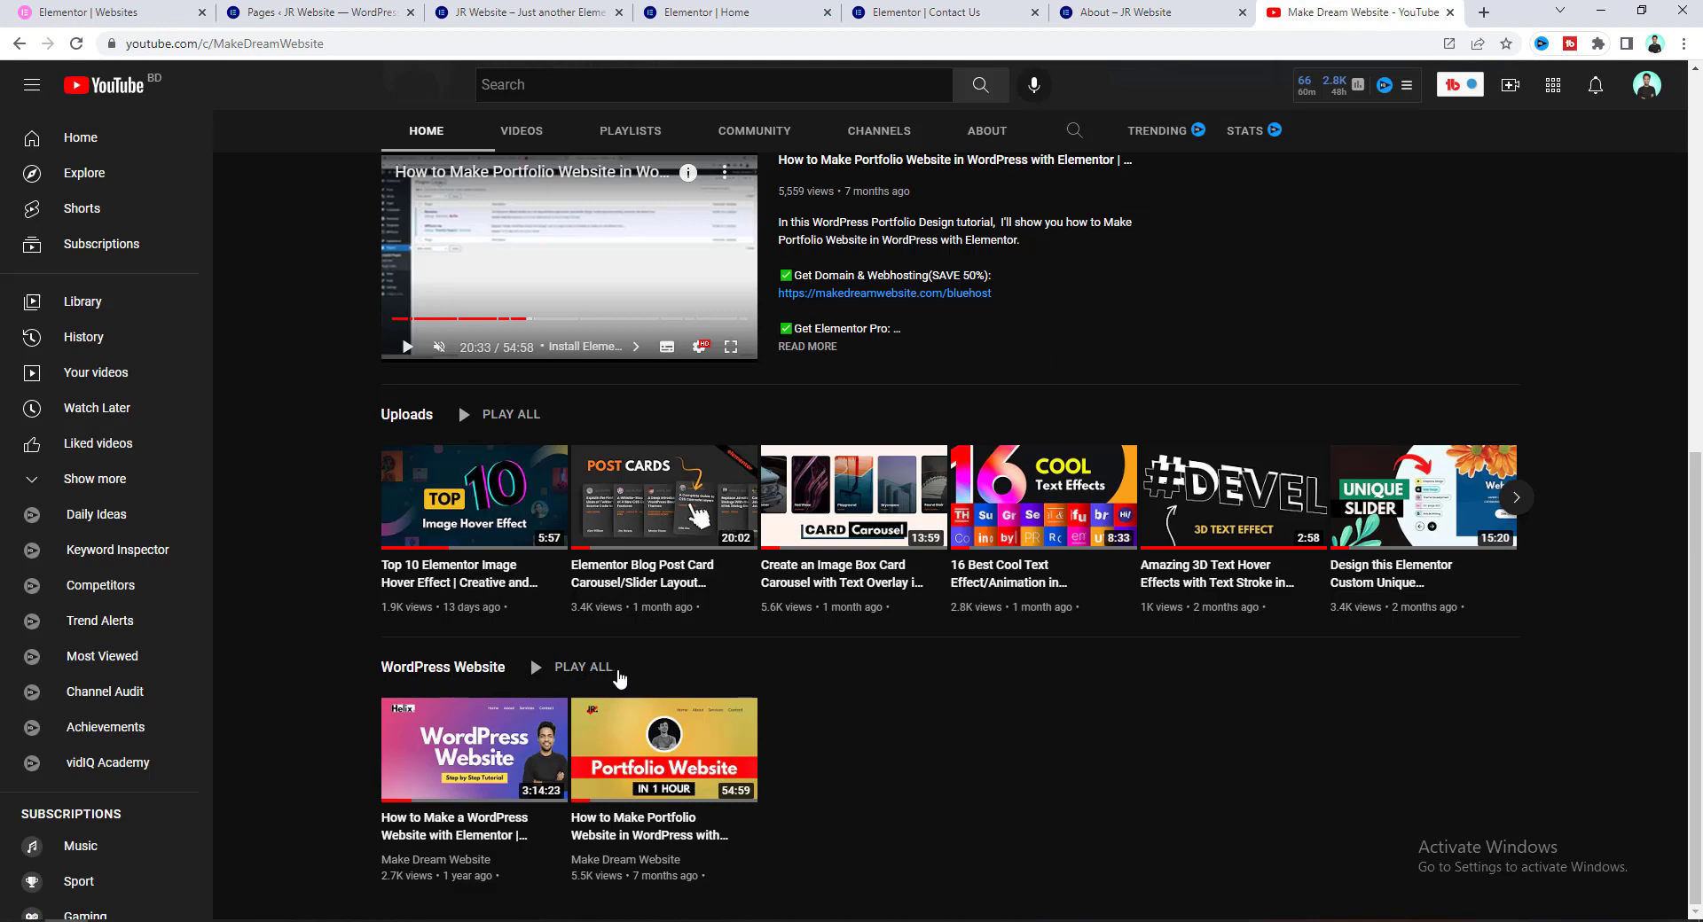
pyautogui.moveTo(414, 733)
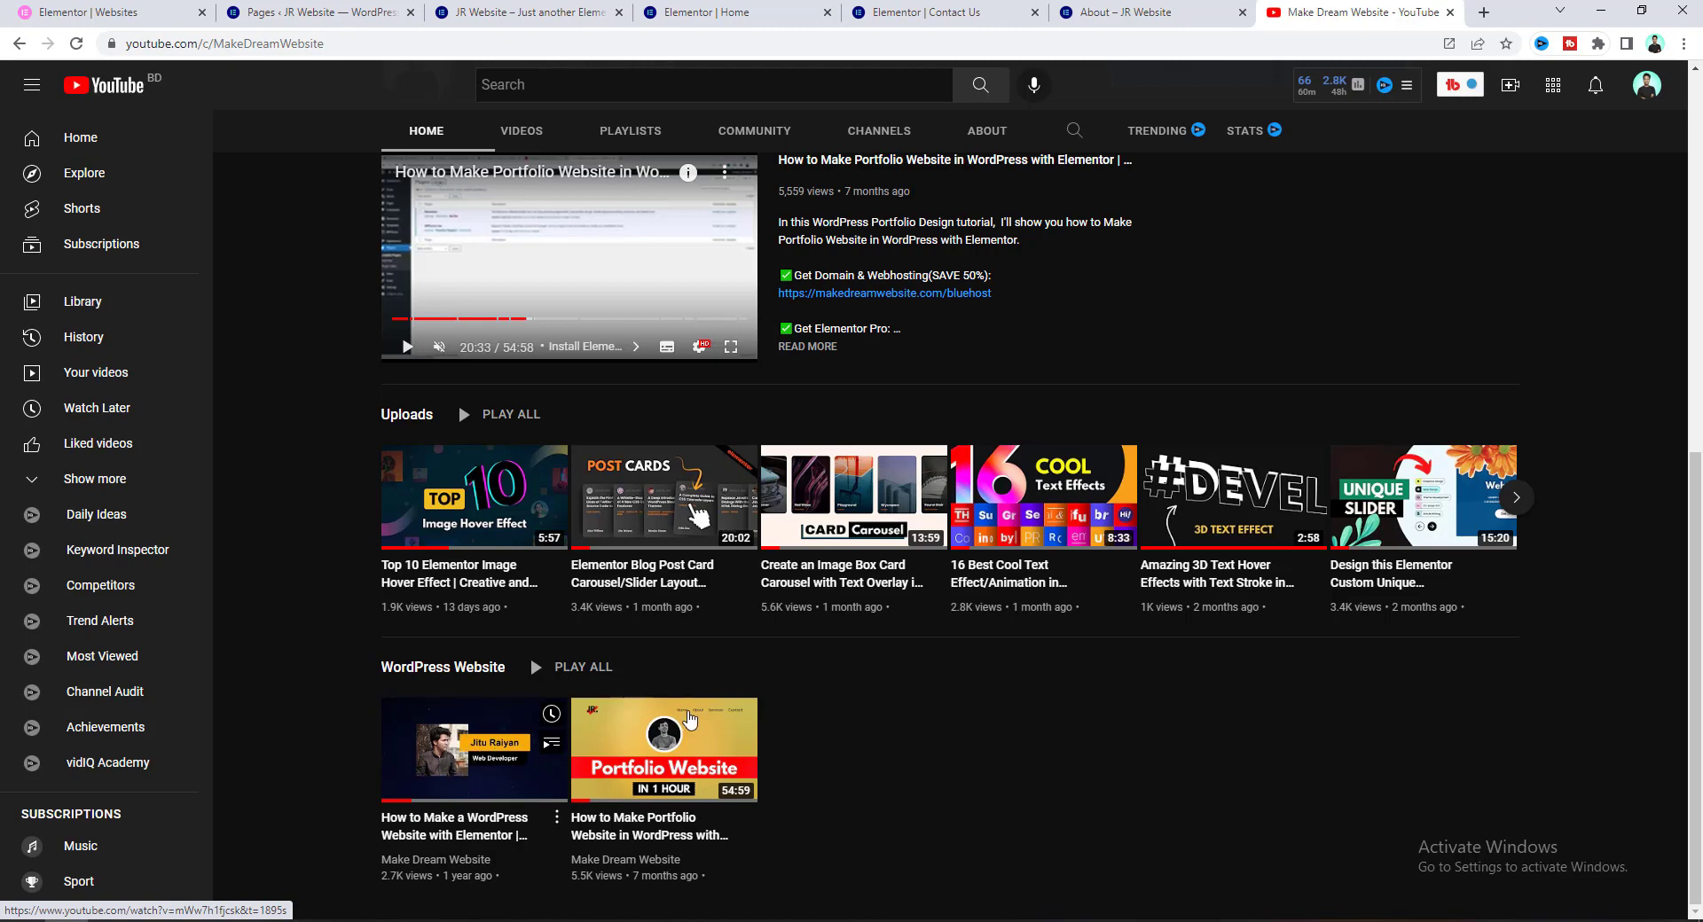
pyautogui.click(1247, 5)
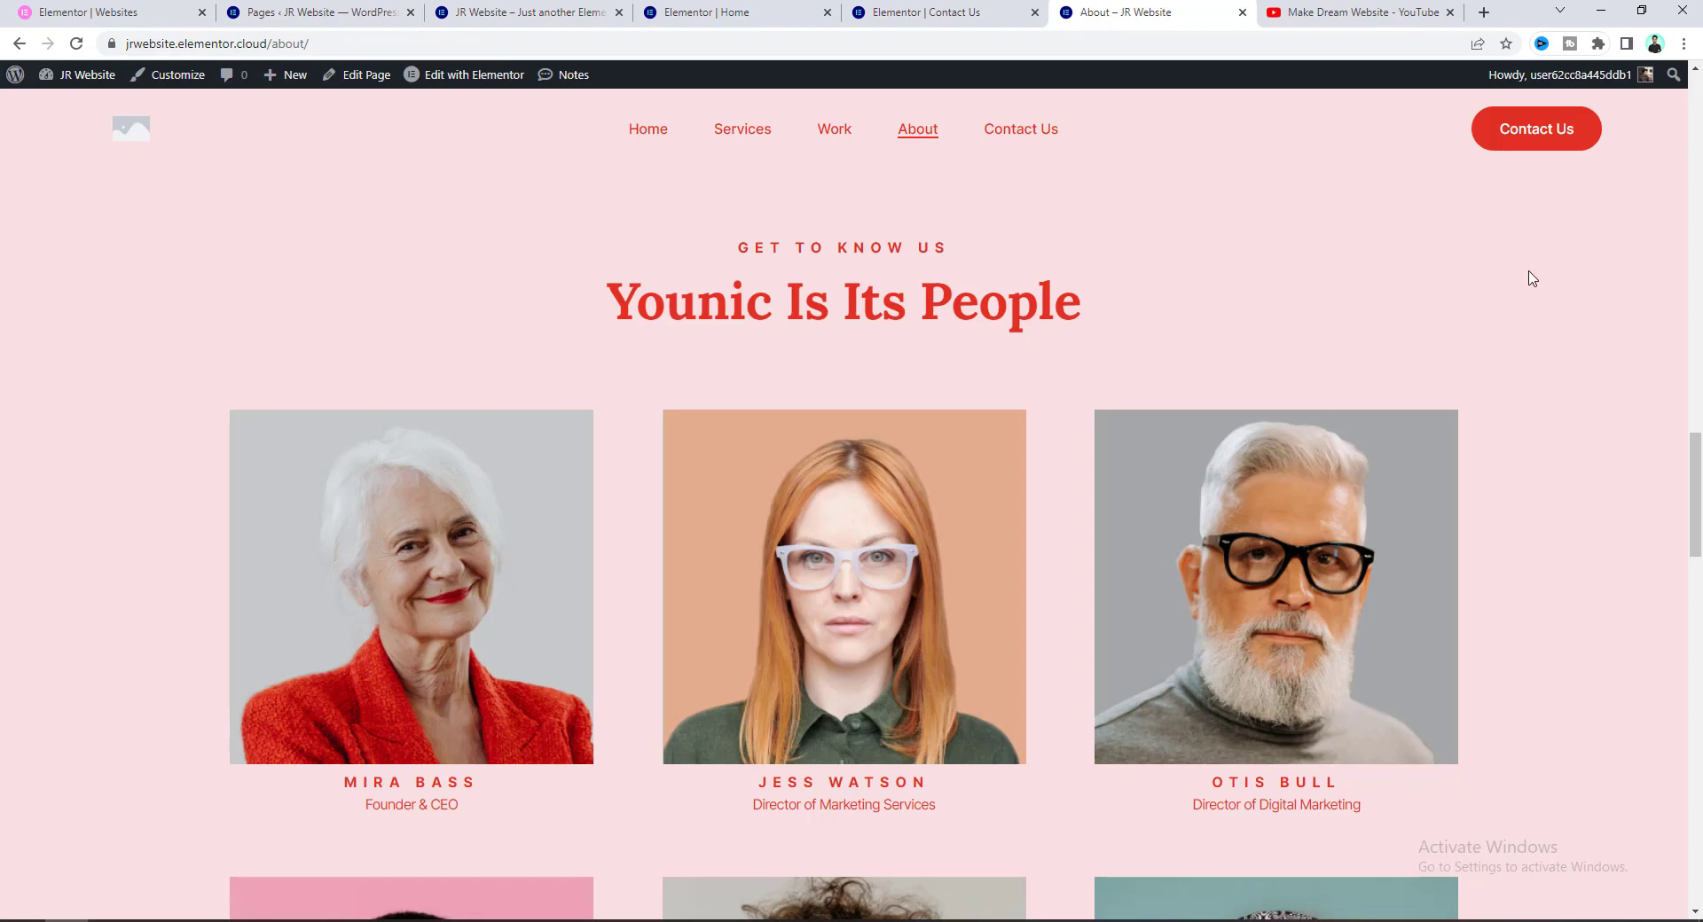
pyautogui.scroll(15, 1532, 277)
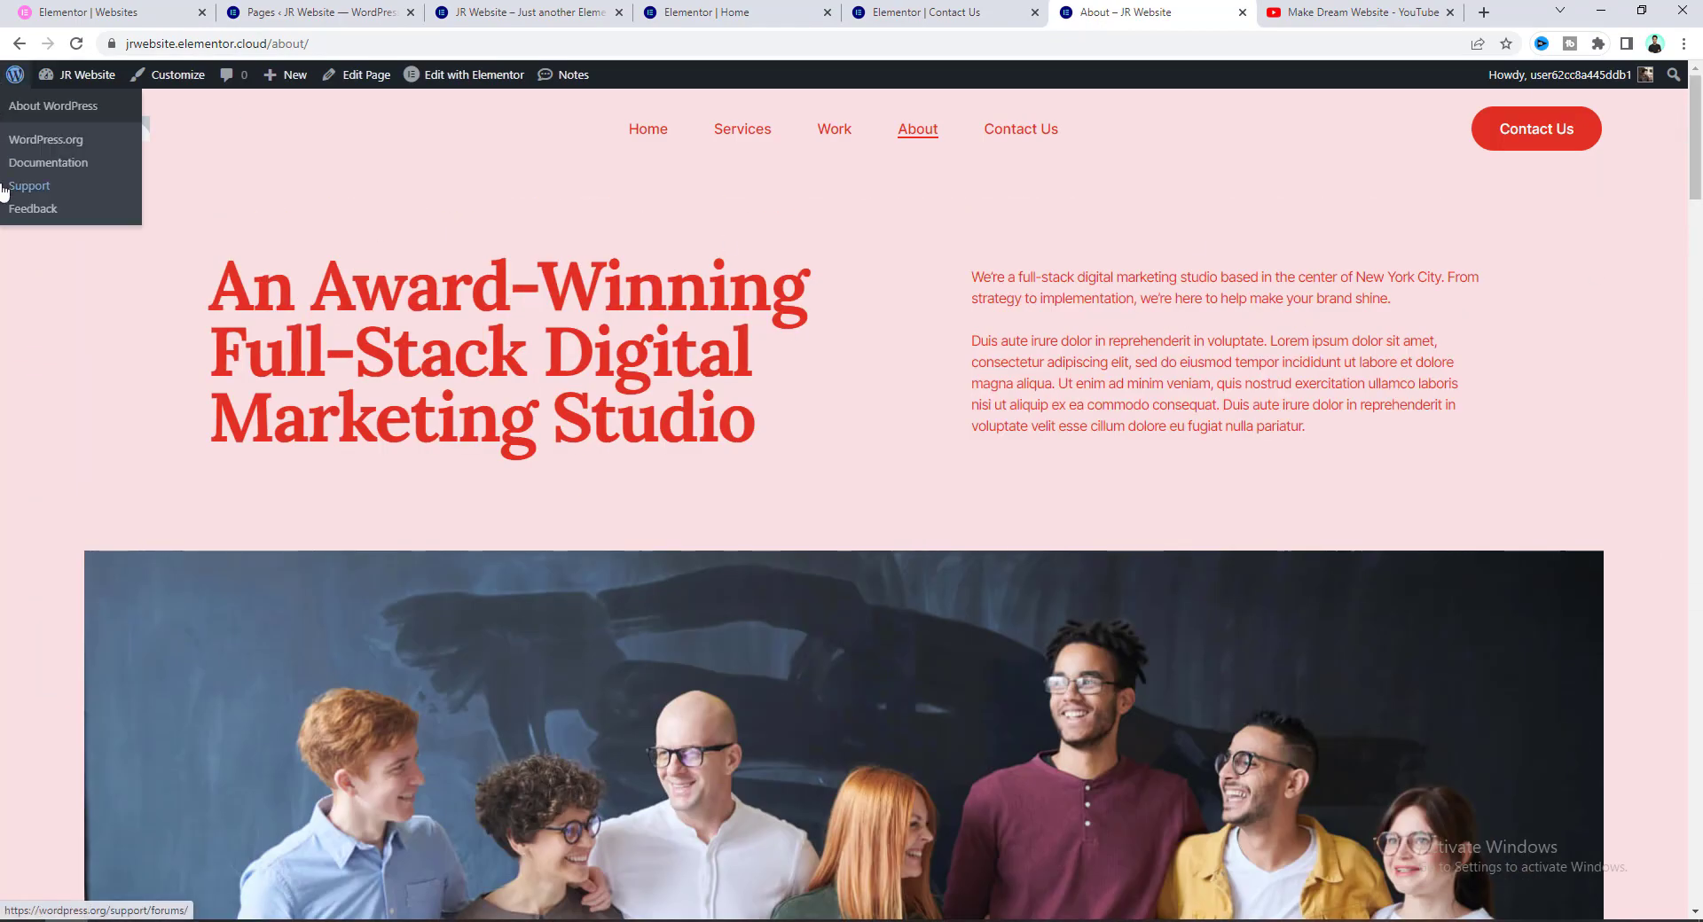
pyautogui.scroll(-10, 976, 234)
pyautogui.scroll(-15, 977, 234)
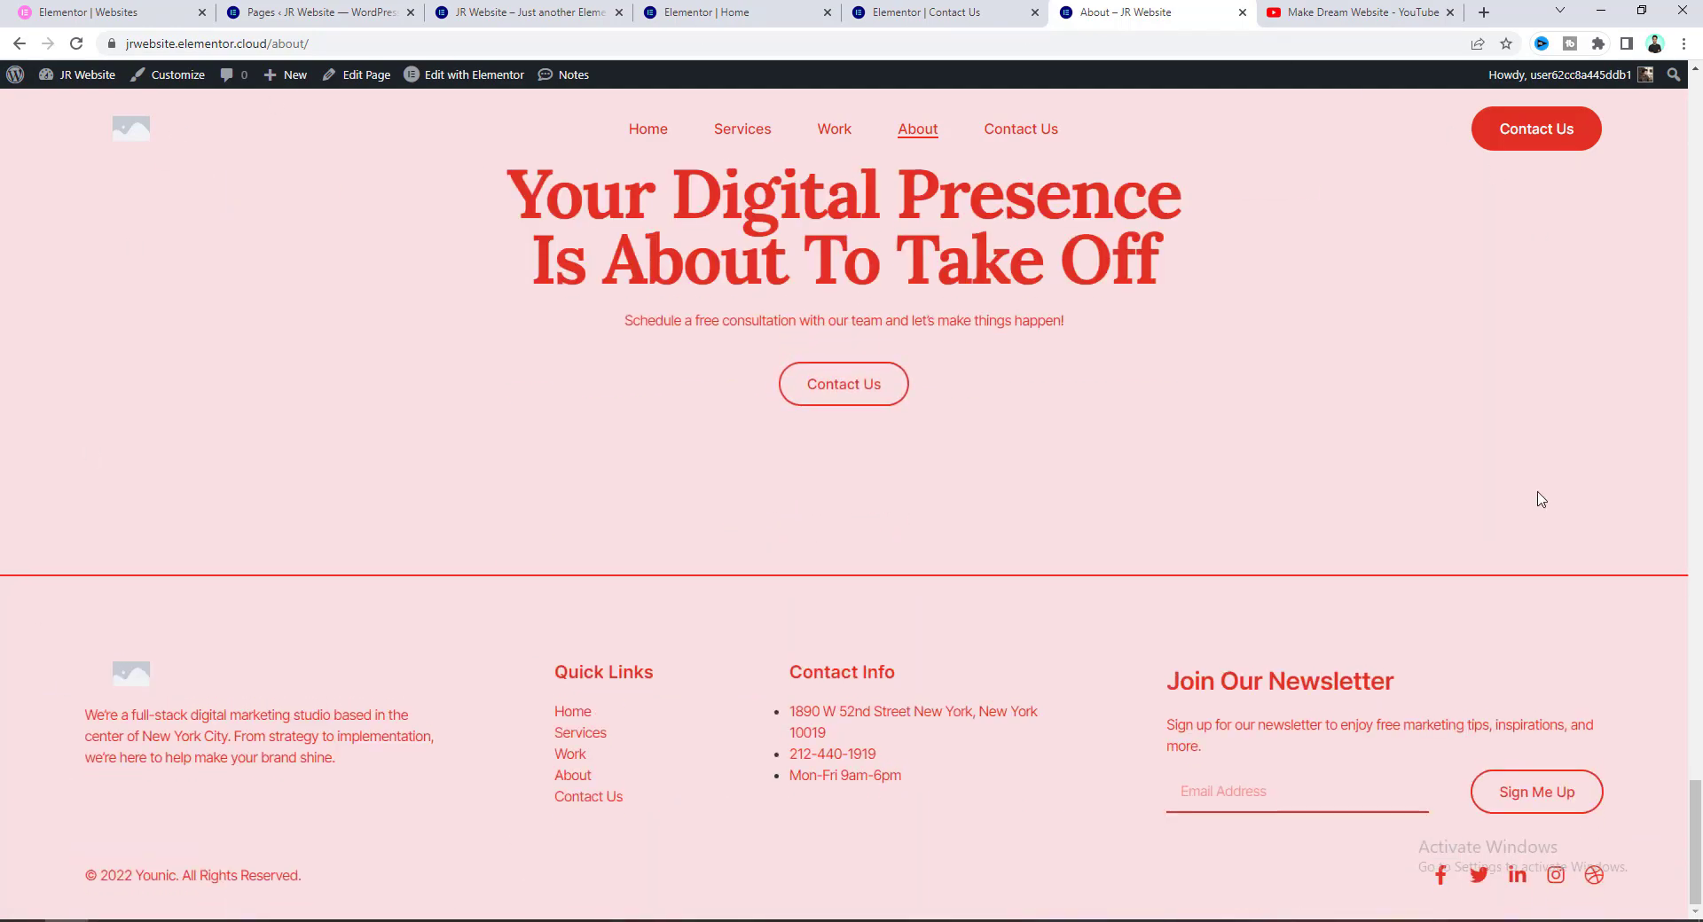
pyautogui.scroll(5, 610, 530)
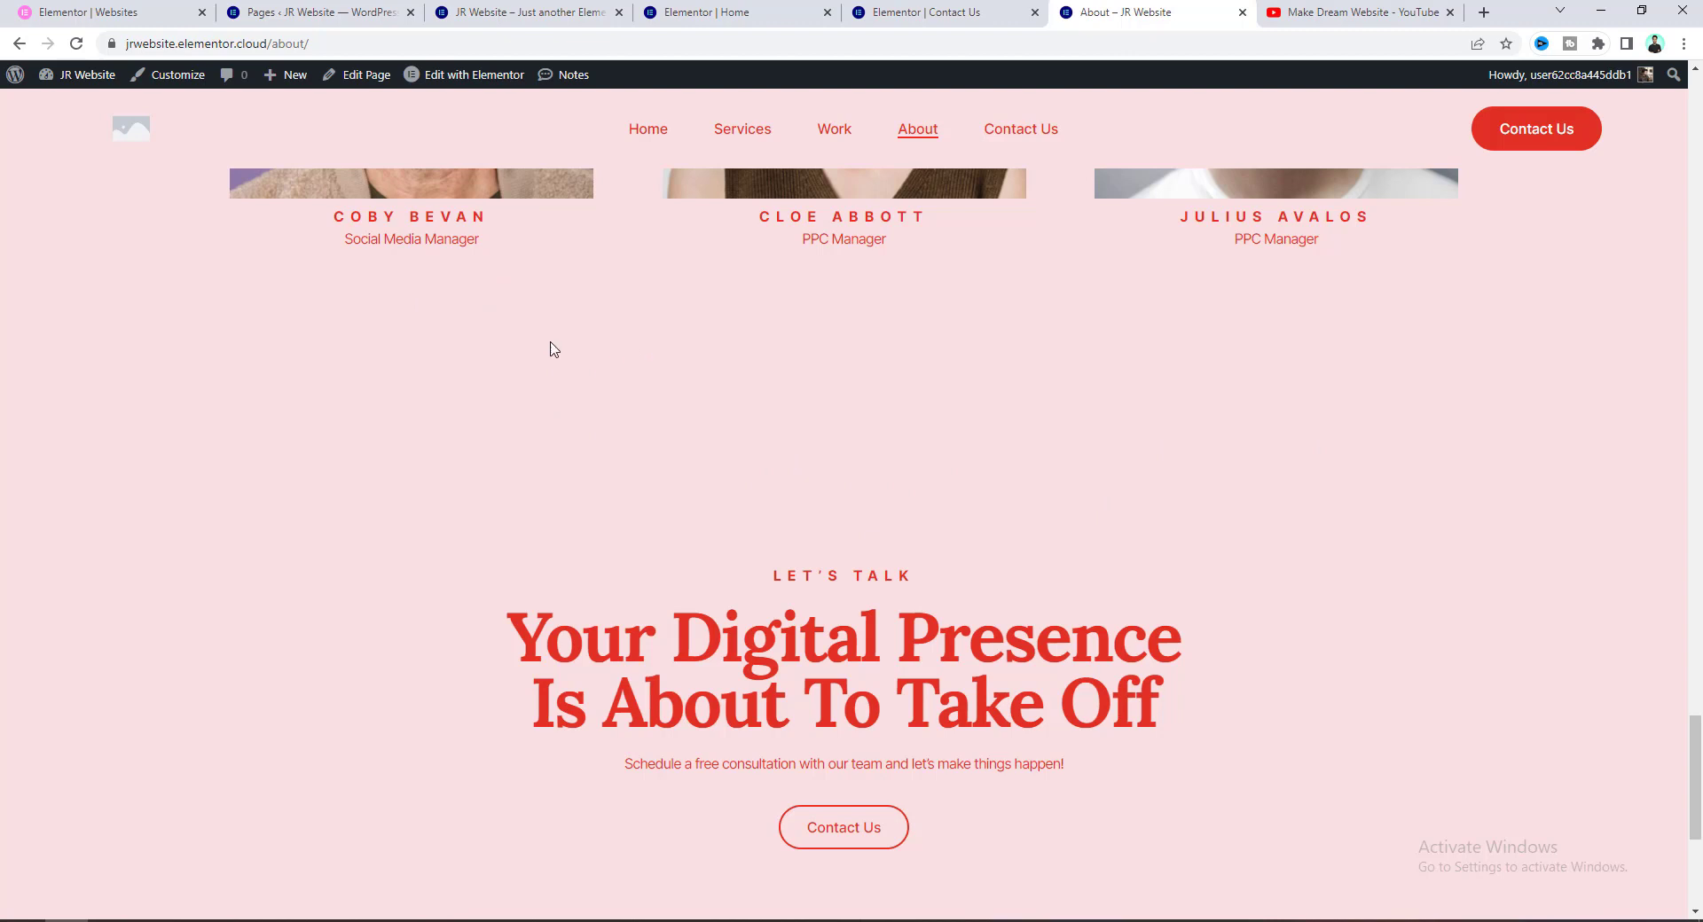
# Edit the site's Header template in Elementor and open the Menus screen from its navigation menu widget in a new browser tab.
pyautogui.moveTo(458, 78)
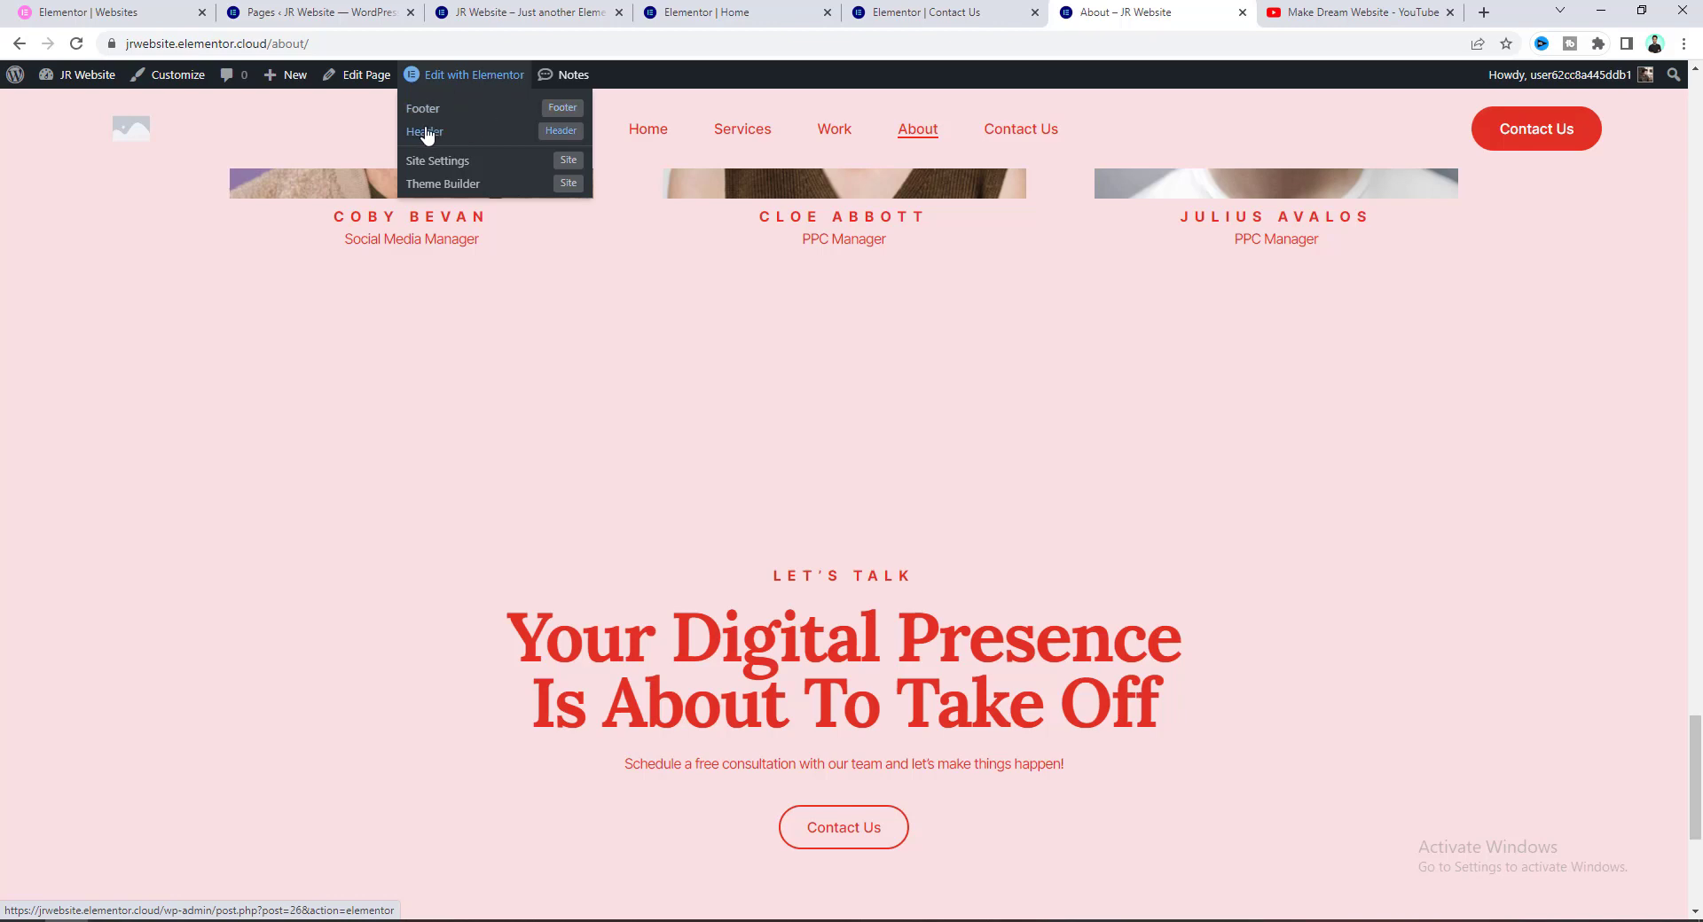
pyautogui.click(515, 139)
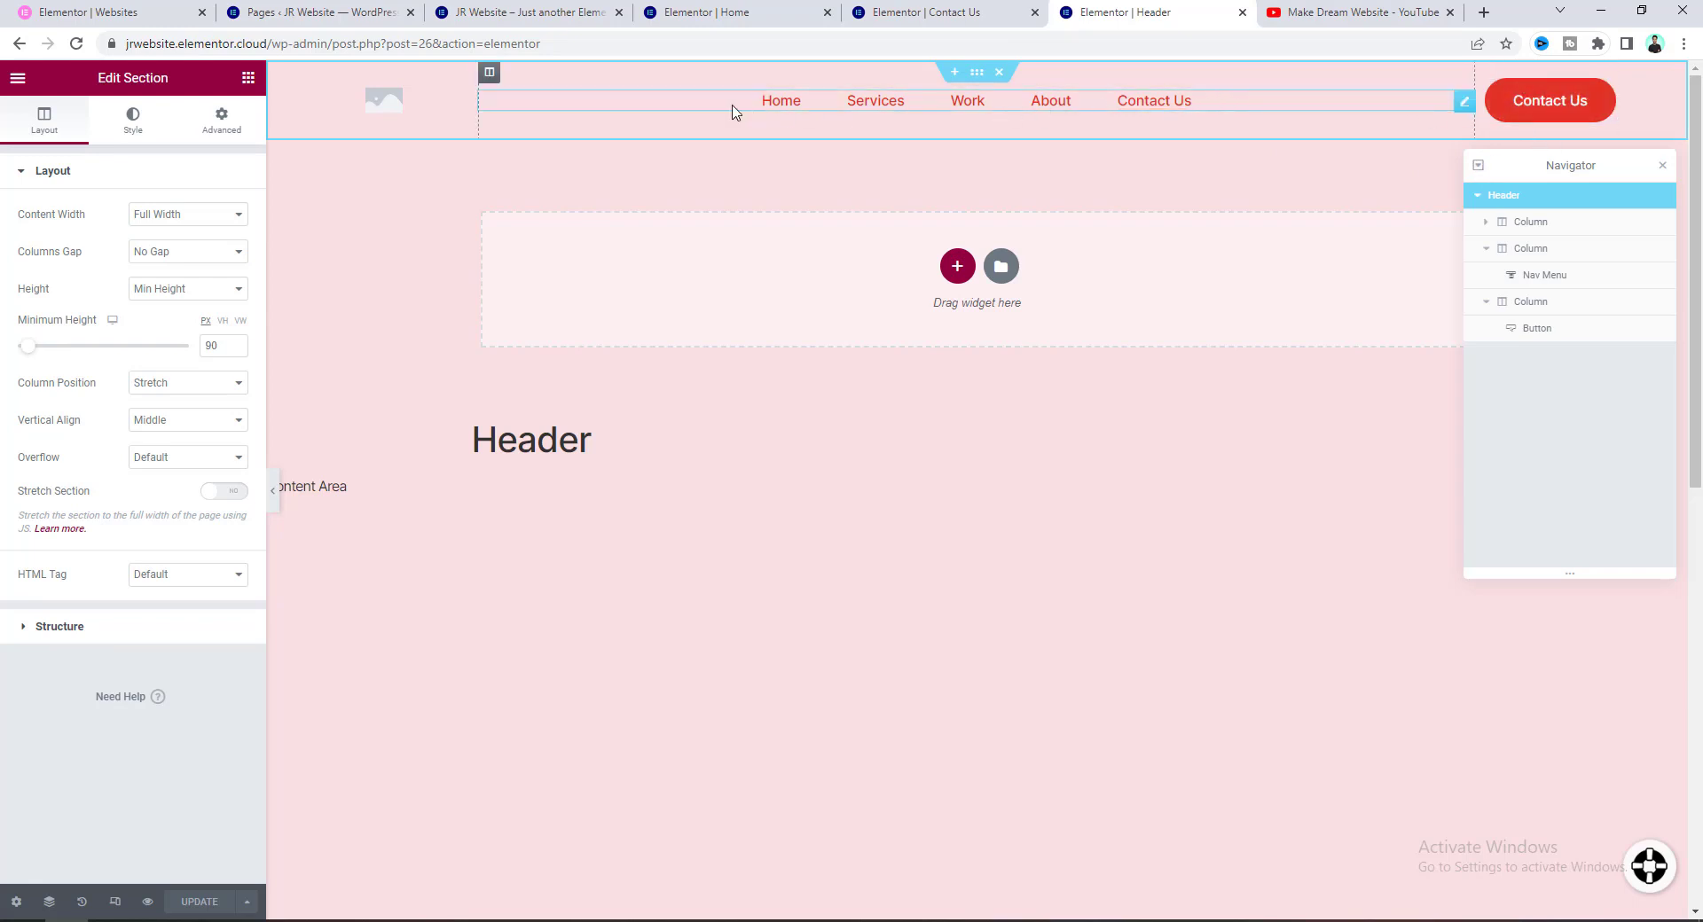
pyautogui.click(817, 107)
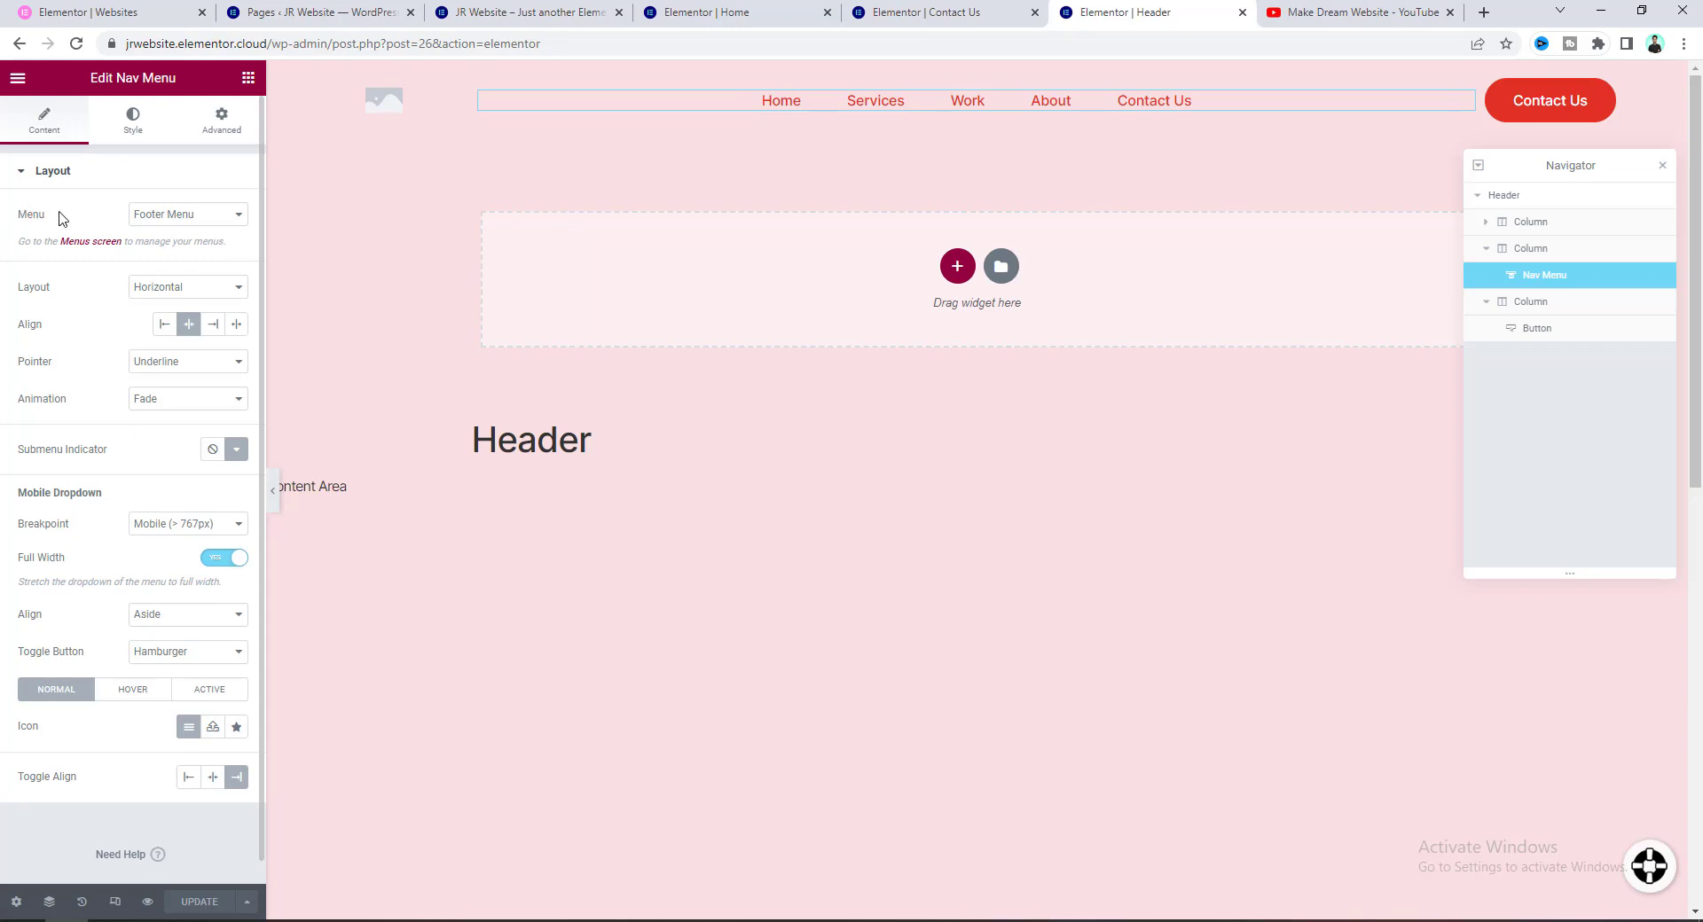
pyautogui.click(139, 225)
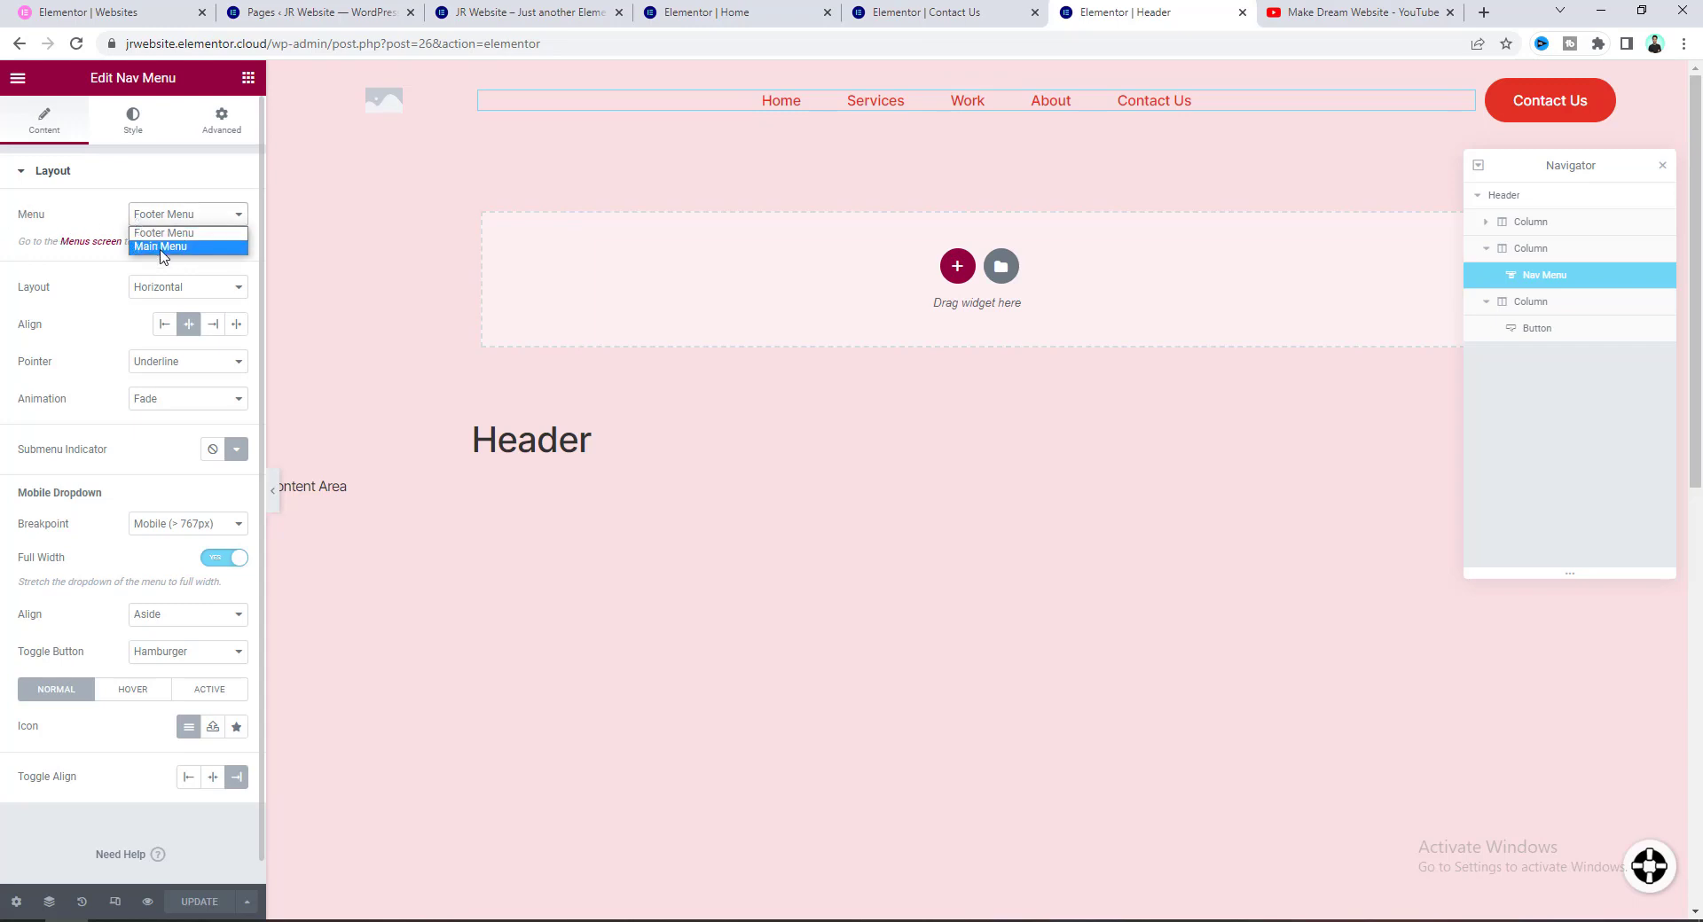
pyautogui.click(142, 243)
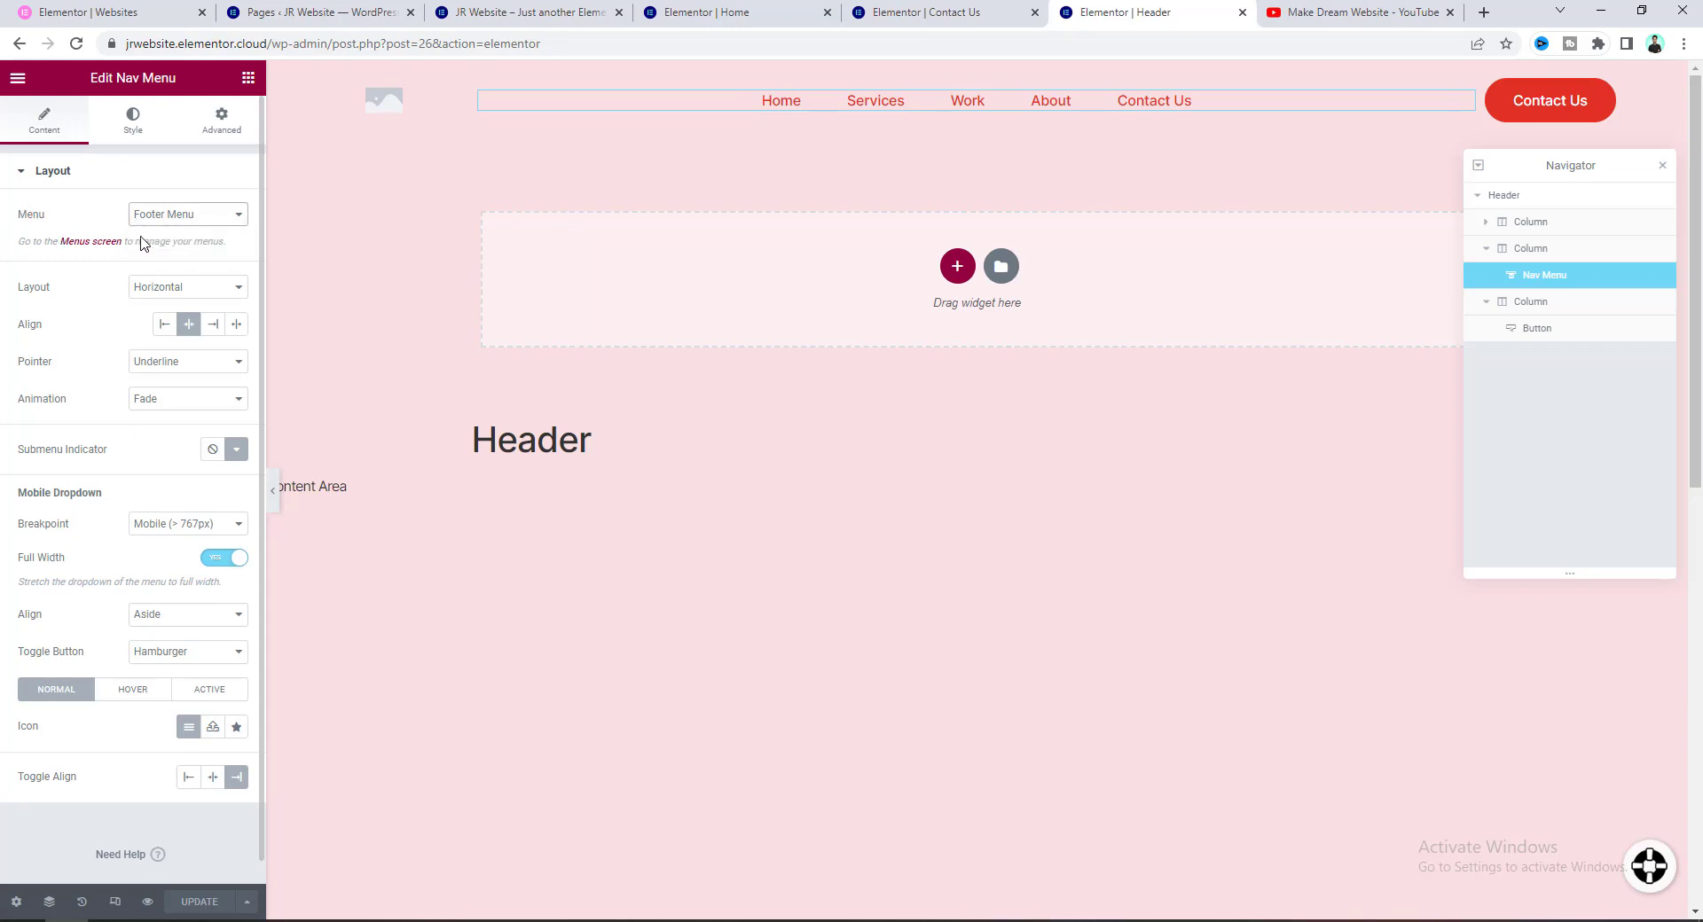
pyautogui.rightClick(79, 248)
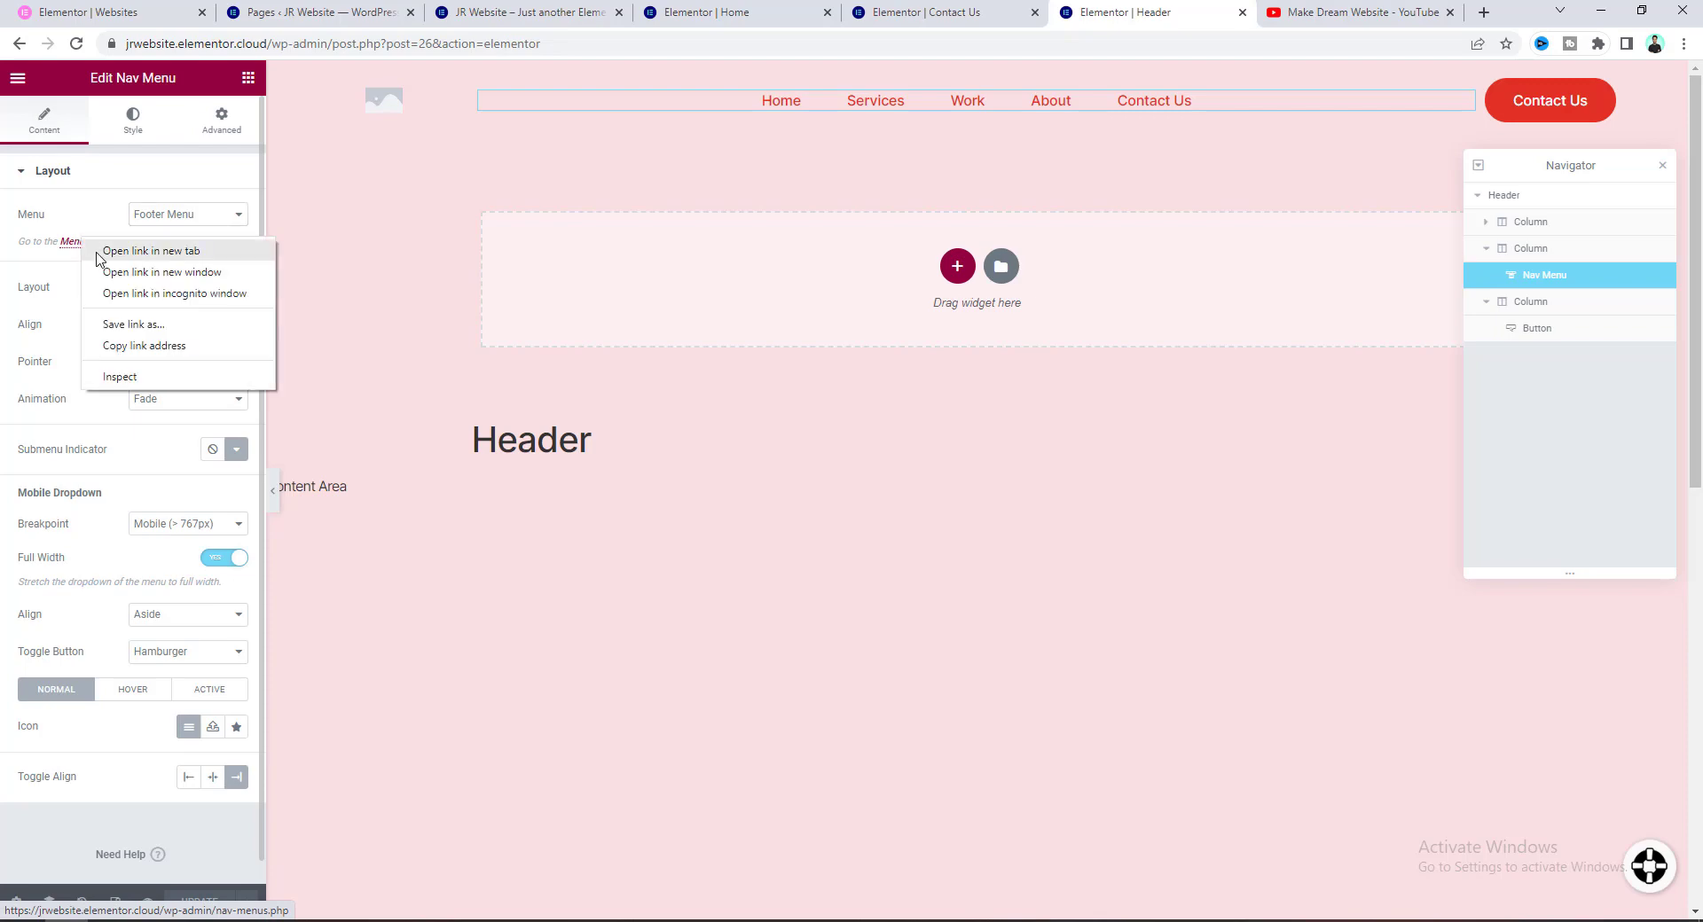
pyautogui.click(98, 257)
pyautogui.hotkey('ctrl', 'Tab')
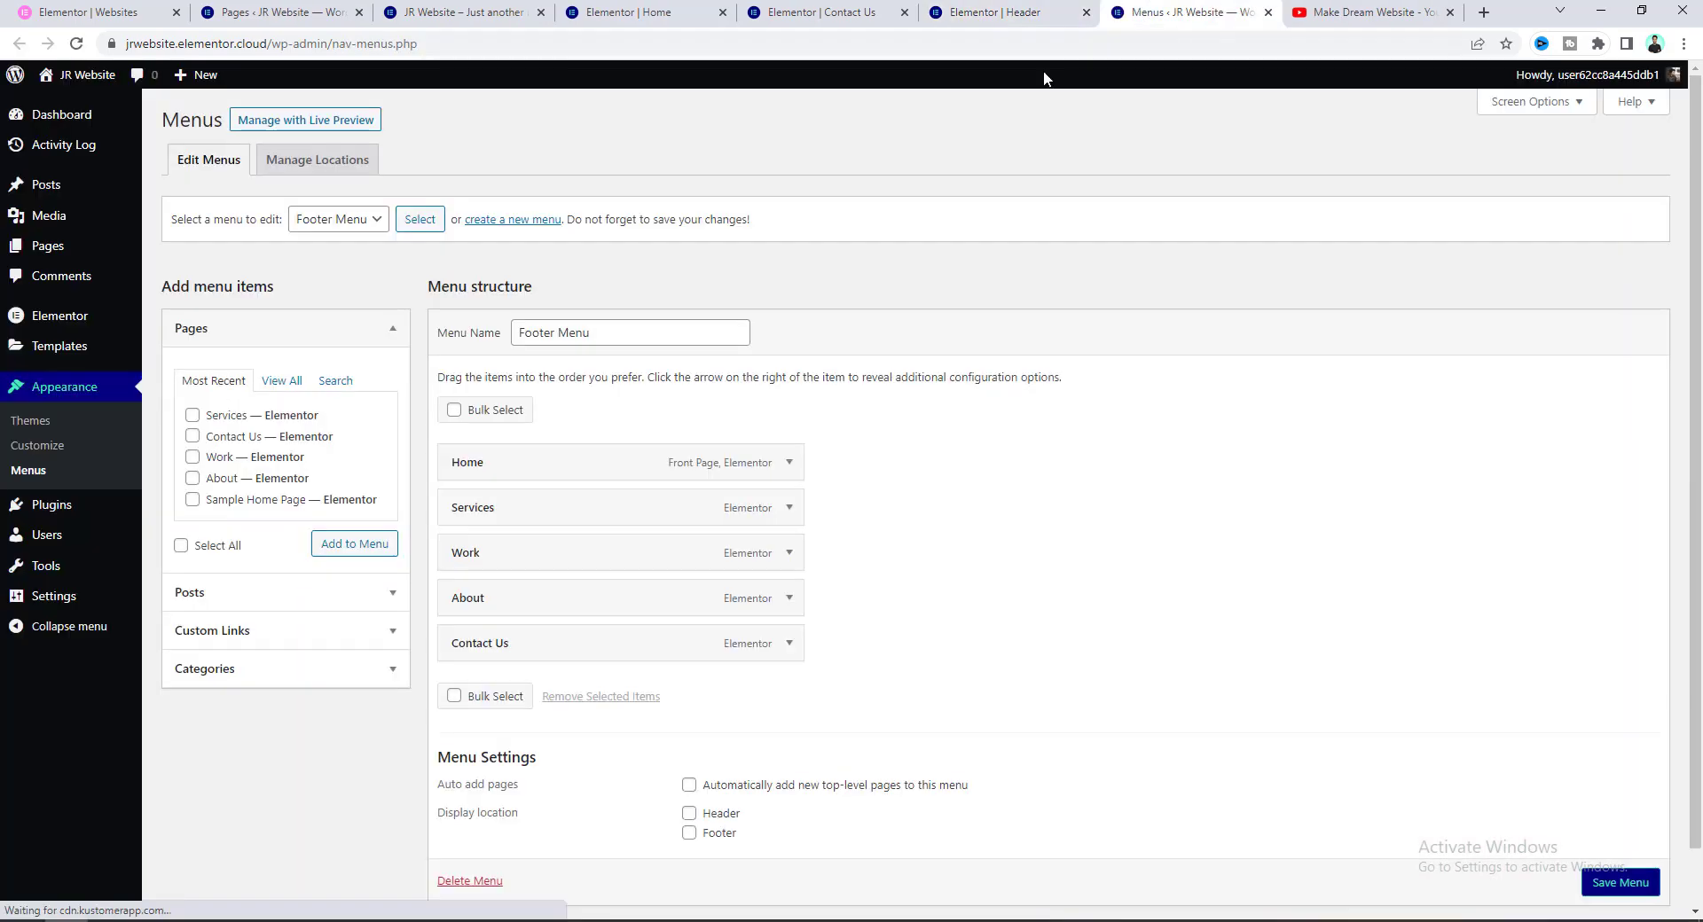
# Move About directly below Home in the Footer Menu, save the menu, and reload the Header template in Elementor.
pyautogui.click(338, 220)
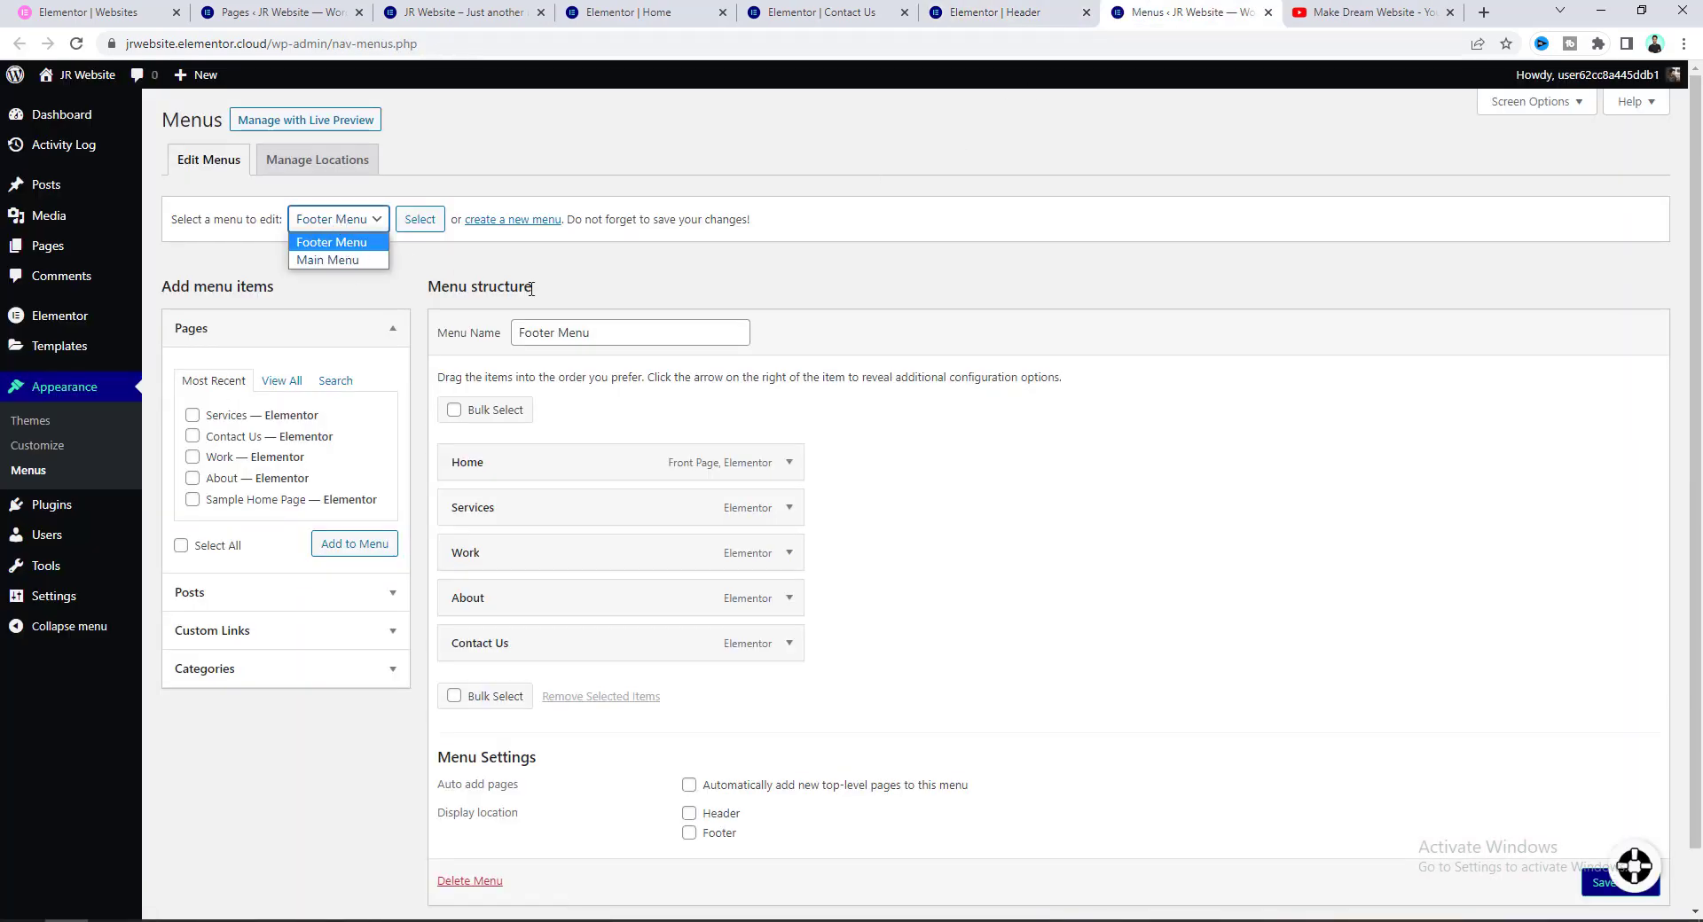
pyautogui.click(563, 290)
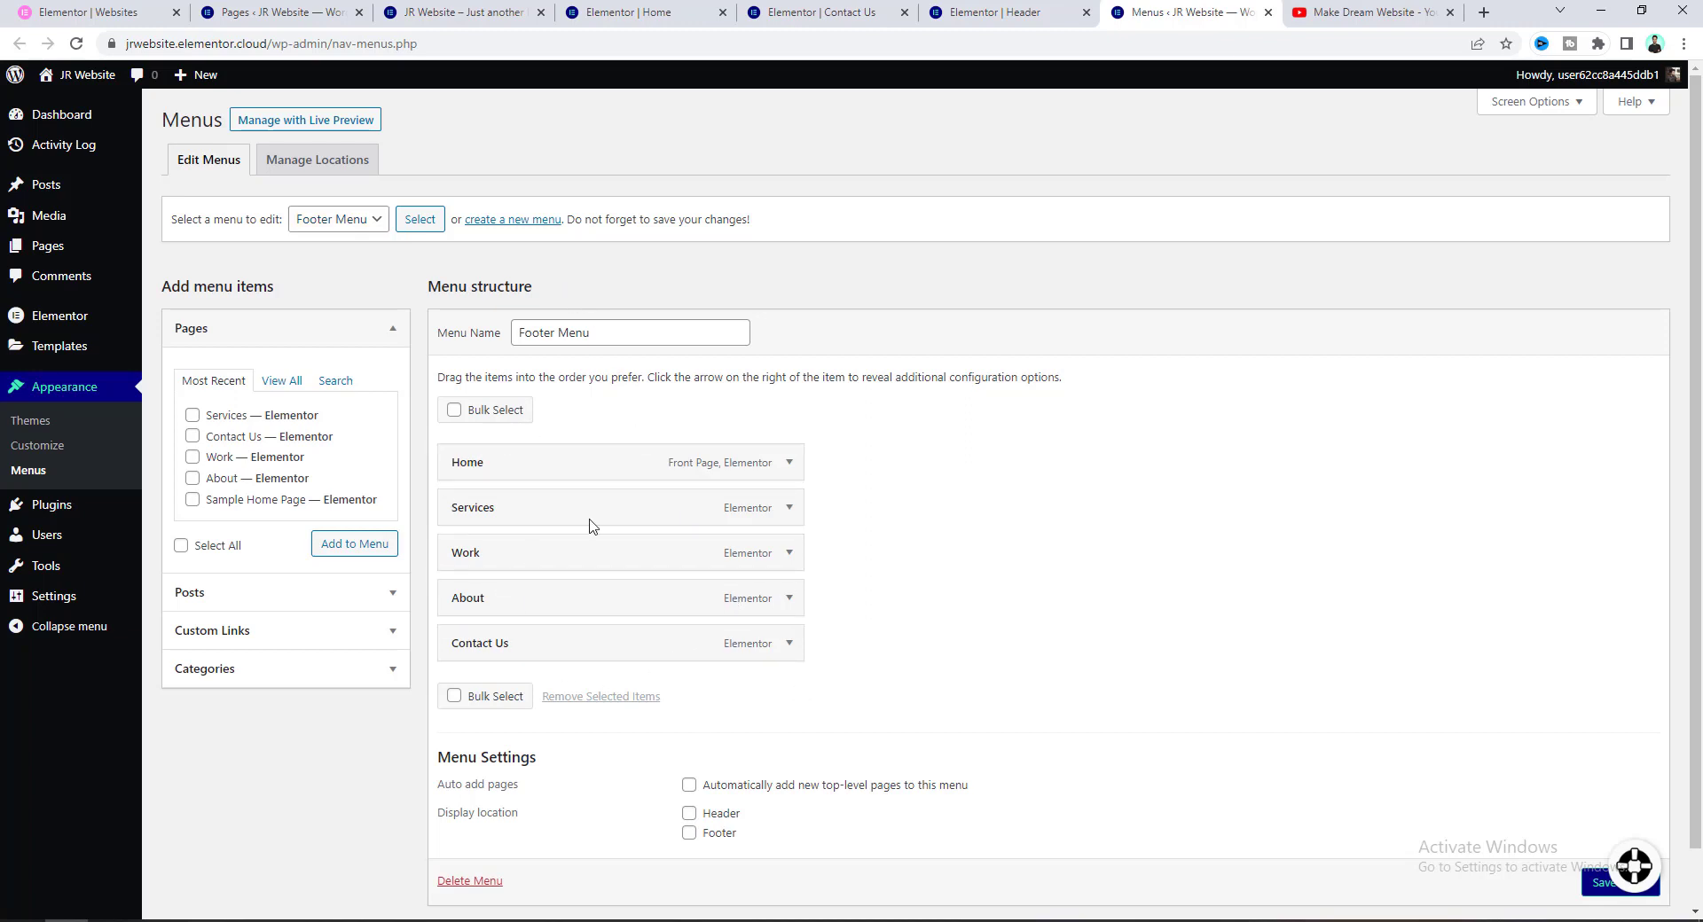
pyautogui.click(789, 599)
pyautogui.scroll(-2, 496, 723)
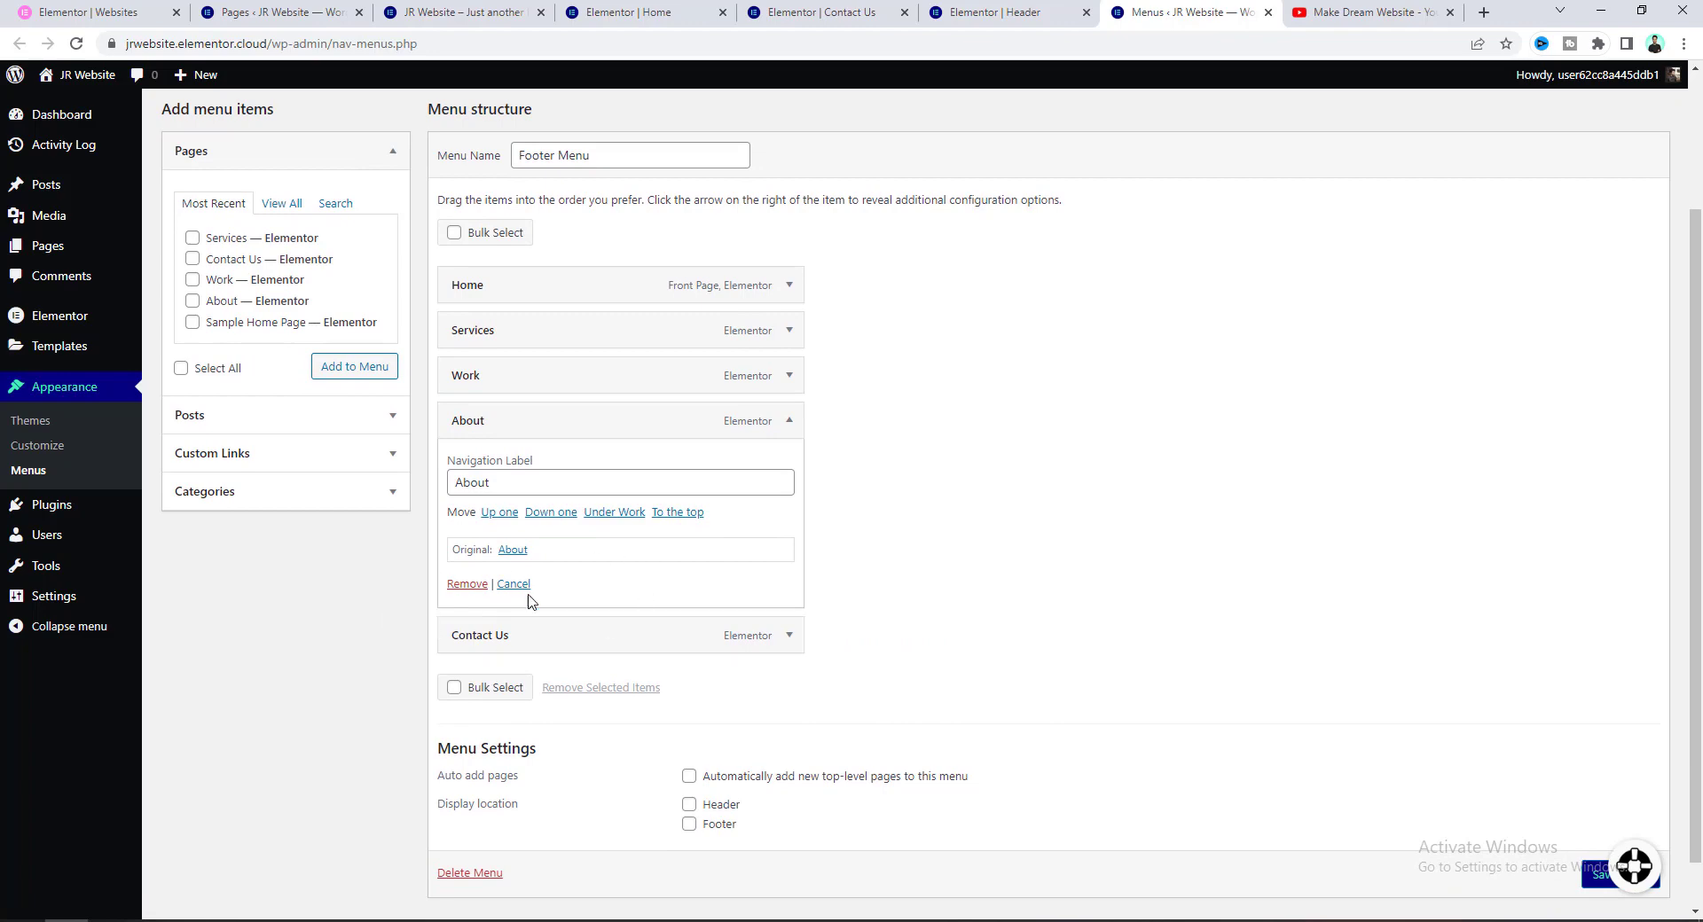
pyautogui.click(789, 421)
pyautogui.moveTo(557, 551); pyautogui.dragTo(551, 460)
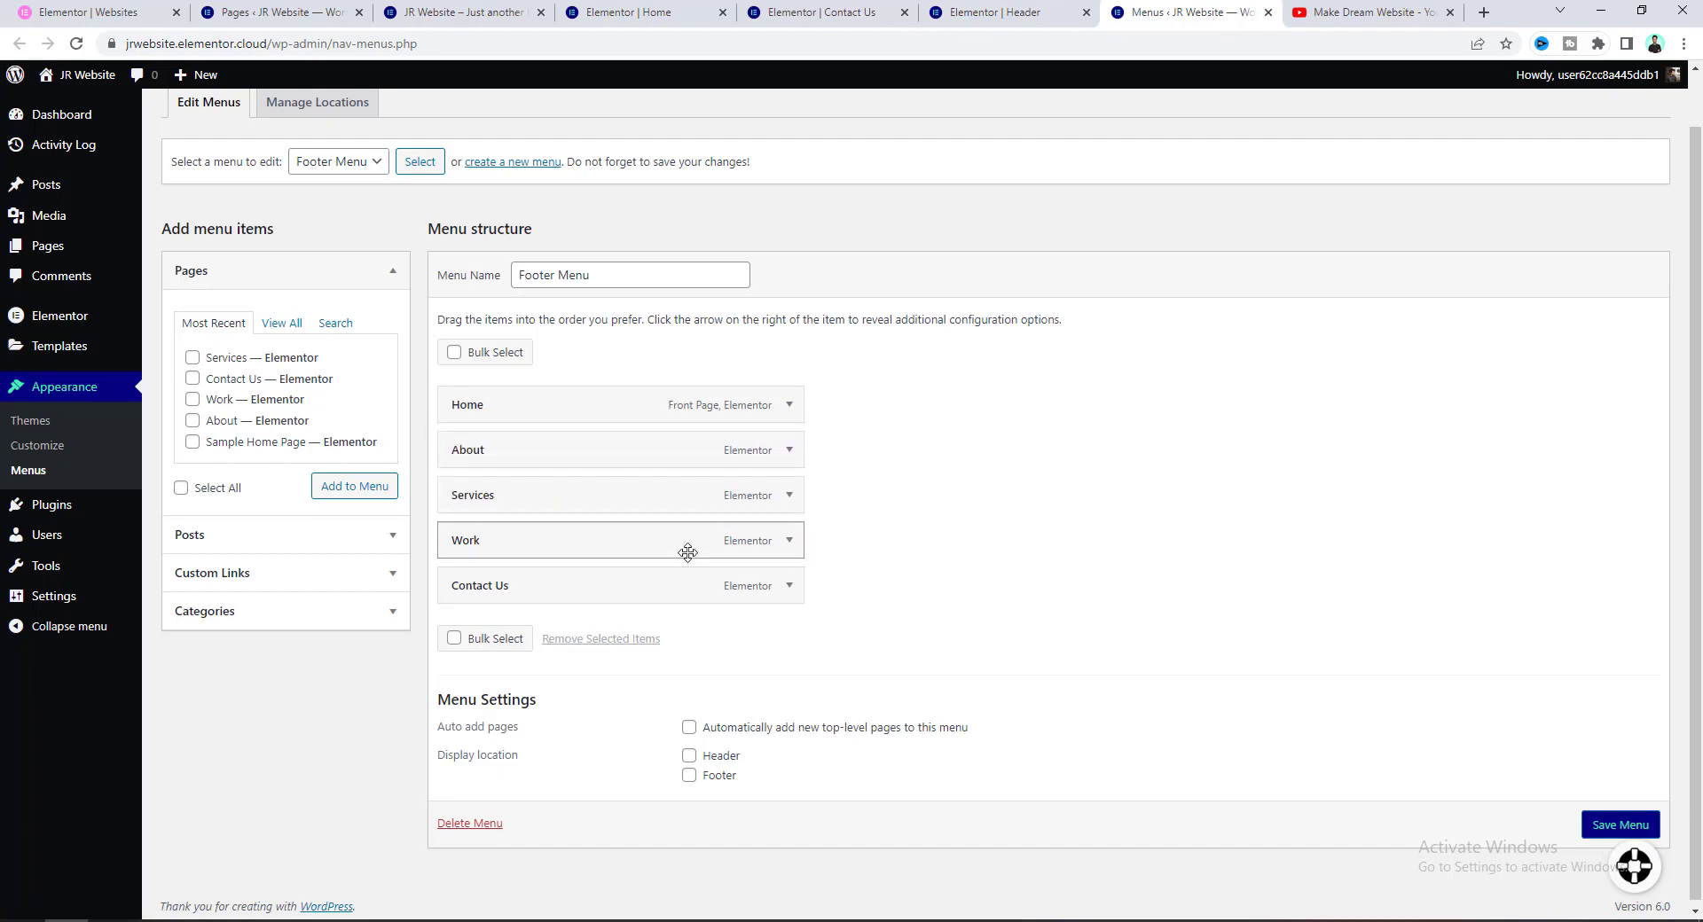
pyautogui.click(1599, 838)
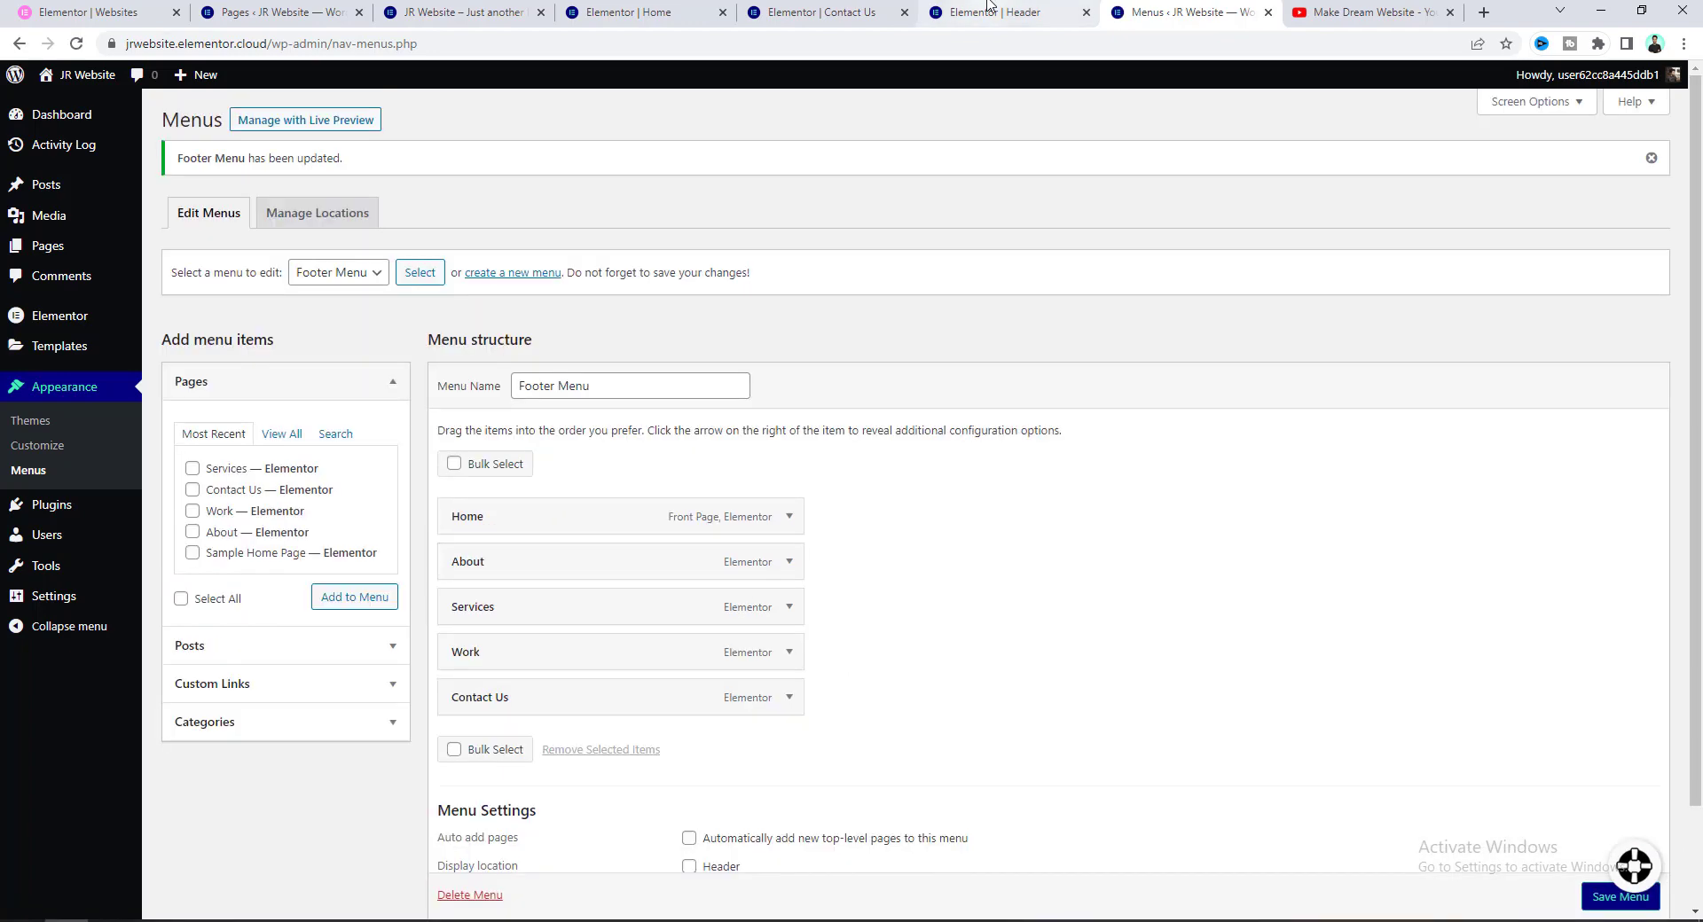
pyautogui.click(994, 11)
pyautogui.click(77, 44)
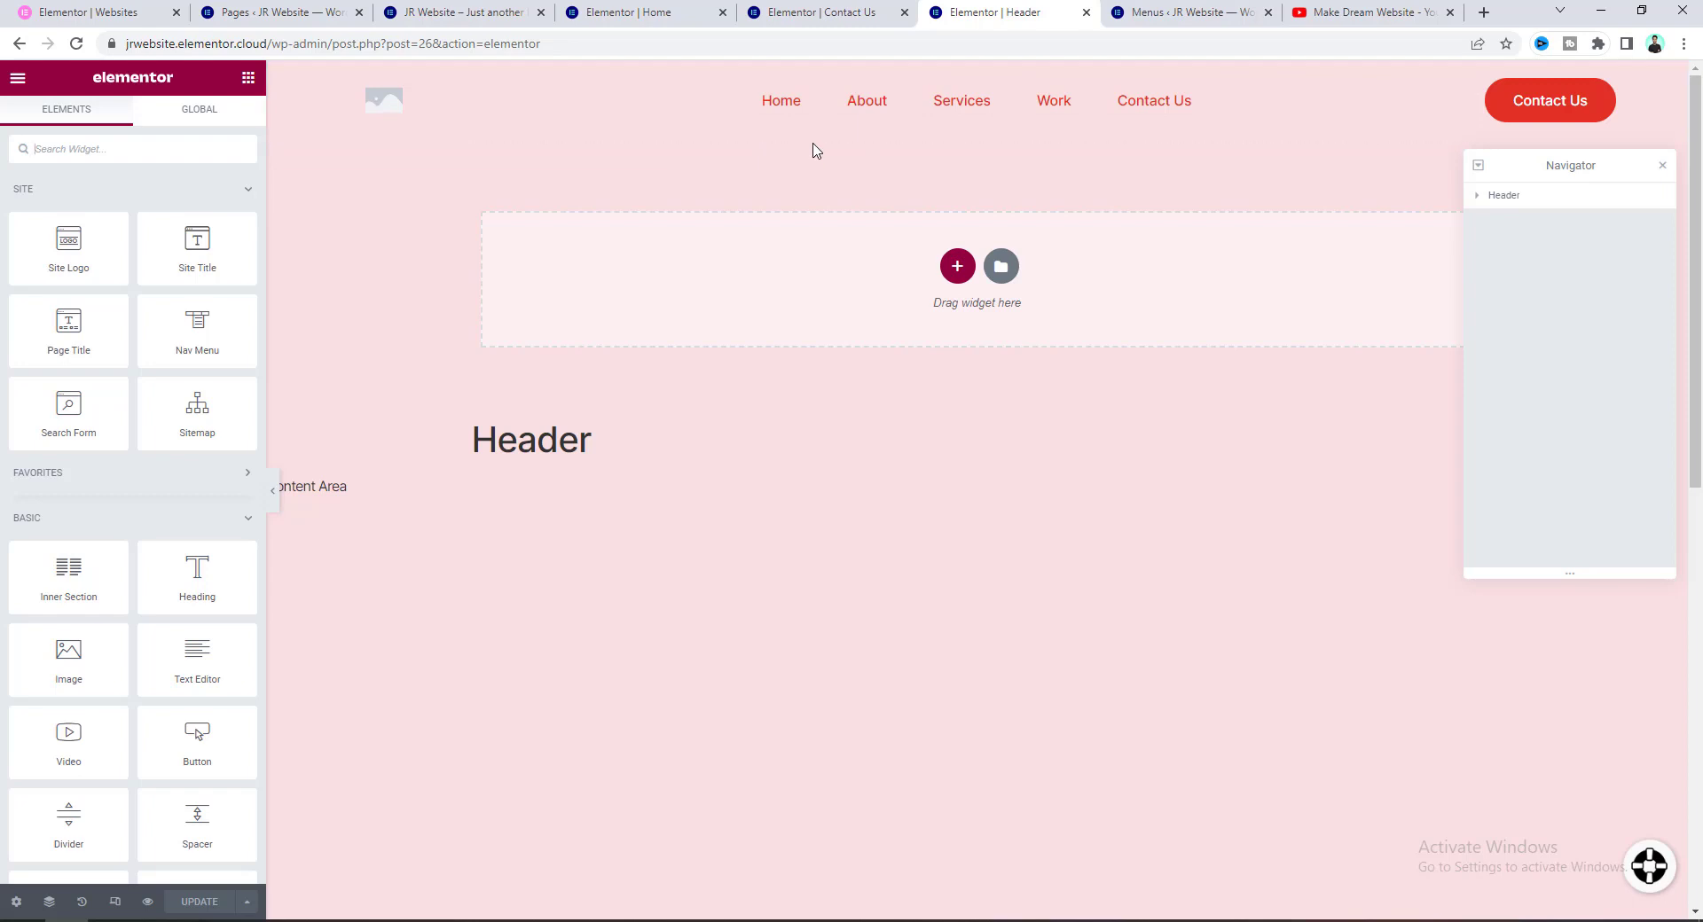
# Upload JFR.png as the site logo in the Site Identity settings, update the site and close the settings.
pyautogui.click(373, 109)
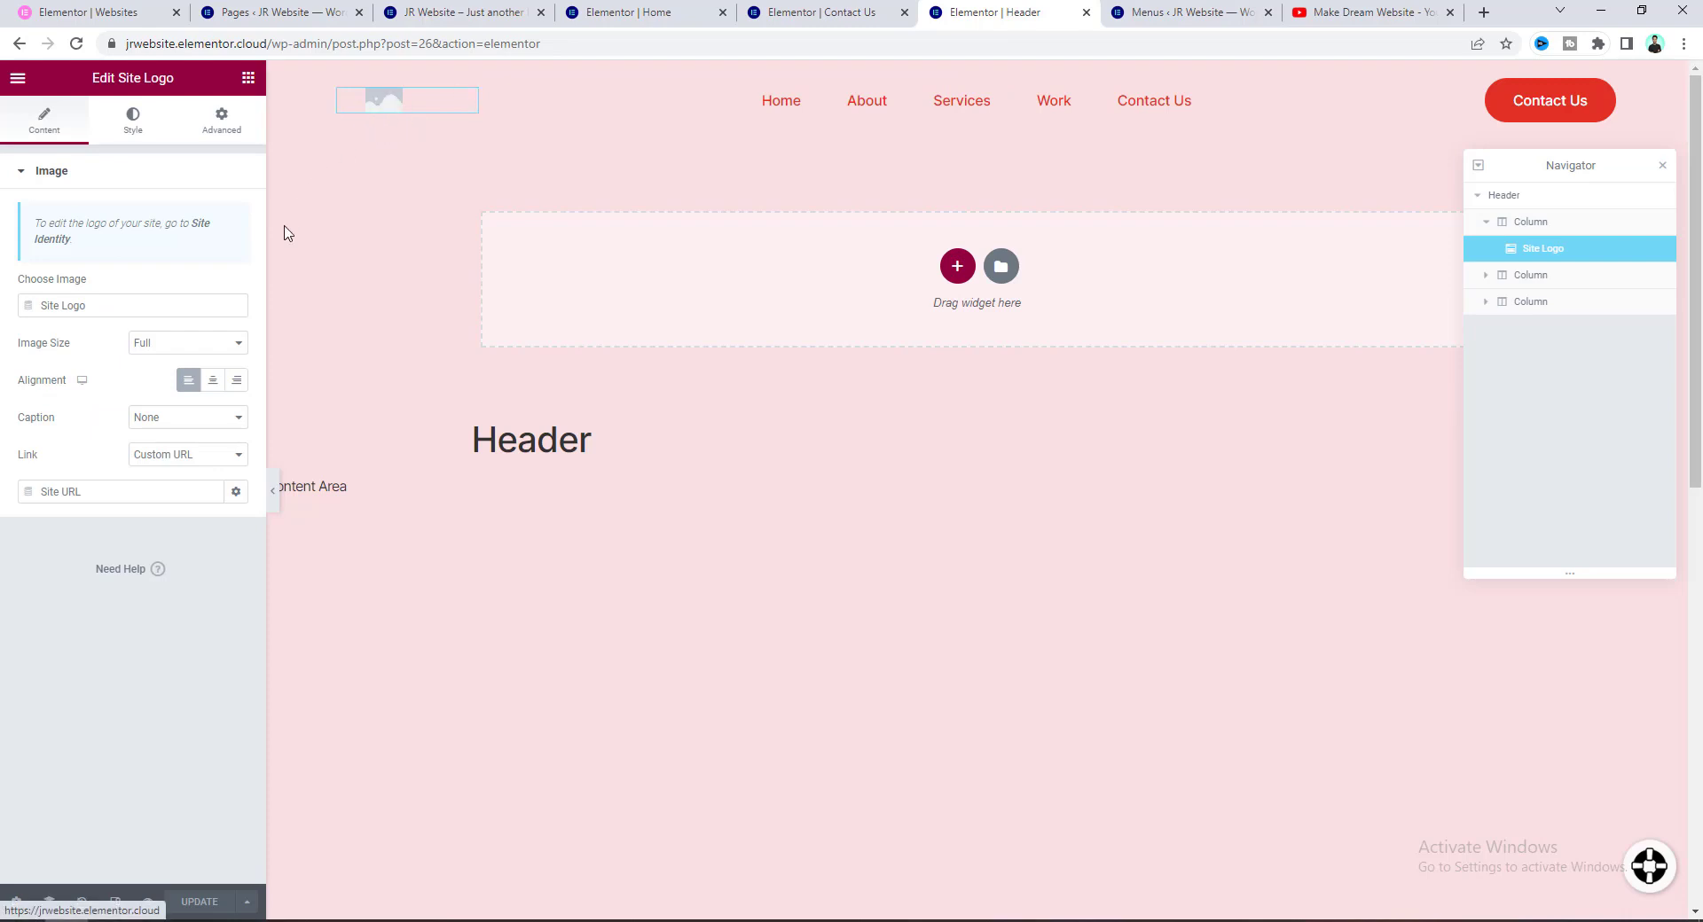
pyautogui.click(198, 229)
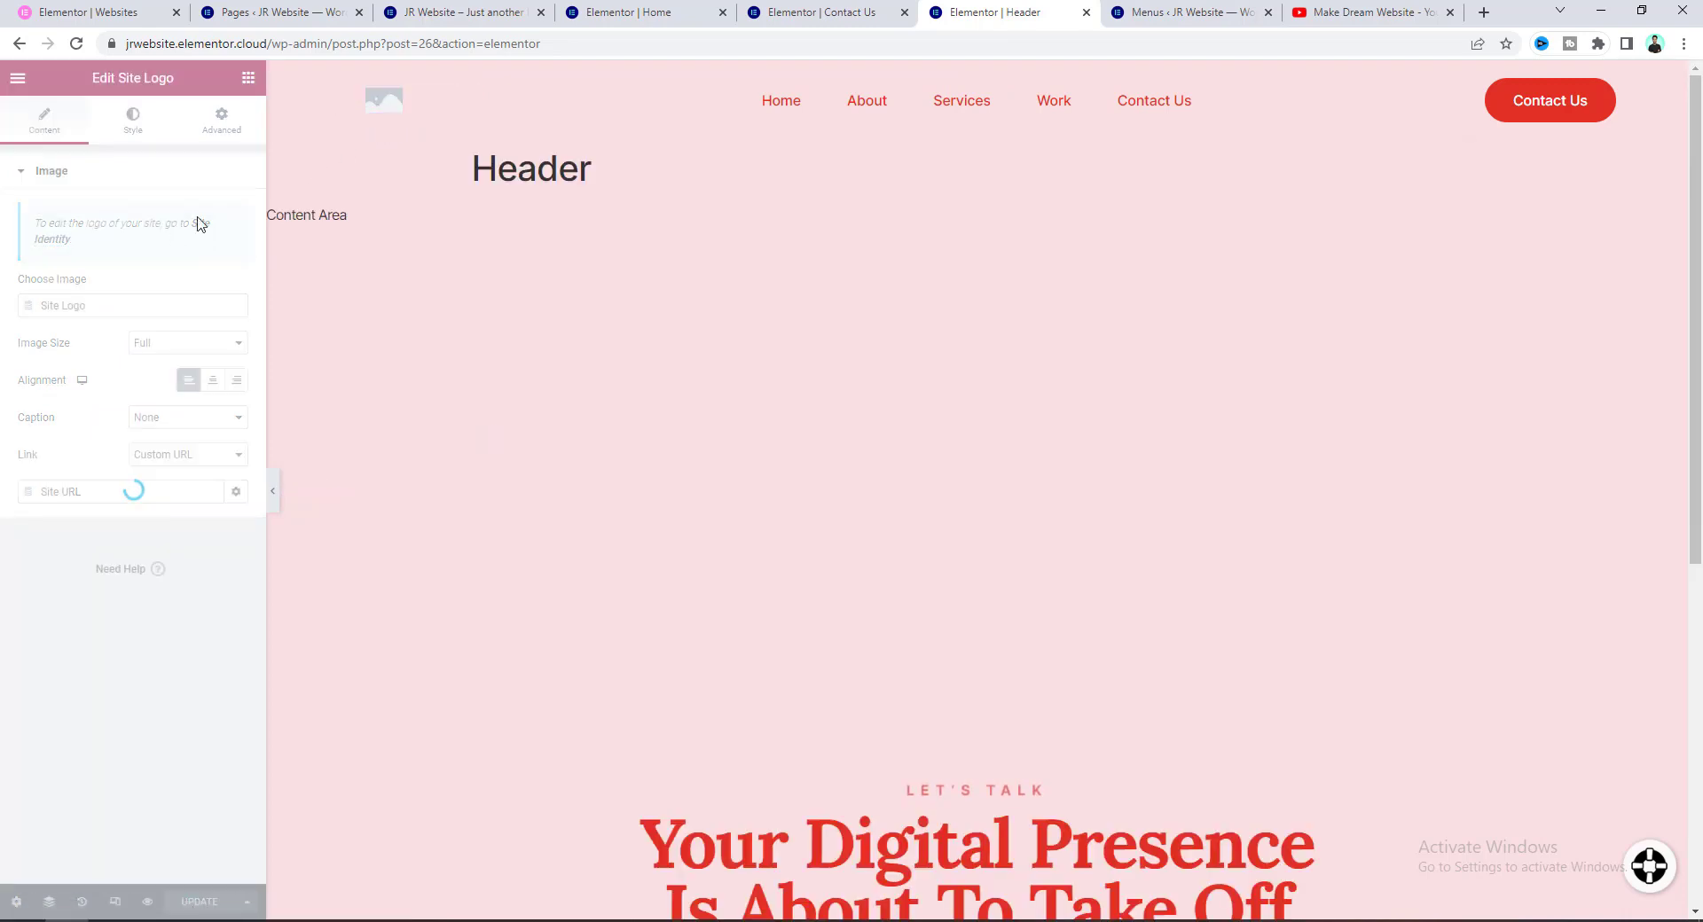
pyautogui.moveTo(163, 441)
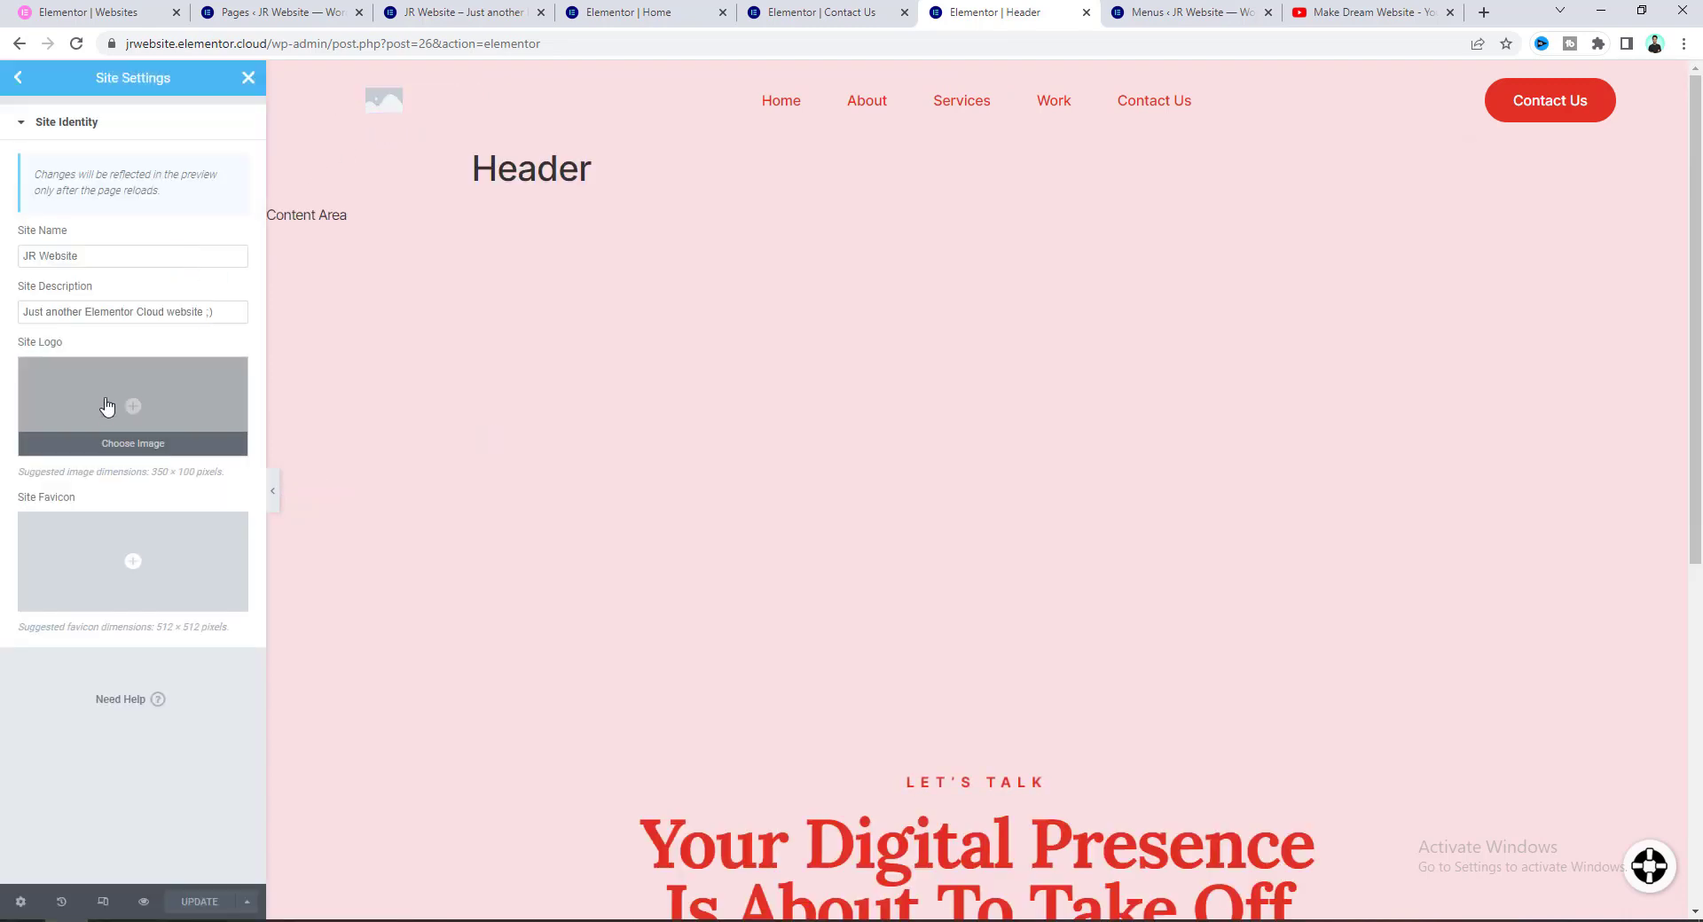
pyautogui.click(106, 406)
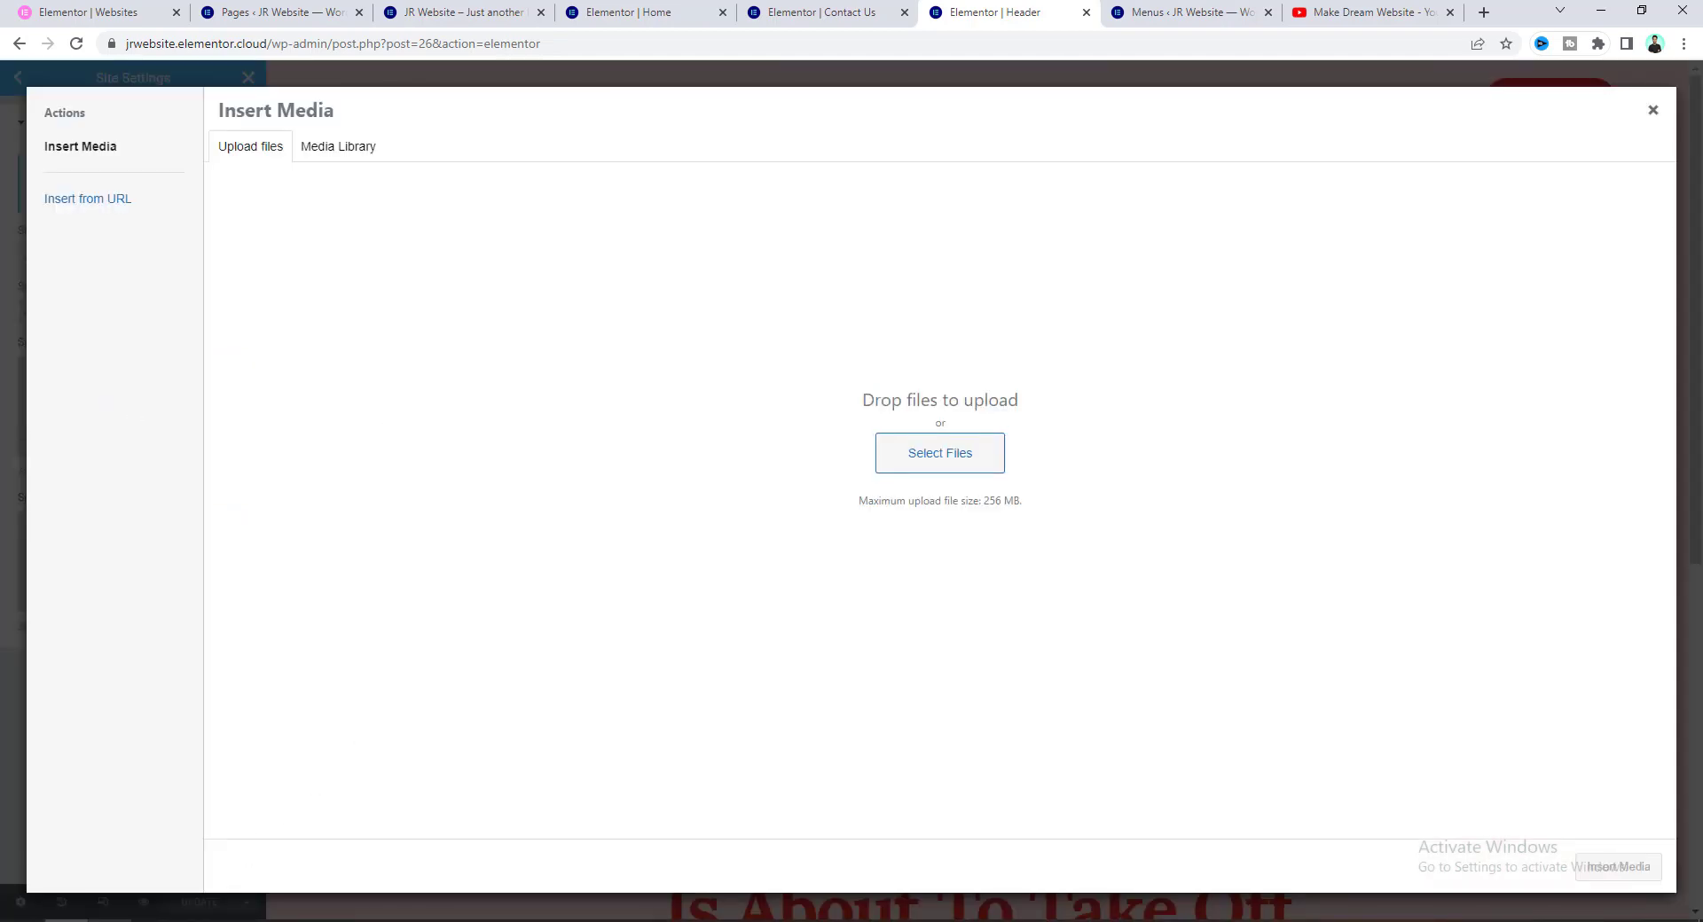
pyautogui.hotkey('alt', 'Tab')
pyautogui.moveTo(388, 237); pyautogui.dragTo(887, 530)
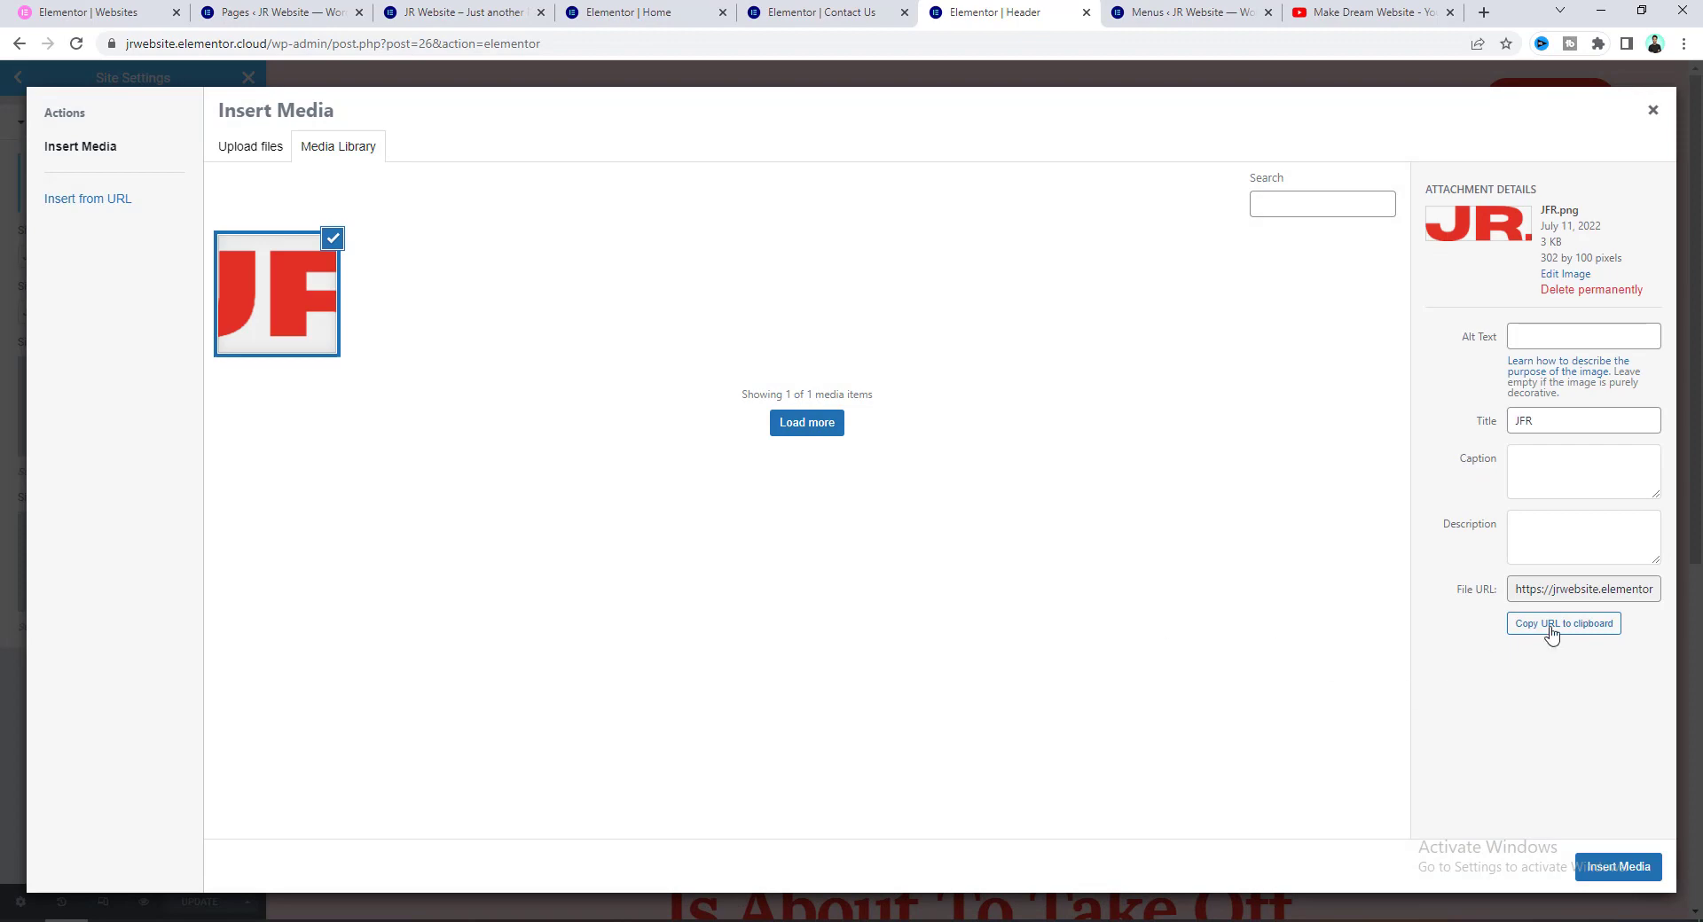
pyautogui.click(1611, 864)
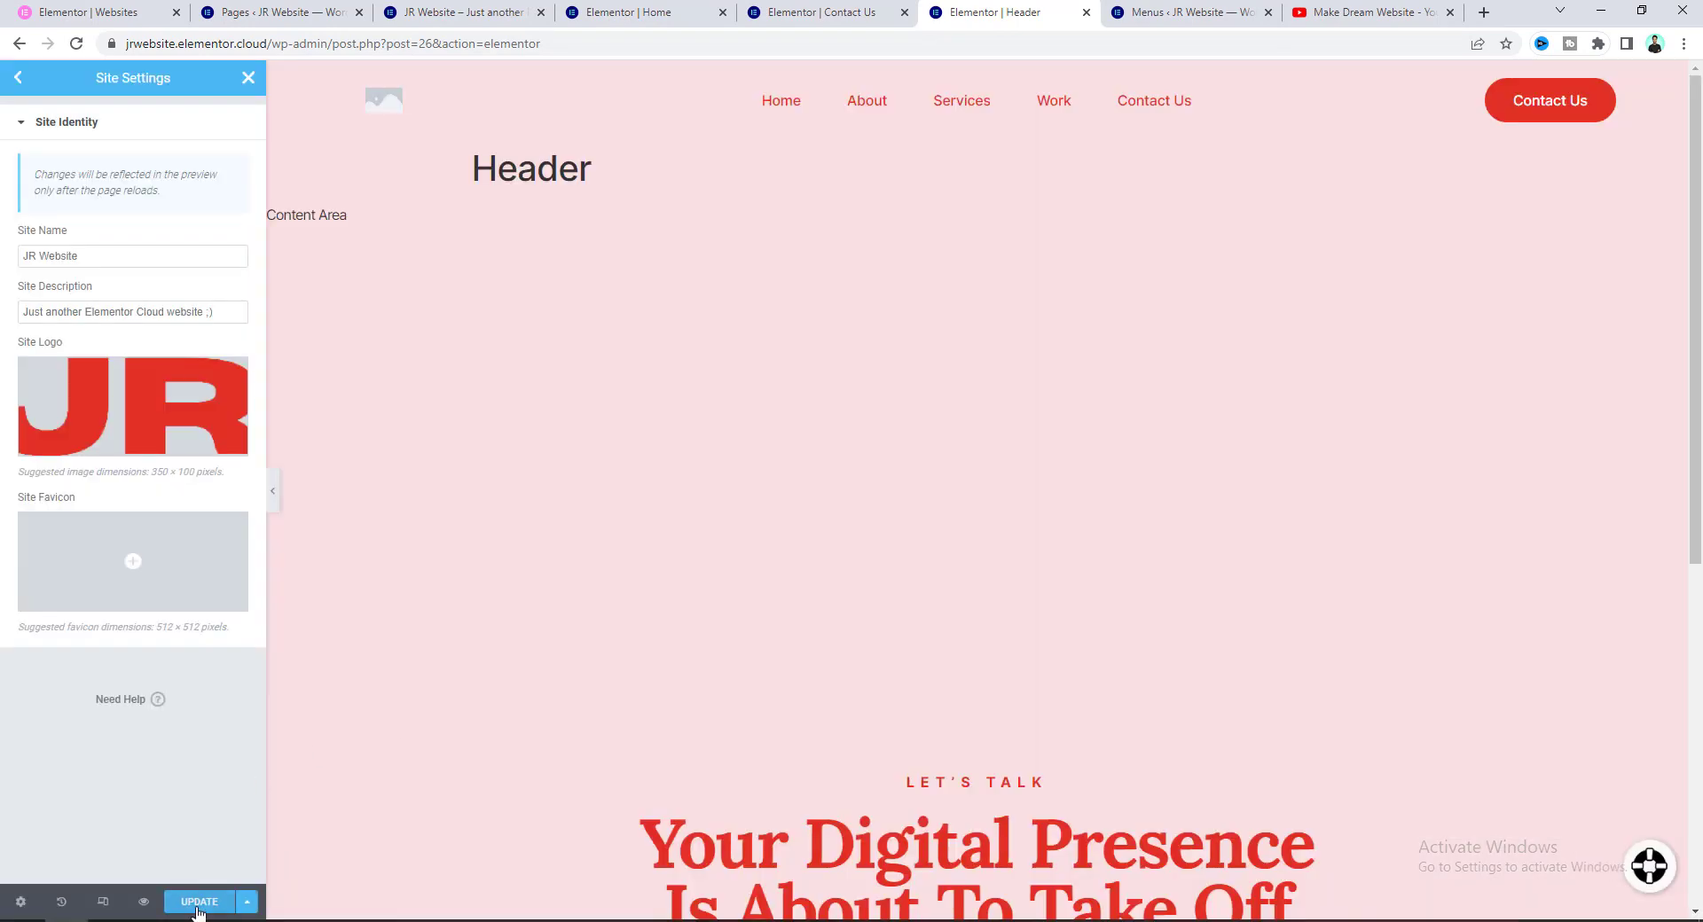
pyautogui.click(197, 902)
pyautogui.click(248, 79)
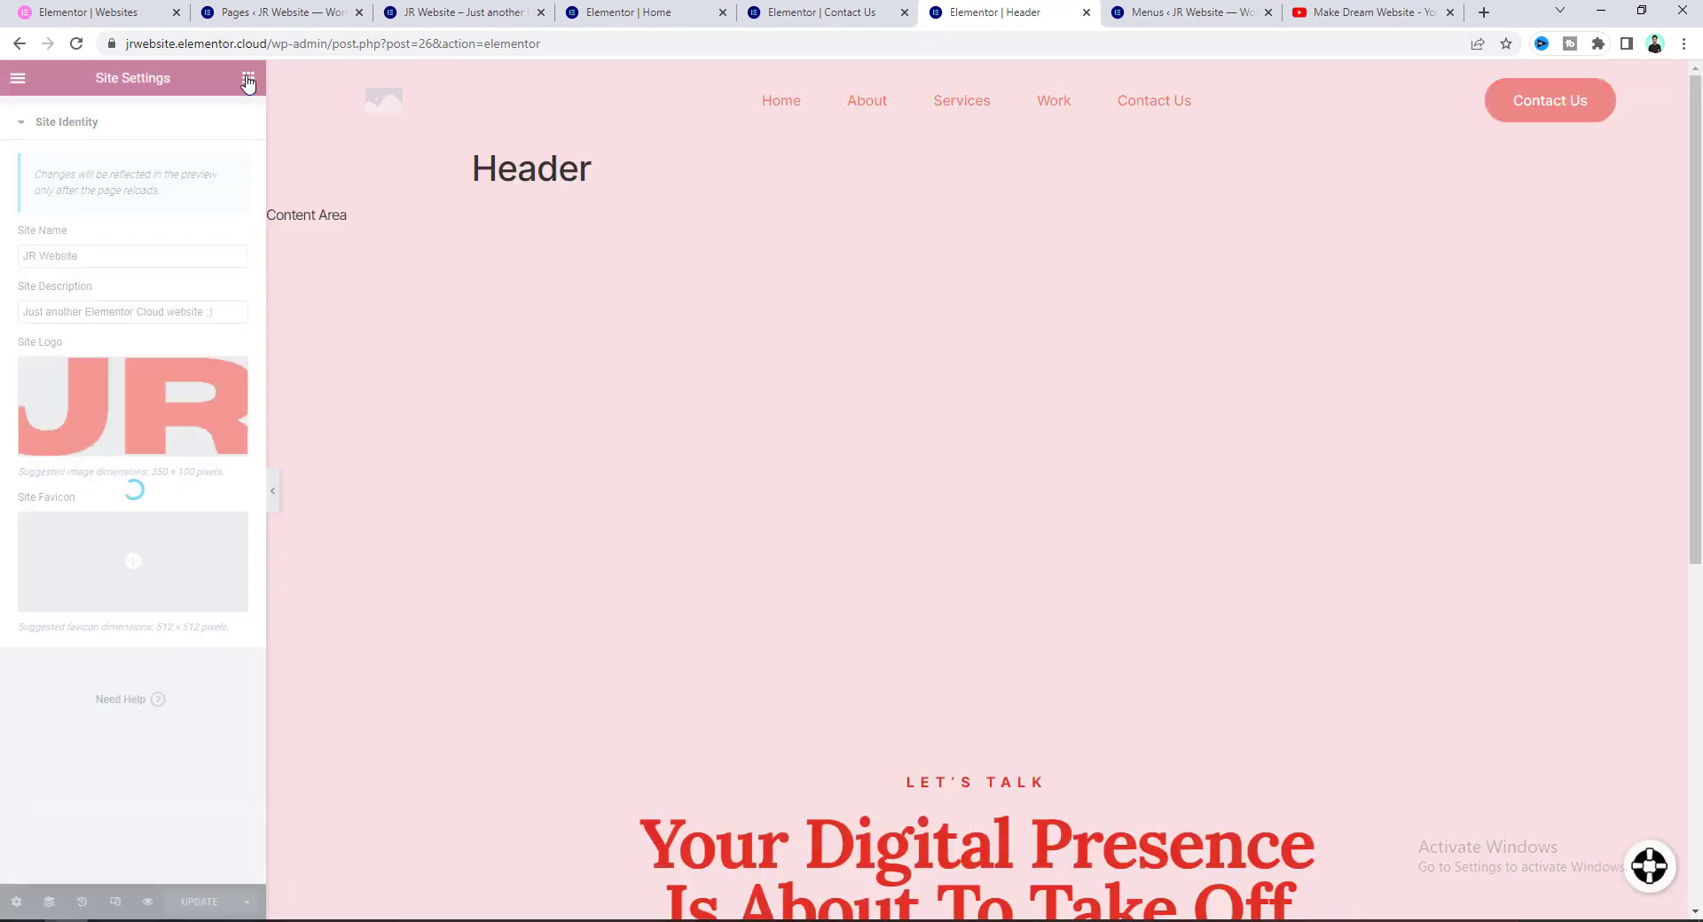
# Reload the Header template in Elementor, and open the site's Footer template for editing from the live Services page.
pyautogui.click(76, 44)
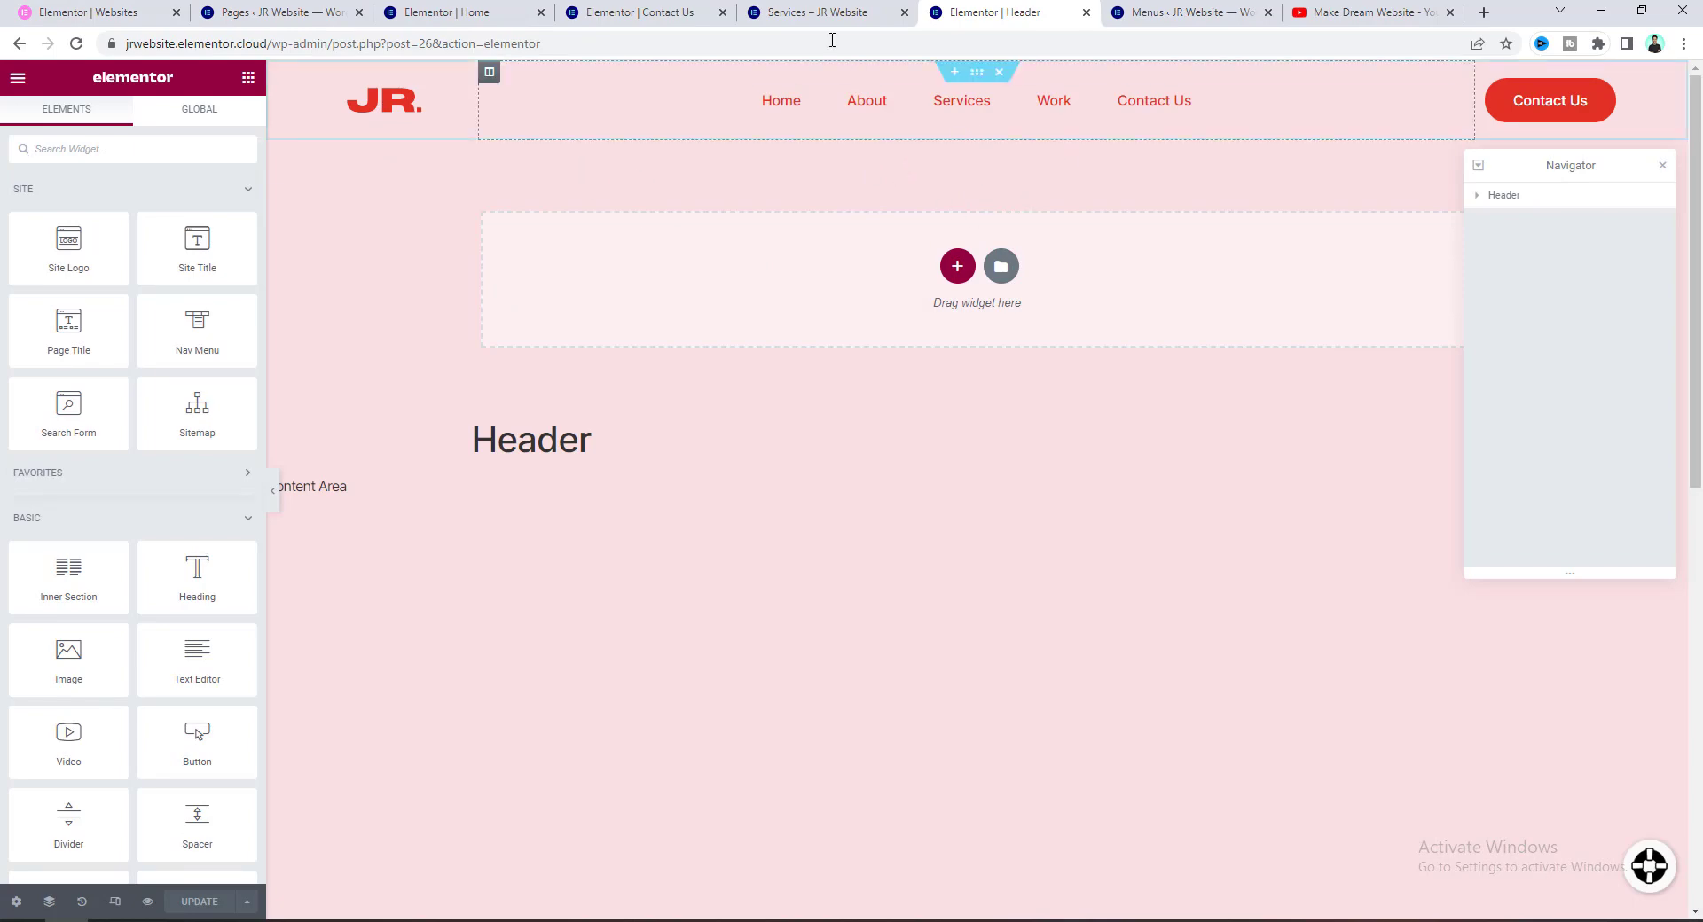
pyautogui.click(805, 18)
pyautogui.moveTo(455, 80)
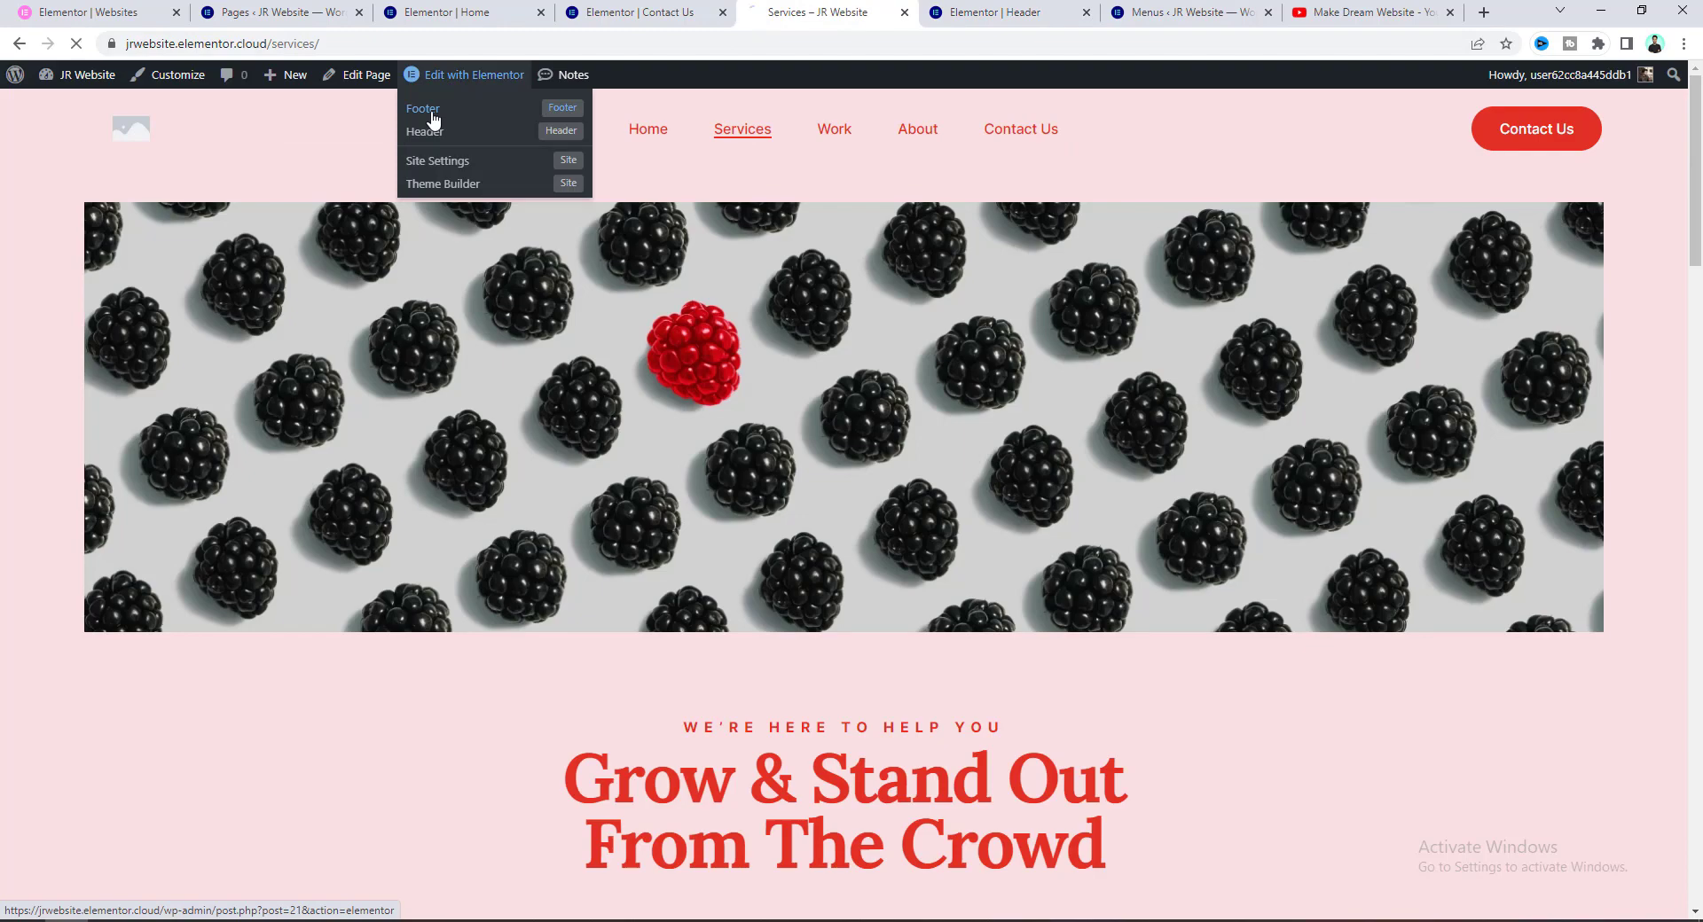
pyautogui.scroll(-8, 711, 366)
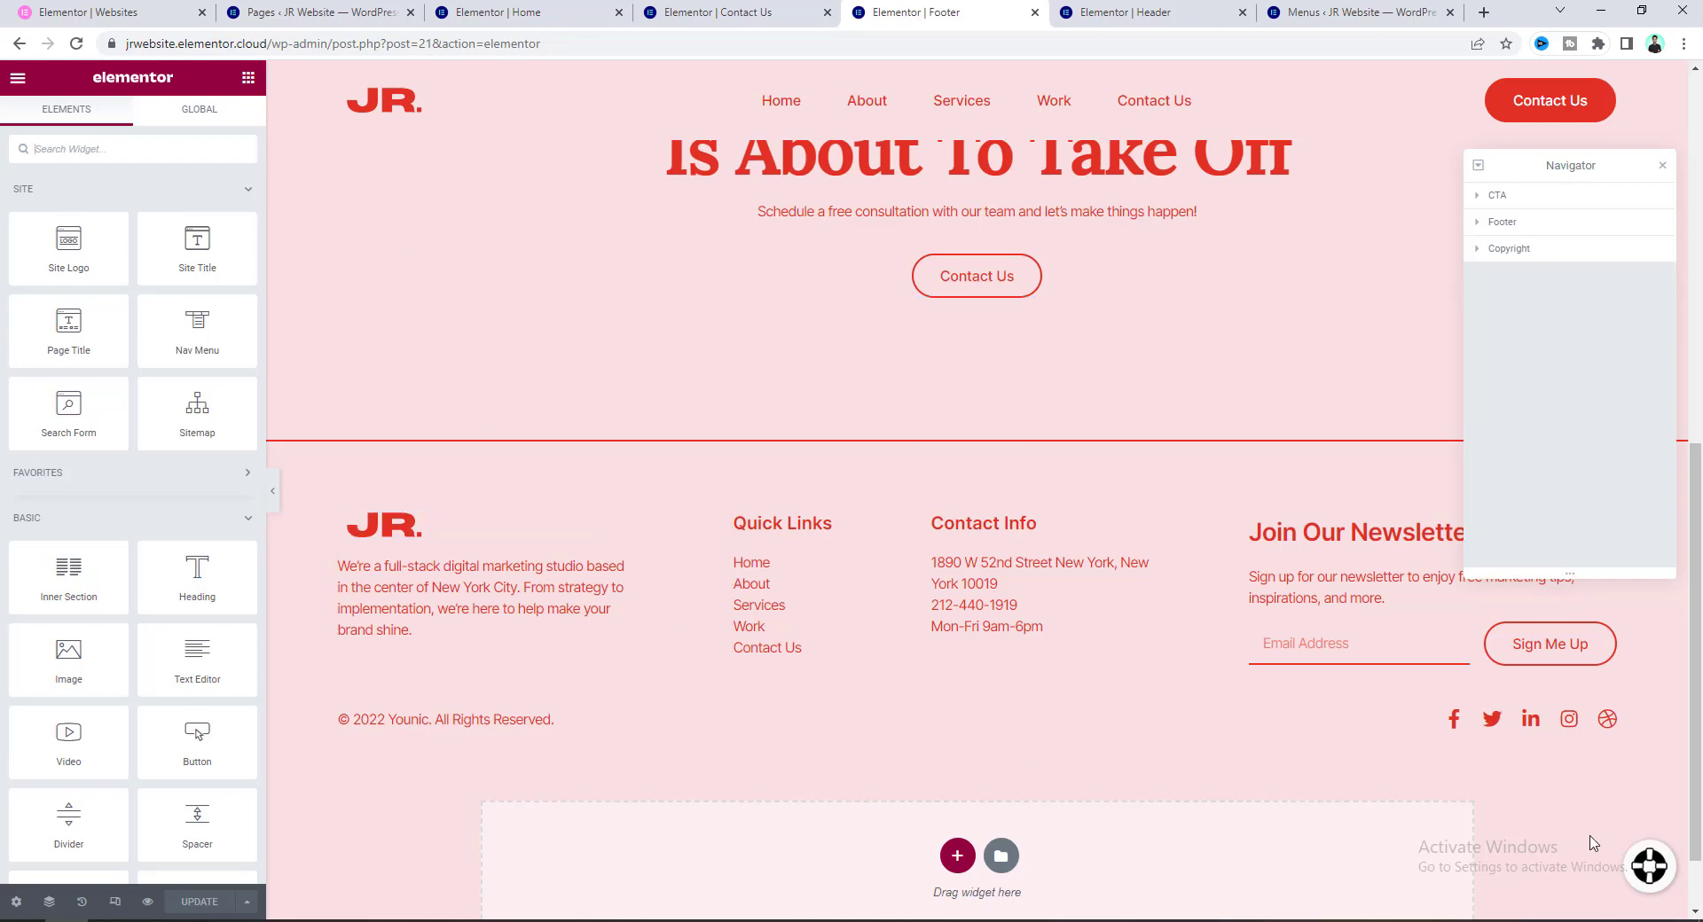
# Replace the Dribbble icon in the footer's social icons with the Github icon, open the footer's description text, and update the template.
pyautogui.click(1493, 725)
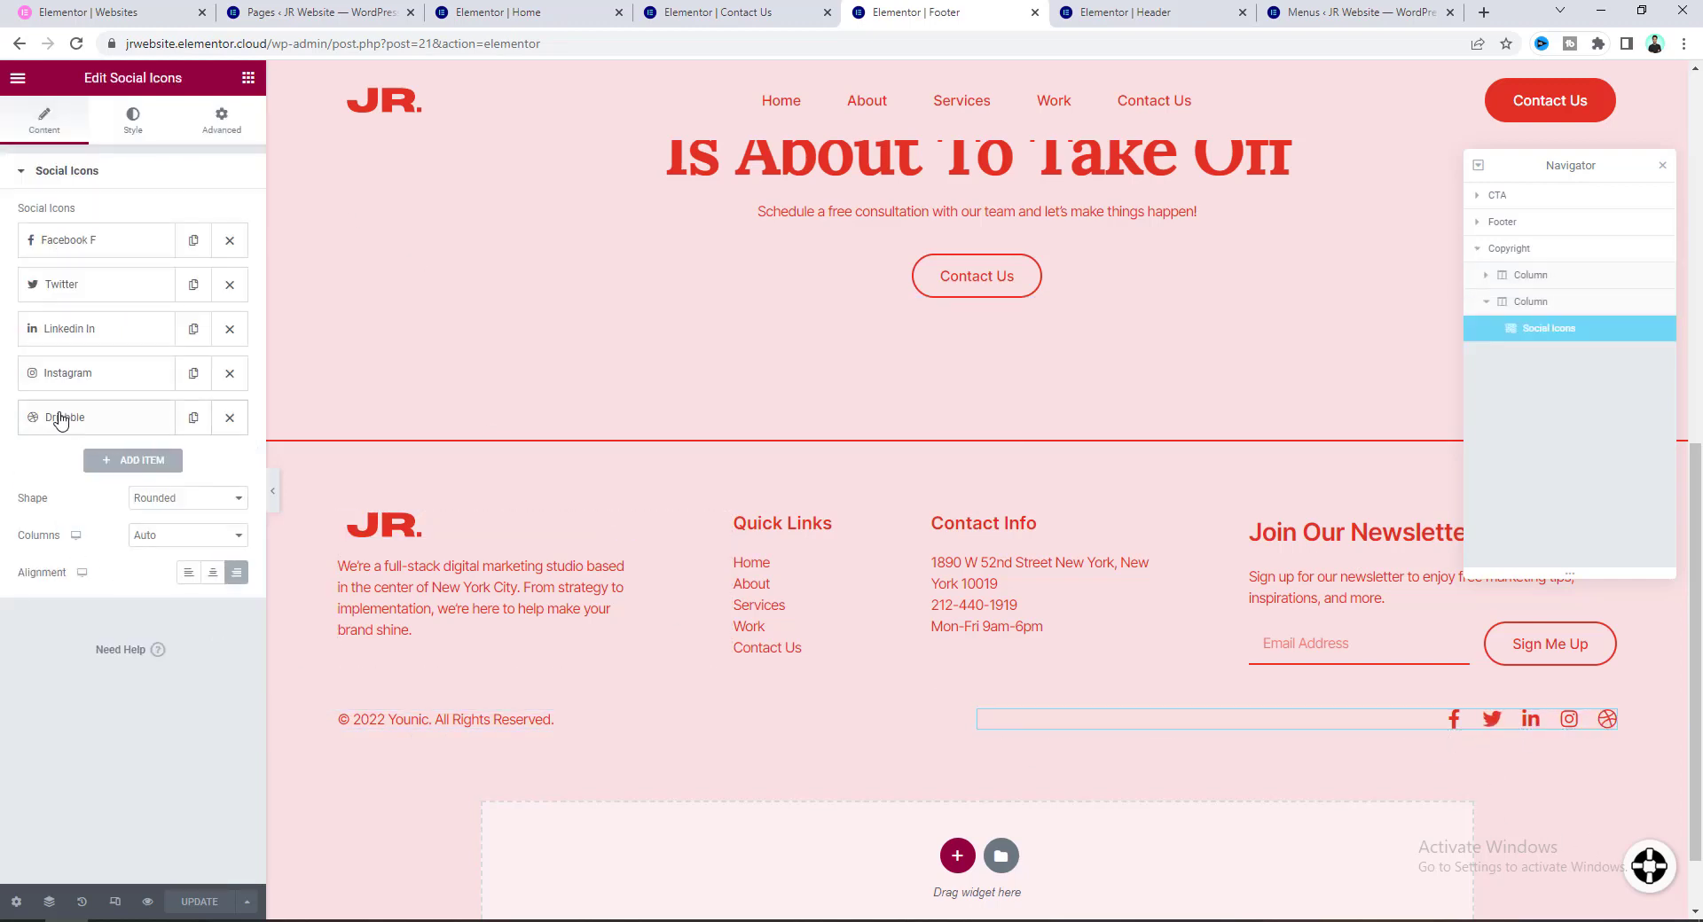
pyautogui.click(86, 431)
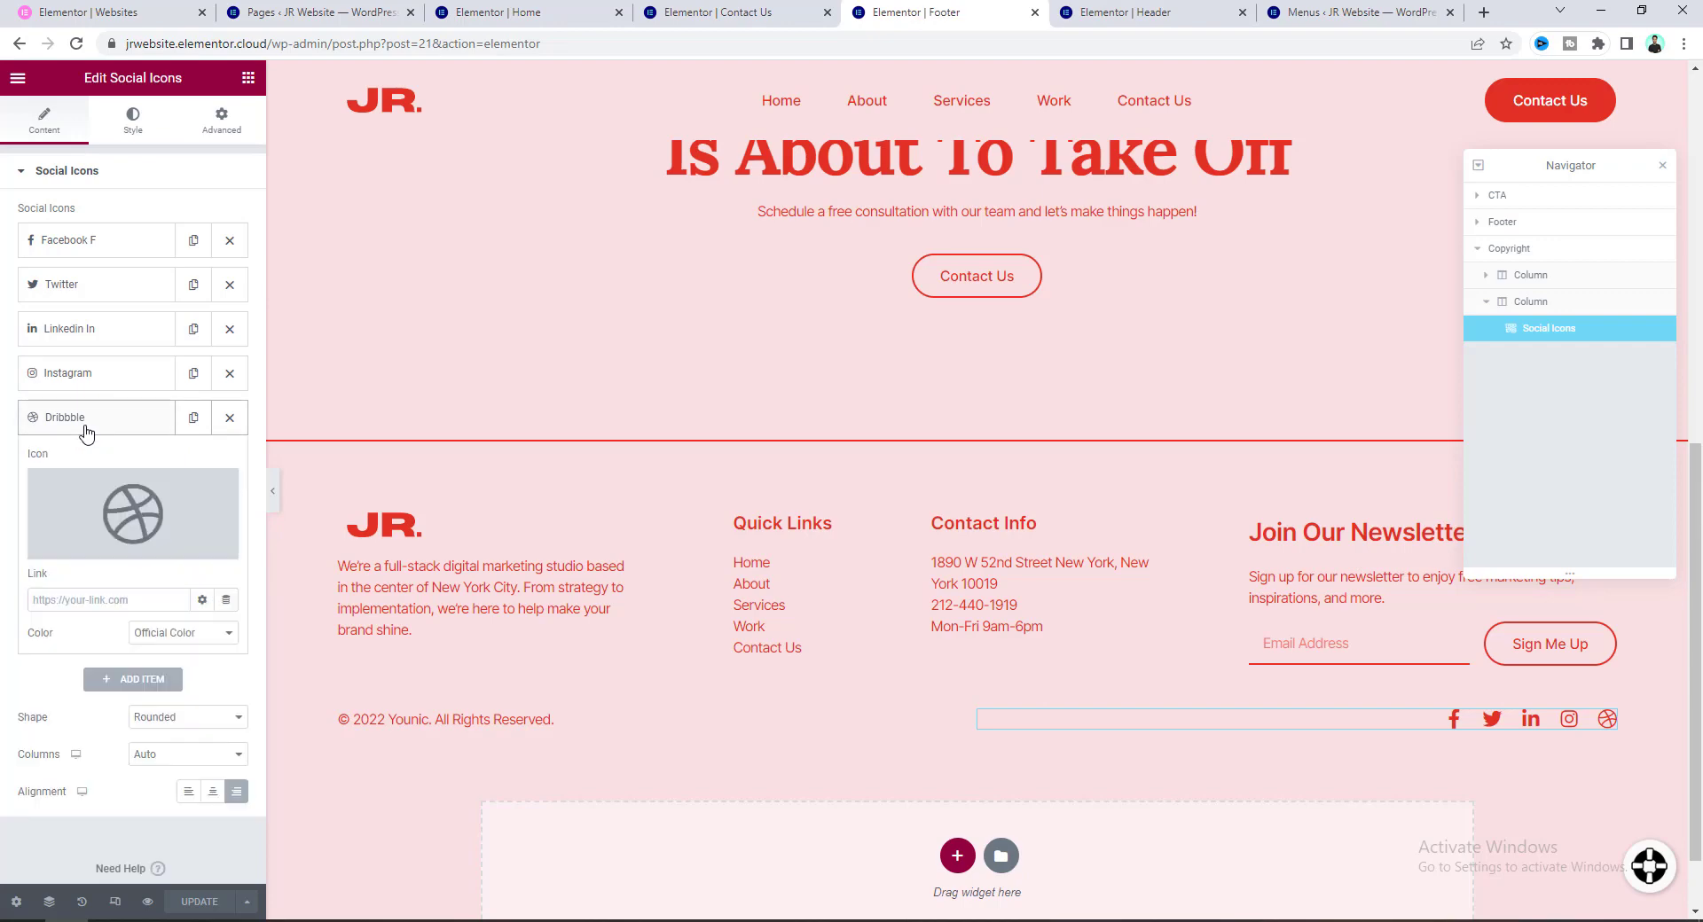
pyautogui.click(132, 508)
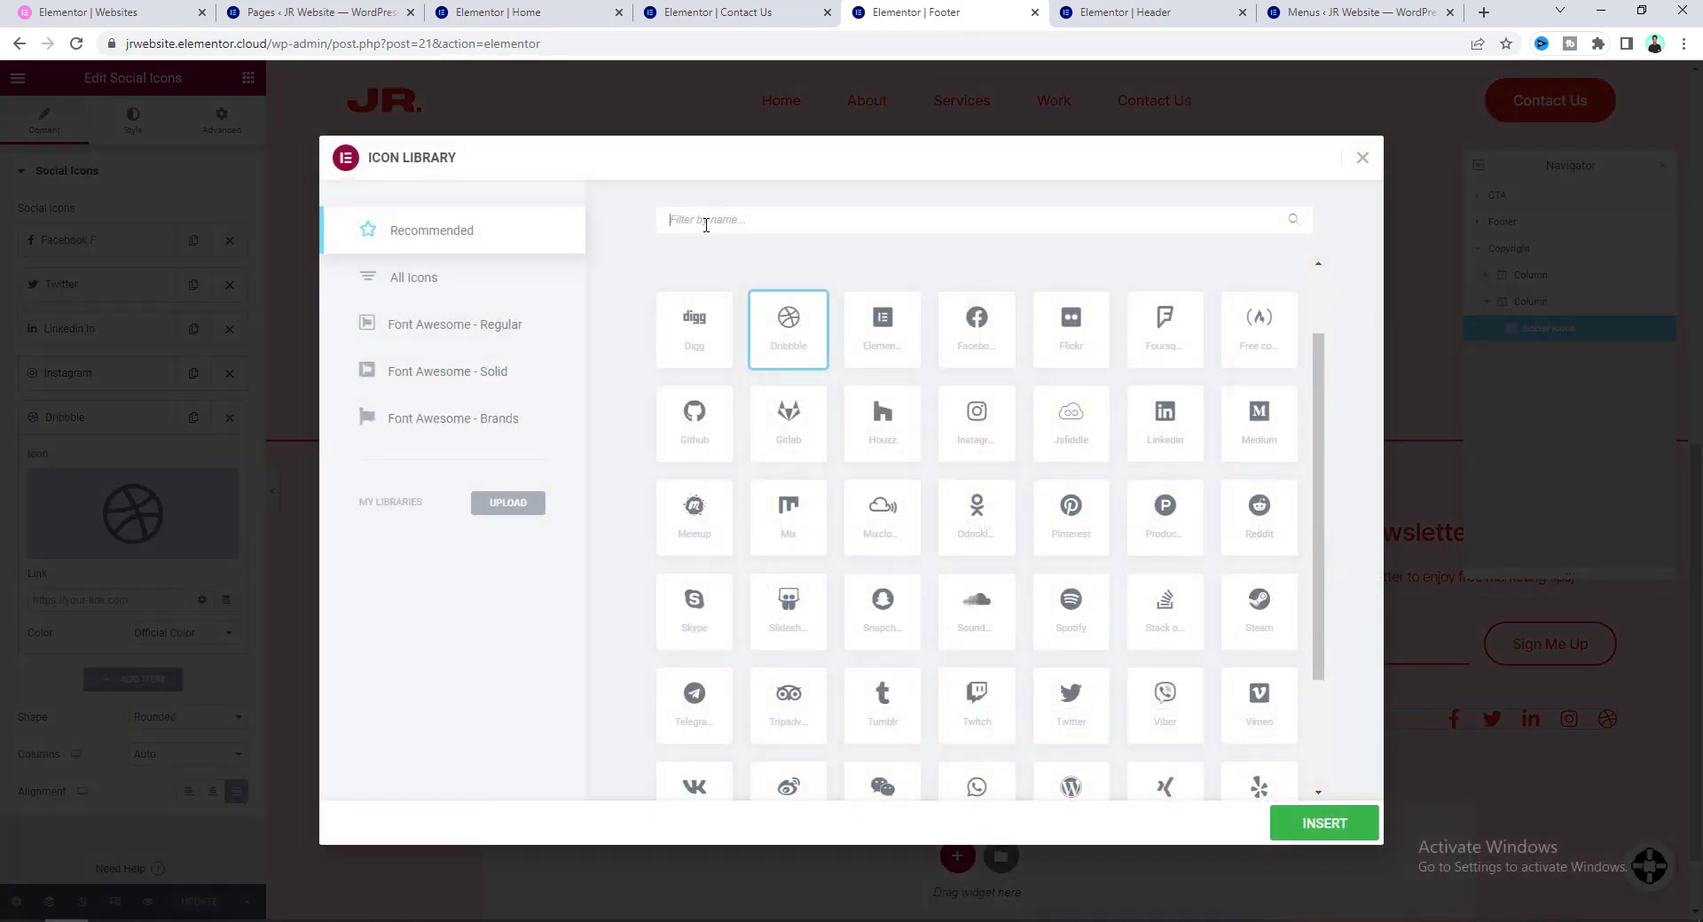
pyautogui.write('git')
pyautogui.click(694, 330)
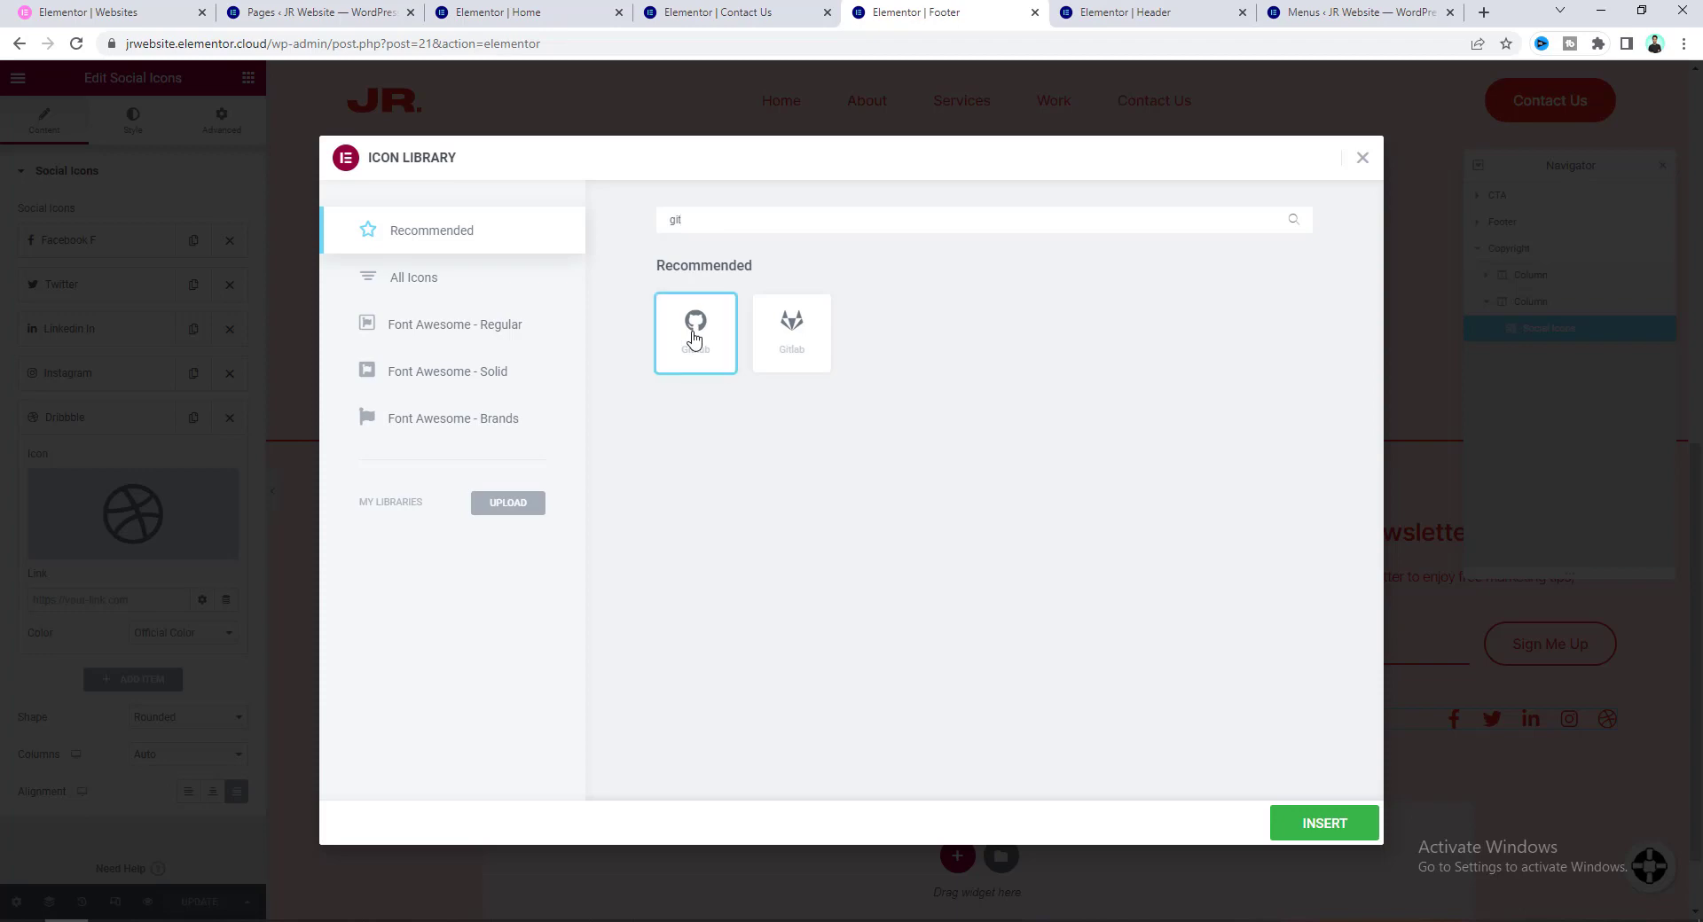
pyautogui.click(1355, 827)
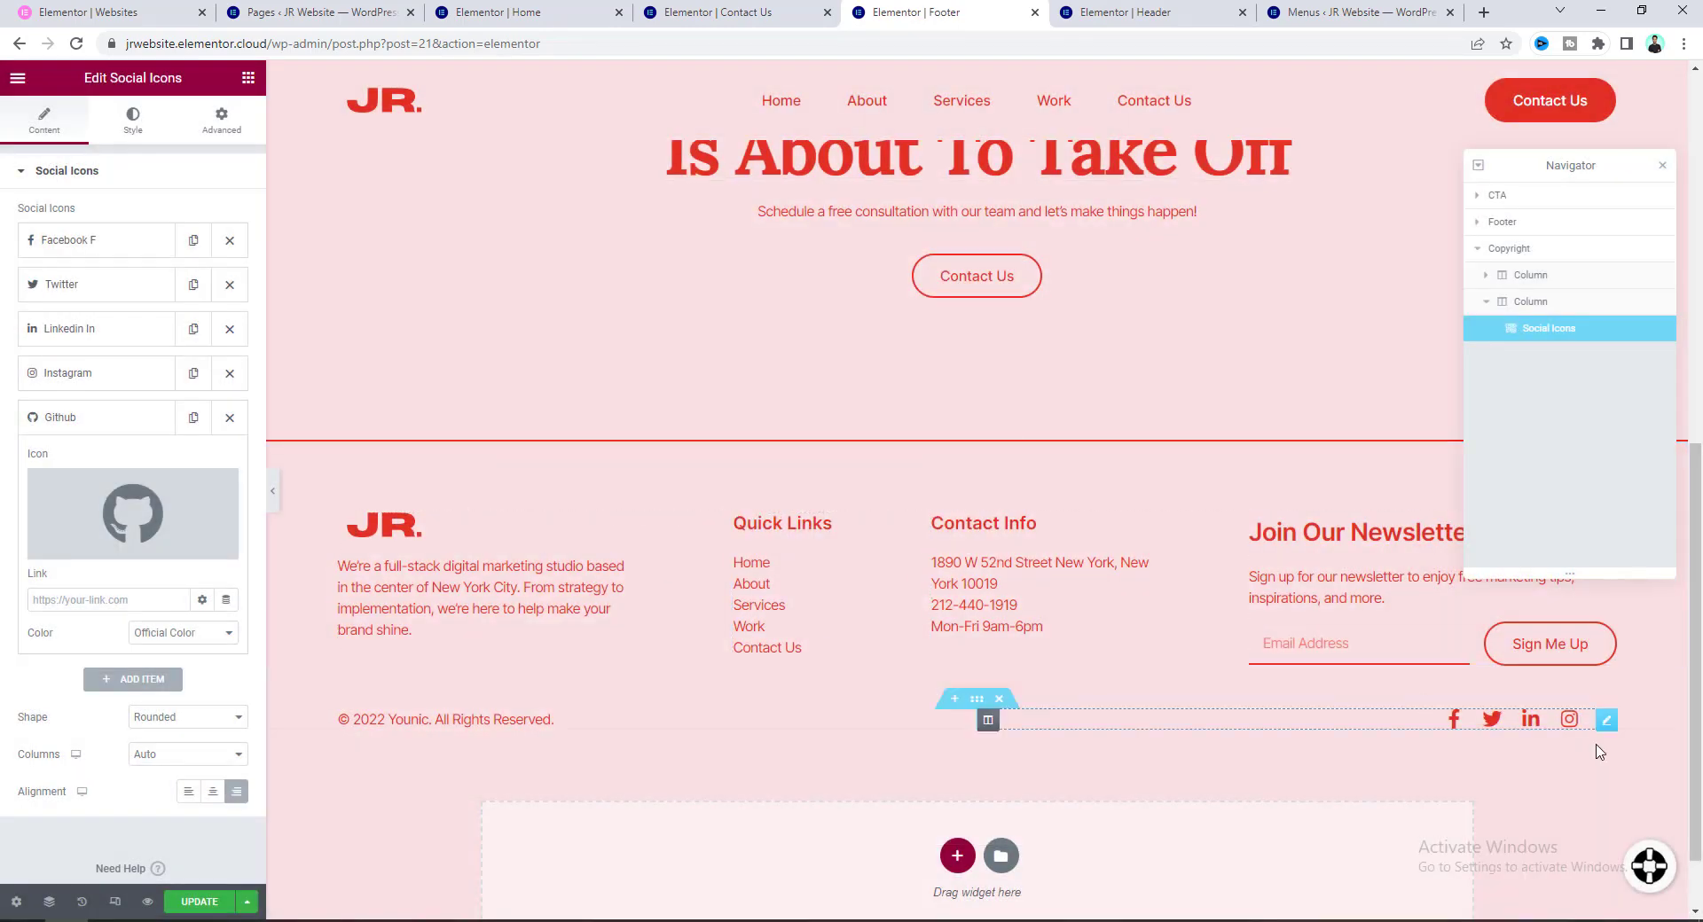
pyautogui.click(454, 568)
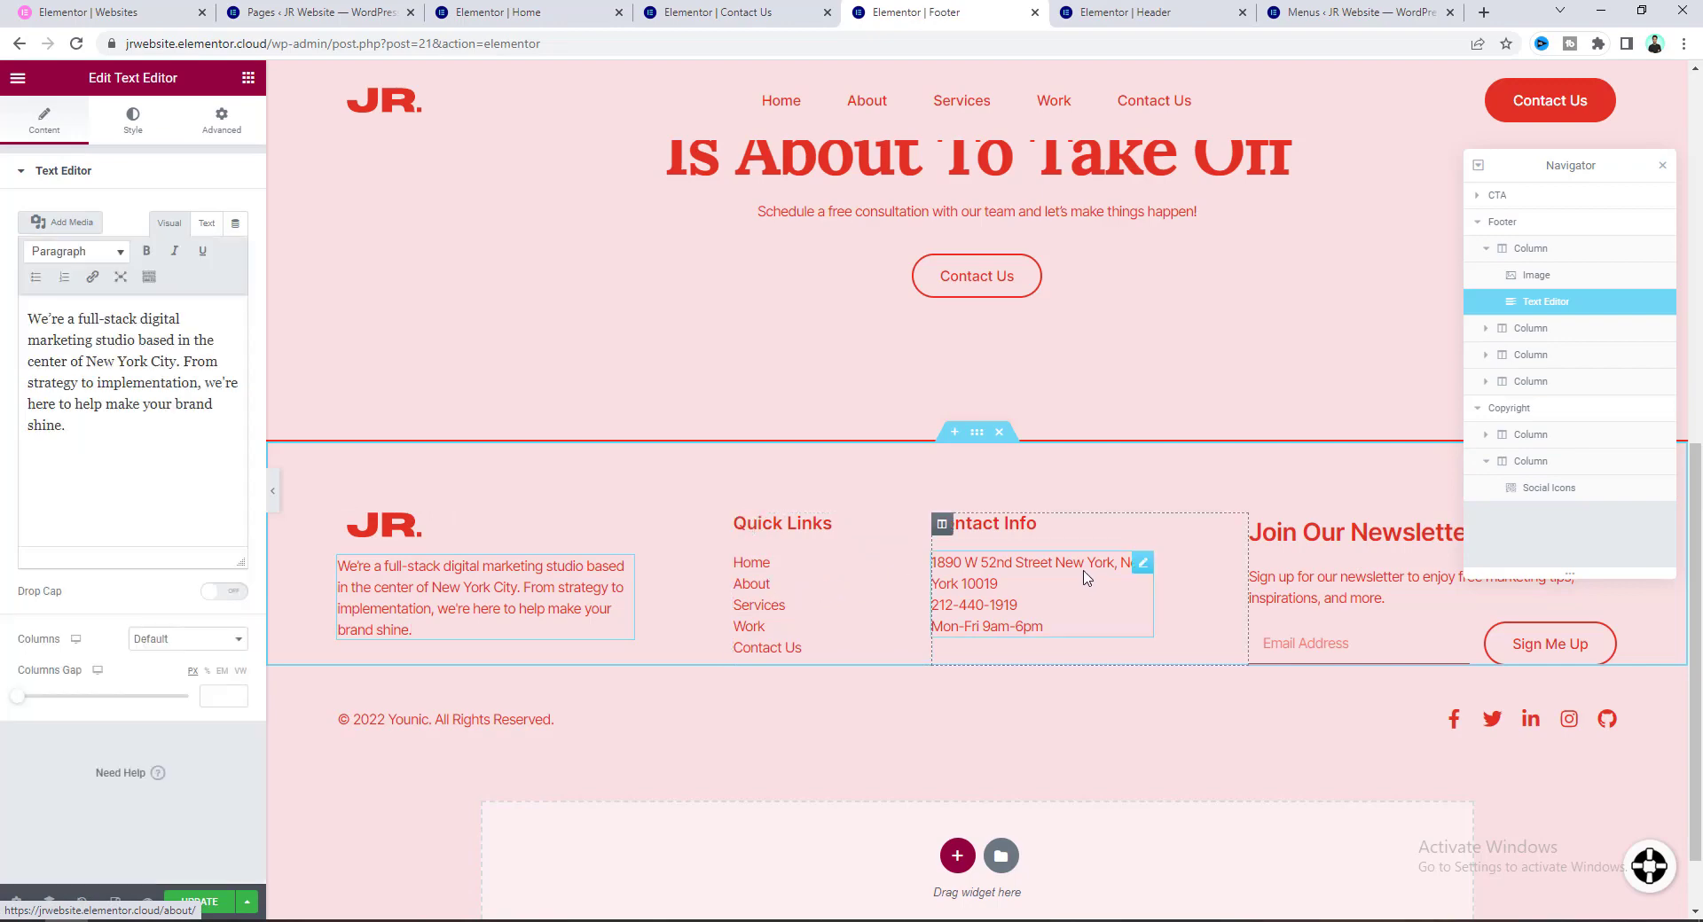
pyautogui.click(188, 903)
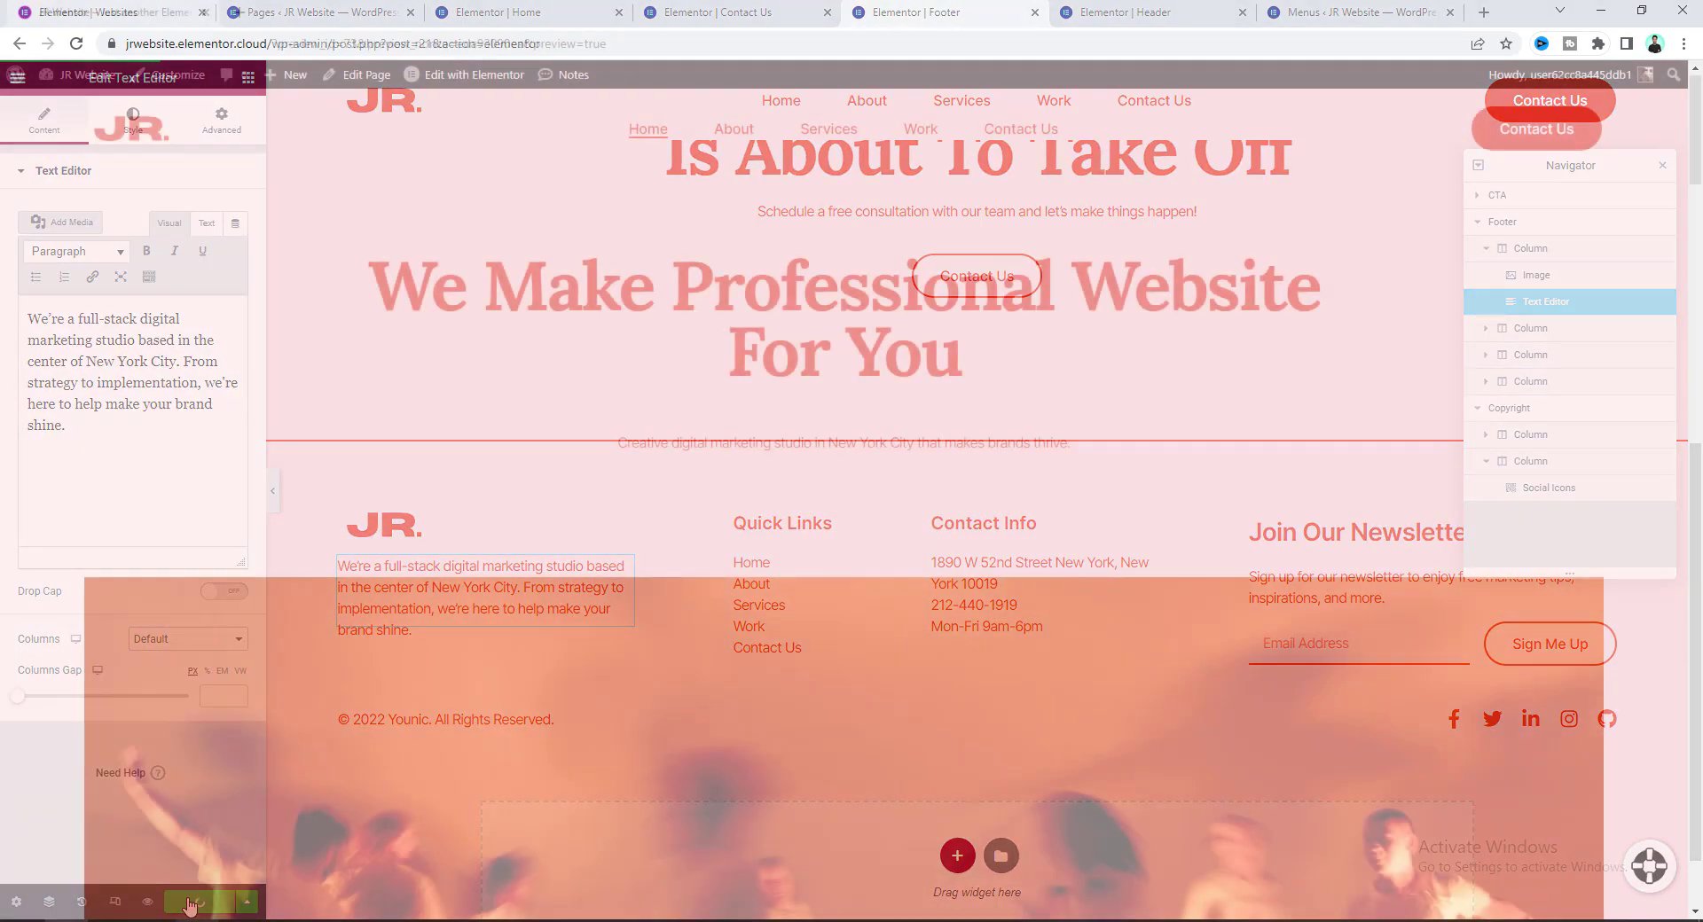